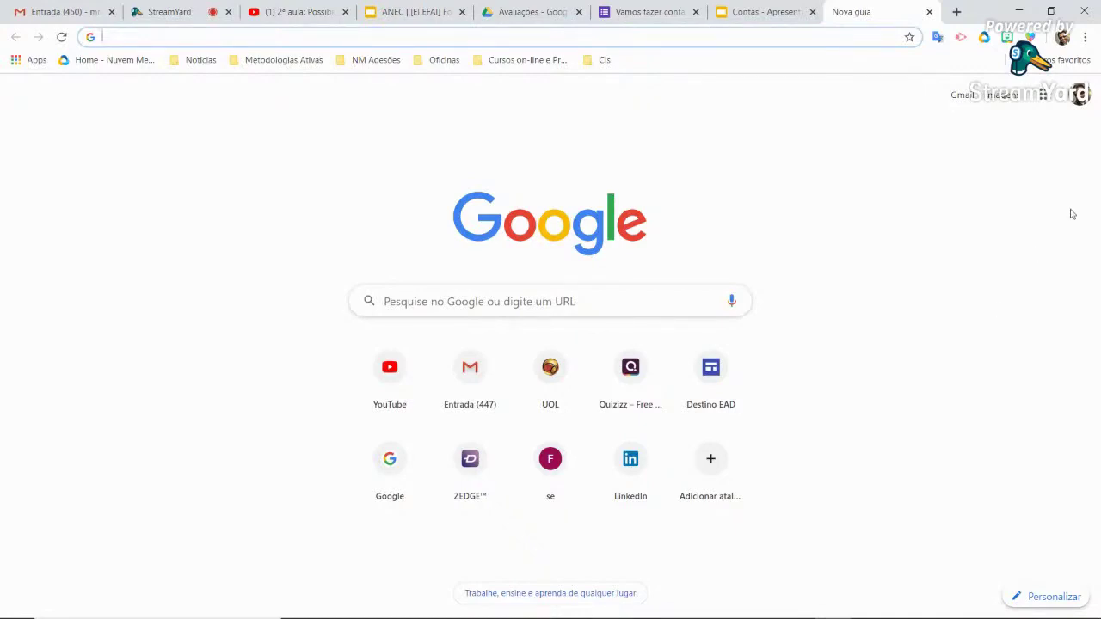
Open Google Drive, then create and open a new folder 'Atividades dos meus alunos' in My Drive
{"action": "left_click", "coordinate": [1047, 99]}
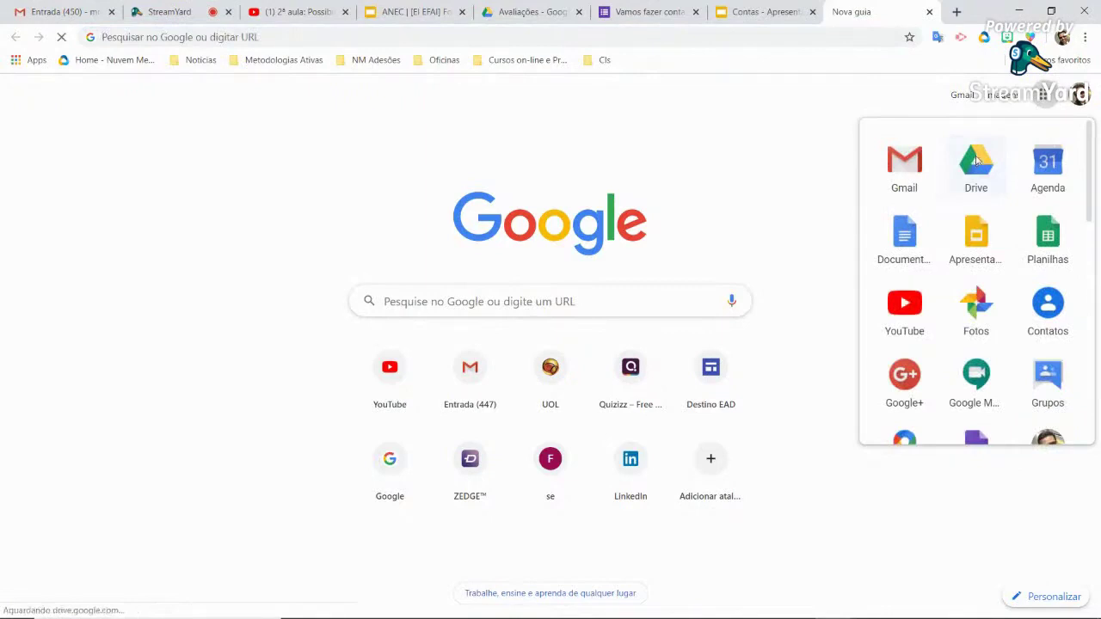
{"action": "left_click", "coordinate": [976, 161]}
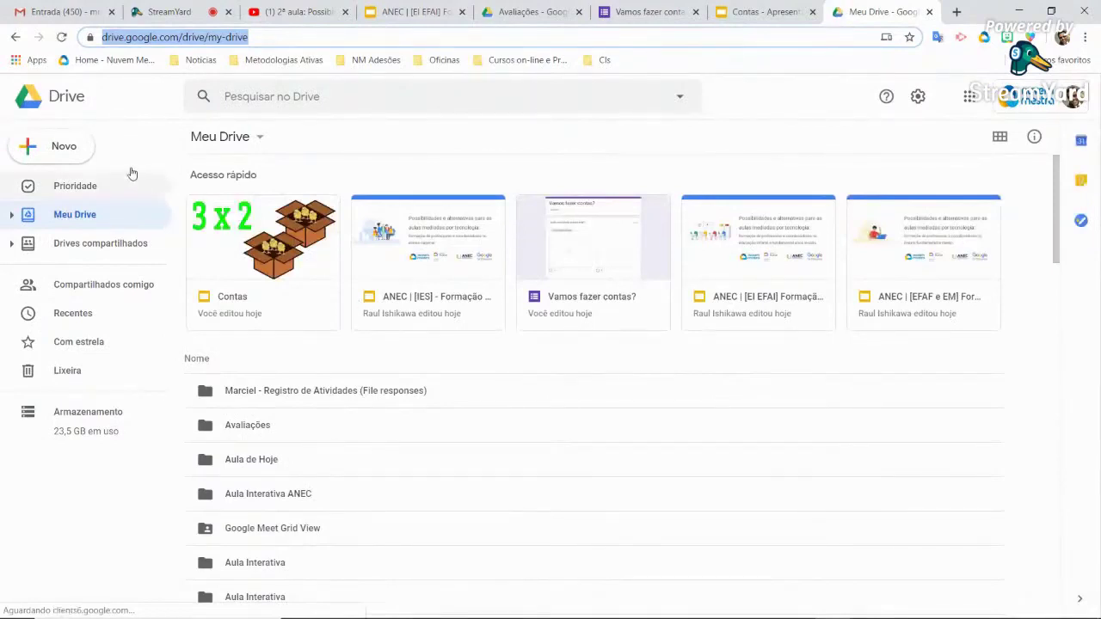
{"action": "left_click", "coordinate": [68, 152]}
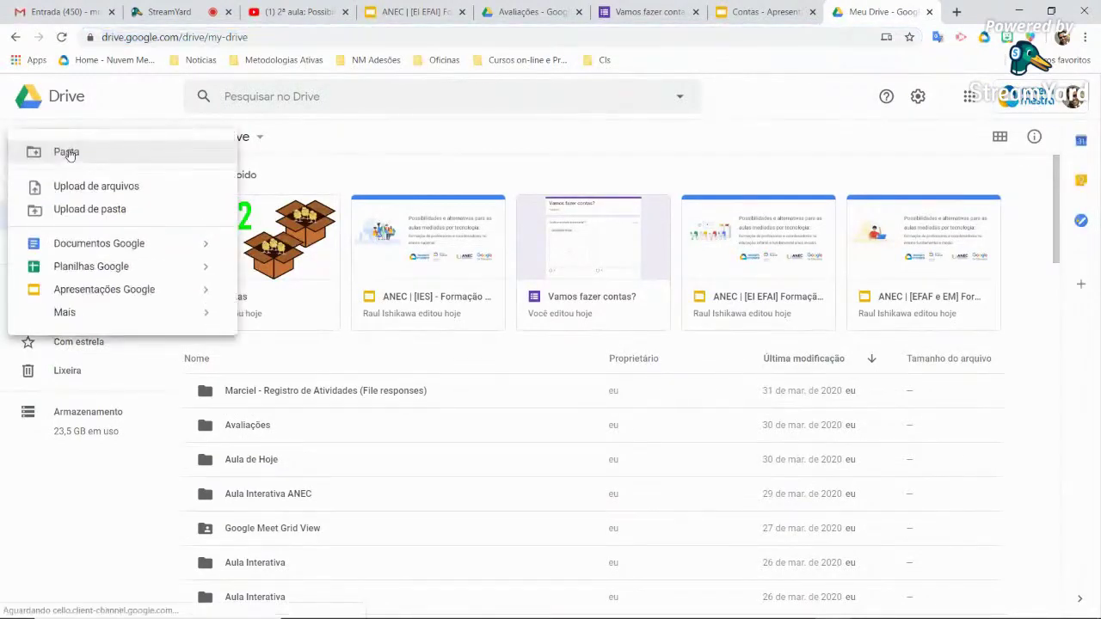
{"action": "left_click", "coordinate": [106, 153]}
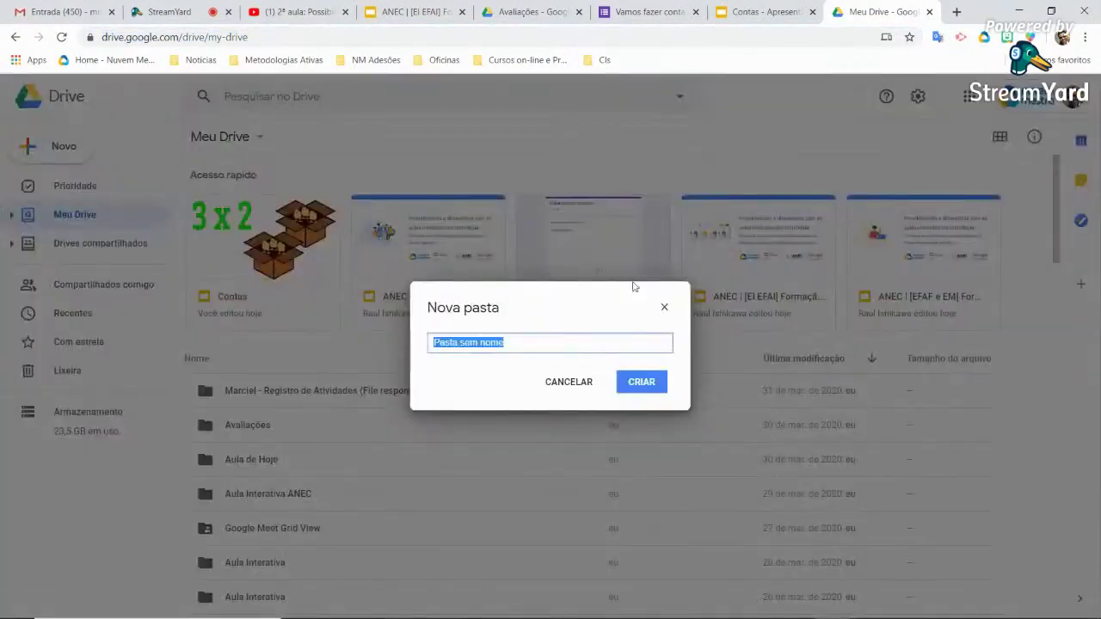
{"action": "type", "text": "Atividades"}
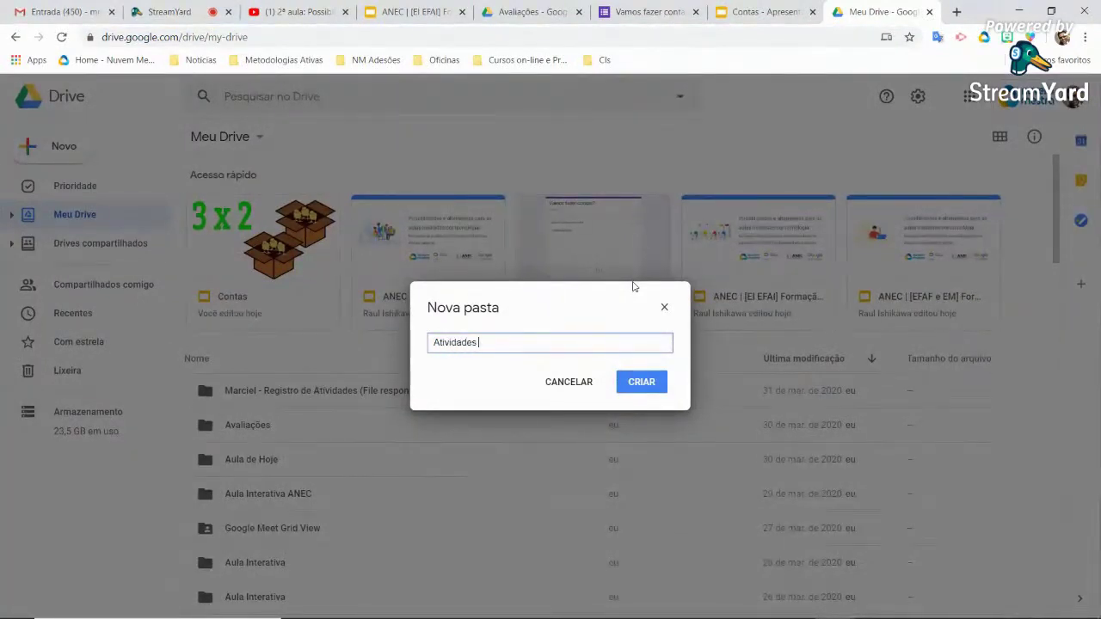
{"action": "type", "text": " dos meus alunos"}
{"action": "key", "text": "Return"}
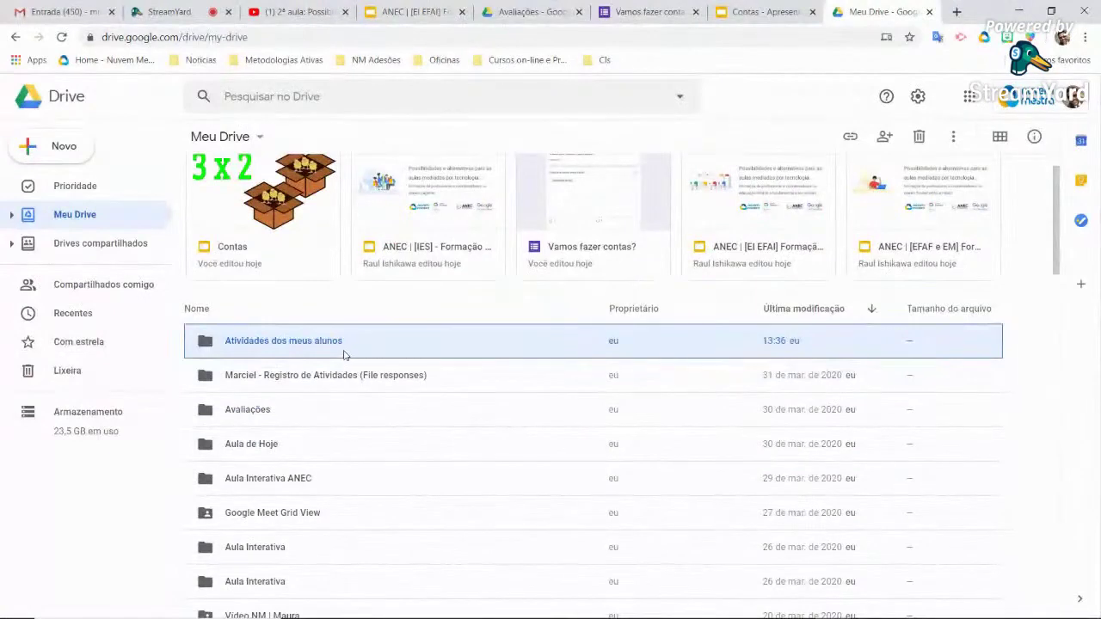
{"action": "double_click", "coordinate": [340, 344]}
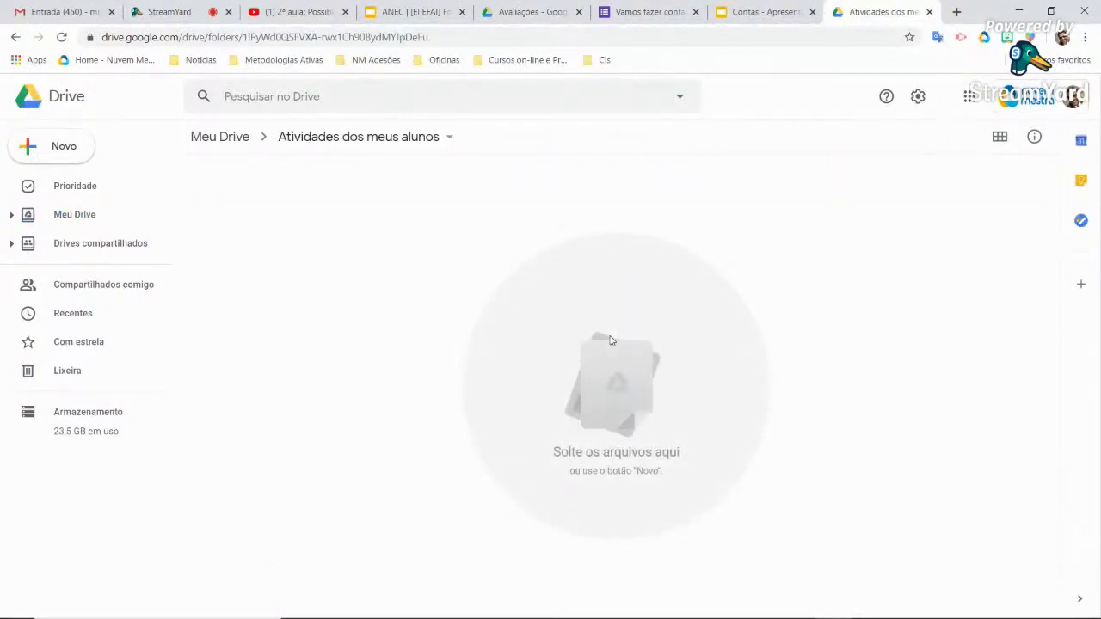
Create a blank Google Form inside the 'Atividades dos meus alunos' folder
{"action": "left_click", "coordinate": [76, 153]}
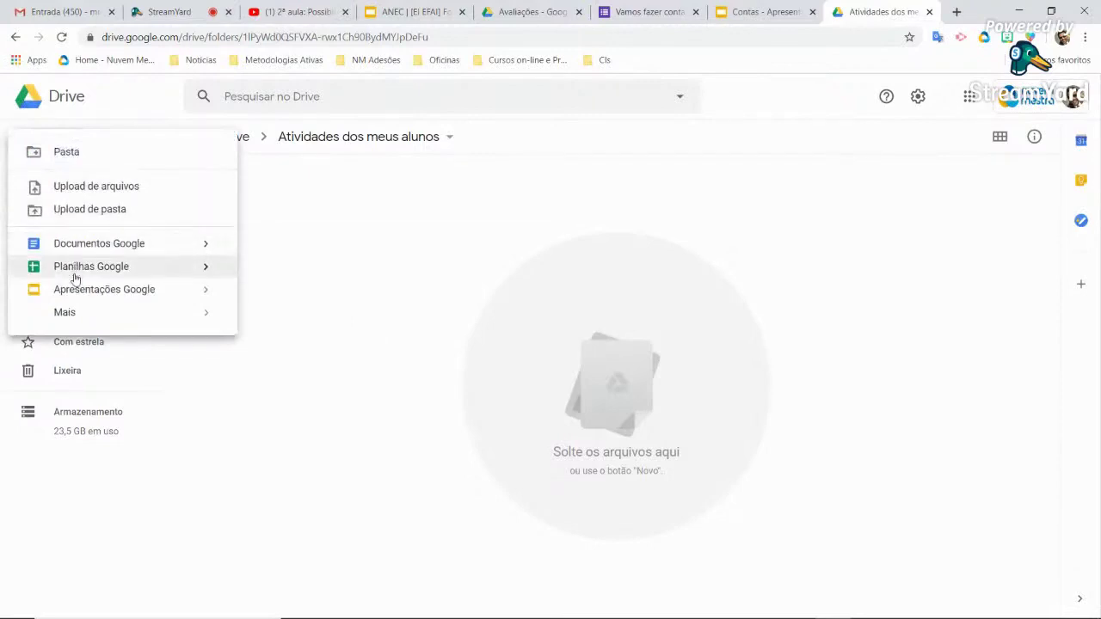
{"action": "mouse_move", "coordinate": [76, 315]}
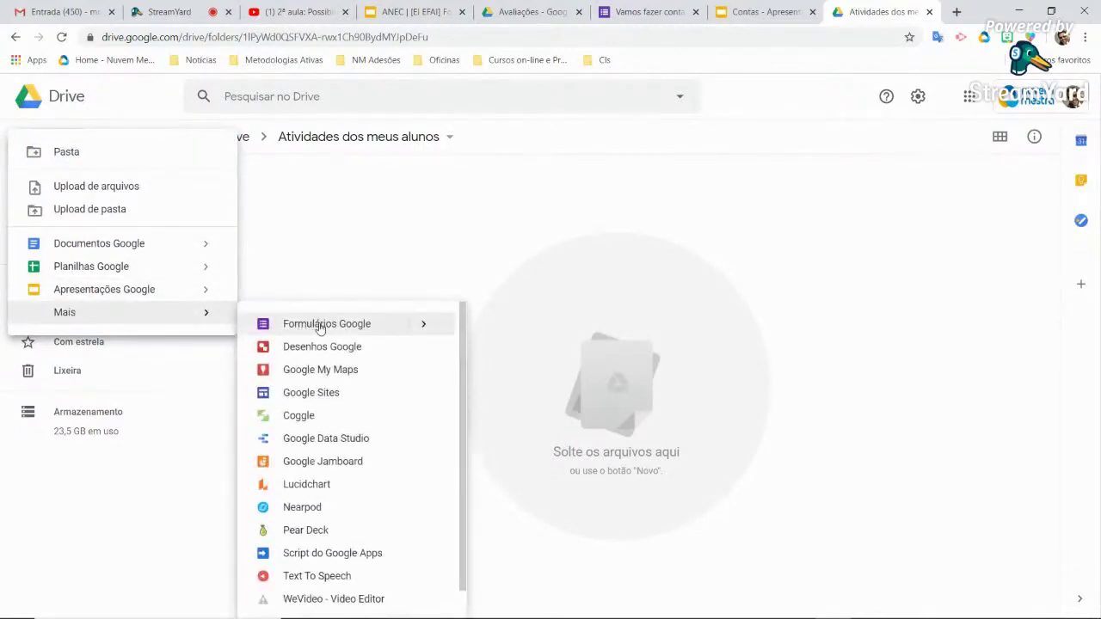
{"action": "left_click", "coordinate": [320, 327]}
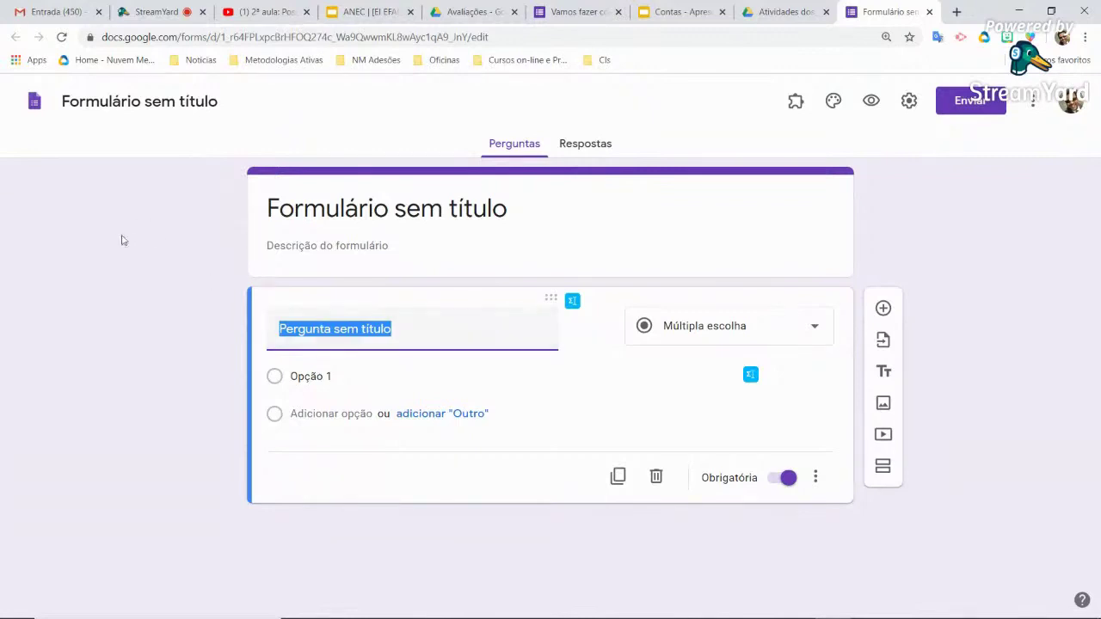
Set the form heading to 'Trabalhando com números'
{"action": "left_click", "coordinate": [350, 212]}
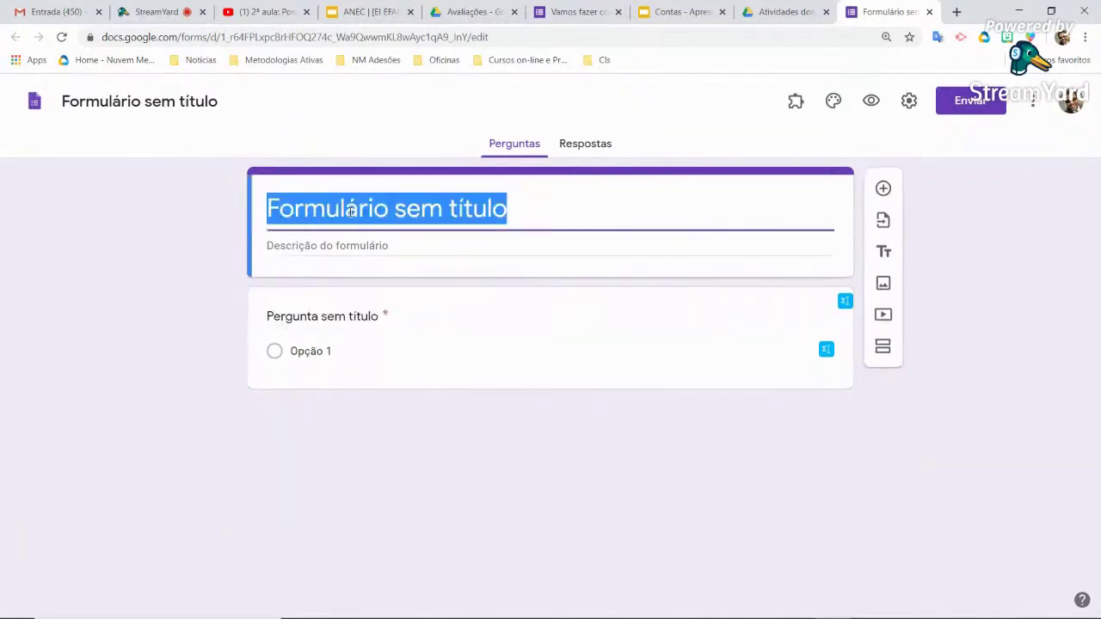
{"action": "type", "text": "Vamos tra"}
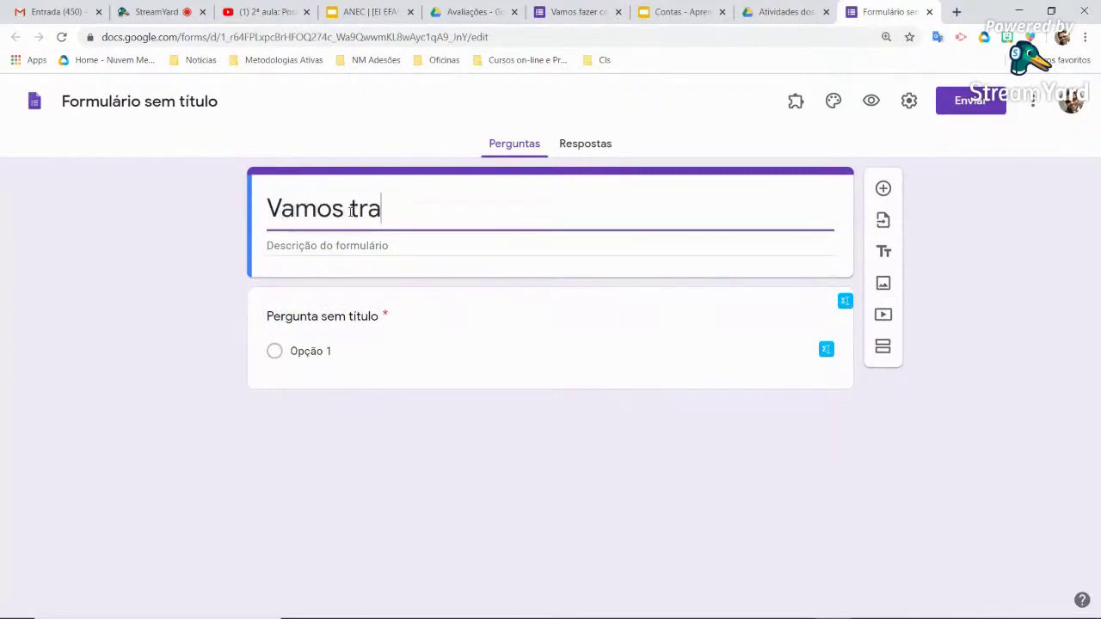
{"action": "type", "text": "balhar"}
{"action": "key", "text": "BackSpace"}
{"action": "key", "text": "BackSpace"}
{"action": "key", "text": "BackSpace"}
{"action": "key", "text": "BackSpace"}
{"action": "key", "text": "BackSpace"}
{"action": "key", "text": "BackSpace"}
{"action": "key", "text": "BackSpace"}
{"action": "key", "text": "BackSpace"}
{"action": "key", "text": "BackSpace"}
{"action": "key", "text": "BackSpace"}
{"action": "key", "text": "BackSpace"}
{"action": "key", "text": "BackSpace"}
{"action": "key", "text": "BackSpace"}
{"action": "key", "text": "BackSpace"}
{"action": "key", "text": "BackSpace"}
{"action": "key", "text": "BackSpace"}
{"action": "type", "text": "Trablh"}
{"action": "key", "text": "BackSpace"}
{"action": "key", "text": "BackSpace"}
{"action": "type", "text": "alhando com números"}
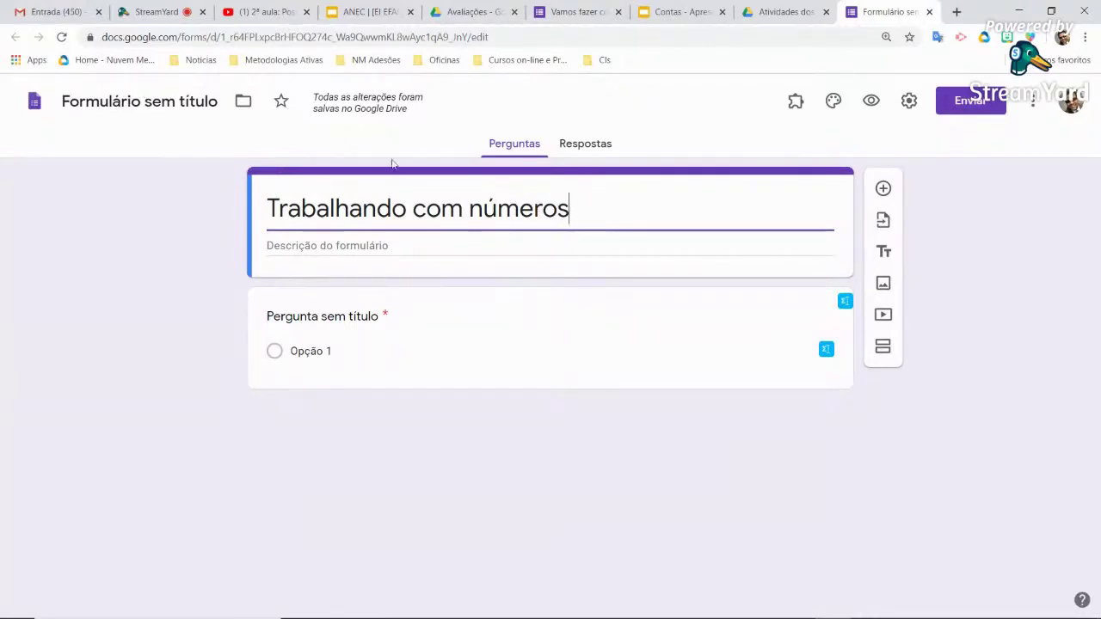
Rename the form file to '2o. Ano - Trabalhando com números'
{"action": "left_click", "coordinate": [166, 100]}
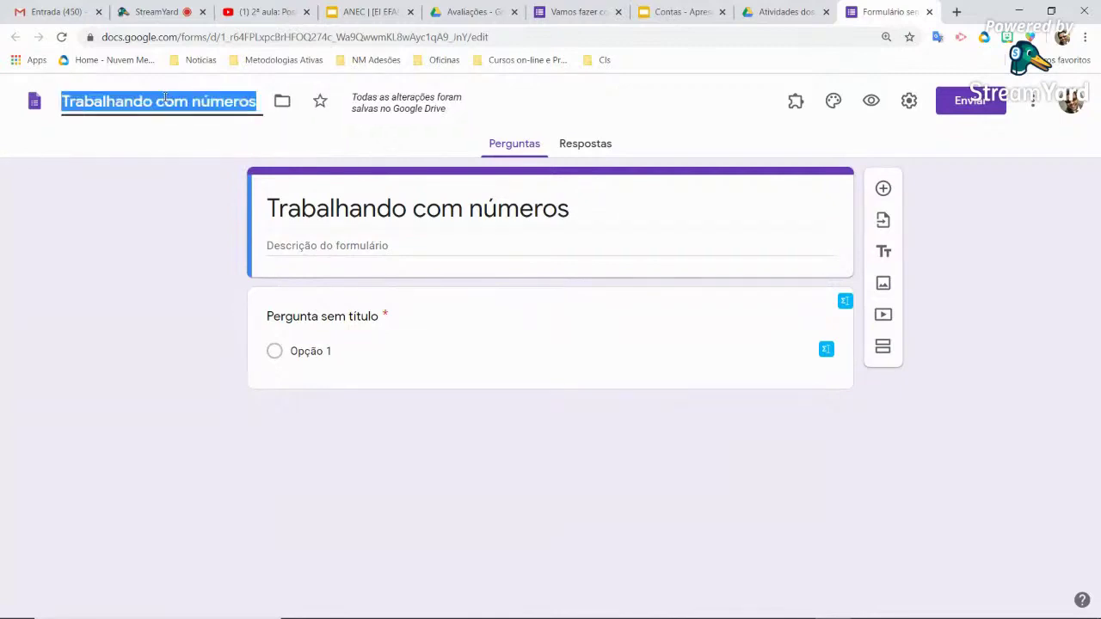
{"action": "left_click", "coordinate": [234, 104]}
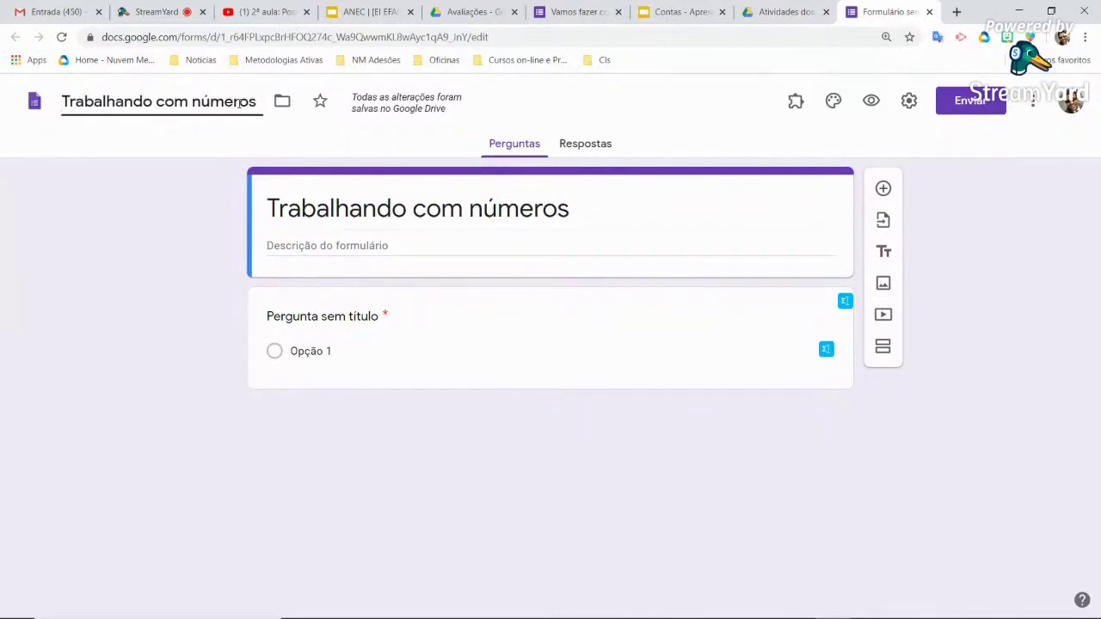
{"action": "type", "text": "2o"}
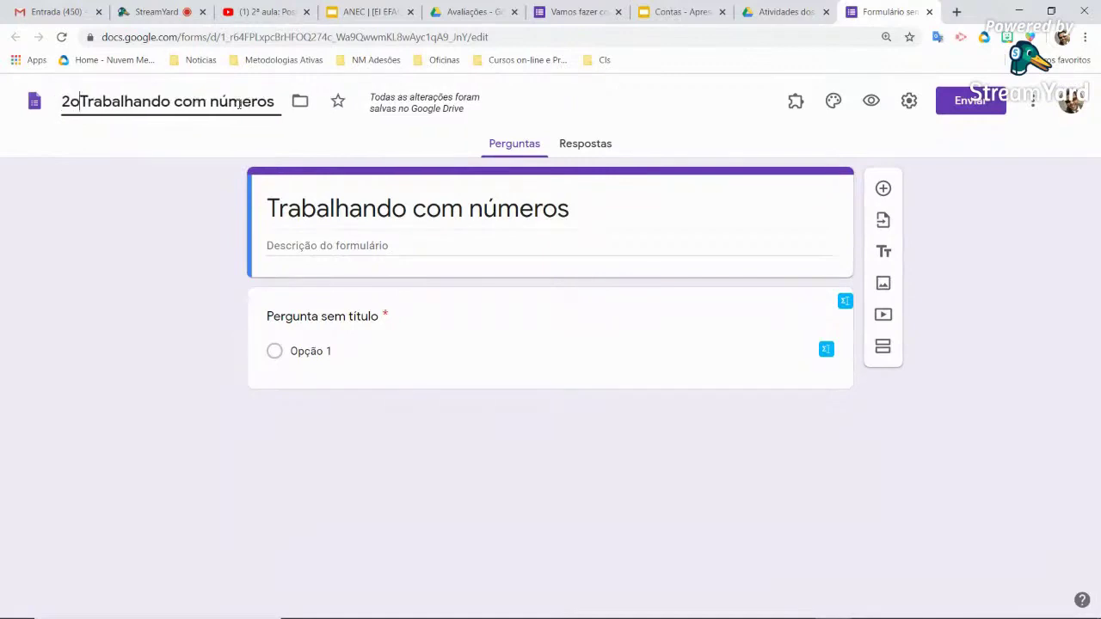
{"action": "type", "text": ". Ano "}
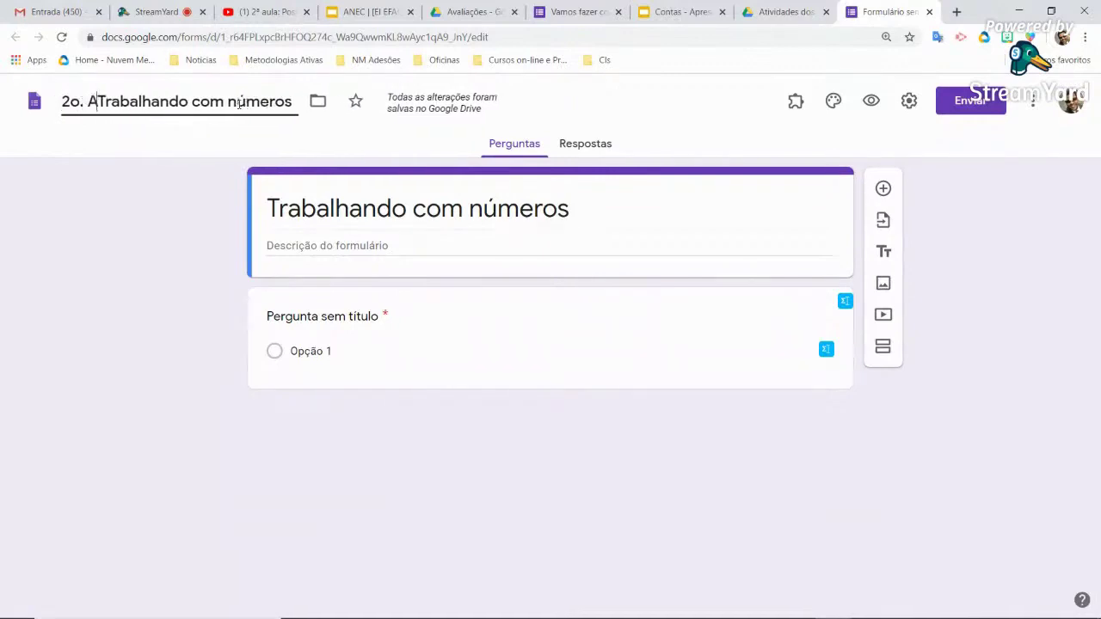
{"action": "type", "text": "-"}
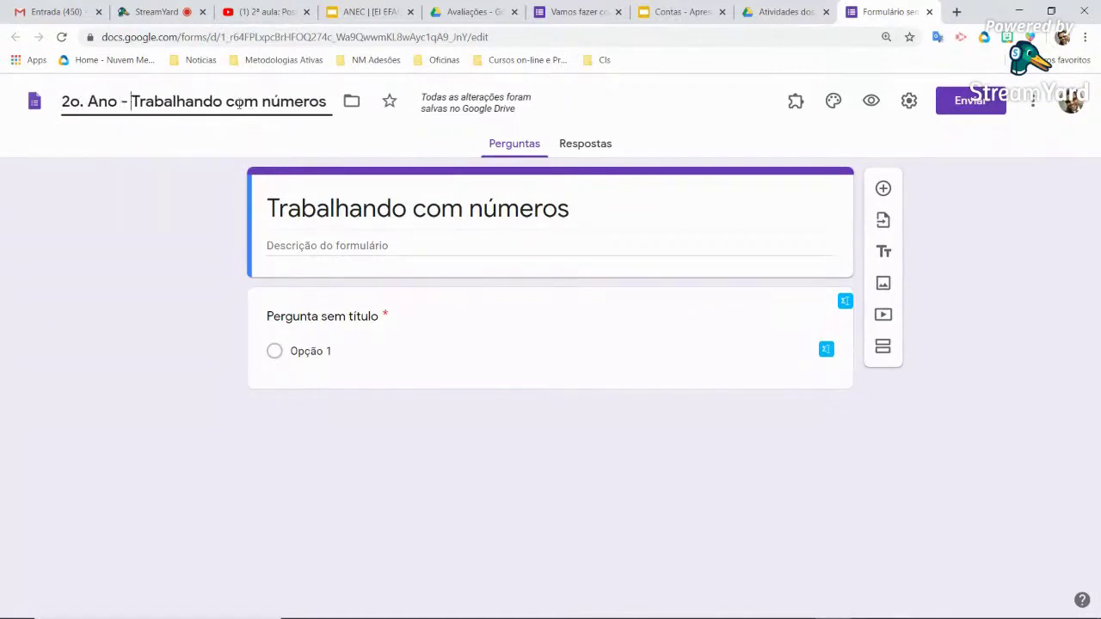
{"action": "left_click", "coordinate": [327, 317]}
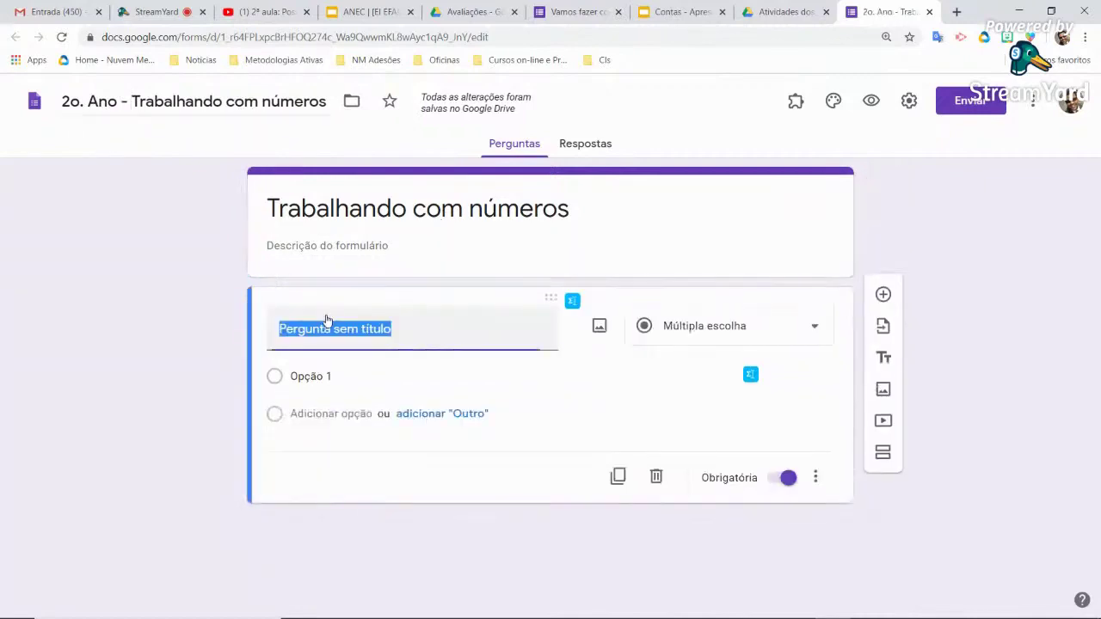
{"action": "left_click", "coordinate": [510, 209]}
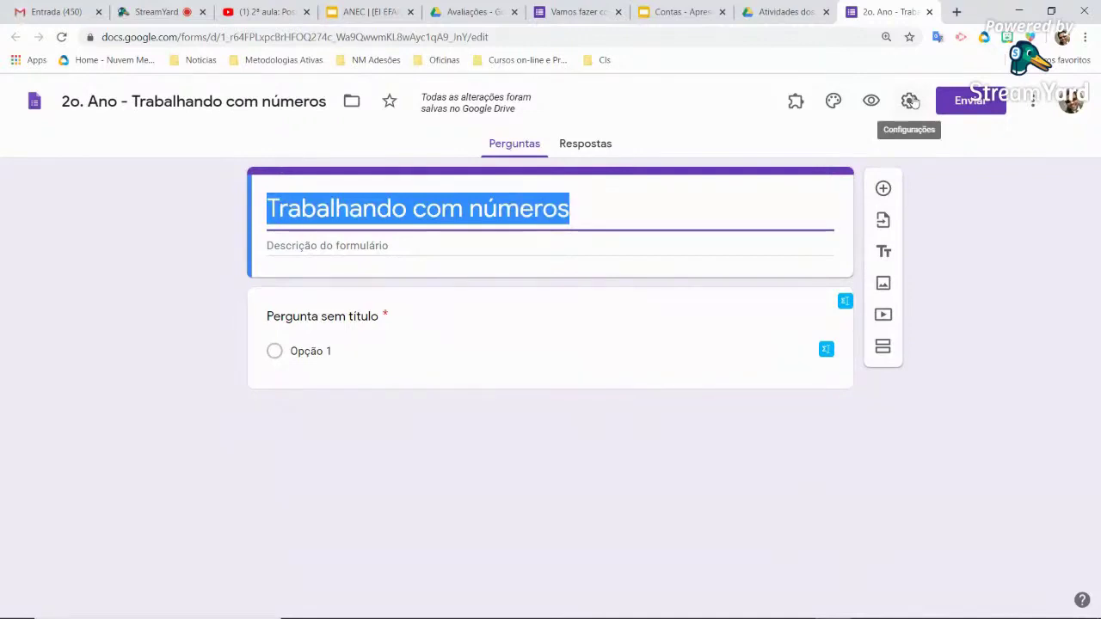
{"action": "left_click", "coordinate": [912, 101]}
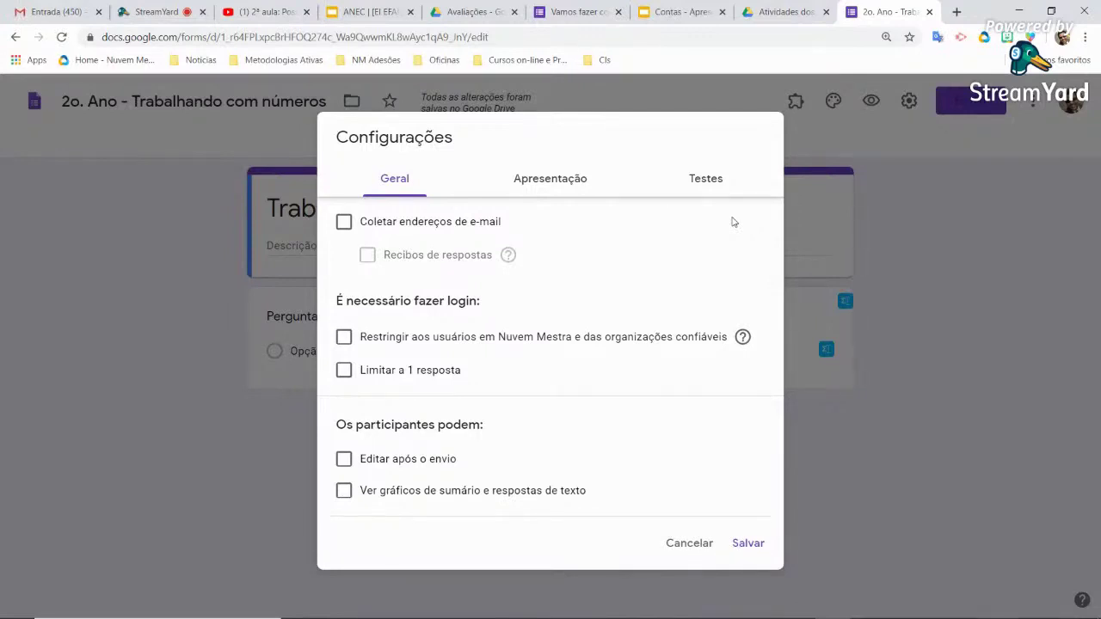
Turn on 'Coletar endereços de e-mail' and leave the sign-in restriction off
{"action": "left_click", "coordinate": [454, 226]}
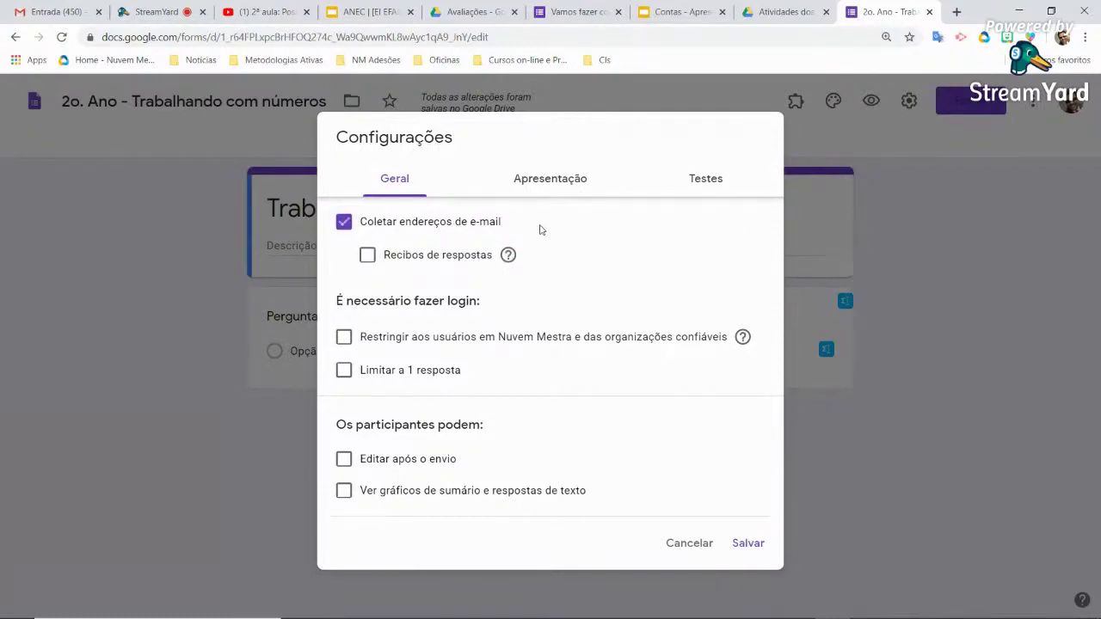
{"action": "left_click", "coordinate": [451, 232]}
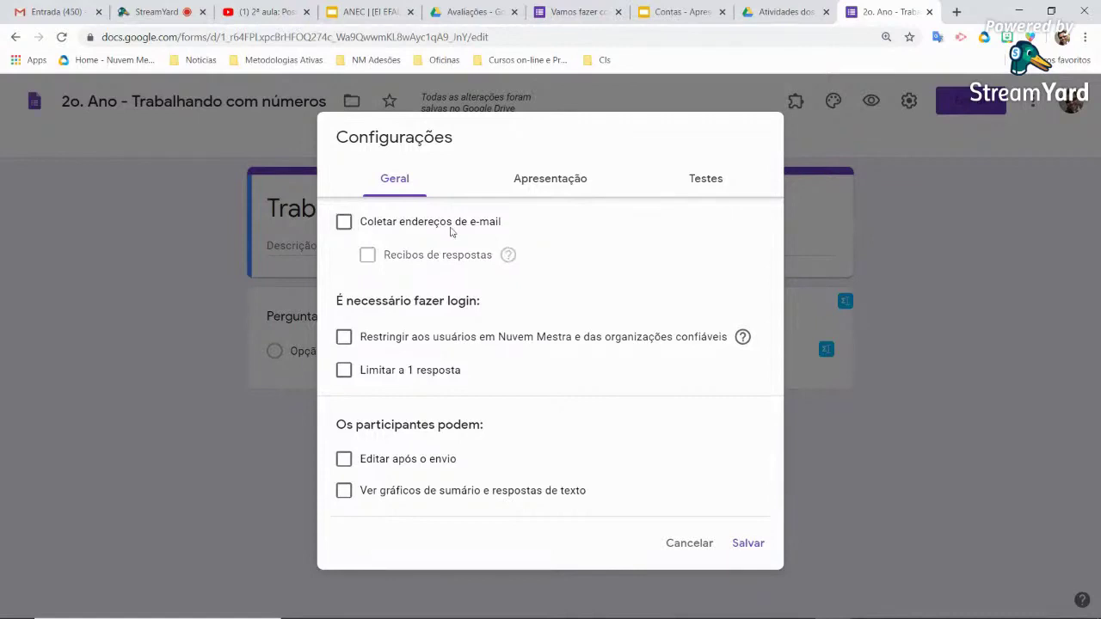
{"action": "left_click", "coordinate": [451, 231]}
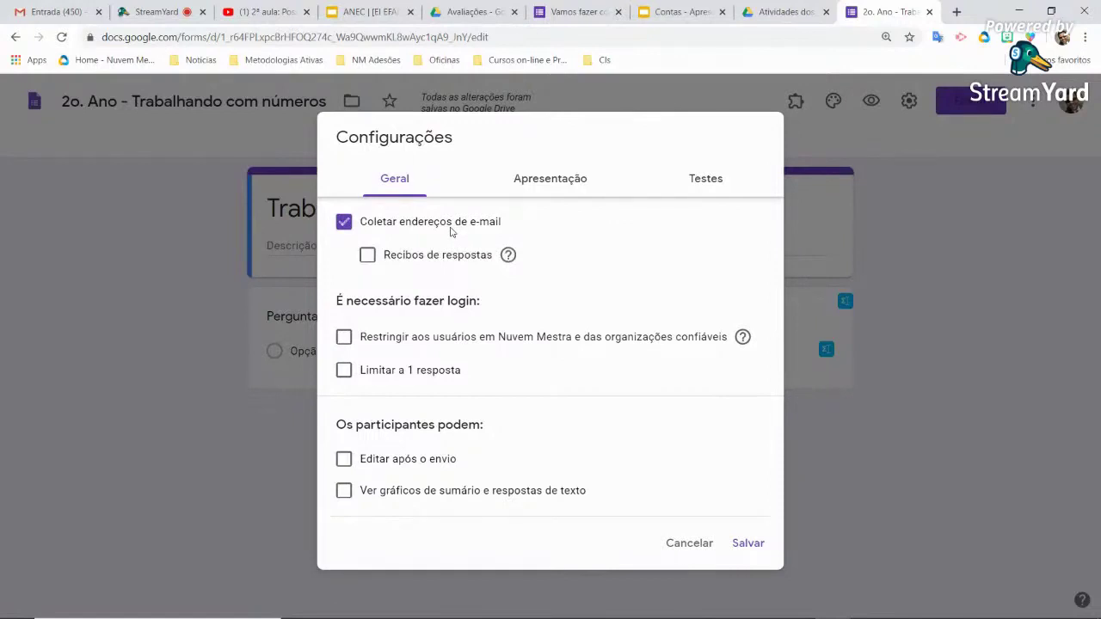
{"action": "left_click", "coordinate": [344, 342]}
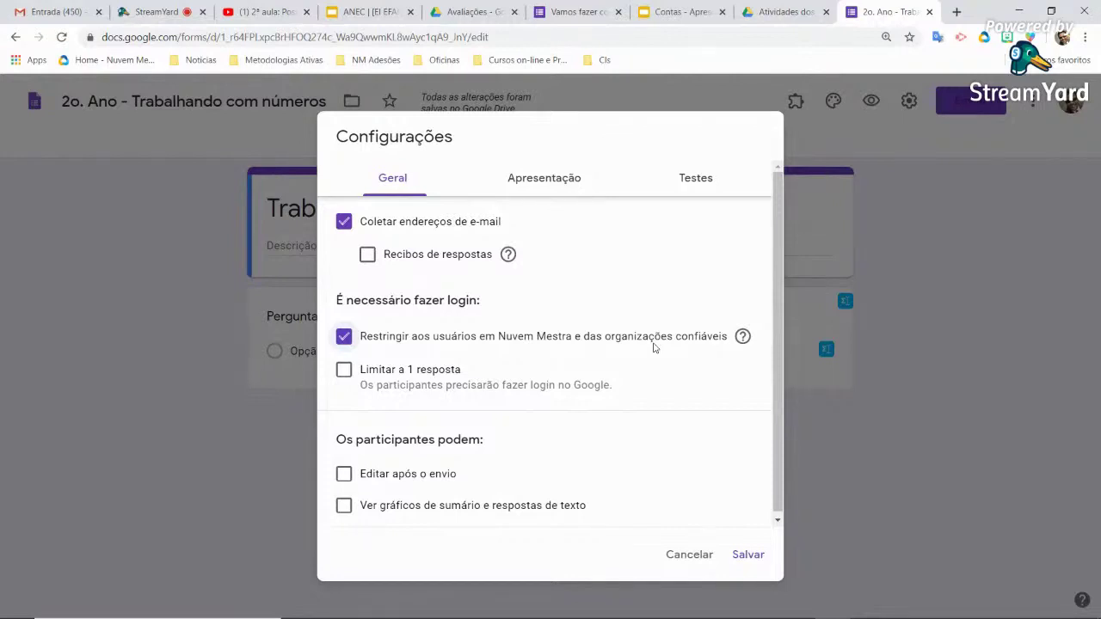
{"action": "left_click", "coordinate": [557, 339]}
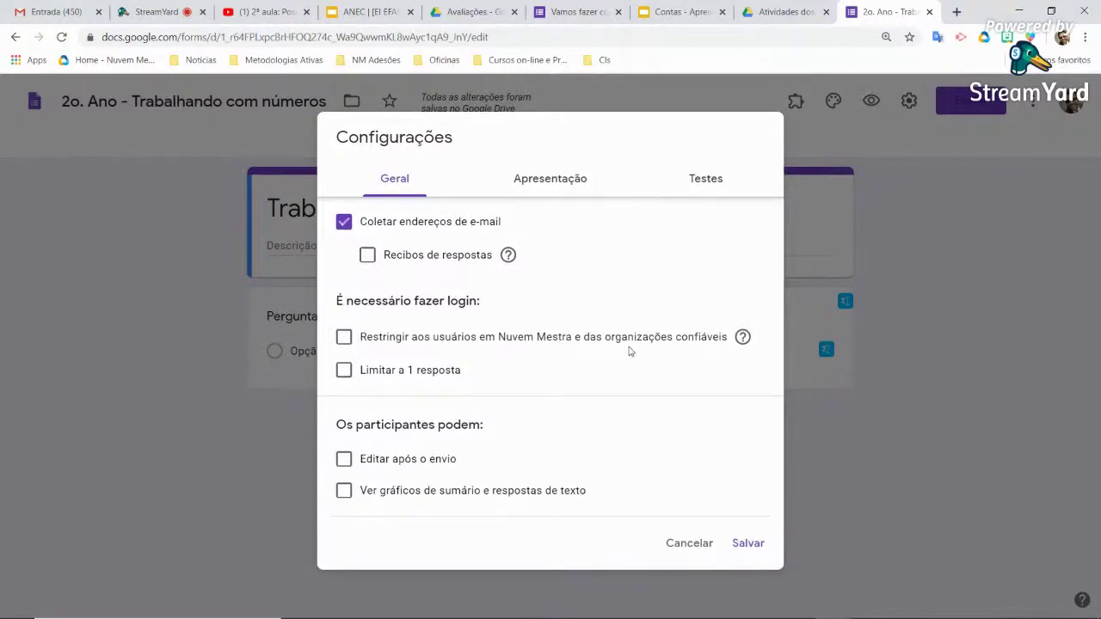
{"action": "left_click", "coordinate": [711, 183]}
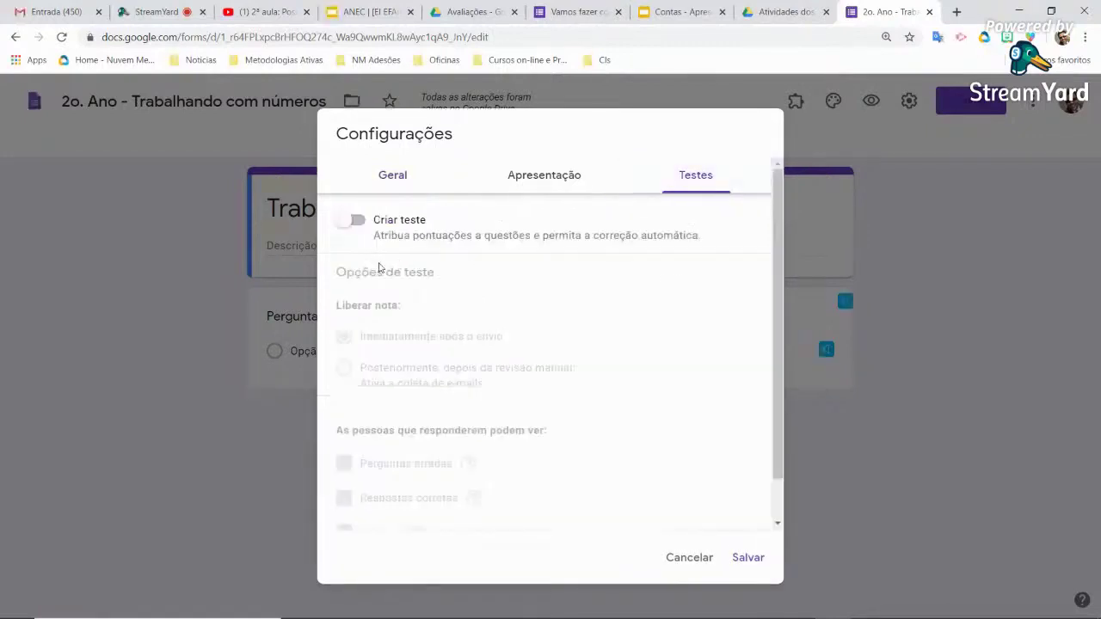
Switch on 'Criar teste' to make the form a quiz, then save the settings
{"action": "left_click", "coordinate": [353, 225]}
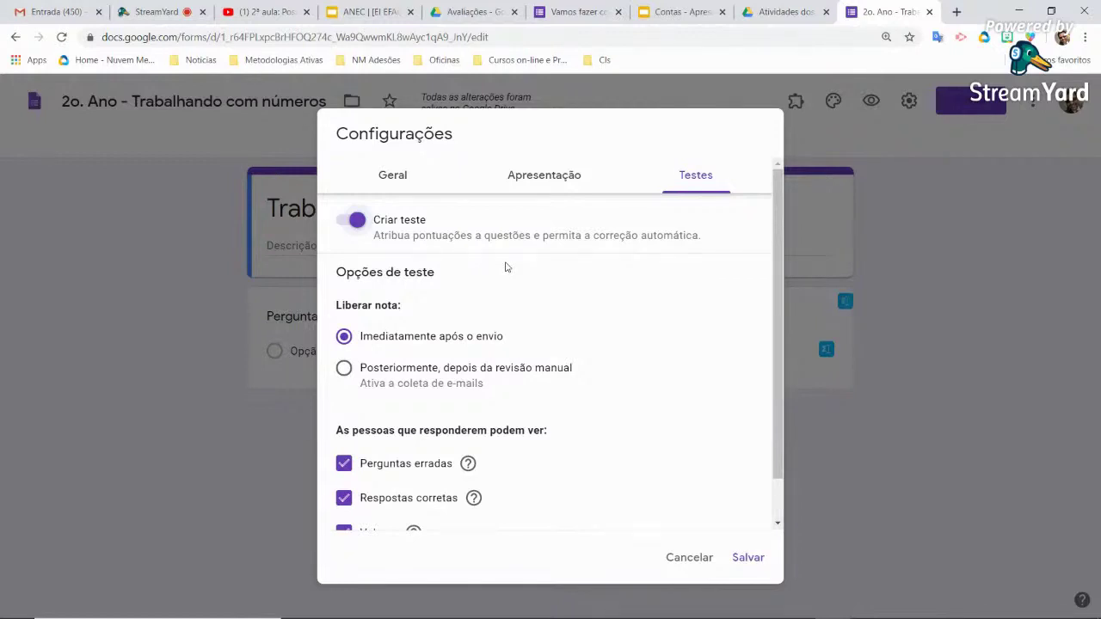
{"action": "left_click", "coordinate": [357, 221]}
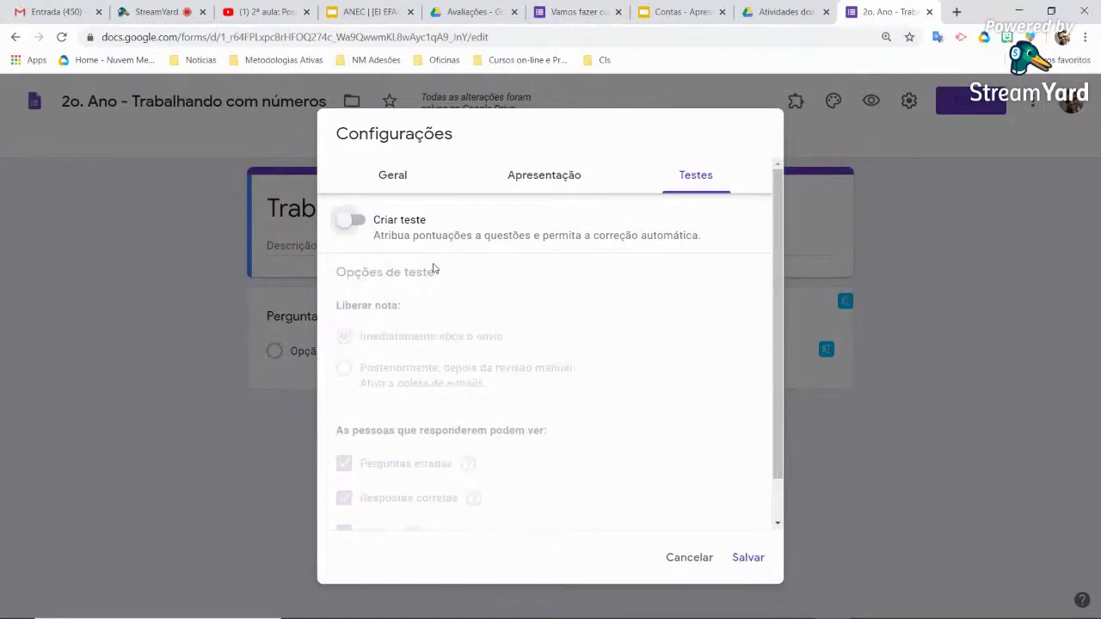
{"action": "left_click", "coordinate": [356, 222]}
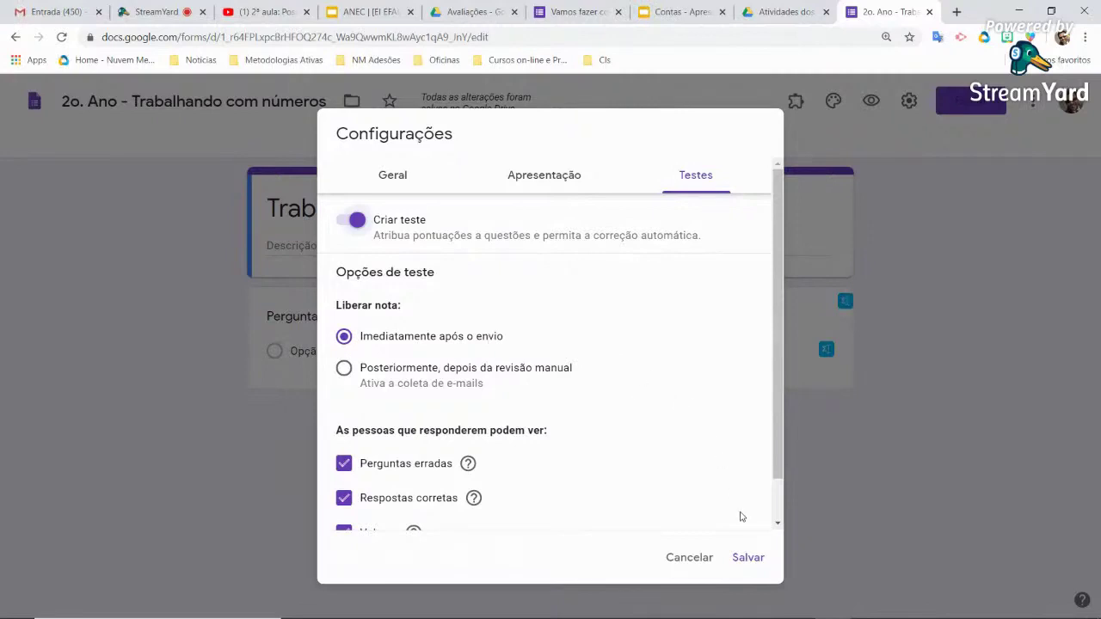
{"action": "left_click", "coordinate": [748, 558]}
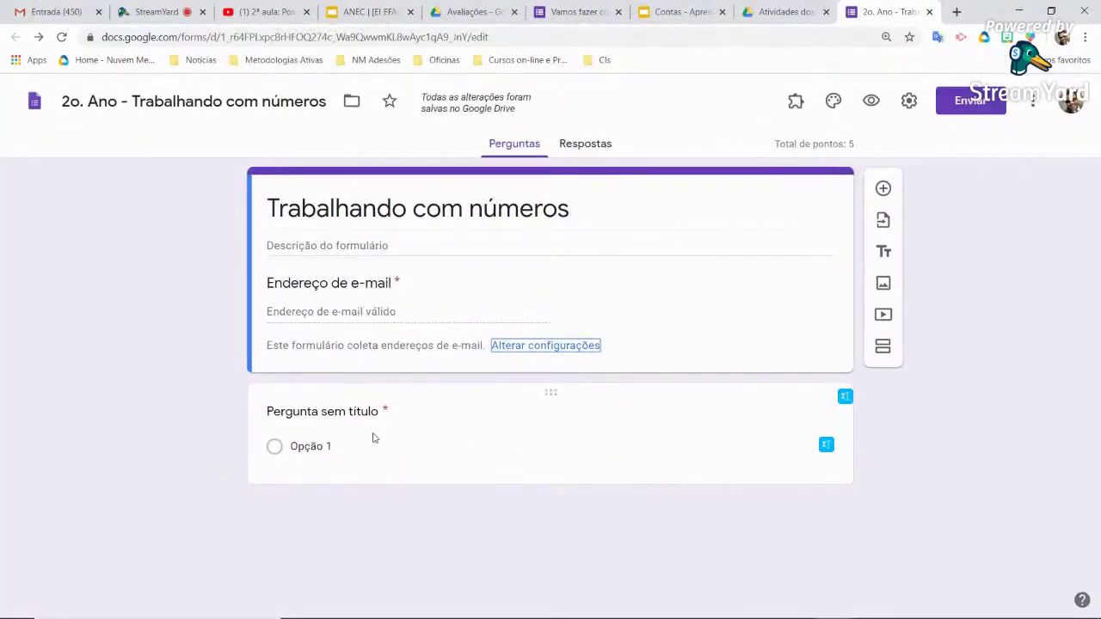
Title the question 'Quantos pintinhos tenho no total?'
{"action": "left_click", "coordinate": [306, 414]}
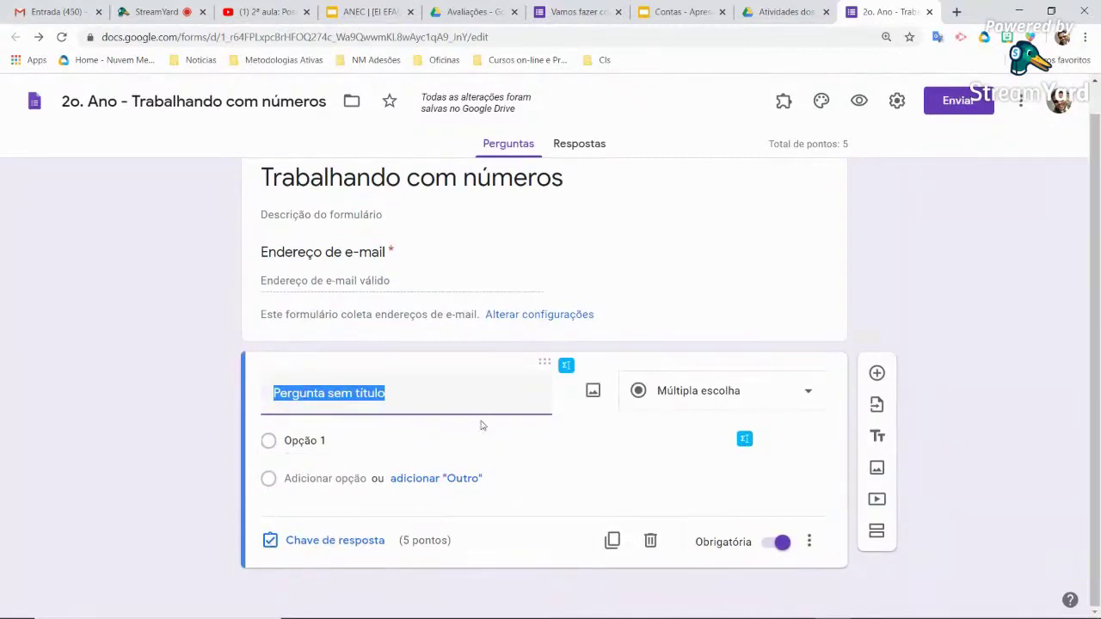
{"action": "type", "text": "Qu"}
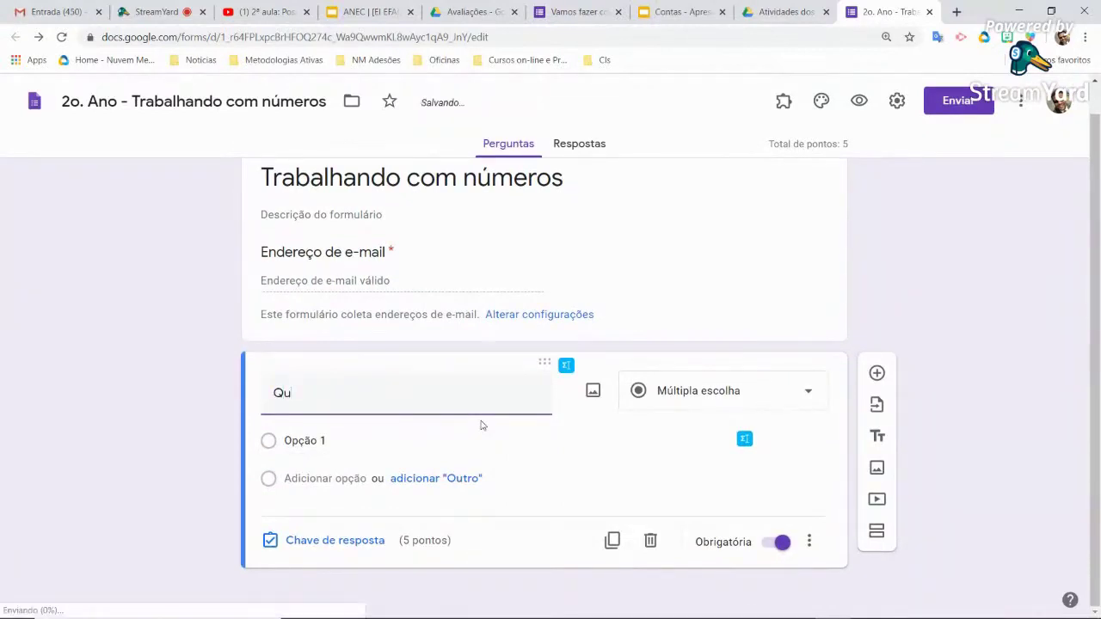
{"action": "key", "text": "BackSpace"}
{"action": "key", "text": "BackSpace"}
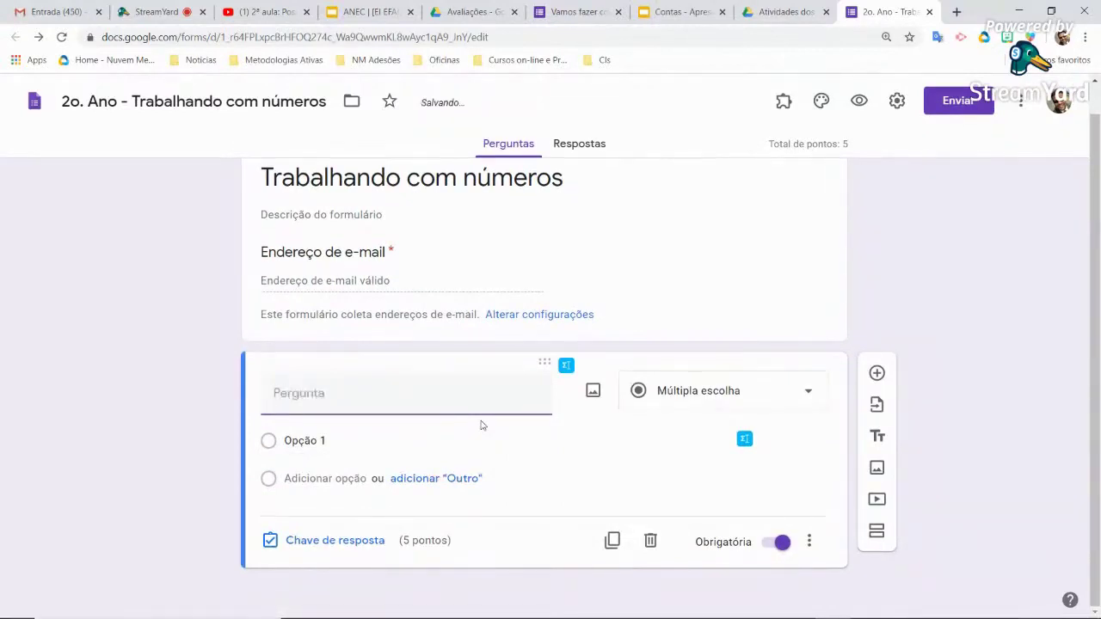
{"action": "type", "text": "Quantos pi"}
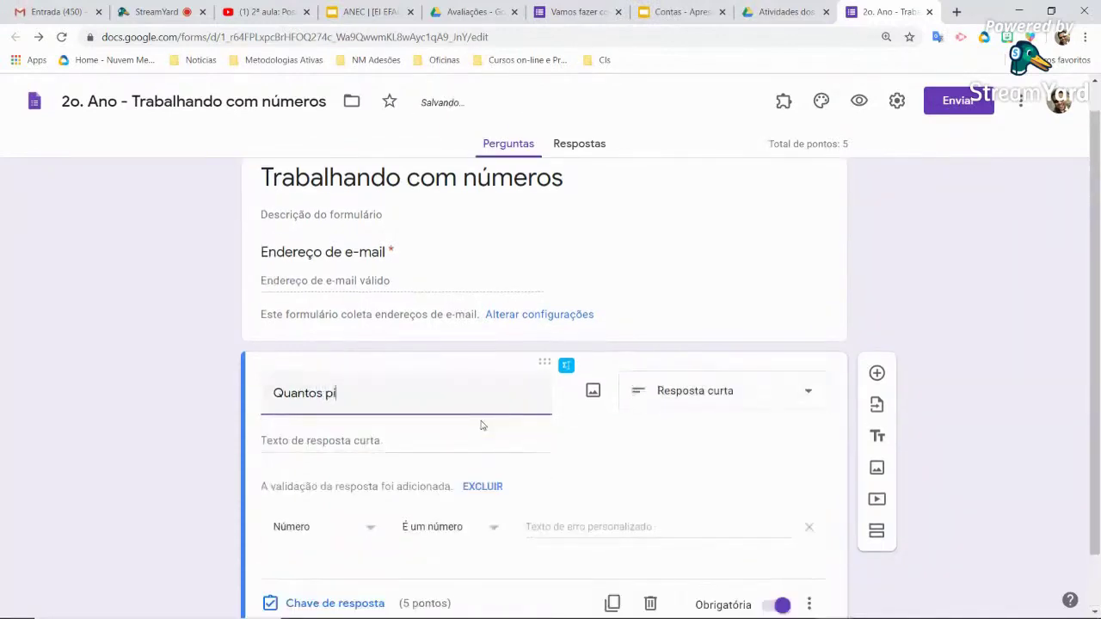
{"action": "type", "text": "ntinhos tenho no tota"}
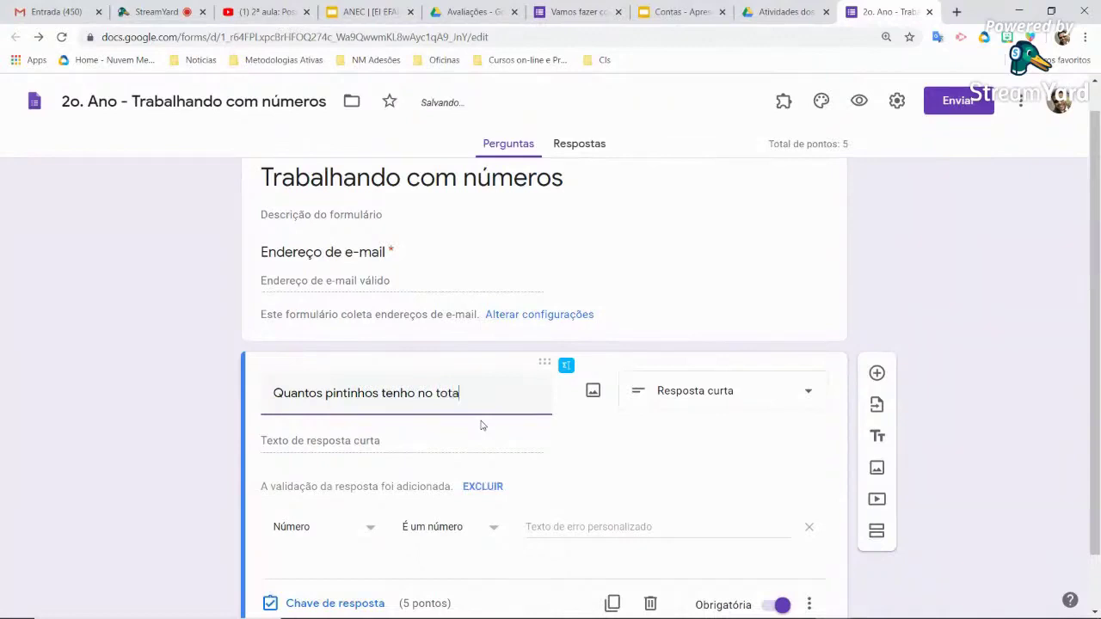
{"action": "type", "text": "l?"}
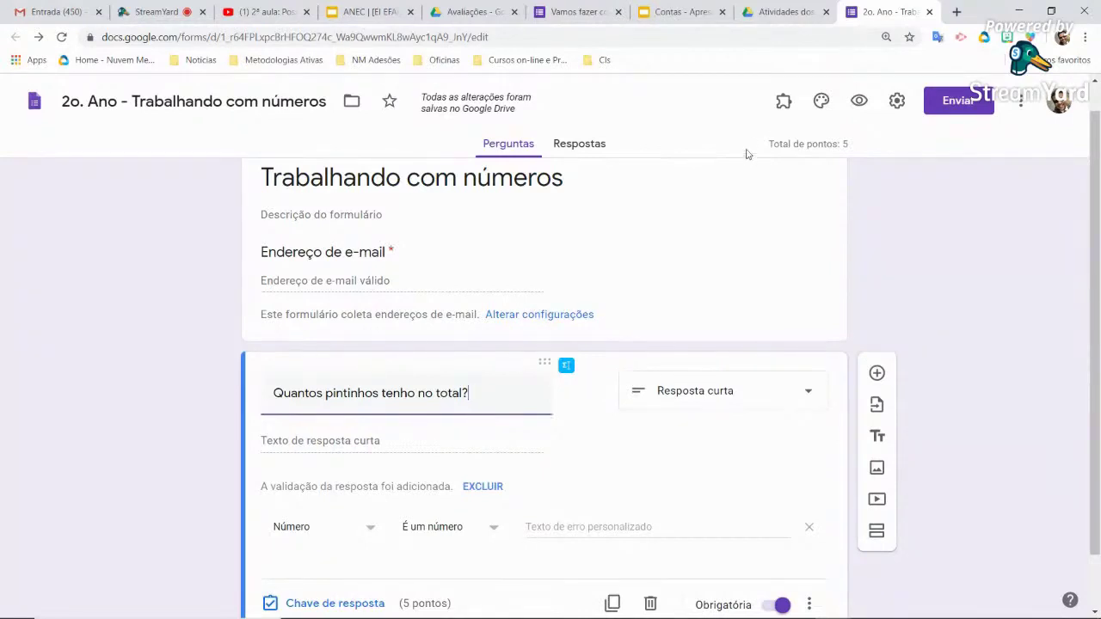
{"action": "left_click", "coordinate": [783, 17]}
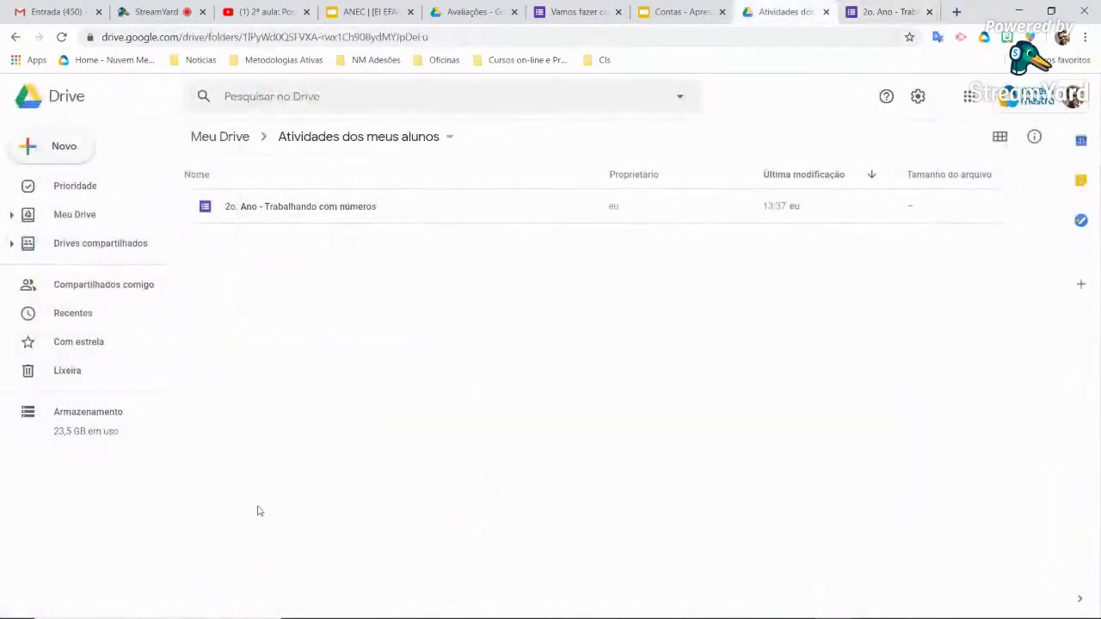
Return to the 'Atividades dos meus alunos' Drive folder and open the Novo menu
{"action": "left_click", "coordinate": [877, 16]}
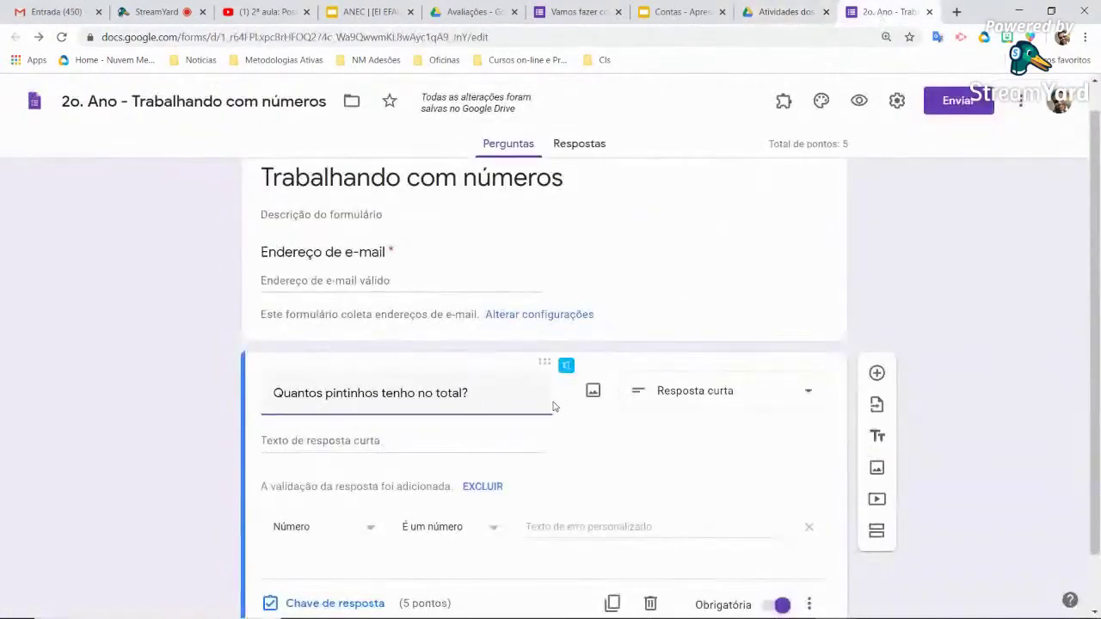
{"action": "left_click", "coordinate": [778, 12]}
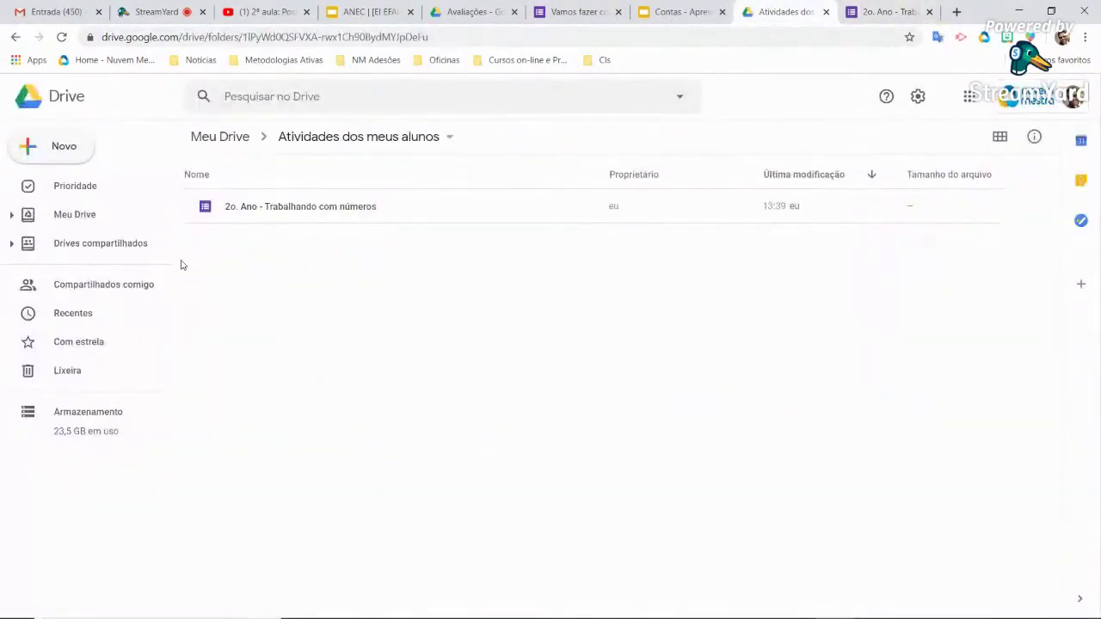
{"action": "left_click", "coordinate": [71, 158]}
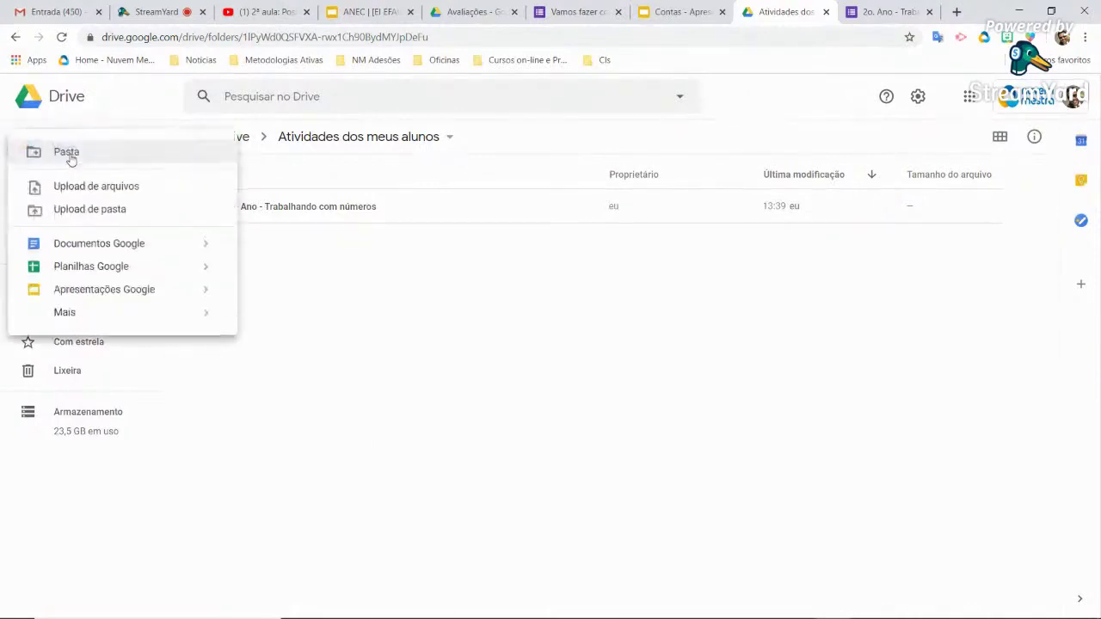
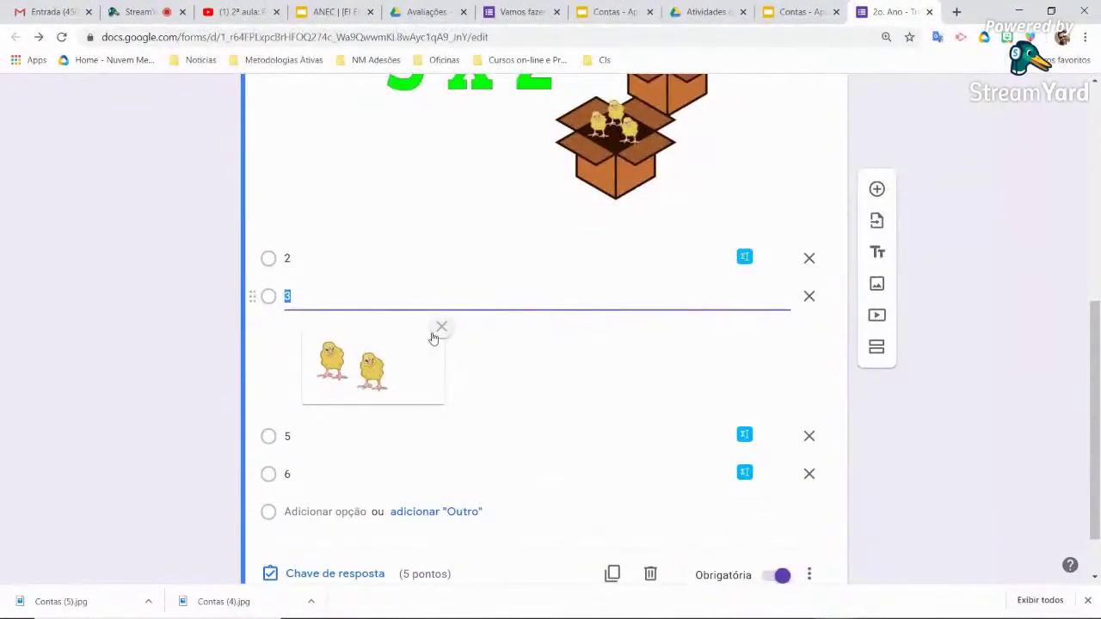
Label the first option 4 with the four-chick picture Contas (1).jpg, then select the second option's text
{"action": "key", "text": "BackSpace"}
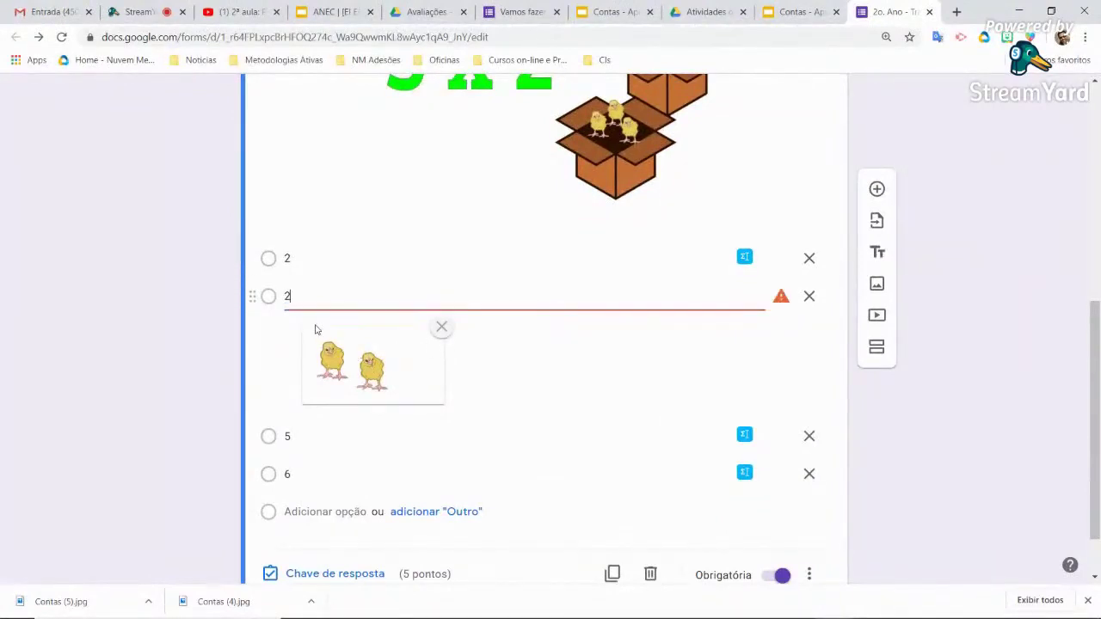
{"action": "left_click", "coordinate": [306, 254]}
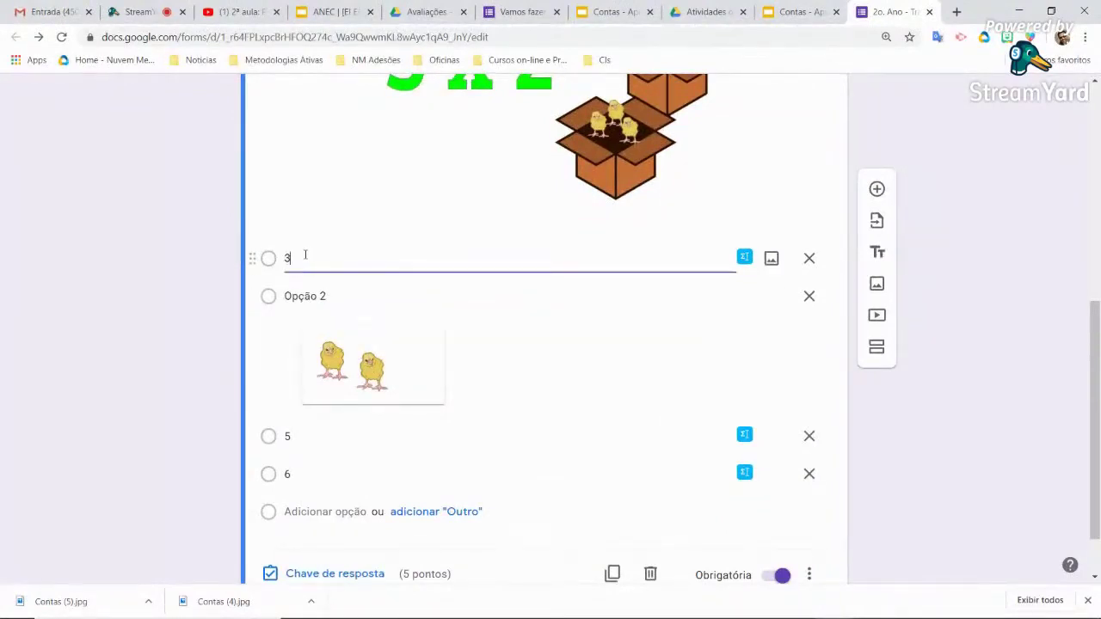
{"action": "left_click", "coordinate": [771, 258]}
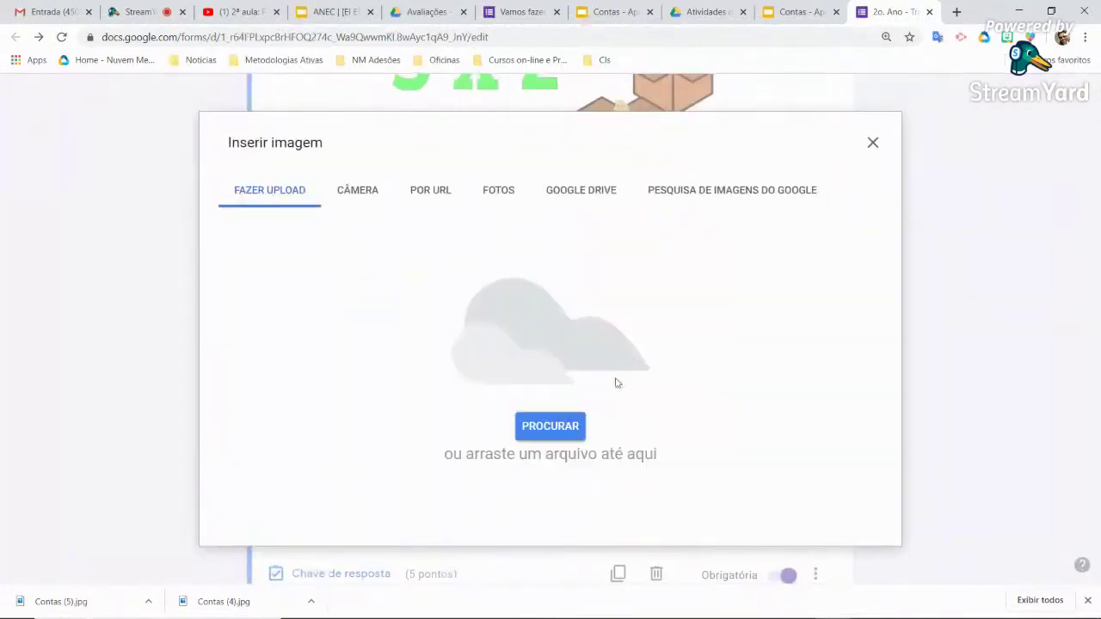
{"action": "left_click", "coordinate": [583, 418]}
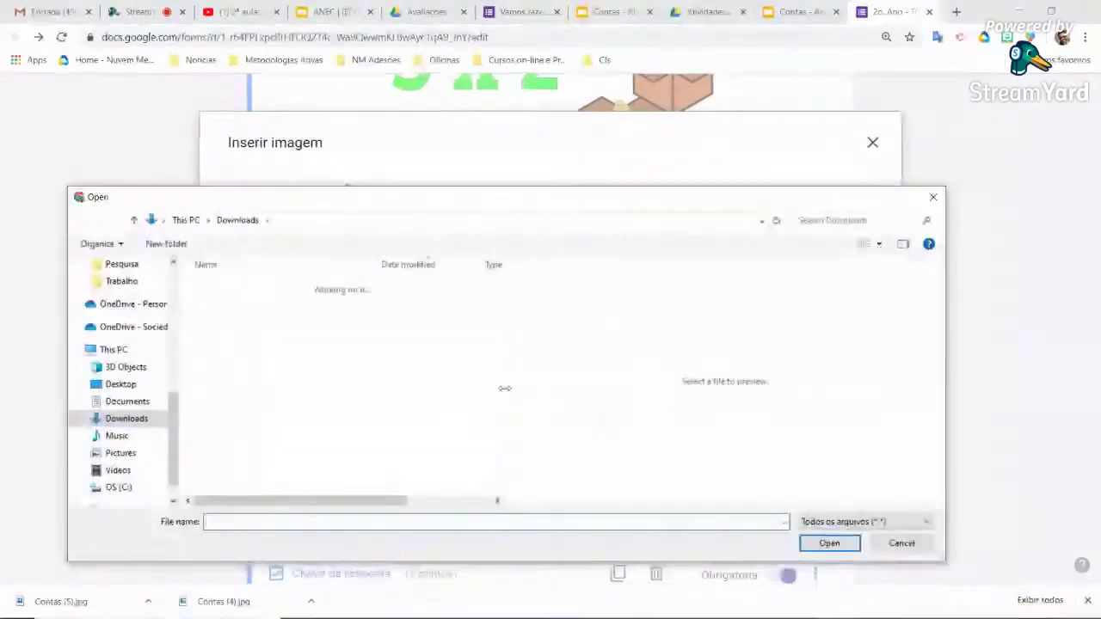
{"action": "left_click", "coordinate": [290, 321]}
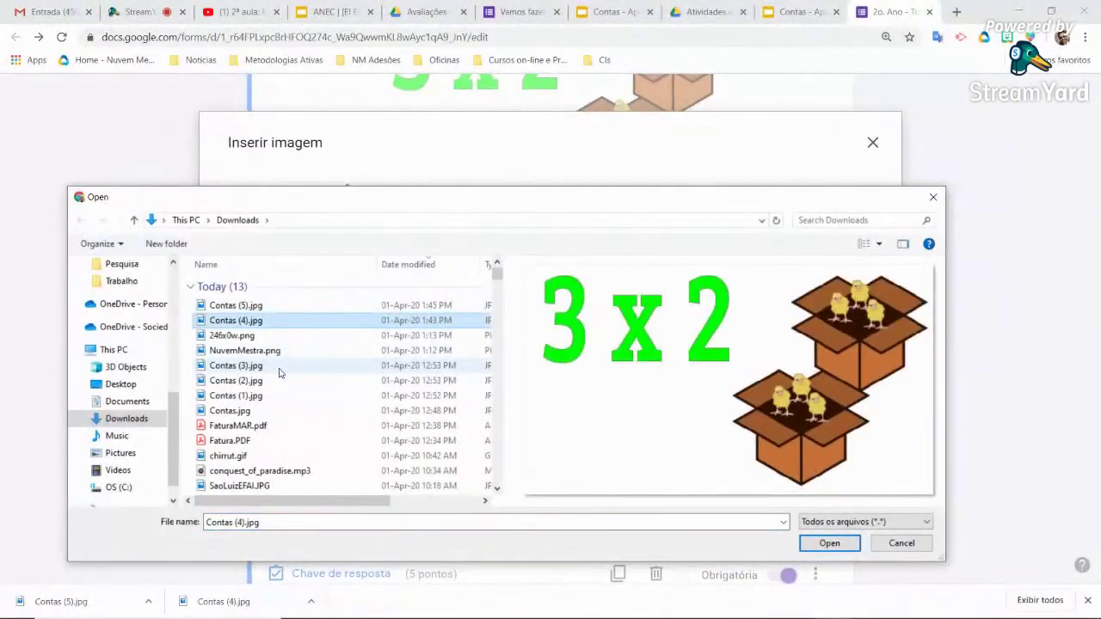
{"action": "left_click", "coordinate": [279, 368]}
{"action": "left_click", "coordinate": [275, 381]}
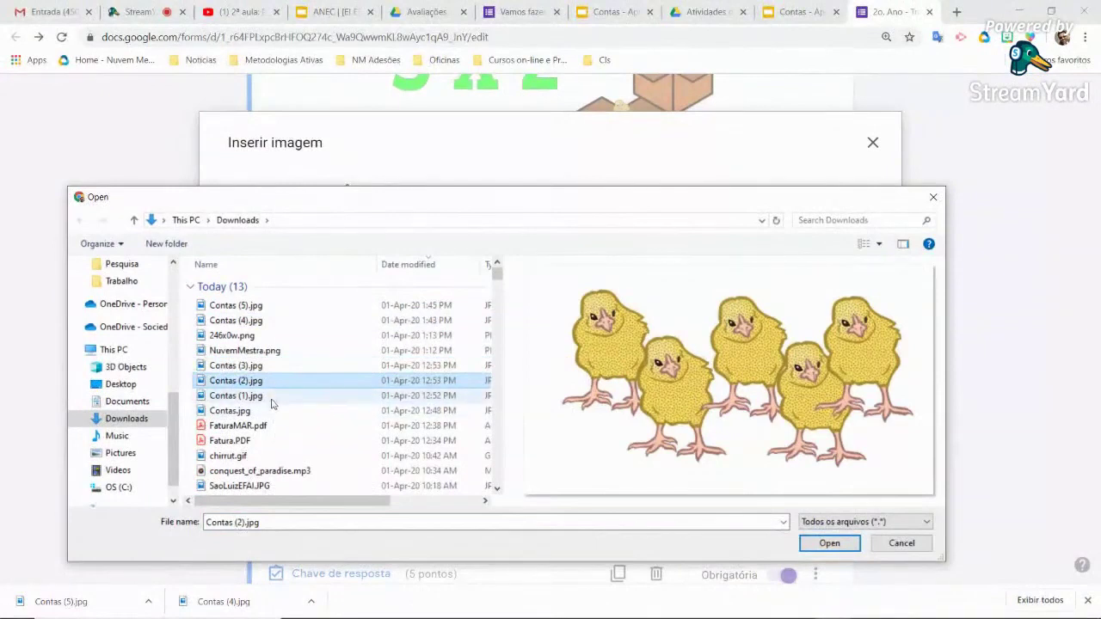
{"action": "left_click", "coordinate": [274, 398]}
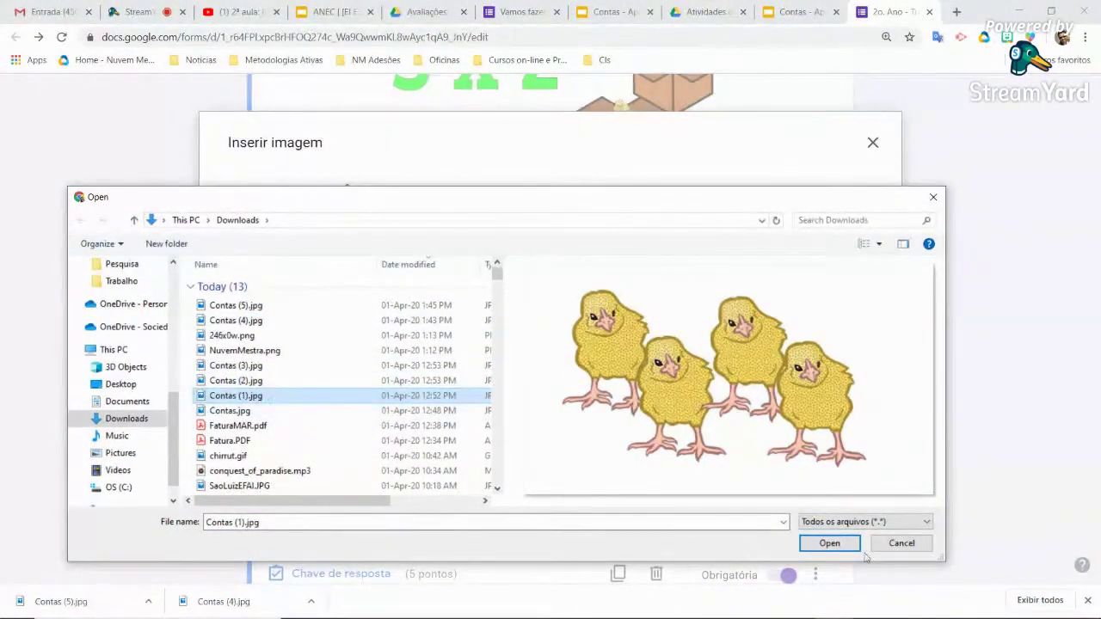
{"action": "left_click", "coordinate": [829, 544]}
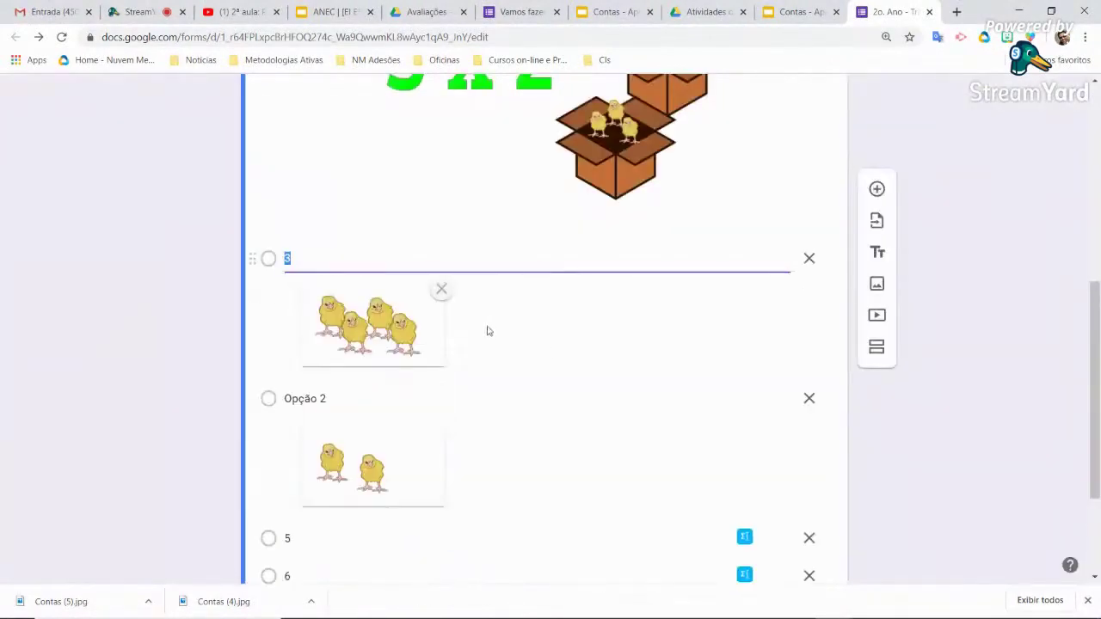
{"action": "left_click", "coordinate": [336, 398]}
Enter 2 as the second option and attach the five-chick picture Contas (2).jpg to option 5
{"action": "type", "text": "2"}
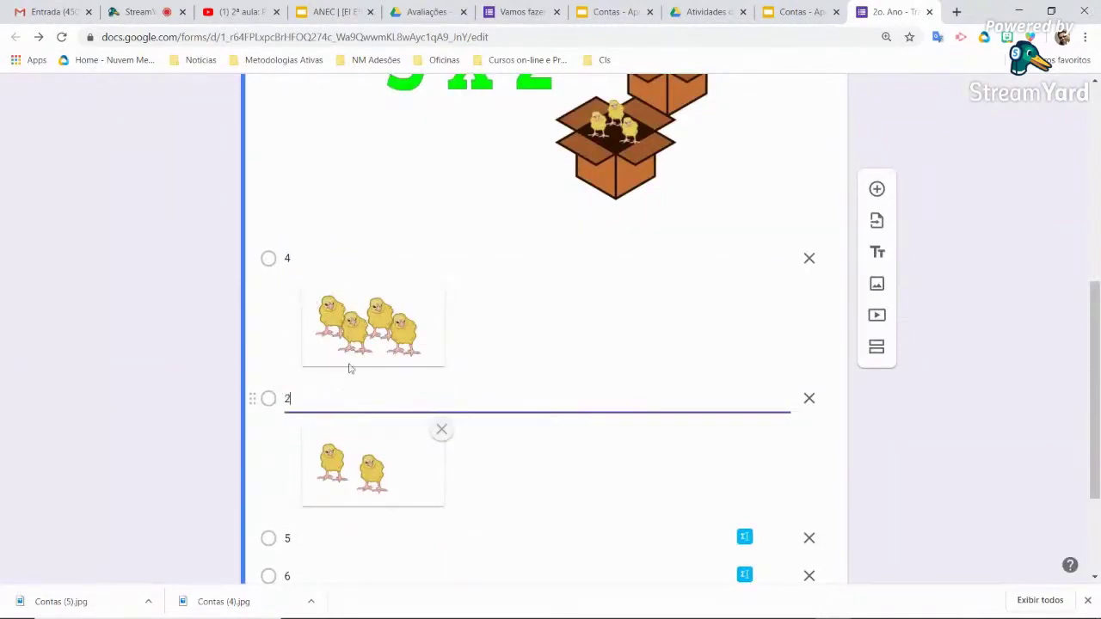
{"action": "scroll", "coordinate": [336, 397], "scroll_direction": "down", "scroll_amount": 2}
{"action": "left_click", "coordinate": [336, 396]}
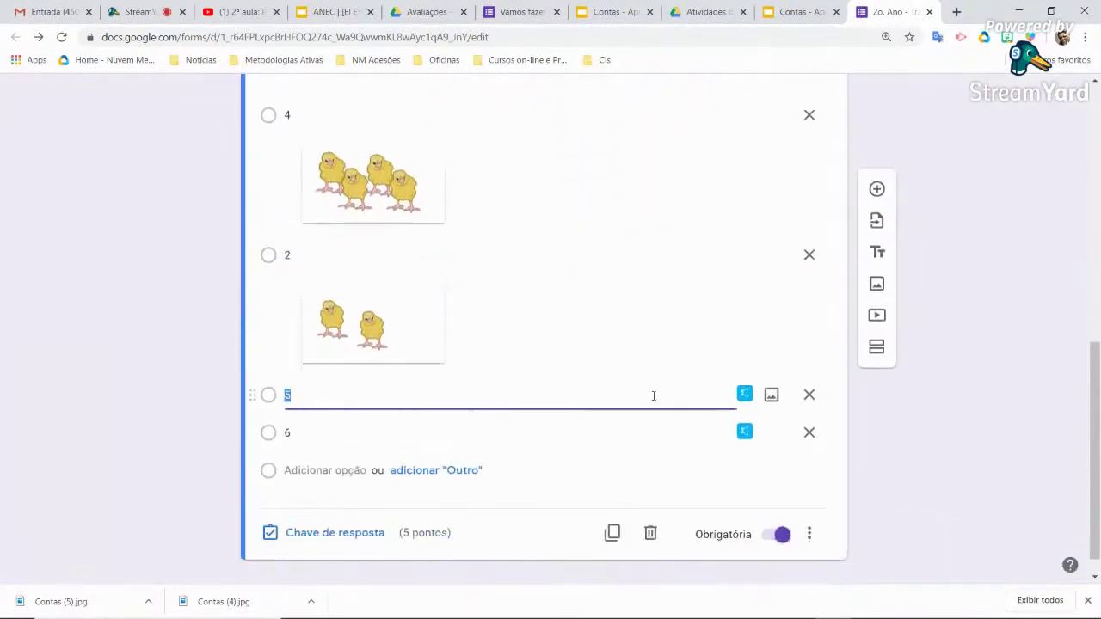
{"action": "left_click", "coordinate": [772, 394]}
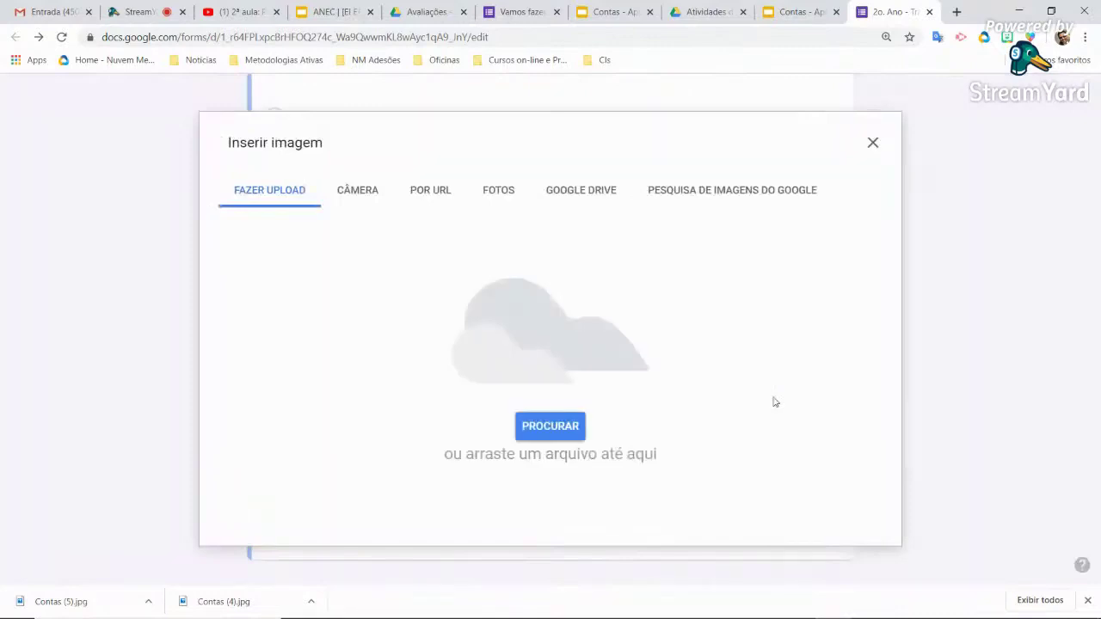
{"action": "left_click", "coordinate": [576, 426]}
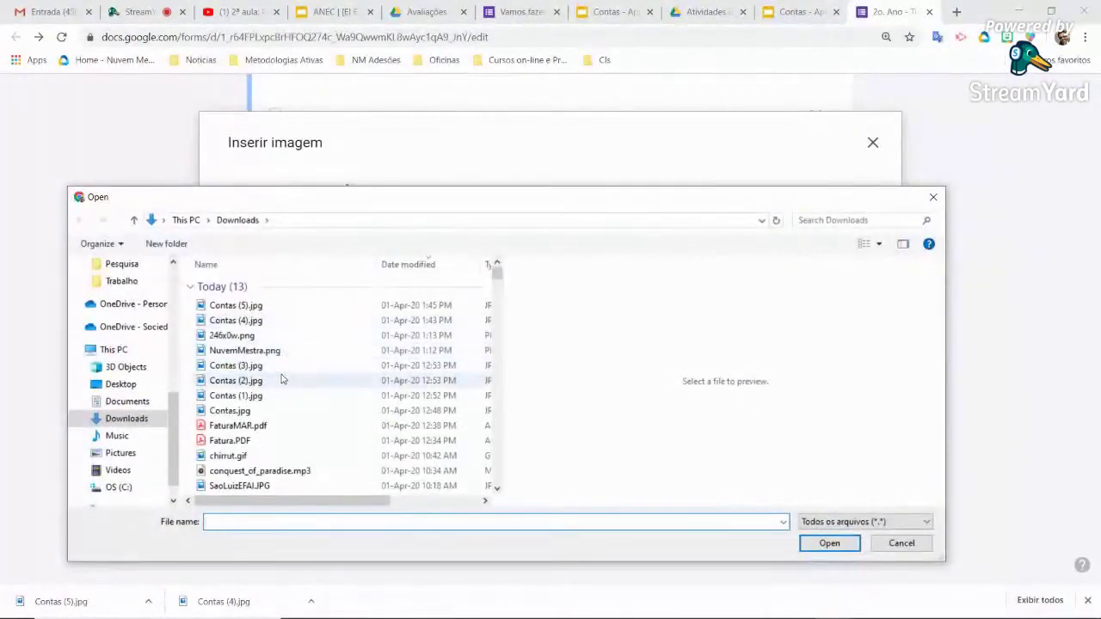
{"action": "left_click", "coordinate": [283, 367]}
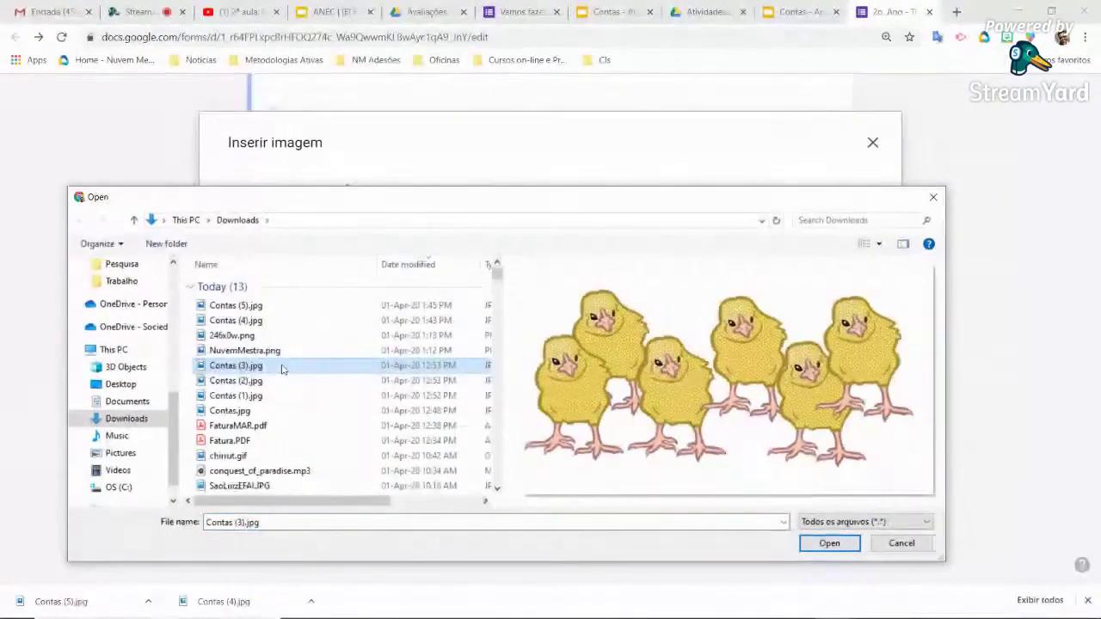
{"action": "left_click", "coordinate": [274, 385]}
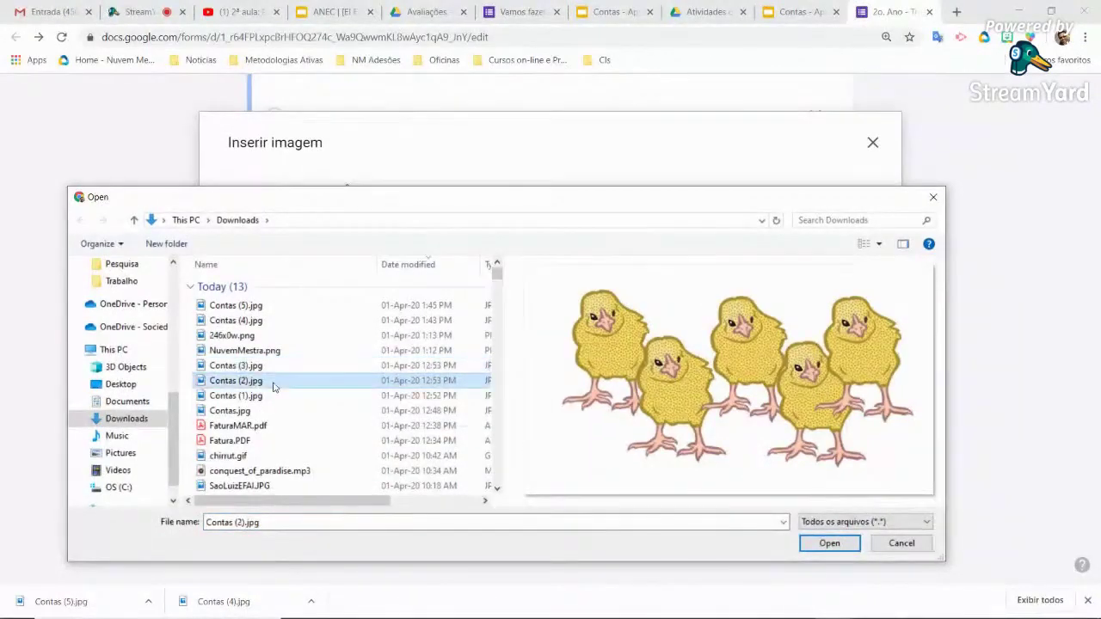
{"action": "left_click", "coordinate": [833, 545]}
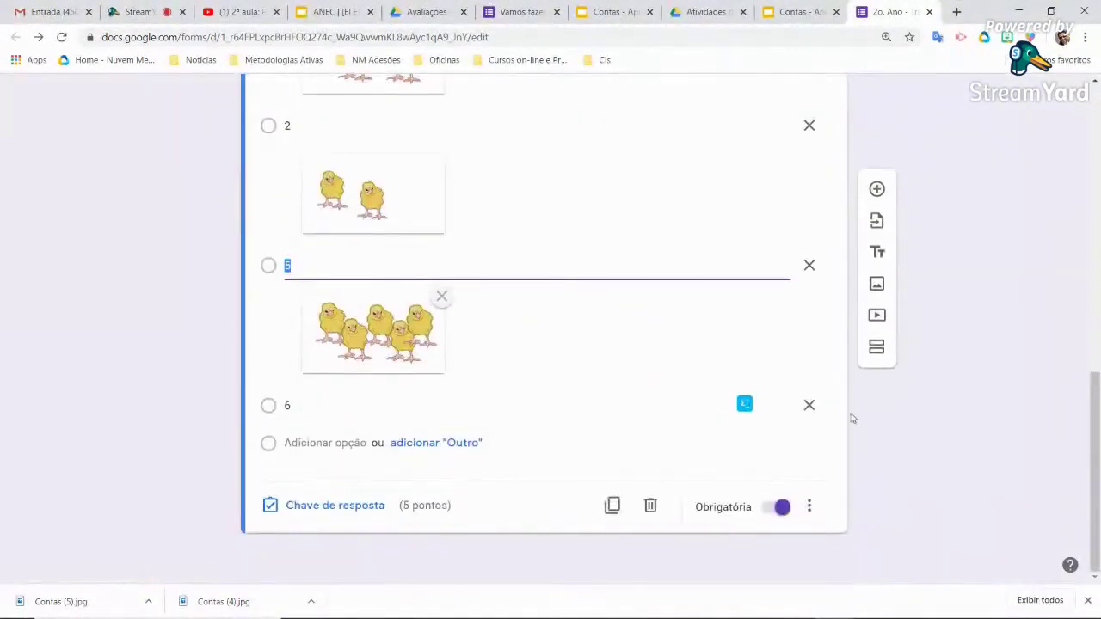
Attach the six-chick picture from Downloads to option 6
{"action": "left_click", "coordinate": [771, 409]}
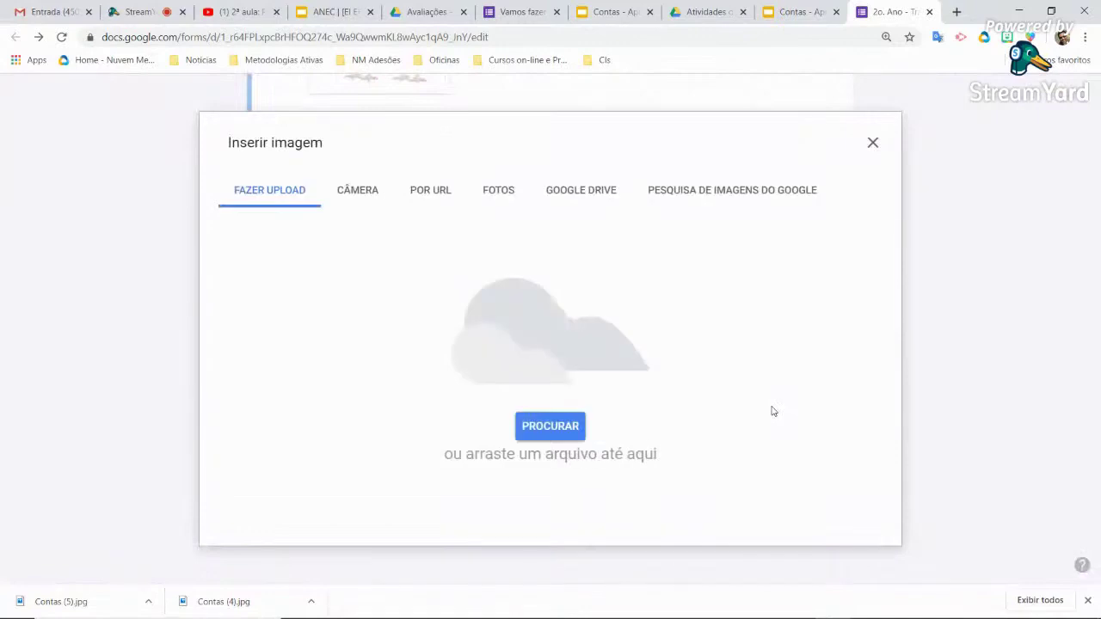
{"action": "left_click", "coordinate": [530, 435]}
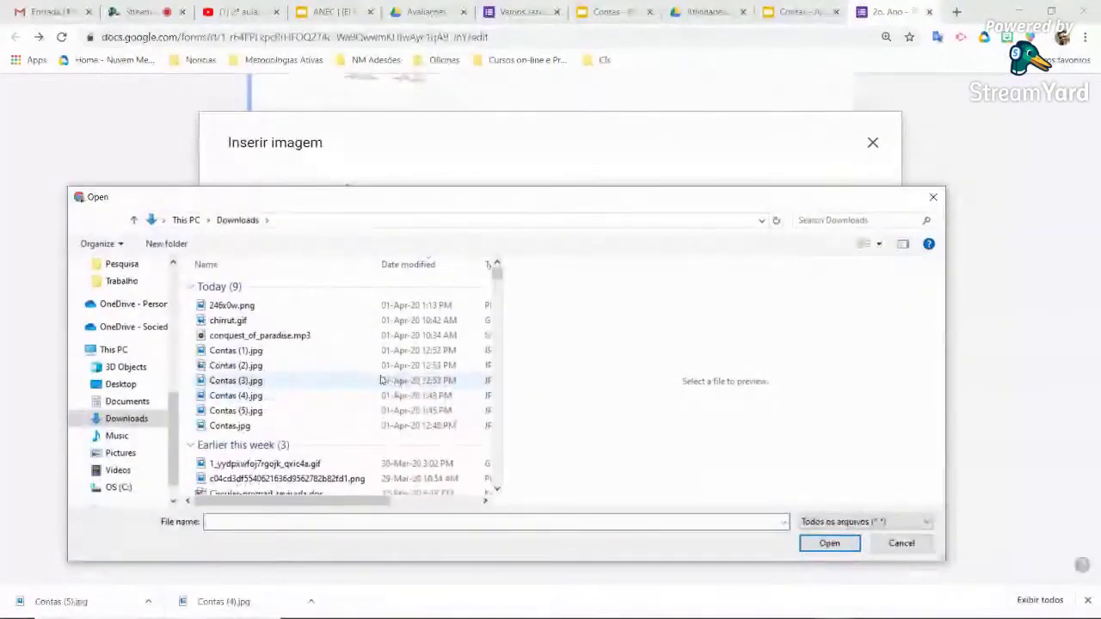
{"action": "left_click", "coordinate": [307, 381]}
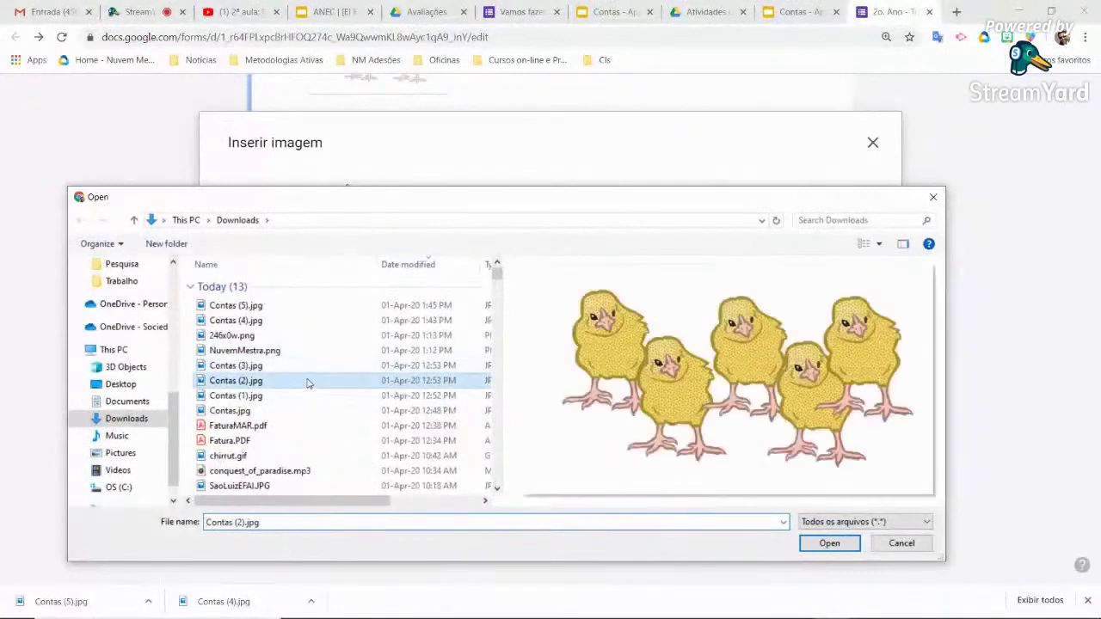
{"action": "left_click", "coordinate": [829, 543]}
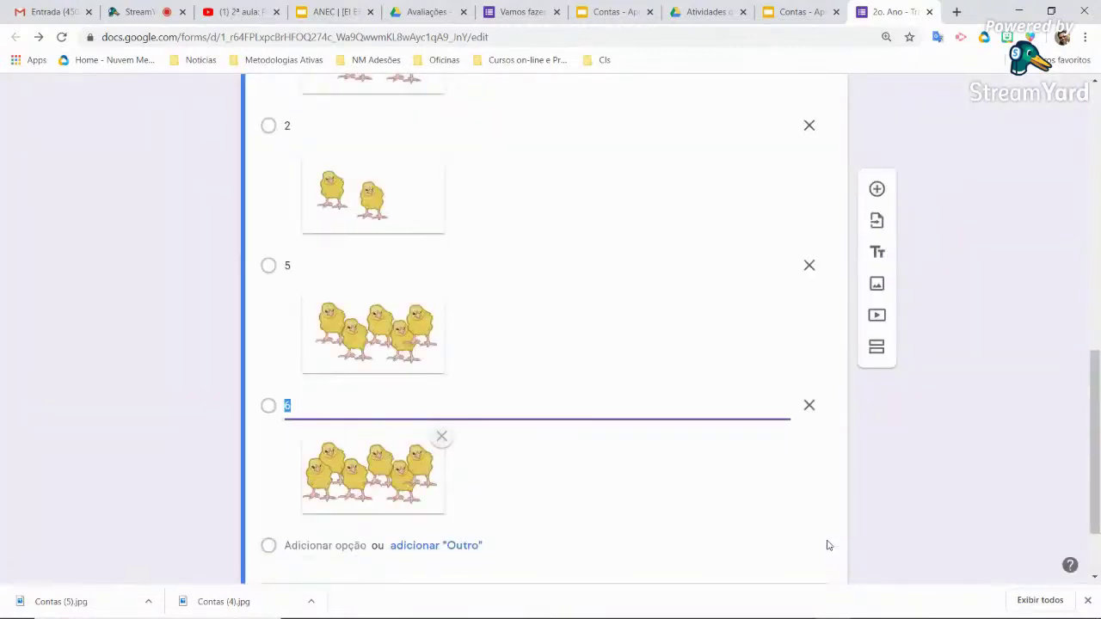
In the answer key, mark 6 as correct for 5 points and close the key with Concluído
{"action": "scroll", "coordinate": [618, 439], "scroll_direction": "up", "scroll_amount": 7}
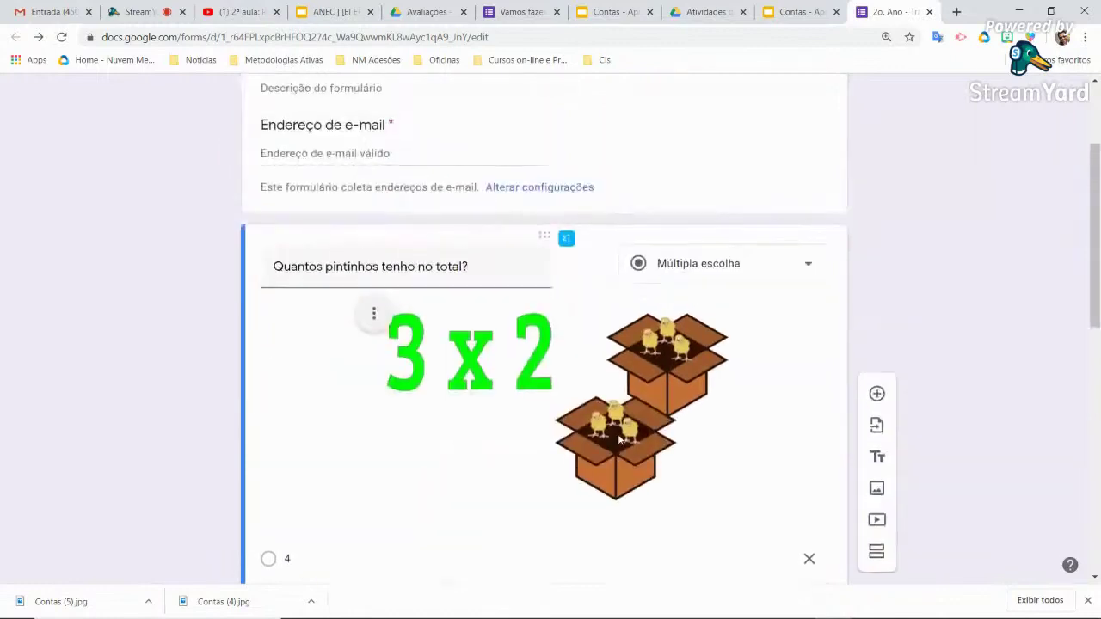
{"action": "scroll", "coordinate": [617, 439], "scroll_direction": "down", "scroll_amount": 7}
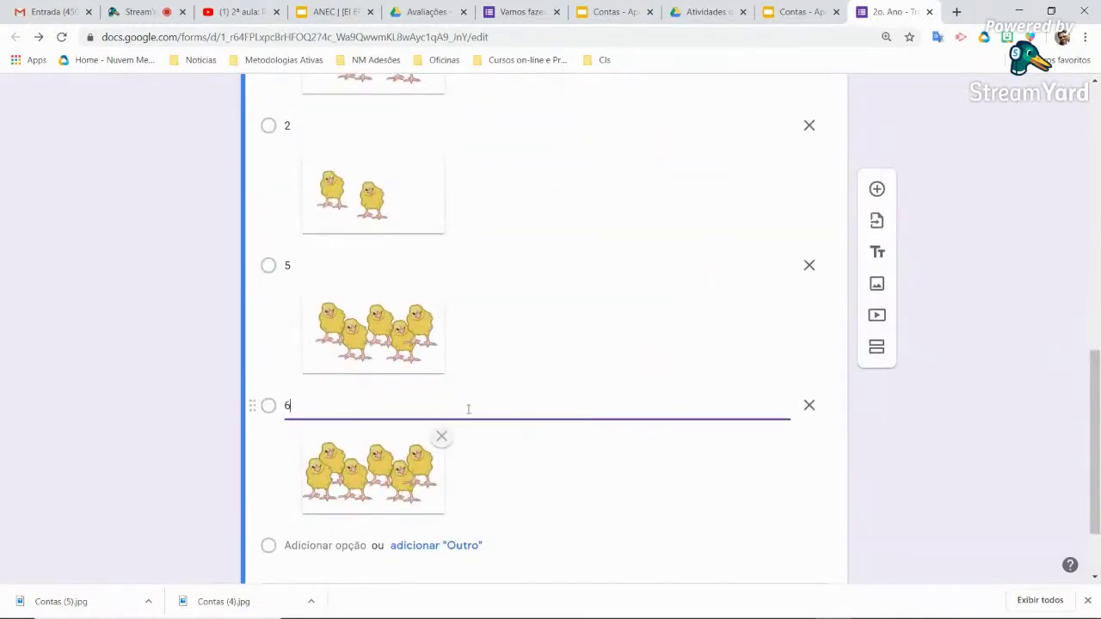
{"action": "scroll", "coordinate": [468, 408], "scroll_direction": "down", "scroll_amount": 2}
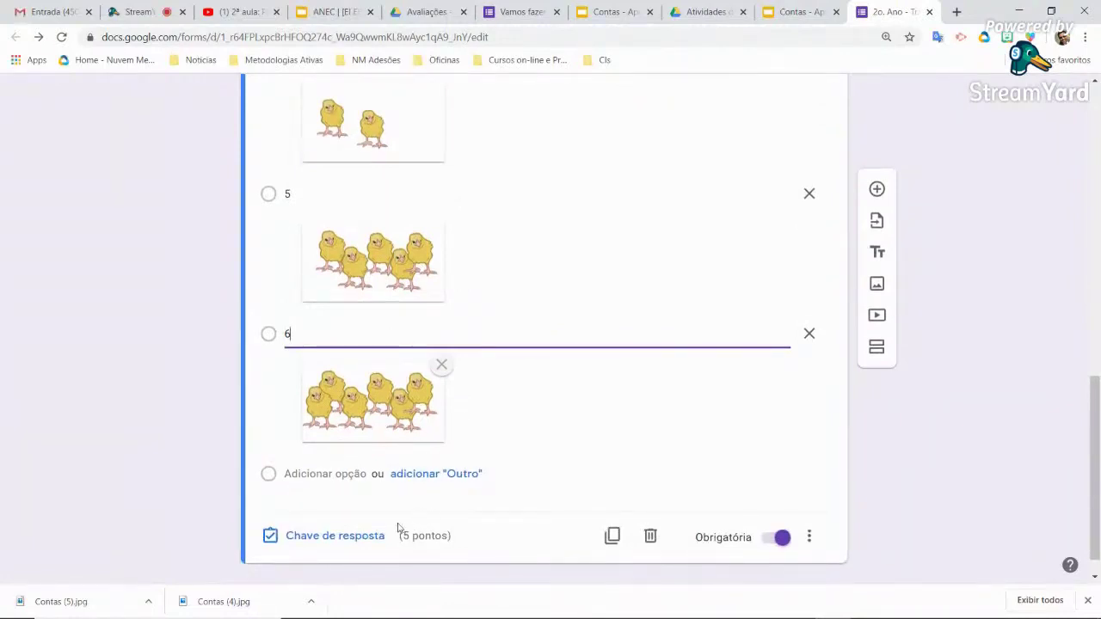
{"action": "scroll", "coordinate": [377, 491], "scroll_direction": "down", "scroll_amount": 1}
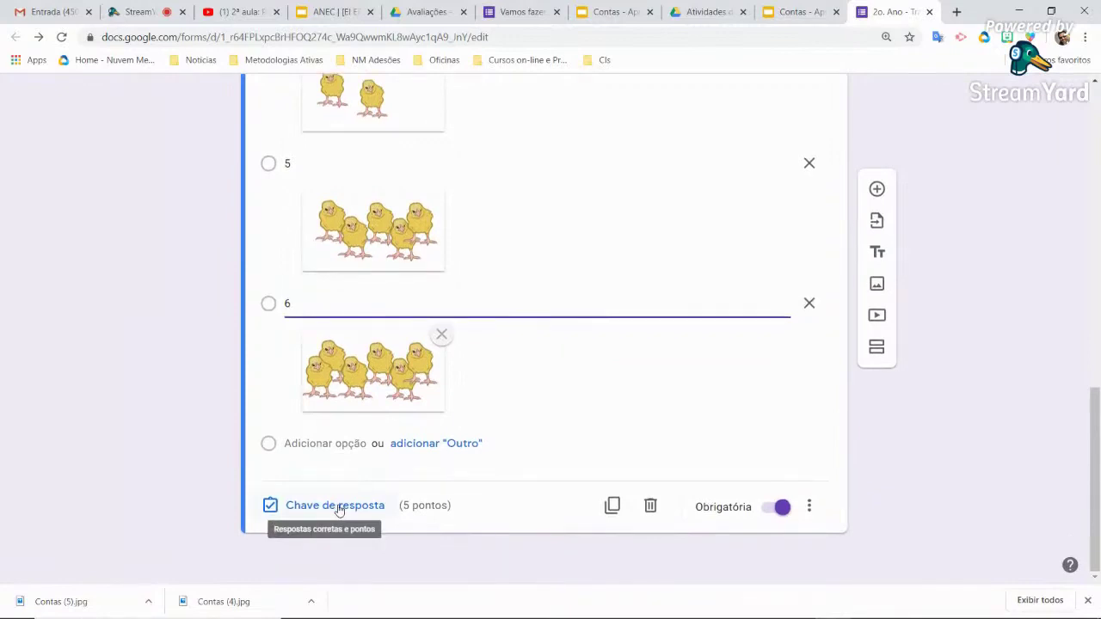
{"action": "left_click", "coordinate": [340, 507]}
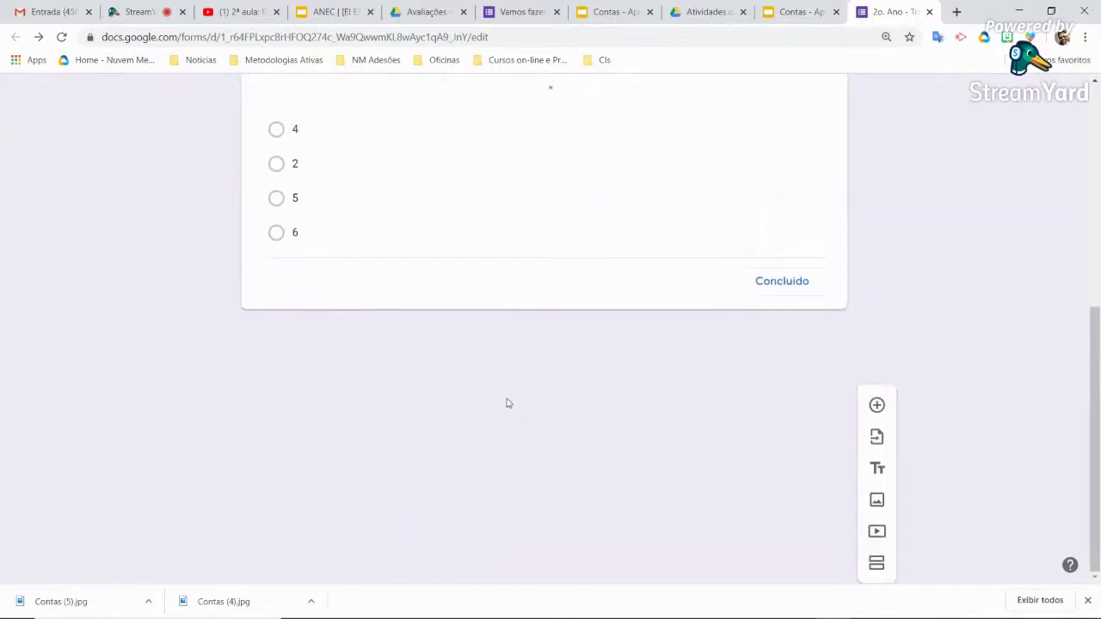
{"action": "scroll", "coordinate": [507, 403], "scroll_direction": "down", "scroll_amount": 5}
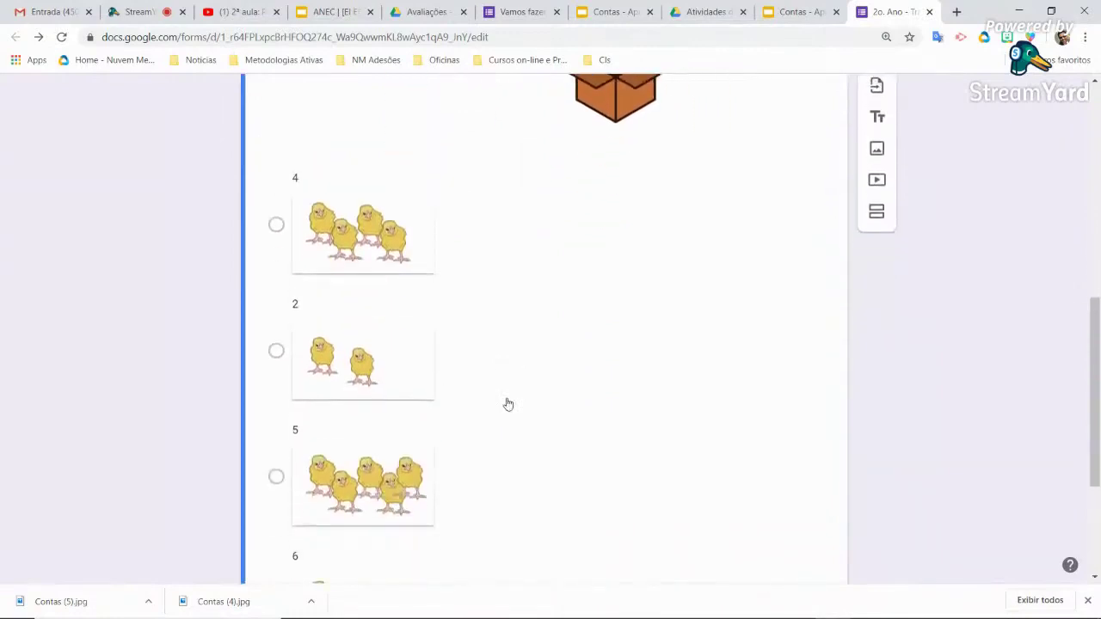
{"action": "left_click", "coordinate": [276, 461]}
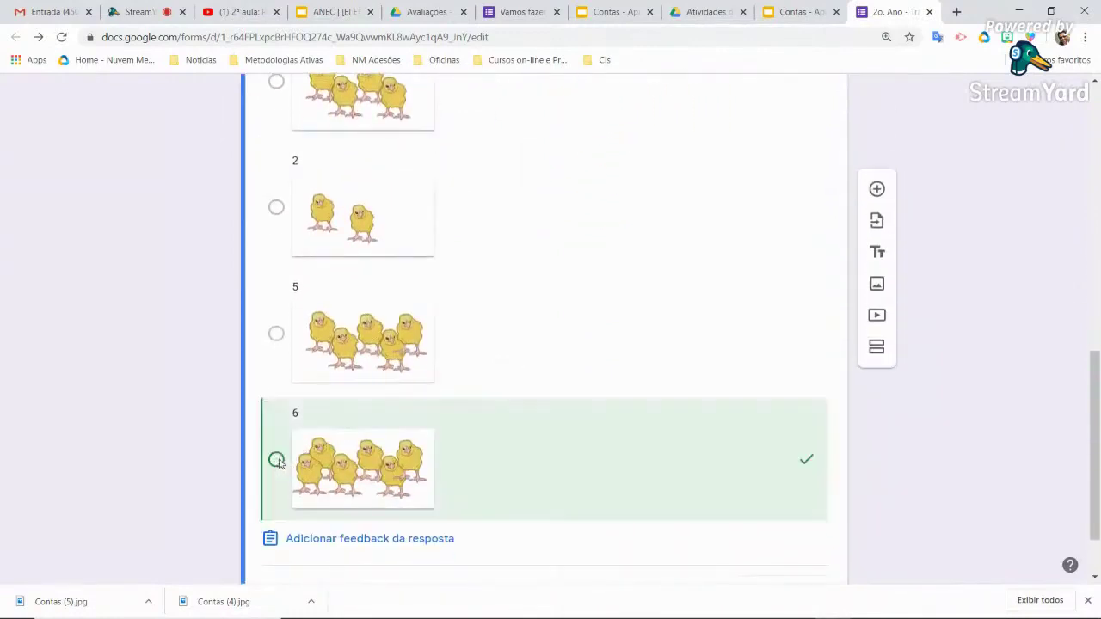
{"action": "scroll", "coordinate": [516, 398], "scroll_direction": "up", "scroll_amount": 6}
{"action": "scroll", "coordinate": [514, 397], "scroll_direction": "up", "scroll_amount": 1}
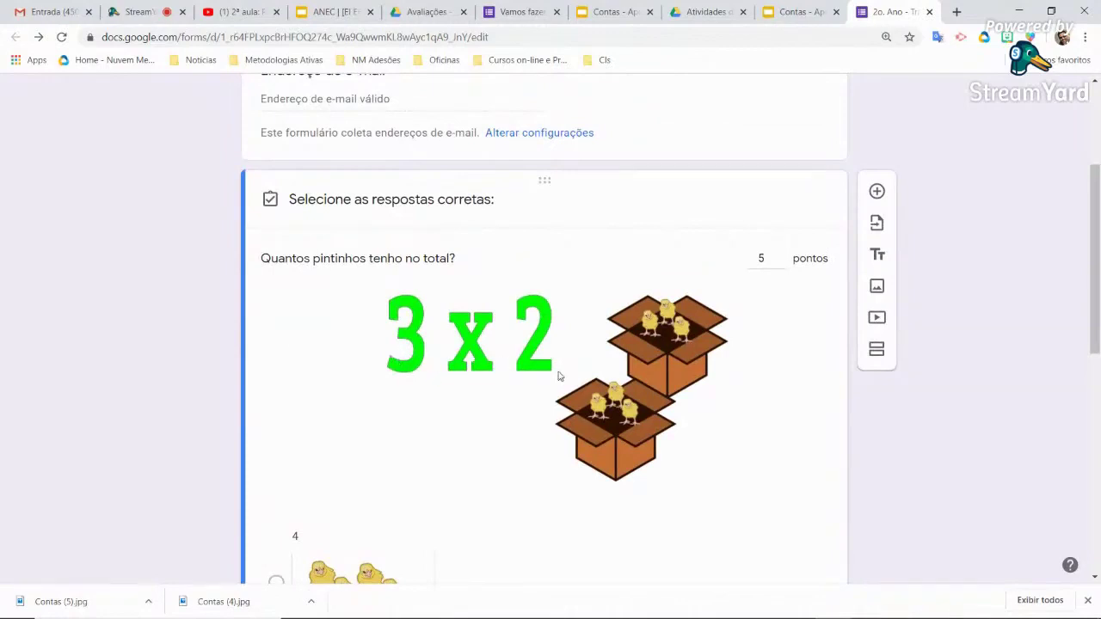
{"action": "scroll", "coordinate": [702, 443], "scroll_direction": "down", "scroll_amount": 7}
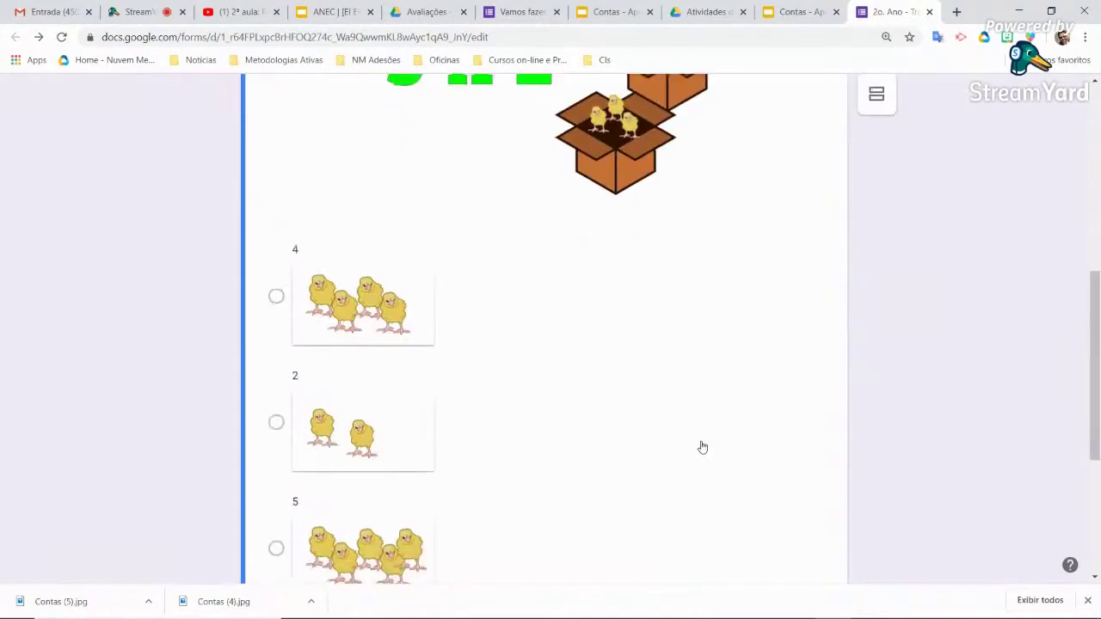
{"action": "left_click", "coordinate": [790, 505]}
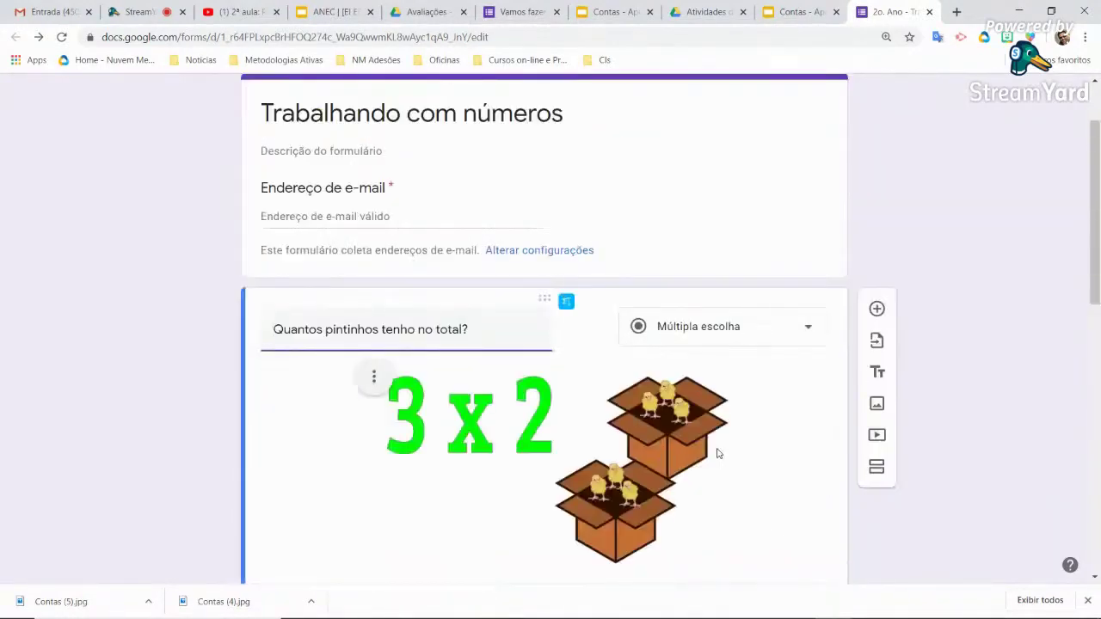
{"action": "scroll", "coordinate": [688, 368], "scroll_direction": "down", "scroll_amount": 2}
{"action": "scroll", "coordinate": [681, 363], "scroll_direction": "up", "scroll_amount": 3}
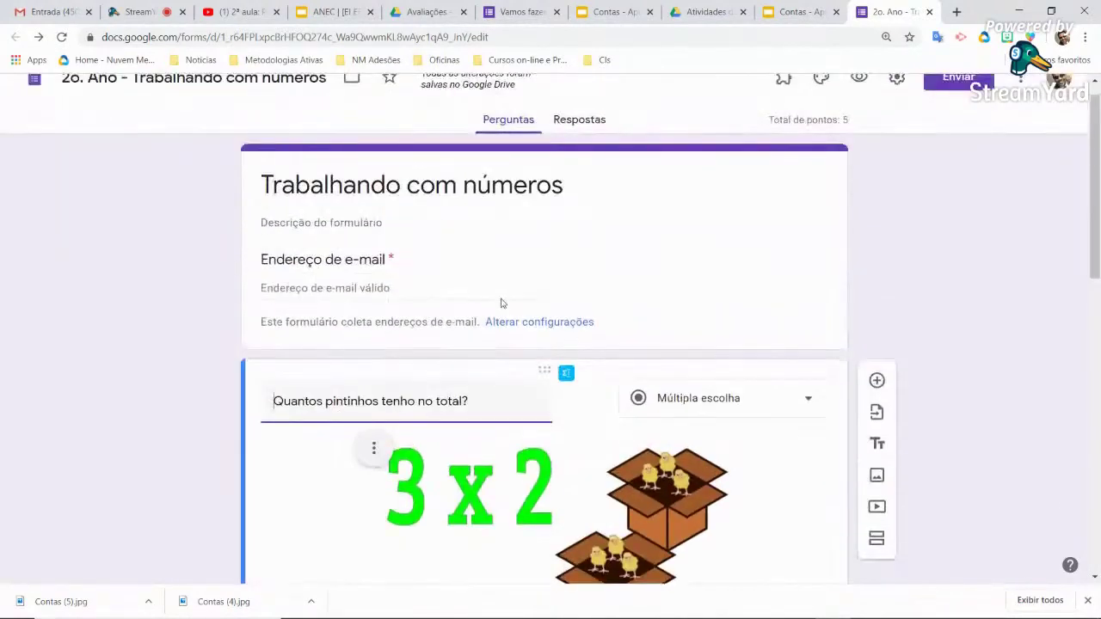
{"action": "scroll", "coordinate": [502, 303], "scroll_direction": "down", "scroll_amount": 10}
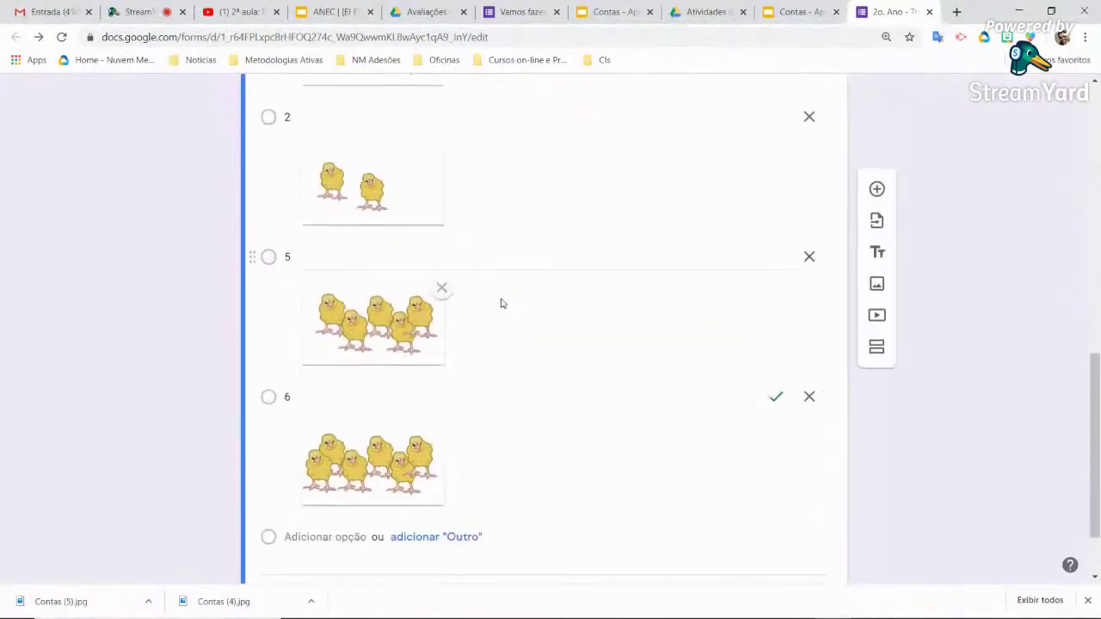
{"action": "scroll", "coordinate": [502, 303], "scroll_direction": "up", "scroll_amount": 10}
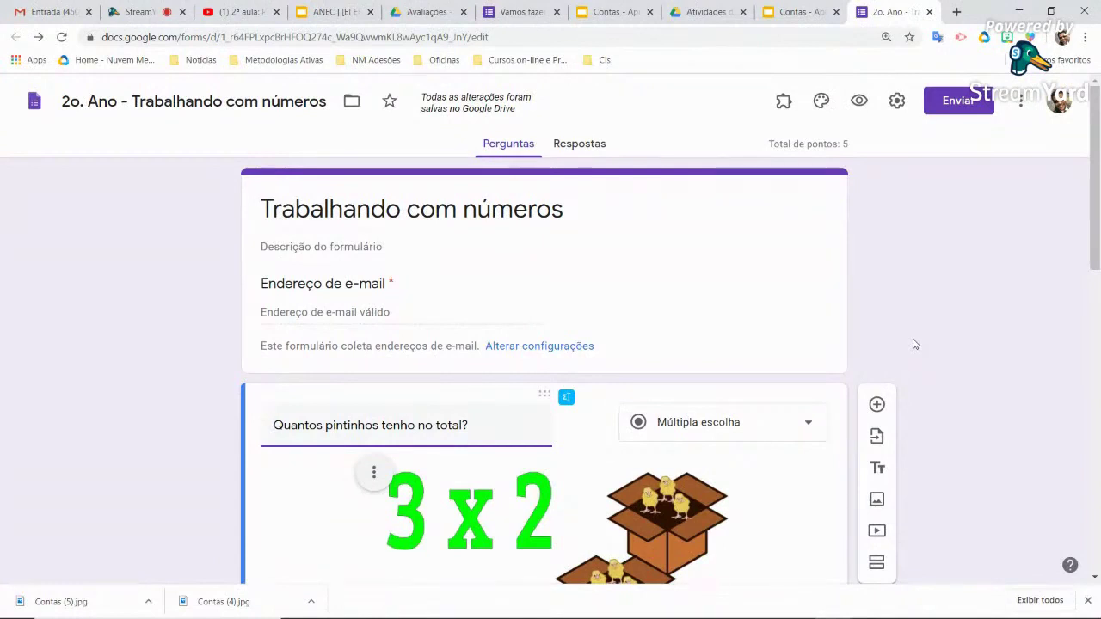
Preview the quiz and submit a test response answering 4, filling in the respondent's e-mail
{"action": "left_click", "coordinate": [861, 106]}
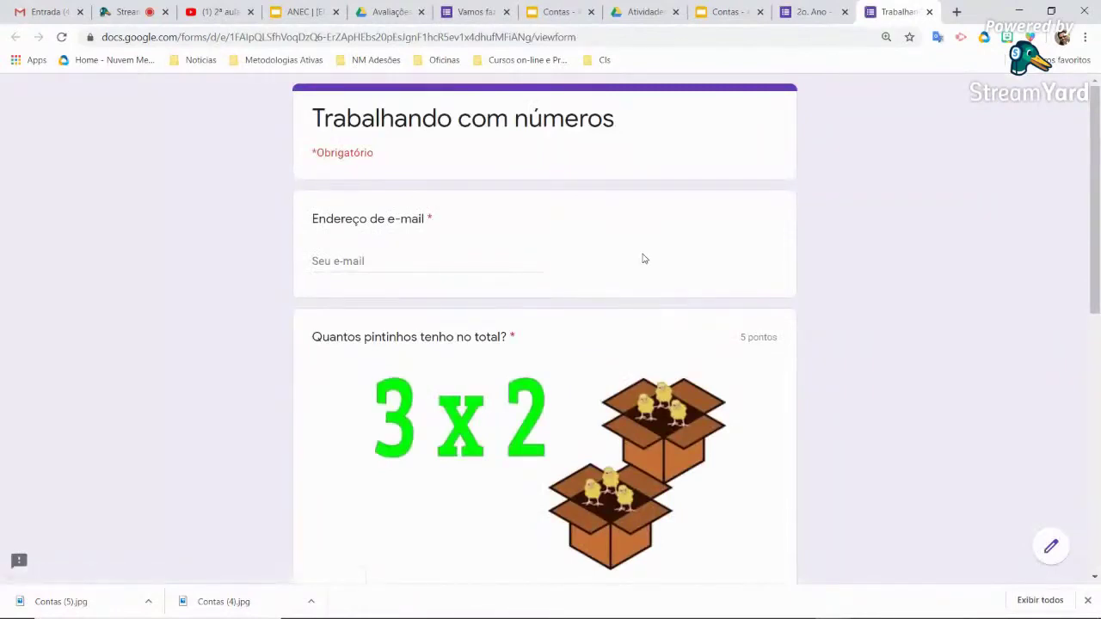
{"action": "scroll", "coordinate": [644, 259], "scroll_direction": "down", "scroll_amount": 3}
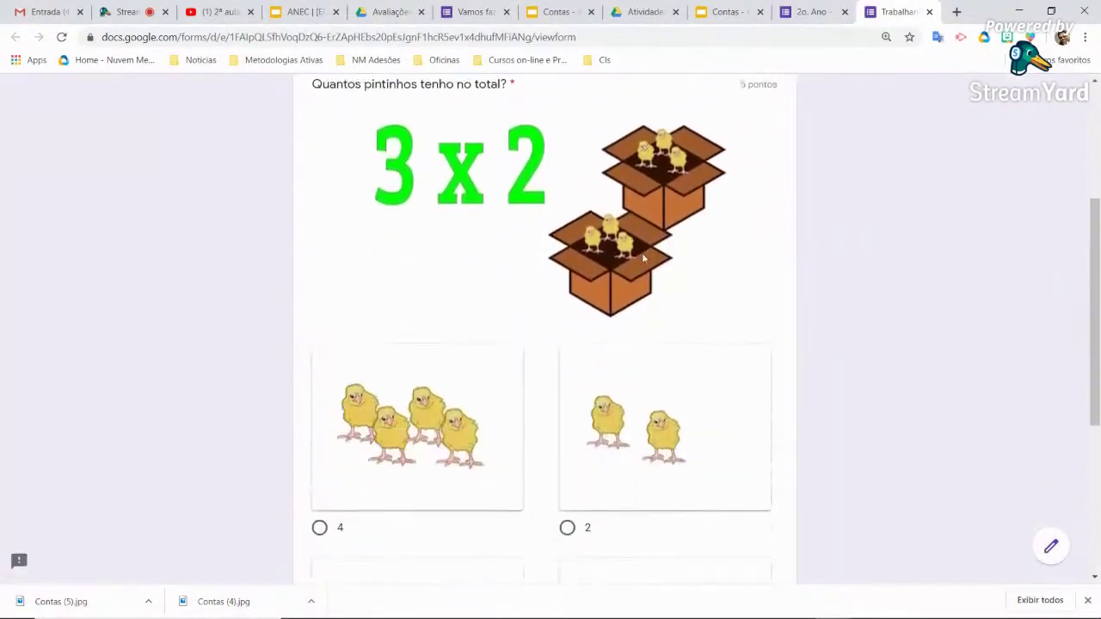
{"action": "scroll", "coordinate": [644, 259], "scroll_direction": "down", "scroll_amount": 3}
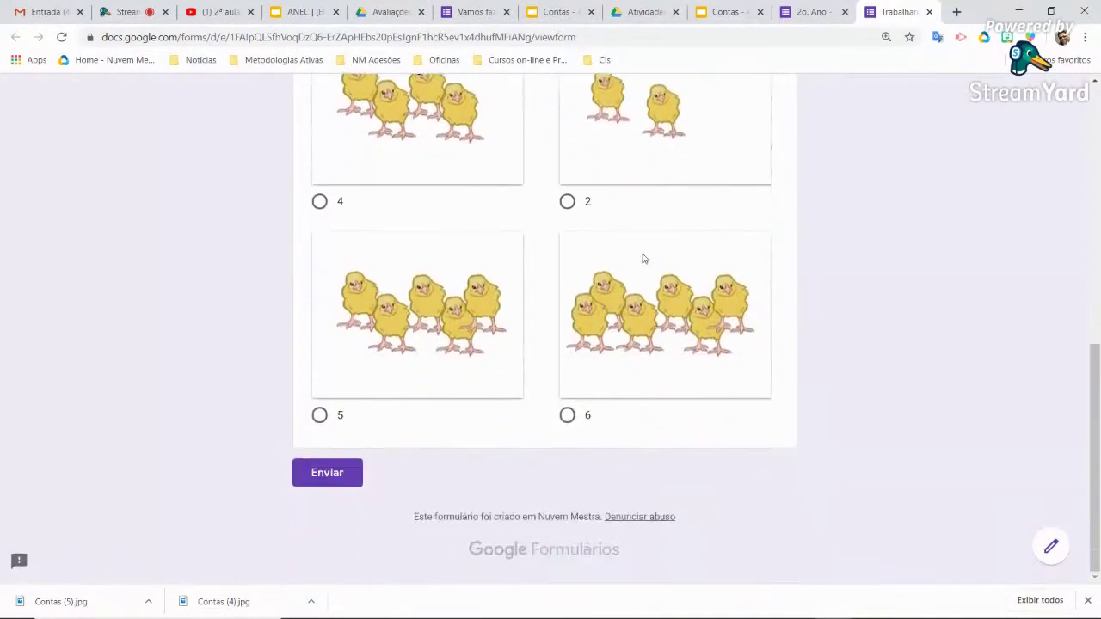
{"action": "scroll", "coordinate": [644, 259], "scroll_direction": "up", "scroll_amount": 3}
{"action": "scroll", "coordinate": [643, 259], "scroll_direction": "up", "scroll_amount": 2}
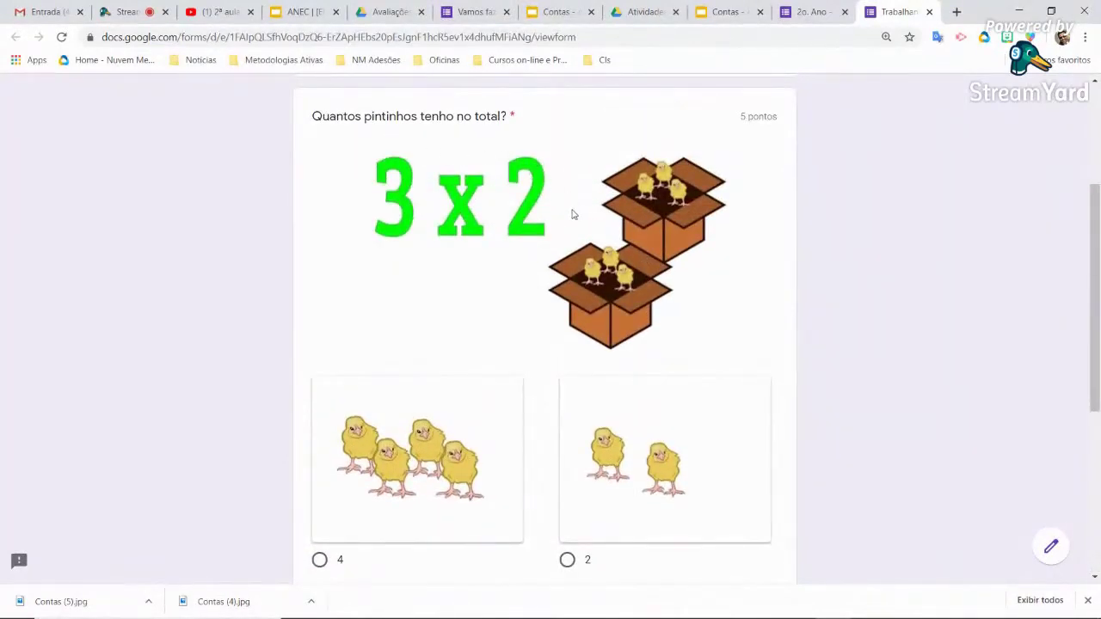
{"action": "scroll", "coordinate": [626, 319], "scroll_direction": "down", "scroll_amount": 3}
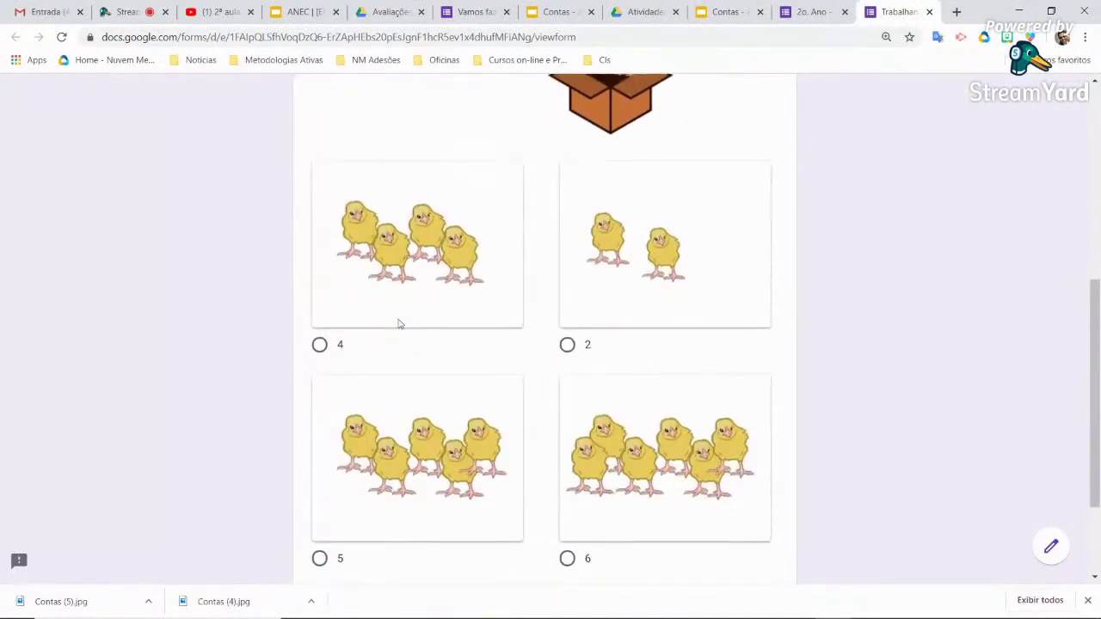
{"action": "left_click", "coordinate": [326, 353]}
{"action": "scroll", "coordinate": [477, 336], "scroll_direction": "down", "scroll_amount": 2}
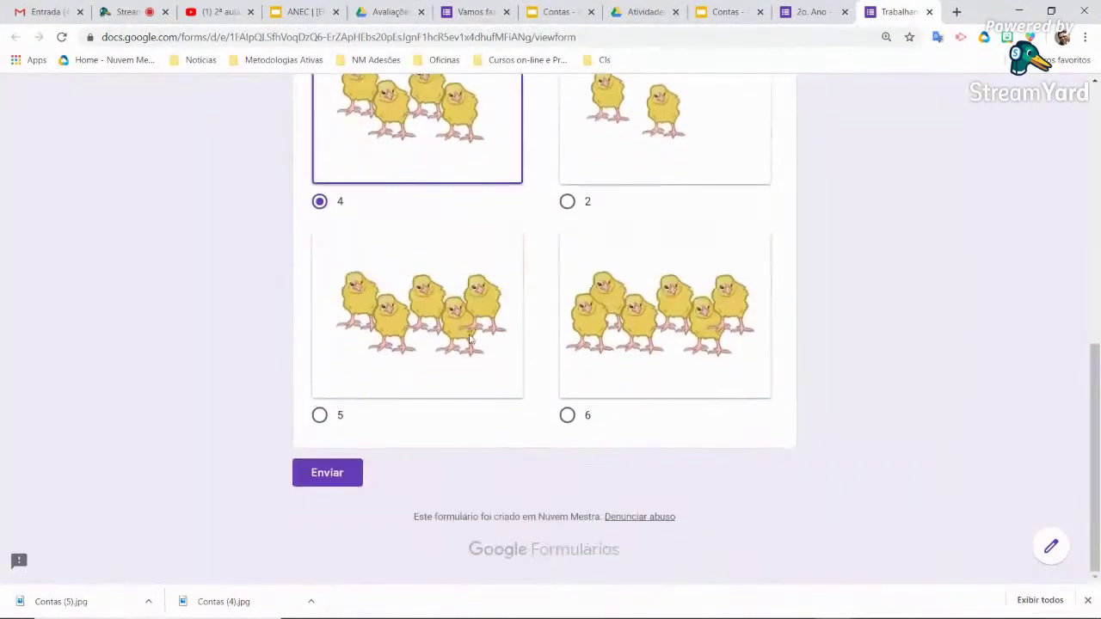
{"action": "scroll", "coordinate": [385, 441], "scroll_direction": "up", "scroll_amount": 7}
{"action": "left_click", "coordinate": [350, 252]}
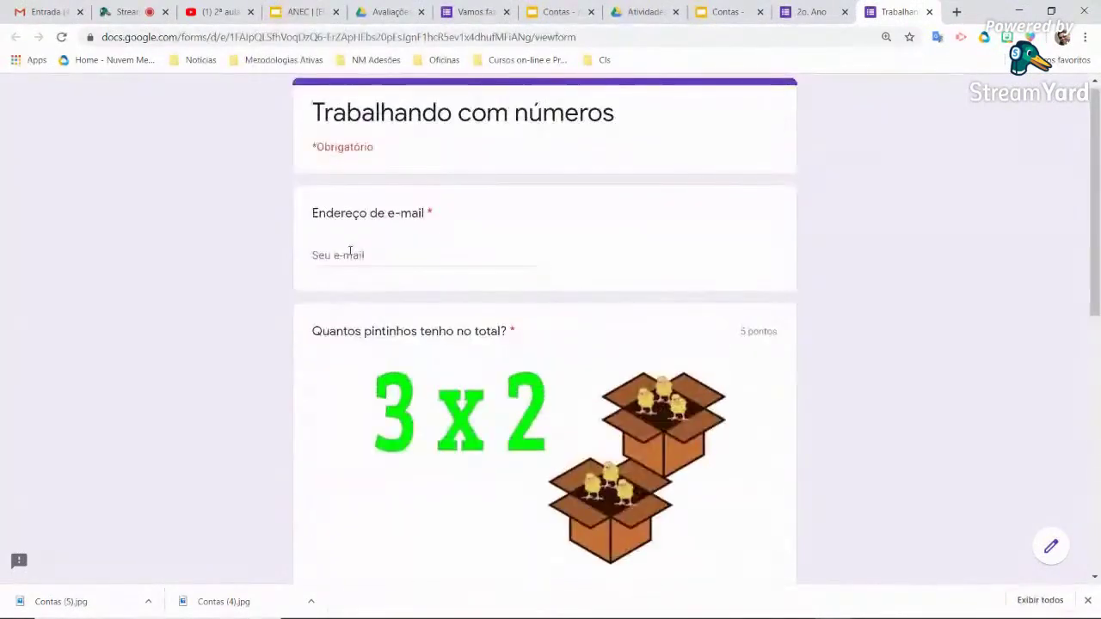
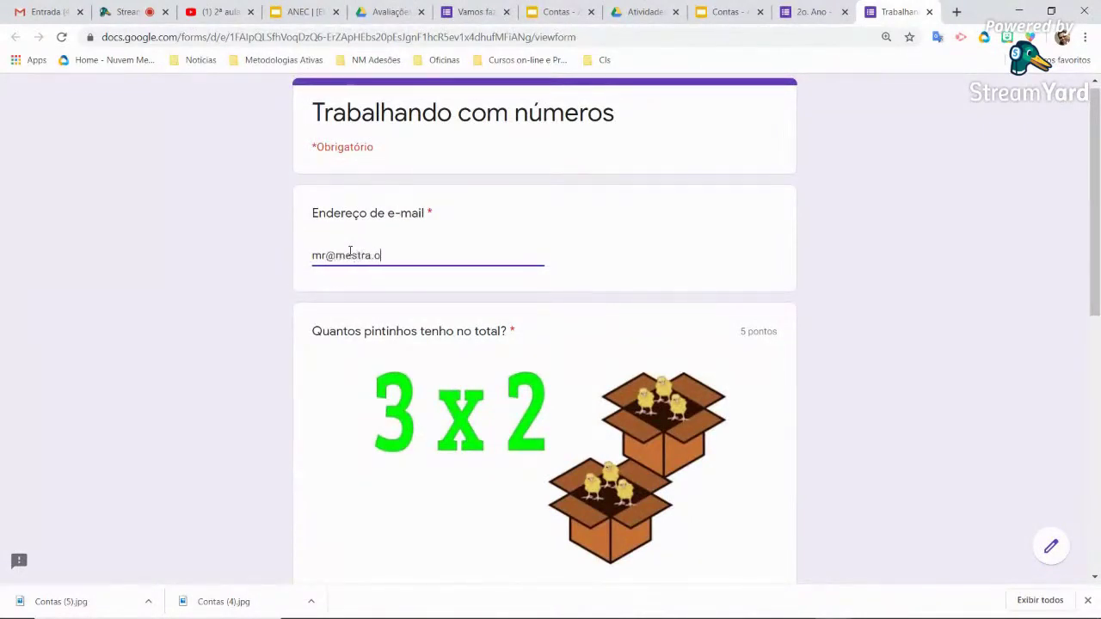
{"action": "scroll", "coordinate": [350, 252], "scroll_direction": "down", "scroll_amount": 10}
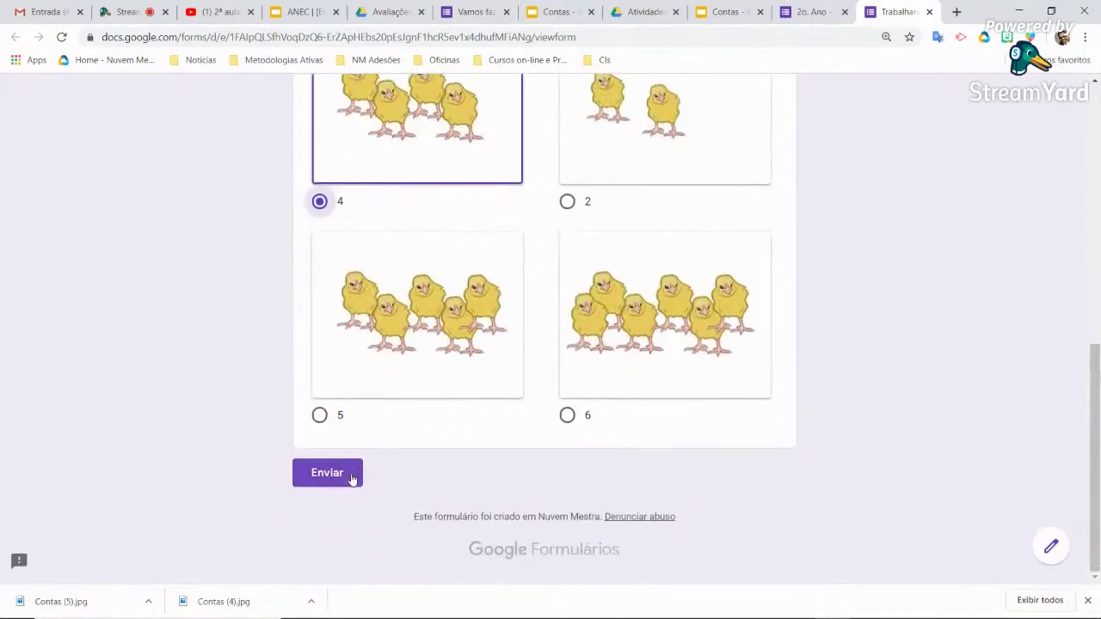
{"action": "left_click", "coordinate": [327, 473]}
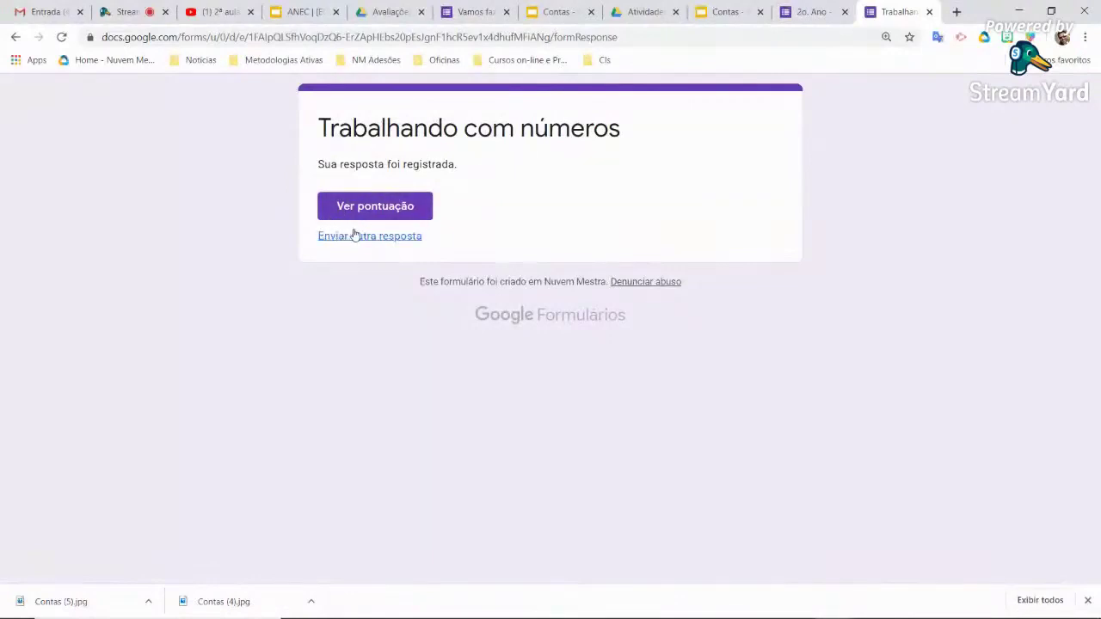
Check the score of 0/5 with 6 shown as correct, then close the score tab
{"action": "left_click", "coordinate": [385, 216]}
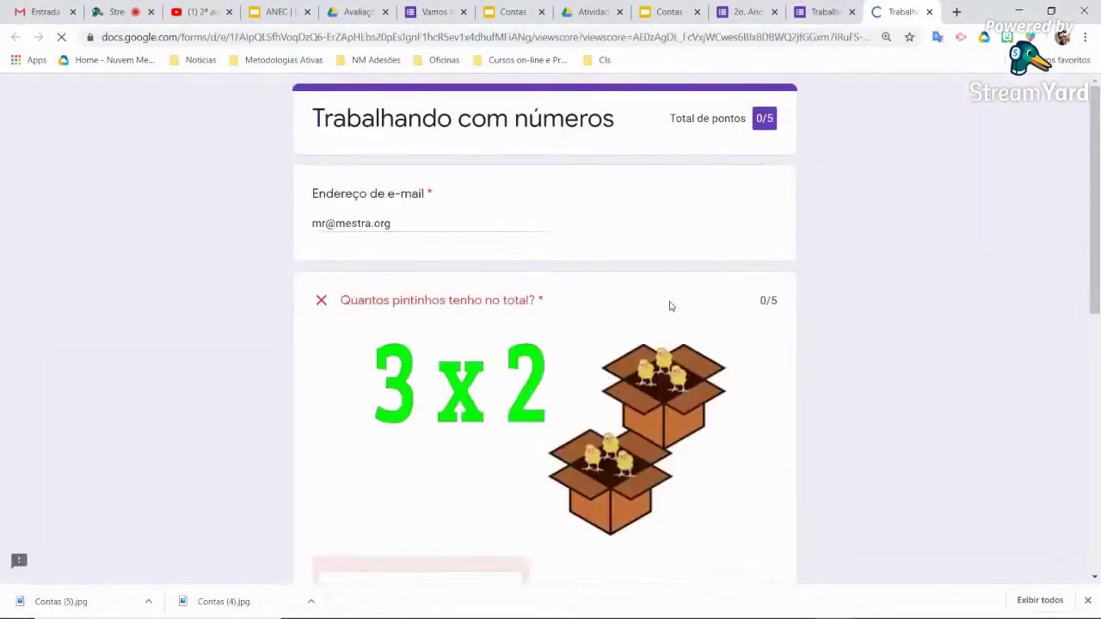
{"action": "scroll", "coordinate": [668, 304], "scroll_direction": "down", "scroll_amount": 2}
{"action": "scroll", "coordinate": [386, 361], "scroll_direction": "down", "scroll_amount": 2}
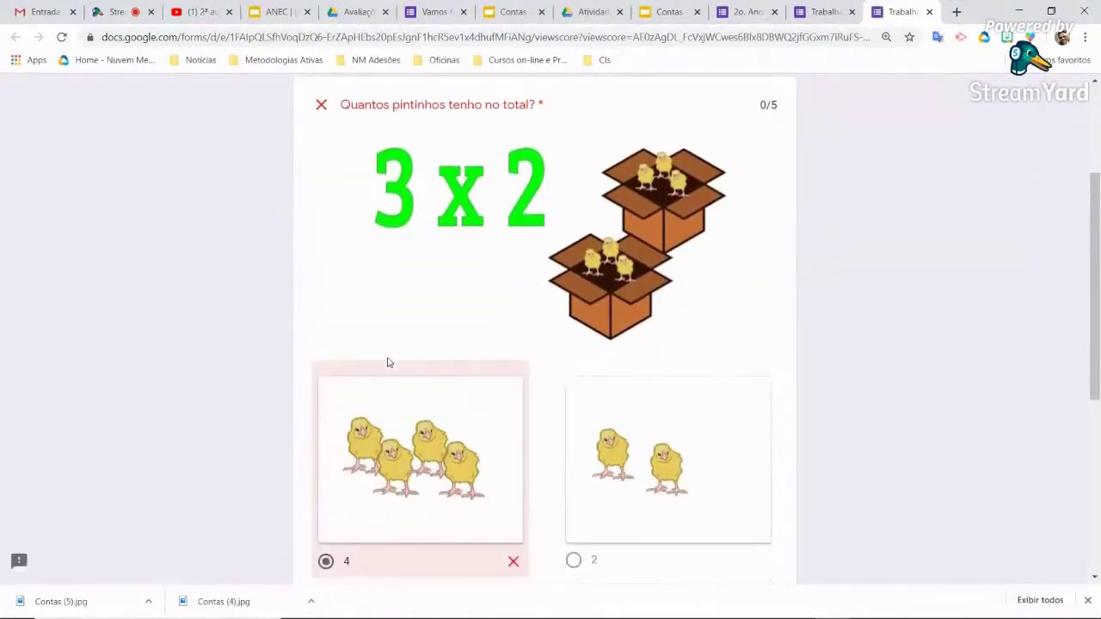
{"action": "scroll", "coordinate": [405, 387], "scroll_direction": "up", "scroll_amount": 3}
{"action": "scroll", "coordinate": [413, 460], "scroll_direction": "down", "scroll_amount": 4}
{"action": "scroll", "coordinate": [492, 454], "scroll_direction": "down", "scroll_amount": 2}
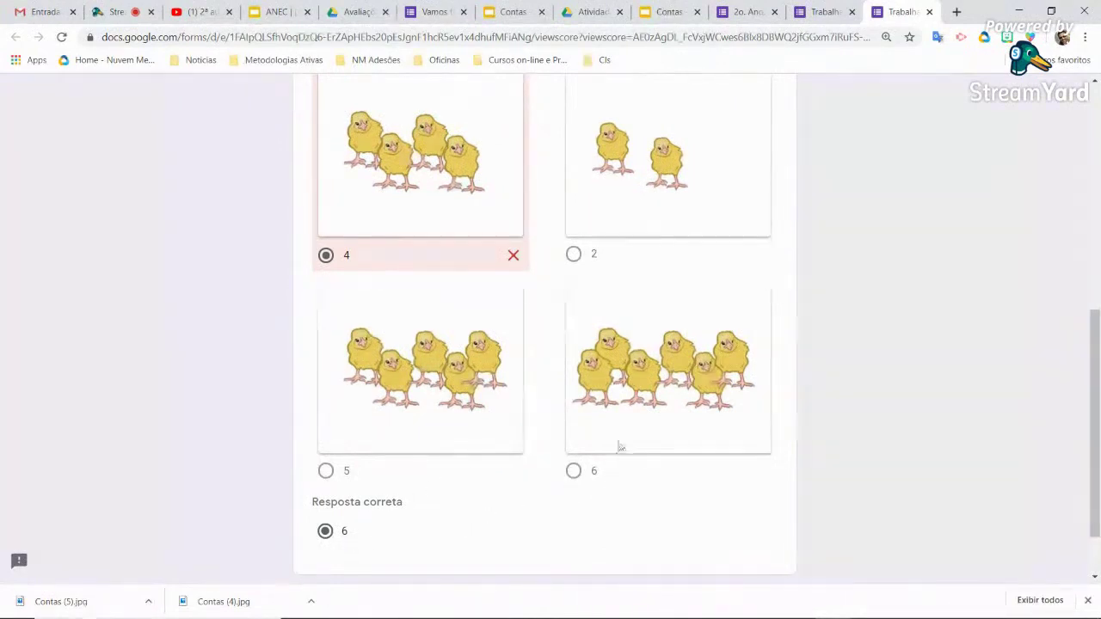
{"action": "scroll", "coordinate": [629, 437], "scroll_direction": "up", "scroll_amount": 6}
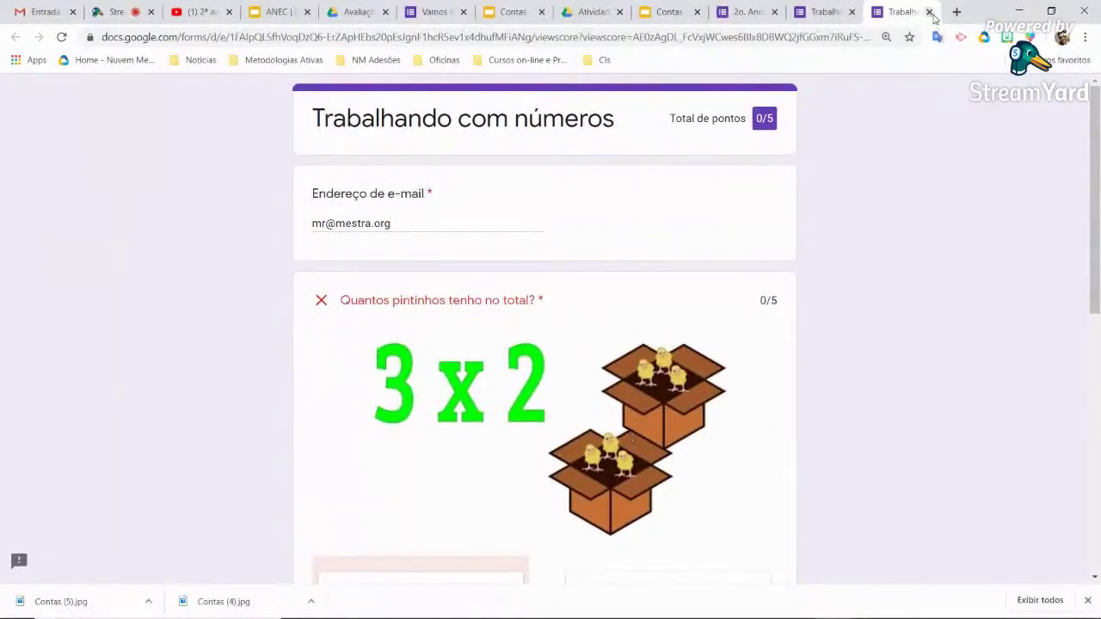
{"action": "left_click", "coordinate": [930, 12]}
Close the submitted-response page, review the question, and switch to the Atividades Drive folder
{"action": "left_click", "coordinate": [930, 12]}
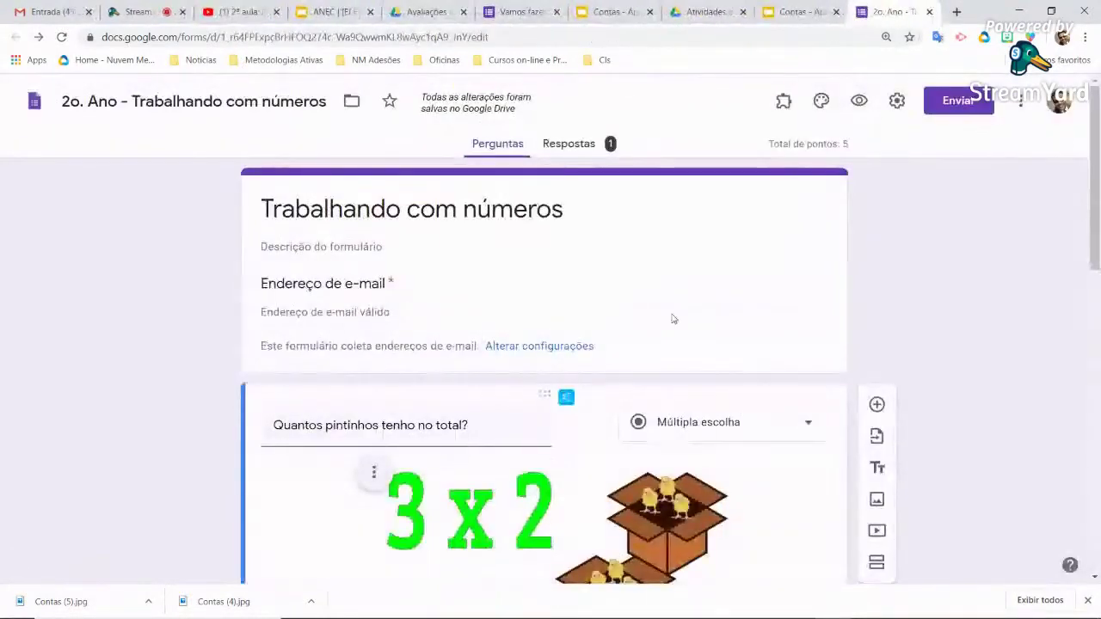
{"action": "scroll", "coordinate": [544, 305], "scroll_direction": "down", "scroll_amount": 5}
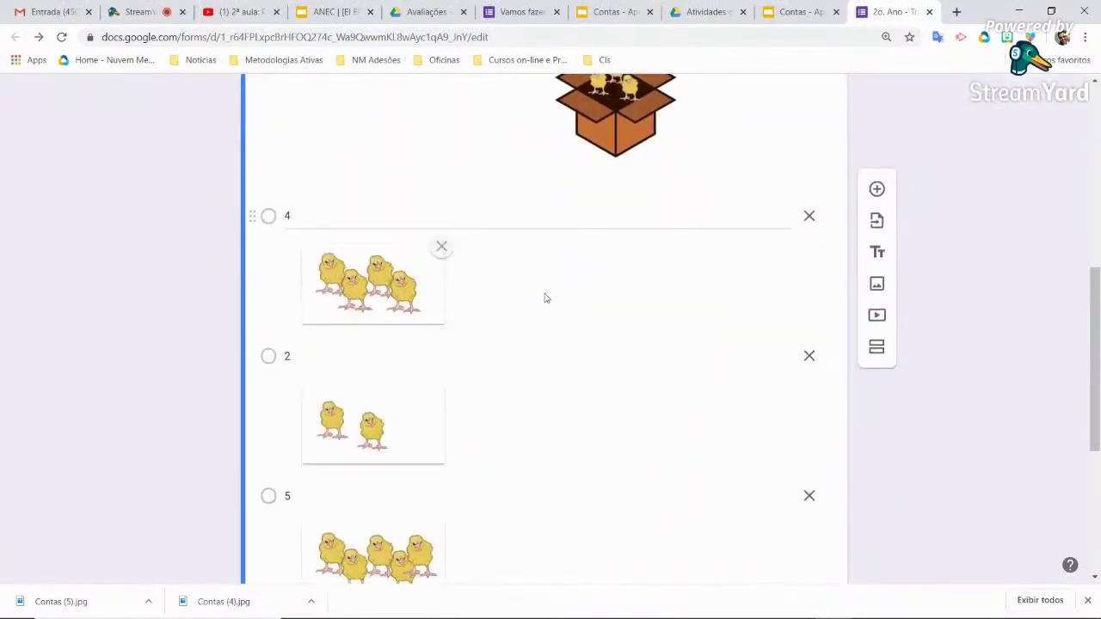
{"action": "scroll", "coordinate": [544, 298], "scroll_direction": "down", "scroll_amount": 3}
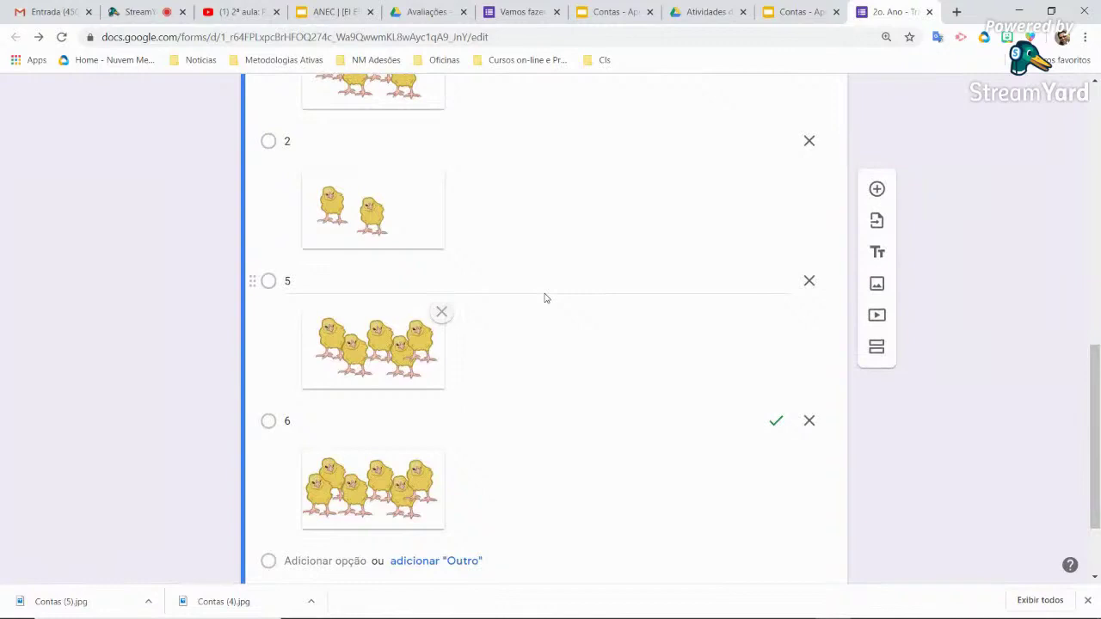
{"action": "scroll", "coordinate": [693, 340], "scroll_direction": "up", "scroll_amount": 1}
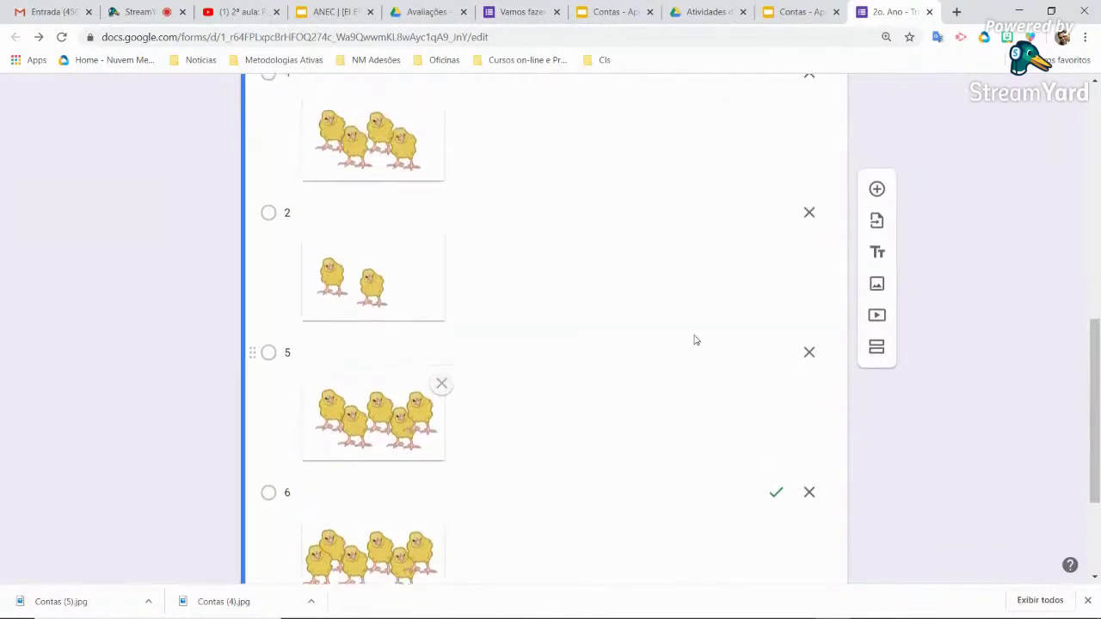
{"action": "scroll", "coordinate": [696, 340], "scroll_direction": "up", "scroll_amount": 4}
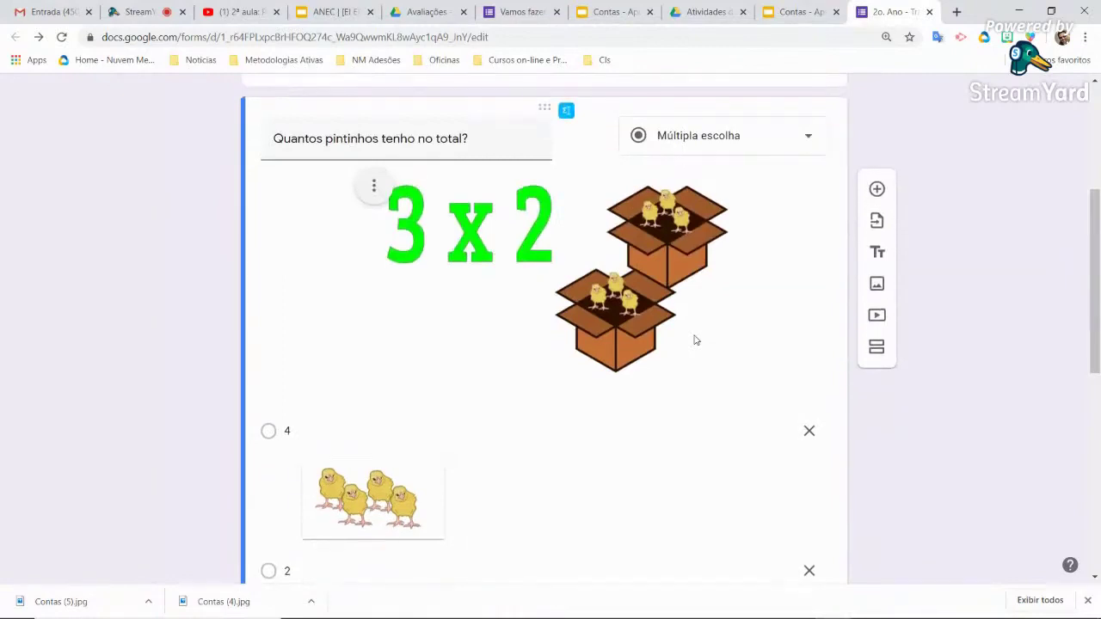
{"action": "scroll", "coordinate": [696, 340], "scroll_direction": "down", "scroll_amount": 6}
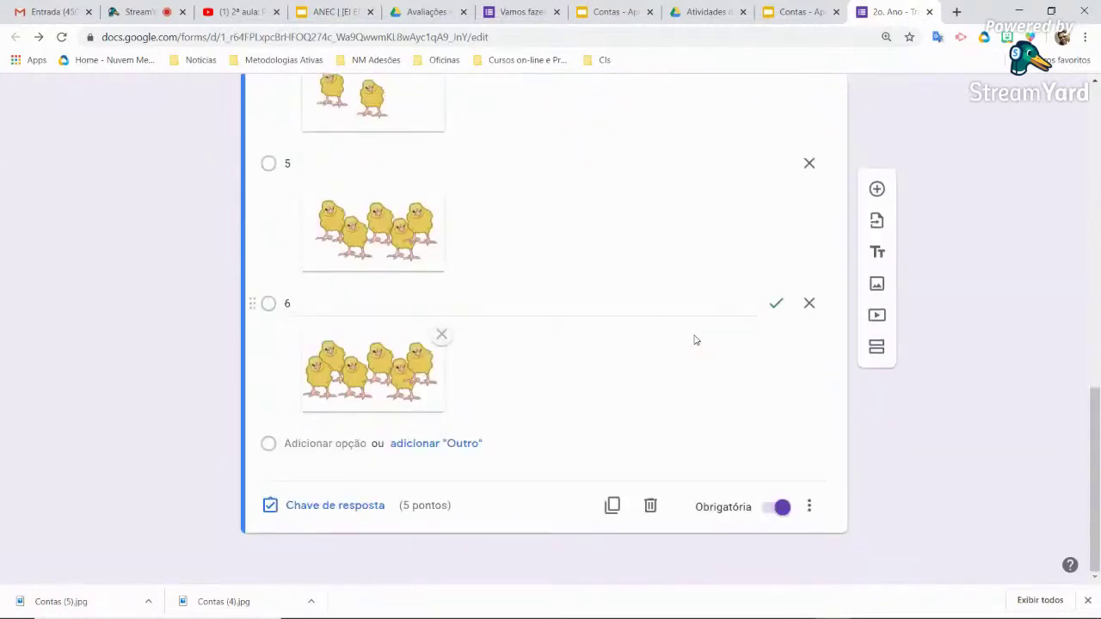
{"action": "scroll", "coordinate": [696, 339], "scroll_direction": "up", "scroll_amount": 3}
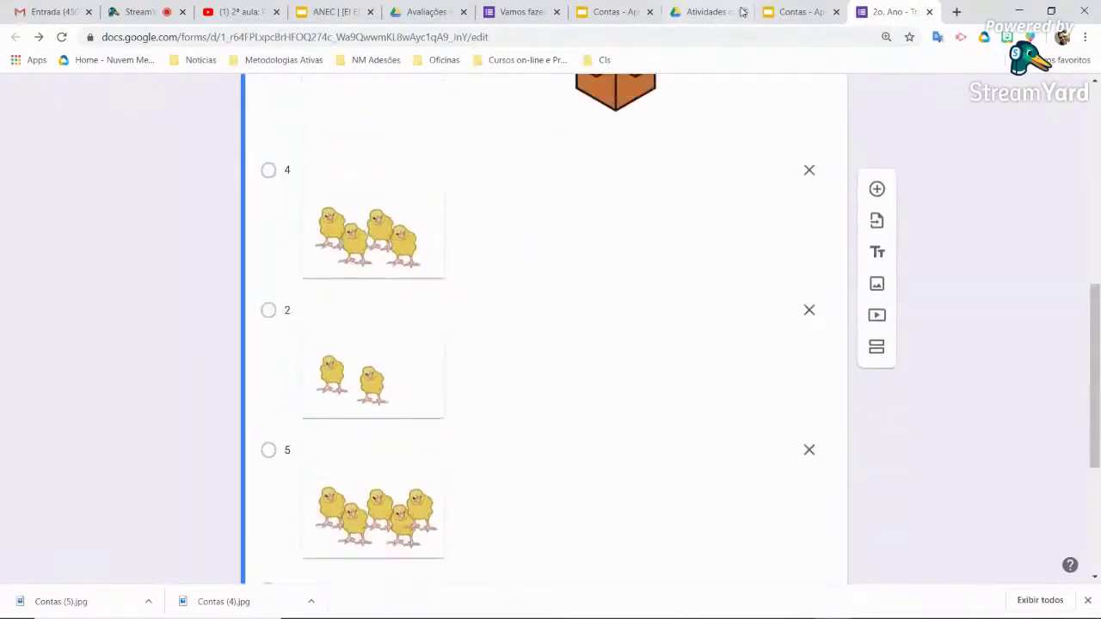
{"action": "left_click", "coordinate": [706, 12]}
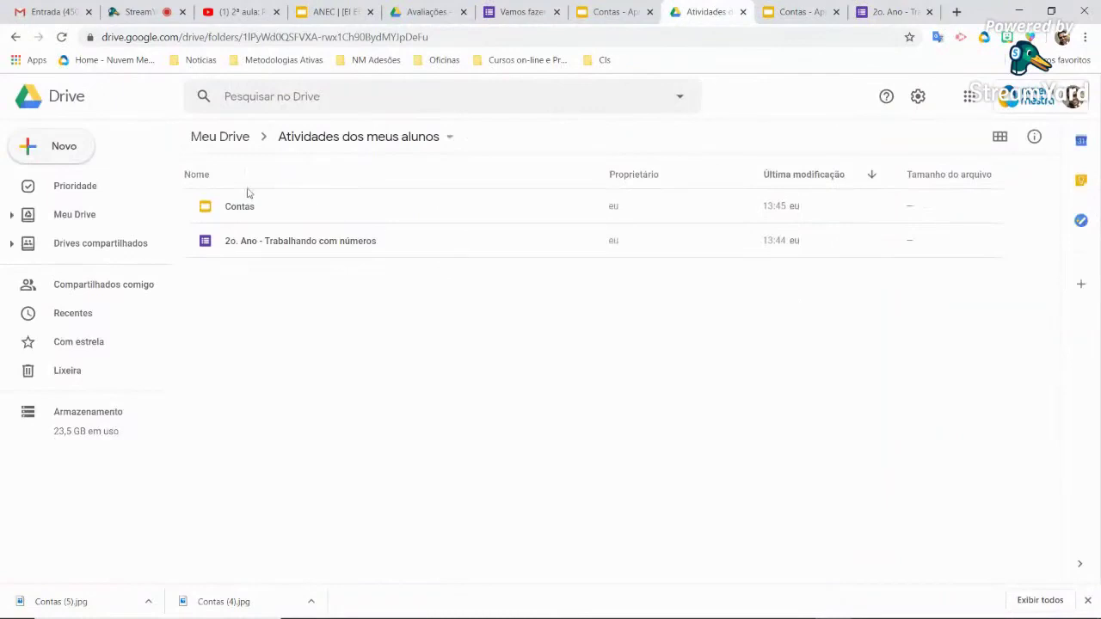
From My Drive, open the Avaliações folder and then the Contas presentation
{"action": "left_click", "coordinate": [75, 215]}
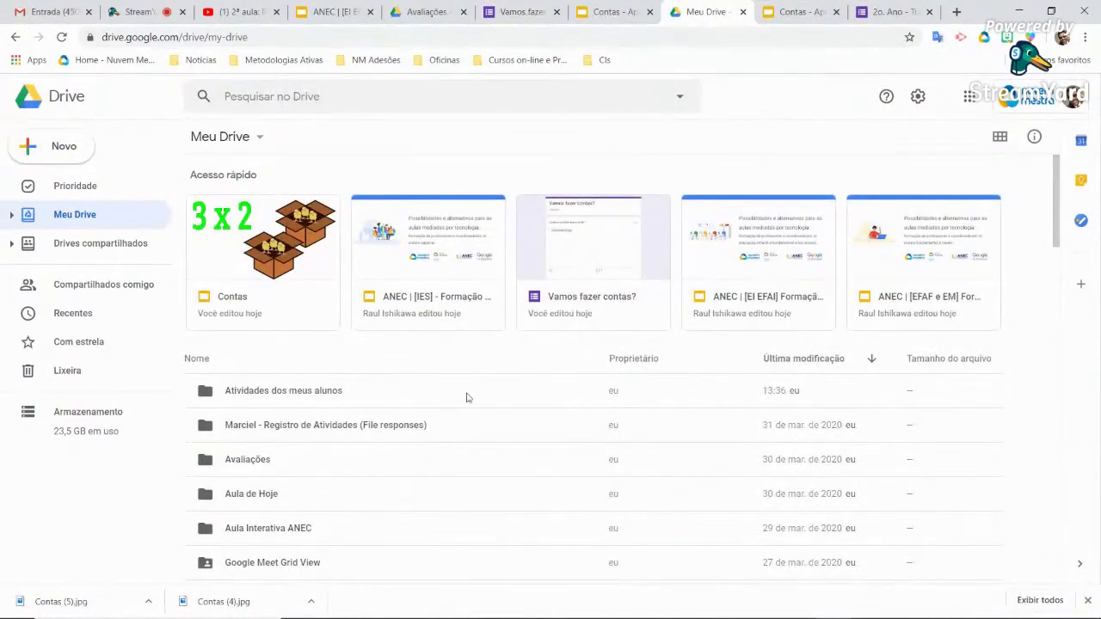
{"action": "double_click", "coordinate": [265, 465]}
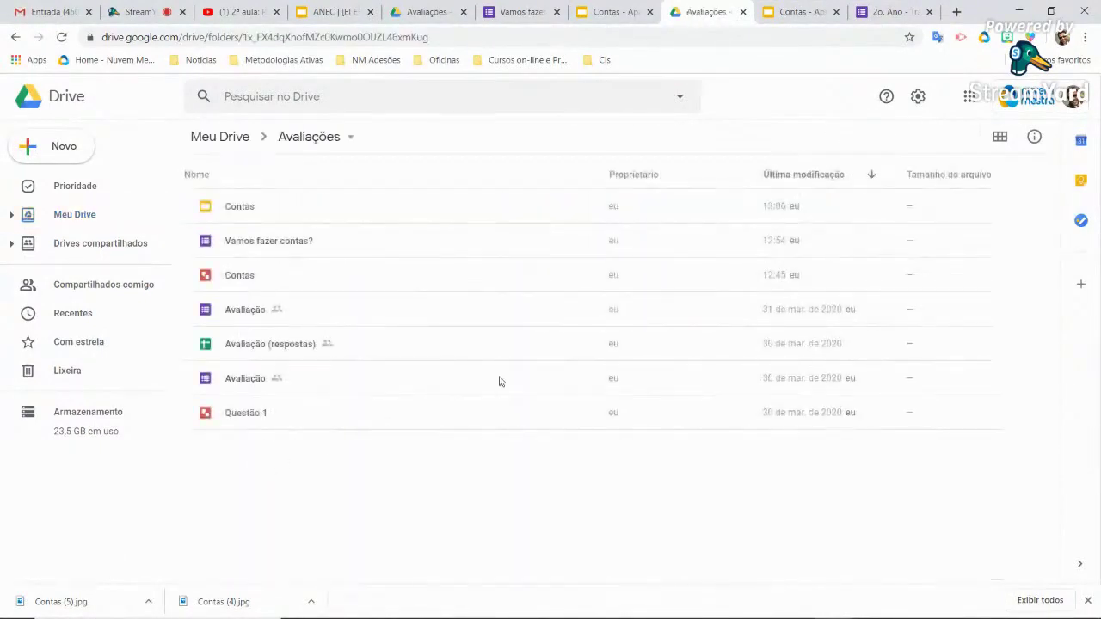
{"action": "double_click", "coordinate": [257, 209]}
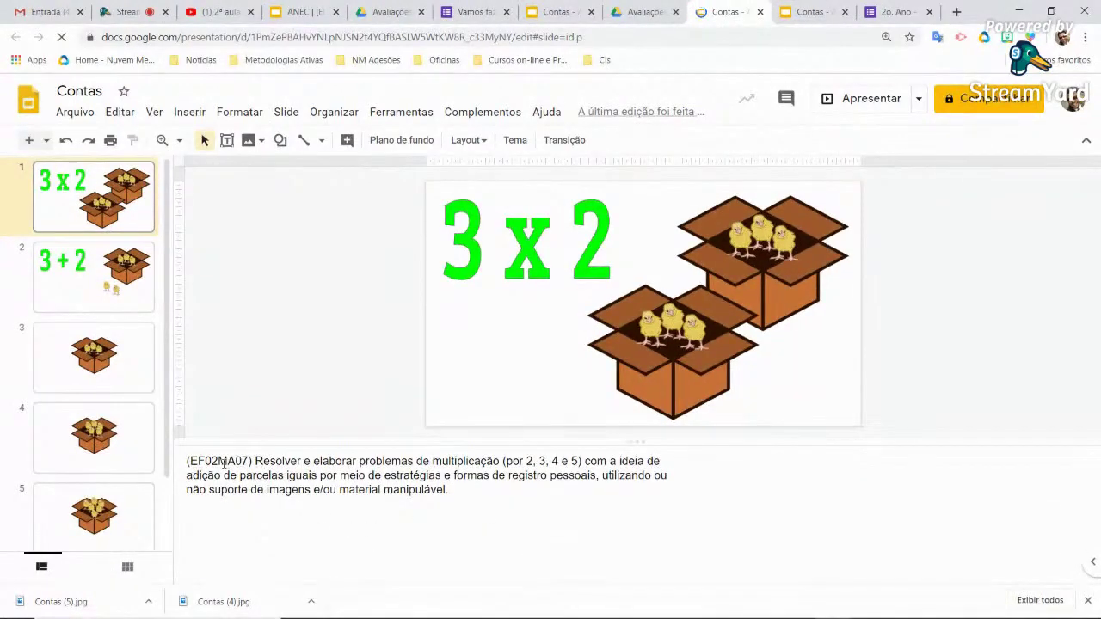
Select the BNCC code EF02MA07 in the 3 x 2 slide's speaker notes
{"action": "left_click", "coordinate": [220, 462]}
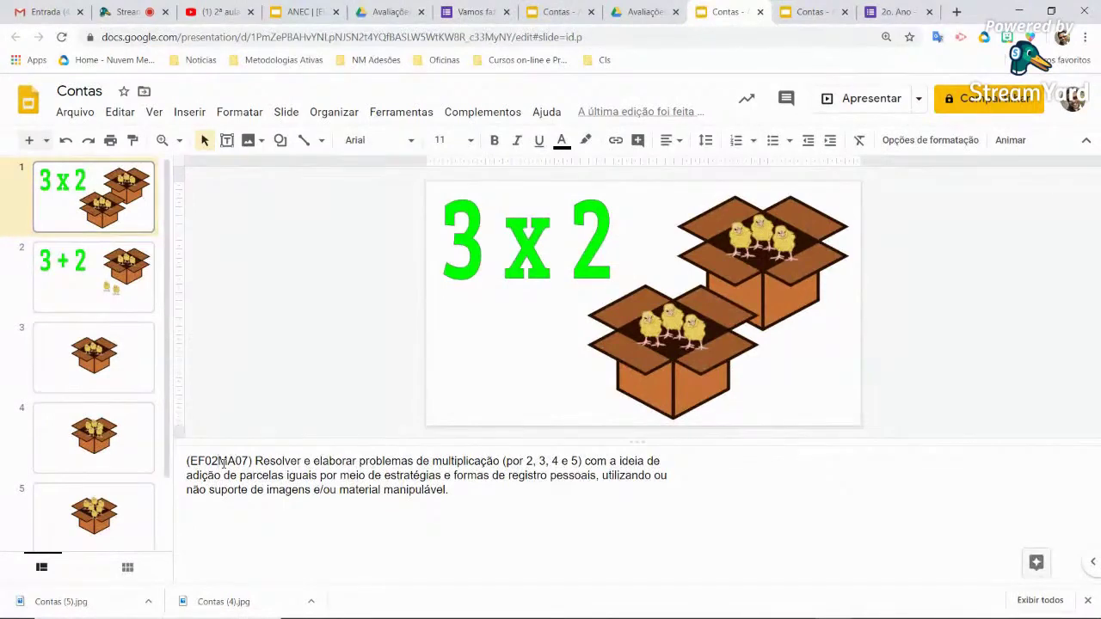
{"action": "double_click", "coordinate": [218, 461]}
{"action": "key", "text": "ctrl+c"}
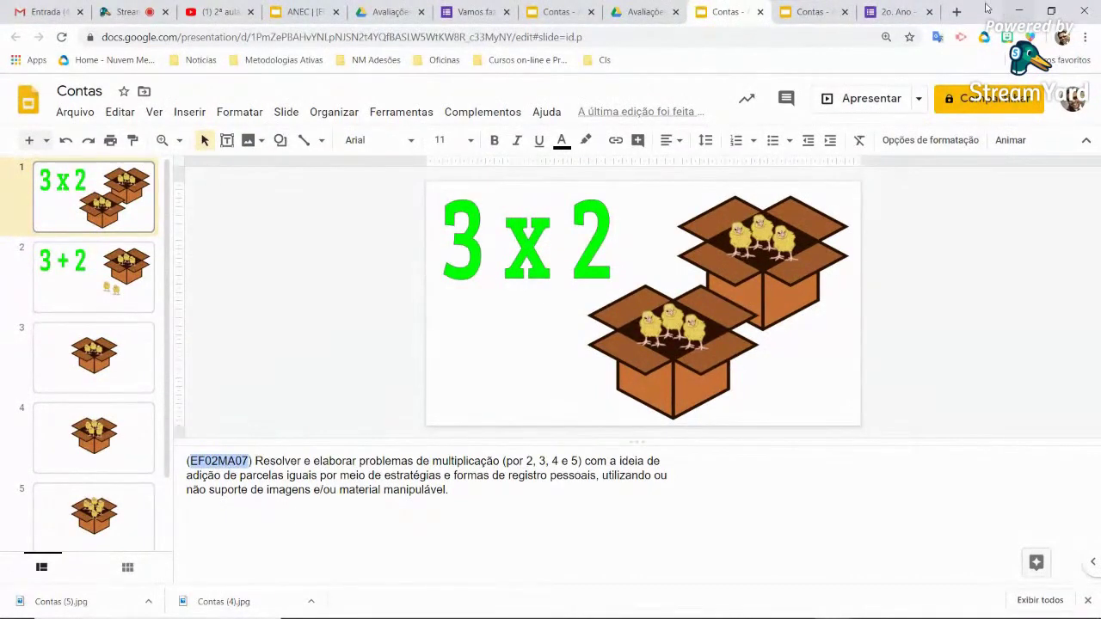
{"action": "left_click", "coordinate": [895, 11]}
Add a description to the chick question and paste EF02MA07 into it
{"action": "scroll", "coordinate": [567, 344], "scroll_direction": "up", "scroll_amount": 5}
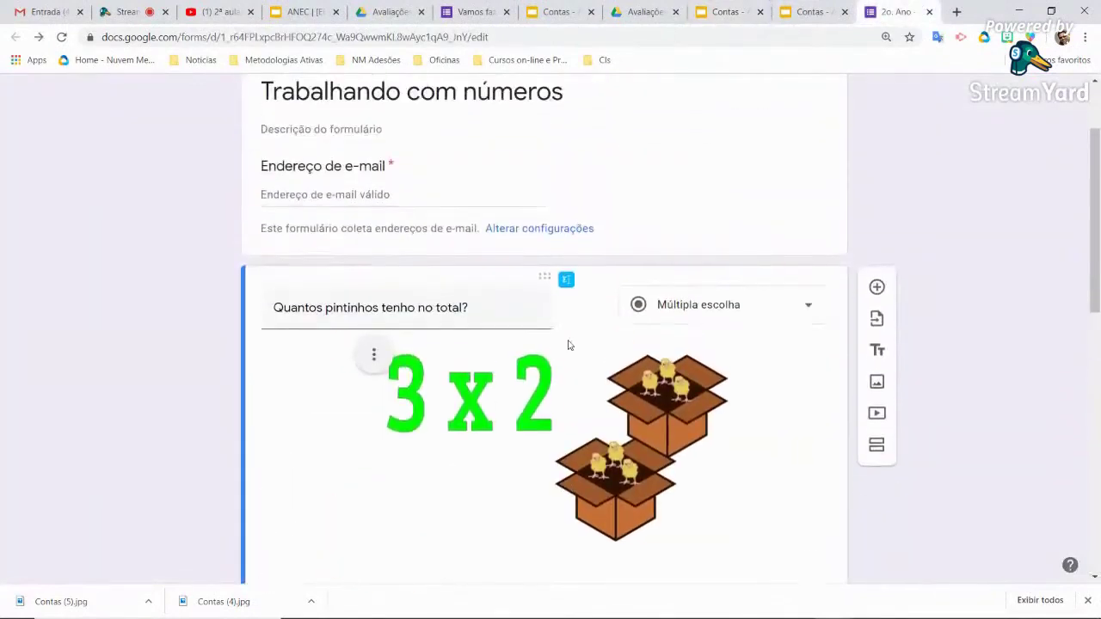
{"action": "scroll", "coordinate": [568, 344], "scroll_direction": "down", "scroll_amount": 8}
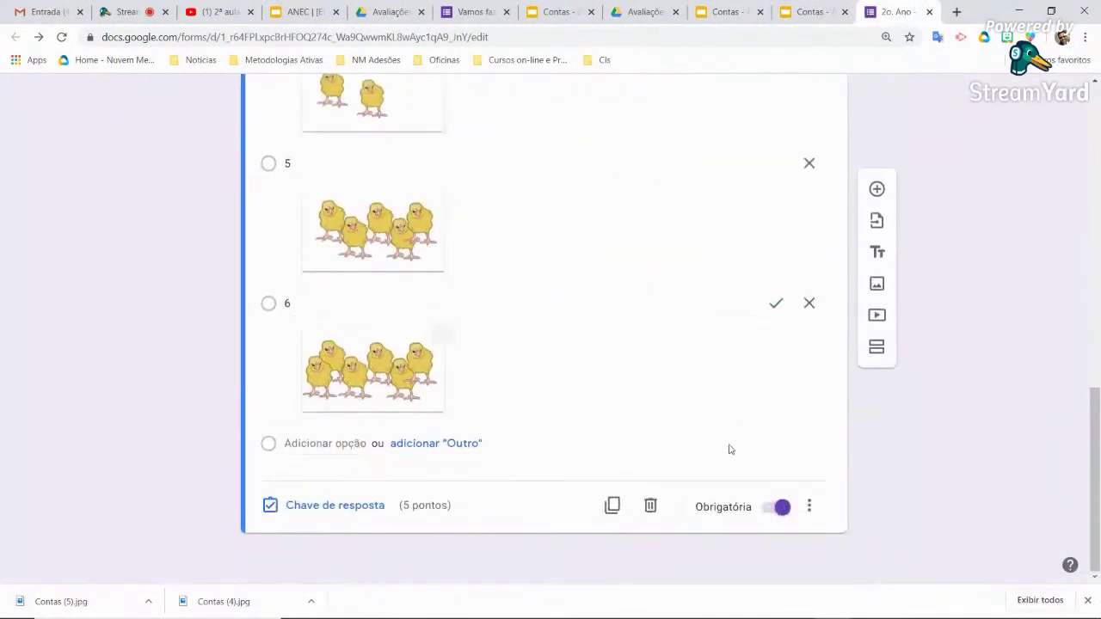
{"action": "left_click", "coordinate": [809, 507]}
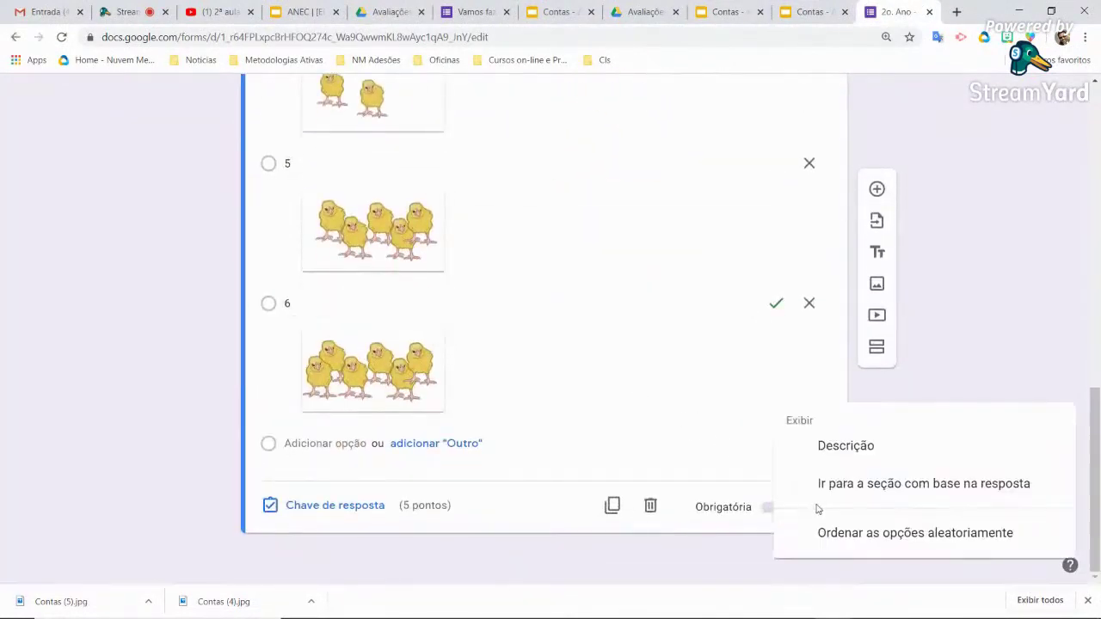
{"action": "left_click", "coordinate": [871, 449]}
{"action": "scroll", "coordinate": [499, 371], "scroll_direction": "up", "scroll_amount": 5}
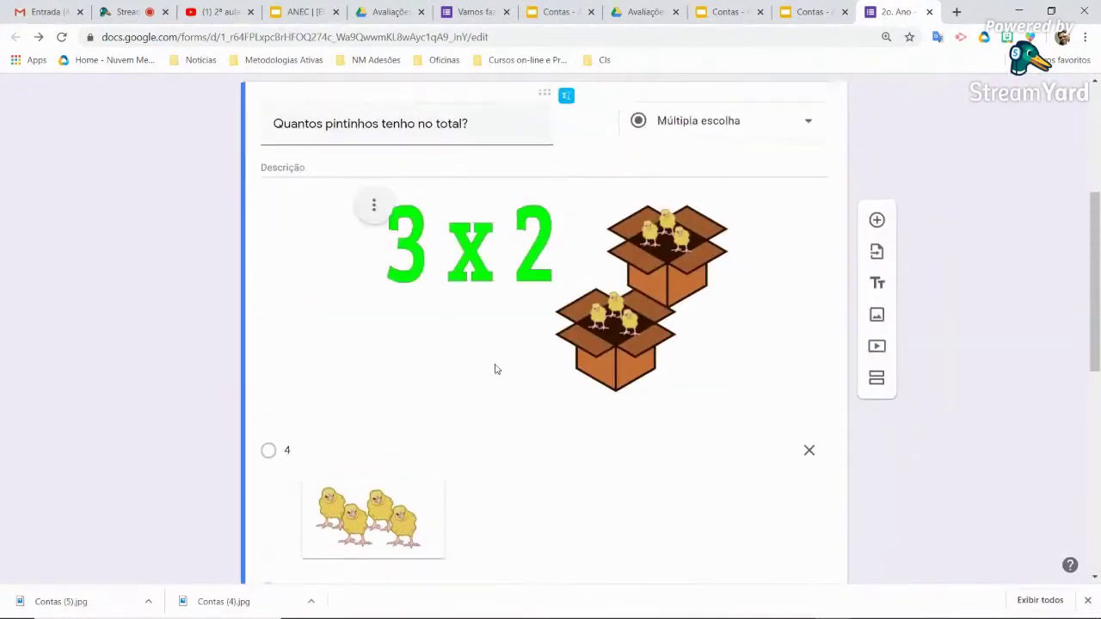
{"action": "scroll", "coordinate": [495, 370], "scroll_direction": "up", "scroll_amount": 1}
{"action": "left_click", "coordinate": [336, 279]}
{"action": "key", "text": "ctrl+v"}
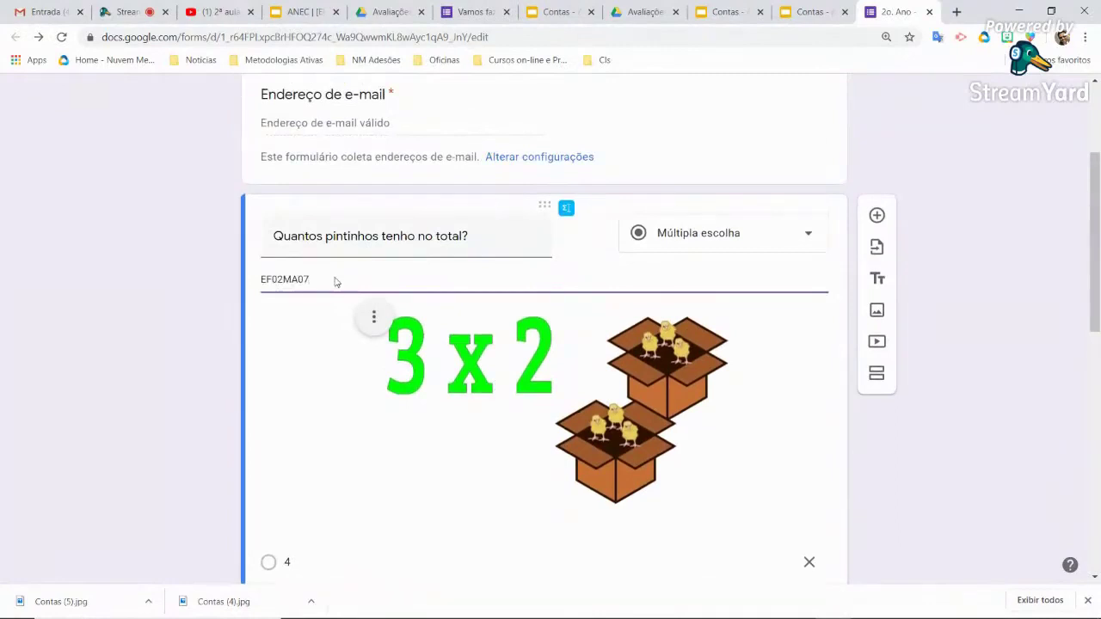
{"action": "left_click", "coordinate": [682, 152]}
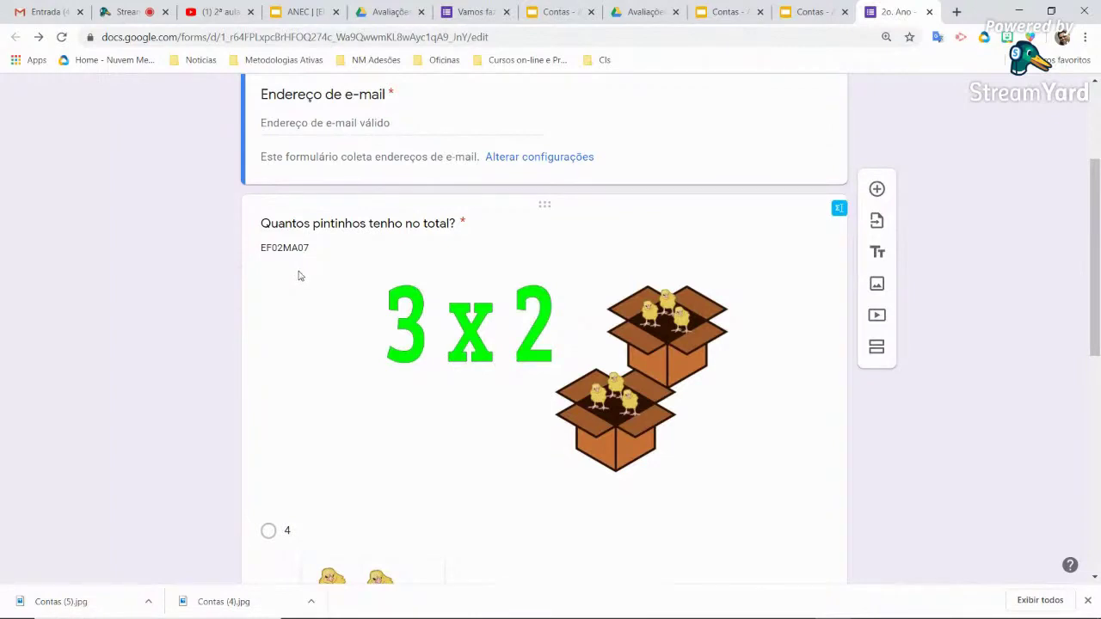
Reselect the EF02MA07 description and begin a search in the Drive Avaliações folder
{"action": "left_click", "coordinate": [275, 250]}
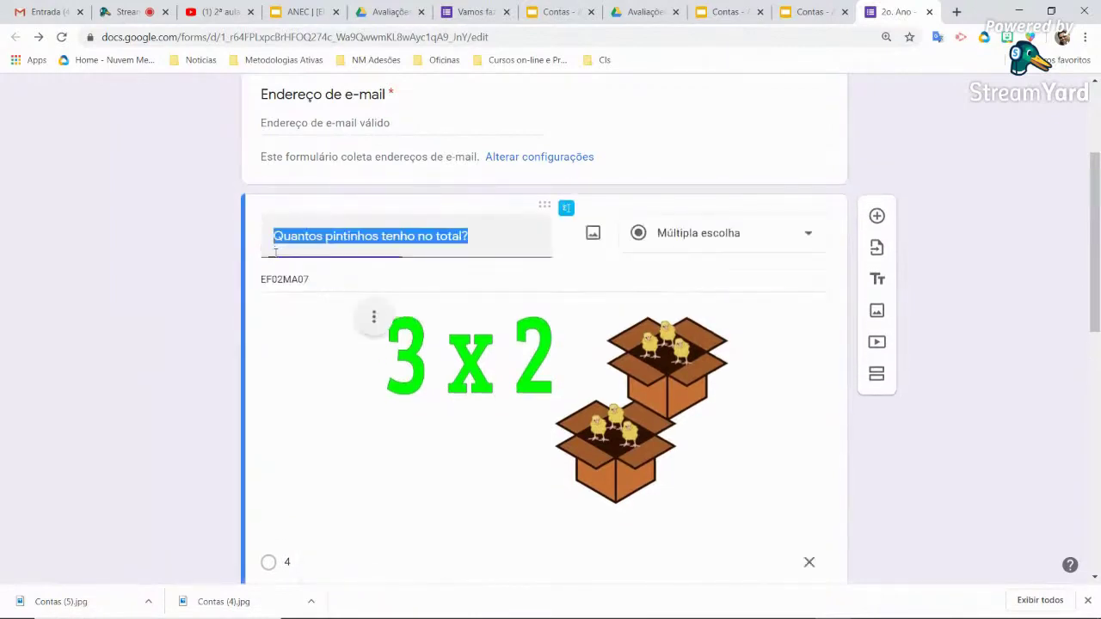
{"action": "double_click", "coordinate": [284, 278]}
{"action": "key", "text": "ctrl+c"}
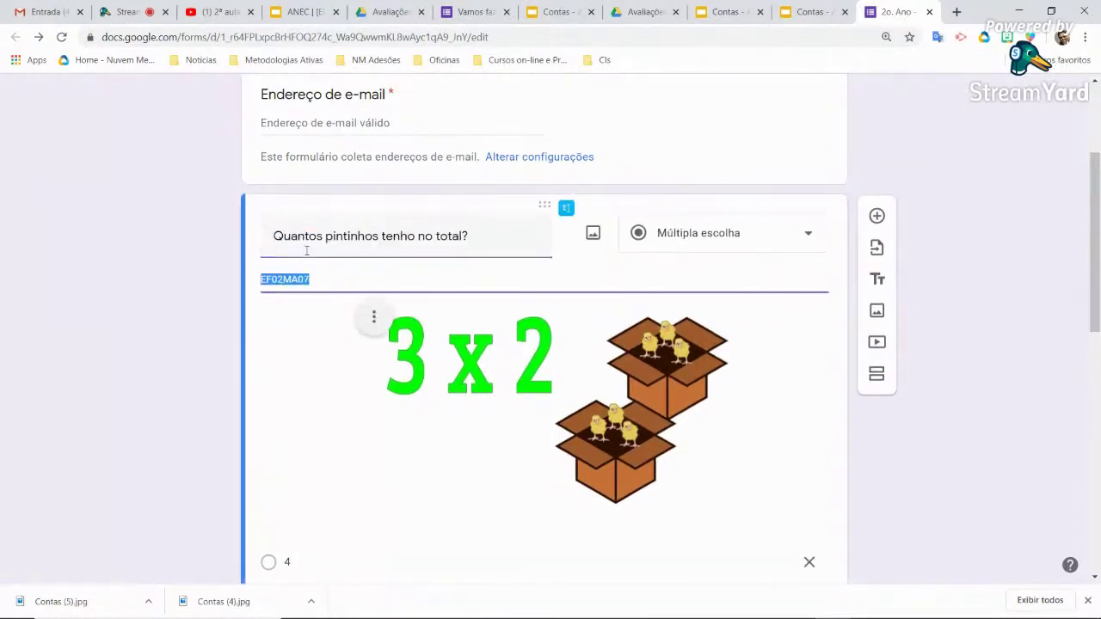
{"action": "left_click", "coordinate": [389, 12]}
{"action": "left_click", "coordinate": [320, 91]}
Search Drive for EF02MA07, finding the quiz and Contas, then return to the quiz form
{"action": "key", "text": "ctrl+v"}
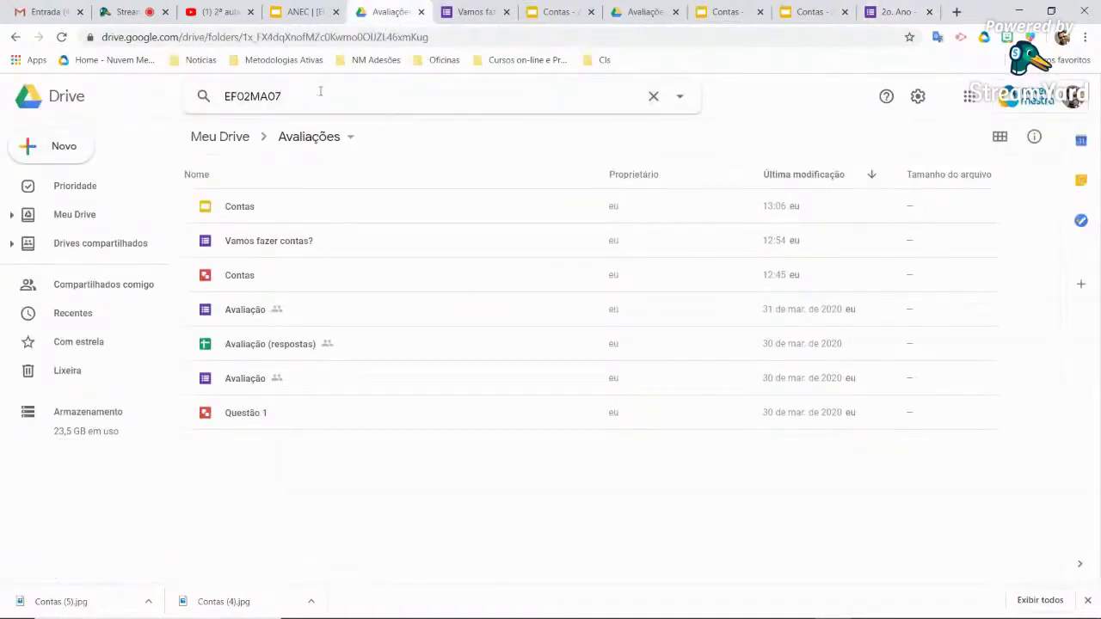
{"action": "key", "text": "Return"}
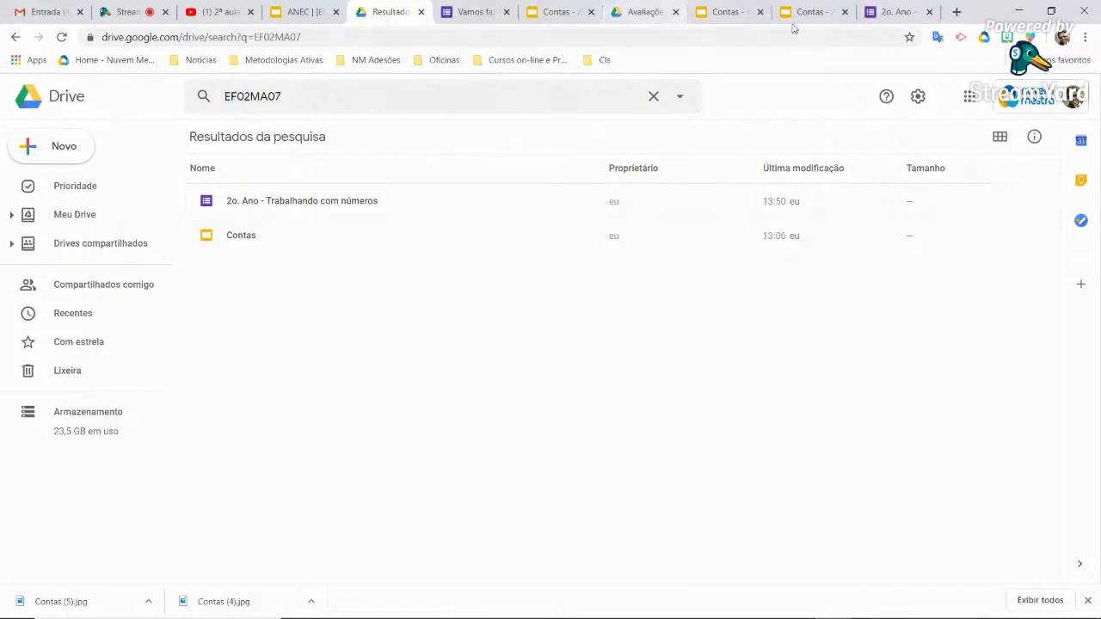
{"action": "left_click", "coordinate": [897, 12]}
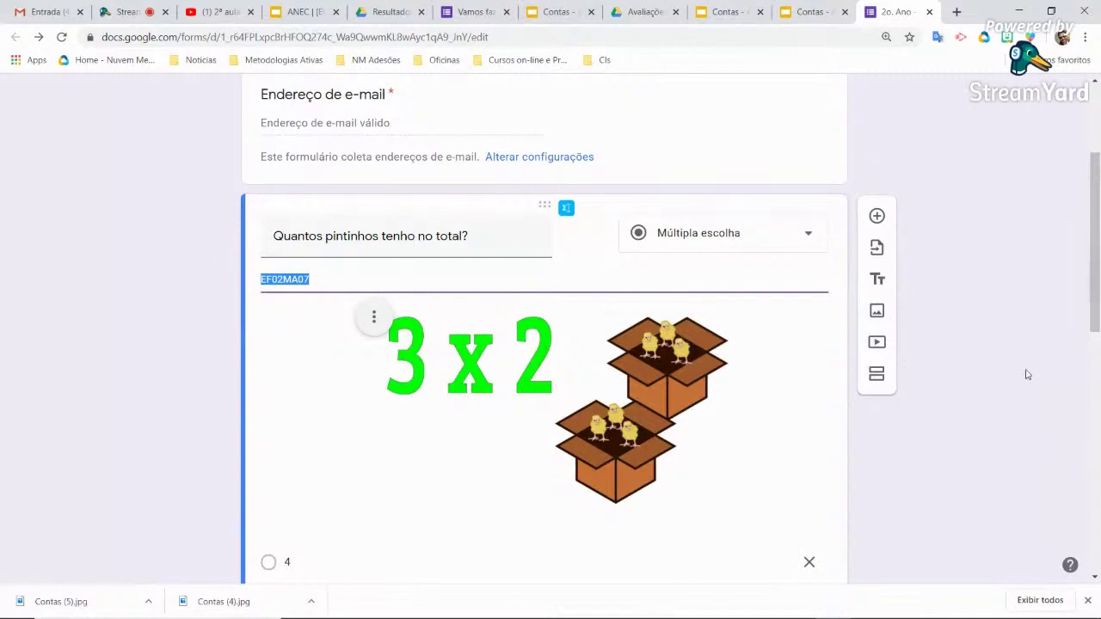
Look over the 3 x 2 Contas deck, checking the 3 + 2 slide's note code EF01MA08
{"action": "left_click", "coordinate": [809, 11]}
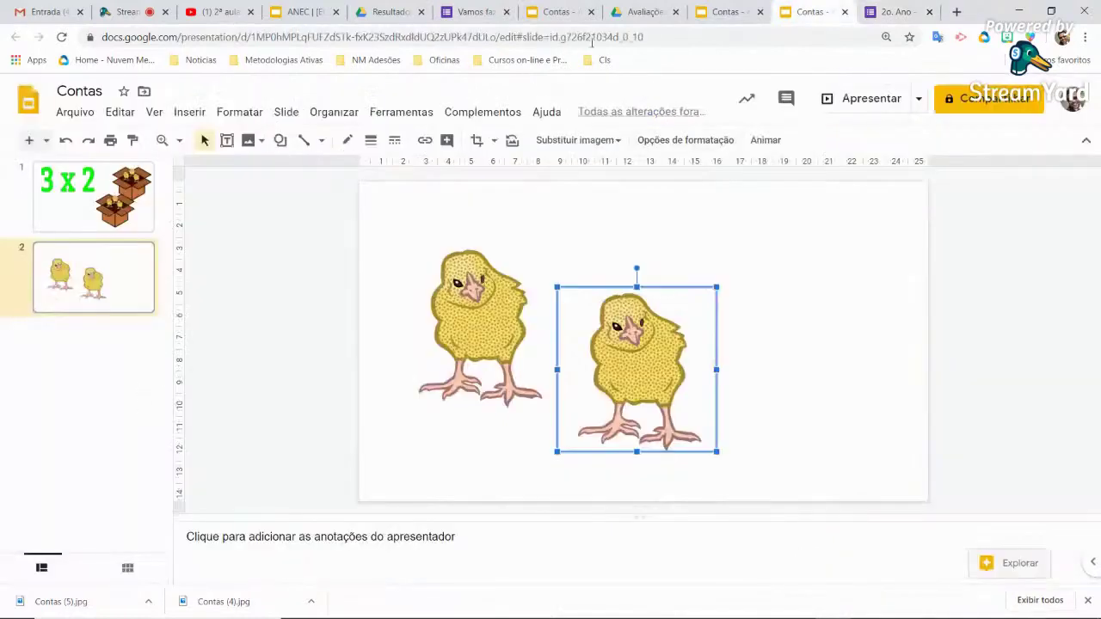
{"action": "left_click", "coordinate": [730, 12]}
{"action": "scroll", "coordinate": [135, 405], "scroll_direction": "down", "scroll_amount": 2}
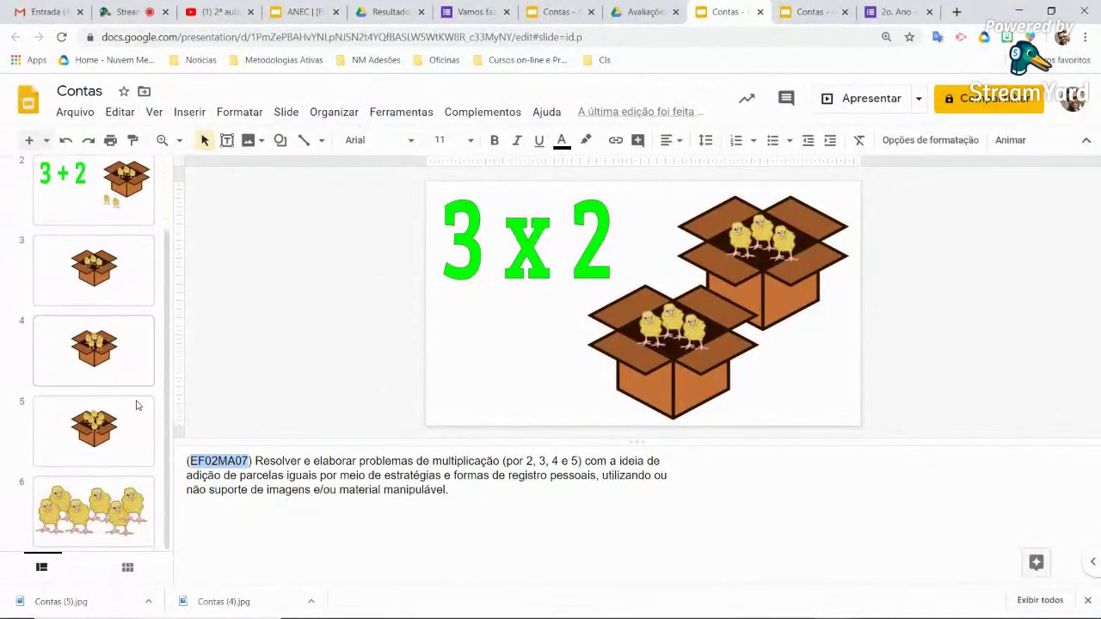
{"action": "scroll", "coordinate": [120, 425], "scroll_direction": "up", "scroll_amount": 1}
{"action": "scroll", "coordinate": [119, 430], "scroll_direction": "up", "scroll_amount": 1}
{"action": "left_click", "coordinate": [94, 276]}
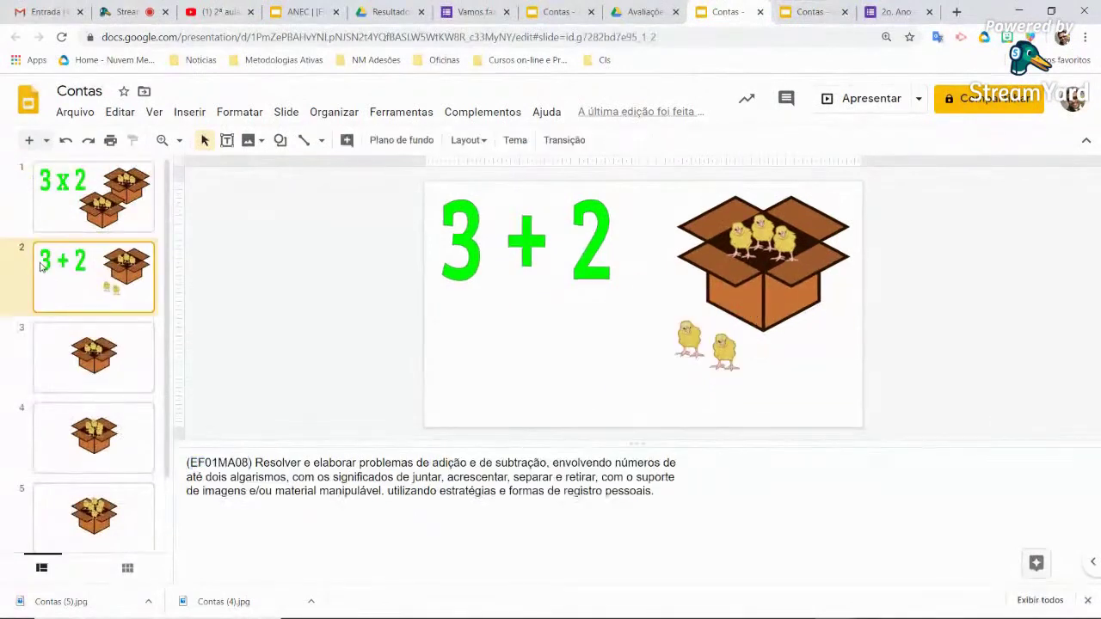
{"action": "double_click", "coordinate": [217, 463]}
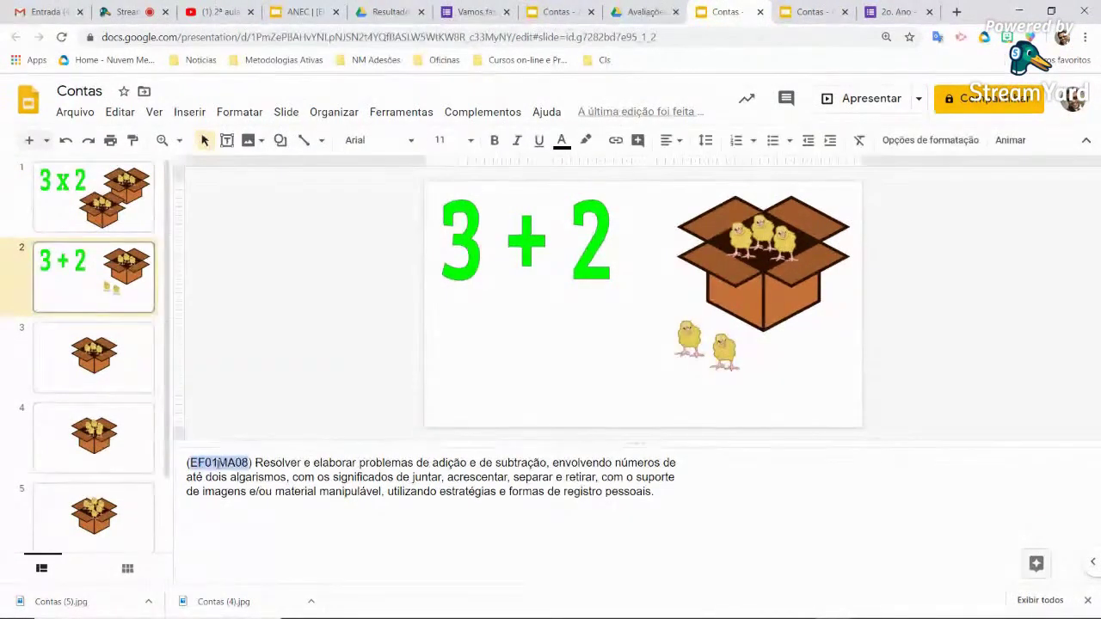
{"action": "left_click", "coordinate": [734, 489]}
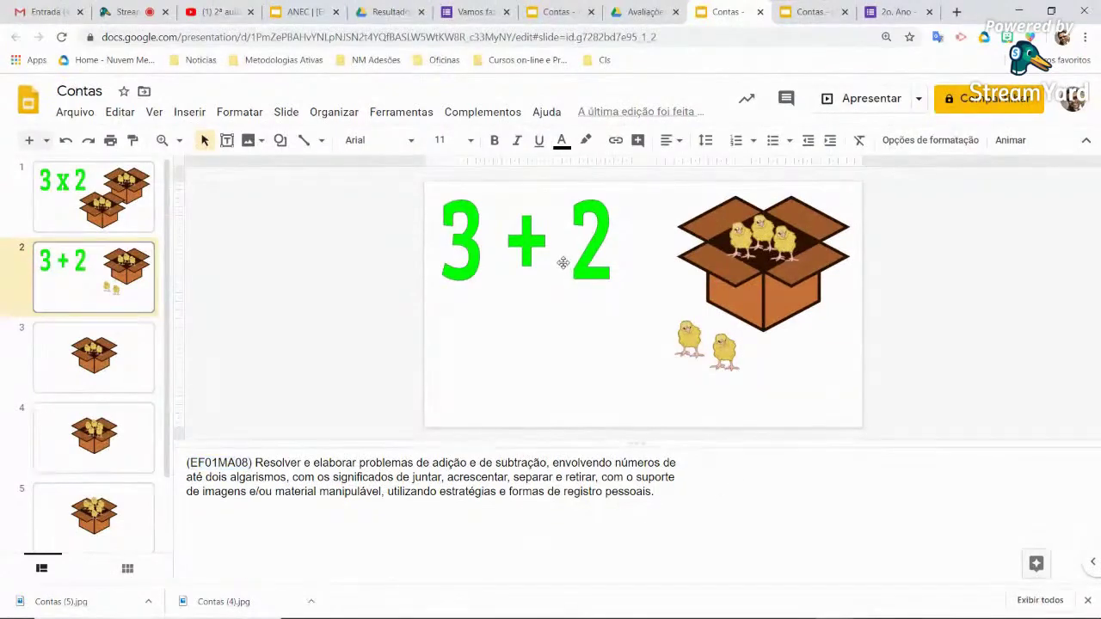
{"action": "left_click", "coordinate": [97, 202]}
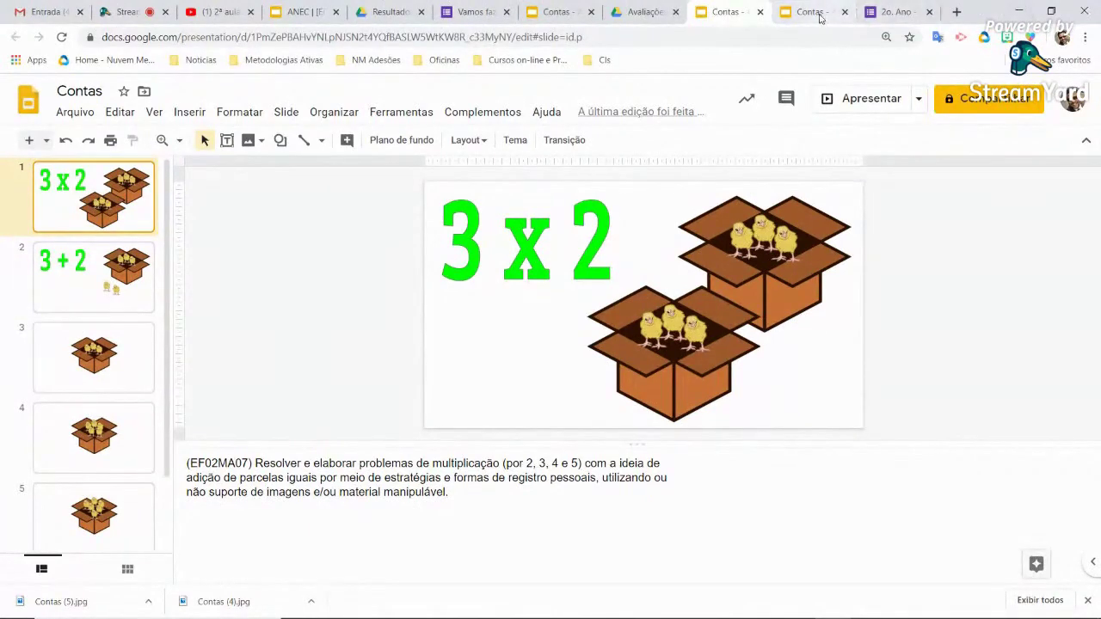
In the chicks Contas deck, duplicate the 3 x 2 slide and begin editing the copy's 3 x 2 text
{"action": "left_click", "coordinate": [813, 11]}
{"action": "left_click", "coordinate": [86, 208]}
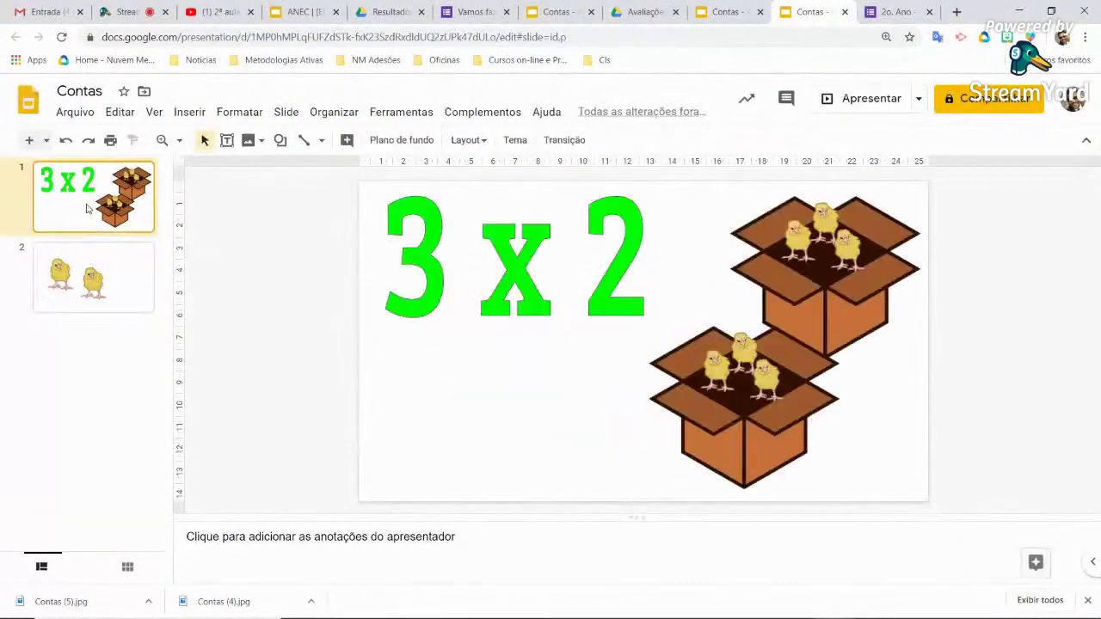
{"action": "right_click", "coordinate": [86, 208]}
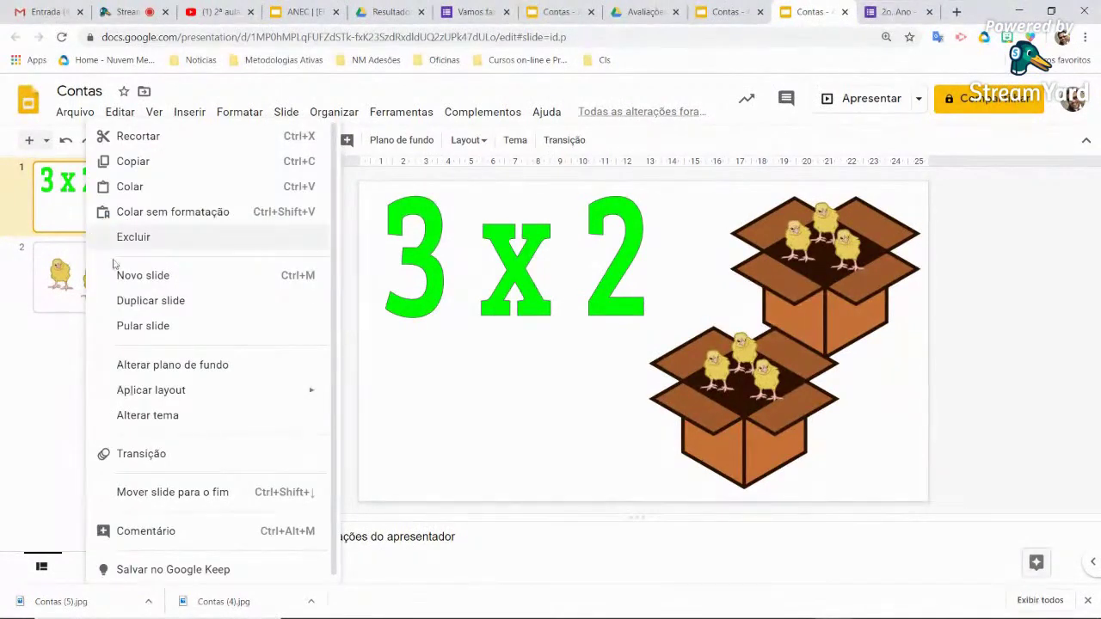
{"action": "left_click", "coordinate": [166, 305]}
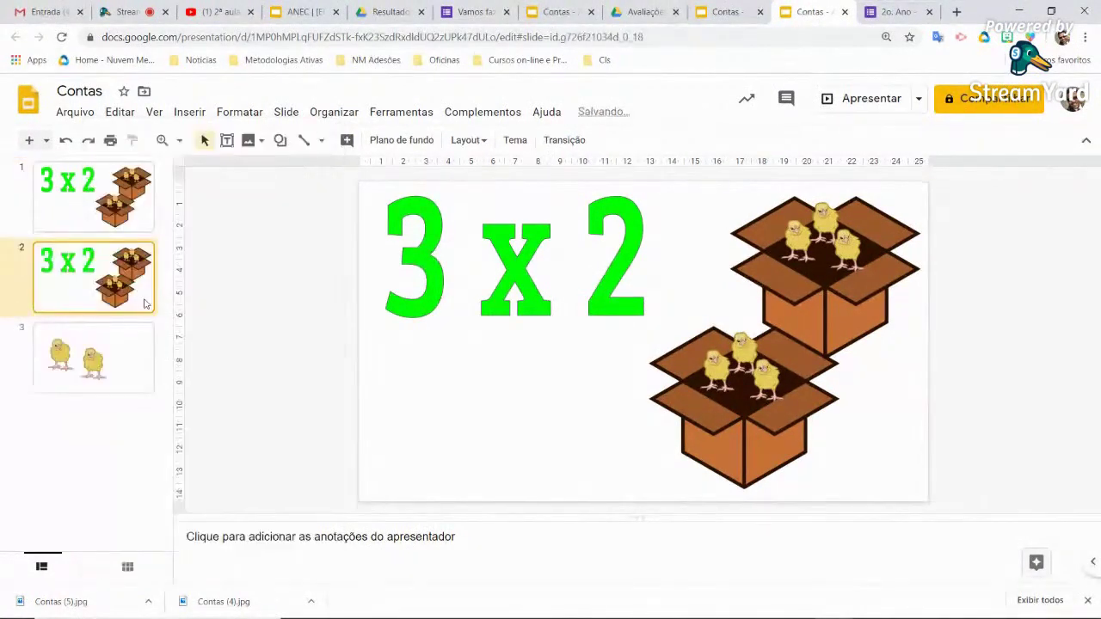
{"action": "left_click", "coordinate": [507, 271]}
{"action": "double_click", "coordinate": [507, 270]}
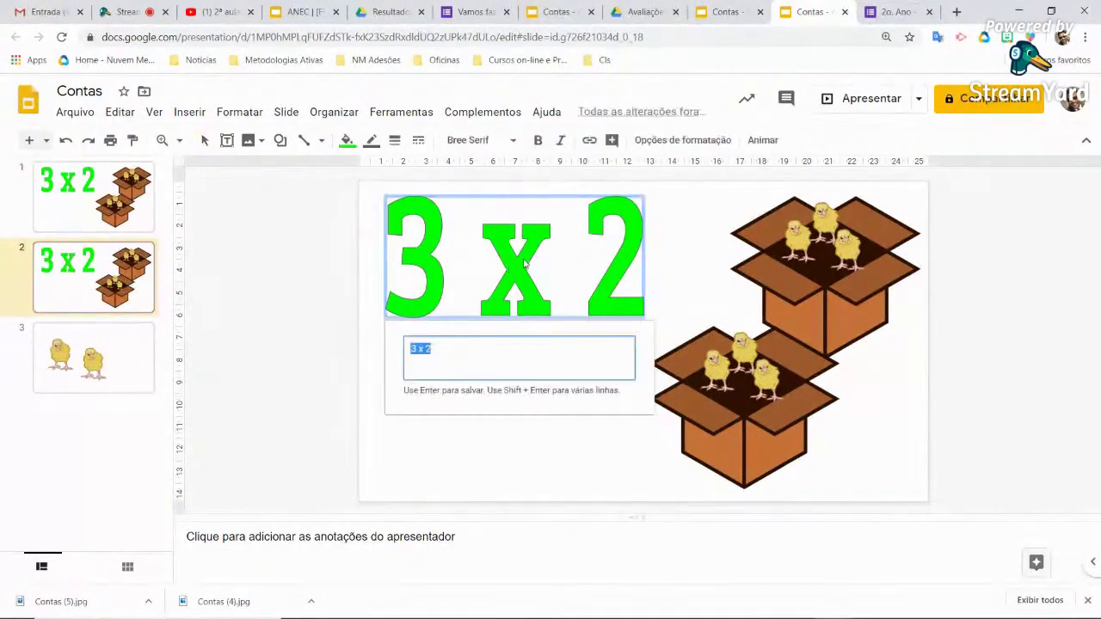
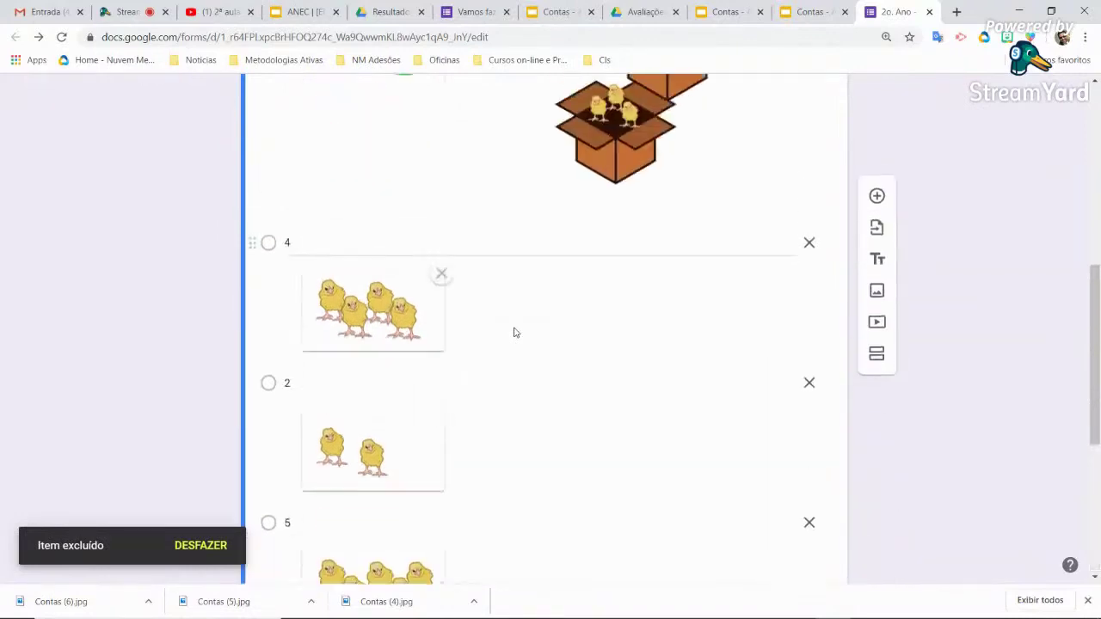
Duplicate the chicks multiple-choice question
{"action": "scroll", "coordinate": [452, 367], "scroll_direction": "down", "scroll_amount": 4}
{"action": "scroll", "coordinate": [452, 367], "scroll_direction": "down", "scroll_amount": 5}
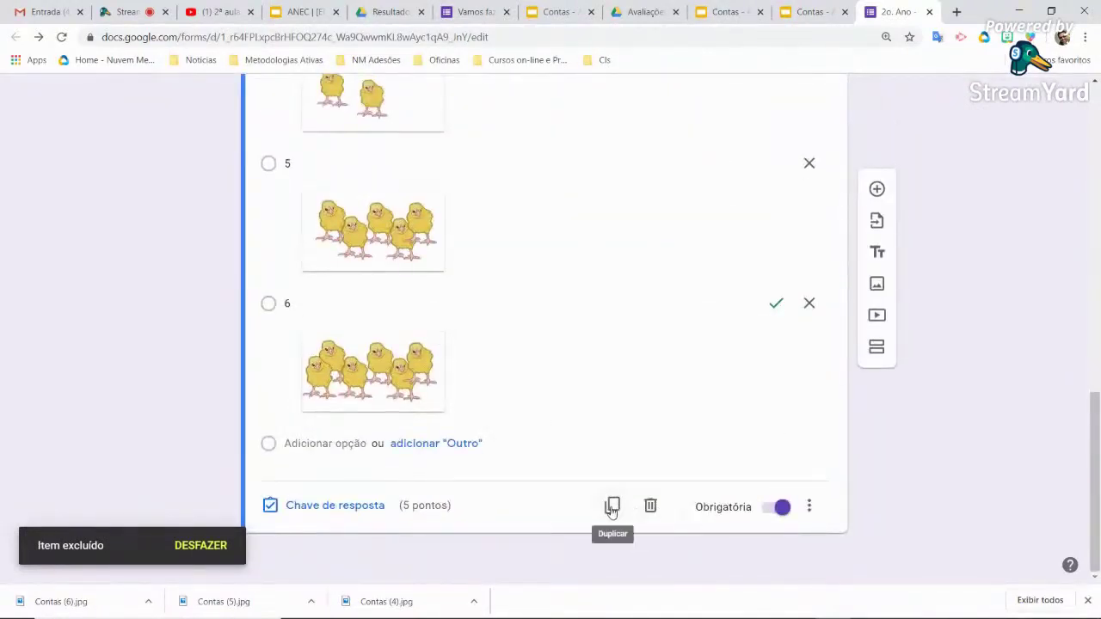
{"action": "scroll", "coordinate": [612, 510], "scroll_direction": "up", "scroll_amount": 15}
{"action": "scroll", "coordinate": [613, 509], "scroll_direction": "down", "scroll_amount": 9}
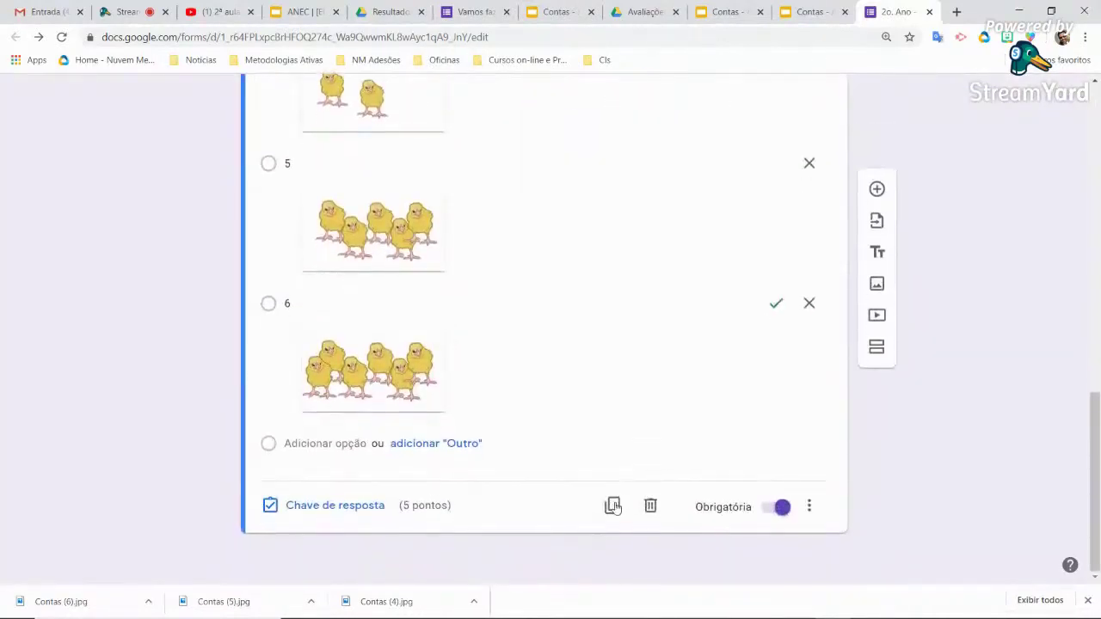
{"action": "left_click", "coordinate": [613, 508]}
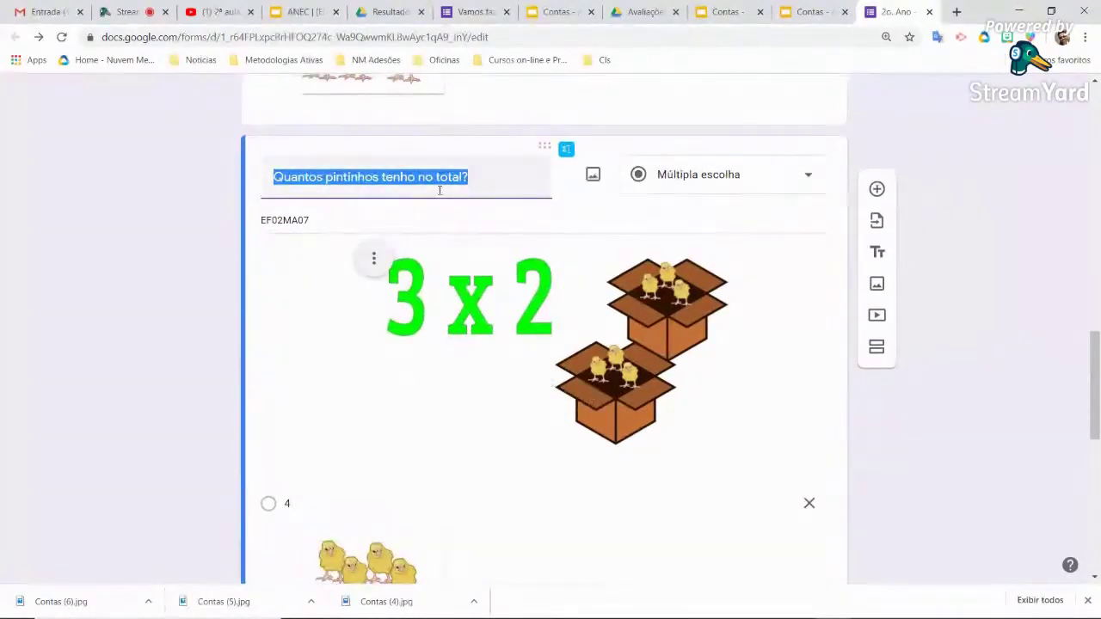
Reword the copy's title to 'Quantos pintinhos terei no total, quando todos estiverem na caixa?'
{"action": "left_click", "coordinate": [446, 178]}
{"action": "left_click_drag", "start_coordinate": [478, 175], "coordinate": [327, 176]}
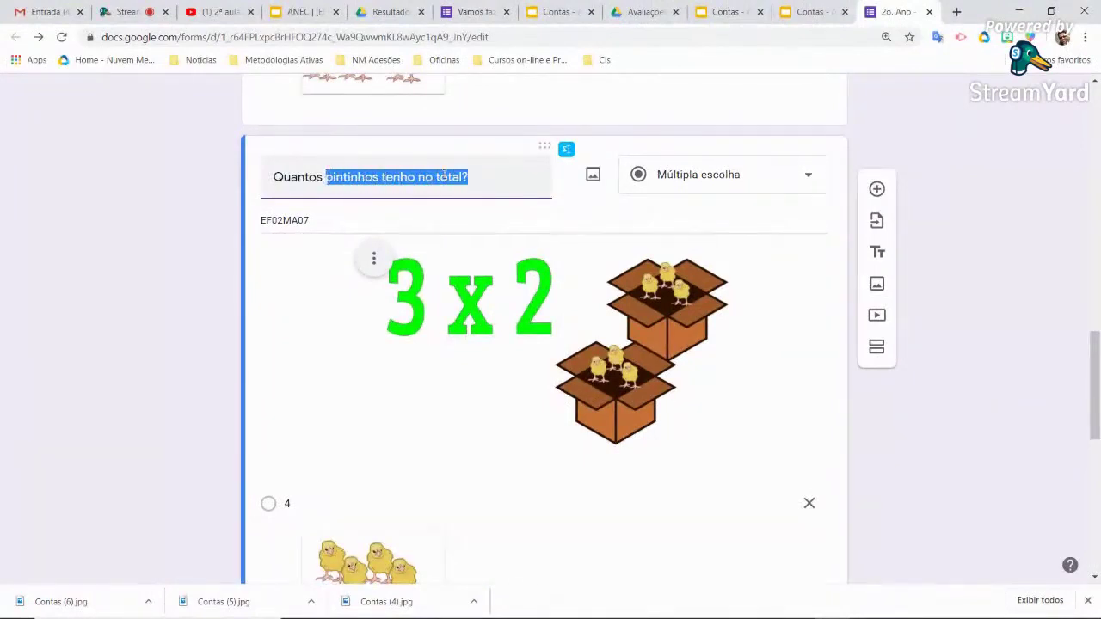
{"action": "type", "text": "pin"}
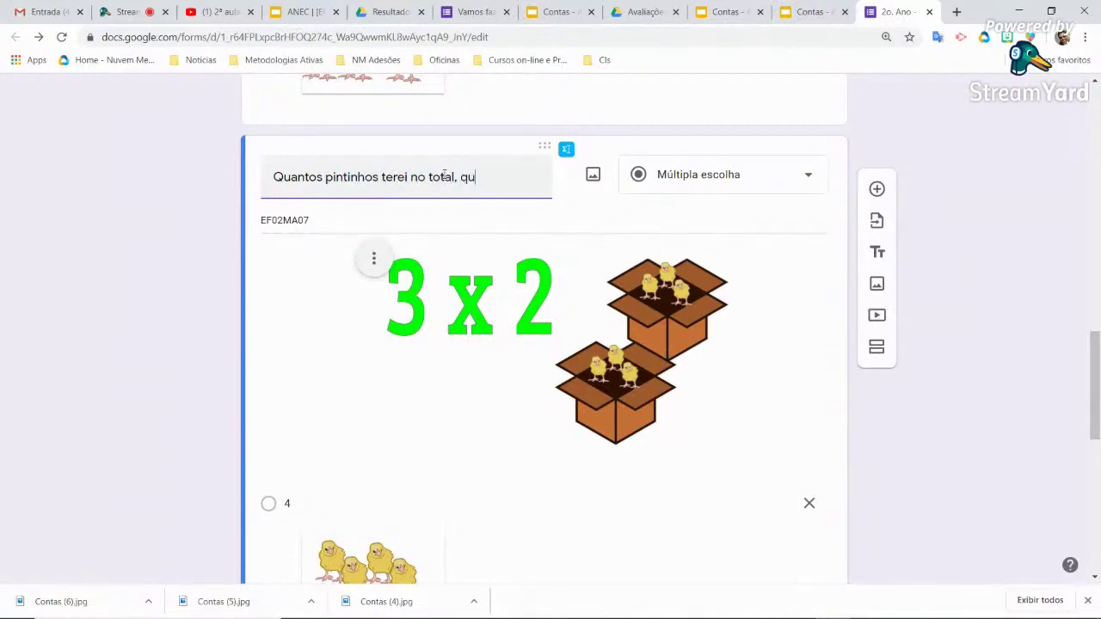
{"action": "type", "text": "os estiverem na caixa?"}
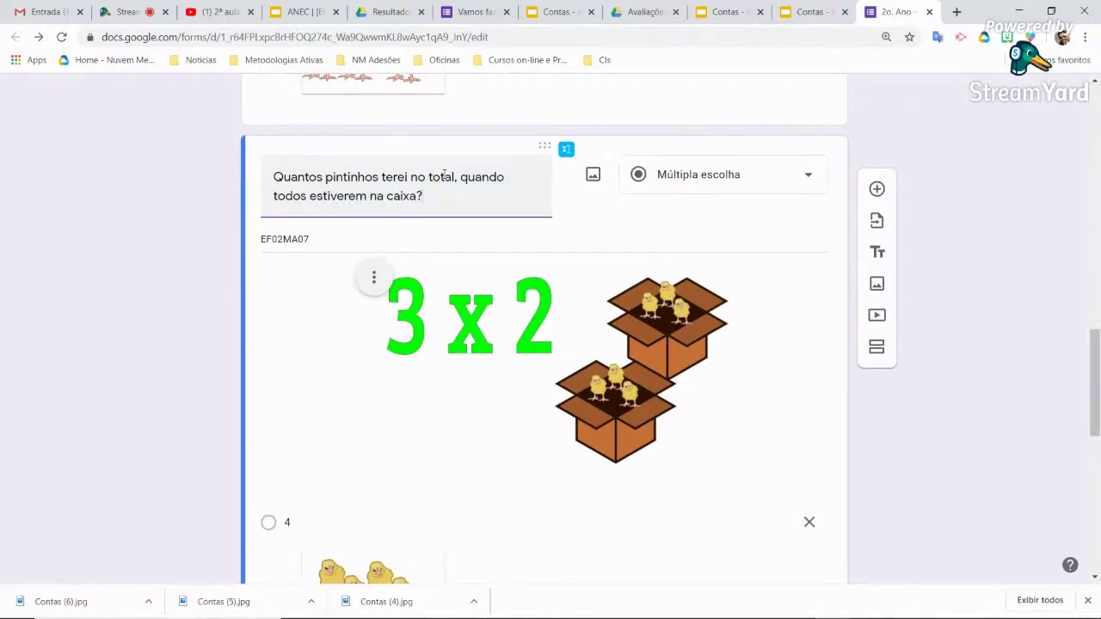
{"action": "left_click", "coordinate": [374, 281]}
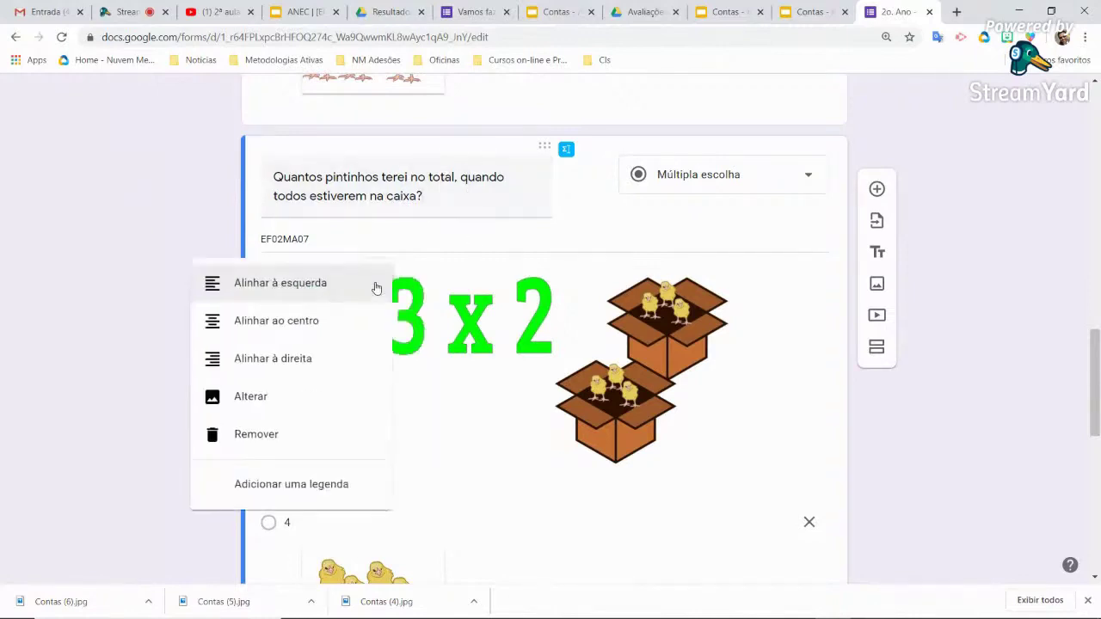
Replace the copy's picture with Contas (6).jpg, the 3 + 2 chicks image
{"action": "left_click", "coordinate": [310, 410]}
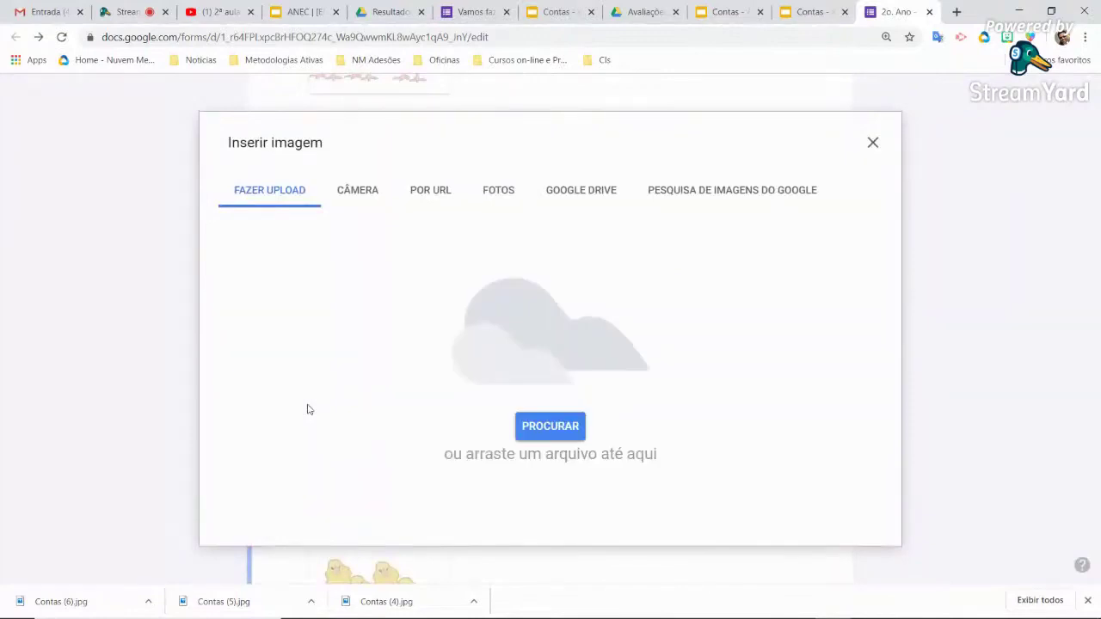
{"action": "left_click", "coordinate": [570, 430]}
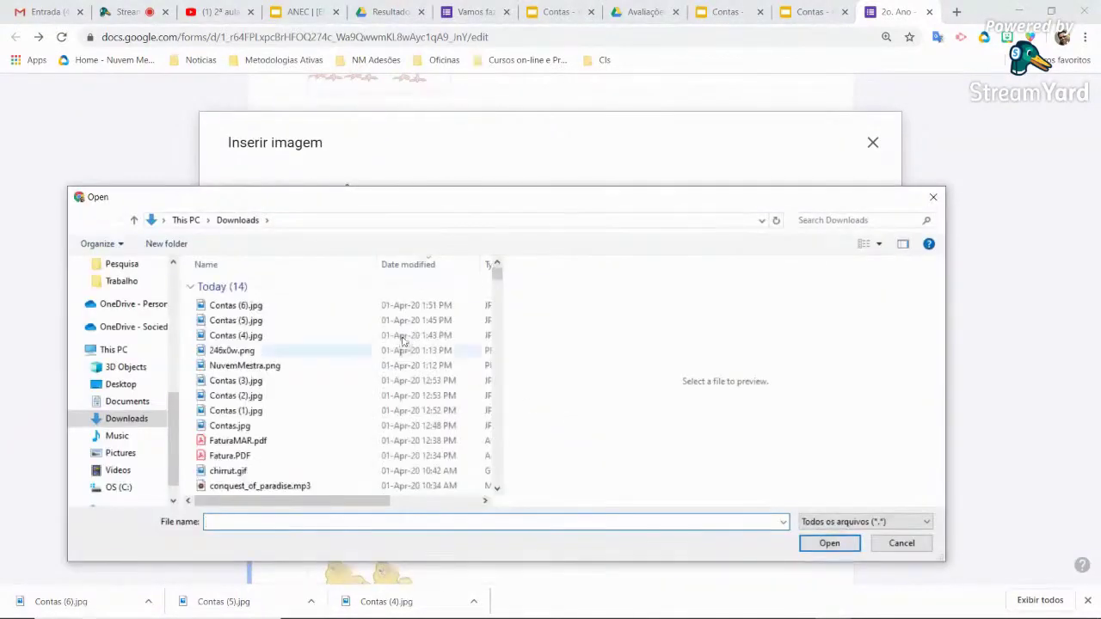
{"action": "left_click", "coordinate": [263, 310]}
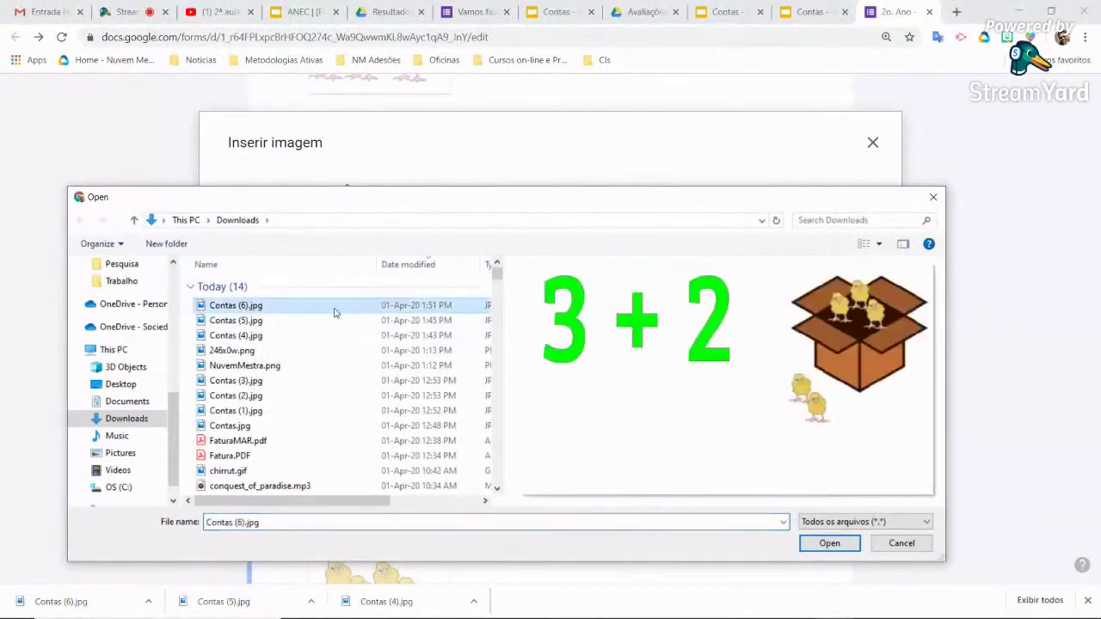
{"action": "left_click", "coordinate": [830, 543]}
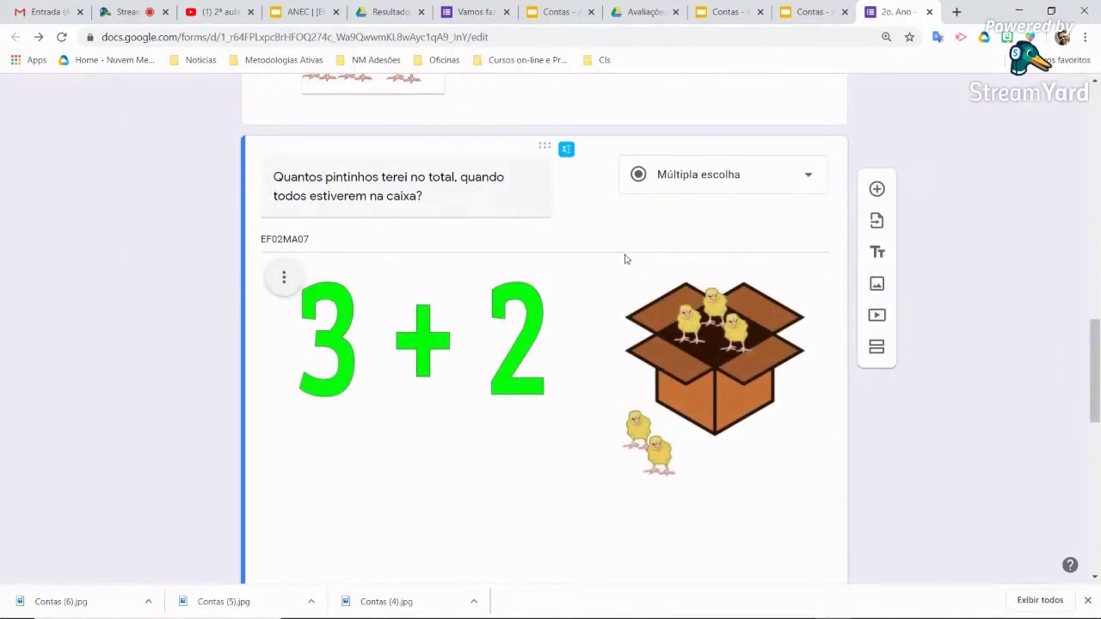
{"action": "left_click", "coordinate": [727, 11]}
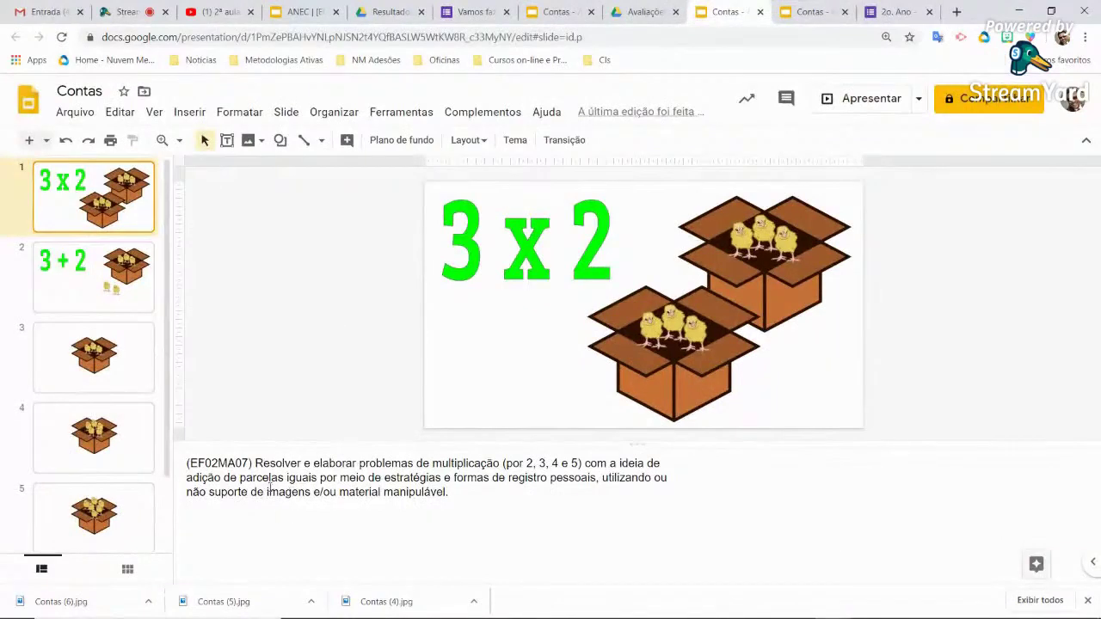
Copy EF01MA08 from the 3 + 2 slide's notes over EF02MA07 in the question description
{"action": "left_click", "coordinate": [120, 289]}
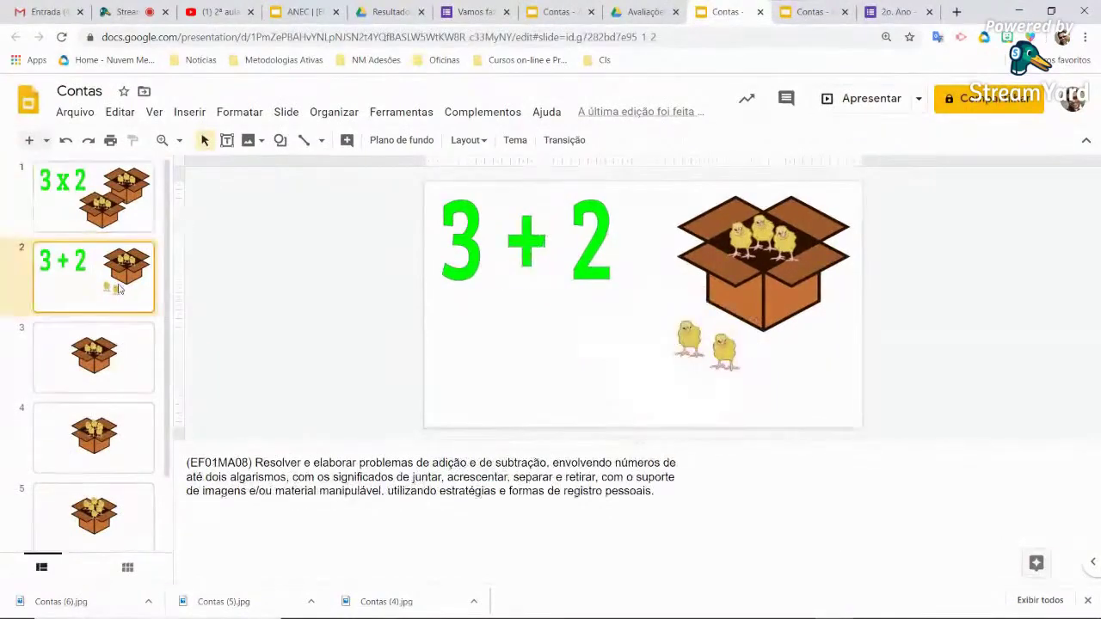
{"action": "double_click", "coordinate": [220, 462]}
{"action": "key", "text": "ctrl+c"}
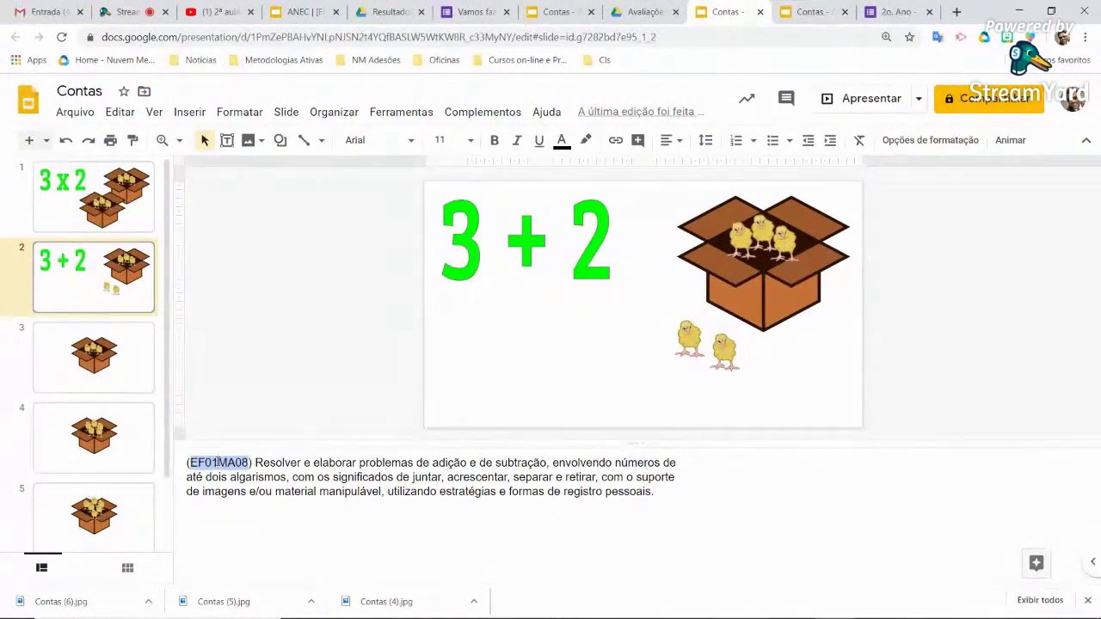
{"action": "right_click", "coordinate": [216, 463]}
{"action": "left_click", "coordinate": [293, 152]}
{"action": "left_click", "coordinate": [895, 12]}
{"action": "double_click", "coordinate": [293, 239]}
{"action": "key", "text": "ctrl+v"}
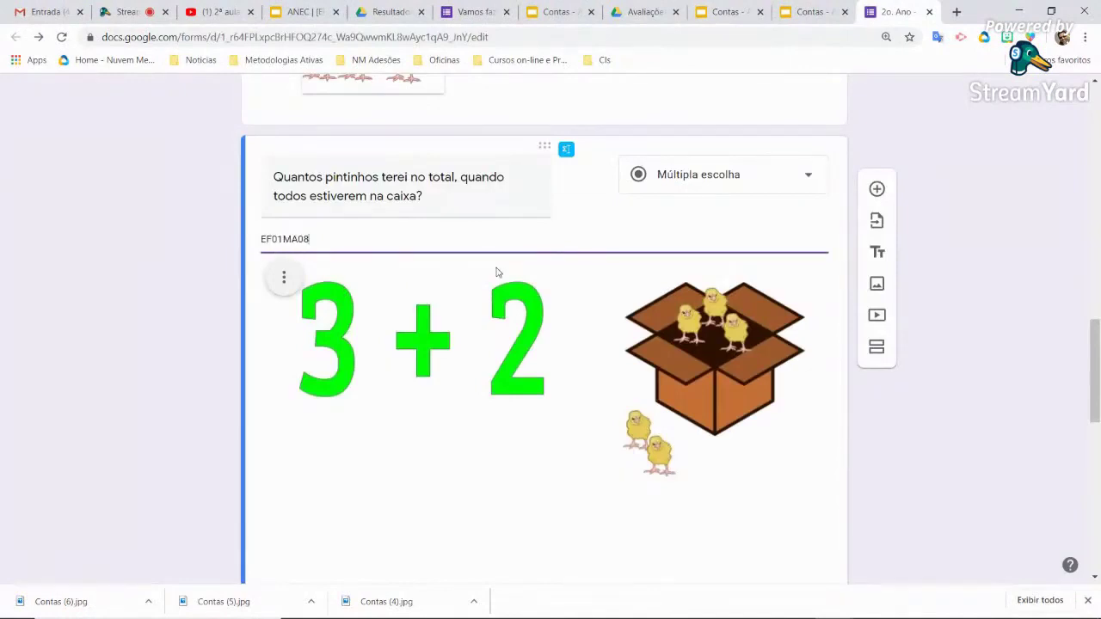
Tick answer options 4 and 5 on the chick questions
{"action": "scroll", "coordinate": [496, 272], "scroll_direction": "down", "scroll_amount": 3}
{"action": "scroll", "coordinate": [440, 370], "scroll_direction": "up", "scroll_amount": 2}
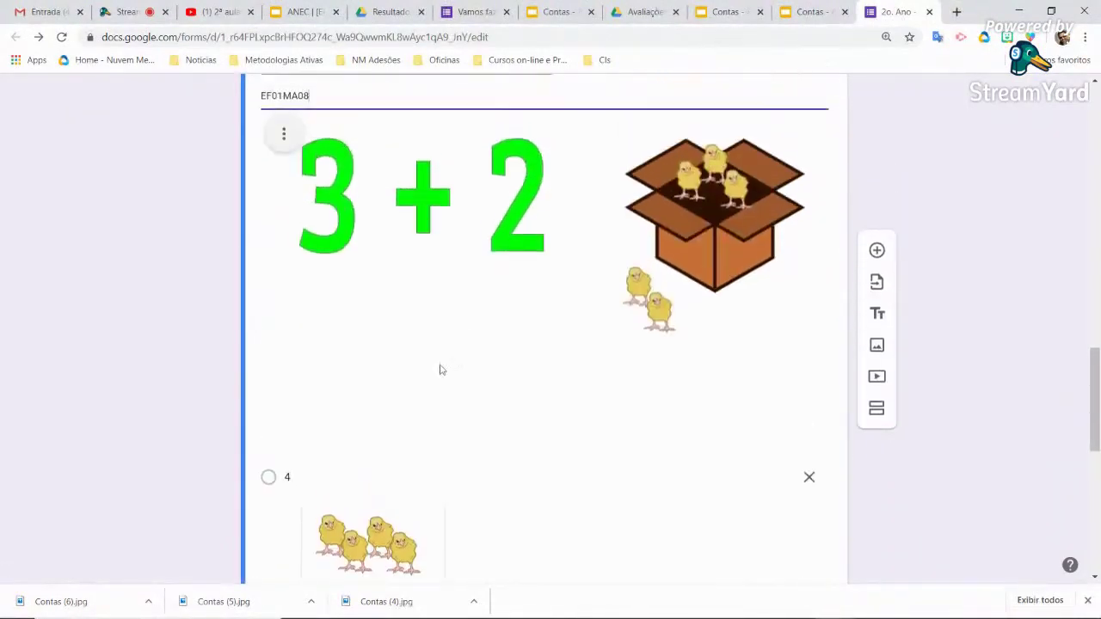
{"action": "left_click", "coordinate": [335, 474]}
{"action": "scroll", "coordinate": [495, 458], "scroll_direction": "down", "scroll_amount": 2}
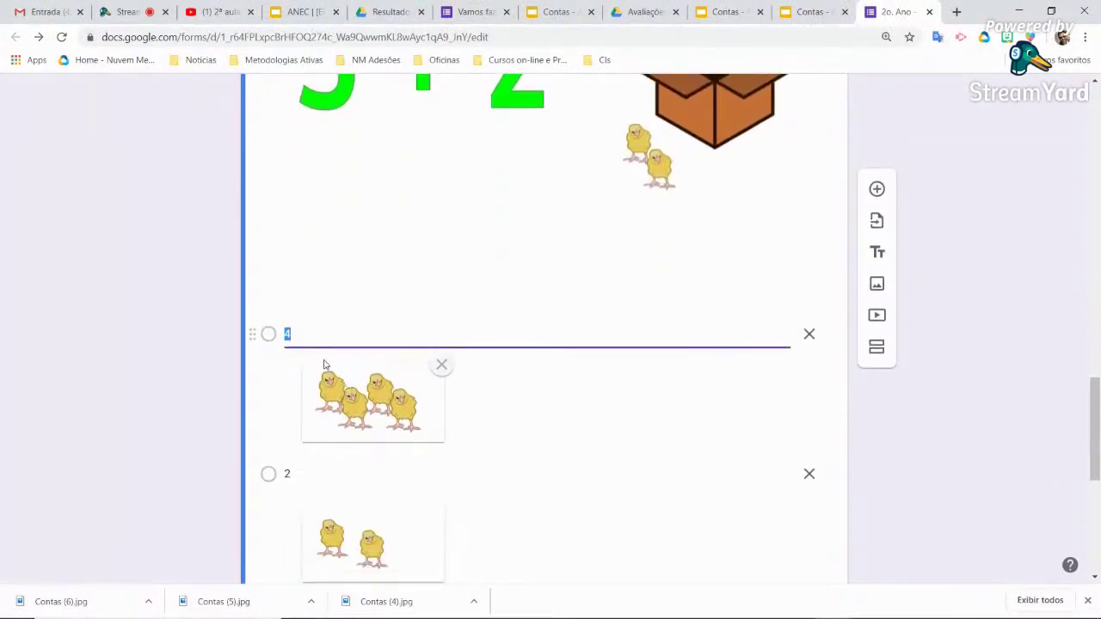
{"action": "scroll", "coordinate": [356, 474], "scroll_direction": "down", "scroll_amount": 2}
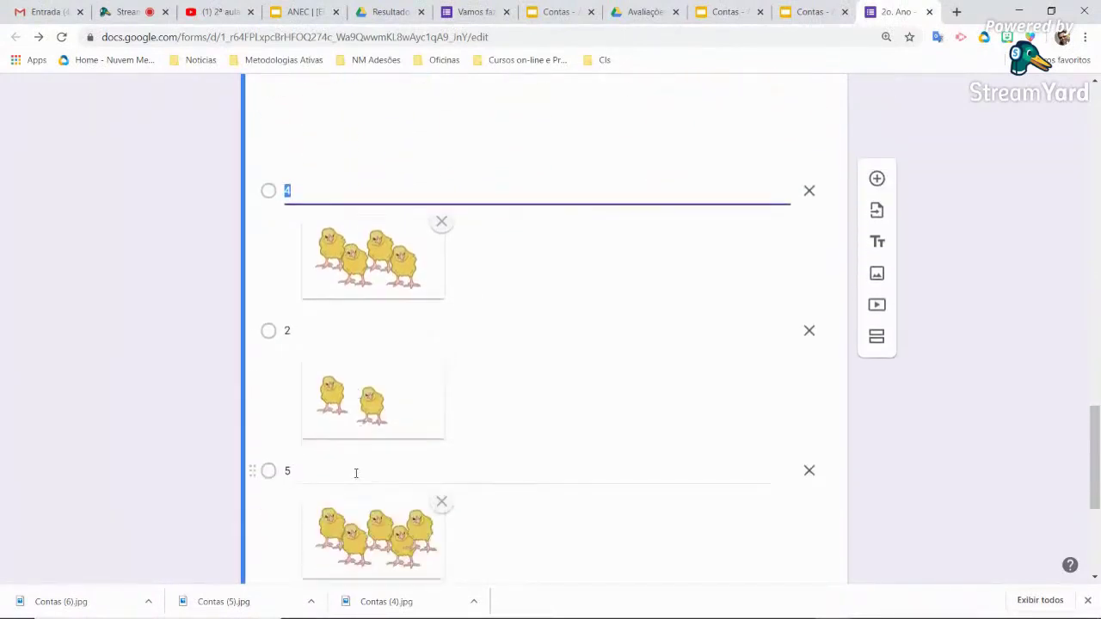
{"action": "left_click", "coordinate": [369, 480]}
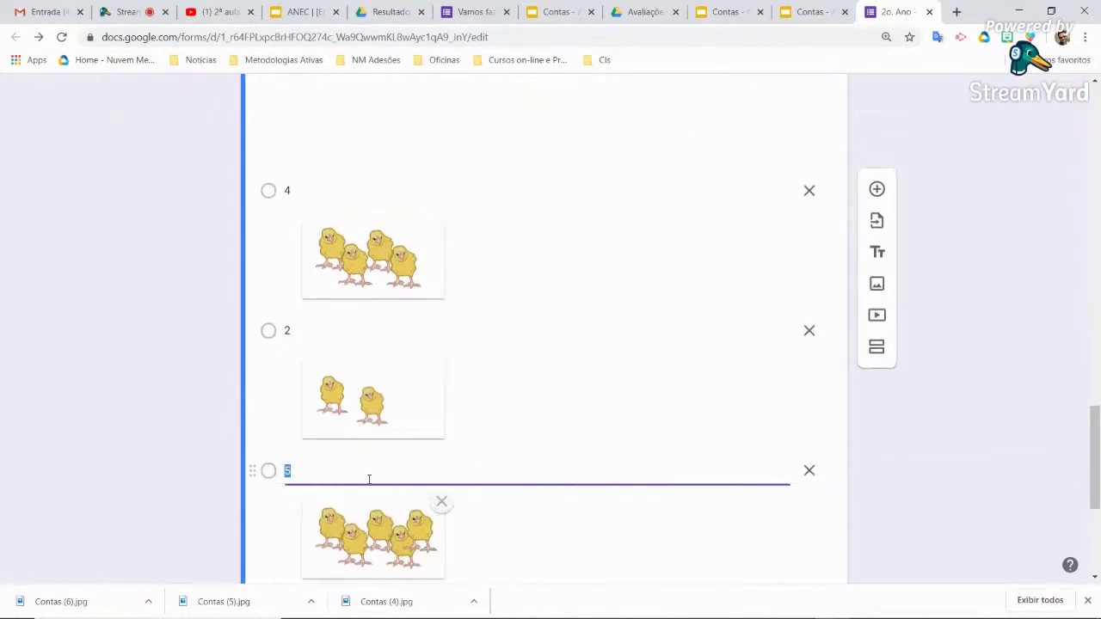
{"action": "scroll", "coordinate": [369, 479], "scroll_direction": "down", "scroll_amount": 3}
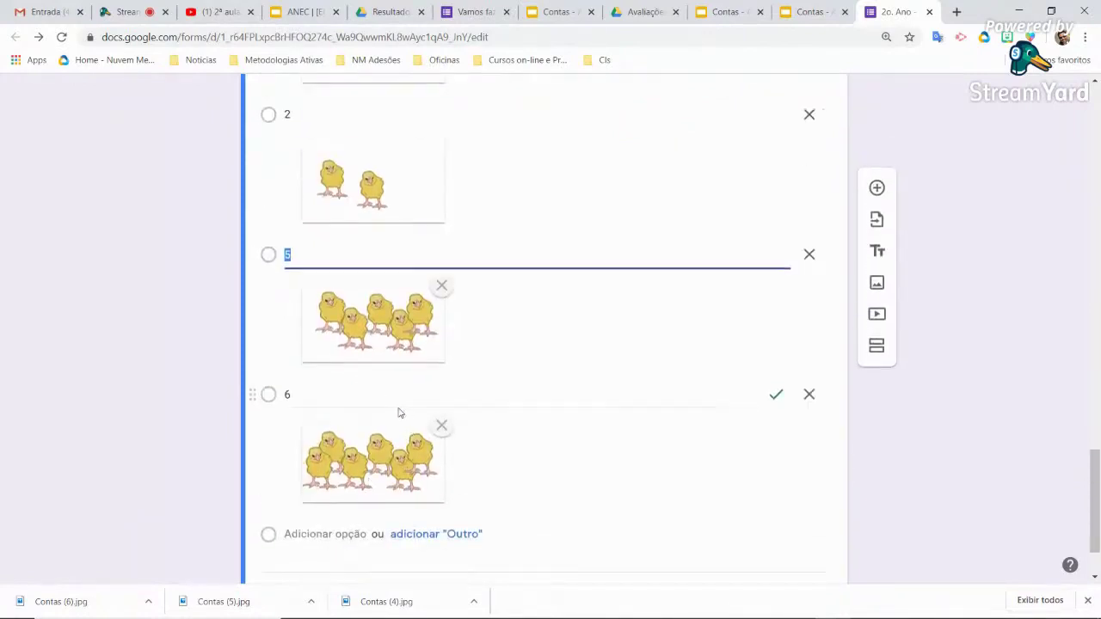
{"action": "scroll", "coordinate": [391, 430], "scroll_direction": "down", "scroll_amount": 1}
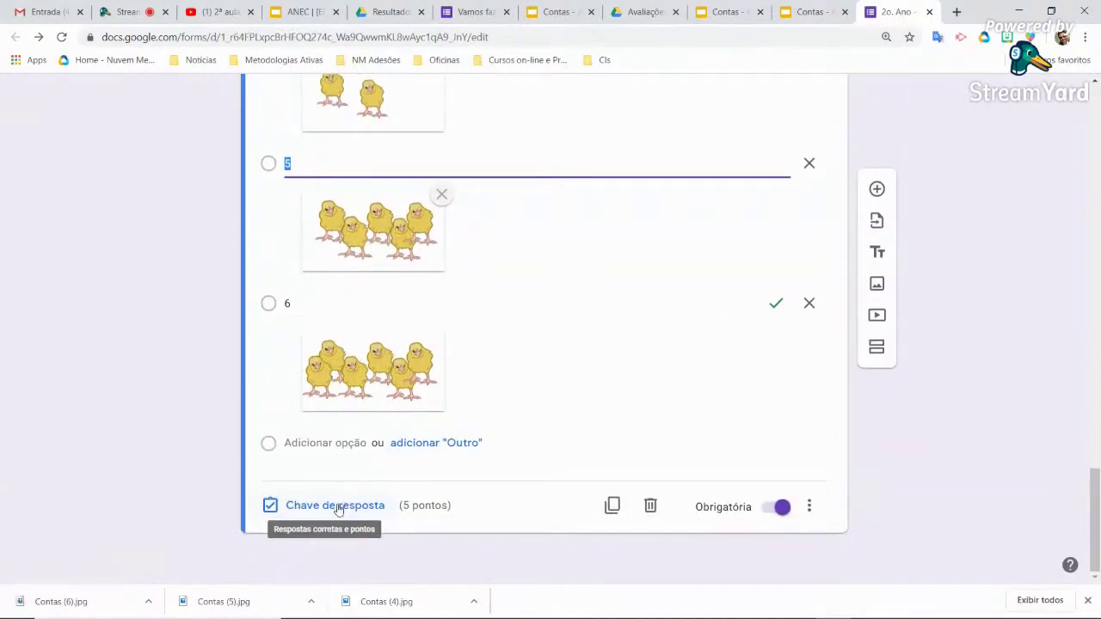
In the answer key, mark 5 as correct and unmark 6
{"action": "left_click", "coordinate": [338, 505]}
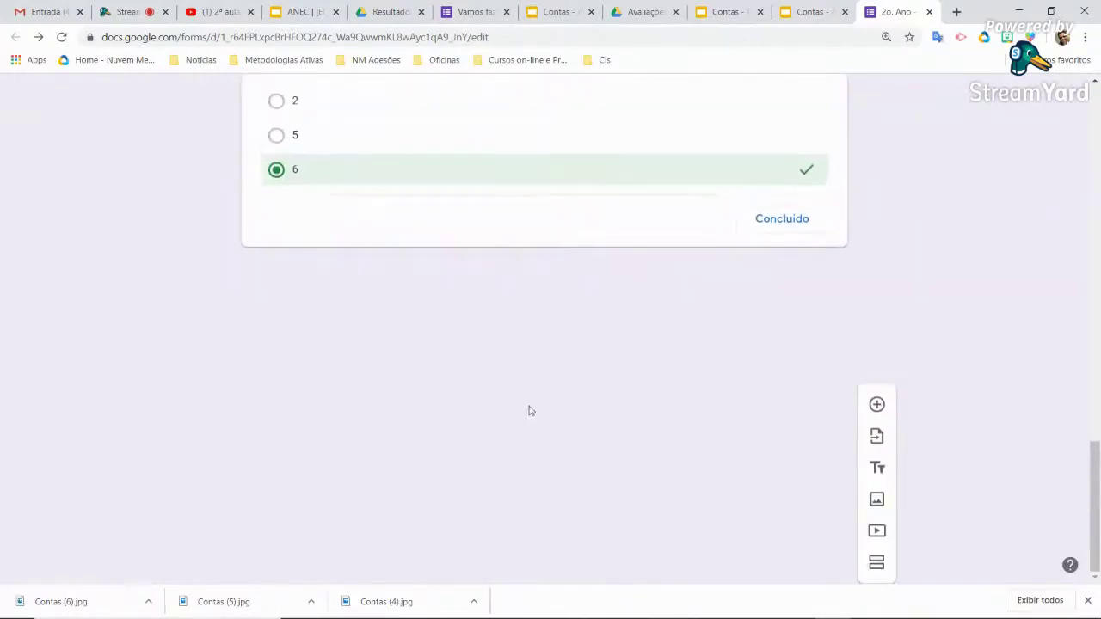
{"action": "scroll", "coordinate": [511, 464], "scroll_direction": "down", "scroll_amount": 7}
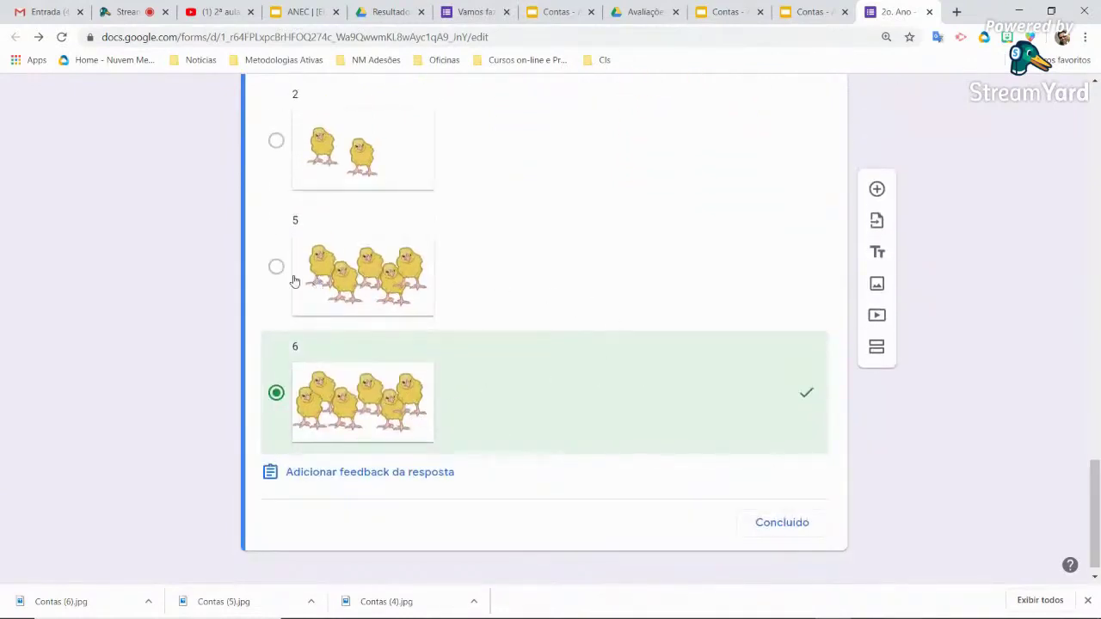
{"action": "left_click", "coordinate": [275, 269]}
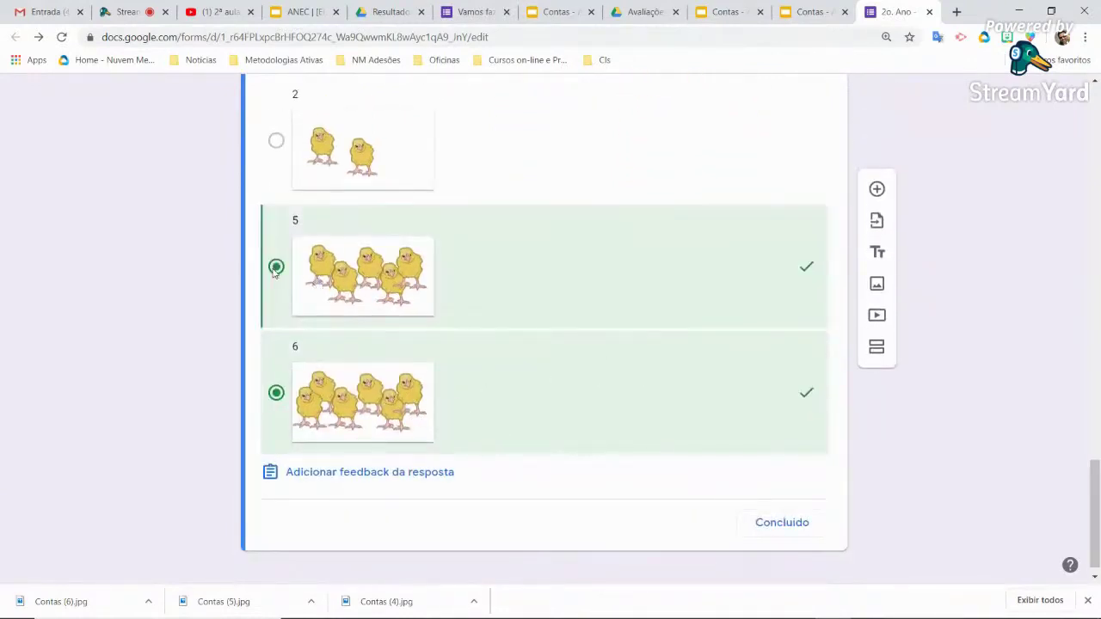
{"action": "left_click", "coordinate": [806, 398]}
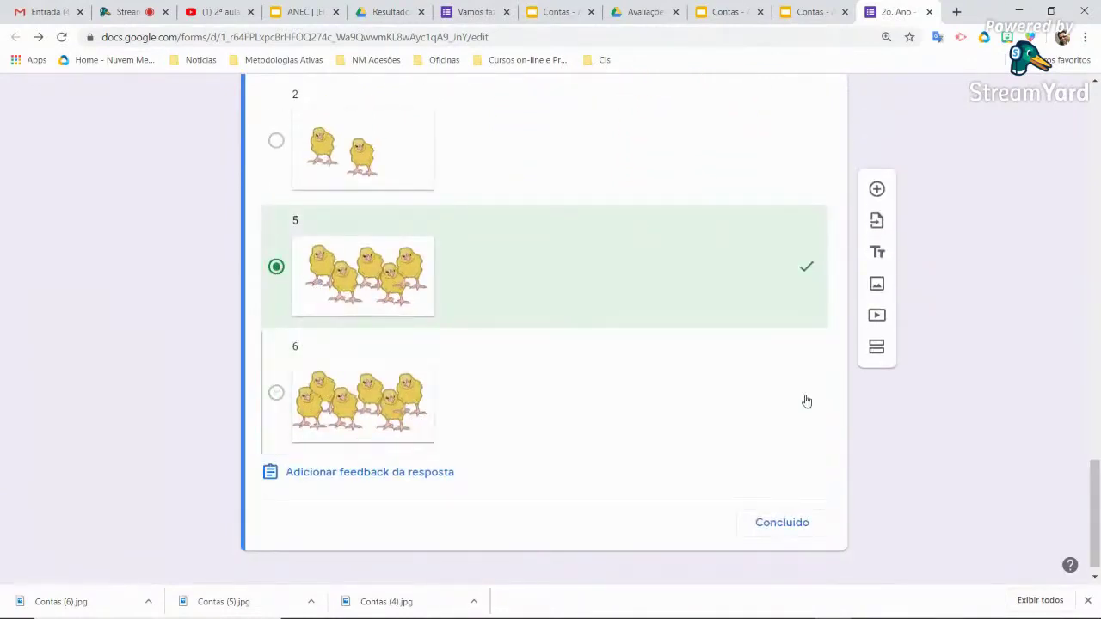
{"action": "left_click", "coordinate": [781, 524]}
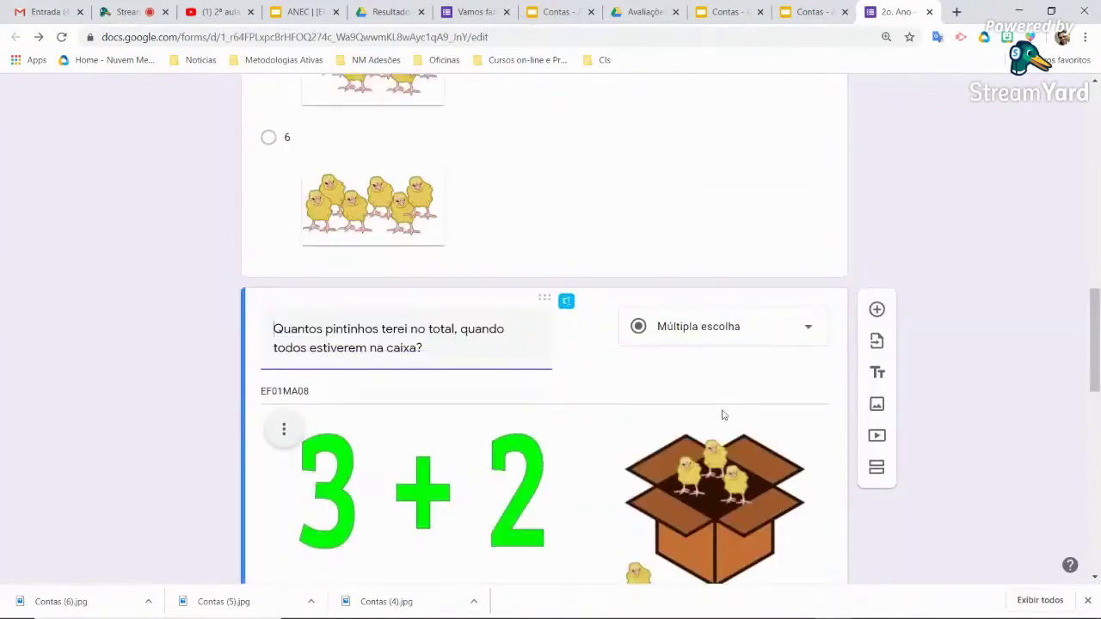
Scroll through the '2o. Ano - Trabalhando com números' quiz to review its saved questions
{"action": "scroll", "coordinate": [489, 349], "scroll_direction": "down", "scroll_amount": 5}
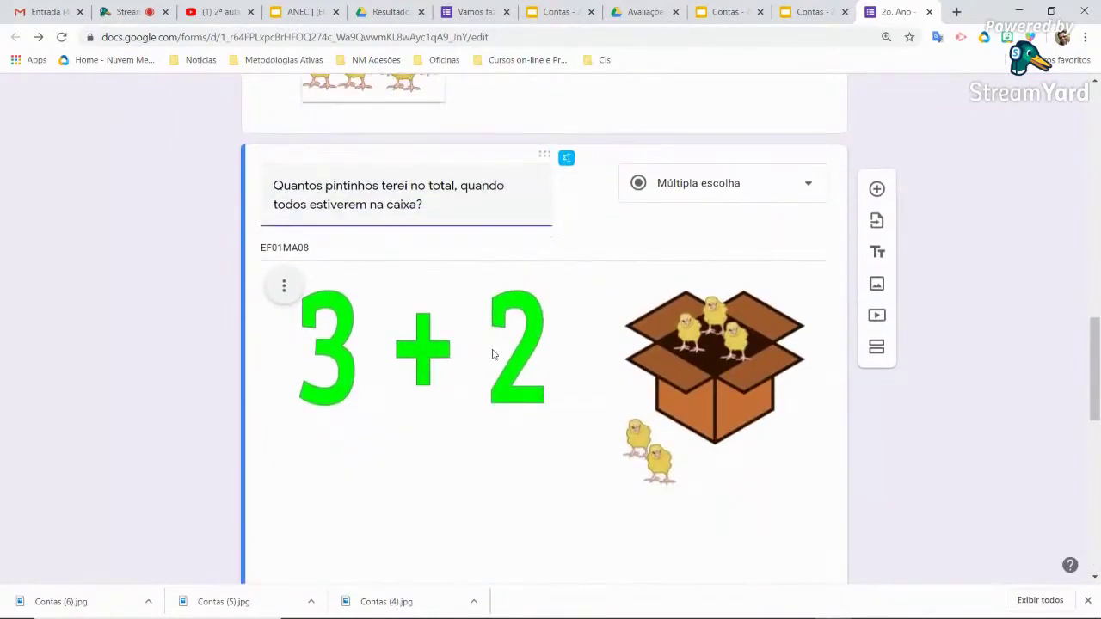
{"action": "scroll", "coordinate": [492, 355], "scroll_direction": "up", "scroll_amount": 3}
{"action": "scroll", "coordinate": [803, 459], "scroll_direction": "down", "scroll_amount": 6}
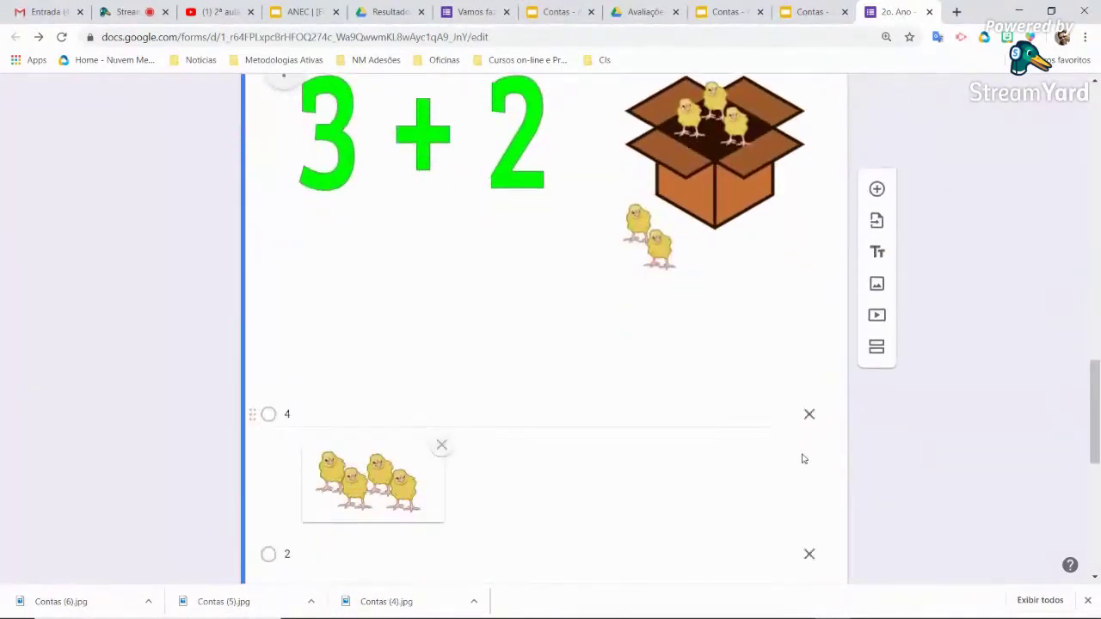
{"action": "scroll", "coordinate": [803, 455], "scroll_direction": "down", "scroll_amount": 2}
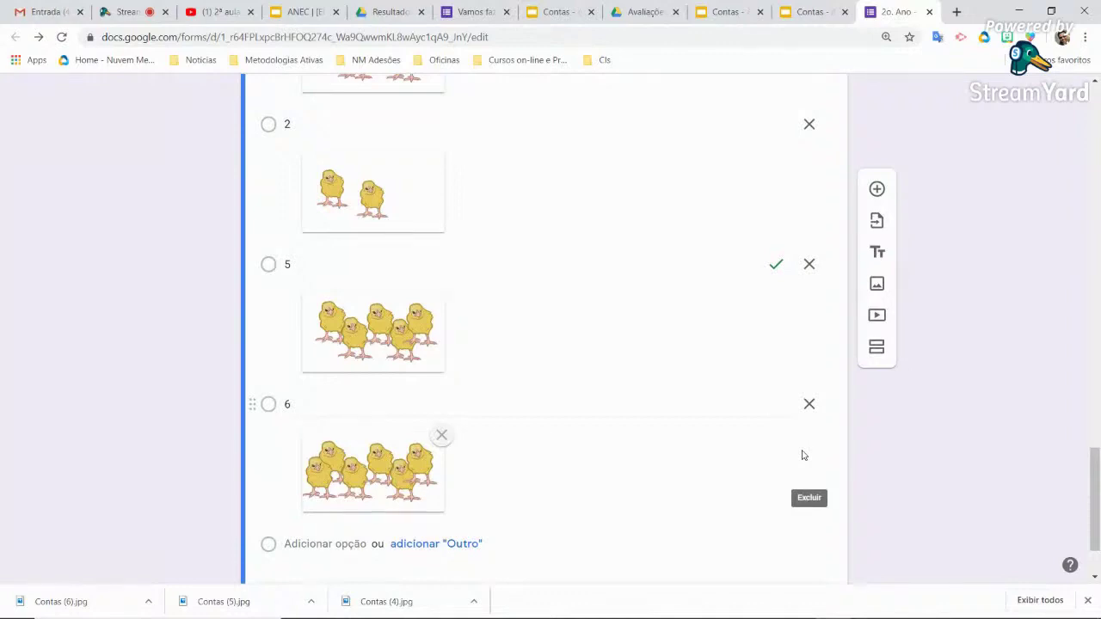
{"action": "scroll", "coordinate": [748, 353], "scroll_direction": "up", "scroll_amount": 7}
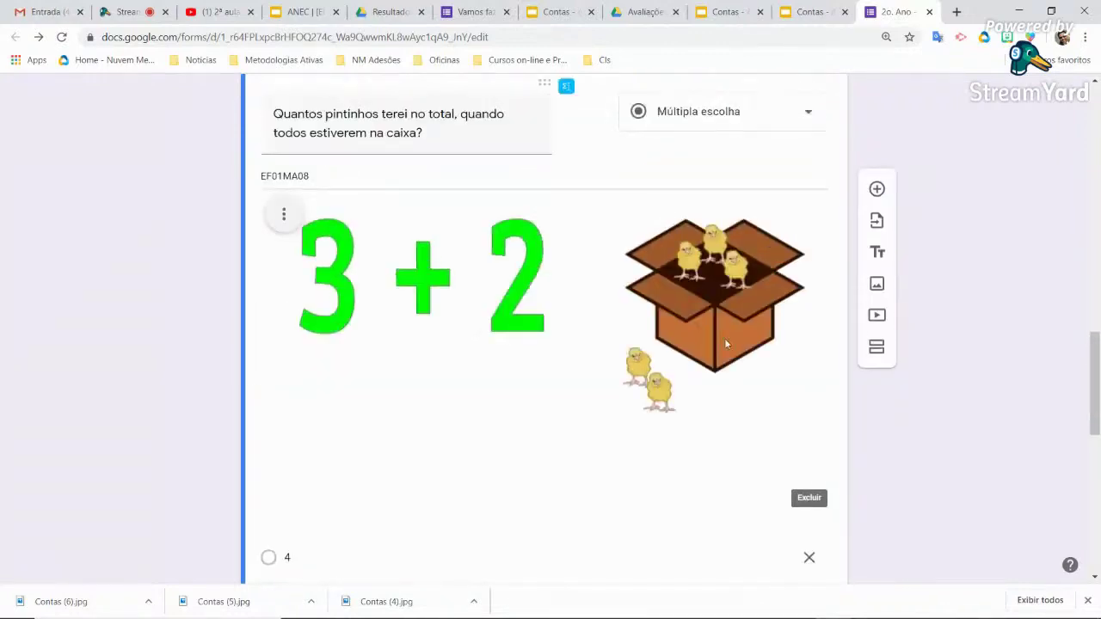
{"action": "scroll", "coordinate": [725, 344], "scroll_direction": "up", "scroll_amount": 15}
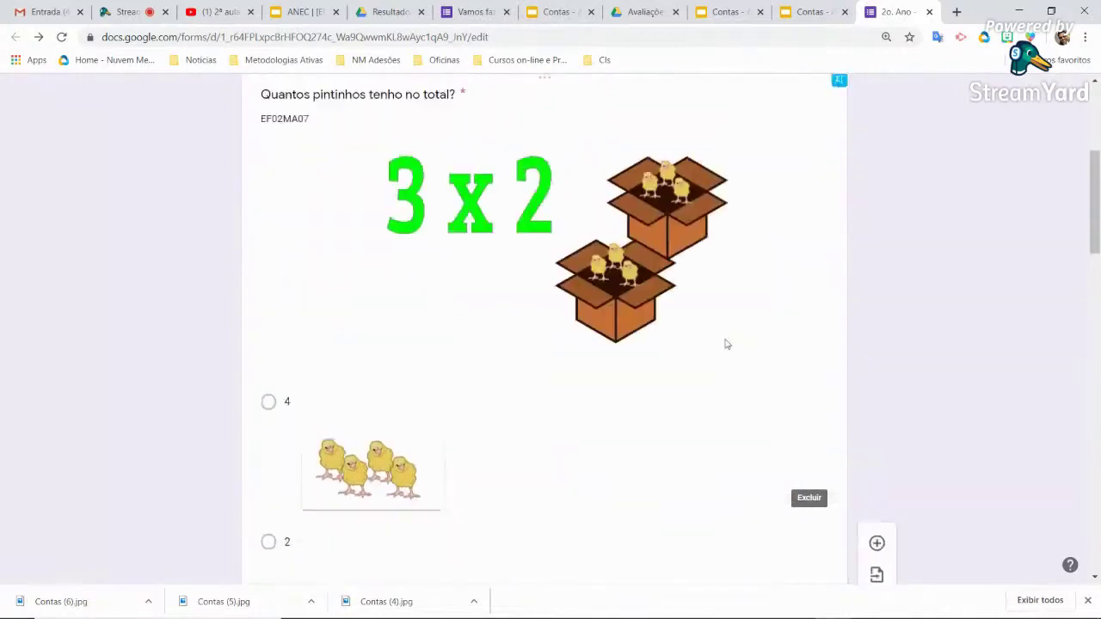
{"action": "scroll", "coordinate": [725, 344], "scroll_direction": "up", "scroll_amount": 1}
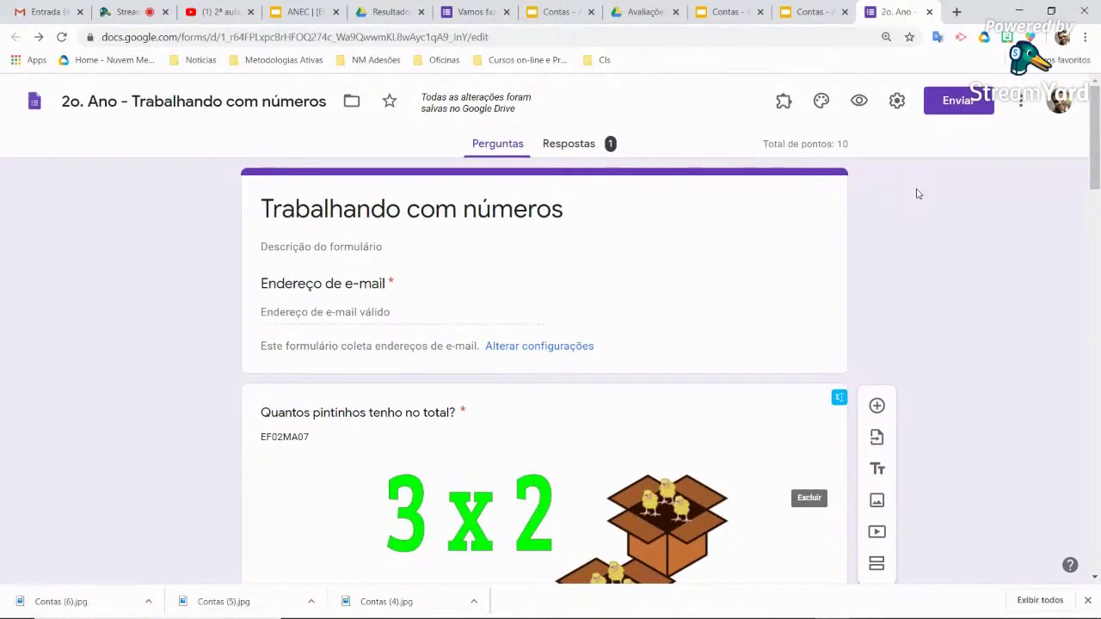
Preview the quiz and answer 4 to the 3 x 2 question and 5 to the 3 + 2 question
{"action": "left_click", "coordinate": [858, 101]}
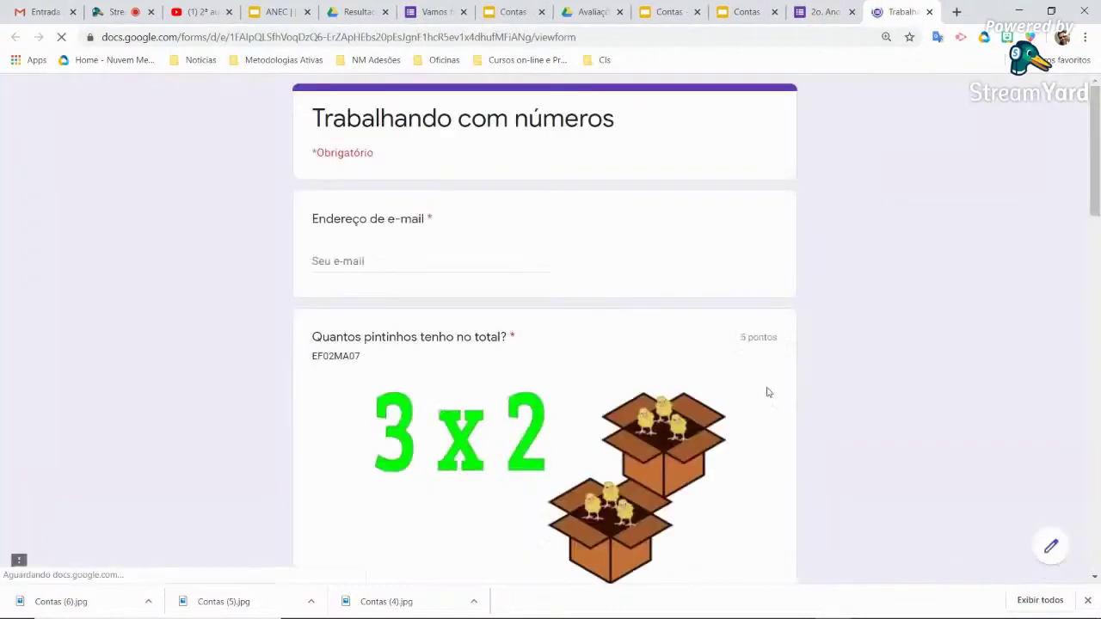
{"action": "scroll", "coordinate": [633, 390], "scroll_direction": "down", "scroll_amount": 2}
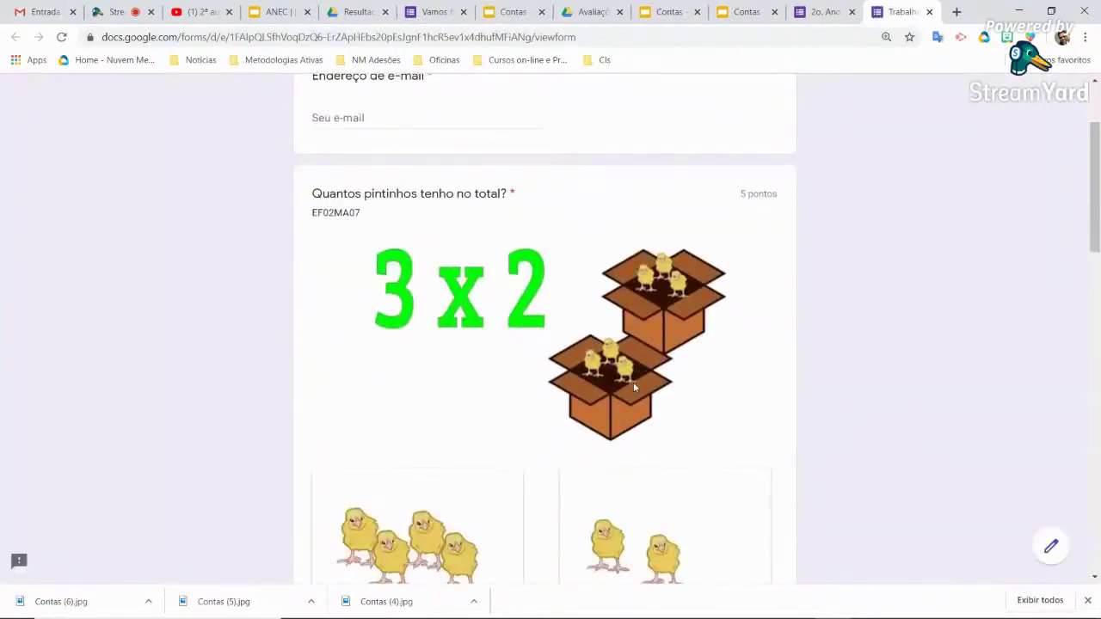
{"action": "scroll", "coordinate": [633, 388], "scroll_direction": "down", "scroll_amount": 2}
{"action": "scroll", "coordinate": [633, 388], "scroll_direction": "down", "scroll_amount": 3}
{"action": "scroll", "coordinate": [633, 388], "scroll_direction": "down", "scroll_amount": 5}
{"action": "scroll", "coordinate": [633, 388], "scroll_direction": "down", "scroll_amount": 4}
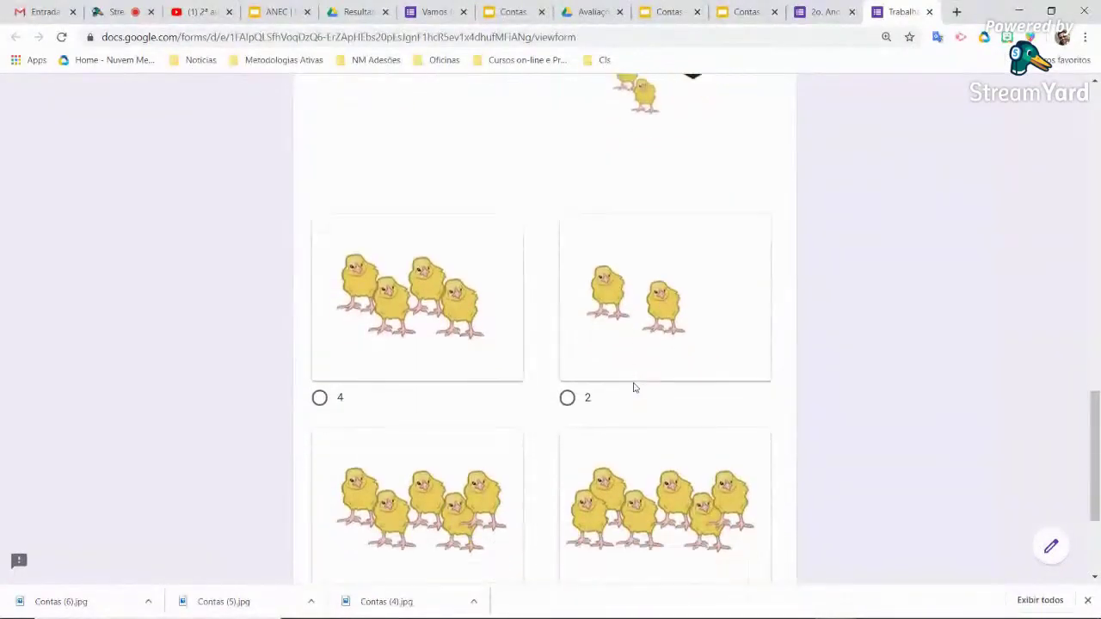
{"action": "scroll", "coordinate": [633, 388], "scroll_direction": "down", "scroll_amount": 1}
{"action": "scroll", "coordinate": [633, 388], "scroll_direction": "down", "scroll_amount": 1}
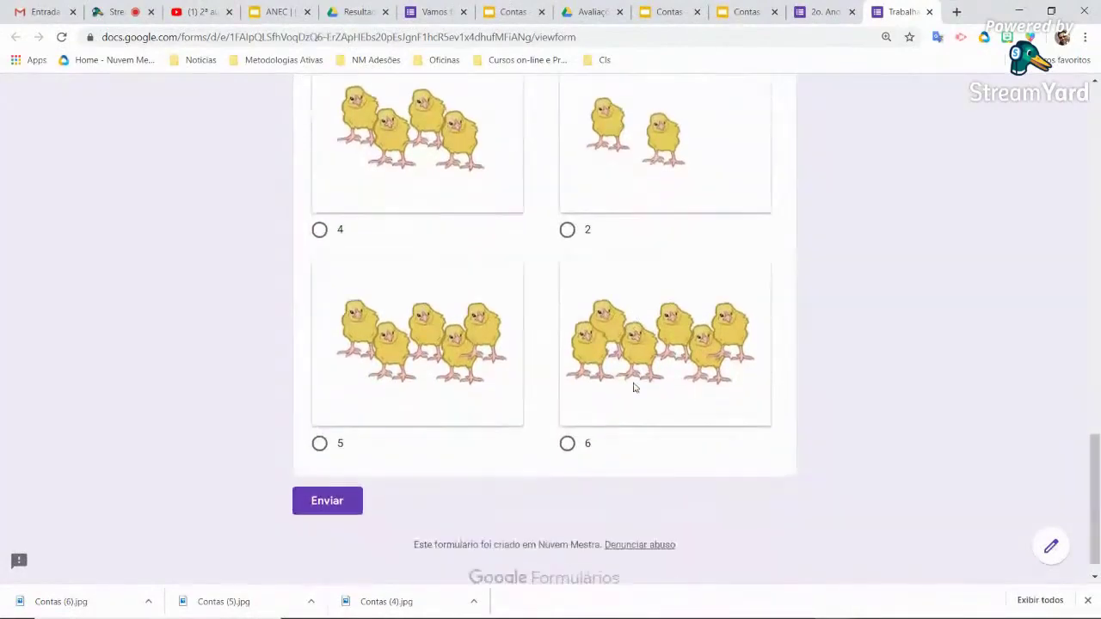
{"action": "scroll", "coordinate": [633, 388], "scroll_direction": "down", "scroll_amount": 1}
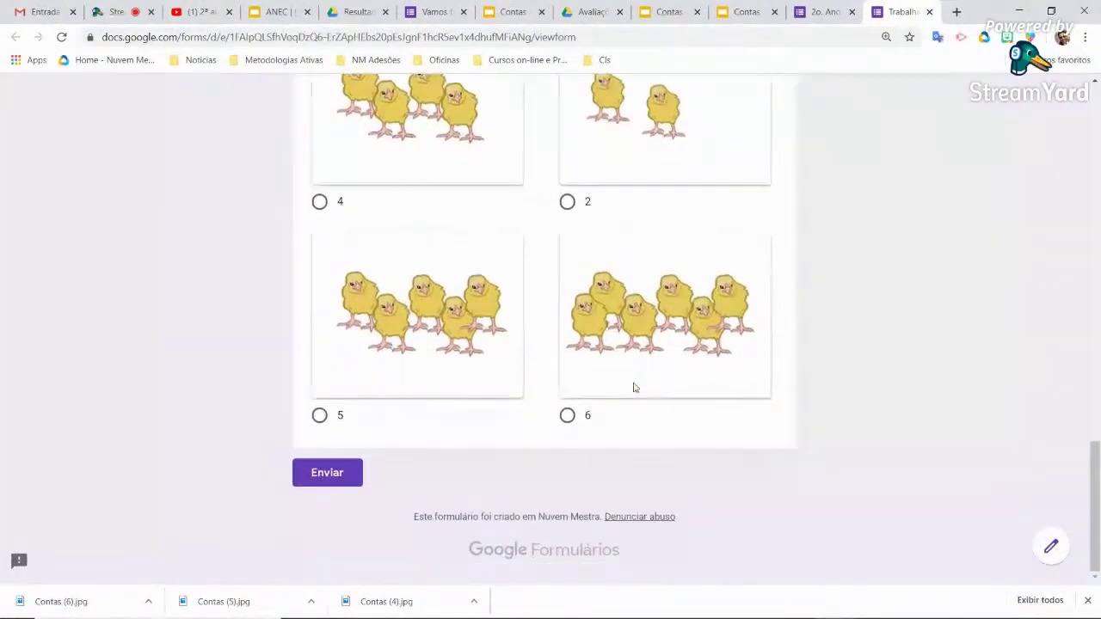
{"action": "scroll", "coordinate": [633, 388], "scroll_direction": "up", "scroll_amount": 4}
{"action": "scroll", "coordinate": [633, 388], "scroll_direction": "up", "scroll_amount": 8}
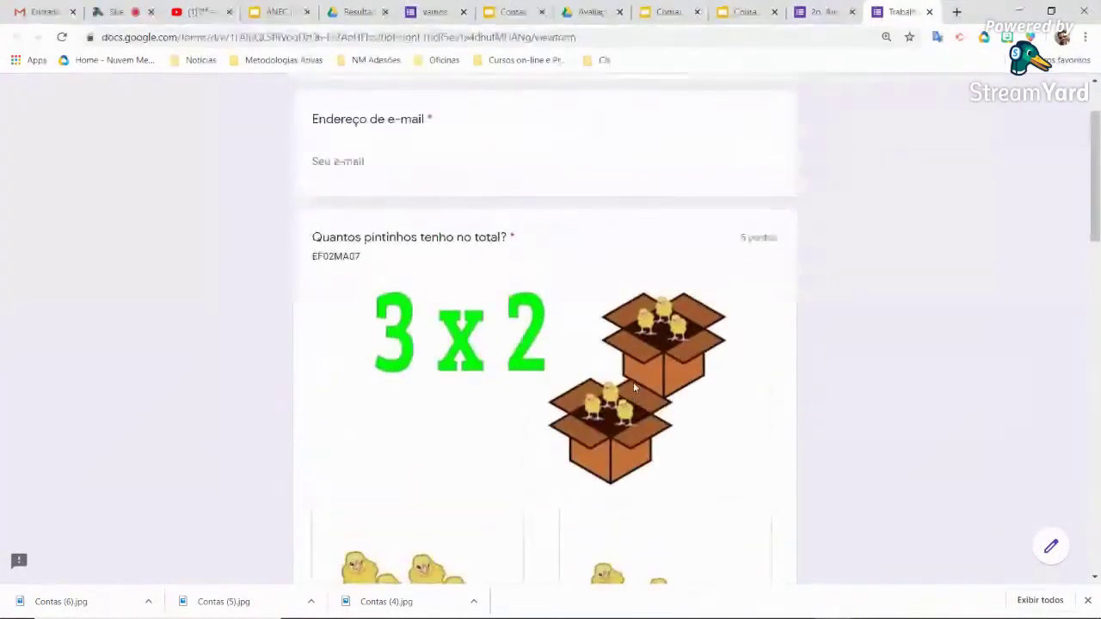
{"action": "scroll", "coordinate": [633, 384], "scroll_direction": "down", "scroll_amount": 3}
{"action": "left_click", "coordinate": [319, 480]}
{"action": "scroll", "coordinate": [530, 407], "scroll_direction": "down", "scroll_amount": 5}
{"action": "scroll", "coordinate": [531, 408], "scroll_direction": "down", "scroll_amount": 8}
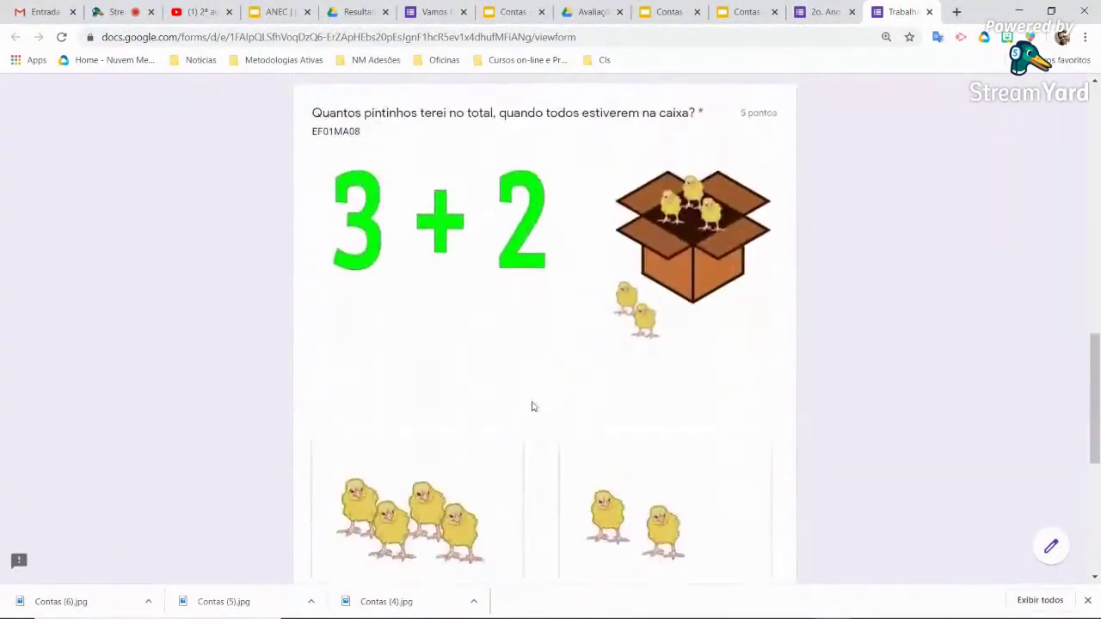
{"action": "left_click", "coordinate": [320, 416]}
Fill in the respondent's e-mail address and submit the test response
{"action": "scroll", "coordinate": [511, 337], "scroll_direction": "up", "scroll_amount": 5}
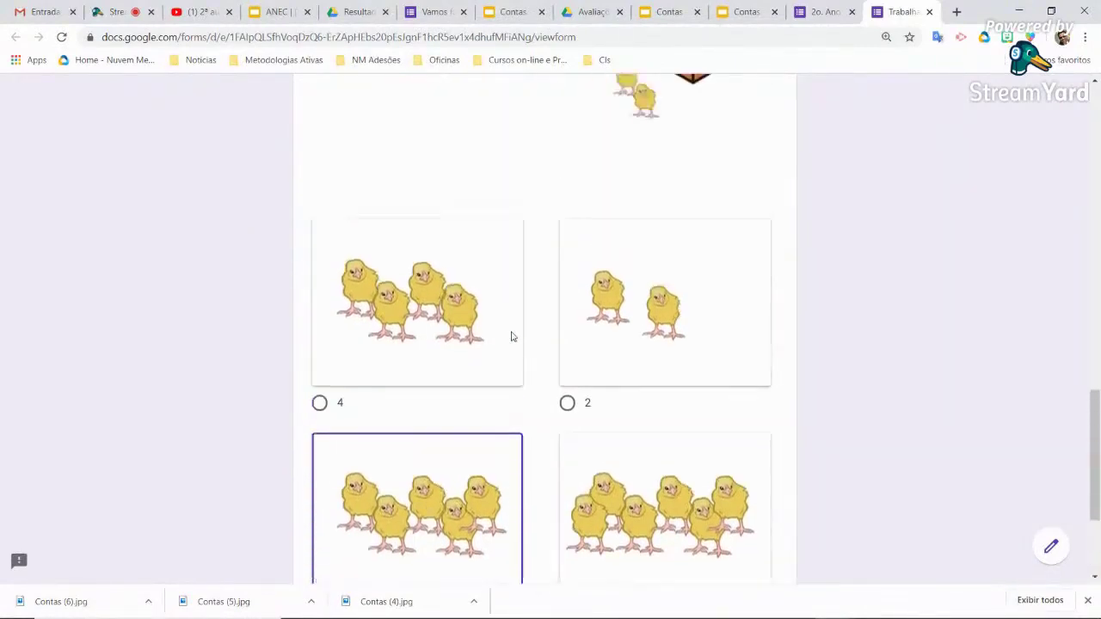
{"action": "scroll", "coordinate": [511, 337], "scroll_direction": "down", "scroll_amount": 3}
{"action": "scroll", "coordinate": [511, 337], "scroll_direction": "down", "scroll_amount": 3}
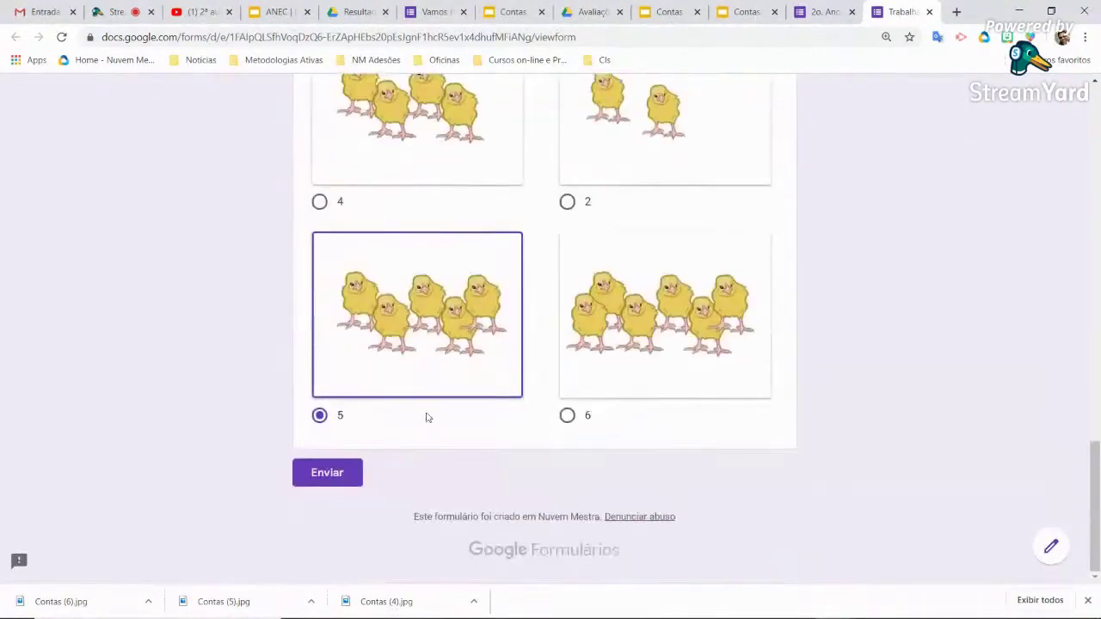
{"action": "left_click", "coordinate": [356, 474]}
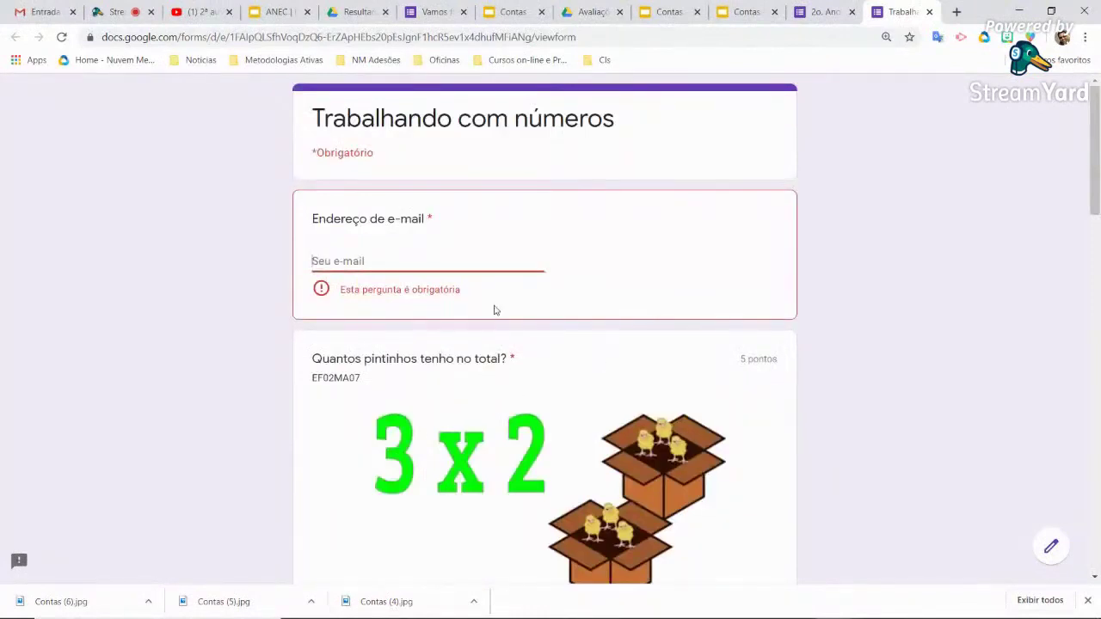
{"action": "left_click", "coordinate": [438, 303]}
{"action": "scroll", "coordinate": [651, 335], "scroll_direction": "down", "scroll_amount": 10}
{"action": "scroll", "coordinate": [651, 336], "scroll_direction": "down", "scroll_amount": 5}
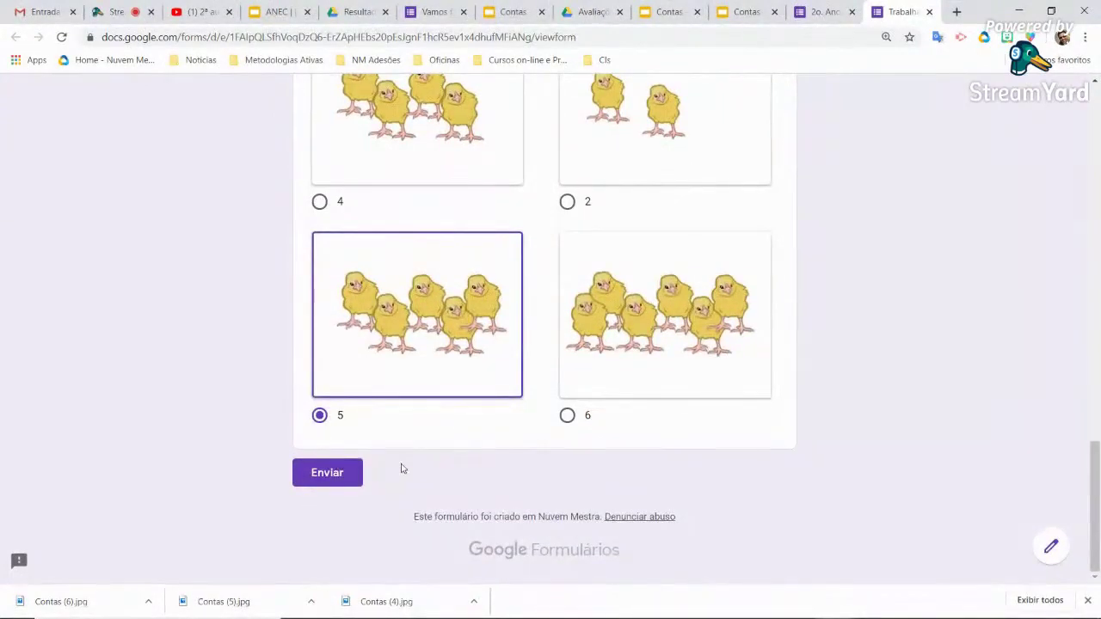
{"action": "left_click", "coordinate": [342, 481]}
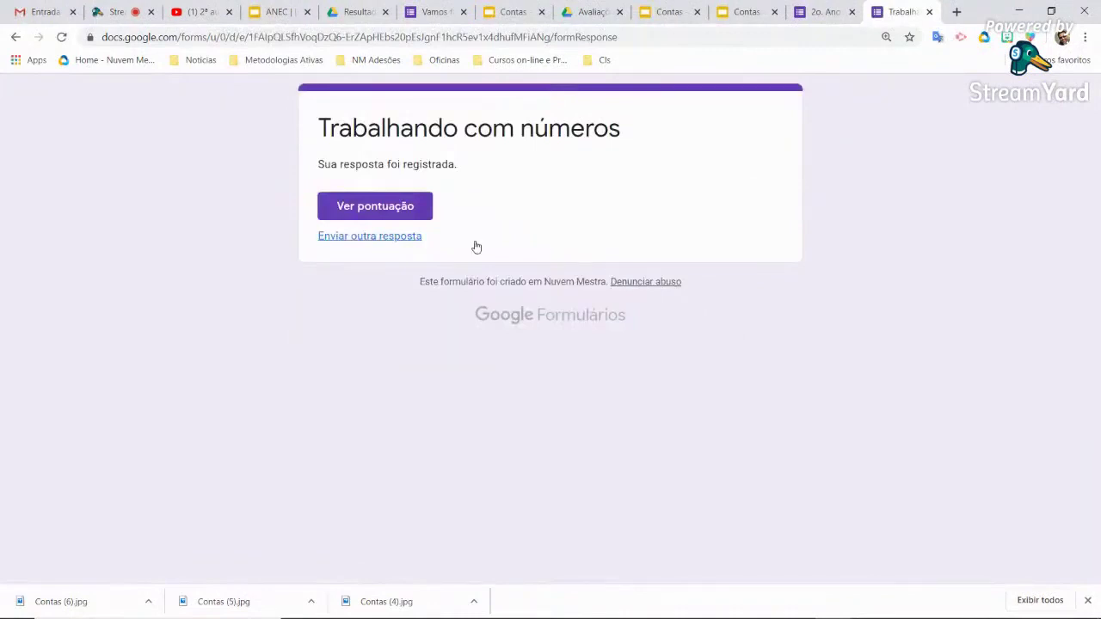
Check the response's 5/10 score, then close the score page
{"action": "left_click", "coordinate": [401, 214]}
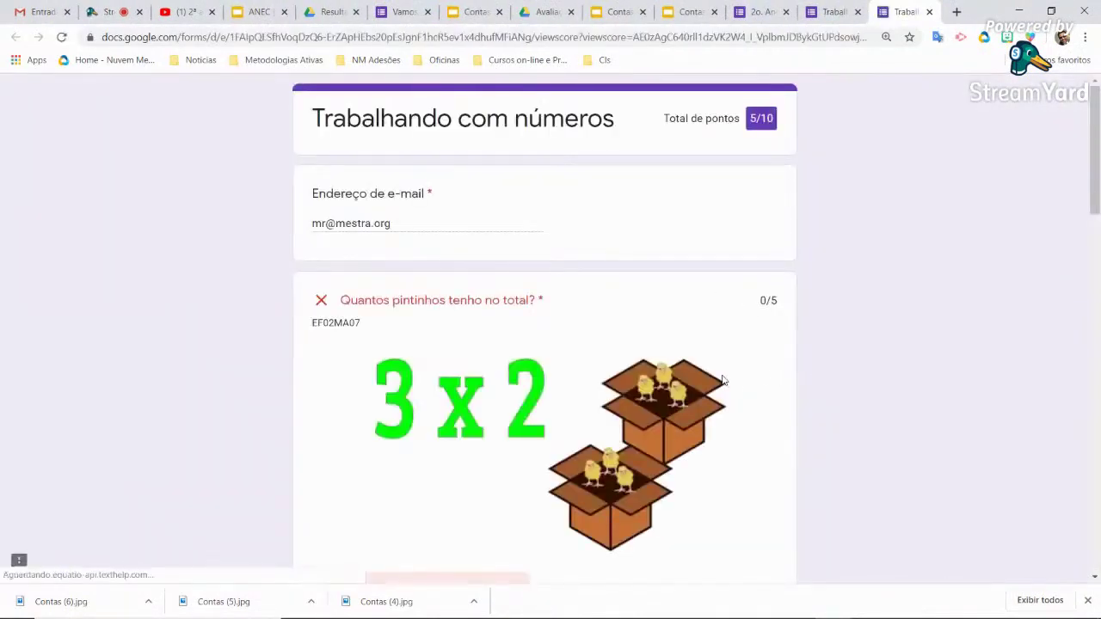
{"action": "scroll", "coordinate": [722, 381], "scroll_direction": "down", "scroll_amount": 3}
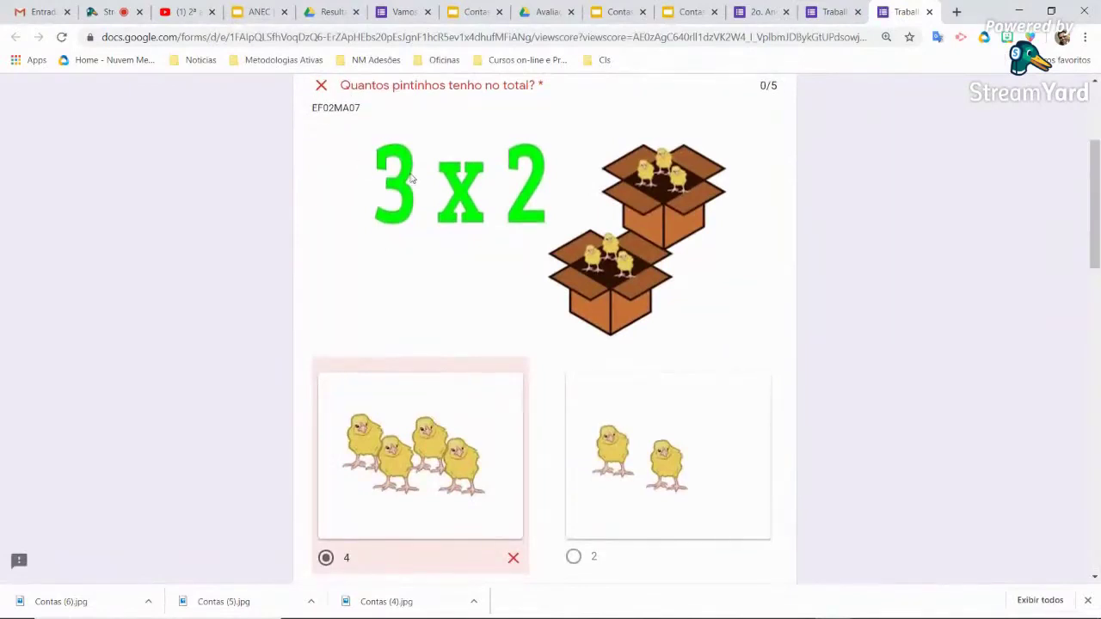
{"action": "scroll", "coordinate": [411, 179], "scroll_direction": "down", "scroll_amount": 9}
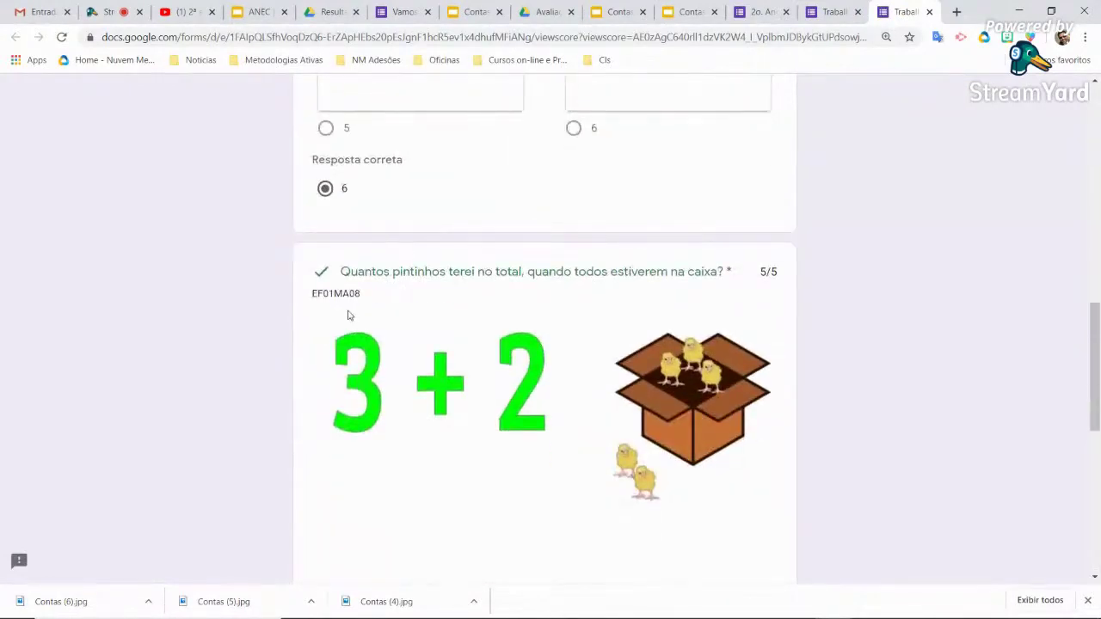
{"action": "scroll", "coordinate": [348, 316], "scroll_direction": "down", "scroll_amount": 3}
{"action": "scroll", "coordinate": [481, 246], "scroll_direction": "down", "scroll_amount": 1}
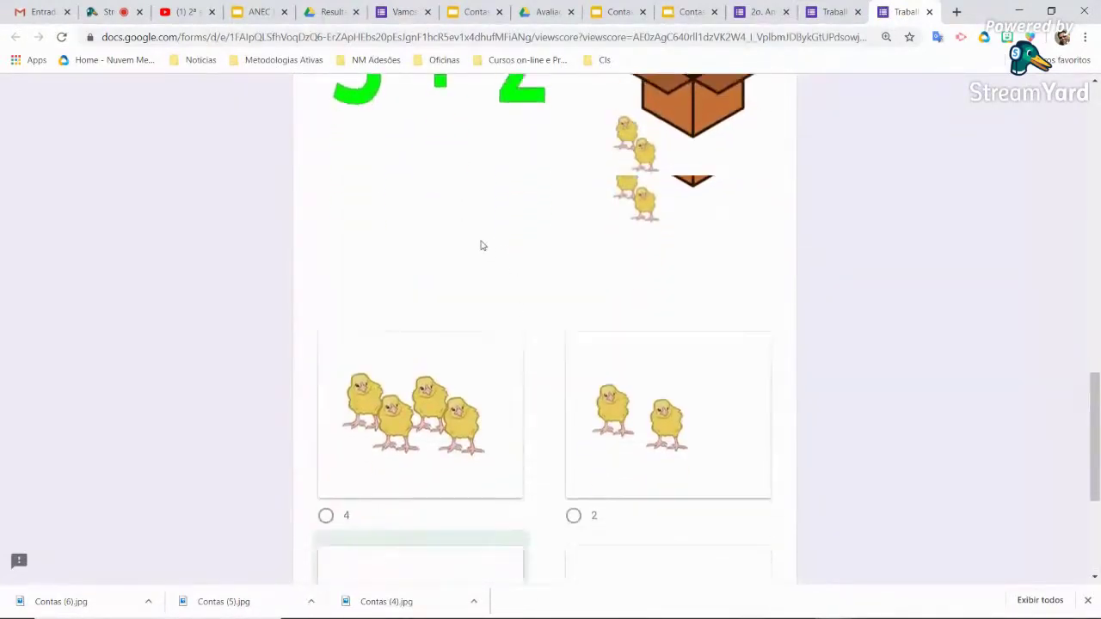
{"action": "scroll", "coordinate": [481, 246], "scroll_direction": "down", "scroll_amount": 4}
{"action": "scroll", "coordinate": [476, 406], "scroll_direction": "up", "scroll_amount": 4}
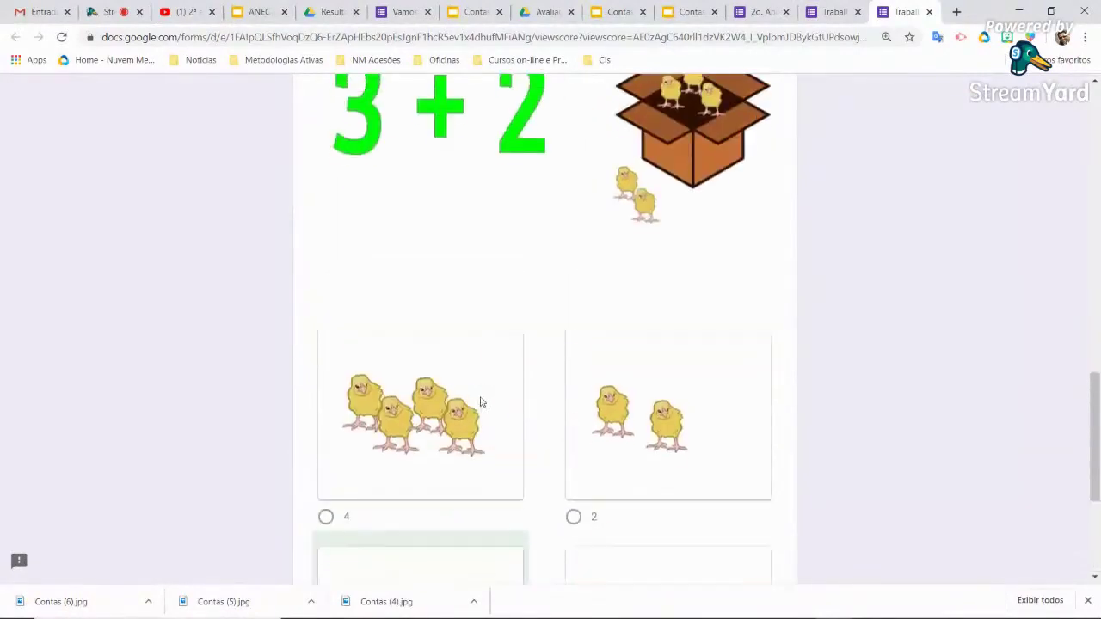
{"action": "scroll", "coordinate": [481, 402], "scroll_direction": "up", "scroll_amount": 15}
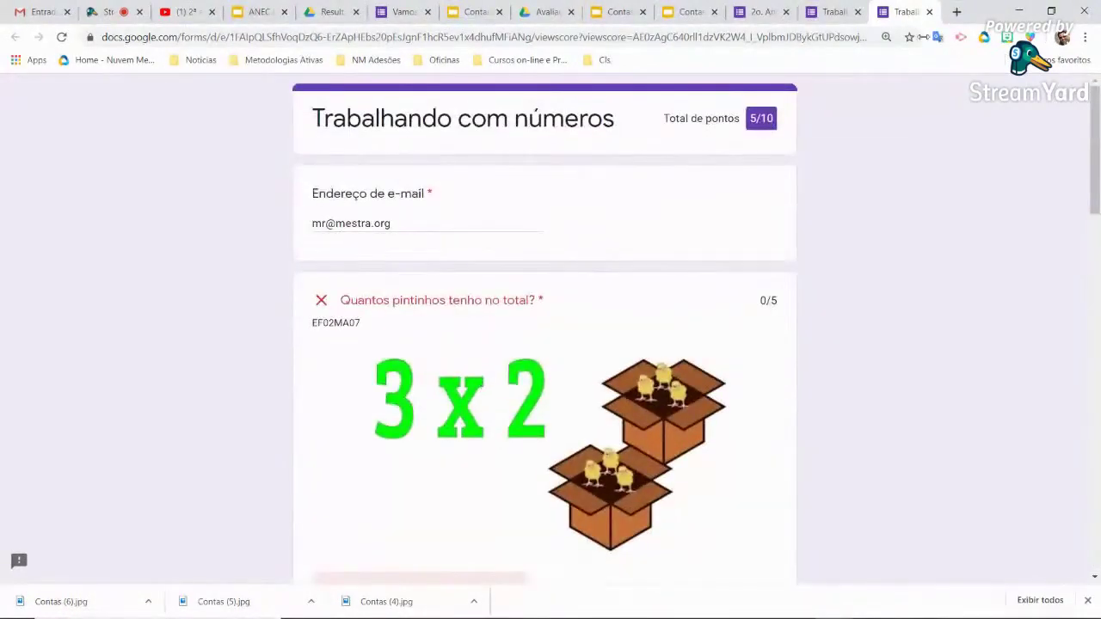
{"action": "left_click", "coordinate": [929, 12]}
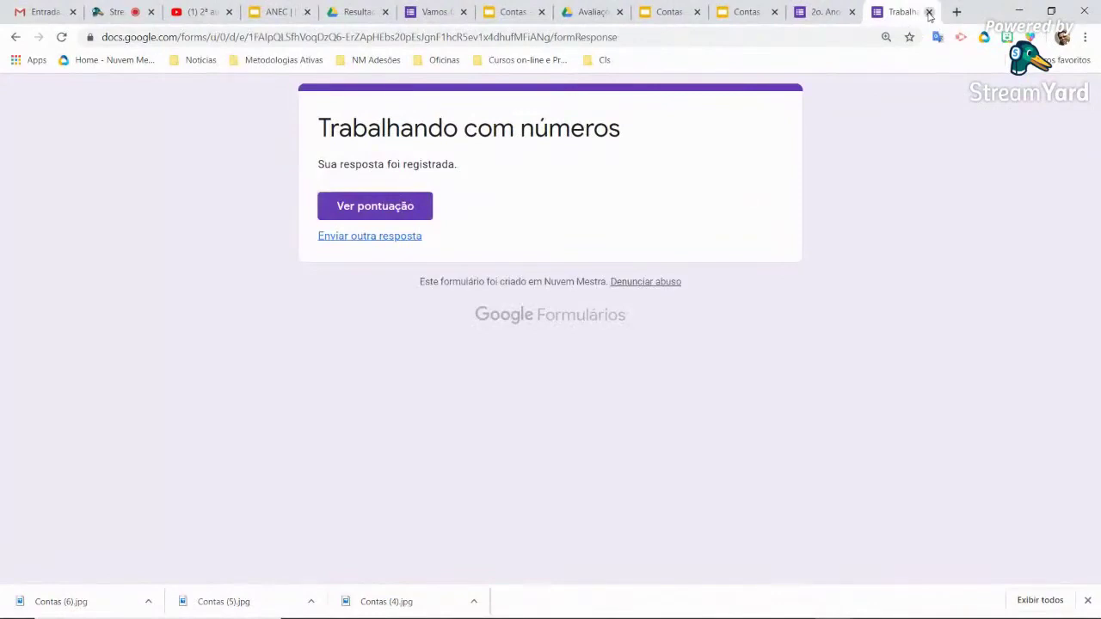
Turn off Coletar endereços de e-mail in Settings and confirm the preview no longer asks for e-mail
{"action": "left_click", "coordinate": [929, 12]}
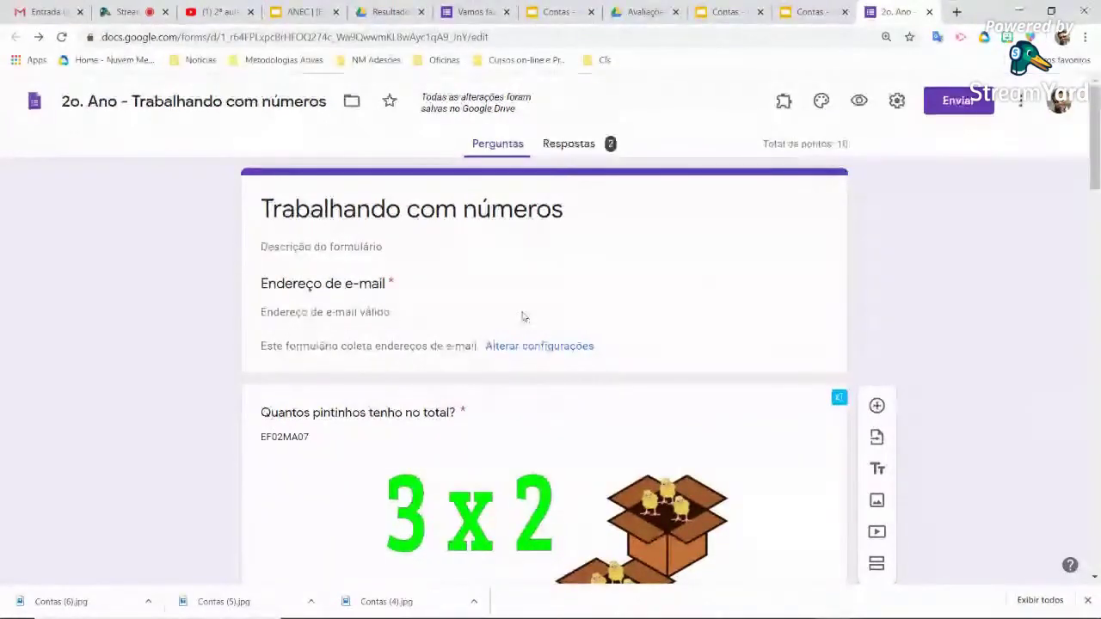
{"action": "left_click", "coordinate": [898, 102]}
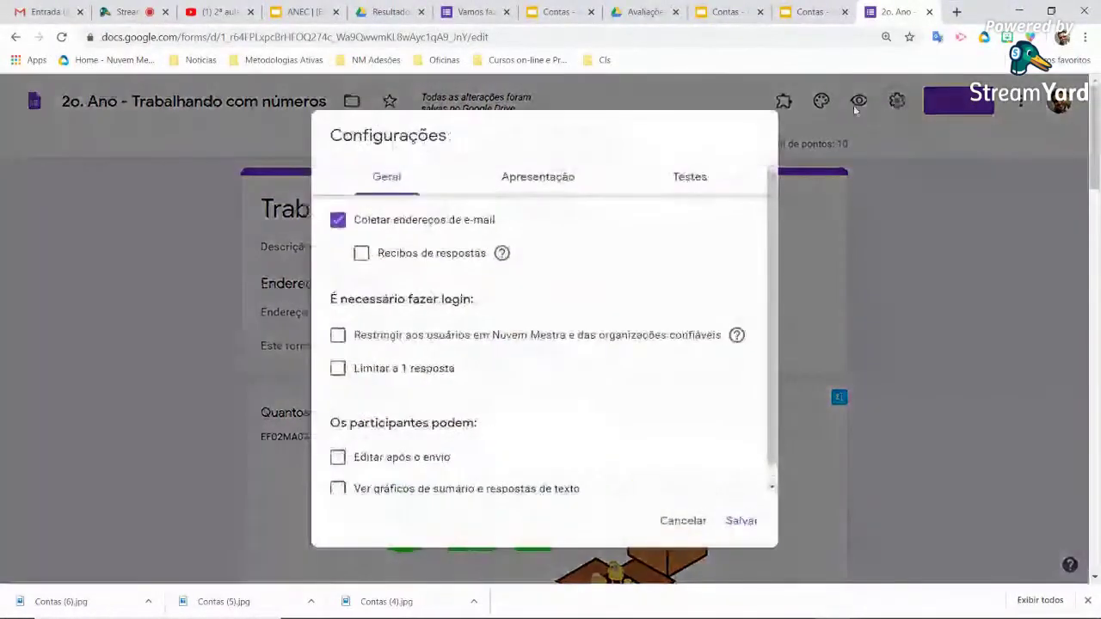
{"action": "left_click", "coordinate": [733, 517]}
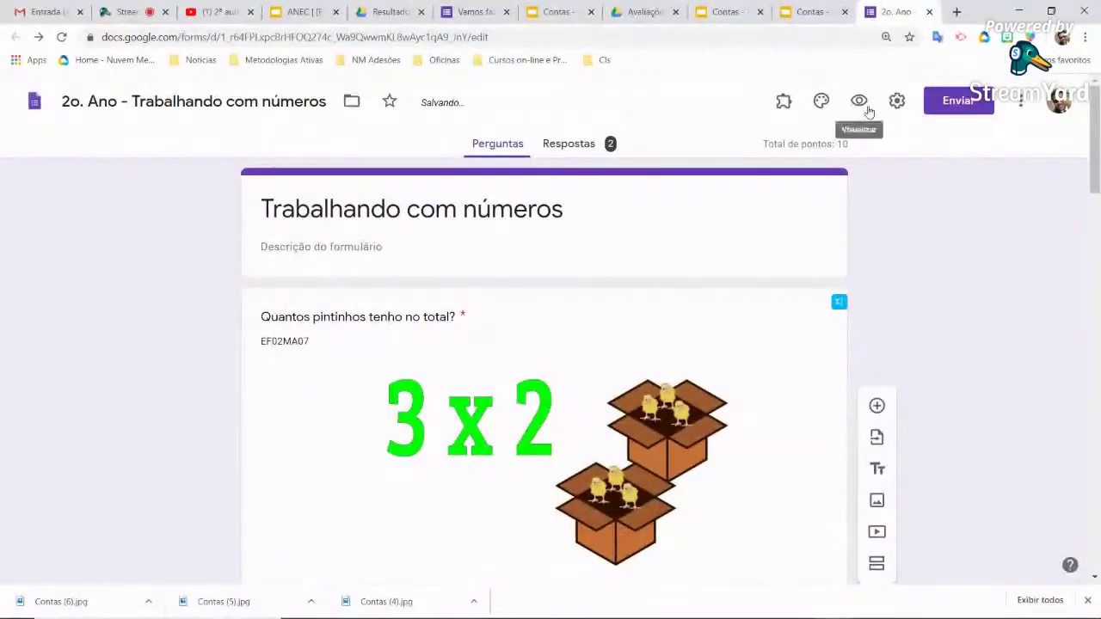
{"action": "left_click", "coordinate": [859, 101]}
{"action": "scroll", "coordinate": [603, 295], "scroll_direction": "down", "scroll_amount": 6}
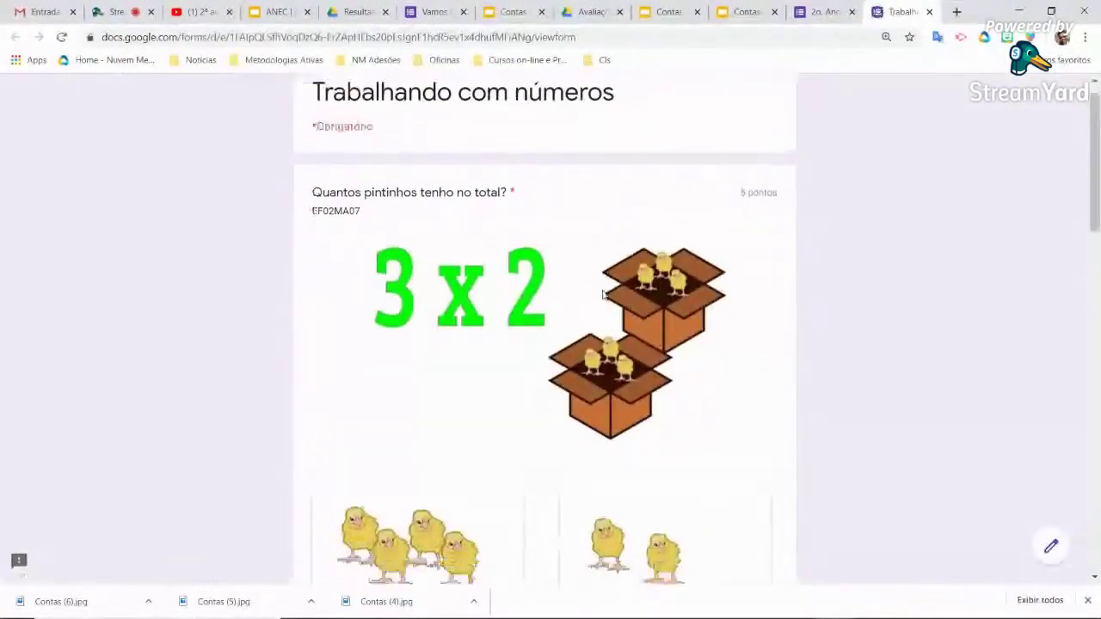
{"action": "scroll", "coordinate": [603, 295], "scroll_direction": "down", "scroll_amount": 10}
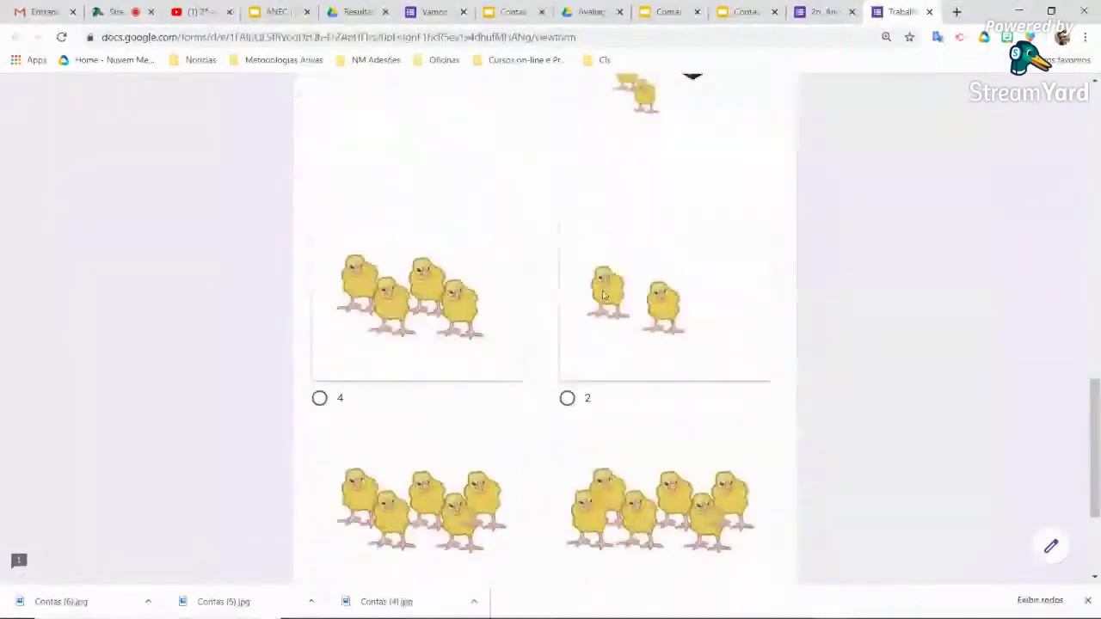
{"action": "scroll", "coordinate": [603, 295], "scroll_direction": "up", "scroll_amount": 15}
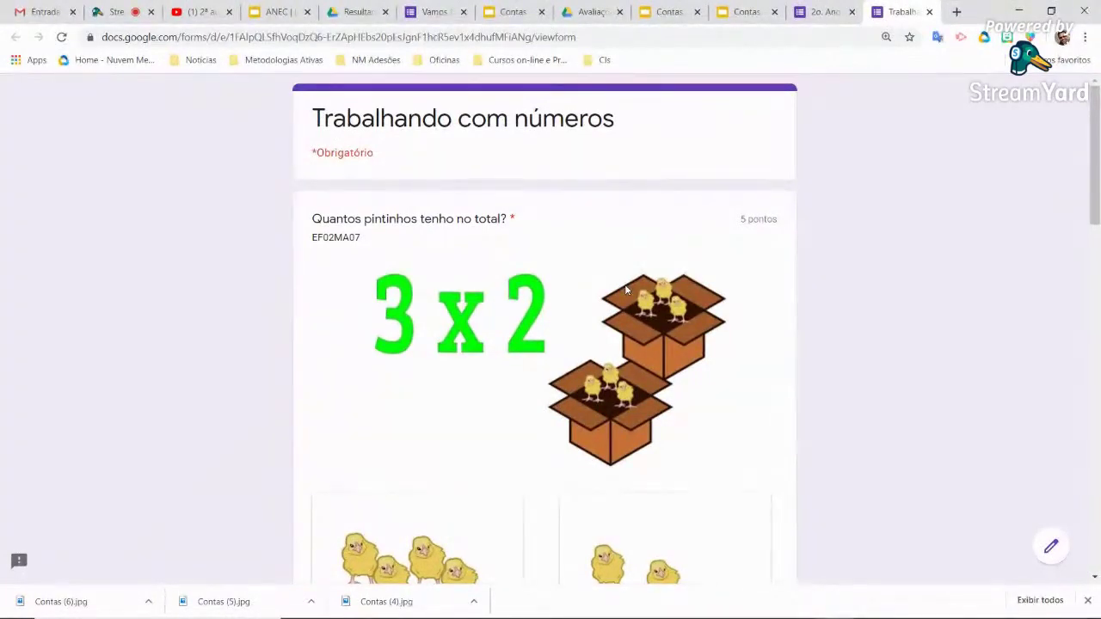
{"action": "left_click", "coordinate": [930, 12]}
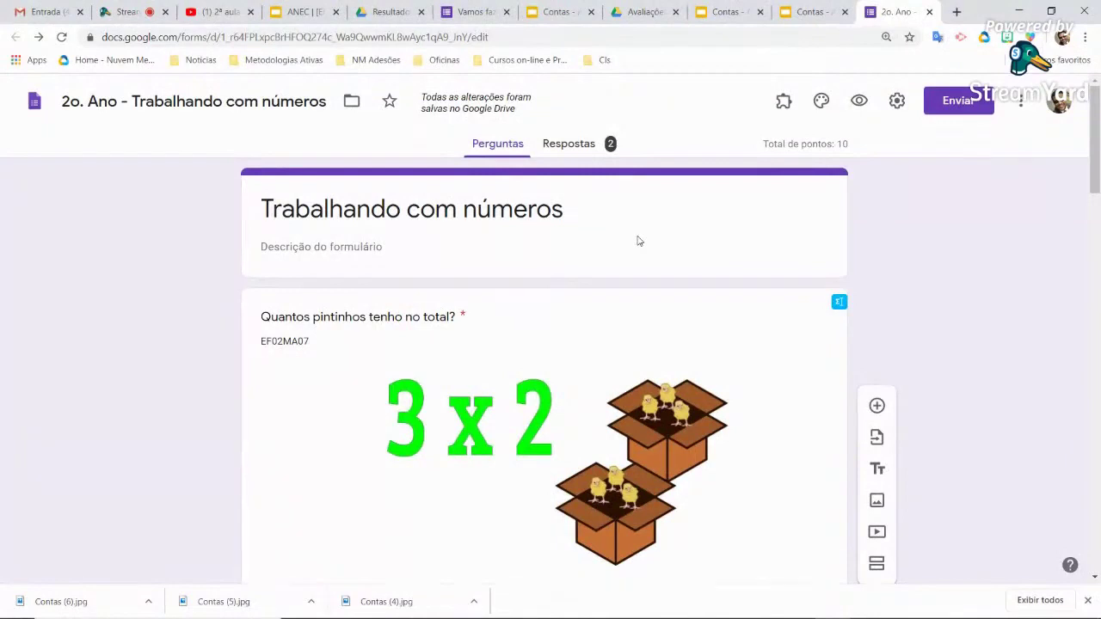
Add a new question below the form header titled 'Qual é o nome da criança?'
{"action": "left_click", "coordinate": [433, 246]}
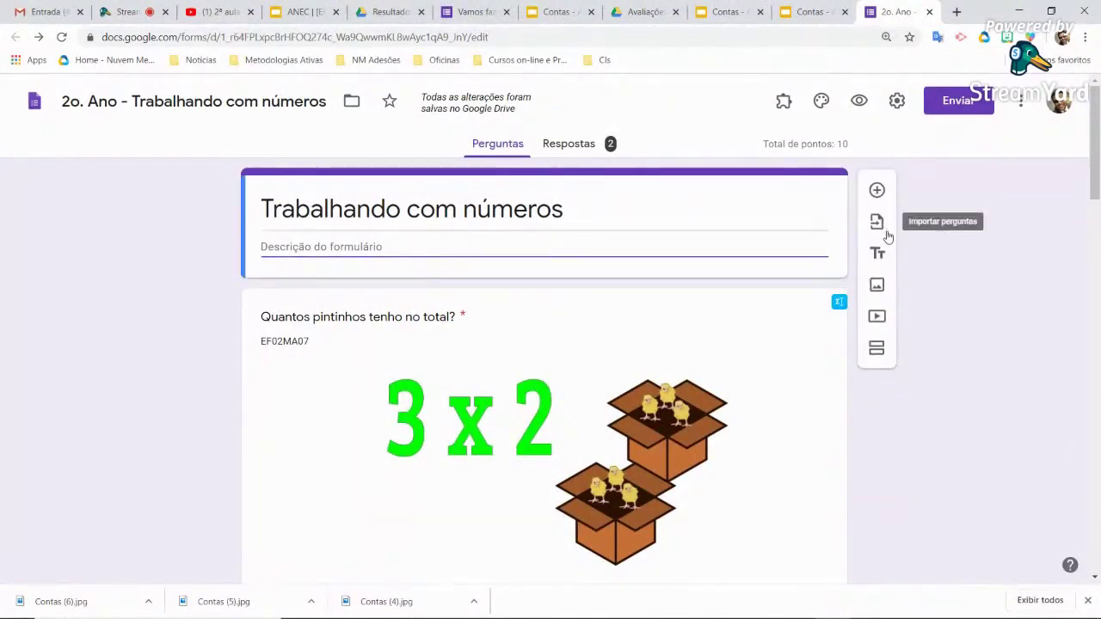
{"action": "left_click", "coordinate": [877, 191]}
{"action": "type", "text": "Qual"}
{"action": "type", "text": "é o "}
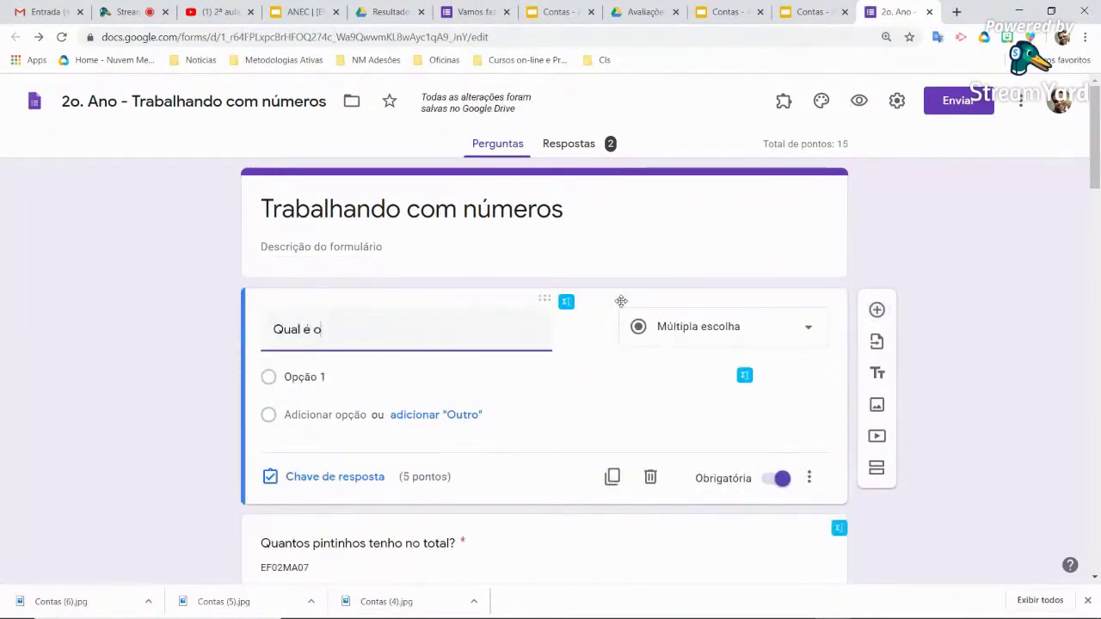
{"action": "type", "text": "nome da c"}
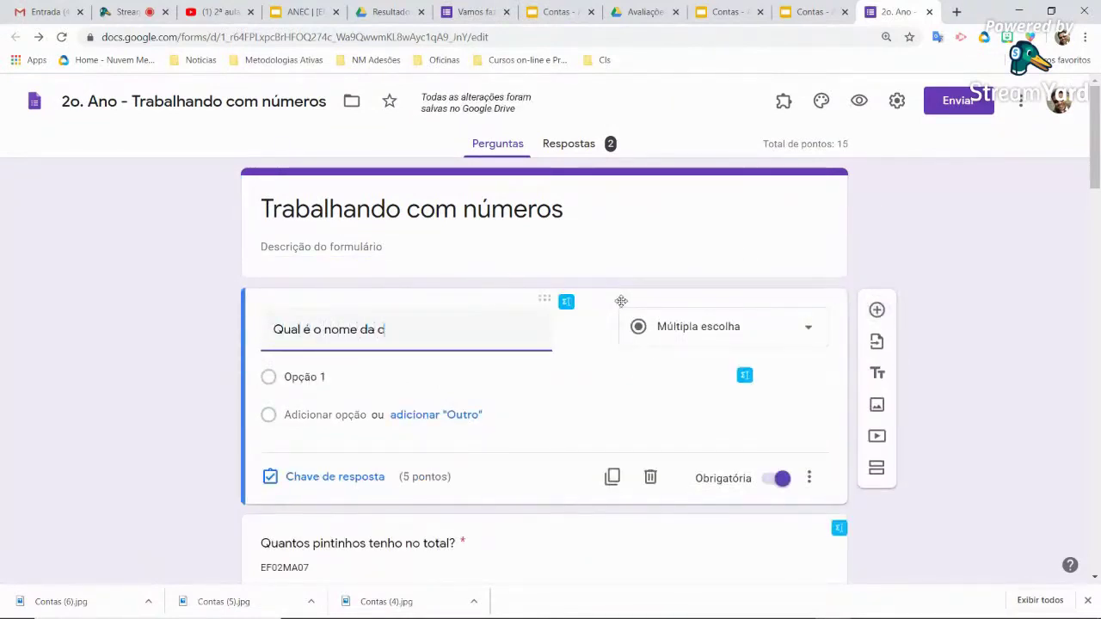
{"action": "type", "text": "riança?"}
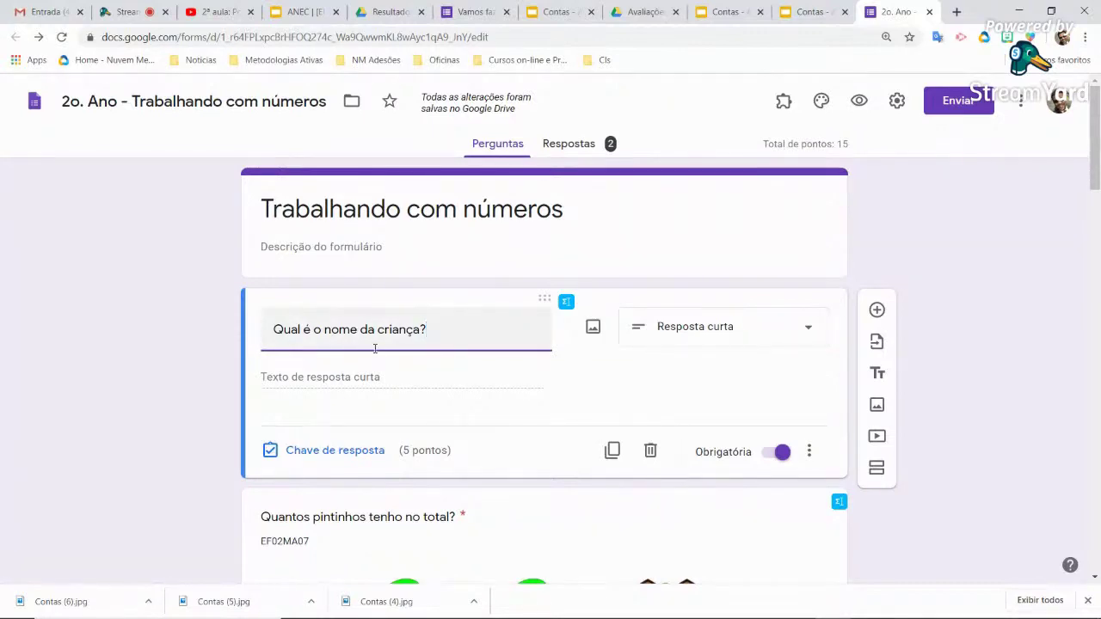
Make the question a dropdown with choices Joaozinho, Mariazinha, Helena and Enzo
{"action": "left_click", "coordinate": [782, 335]}
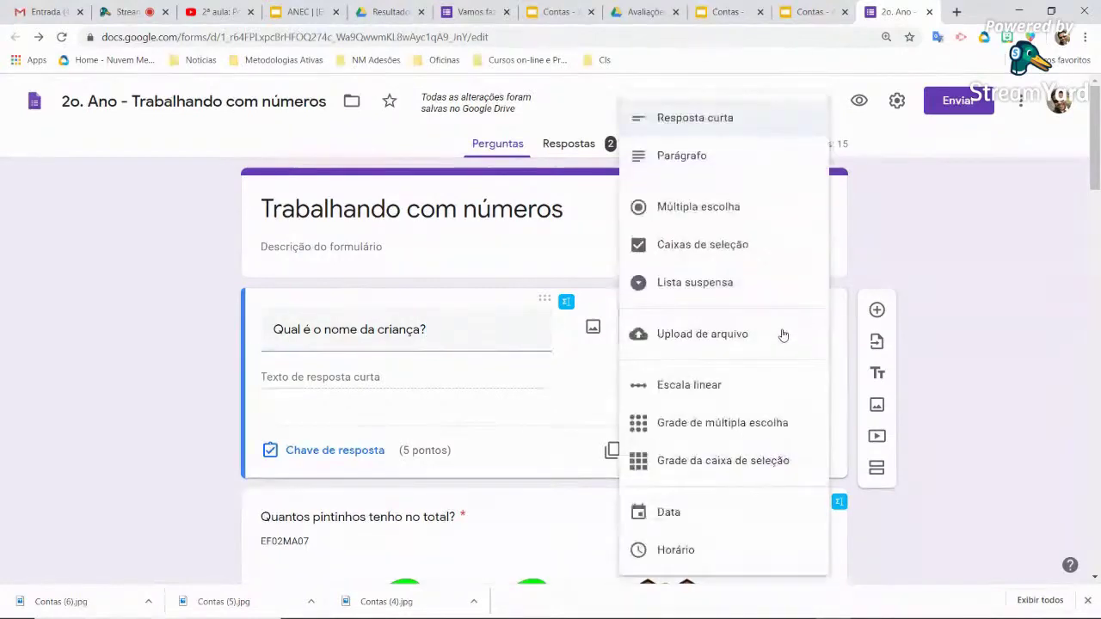
{"action": "left_click", "coordinate": [689, 289]}
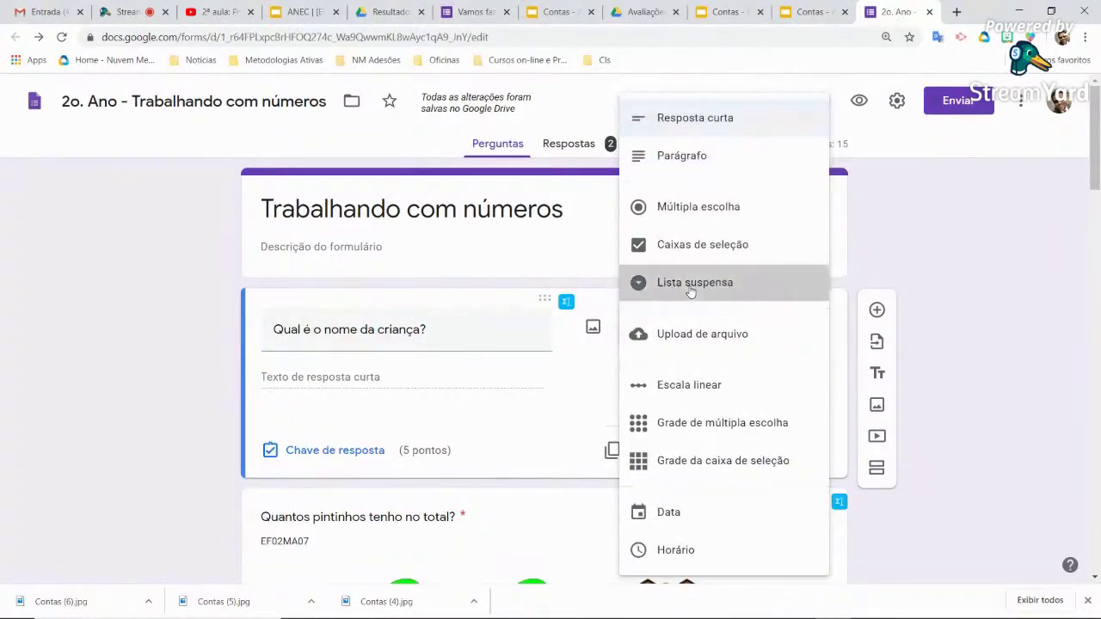
{"action": "left_click", "coordinate": [361, 381]}
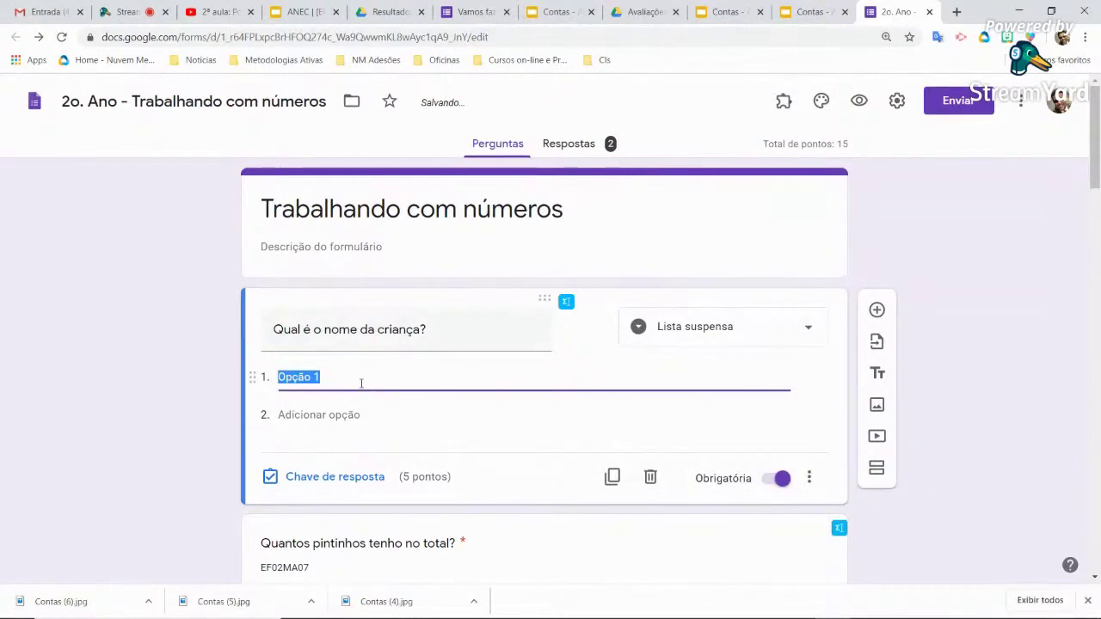
{"action": "type", "text": "Joa"}
{"action": "type", "text": "ozinho"}
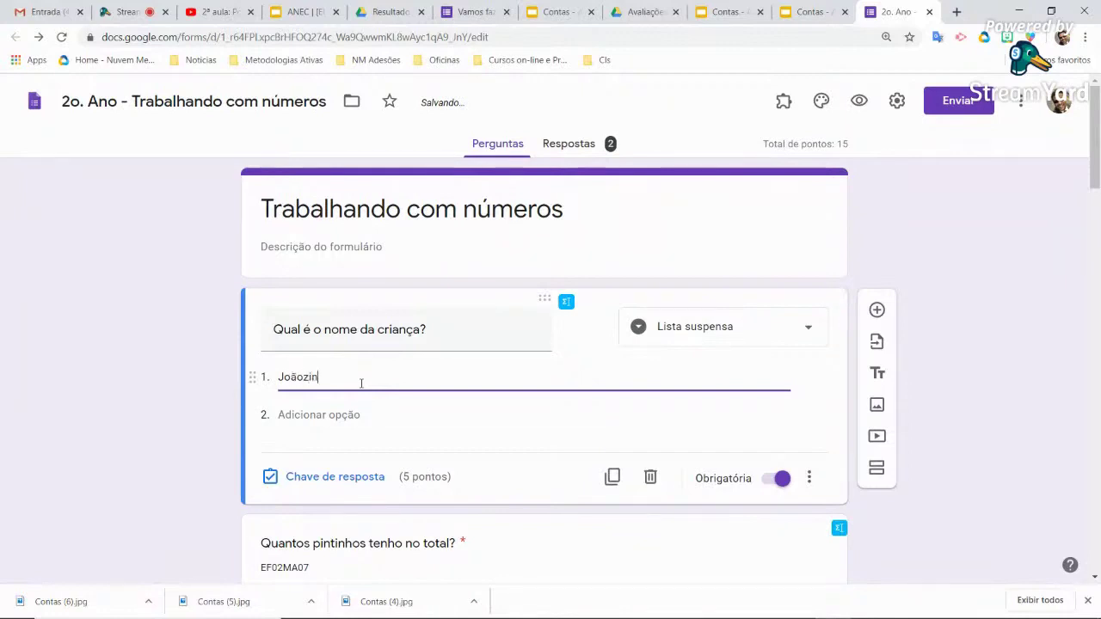
{"action": "left_click", "coordinate": [320, 415]}
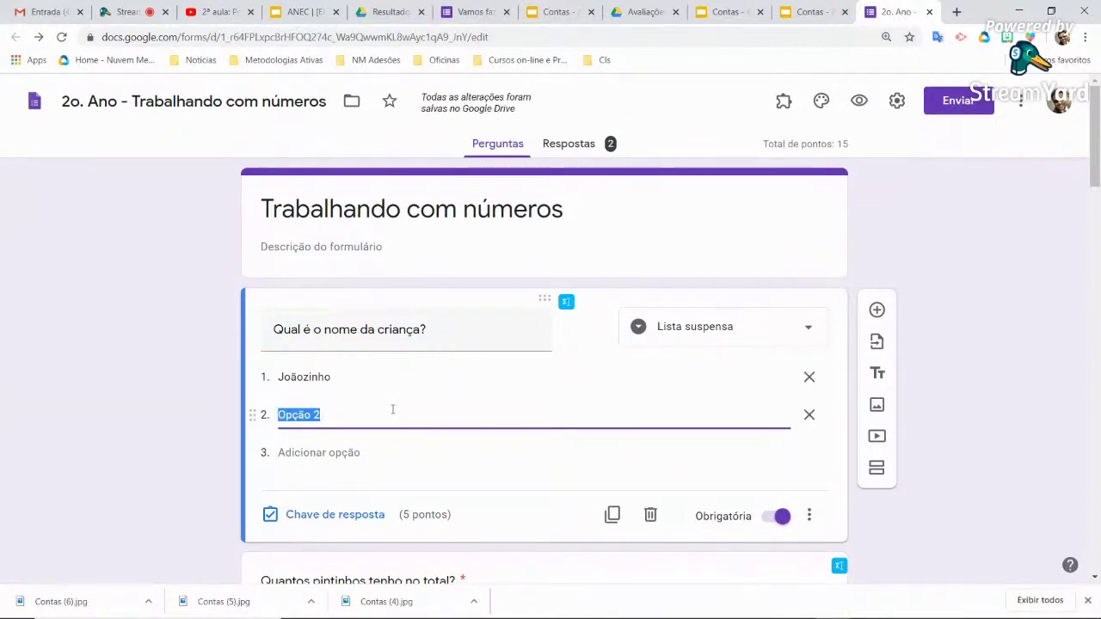
{"action": "type", "text": "Mariazinha"}
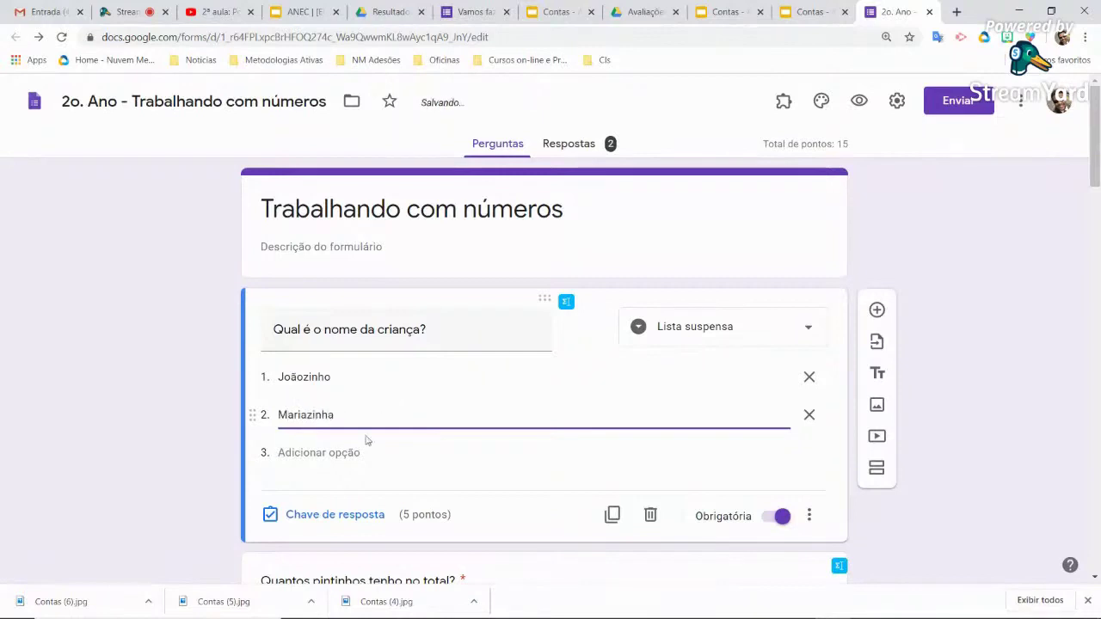
{"action": "left_click", "coordinate": [352, 453]}
{"action": "type", "text": "Helena"}
{"action": "left_click", "coordinate": [307, 490]}
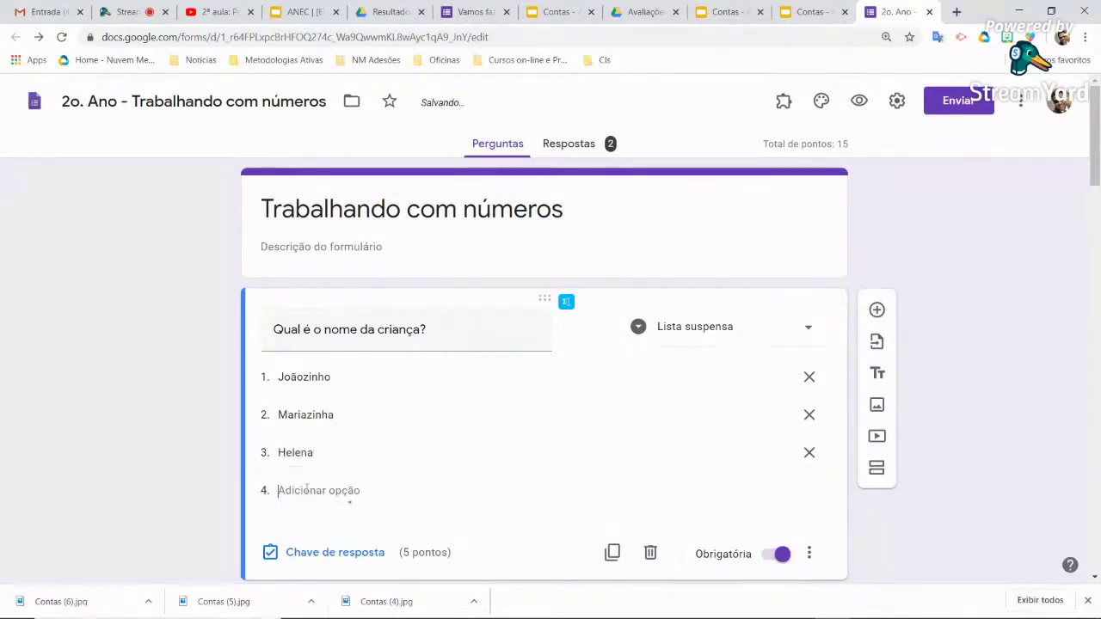
{"action": "type", "text": "Enzo"}
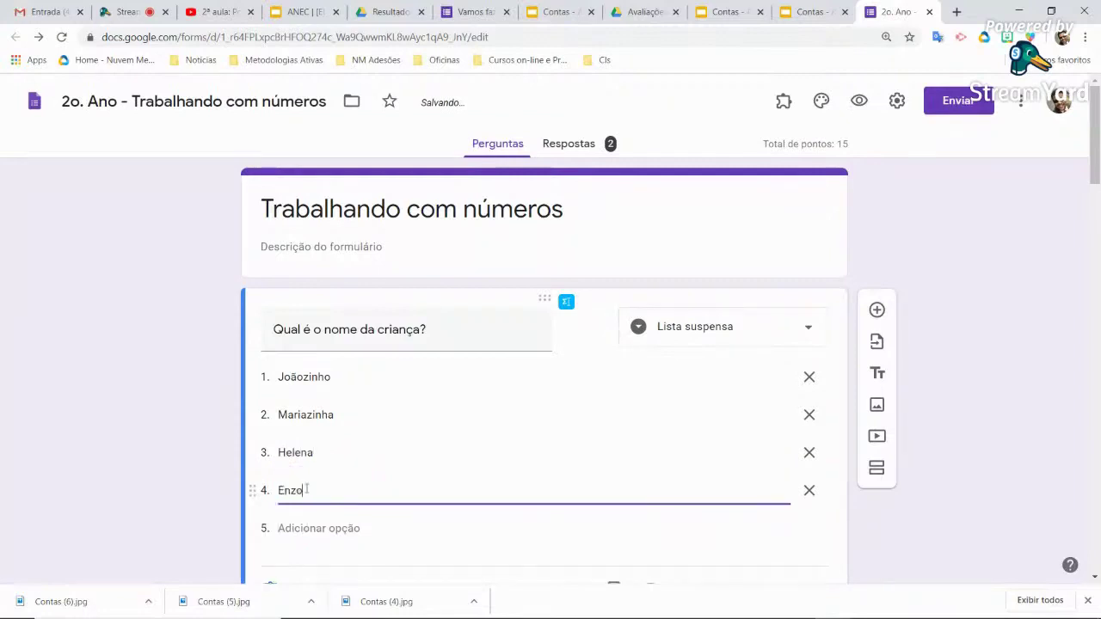
{"action": "scroll", "coordinate": [329, 451], "scroll_direction": "down", "scroll_amount": 2}
{"action": "left_click", "coordinate": [320, 384]}
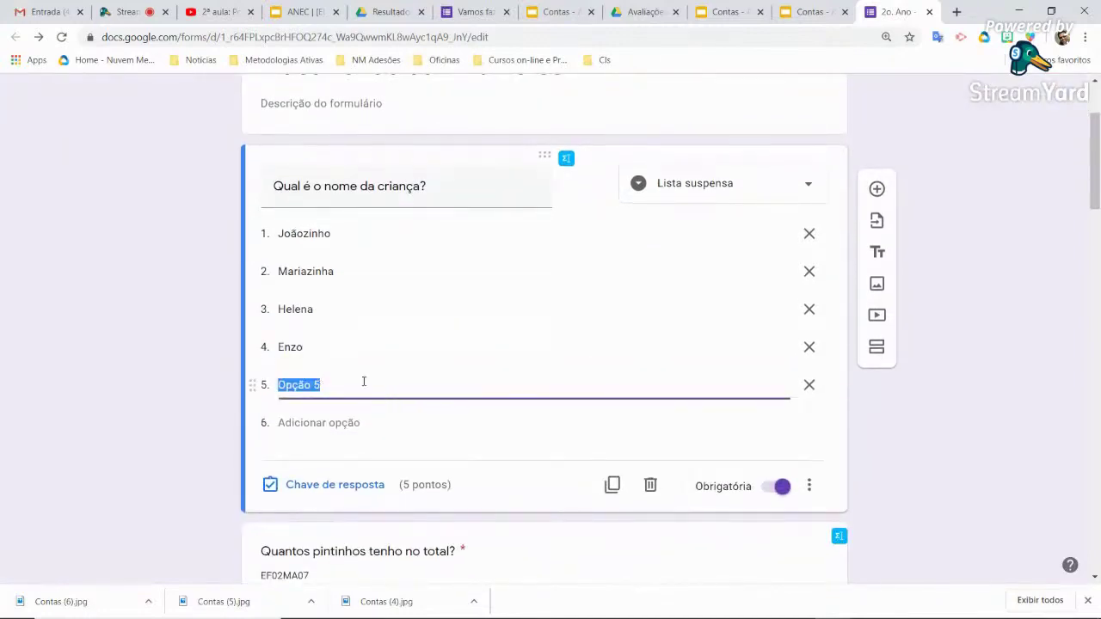
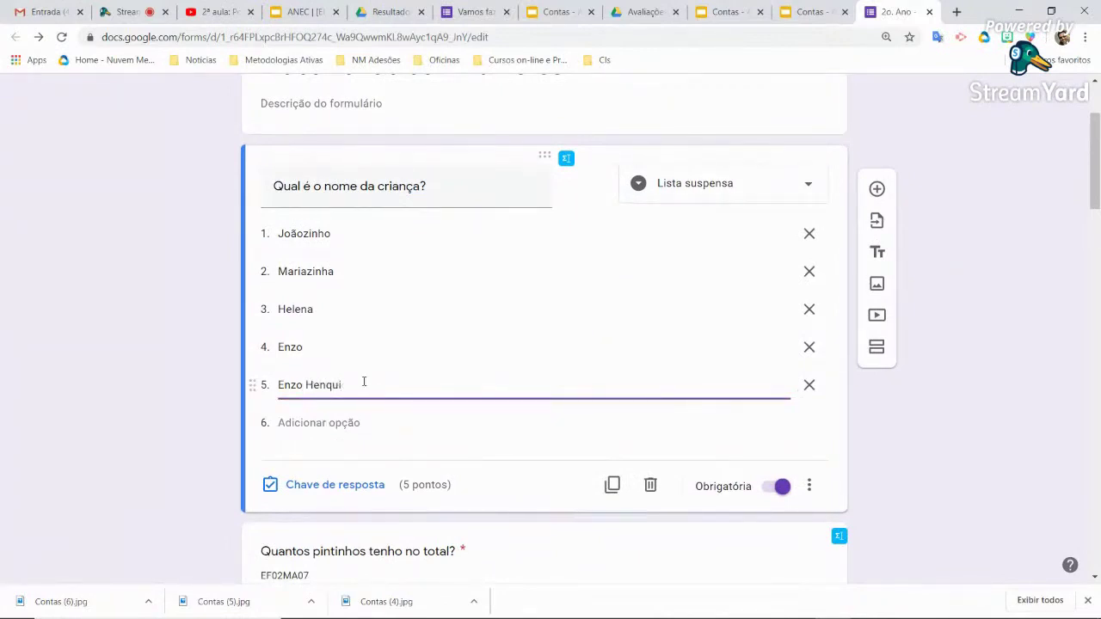
{"action": "left_click", "coordinate": [365, 352]}
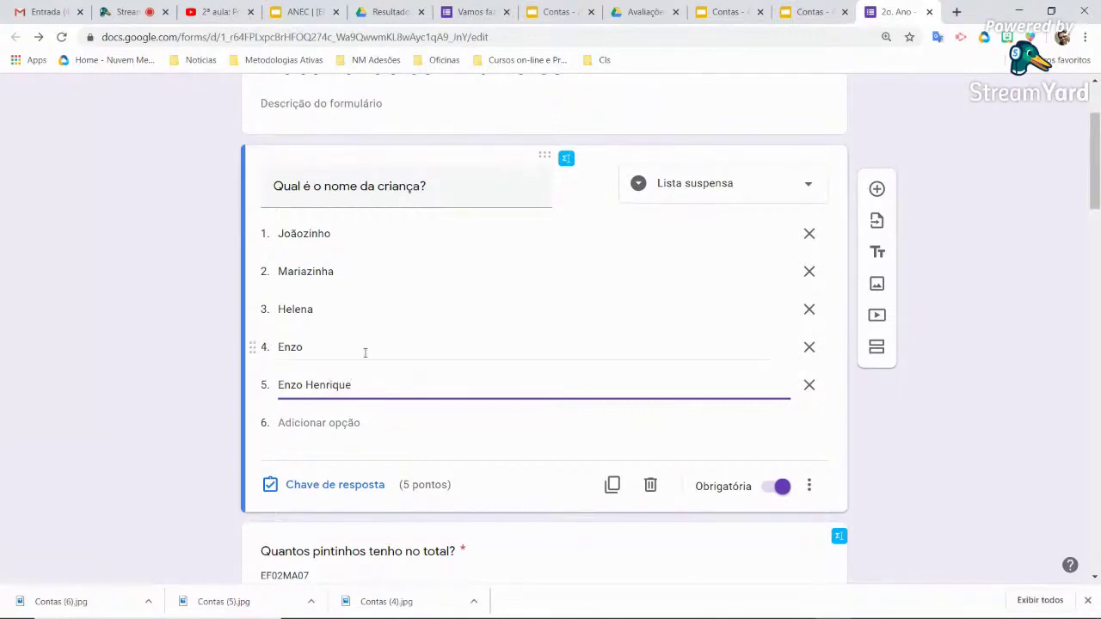
{"action": "scroll", "coordinate": [366, 353], "scroll_direction": "up", "scroll_amount": 3}
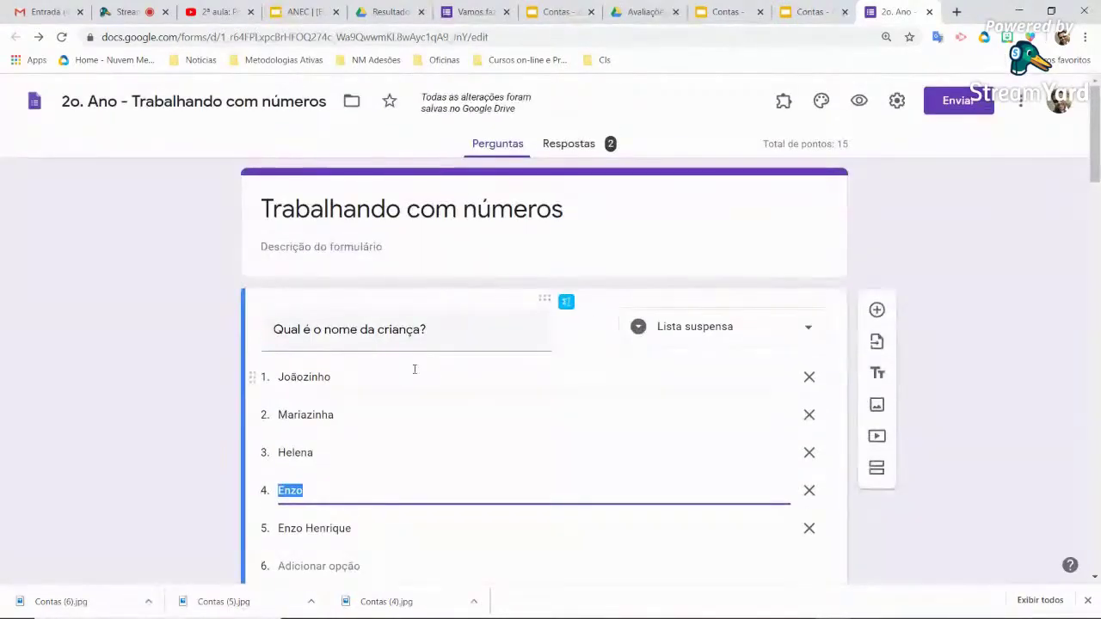
{"action": "scroll", "coordinate": [414, 369], "scroll_direction": "down", "scroll_amount": 1}
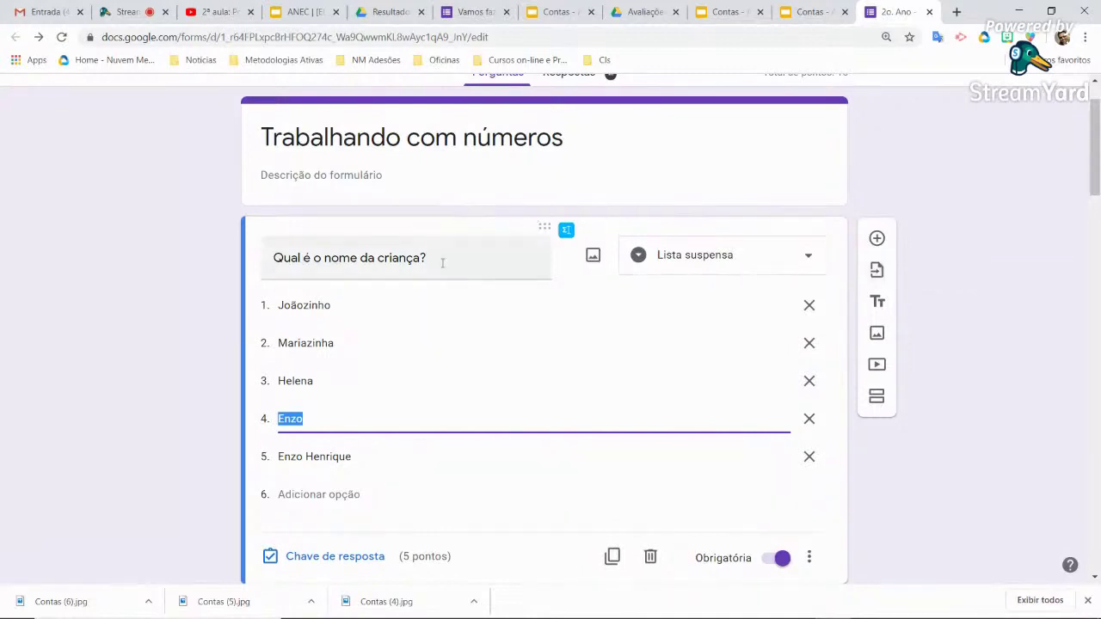
{"action": "left_click", "coordinate": [943, 186]}
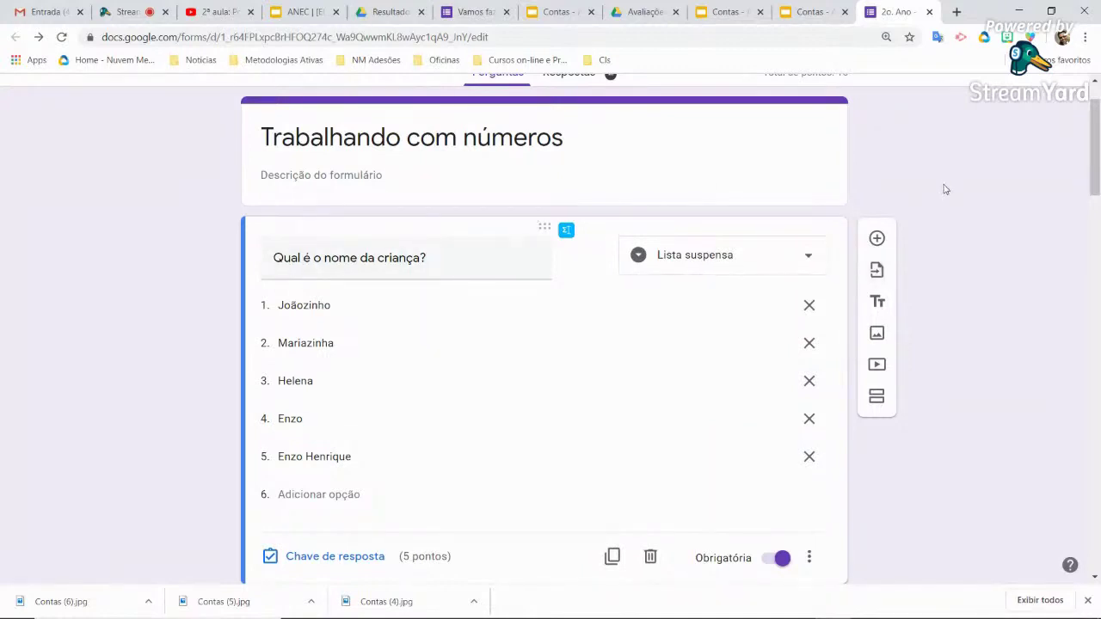
{"action": "scroll", "coordinate": [944, 186], "scroll_direction": "up", "scroll_amount": 1}
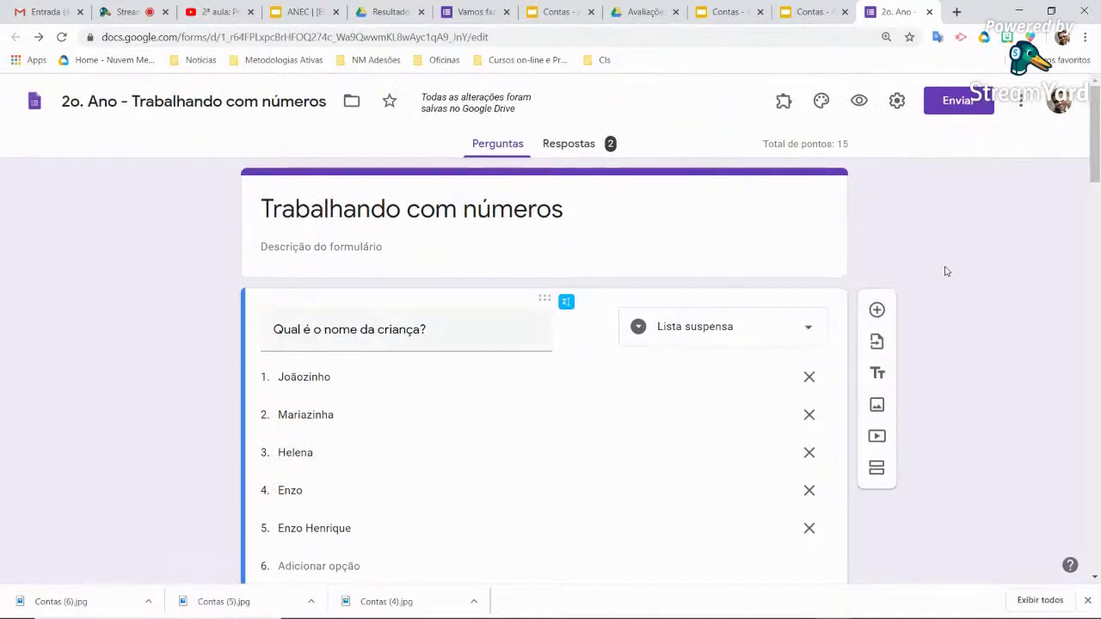
{"action": "left_click", "coordinate": [860, 101]}
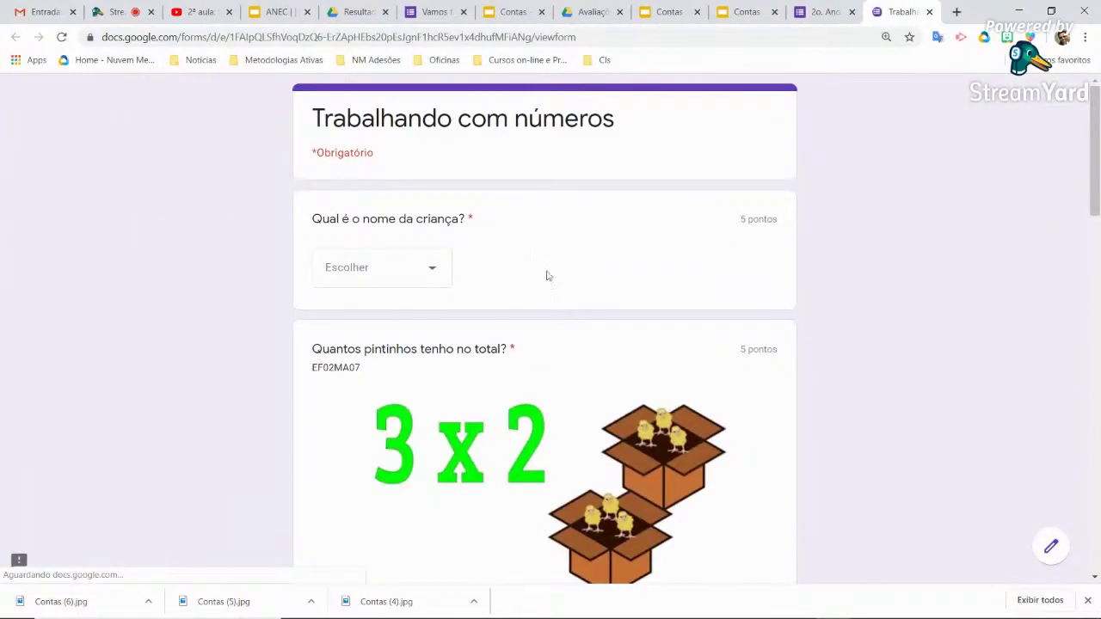
{"action": "left_click", "coordinate": [443, 275]}
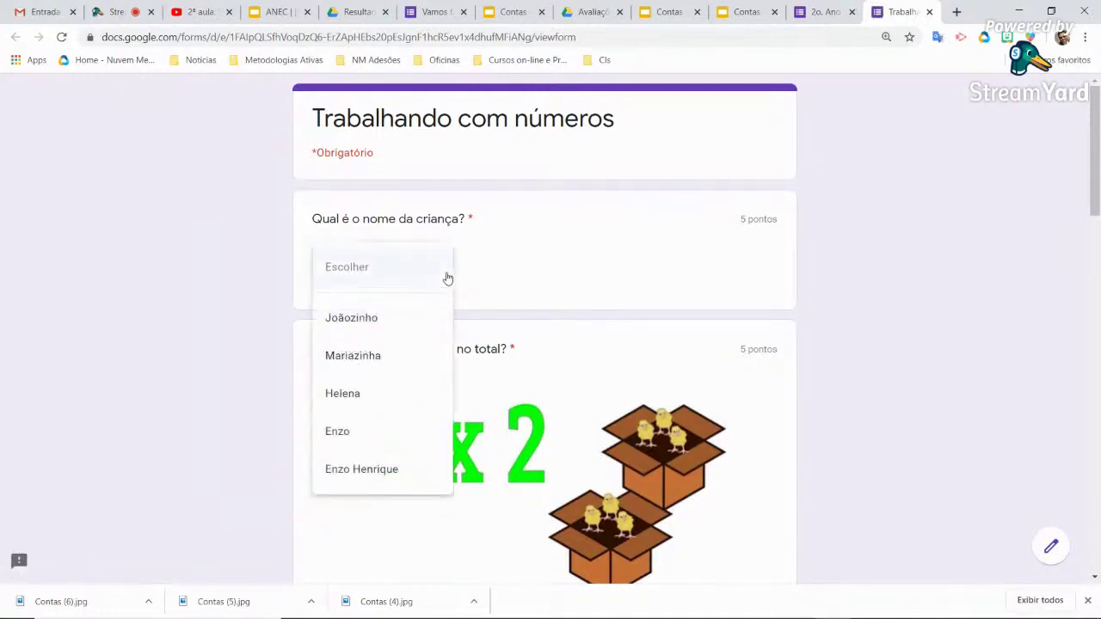
{"action": "left_click", "coordinate": [409, 365]}
{"action": "scroll", "coordinate": [536, 337], "scroll_direction": "down", "scroll_amount": 5}
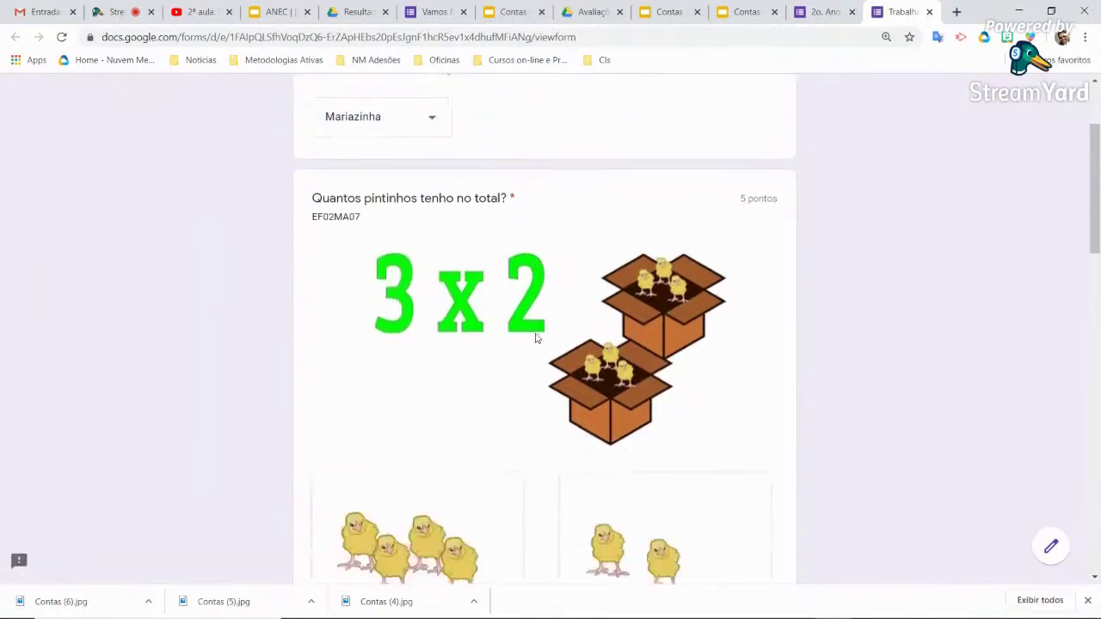
{"action": "scroll", "coordinate": [536, 329], "scroll_direction": "down", "scroll_amount": 8}
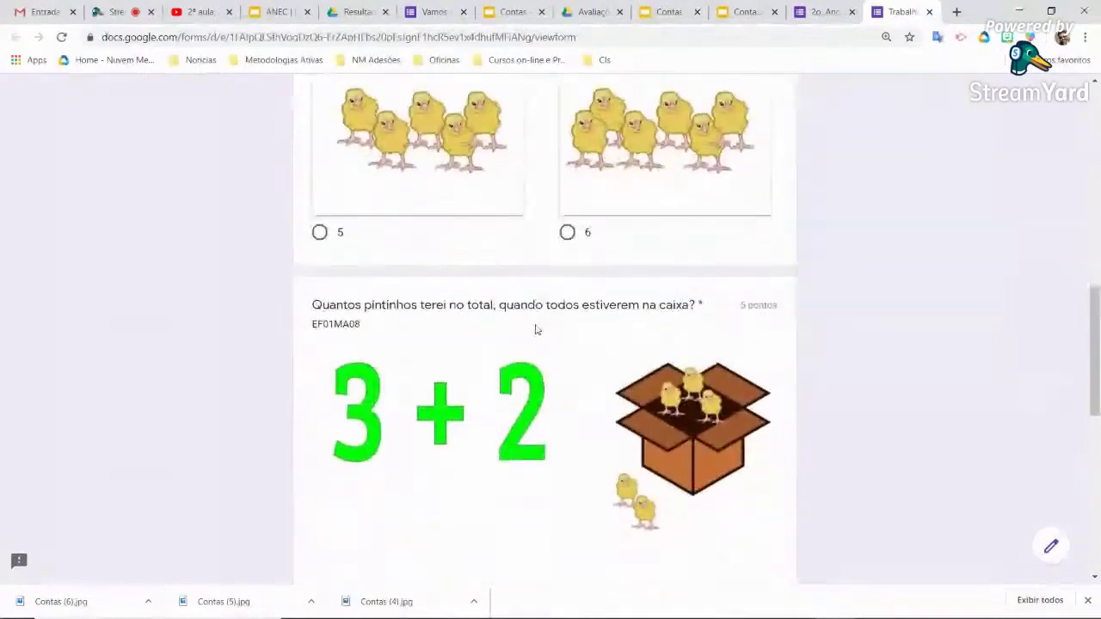
{"action": "scroll", "coordinate": [536, 330], "scroll_direction": "up", "scroll_amount": 3}
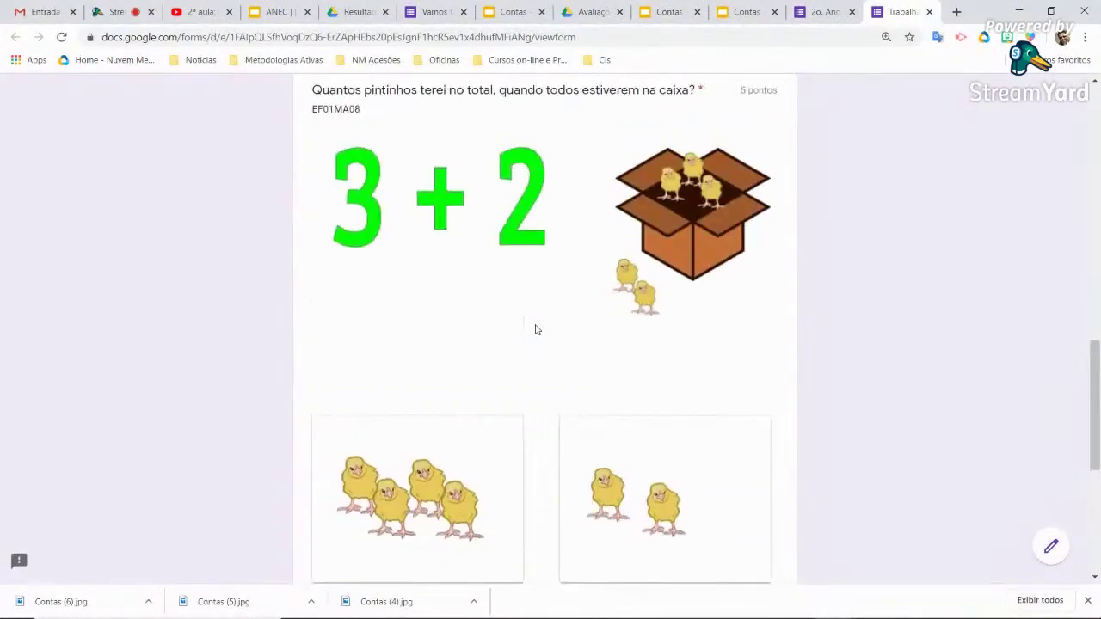
{"action": "scroll", "coordinate": [536, 327], "scroll_direction": "down", "scroll_amount": 5}
{"action": "scroll", "coordinate": [530, 345], "scroll_direction": "up", "scroll_amount": 15}
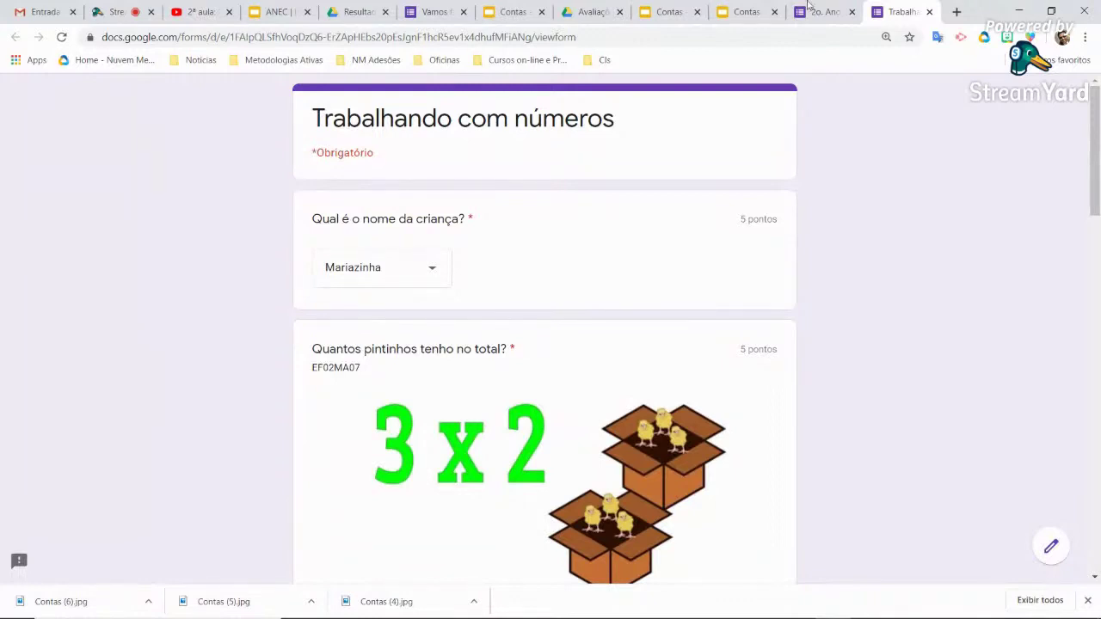
{"action": "left_click", "coordinate": [929, 12]}
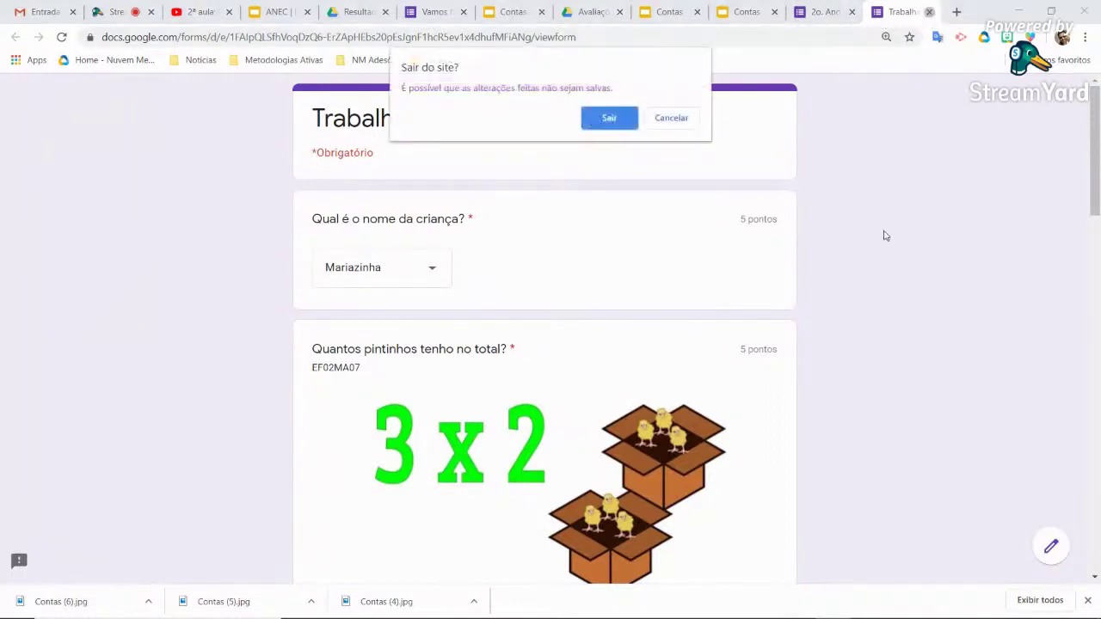
{"action": "left_click", "coordinate": [622, 123]}
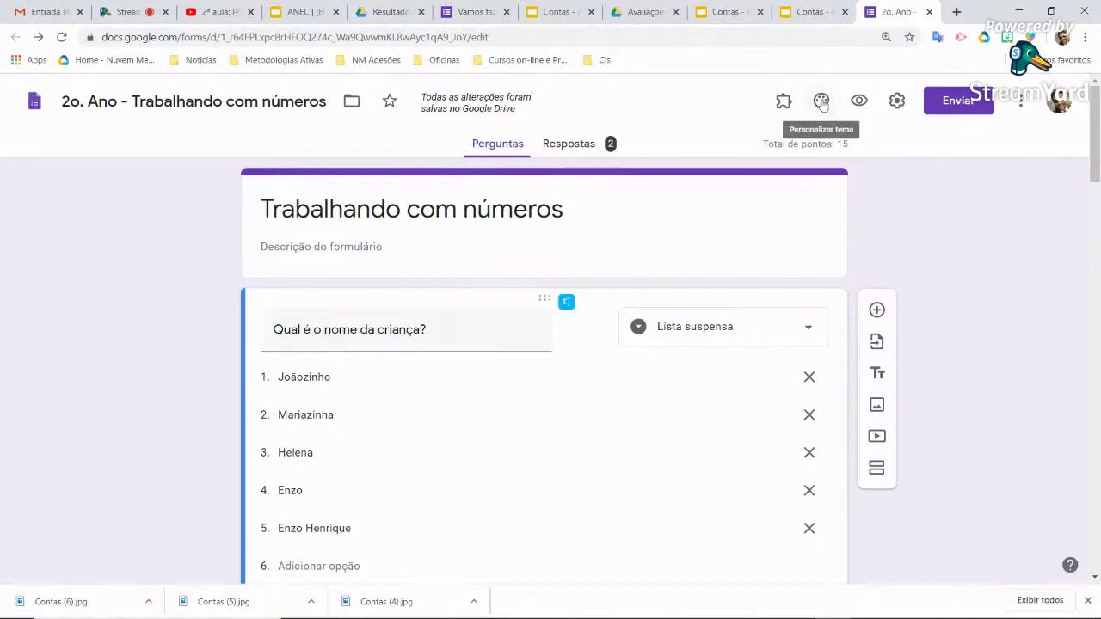
{"action": "left_click", "coordinate": [822, 101]}
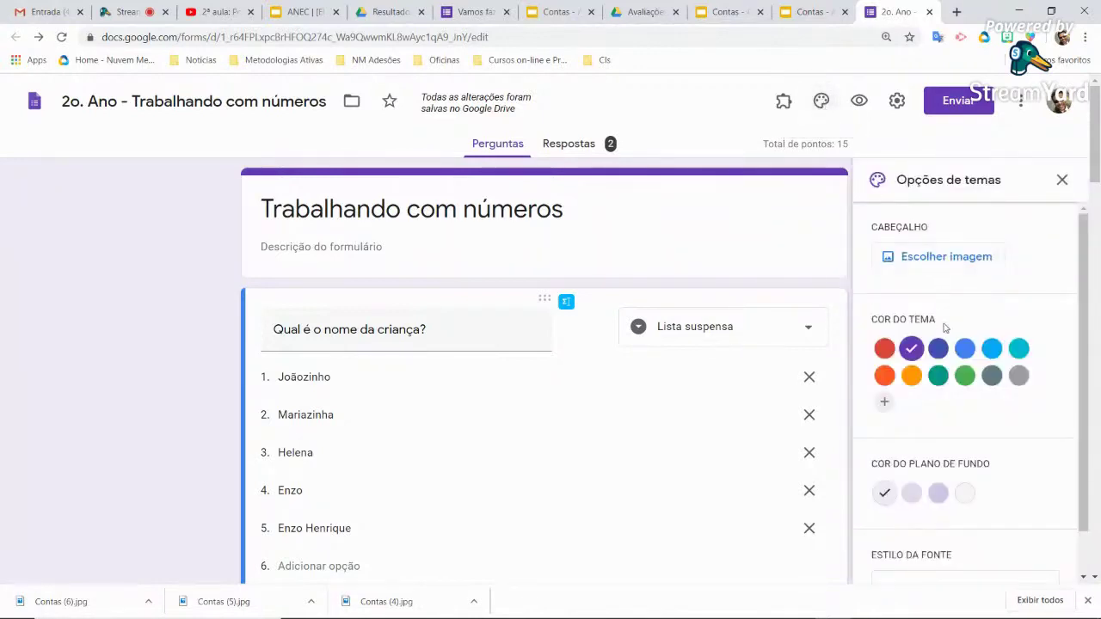
{"action": "left_click", "coordinate": [911, 376]}
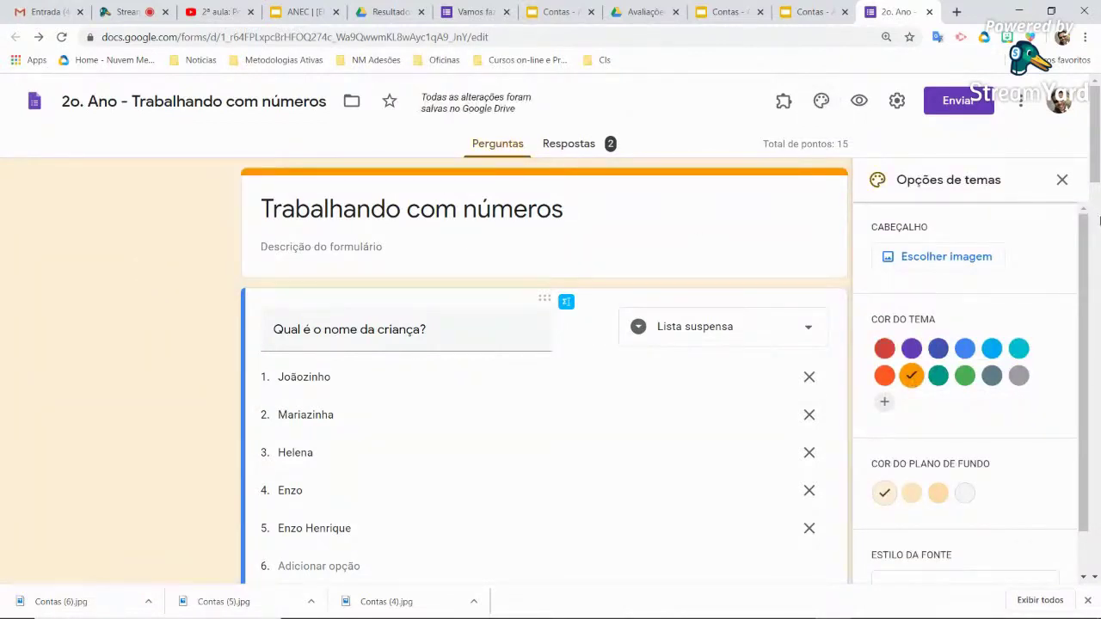
{"action": "left_click", "coordinate": [1063, 181]}
{"action": "scroll", "coordinate": [958, 298], "scroll_direction": "down", "scroll_amount": 5}
{"action": "scroll", "coordinate": [959, 299], "scroll_direction": "down", "scroll_amount": 10}
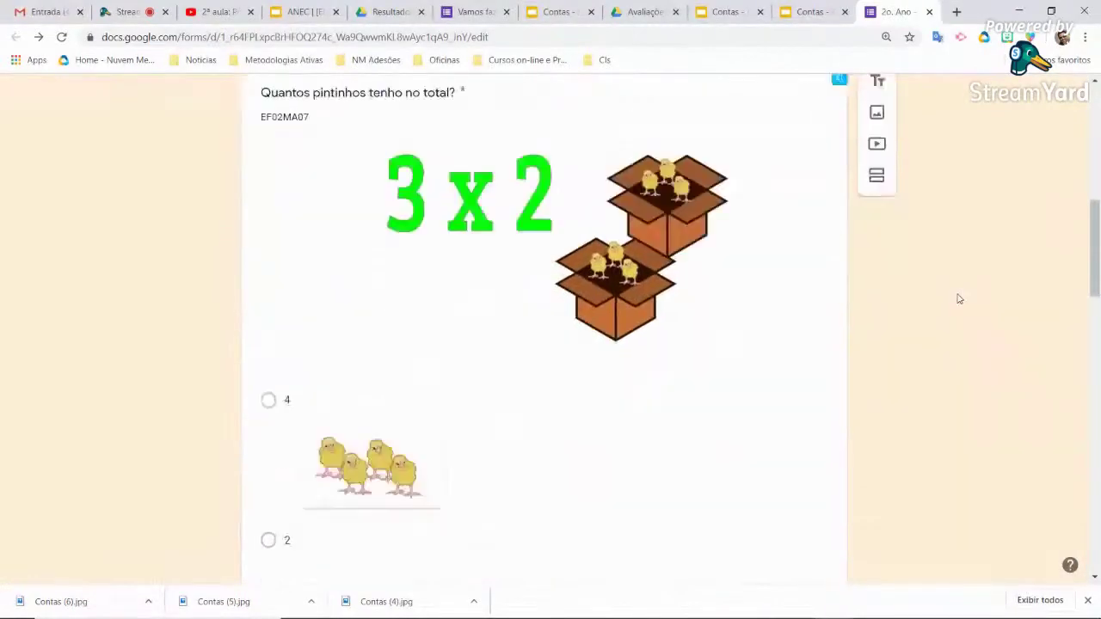
{"action": "scroll", "coordinate": [959, 298], "scroll_direction": "down", "scroll_amount": 6}
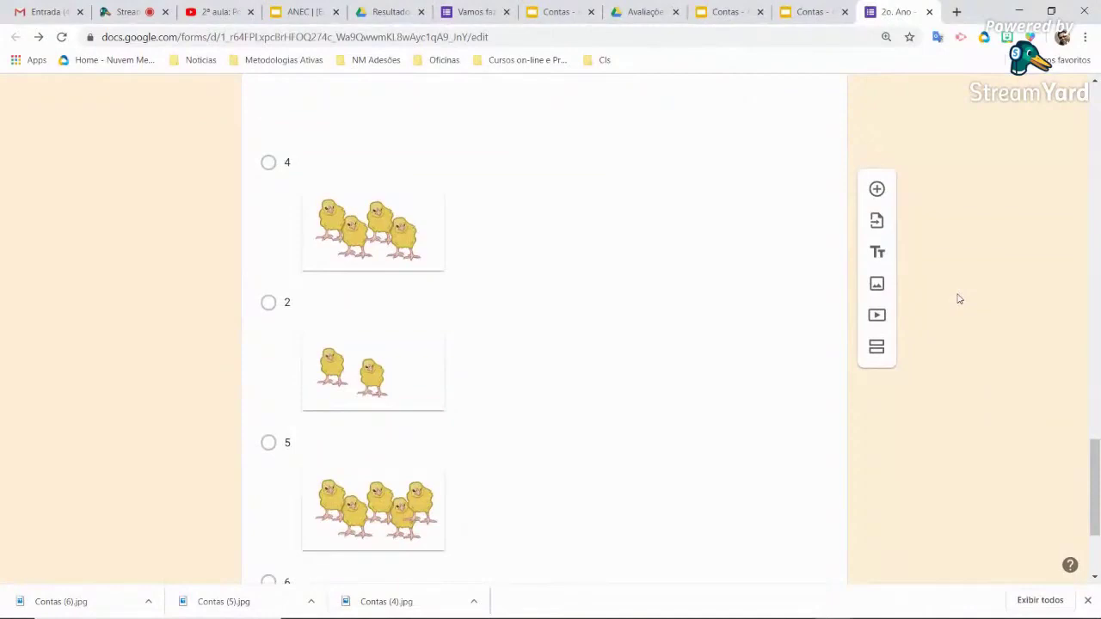
{"action": "scroll", "coordinate": [959, 299], "scroll_direction": "down", "scroll_amount": 2}
{"action": "scroll", "coordinate": [959, 298], "scroll_direction": "up", "scroll_amount": 6}
{"action": "scroll", "coordinate": [959, 299], "scroll_direction": "up", "scroll_amount": 20}
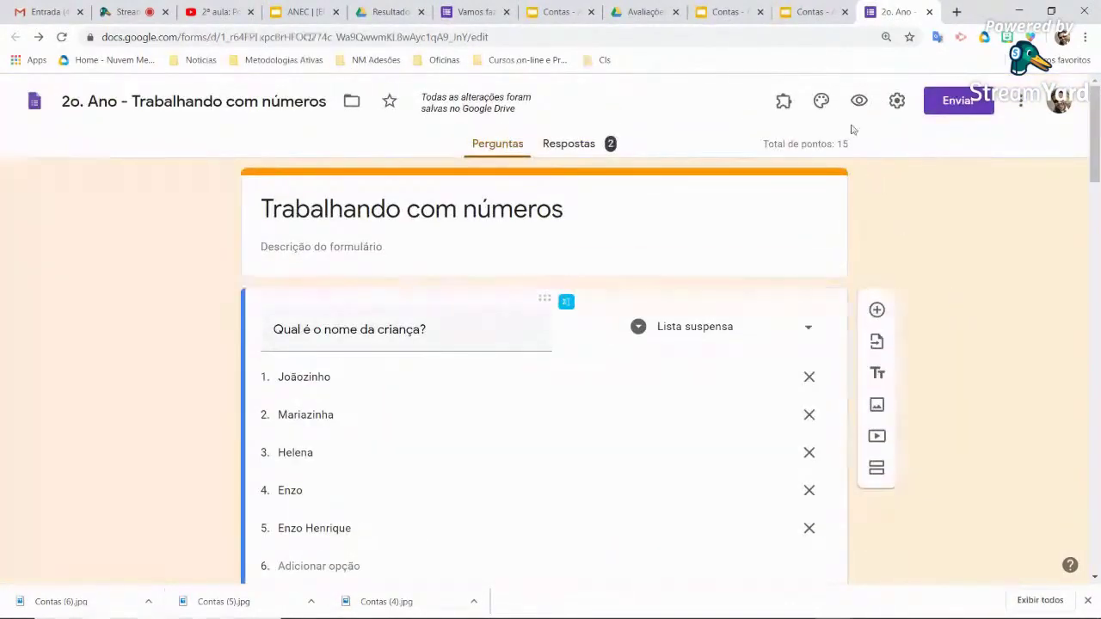
{"action": "left_click", "coordinate": [820, 101]}
{"action": "left_click", "coordinate": [955, 260]}
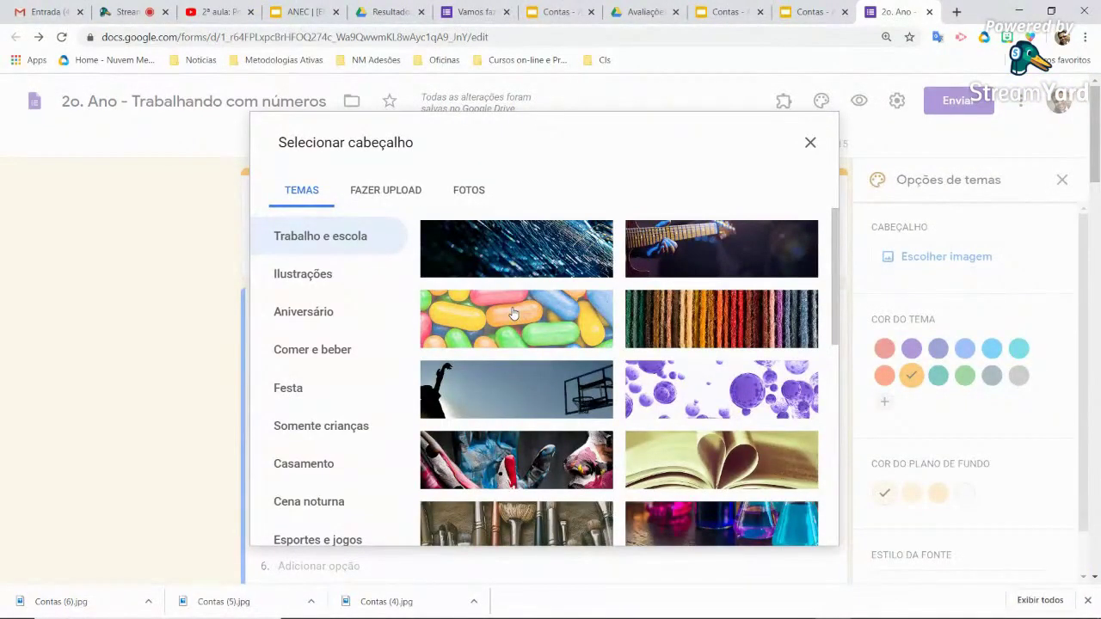
{"action": "left_click", "coordinate": [513, 314]}
{"action": "left_click", "coordinate": [792, 526]}
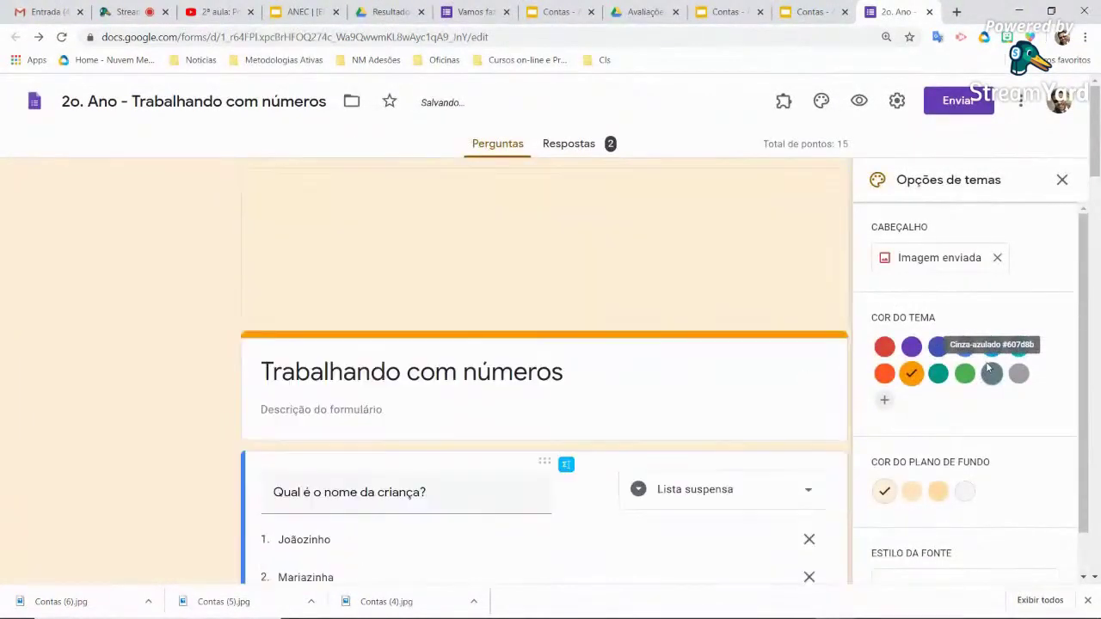
{"action": "left_click", "coordinate": [1064, 181]}
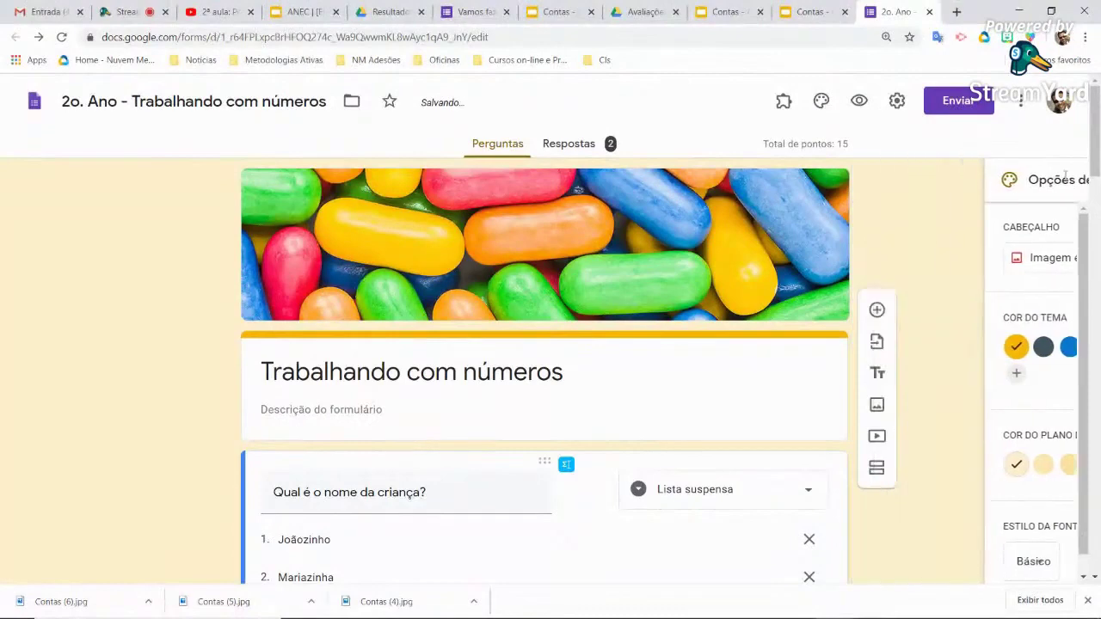
{"action": "scroll", "coordinate": [928, 315], "scroll_direction": "down", "scroll_amount": 2}
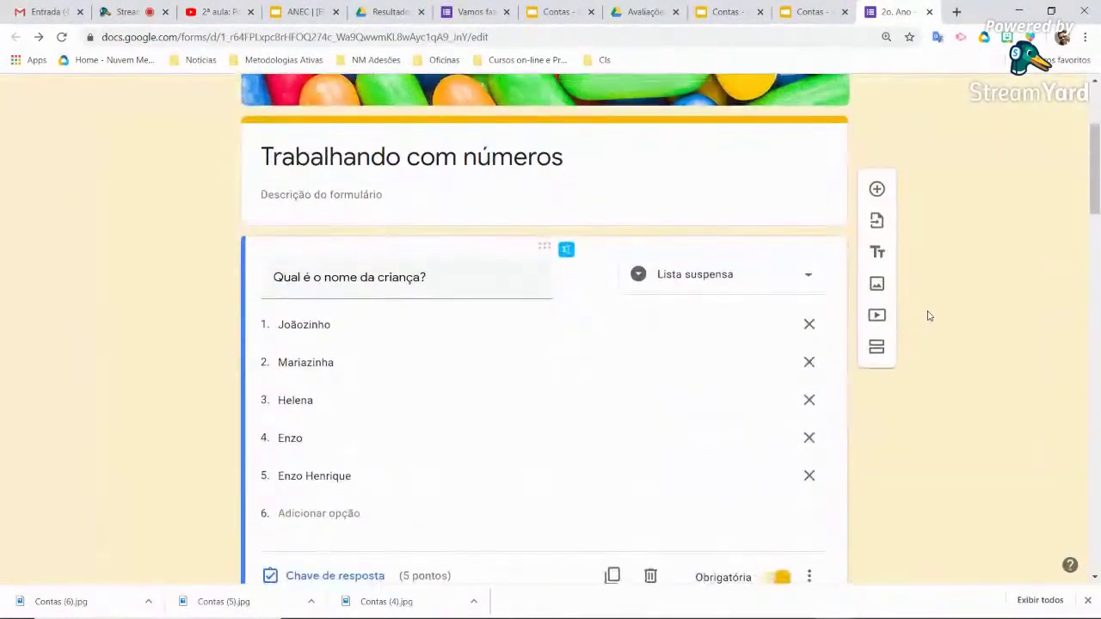
{"action": "scroll", "coordinate": [928, 316], "scroll_direction": "down", "scroll_amount": 5}
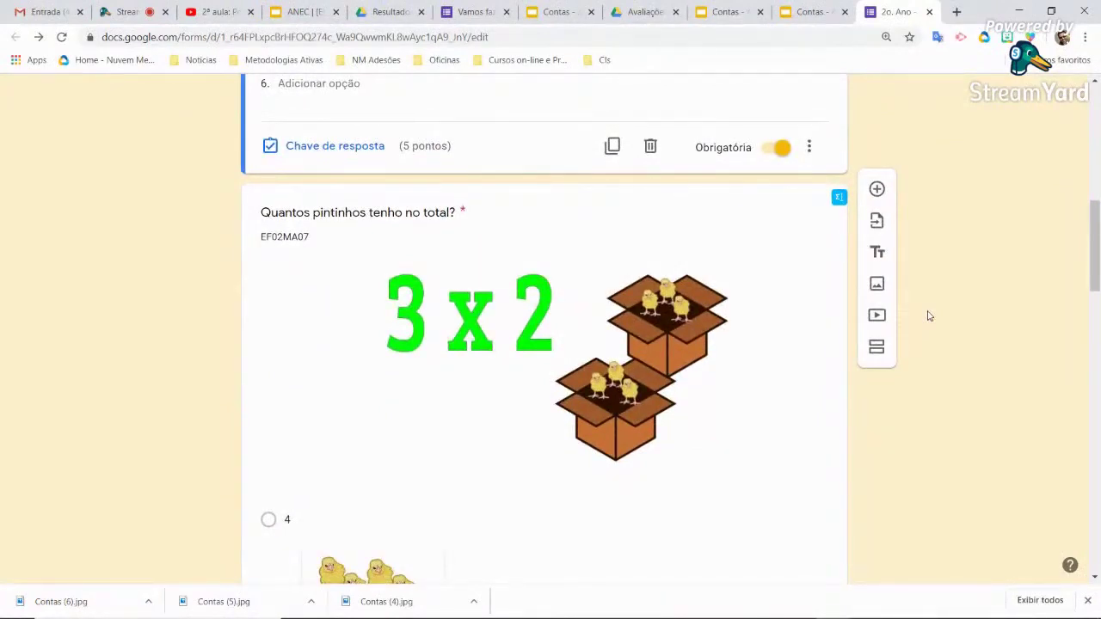
{"action": "scroll", "coordinate": [927, 316], "scroll_direction": "up", "scroll_amount": 8}
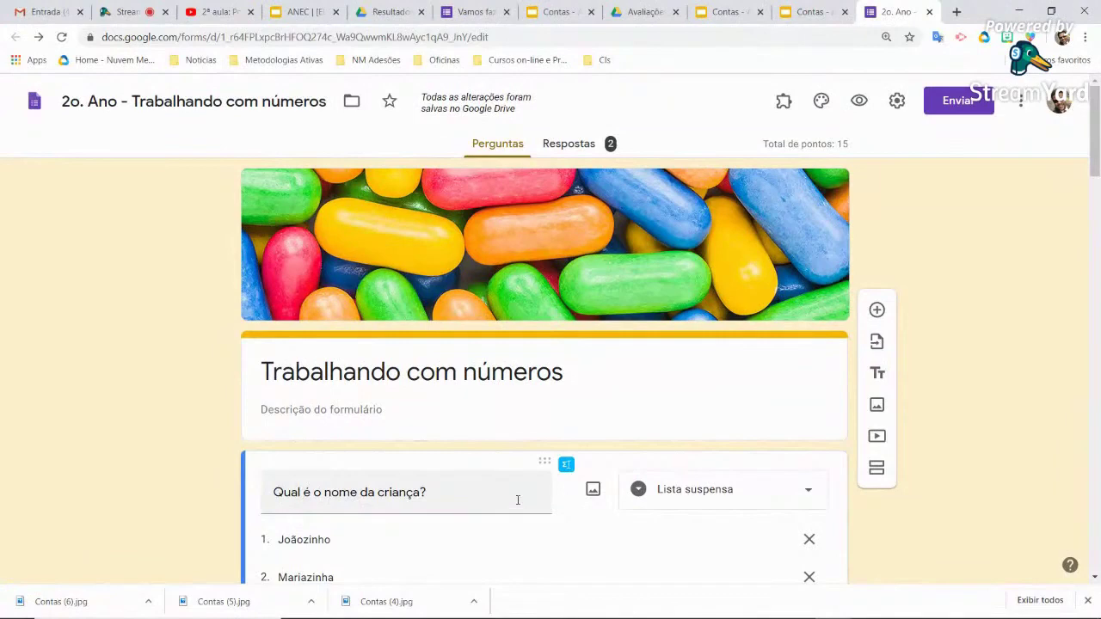
{"action": "scroll", "coordinate": [517, 500], "scroll_direction": "down", "scroll_amount": 2}
{"action": "triple_click", "coordinate": [501, 353]}
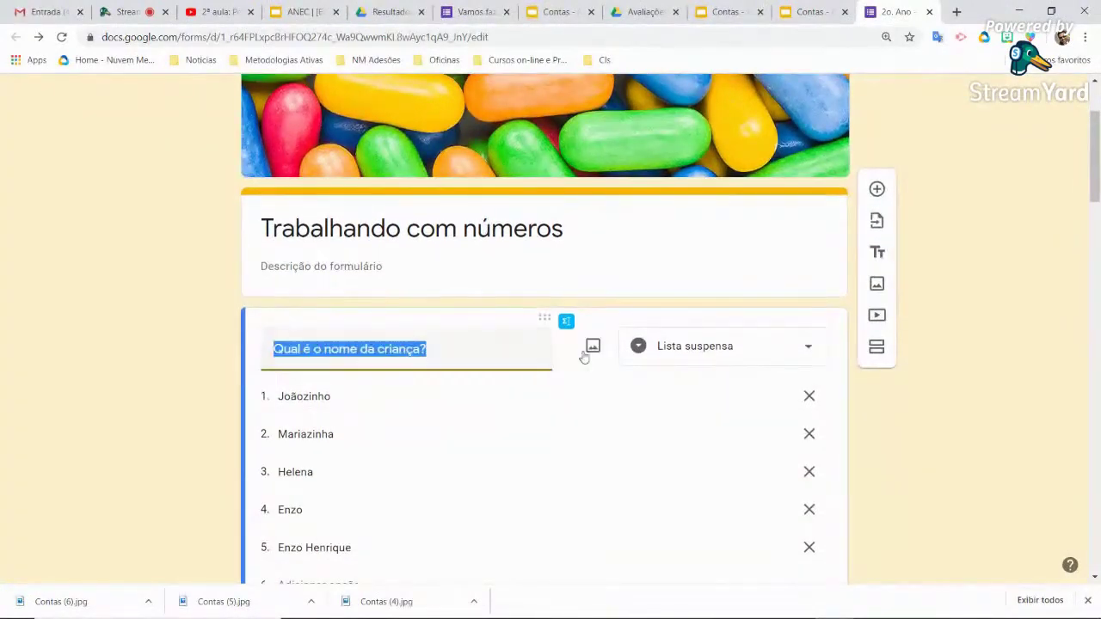
{"action": "scroll", "coordinate": [443, 416], "scroll_direction": "down", "scroll_amount": 2}
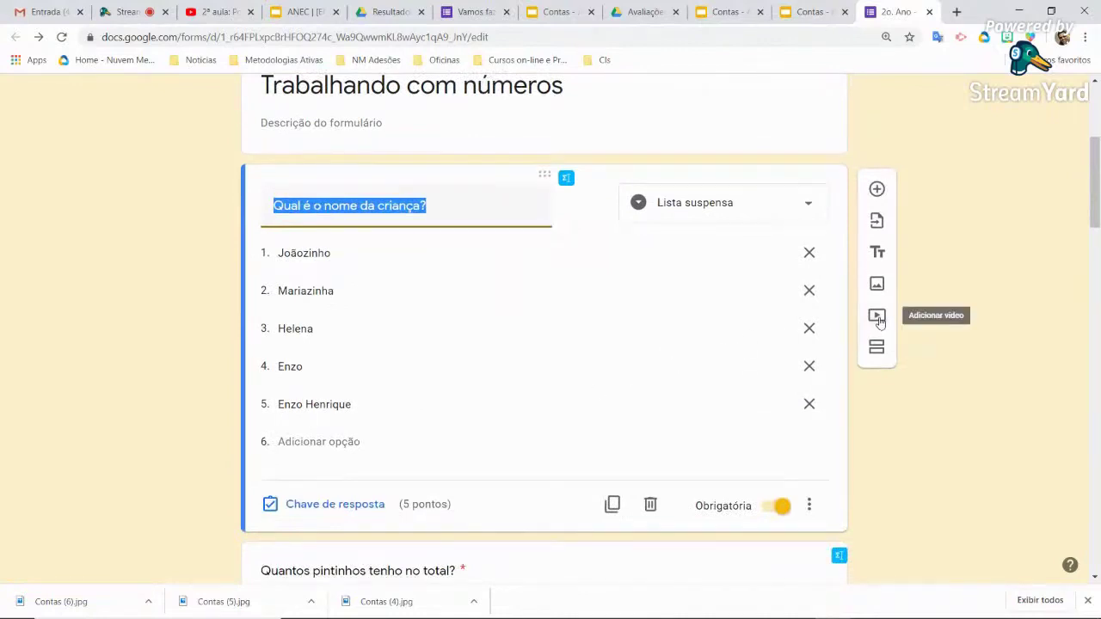
Search YouTube for 'contas de multiplicação para crianças' and insert the A Multiplicação video
{"action": "left_click", "coordinate": [876, 317]}
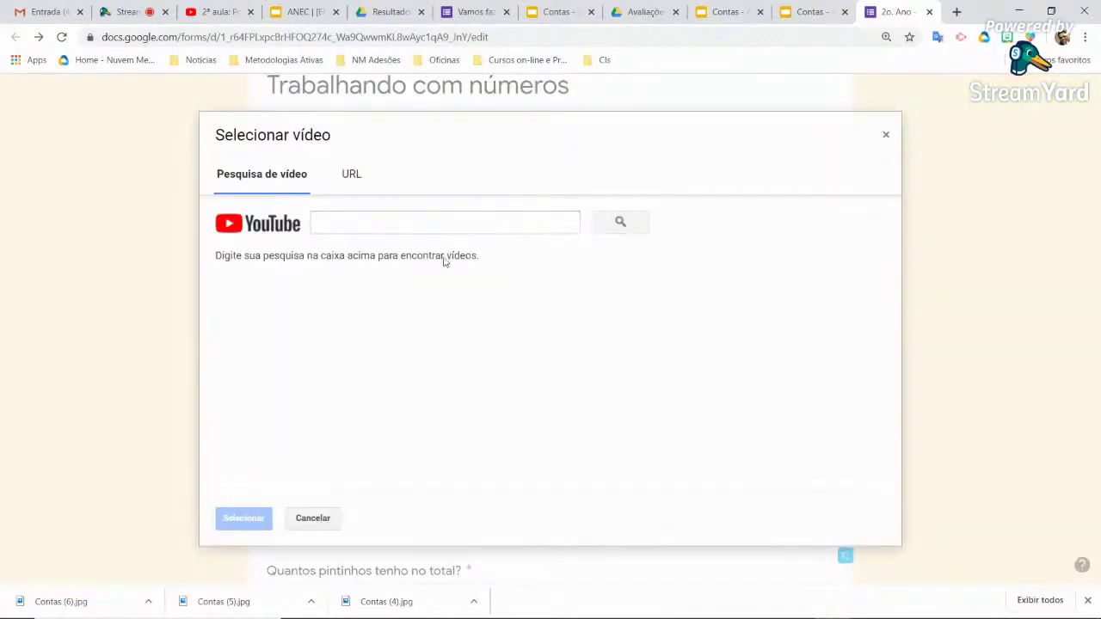
{"action": "left_click", "coordinate": [444, 221]}
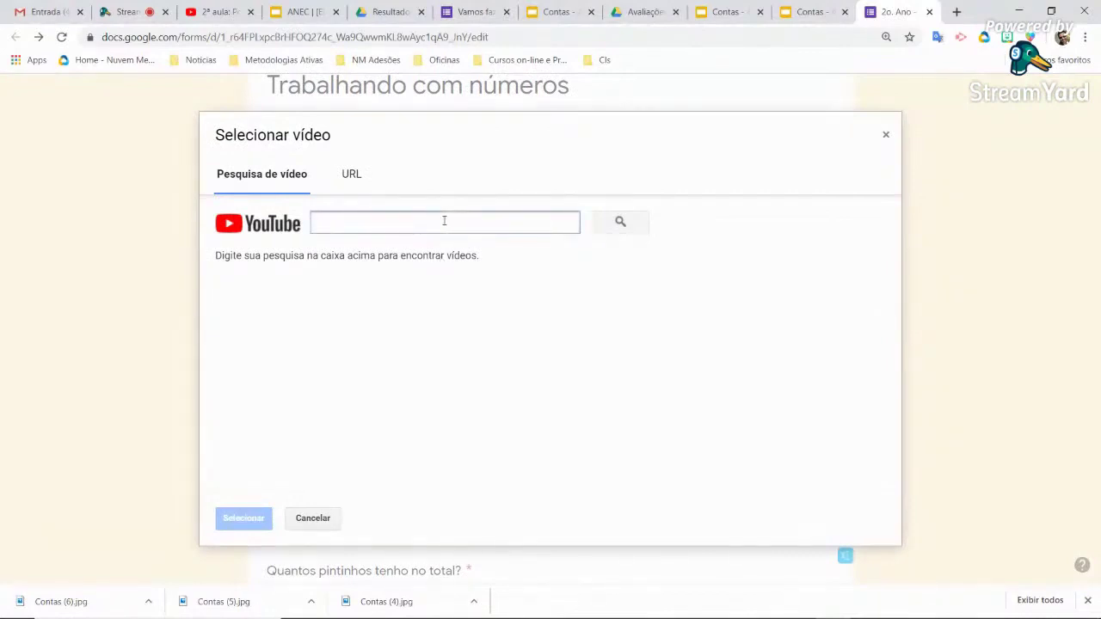
{"action": "type", "text": "contas de "}
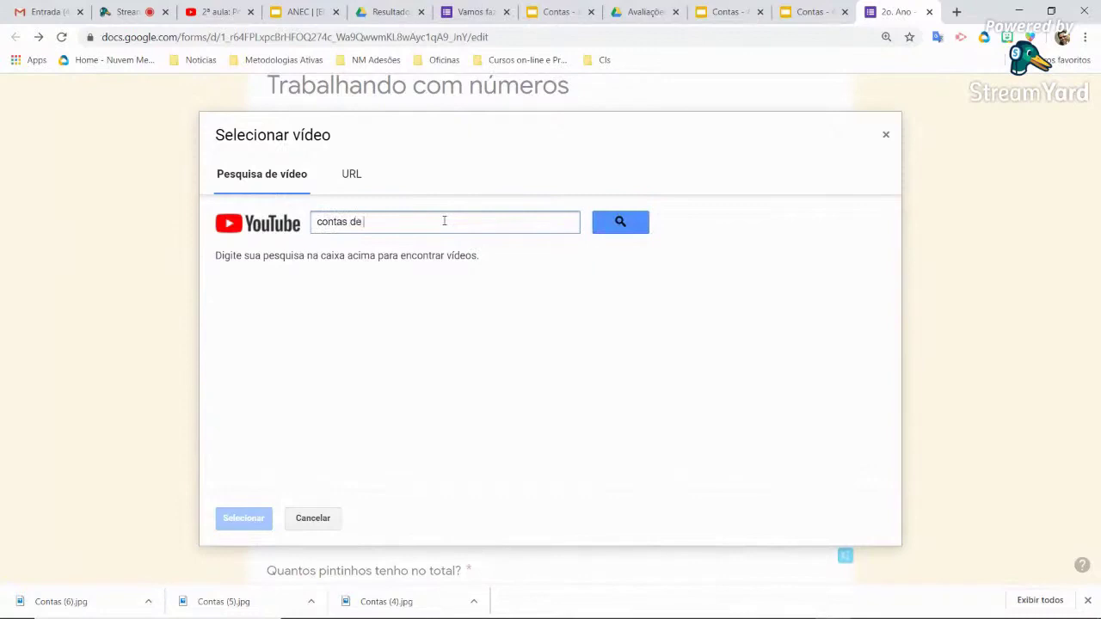
{"action": "type", "text": "multiplicação"}
{"action": "key", "text": "BackSpace"}
{"action": "key", "text": "BackSpace"}
{"action": "type", "text": "ão"}
{"action": "key", "text": "Return"}
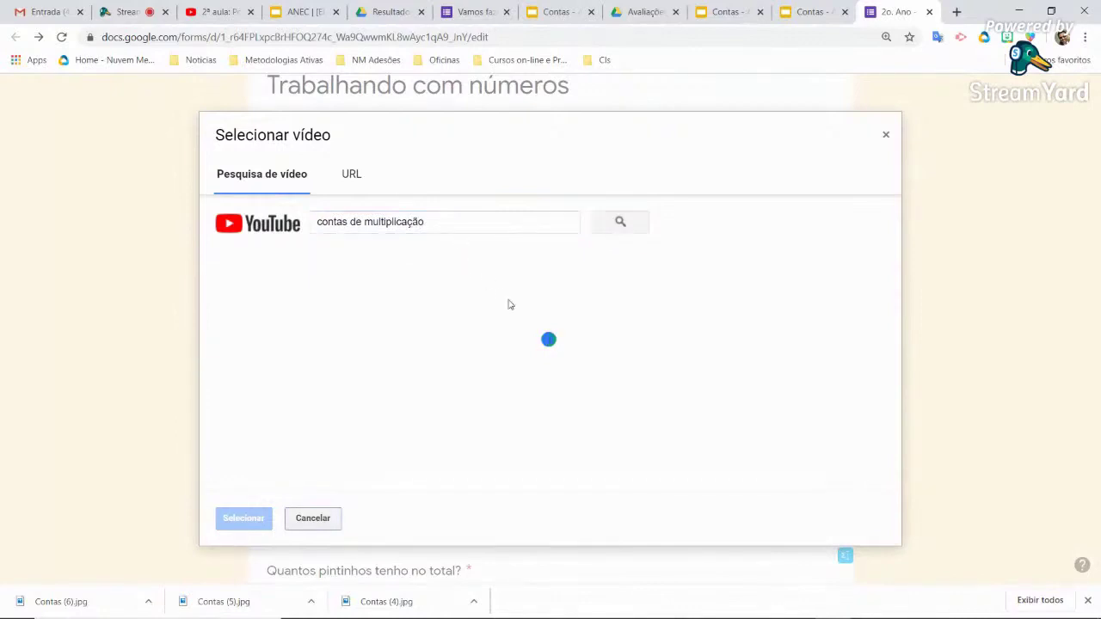
{"action": "scroll", "coordinate": [509, 304], "scroll_direction": "down", "scroll_amount": 3}
{"action": "scroll", "coordinate": [470, 239], "scroll_direction": "up", "scroll_amount": 3}
{"action": "left_click", "coordinate": [470, 226]}
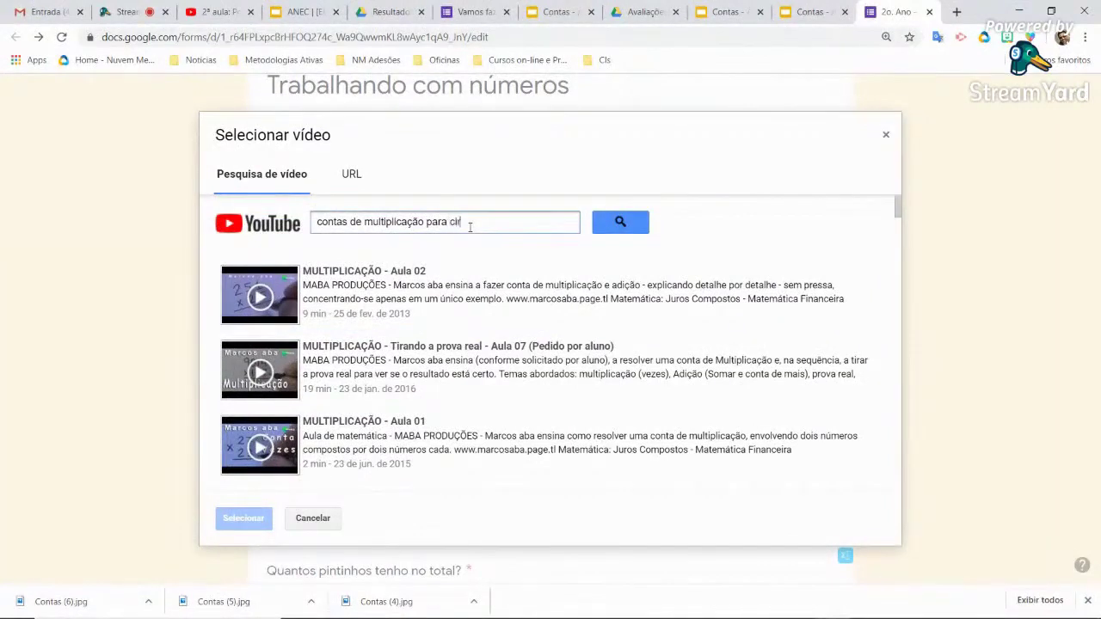
{"action": "type", "text": "anças"}
{"action": "key", "text": "Return"}
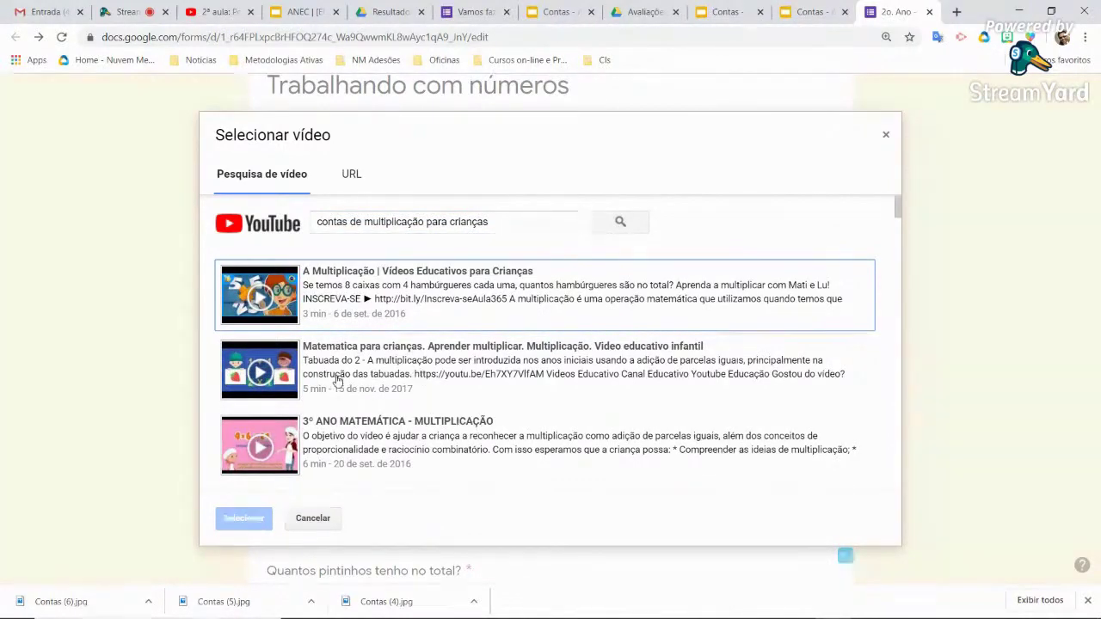
{"action": "left_click", "coordinate": [457, 297]}
{"action": "left_click", "coordinate": [244, 518]}
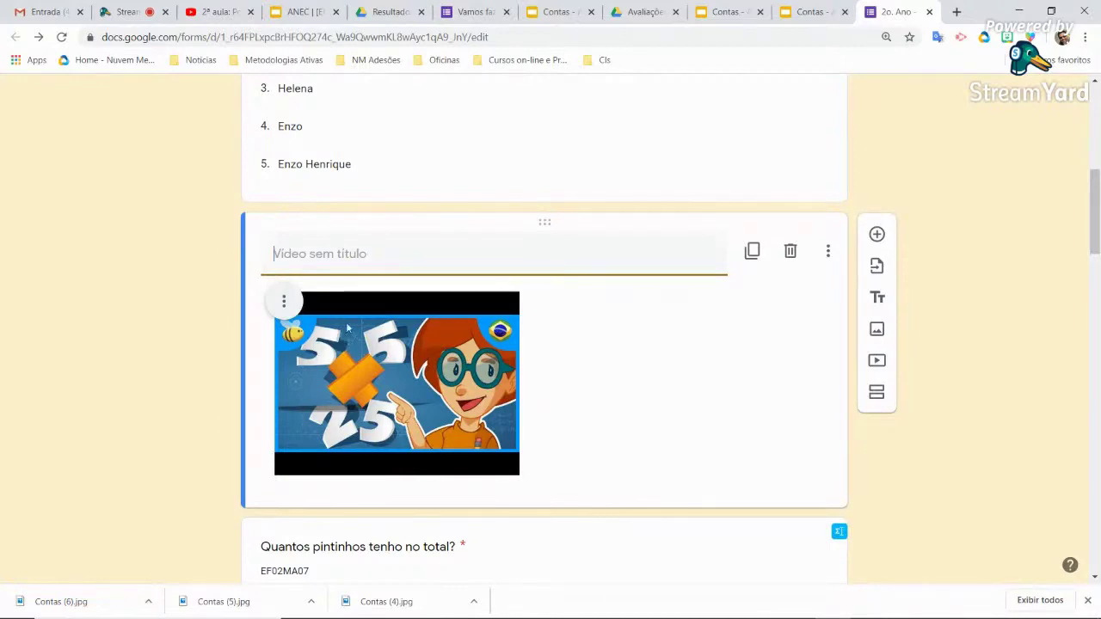
Title the video 'Assista e responda as questões!'
{"action": "type", "text": "Ass"}
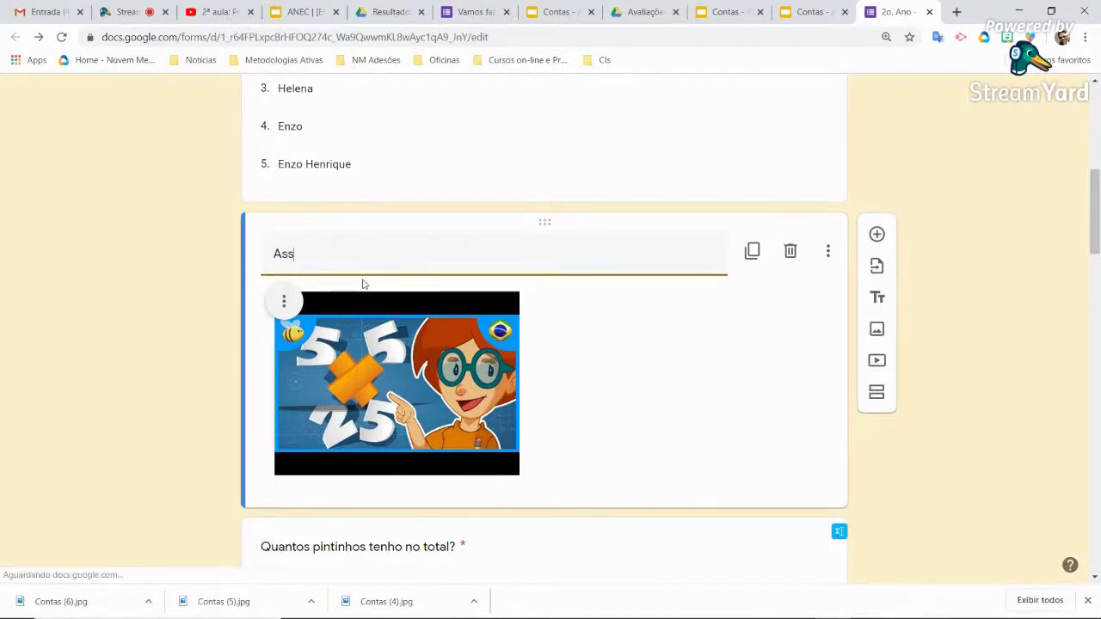
{"action": "type", "text": "ista o video"}
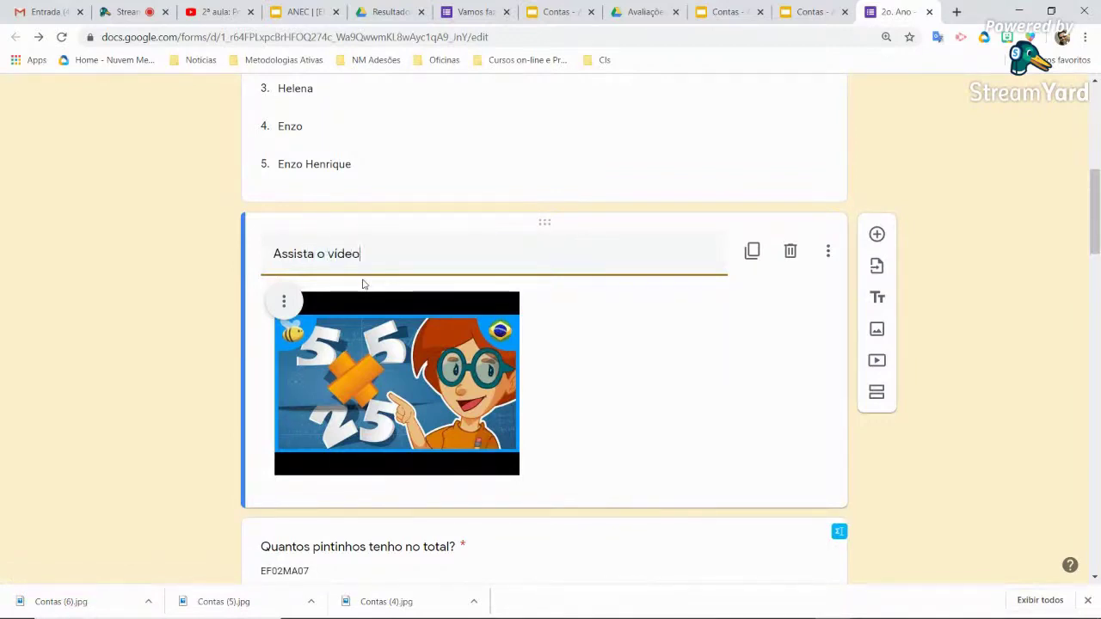
{"action": "key", "text": "BackSpace"}
{"action": "key", "text": "BackSpace"}
{"action": "key", "text": "BackSpace"}
{"action": "key", "text": "BackSpace"}
{"action": "type", "text": "e responda as questões!"}
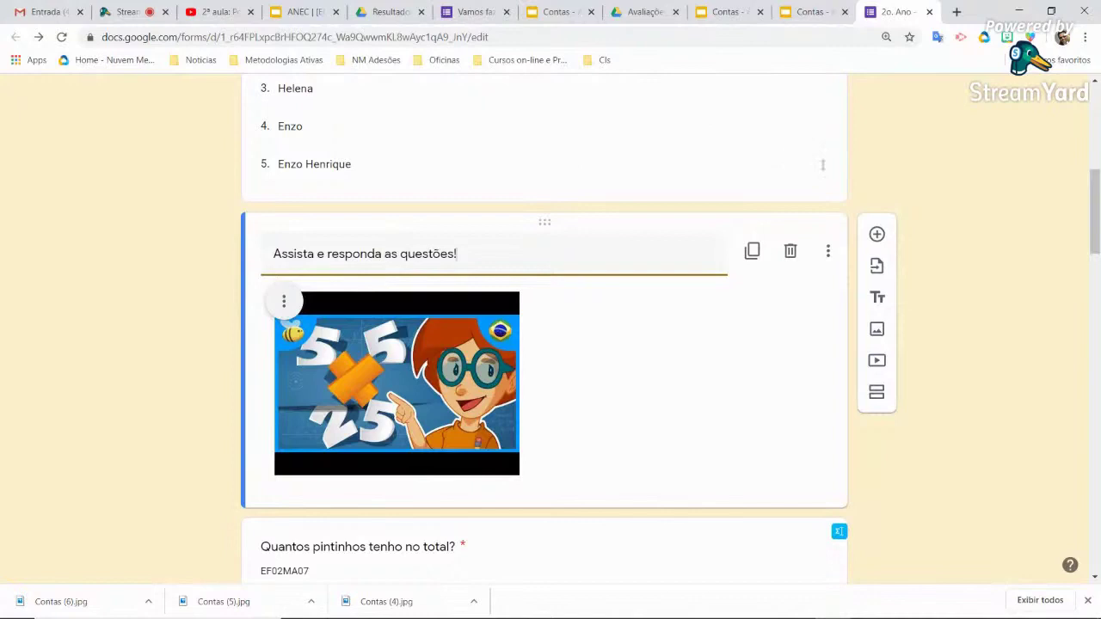
{"action": "scroll", "coordinate": [919, 165], "scroll_direction": "up", "scroll_amount": 6}
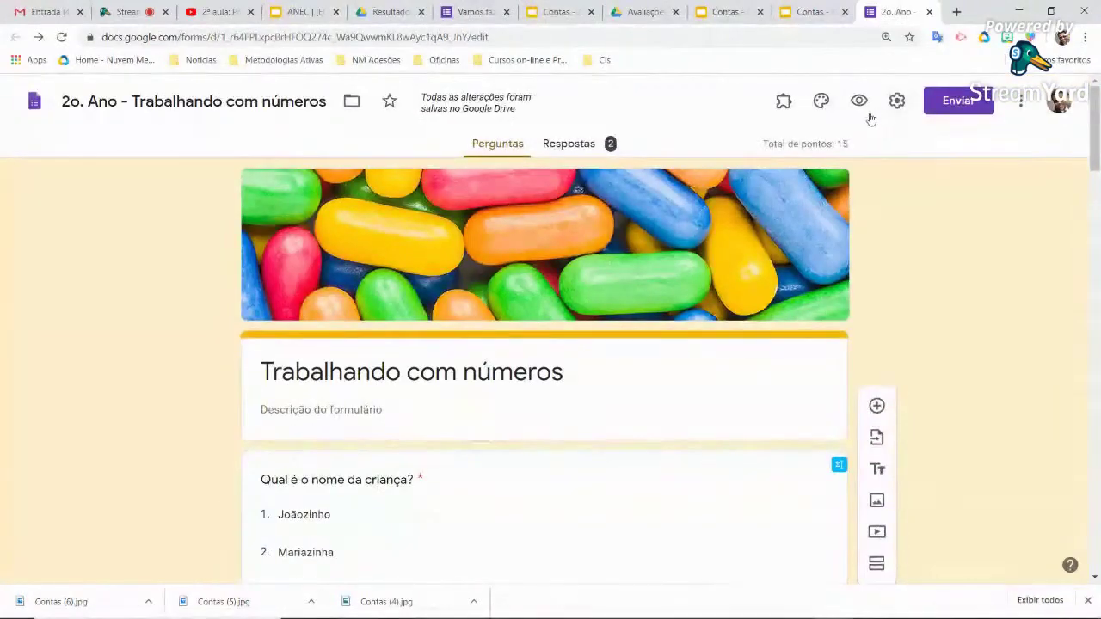
In preview, submit a test response: Mariazinha, 4 for the chicks, and 2 for 3 + 2
{"action": "left_click", "coordinate": [858, 102]}
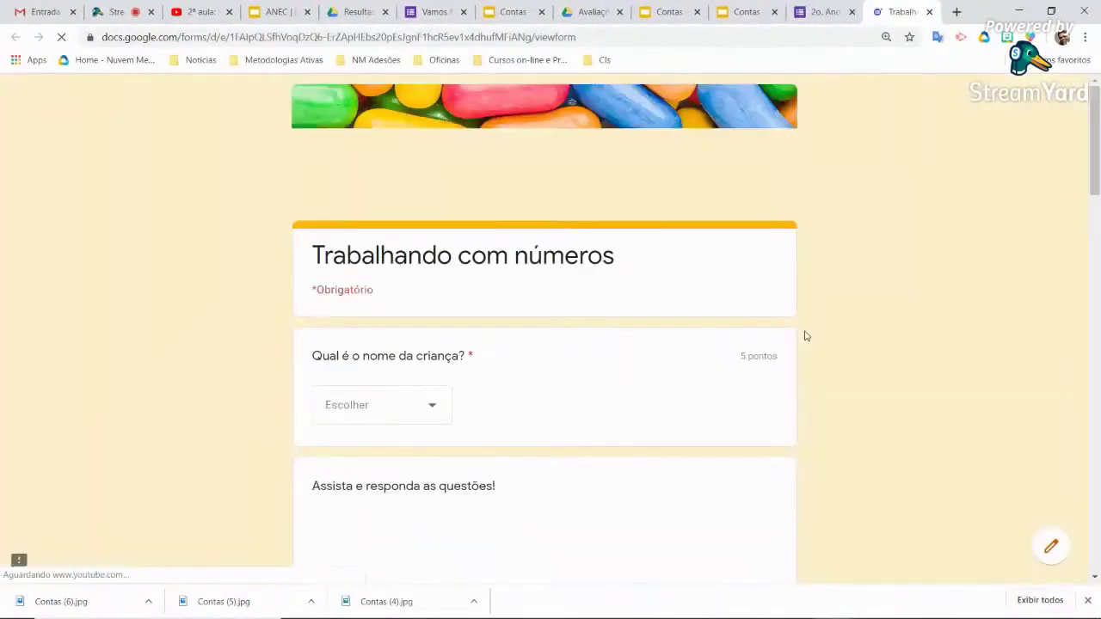
{"action": "left_click", "coordinate": [440, 416]}
{"action": "left_click", "coordinate": [402, 428]}
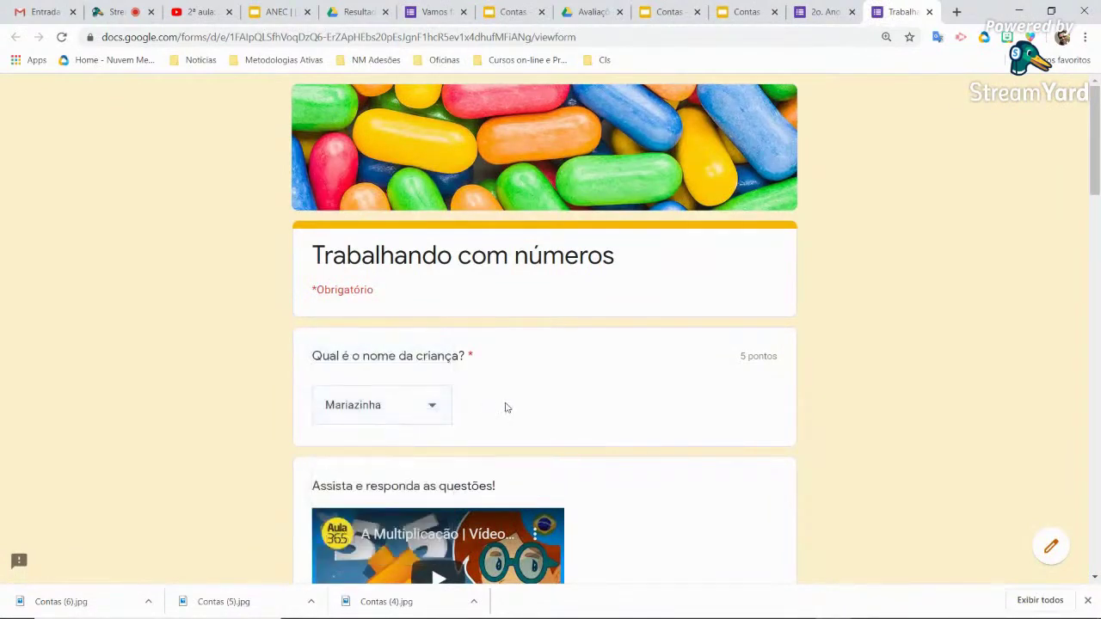
{"action": "scroll", "coordinate": [508, 402], "scroll_direction": "down", "scroll_amount": 5}
{"action": "scroll", "coordinate": [472, 391], "scroll_direction": "down", "scroll_amount": 4}
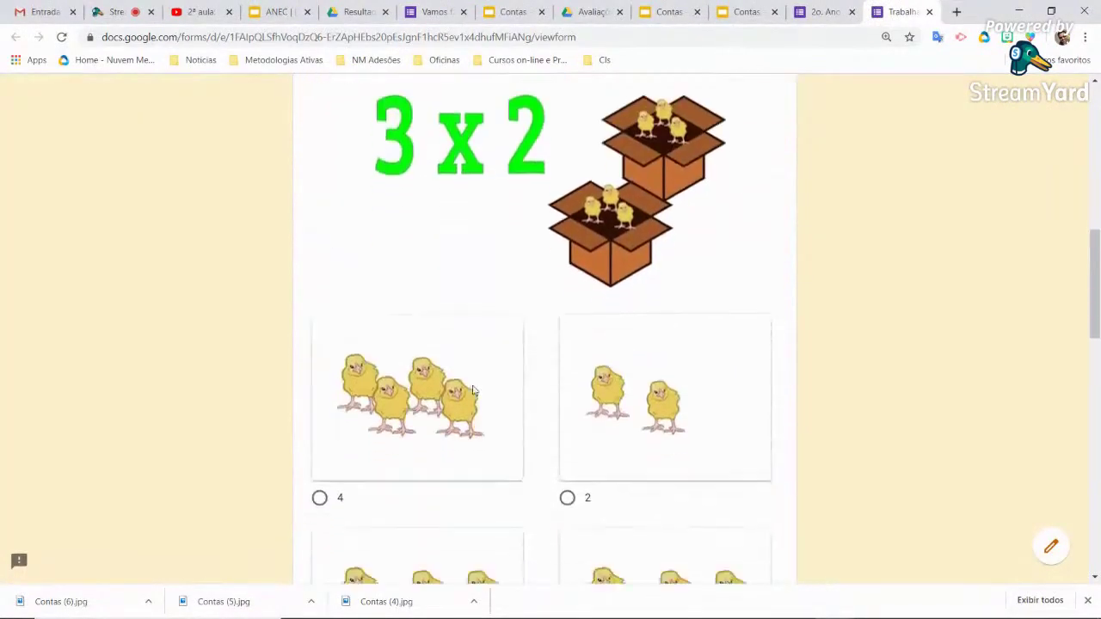
{"action": "left_click", "coordinate": [320, 382]}
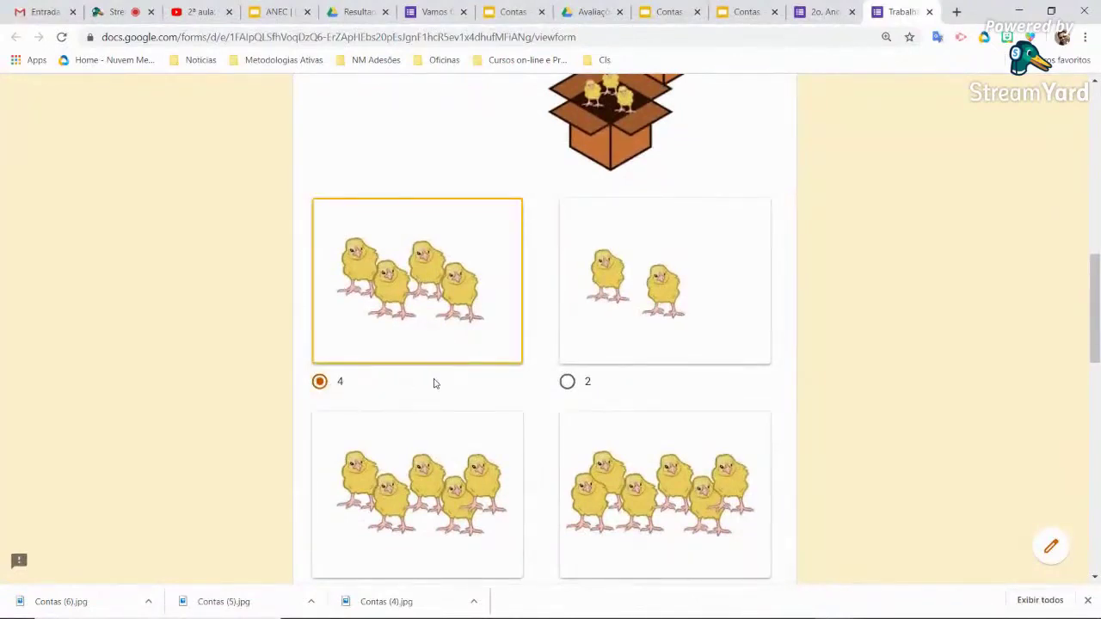
{"action": "scroll", "coordinate": [434, 384], "scroll_direction": "down", "scroll_amount": 5}
{"action": "scroll", "coordinate": [440, 375], "scroll_direction": "down", "scroll_amount": 4}
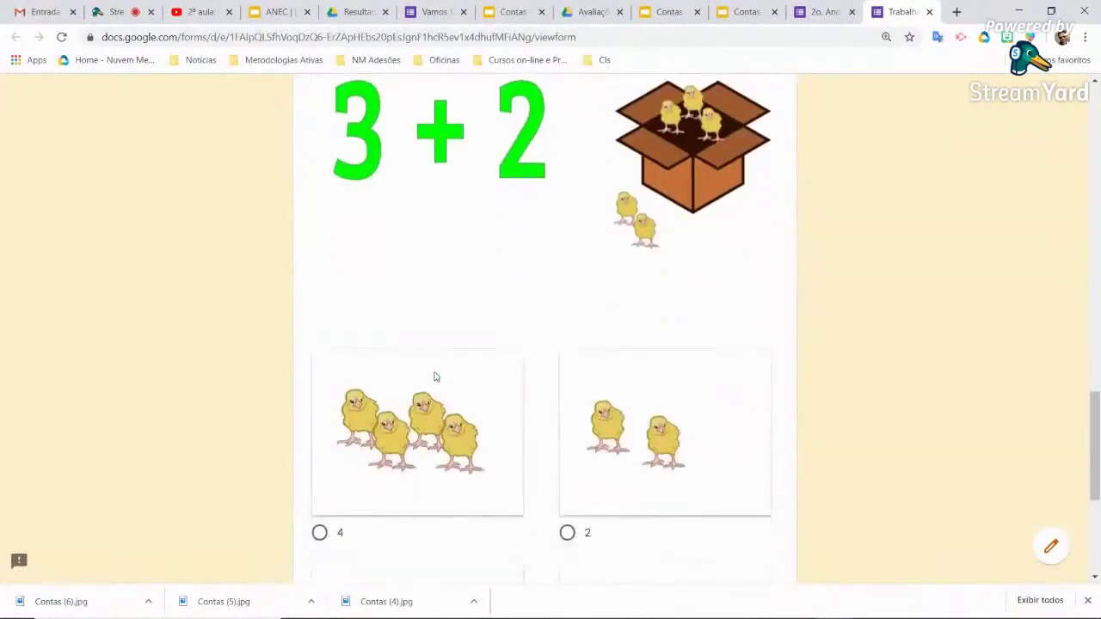
{"action": "left_click", "coordinate": [568, 390]}
{"action": "scroll", "coordinate": [598, 403], "scroll_direction": "down", "scroll_amount": 2}
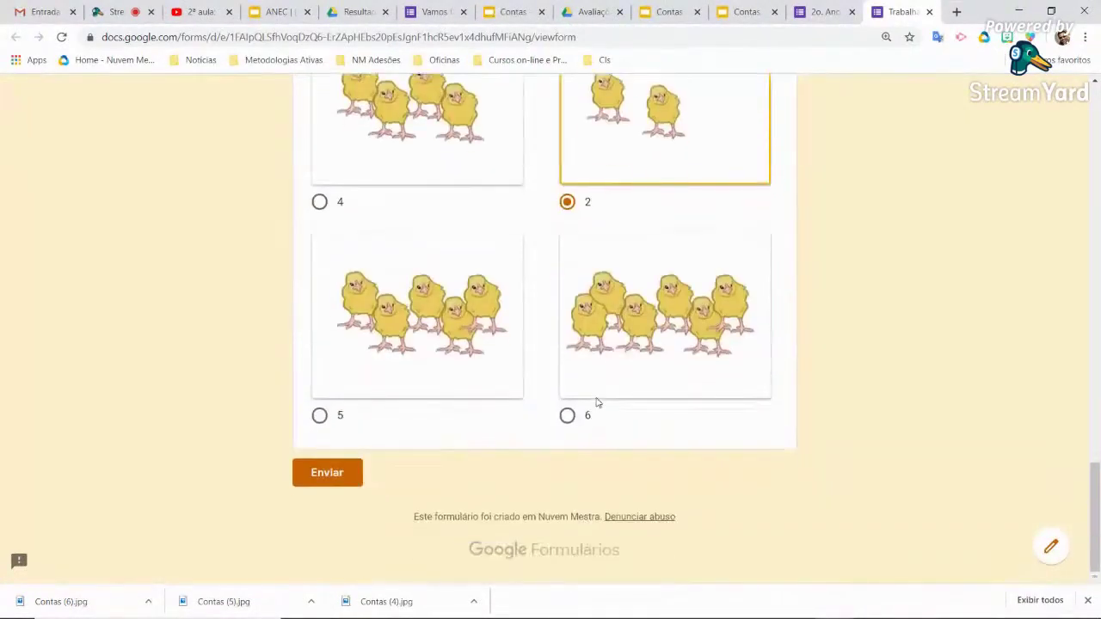
{"action": "left_click", "coordinate": [350, 474]}
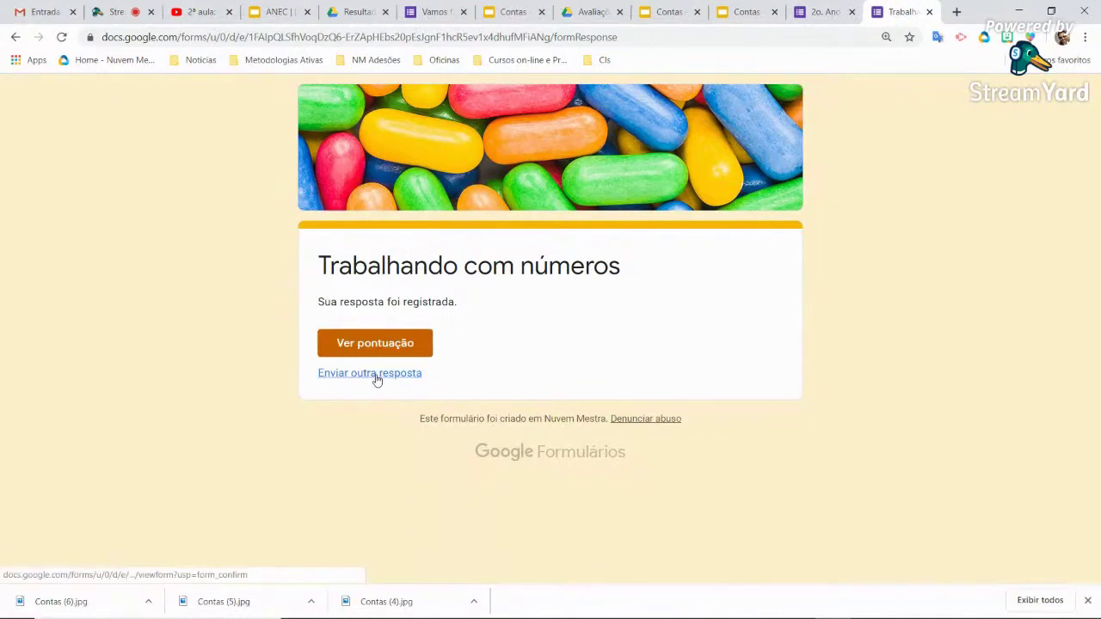
Check the submitted response's score, then close the preview tabs to get back to the editor
{"action": "left_click", "coordinate": [391, 348]}
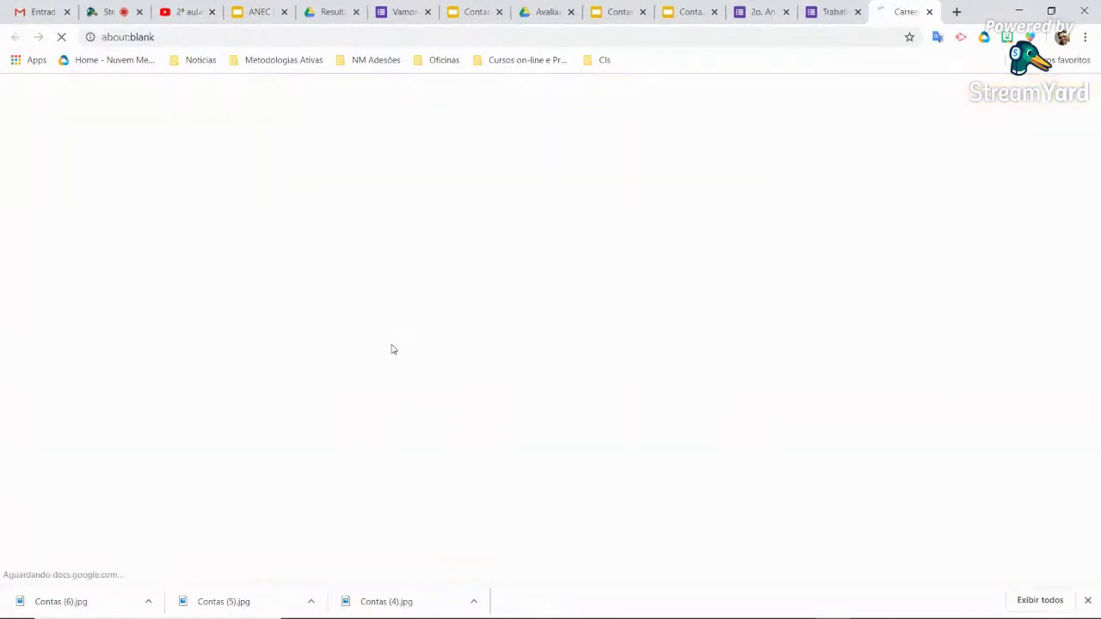
{"action": "scroll", "coordinate": [653, 330], "scroll_direction": "down", "scroll_amount": 3}
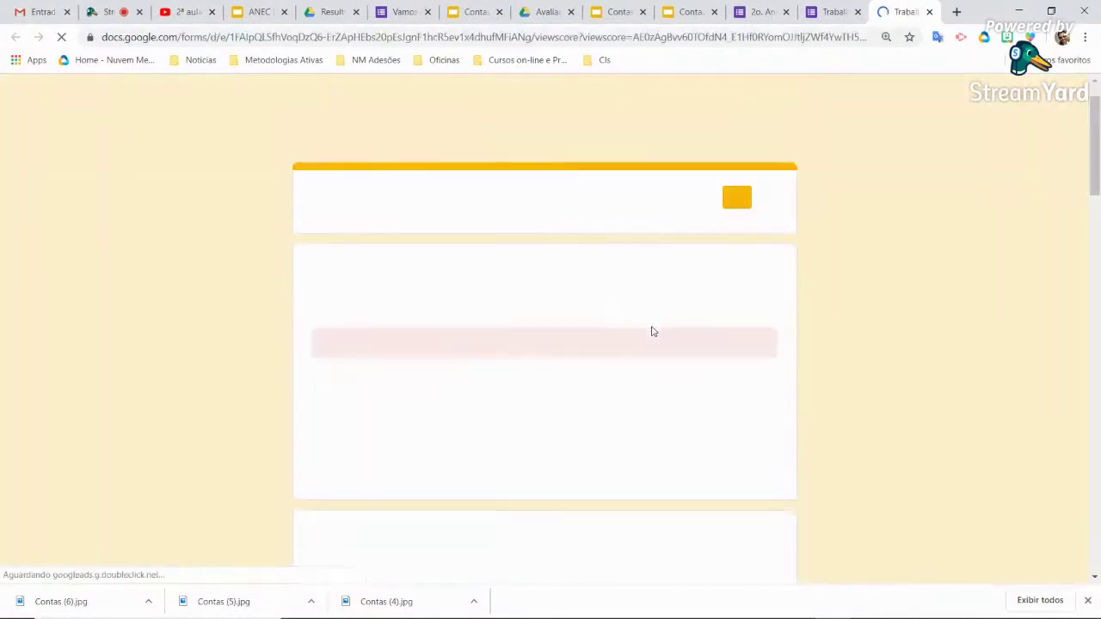
{"action": "scroll", "coordinate": [658, 329], "scroll_direction": "down", "scroll_amount": 3}
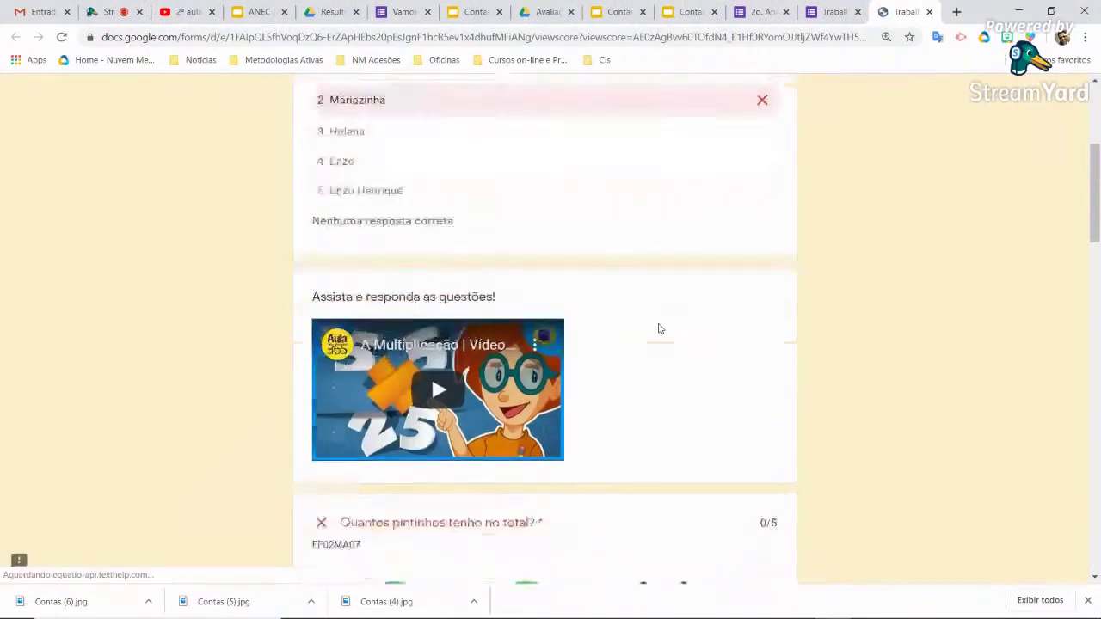
{"action": "scroll", "coordinate": [658, 329], "scroll_direction": "down", "scroll_amount": 9}
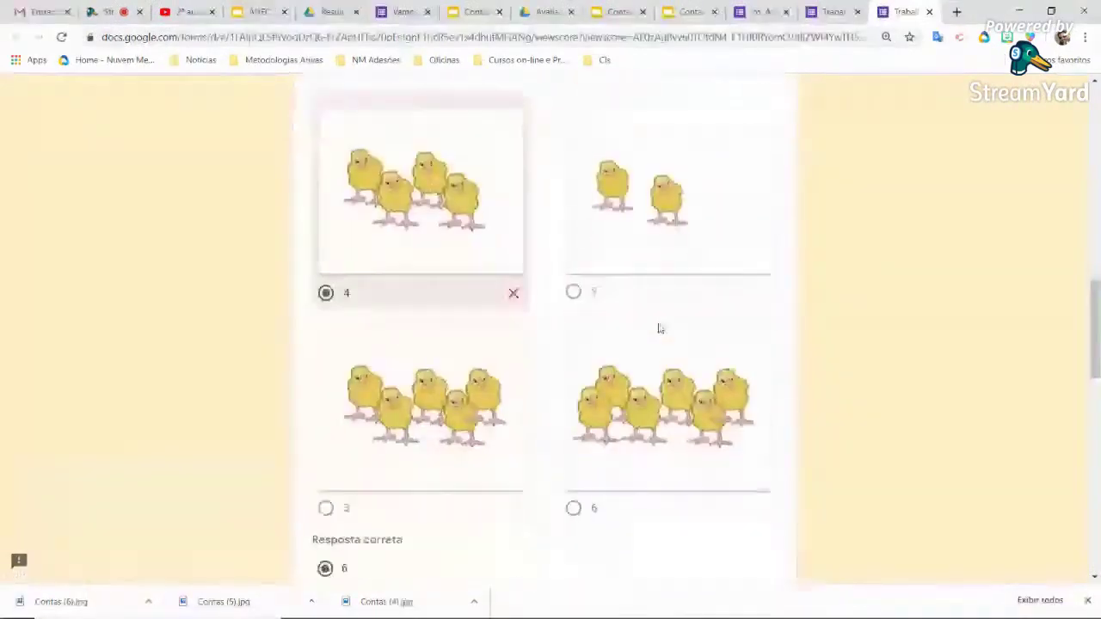
{"action": "scroll", "coordinate": [660, 329], "scroll_direction": "up", "scroll_amount": 20}
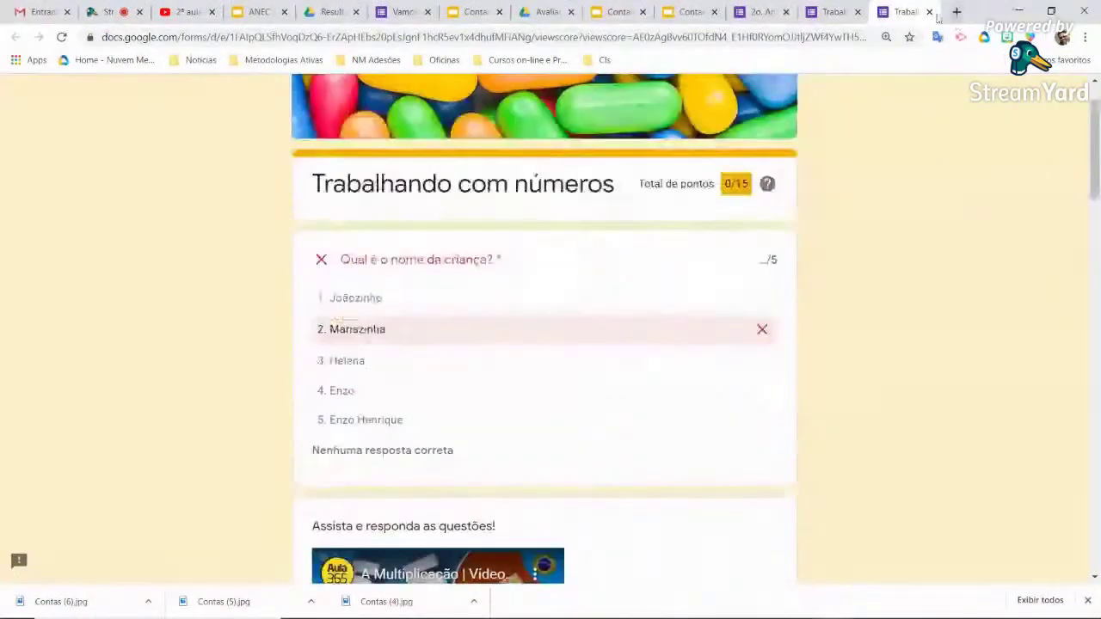
{"action": "left_click", "coordinate": [929, 13]}
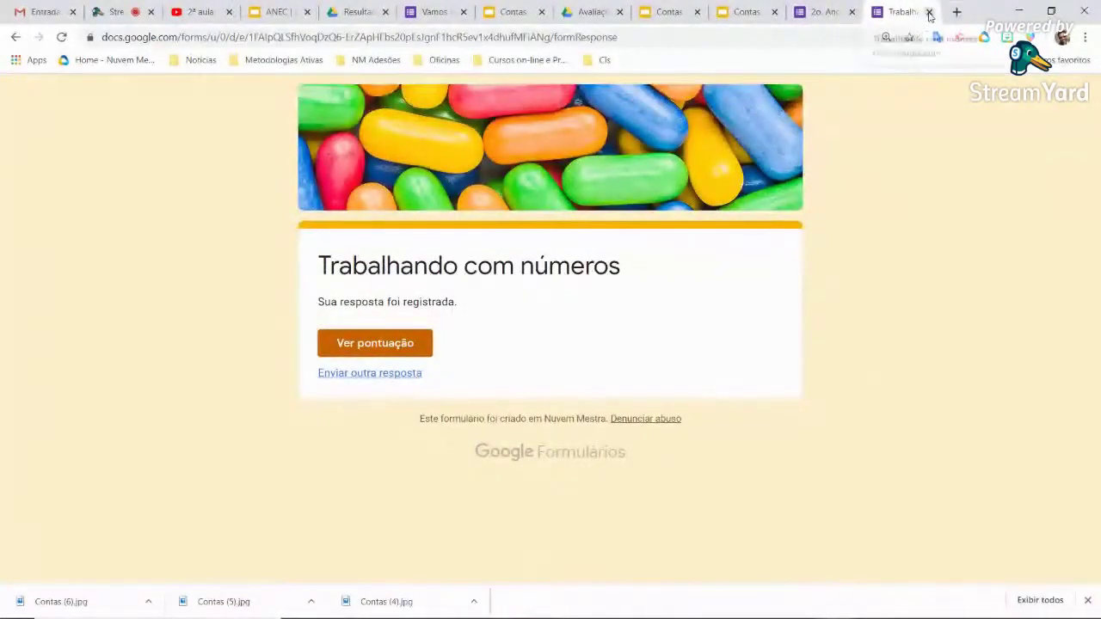
{"action": "left_click", "coordinate": [929, 12]}
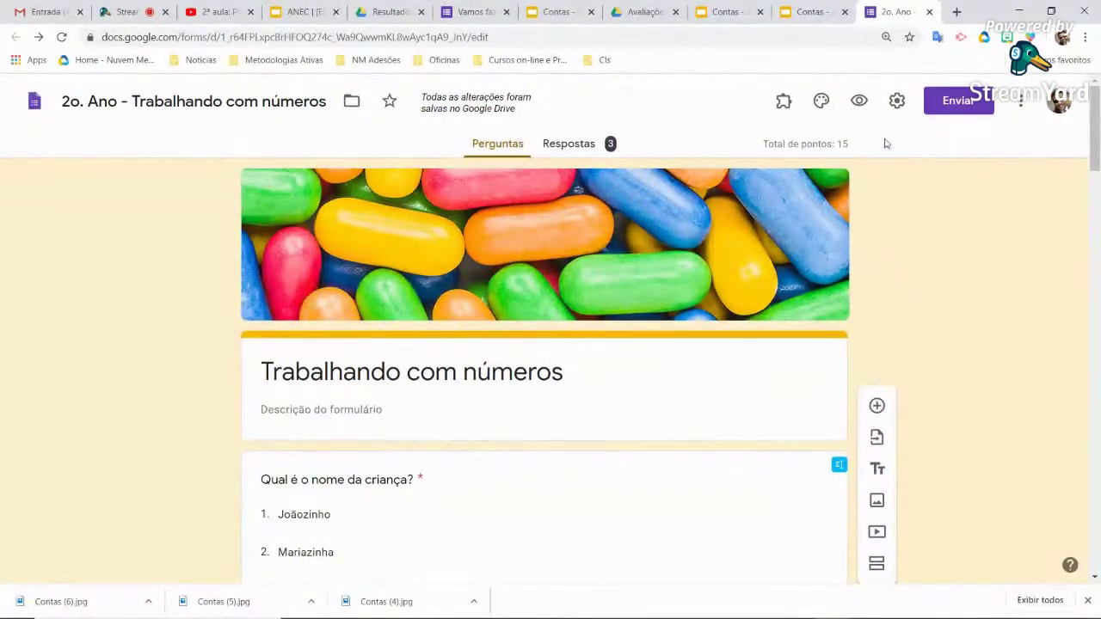
Save the form settings so responses aren't restricted to Nuvem Mestra users
{"action": "left_click", "coordinate": [896, 102]}
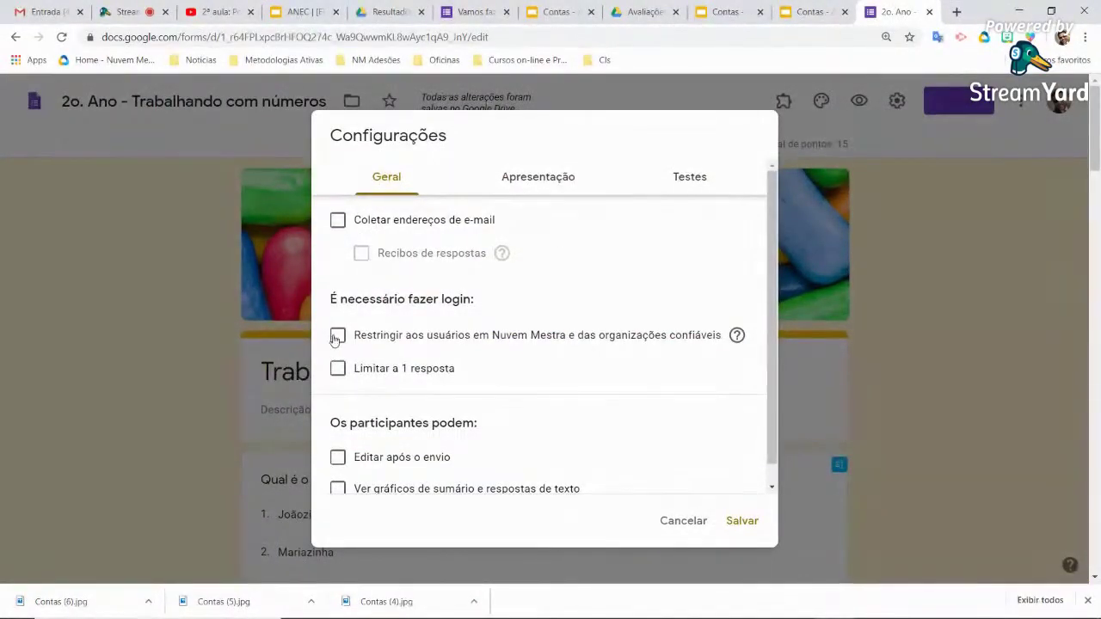
{"action": "left_click", "coordinate": [685, 519]}
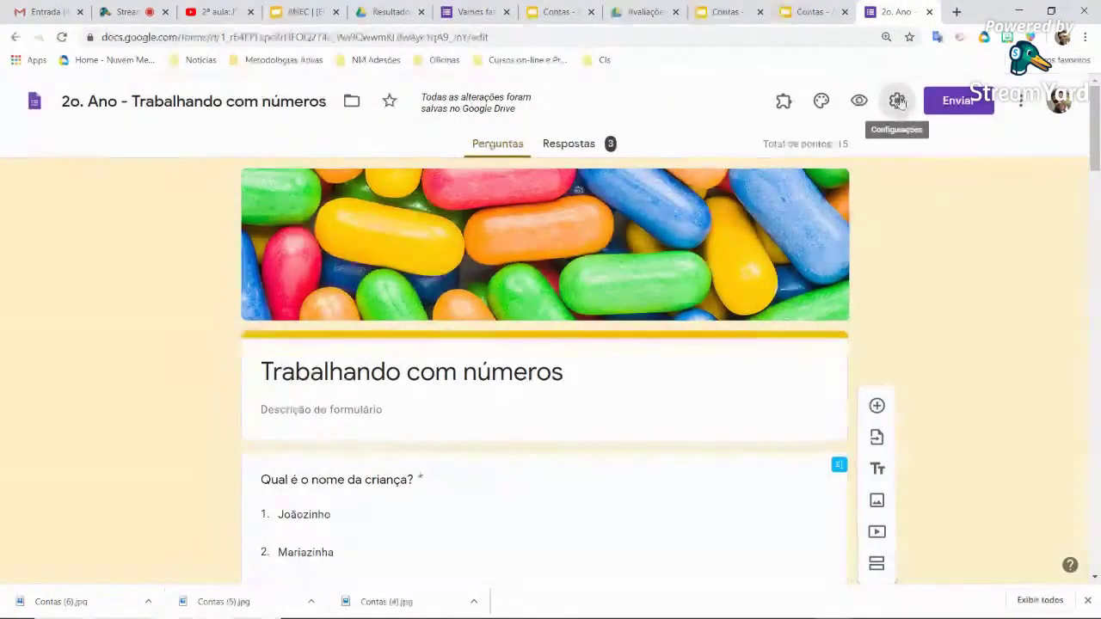
{"action": "left_click", "coordinate": [897, 101]}
{"action": "left_click", "coordinate": [337, 336]}
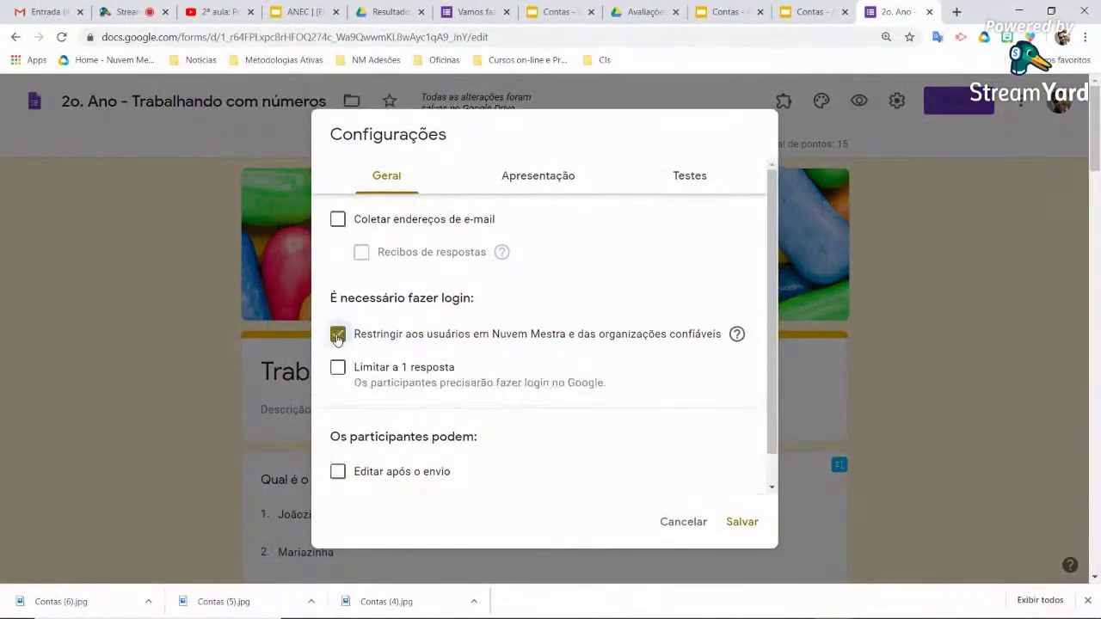
{"action": "left_click", "coordinate": [338, 335]}
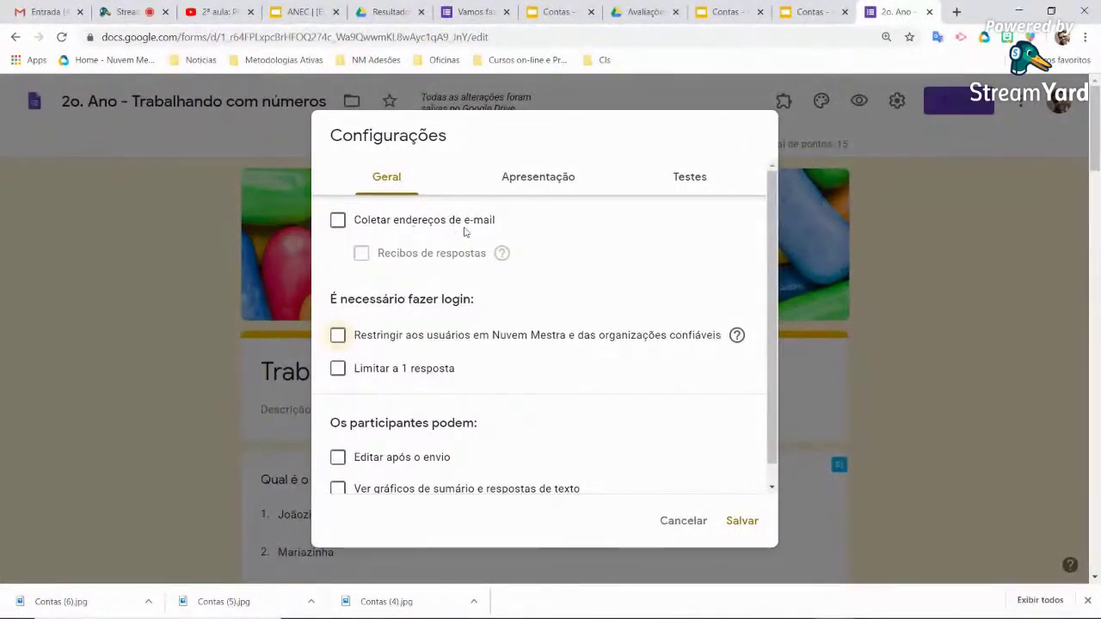
{"action": "left_click", "coordinate": [741, 520]}
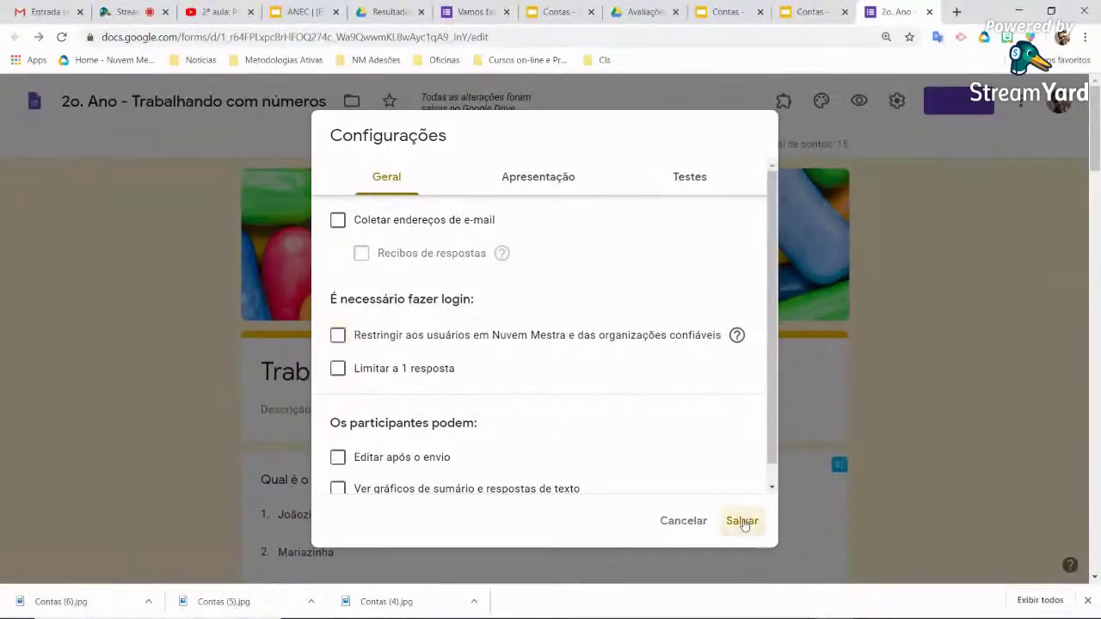
{"action": "left_click", "coordinate": [964, 101]}
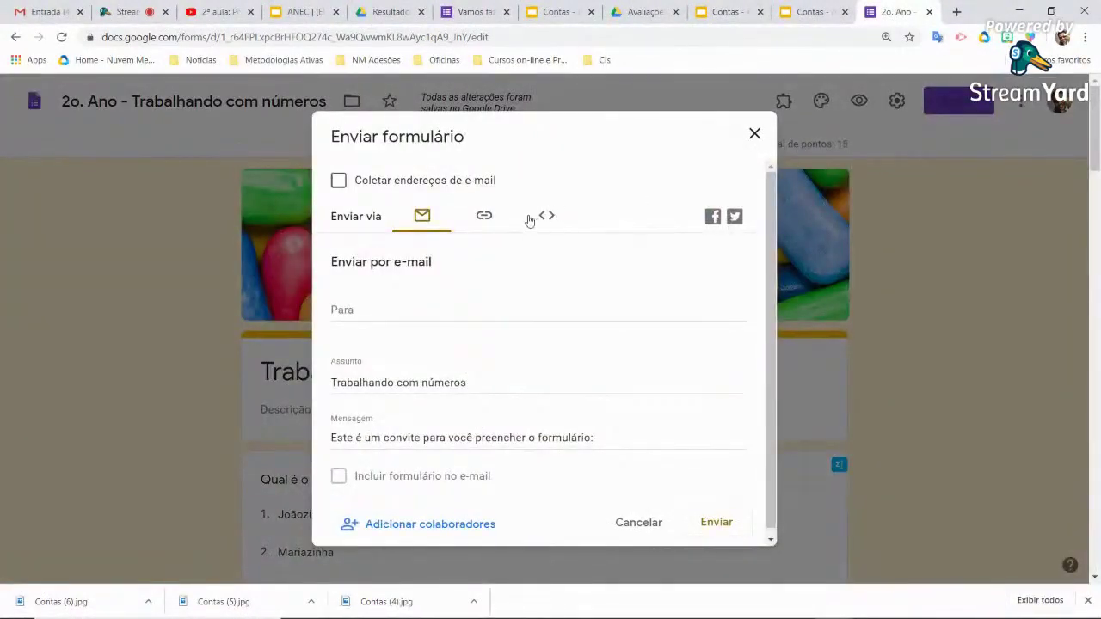
Copy the form's link with URL curto enabled, giving the short forms.gle address
{"action": "left_click", "coordinate": [487, 218]}
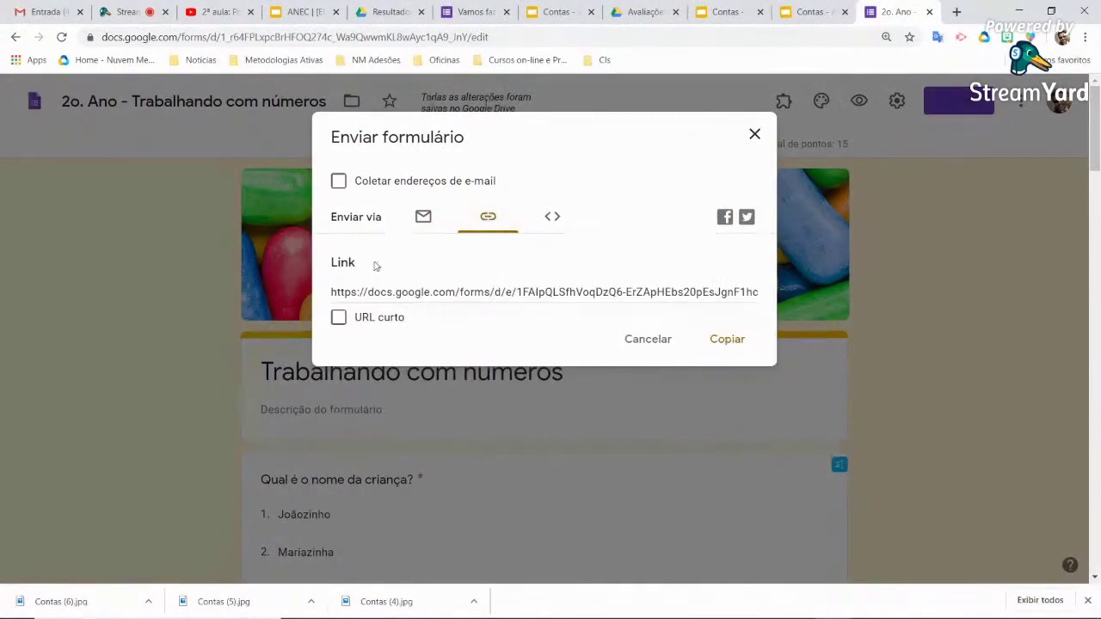
{"action": "left_click", "coordinate": [339, 319]}
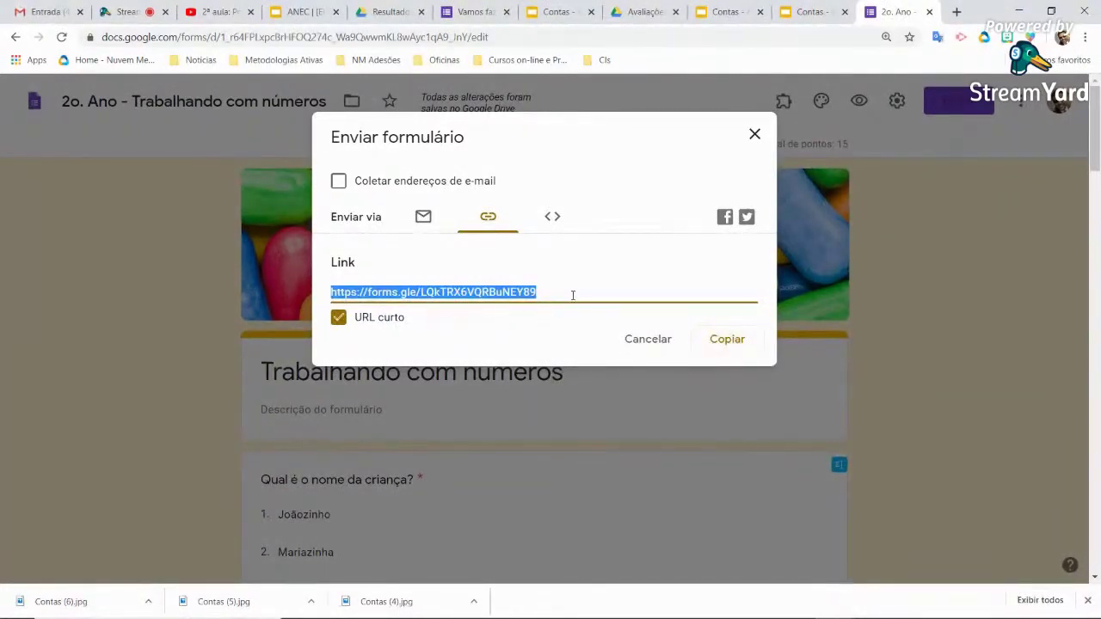
{"action": "left_click", "coordinate": [747, 344]}
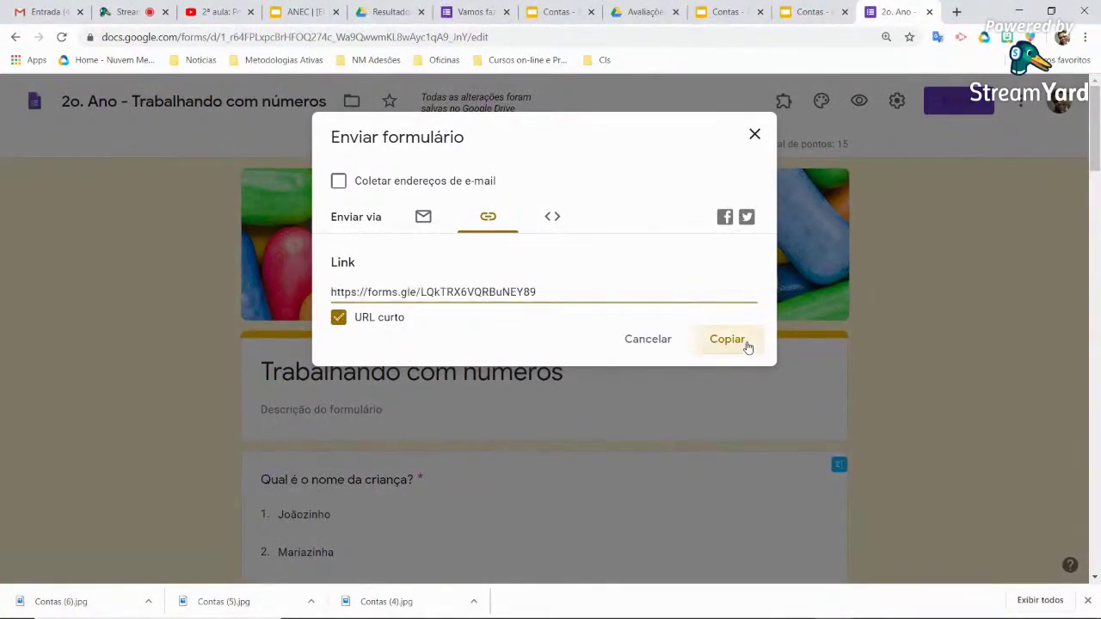
{"action": "left_click", "coordinate": [754, 135]}
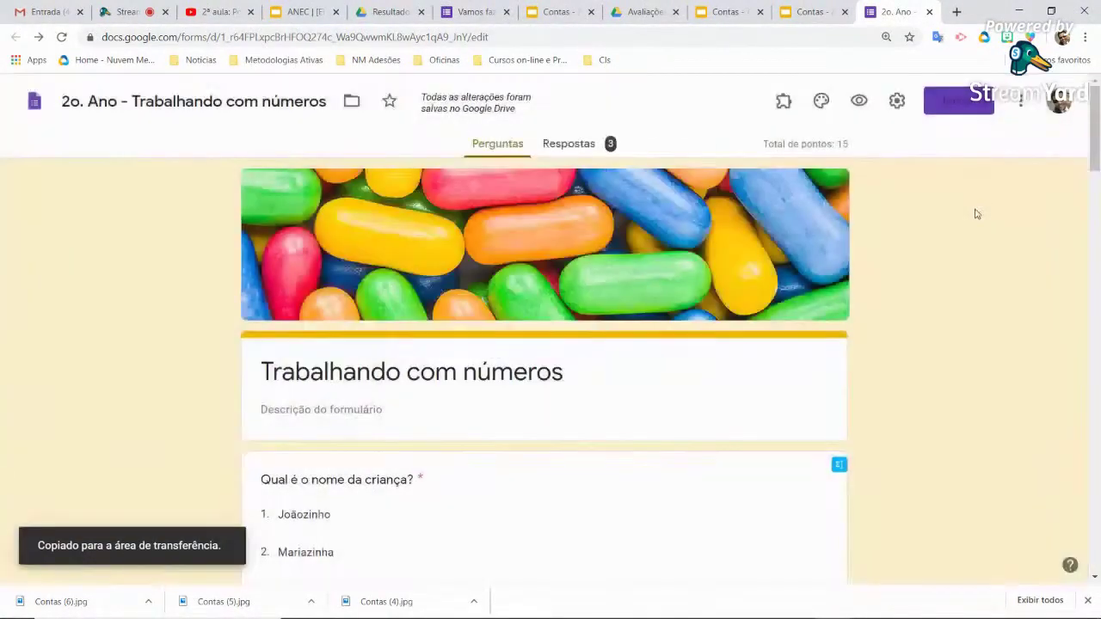
{"action": "left_click", "coordinate": [135, 16]}
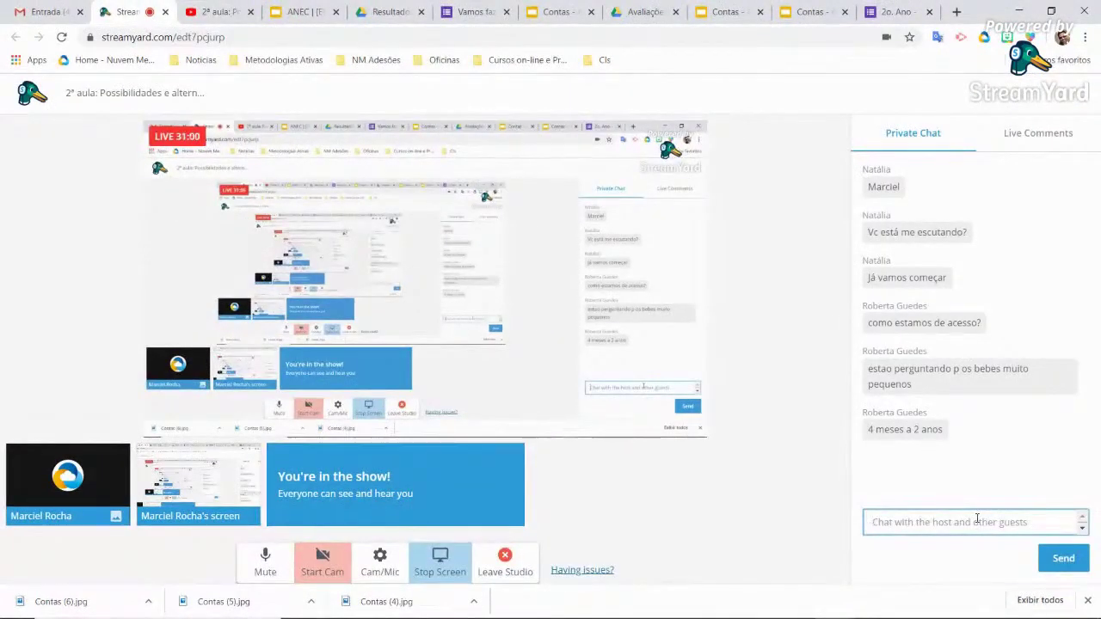
Post 'Acesse e responda:' followed by the pasted short form link in the StreamYard private chat
{"action": "left_click", "coordinate": [977, 521]}
{"action": "type", "text": "C"}
{"action": "key", "text": "BackSpace"}
{"action": "type", "text": "Ace"}
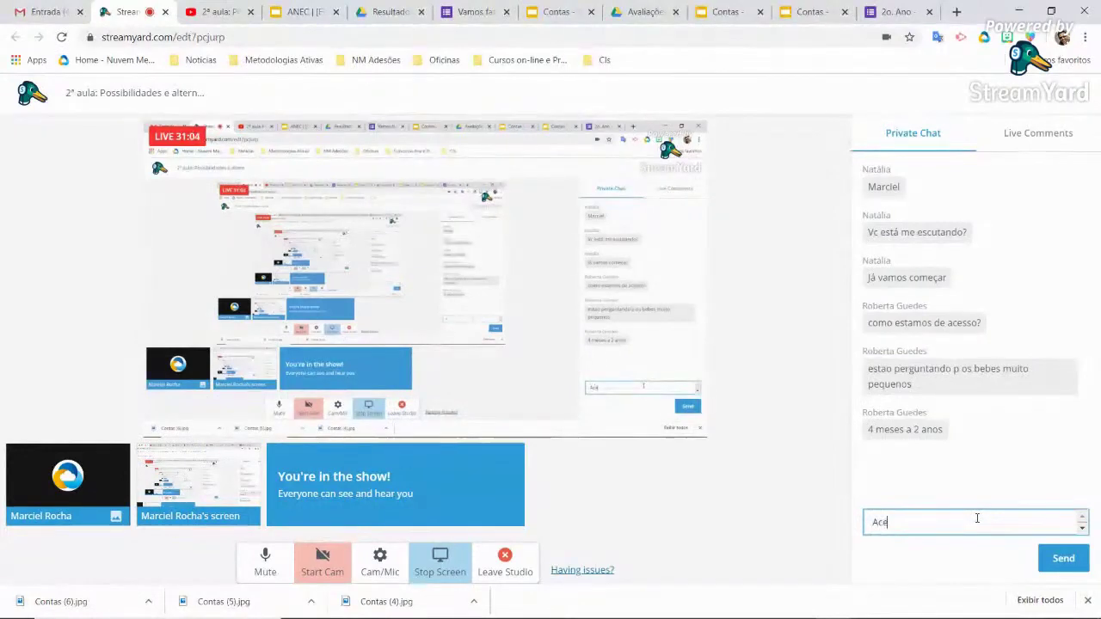
{"action": "type", "text": "sse e responda"}
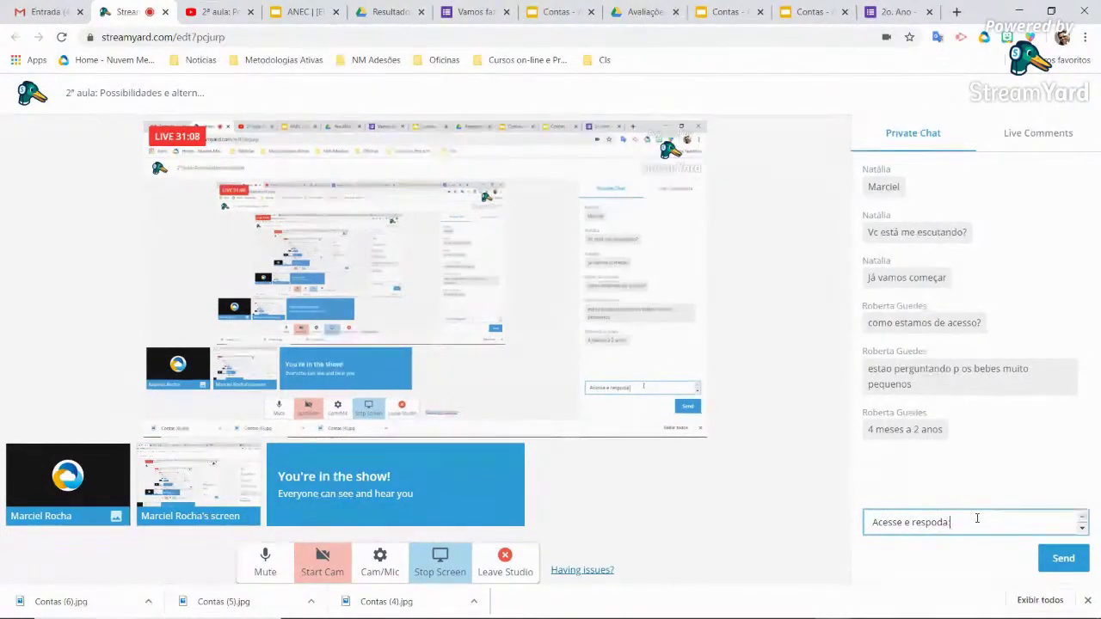
{"action": "type", "text": ":"}
{"action": "key", "text": "shift+Return"}
{"action": "type", "text": "https://forms.gle/LQkTRk6VQRBuNEY89"}
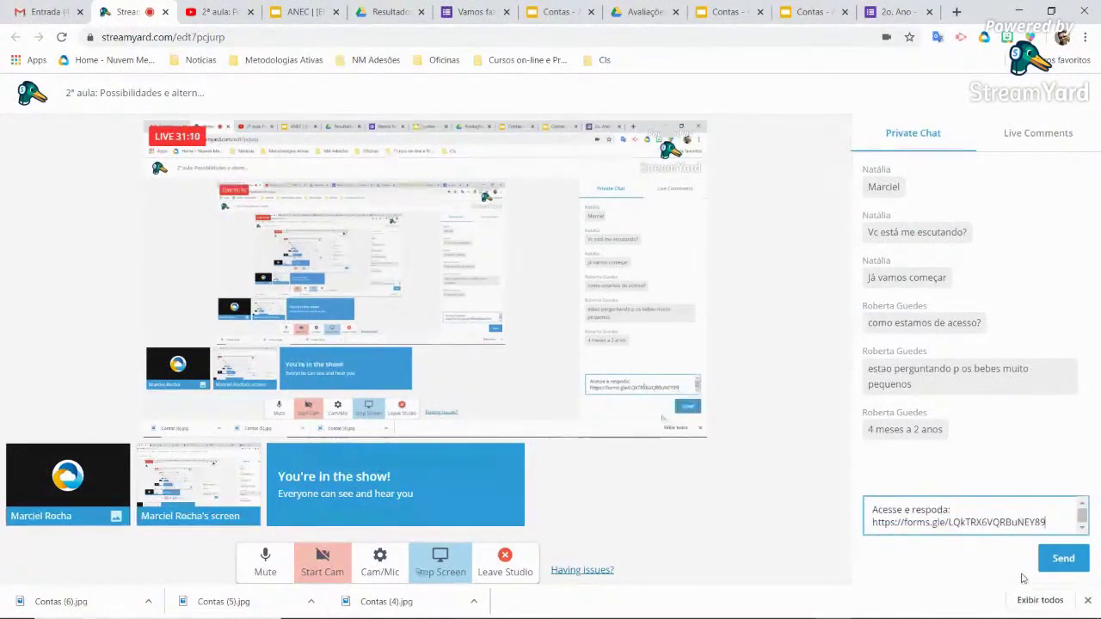
{"action": "left_click", "coordinate": [1054, 569]}
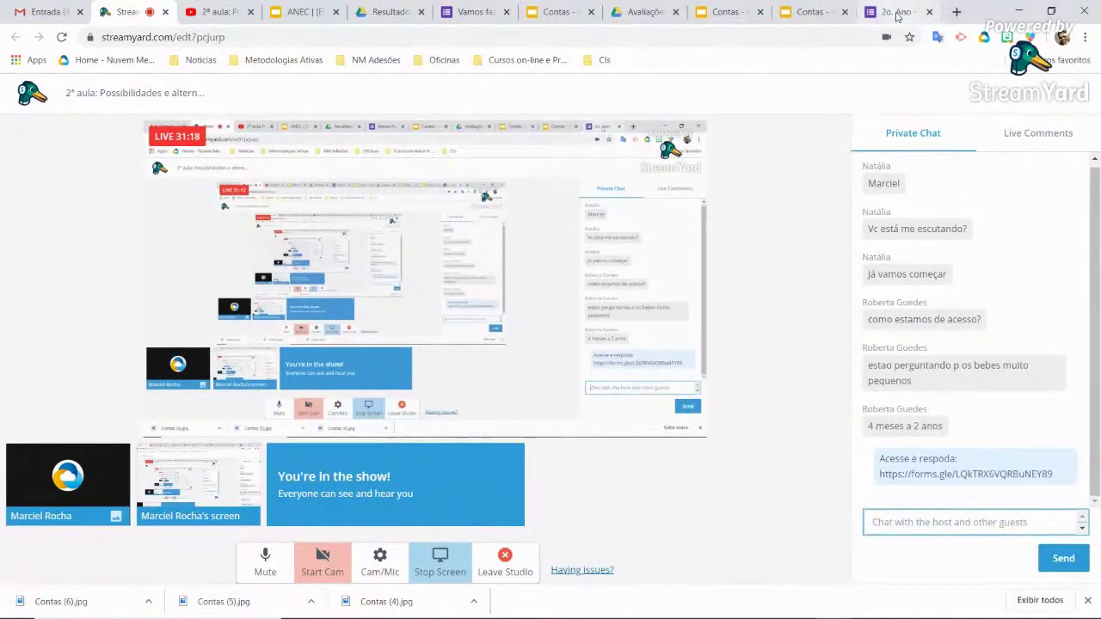
{"action": "left_click", "coordinate": [899, 12]}
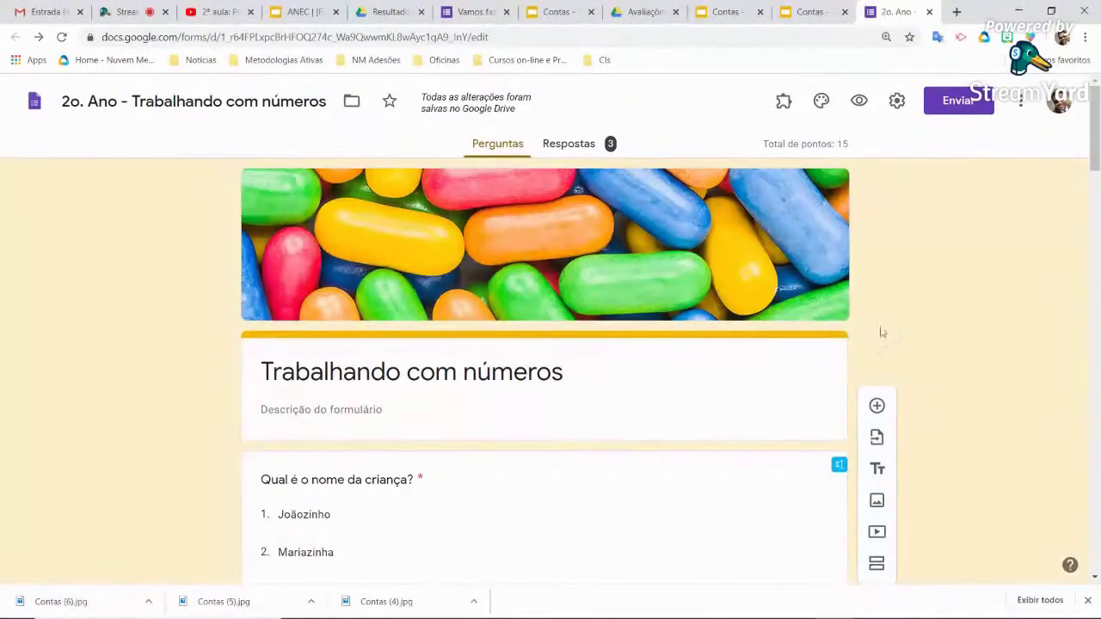
Review the Respostas summary of 3 responses (average 1,67/15) and close the downloads bar
{"action": "left_click", "coordinate": [586, 145]}
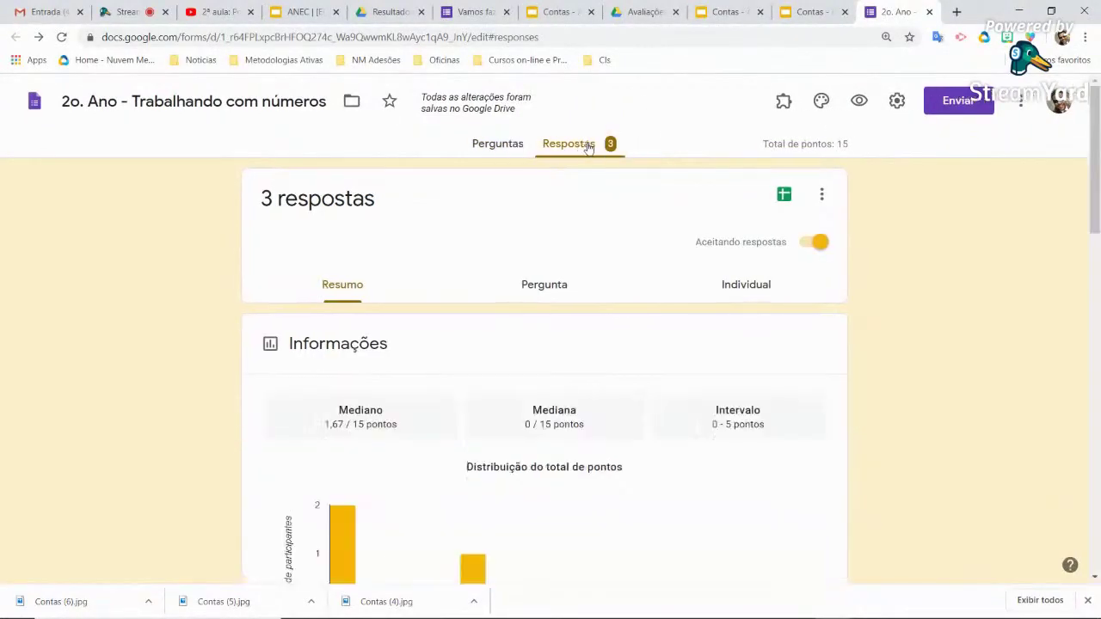
{"action": "scroll", "coordinate": [622, 297], "scroll_direction": "down", "scroll_amount": 6}
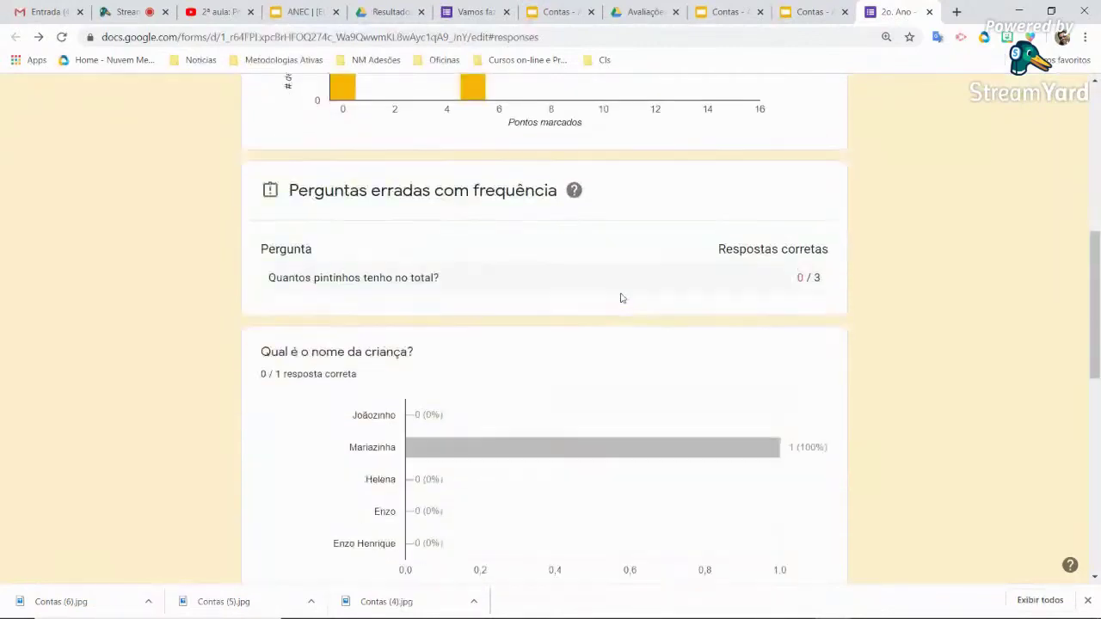
{"action": "scroll", "coordinate": [622, 297], "scroll_direction": "up", "scroll_amount": 6}
{"action": "left_click", "coordinate": [495, 147]}
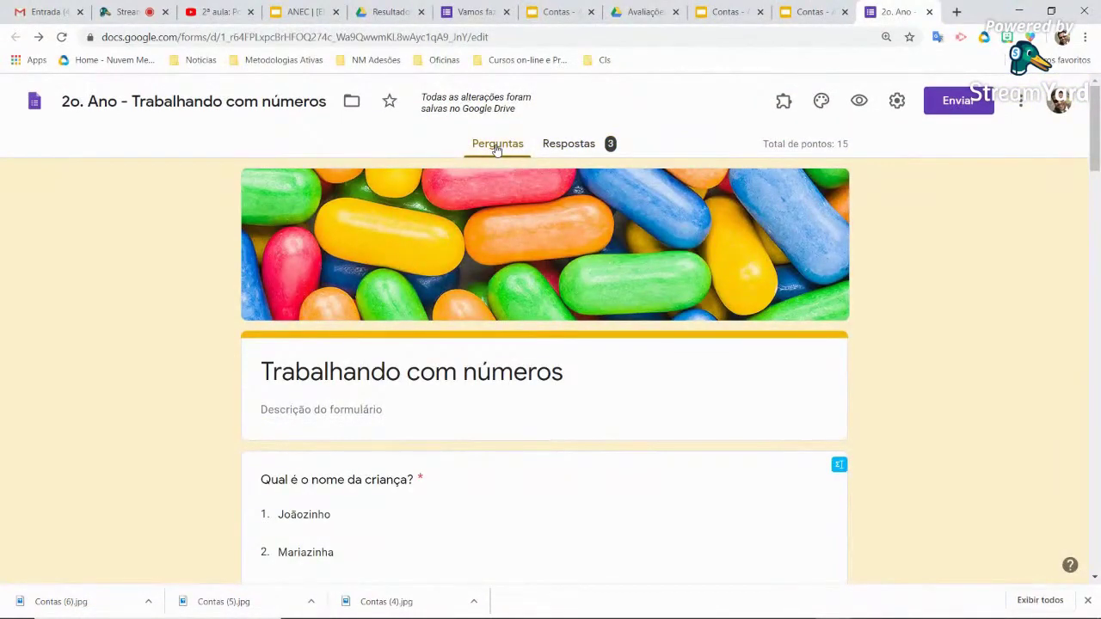
{"action": "left_click", "coordinate": [564, 146]}
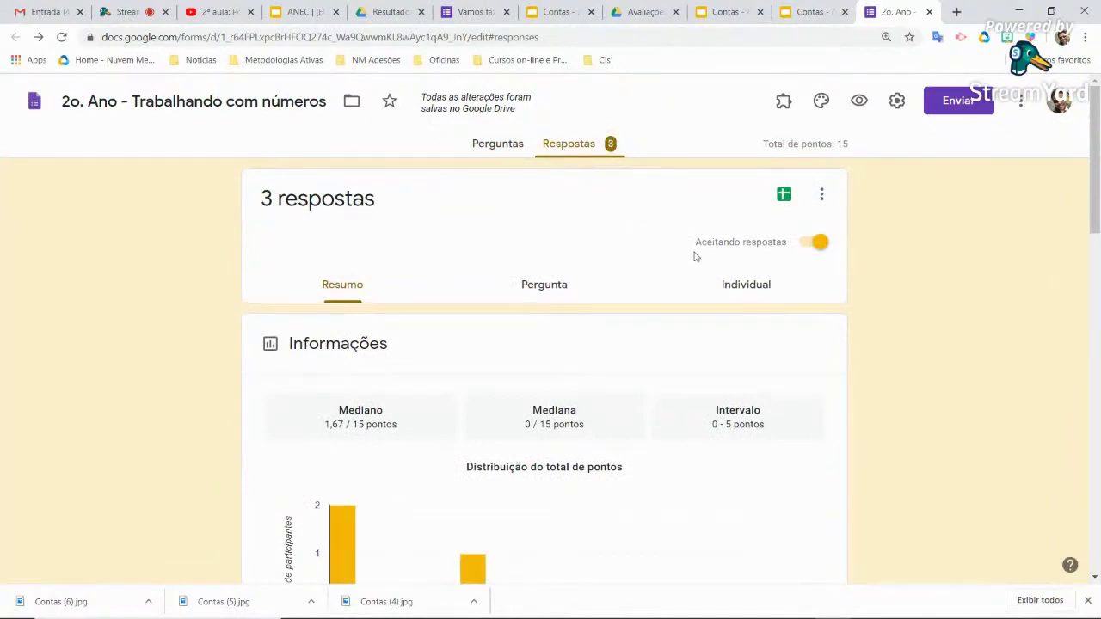
{"action": "left_click", "coordinate": [229, 13]}
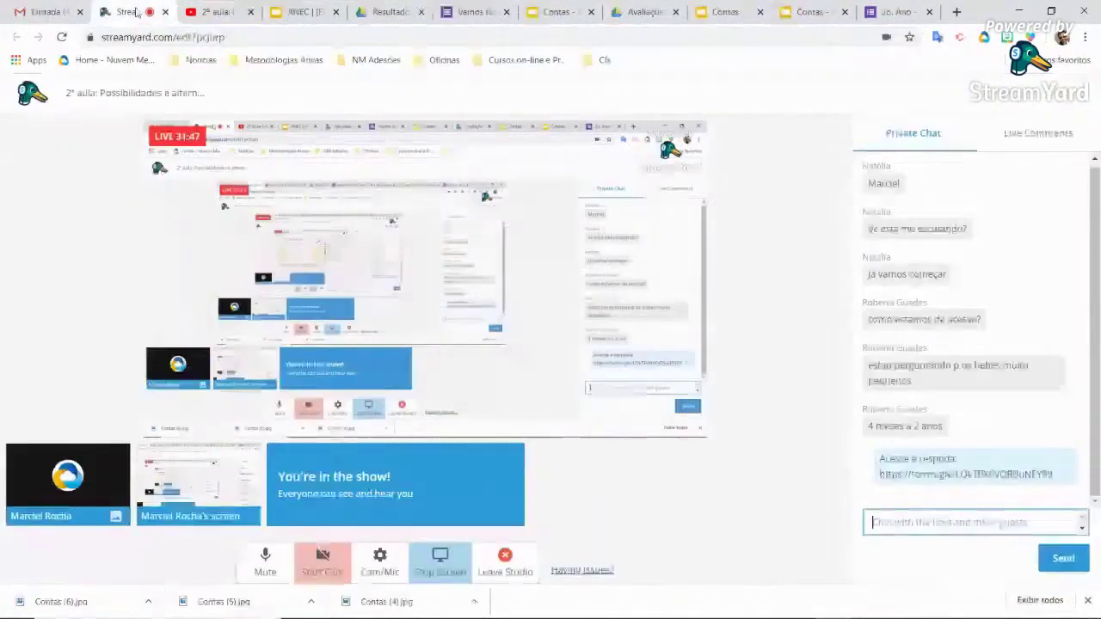
{"action": "left_click", "coordinate": [129, 12]}
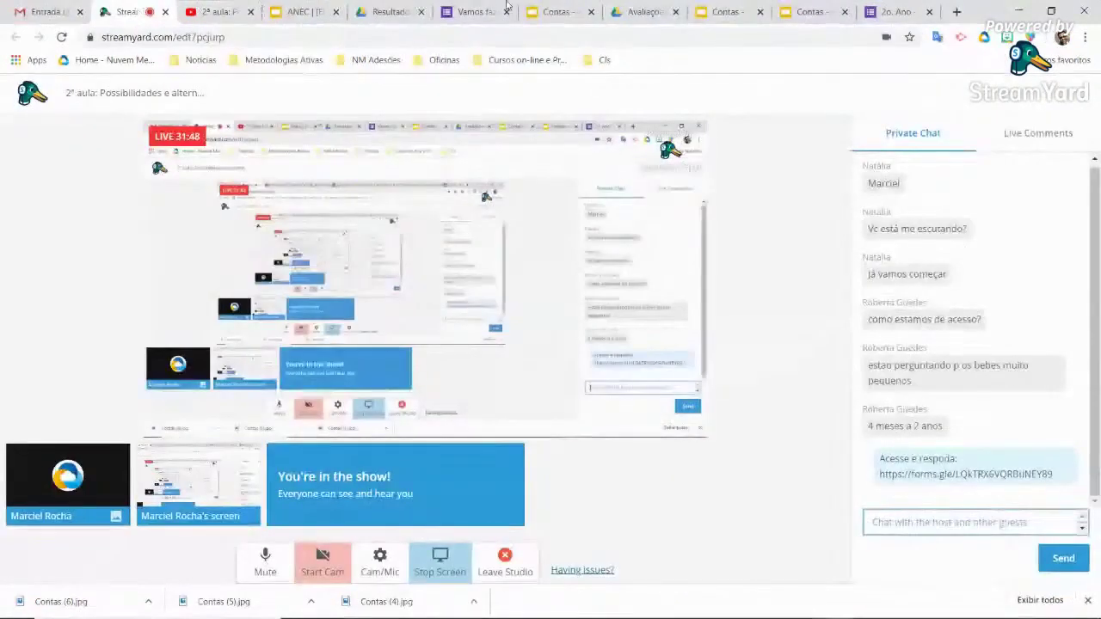
{"action": "left_click", "coordinate": [873, 12]}
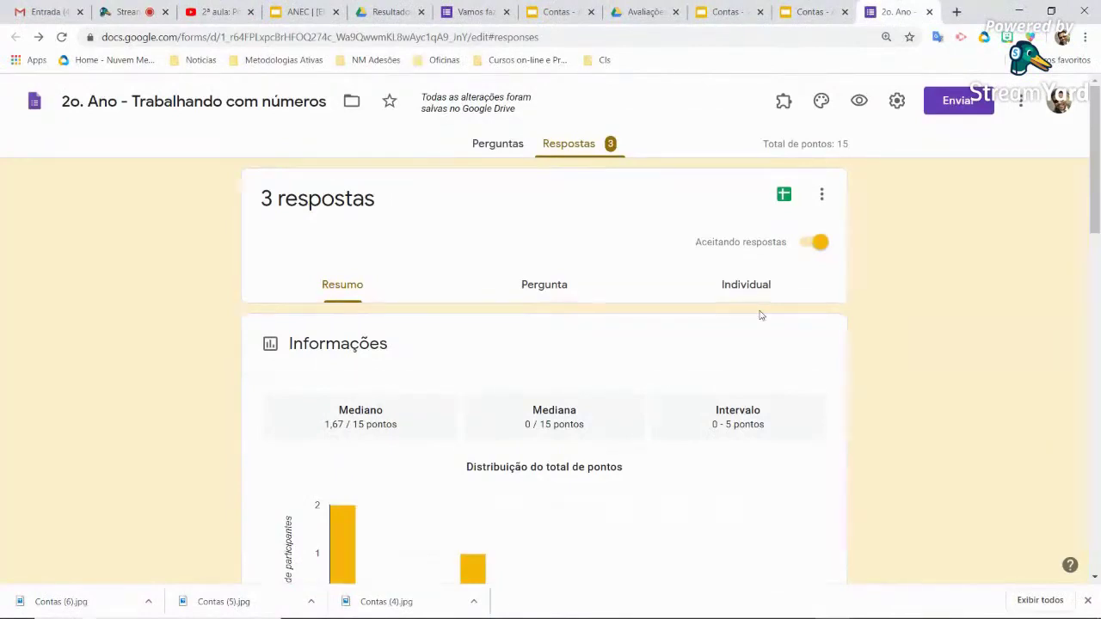
{"action": "left_click", "coordinate": [1087, 601]}
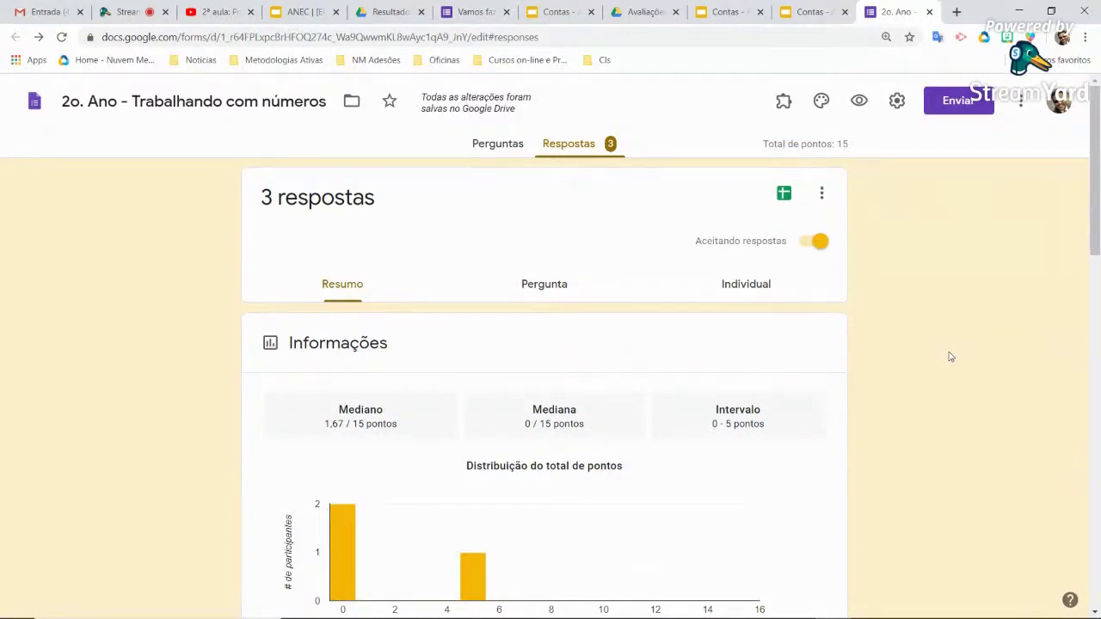
Load mestra.me in a new tab and focus its field for the link to shorten
{"action": "left_click", "coordinate": [958, 13]}
{"action": "type", "text": "mestra.me/destinoead"}
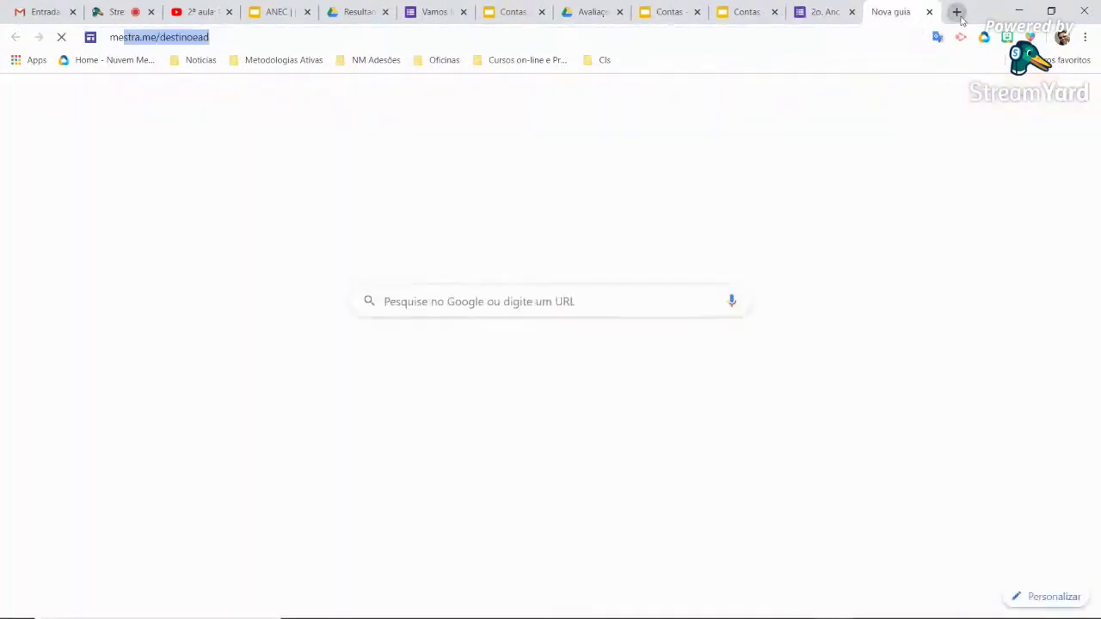
{"action": "key", "text": "End"}
{"action": "key", "text": "BackSpace"}
{"action": "key", "text": "BackSpace"}
{"action": "key", "text": "BackSpace"}
{"action": "key", "text": "BackSpace"}
{"action": "key", "text": "BackSpace"}
{"action": "key", "text": "BackSpace"}
{"action": "key", "text": "BackSpace"}
{"action": "key", "text": "BackSpace"}
{"action": "key", "text": "BackSpace"}
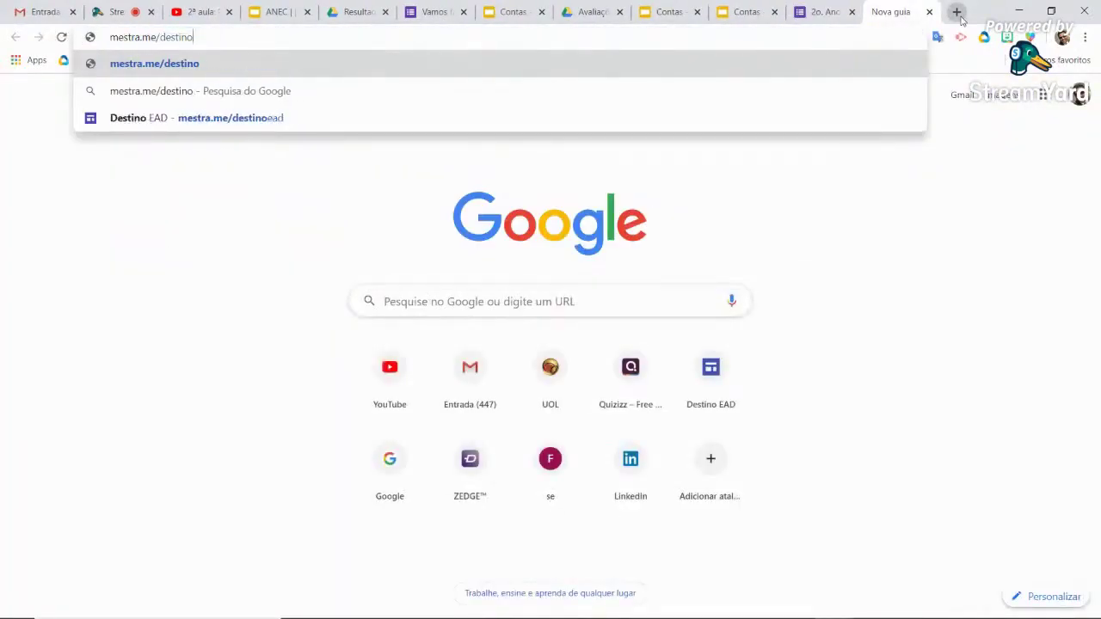
{"action": "key", "text": "BackSpace"}
{"action": "key", "text": "BackSpace"}
{"action": "key", "text": "Return"}
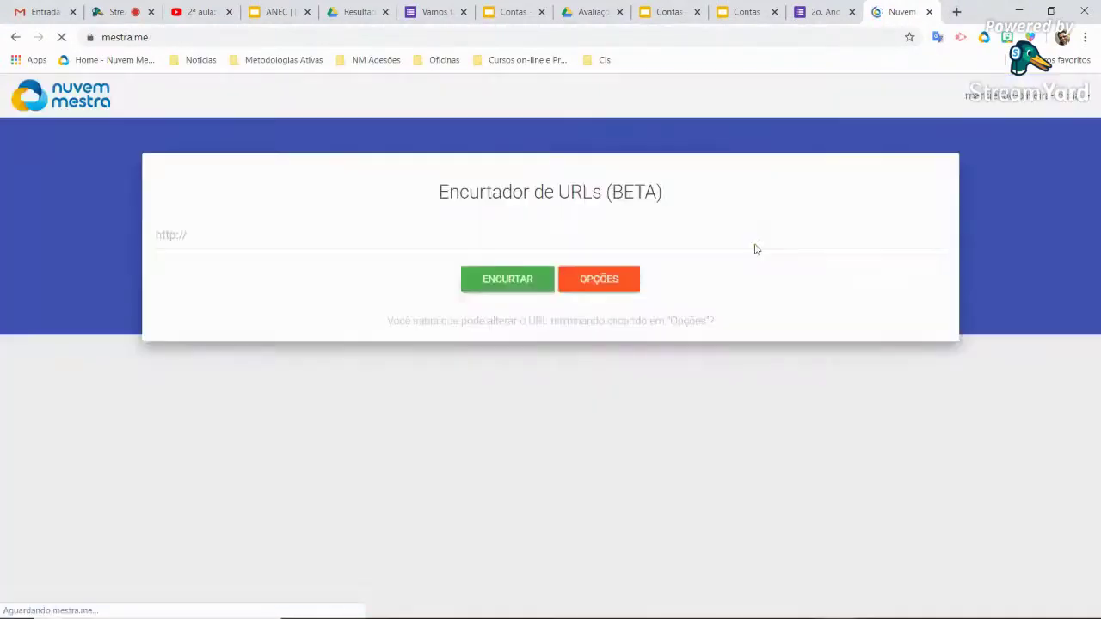
{"action": "left_click", "coordinate": [607, 234]}
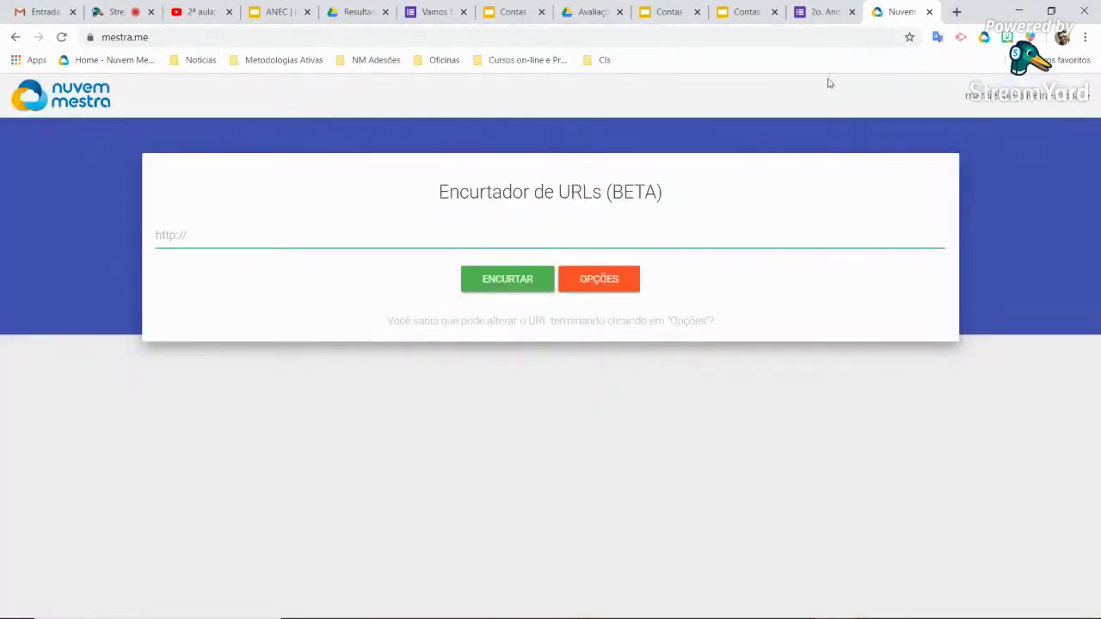
{"action": "left_click", "coordinate": [835, 12]}
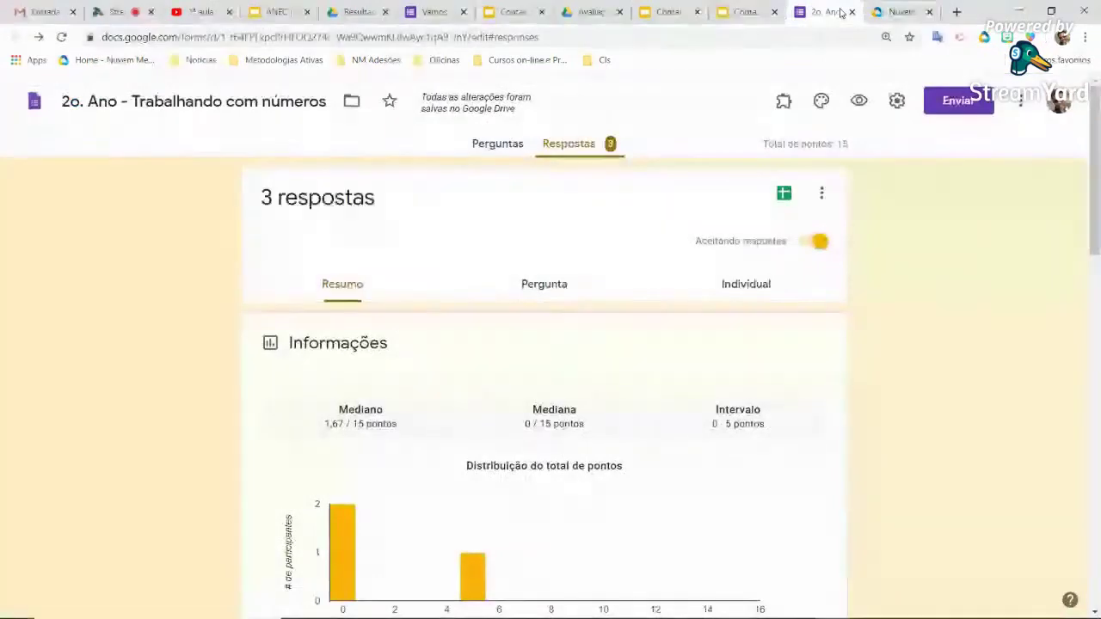
Copy the form's full-length link with URL curto left unchecked
{"action": "left_click", "coordinate": [896, 104]}
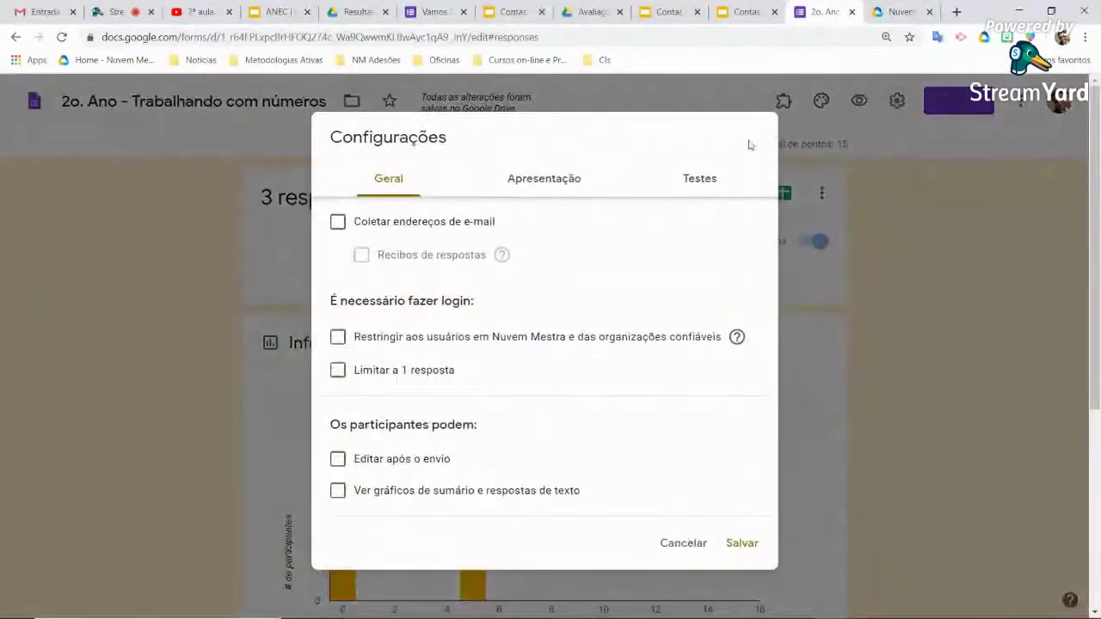
{"action": "left_click", "coordinate": [684, 543]}
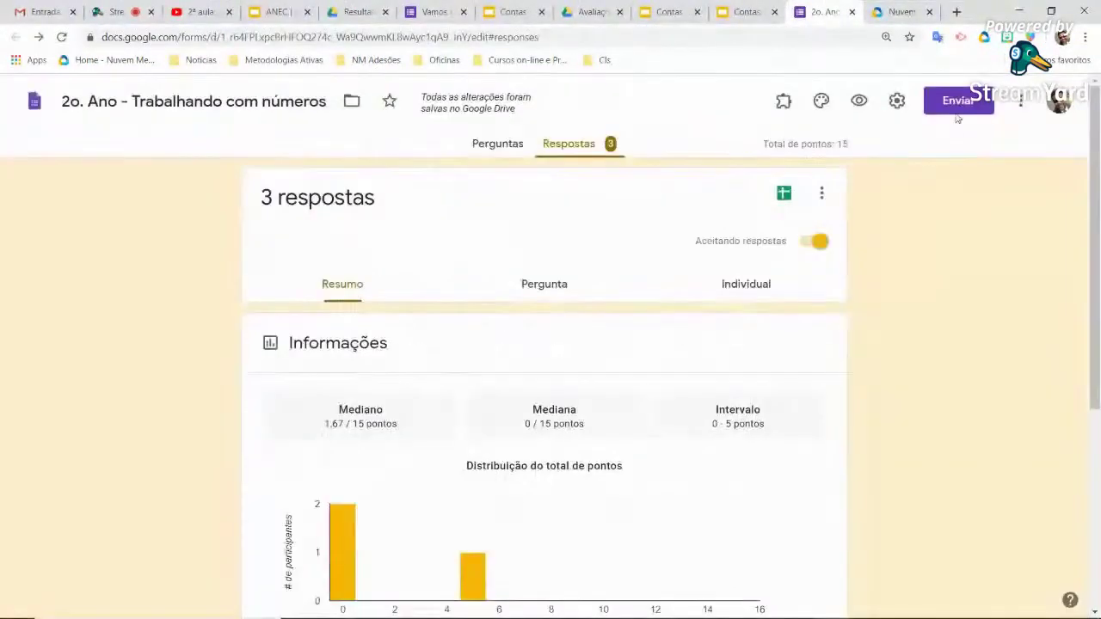
{"action": "left_click", "coordinate": [953, 105]}
{"action": "left_click", "coordinate": [492, 221]}
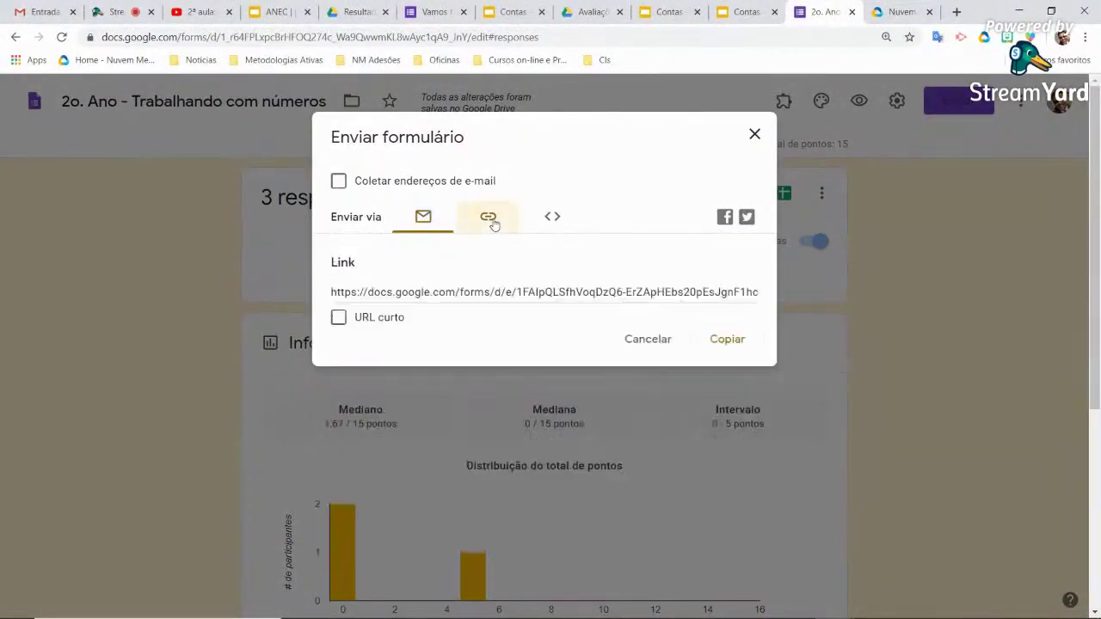
{"action": "left_click", "coordinate": [723, 339]}
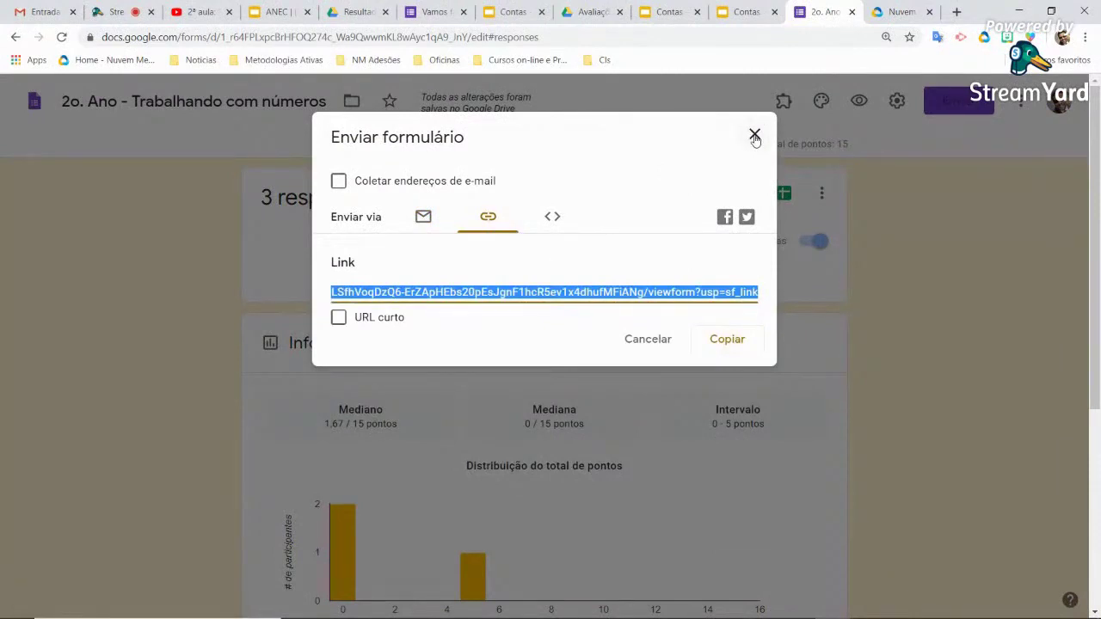
{"action": "left_click", "coordinate": [754, 137]}
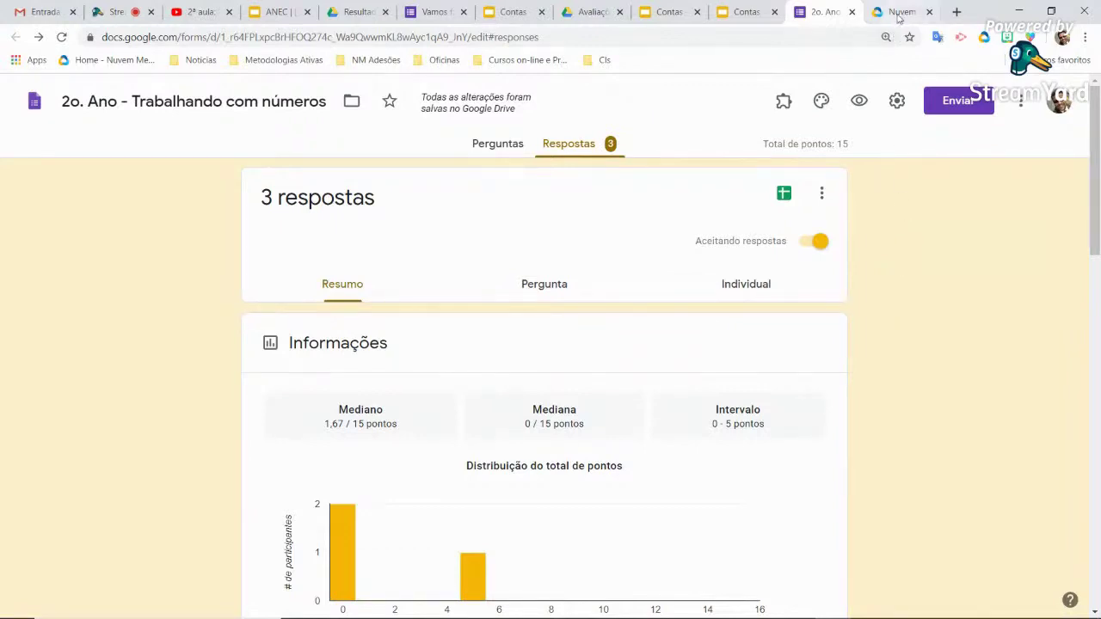
Paste the form link into mestra.me and shorten it with the custom name ANECForms
{"action": "left_click", "coordinate": [900, 12]}
{"action": "type", "text": "https://docs.google.com/forms/d/e/1FAIpQLSfhVoqDzQ6-ErZApHEbs20pEsJgnF1hcR5ev1x4dhufMFiANg/viewform?usp=sf_link"}
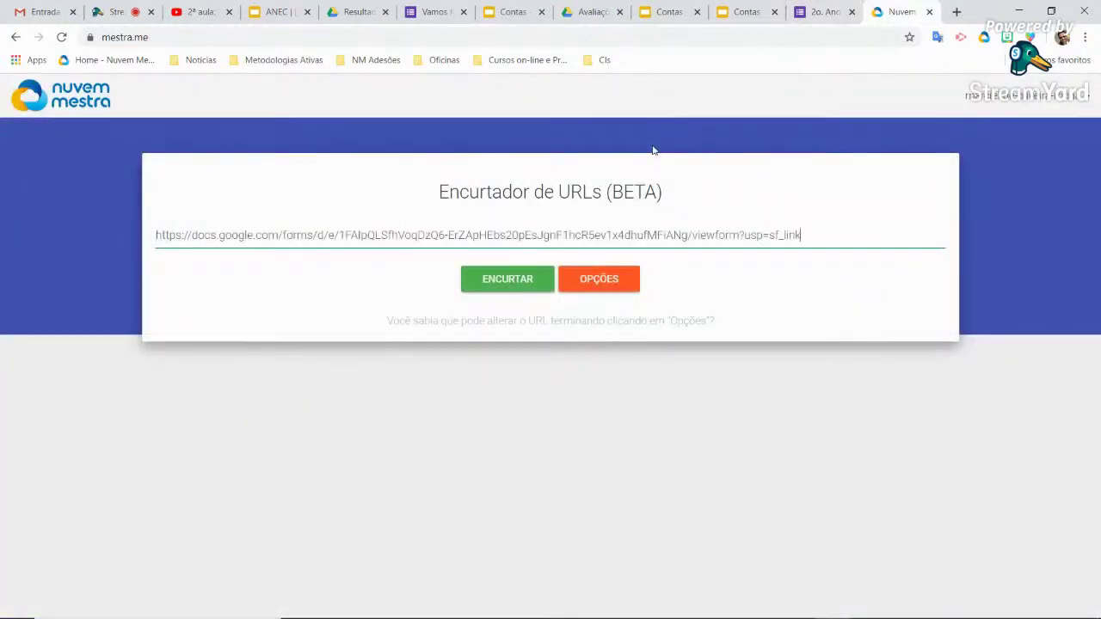
{"action": "left_click", "coordinate": [600, 287]}
{"action": "left_click", "coordinate": [599, 284]}
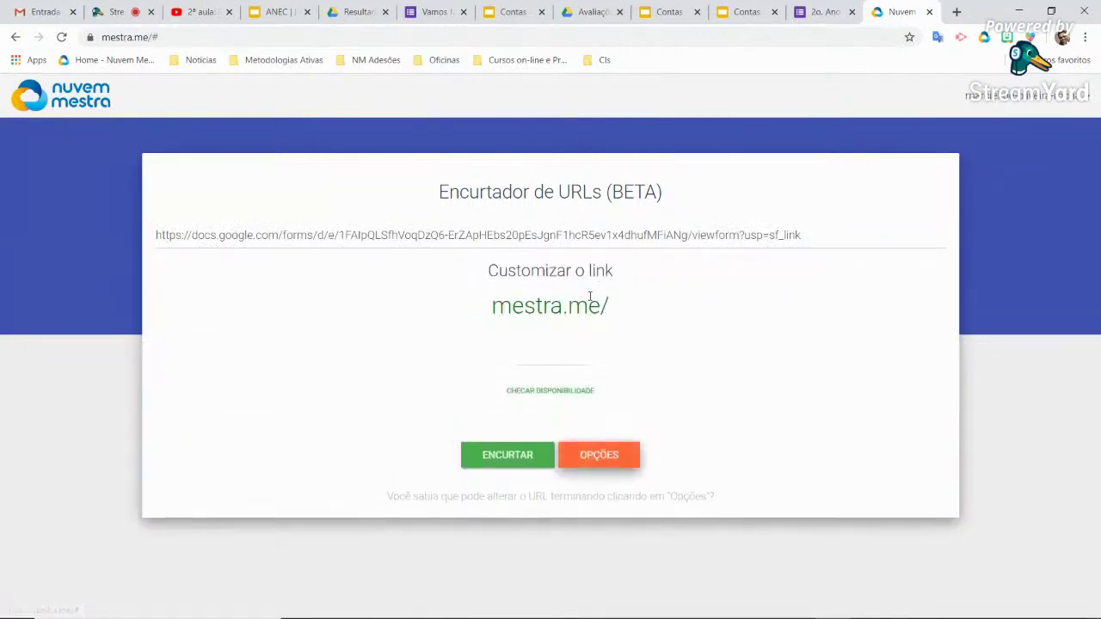
{"action": "left_click", "coordinate": [556, 357]}
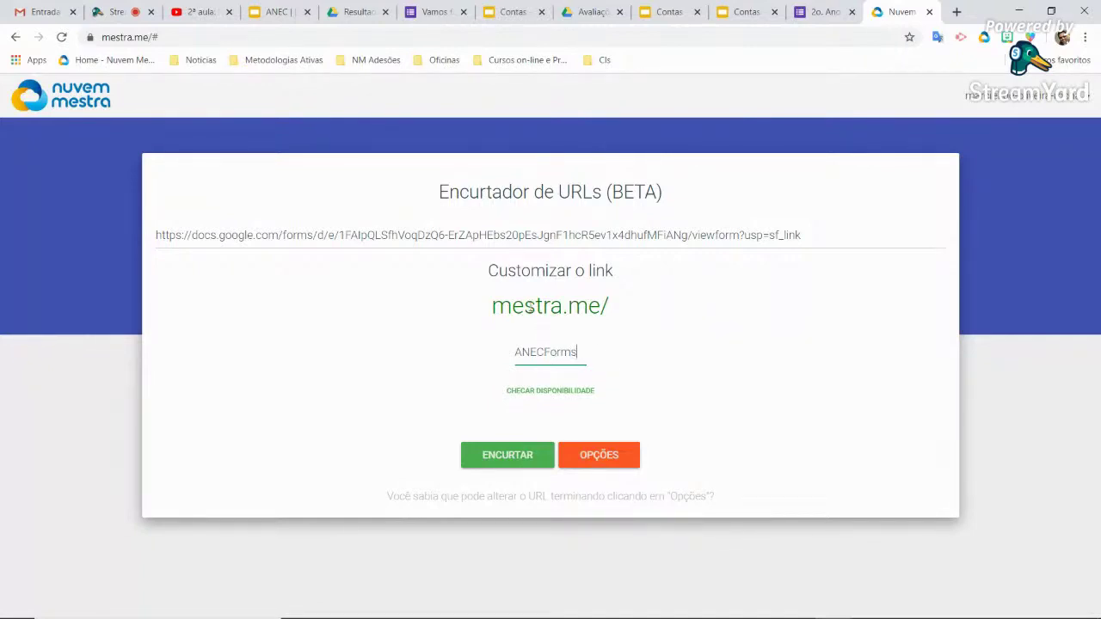
{"action": "left_click", "coordinate": [522, 459]}
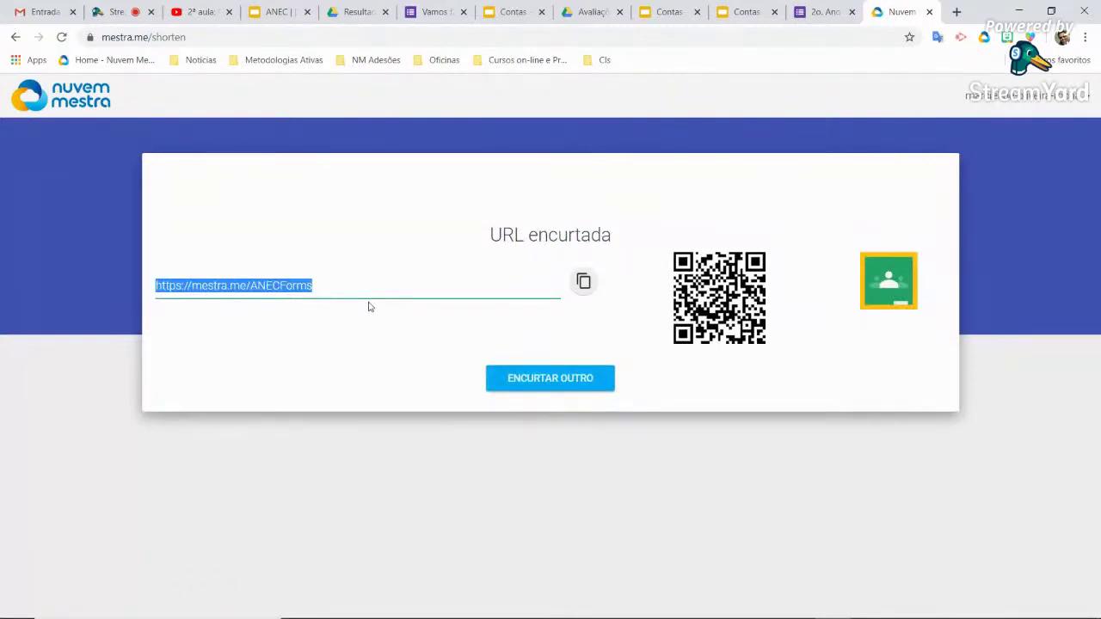
{"action": "left_click", "coordinate": [745, 11]}
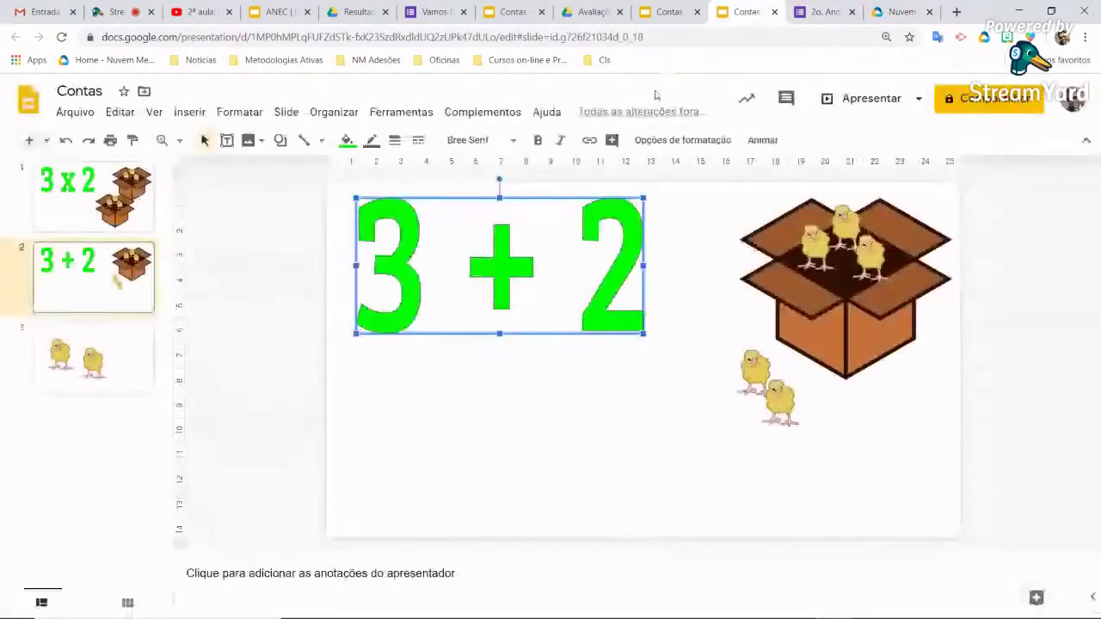
{"action": "left_click", "coordinate": [80, 382]}
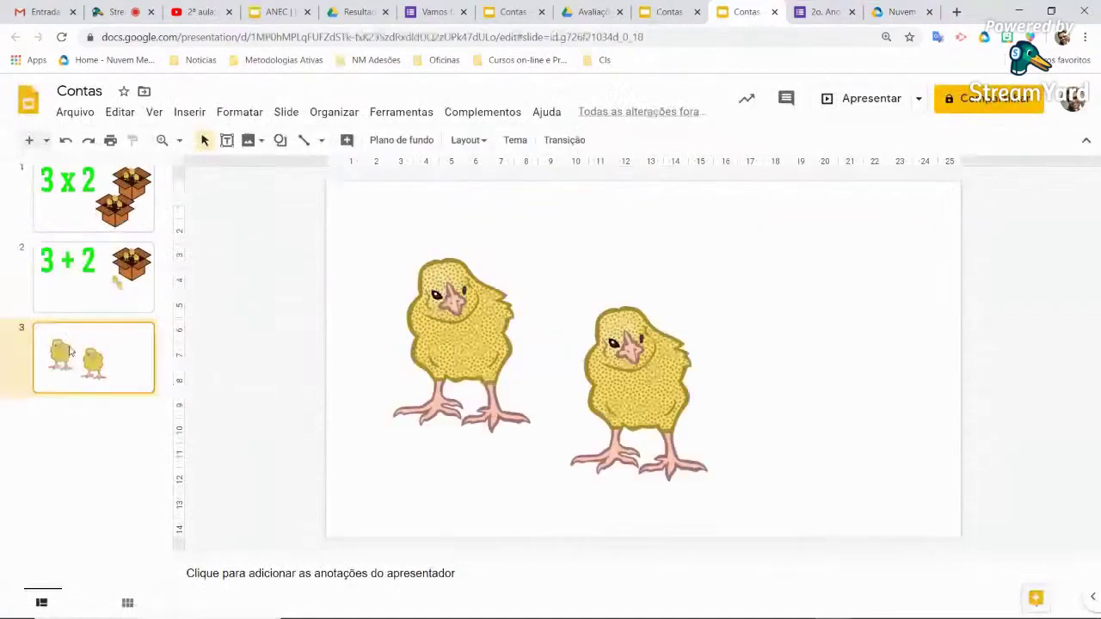
{"action": "left_click", "coordinate": [28, 140]}
{"action": "left_click", "coordinate": [674, 337]}
{"action": "type", "text": "https://mestra.me/ANECForms"}
{"action": "left_click_drag", "start_coordinate": [585, 287], "coordinate": [414, 276]}
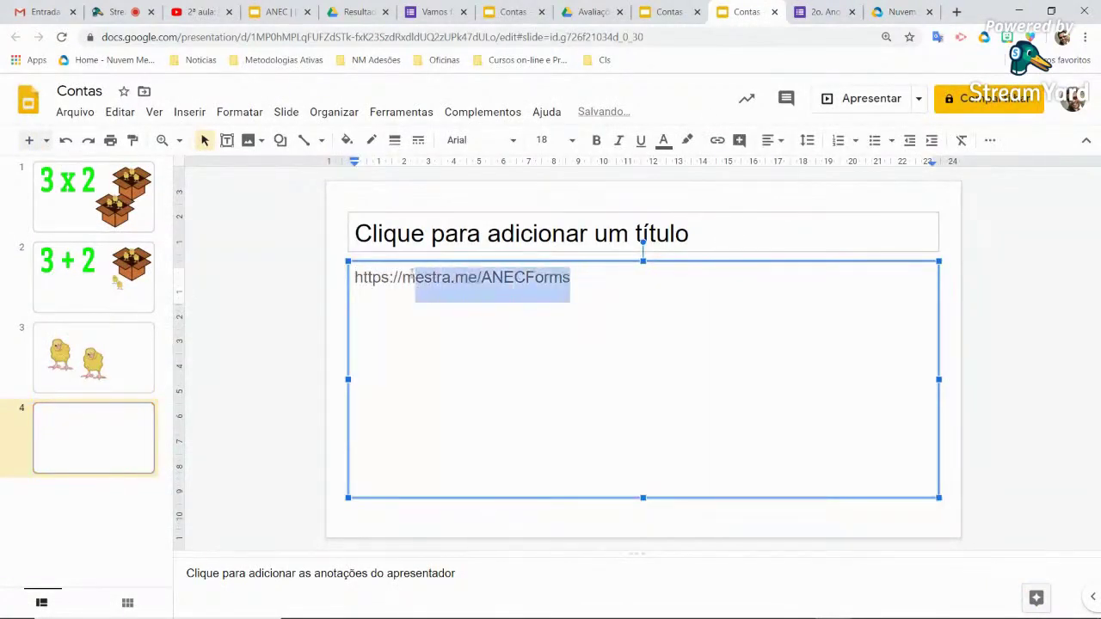
{"action": "left_click", "coordinate": [401, 277]}
{"action": "key", "text": "BackSpace"}
{"action": "key", "text": "BackSpace"}
{"action": "key", "text": "BackSpace"}
{"action": "key", "text": "BackSpace"}
{"action": "key", "text": "BackSpace"}
{"action": "key", "text": "BackSpace"}
{"action": "key", "text": "BackSpace"}
{"action": "key", "text": "BackSpace"}
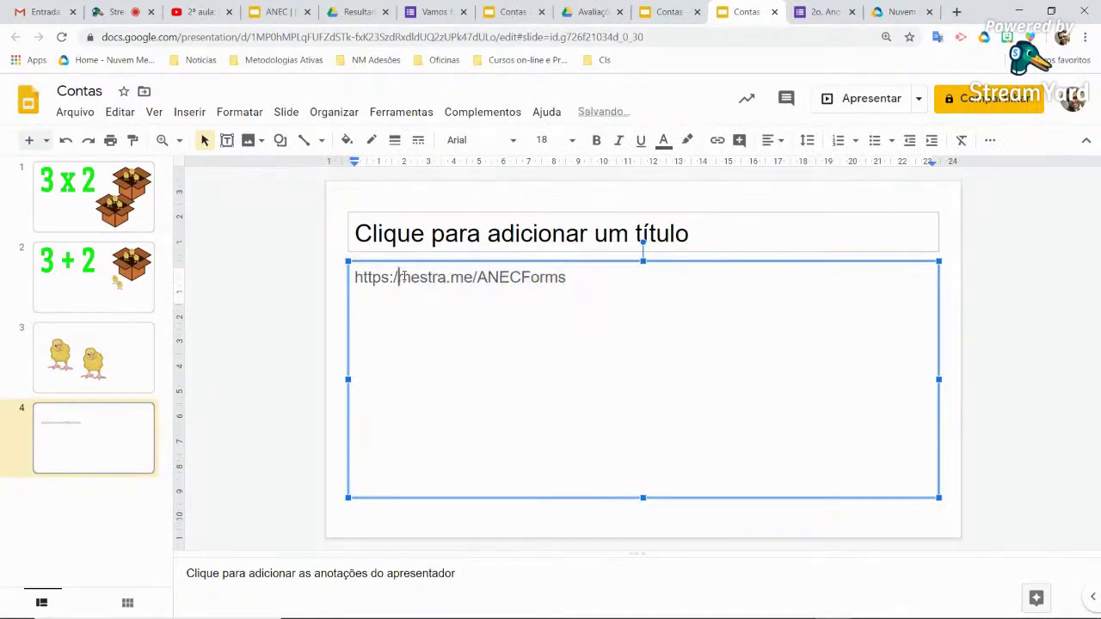
{"action": "left_click_drag", "start_coordinate": [511, 306], "coordinate": [354, 280]}
{"action": "left_click", "coordinate": [583, 212]}
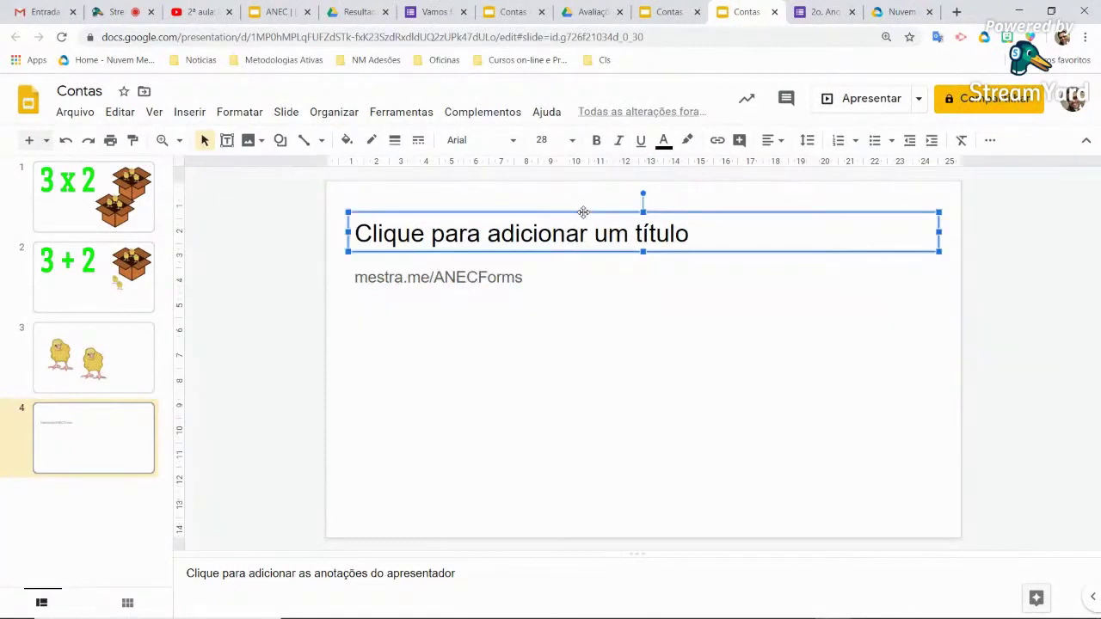
{"action": "key", "text": "Delete"}
Format the mestra.me/ANECForms text at font size 48, centre-aligned
{"action": "left_click", "coordinate": [502, 279]}
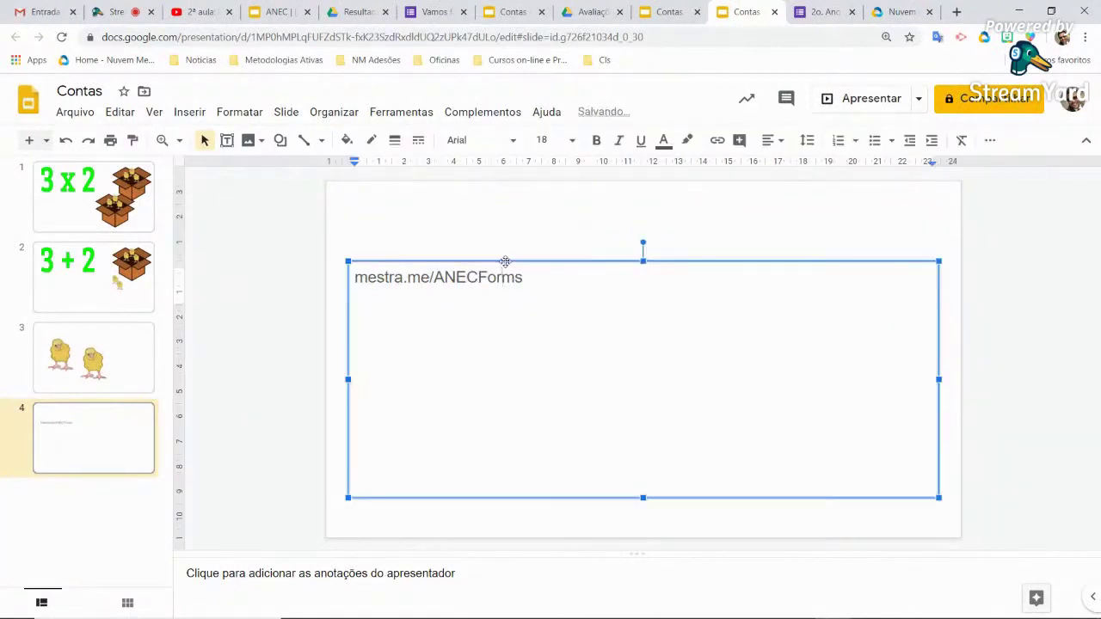
{"action": "left_click", "coordinate": [507, 260]}
{"action": "left_click", "coordinate": [572, 140]}
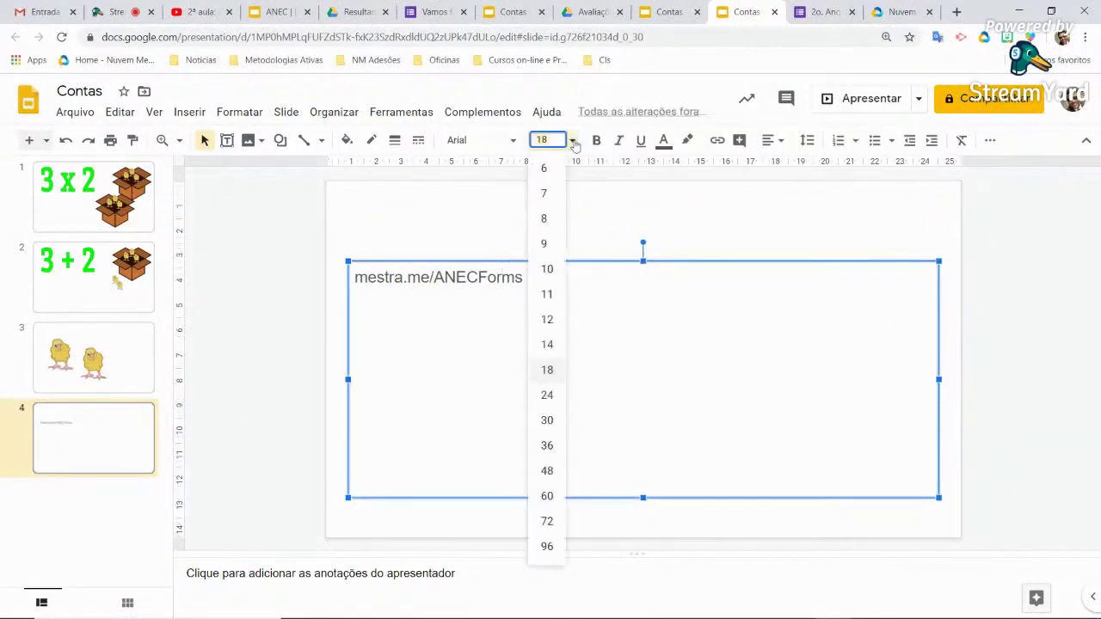
{"action": "left_click", "coordinate": [547, 471]}
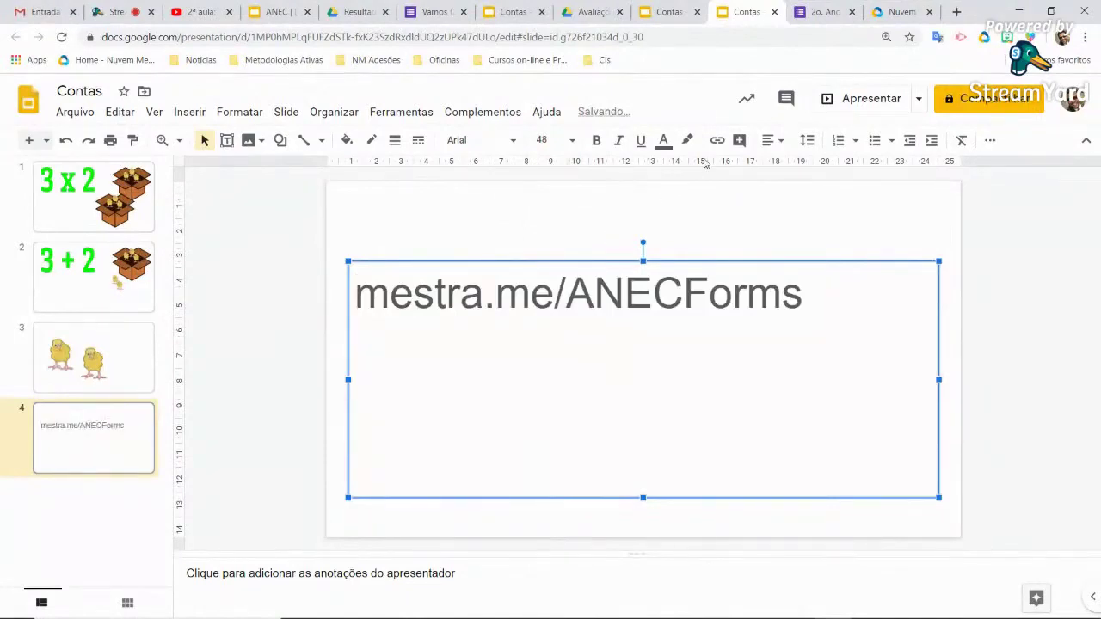
{"action": "left_click", "coordinate": [772, 140]}
{"action": "left_click", "coordinate": [794, 167]}
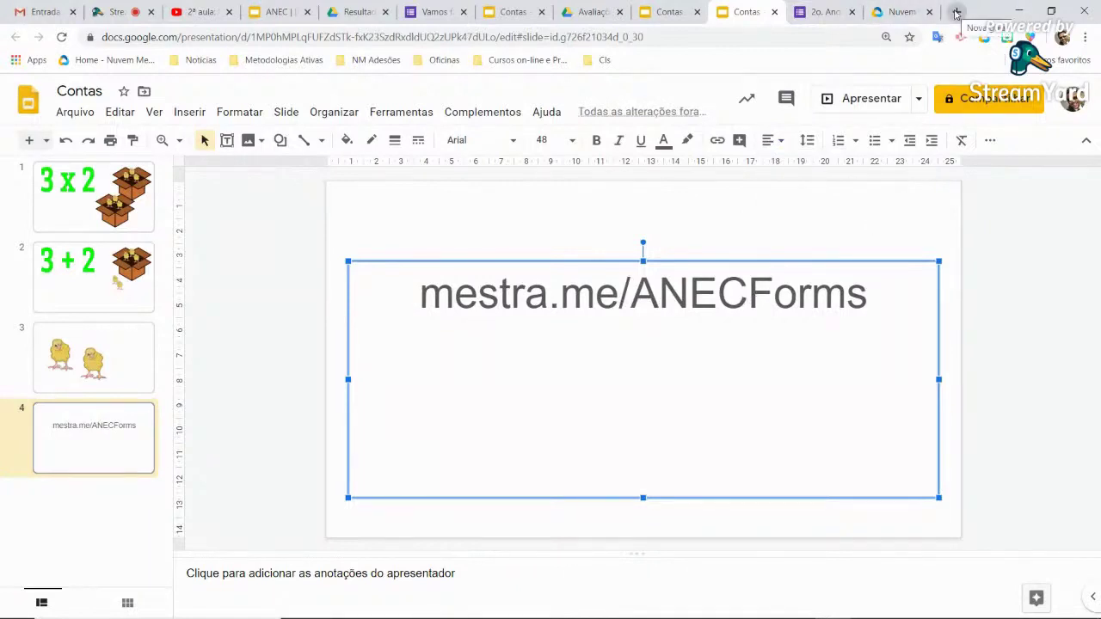
{"action": "left_click", "coordinate": [957, 12]}
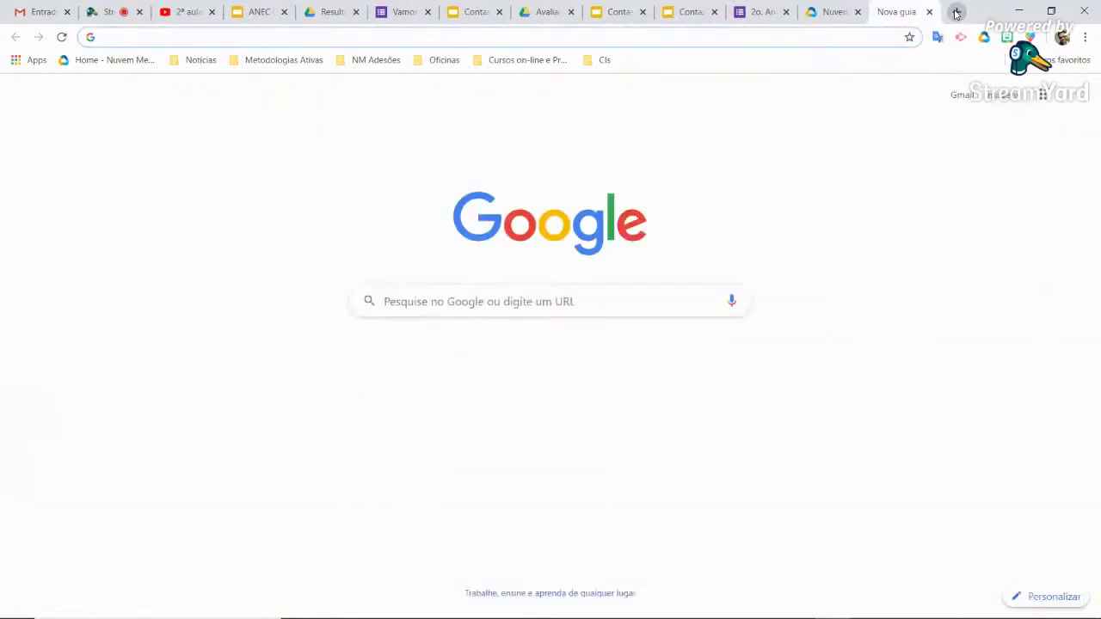
Load mestra.me/anecforms and browse the live quiz, then return to the editor's responses summary
{"action": "type", "text": "mestra.me/anecforms"}
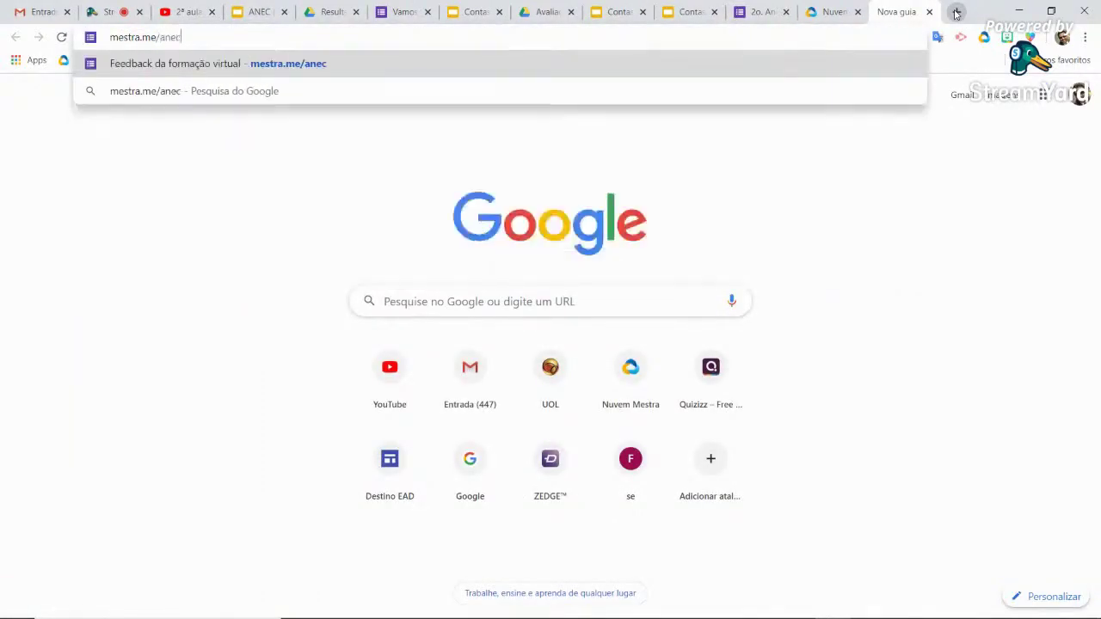
{"action": "key", "text": "Return"}
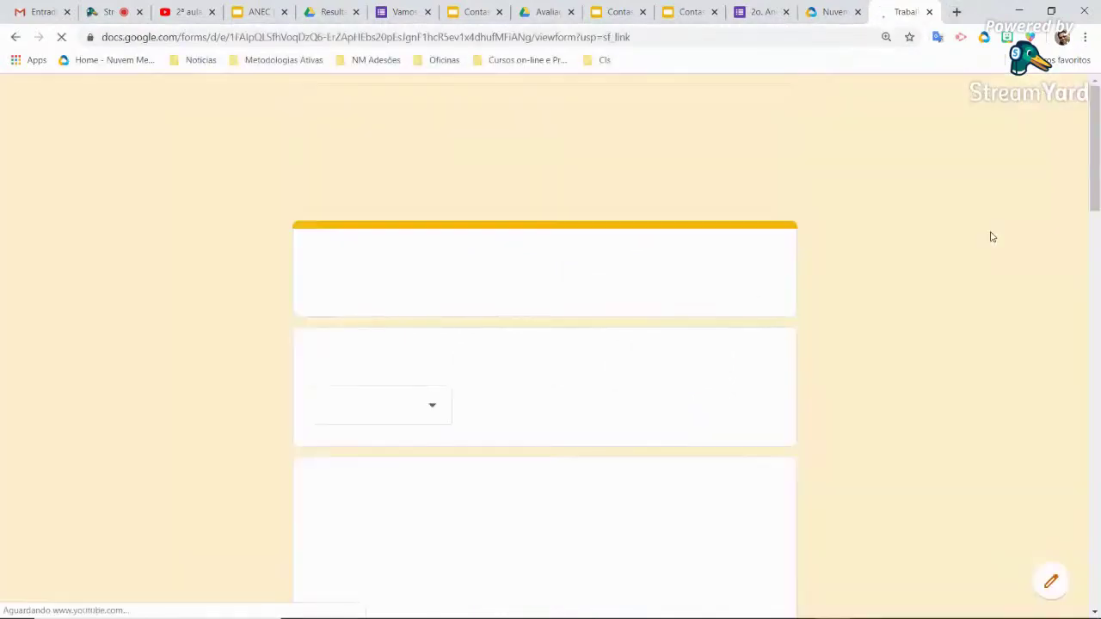
{"action": "scroll", "coordinate": [557, 426], "scroll_direction": "down", "scroll_amount": 3}
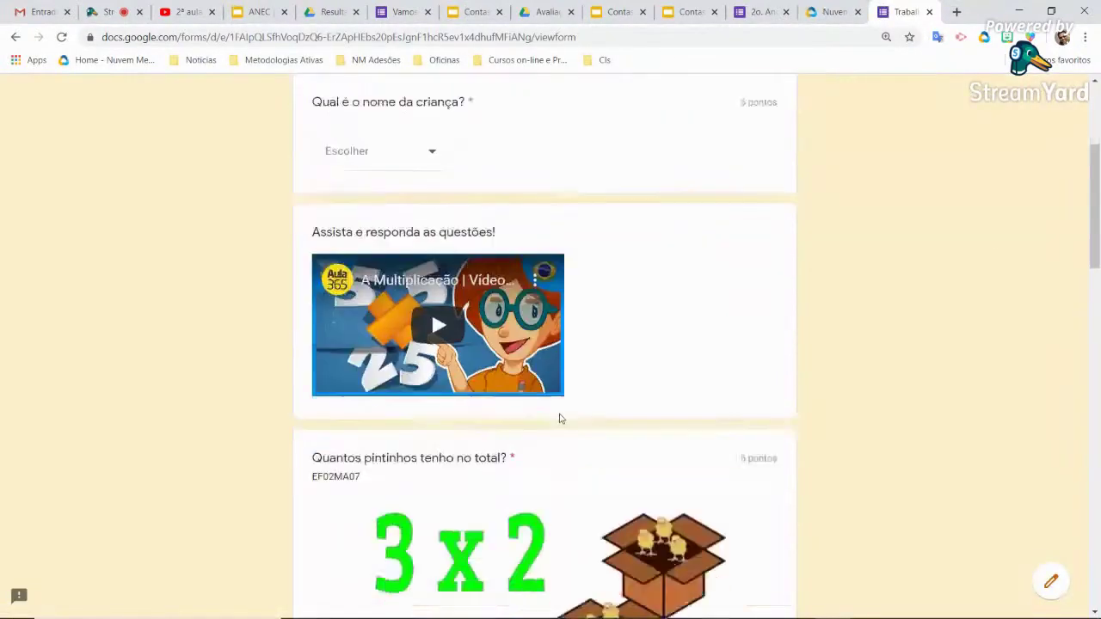
{"action": "scroll", "coordinate": [541, 372], "scroll_direction": "up", "scroll_amount": 2}
{"action": "left_click", "coordinate": [435, 260]}
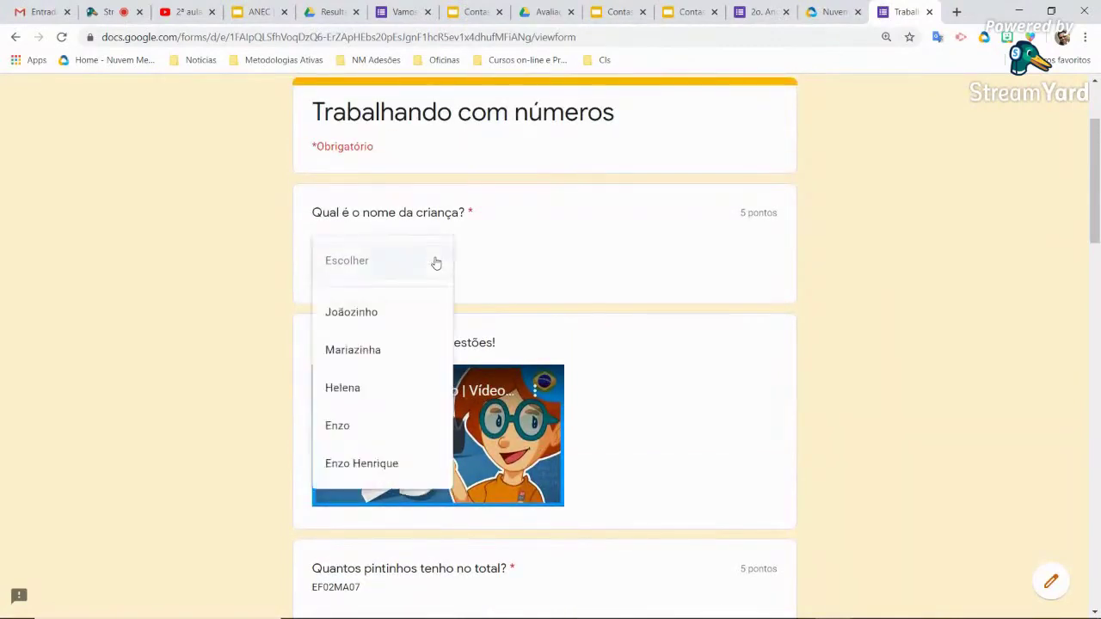
{"action": "left_click", "coordinate": [886, 316]}
{"action": "scroll", "coordinate": [692, 374], "scroll_direction": "down", "scroll_amount": 3}
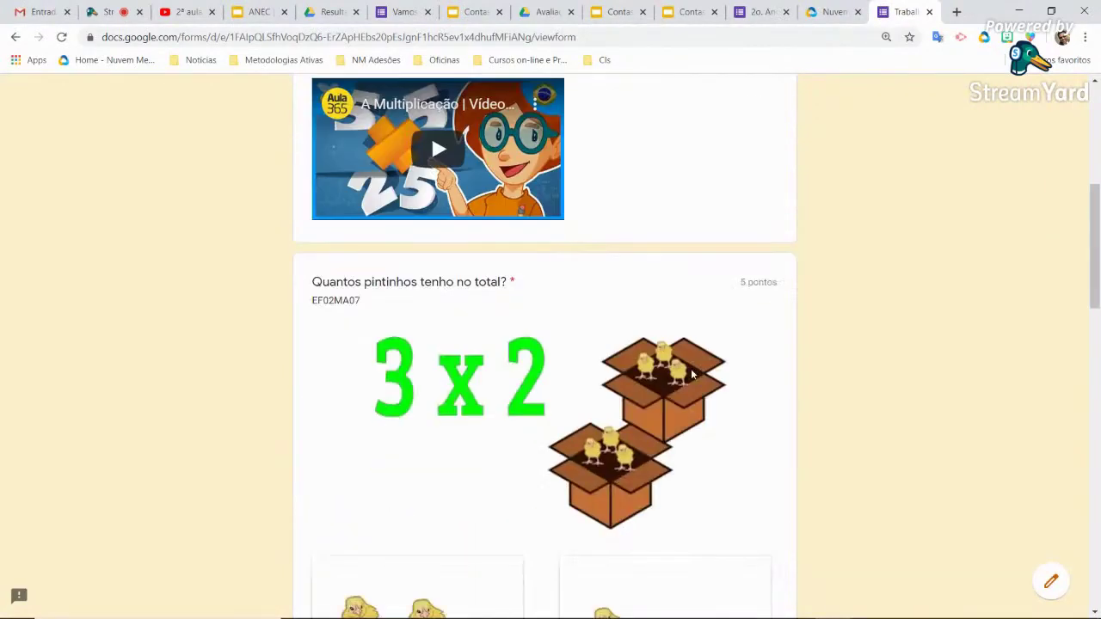
{"action": "scroll", "coordinate": [693, 373], "scroll_direction": "down", "scroll_amount": 5}
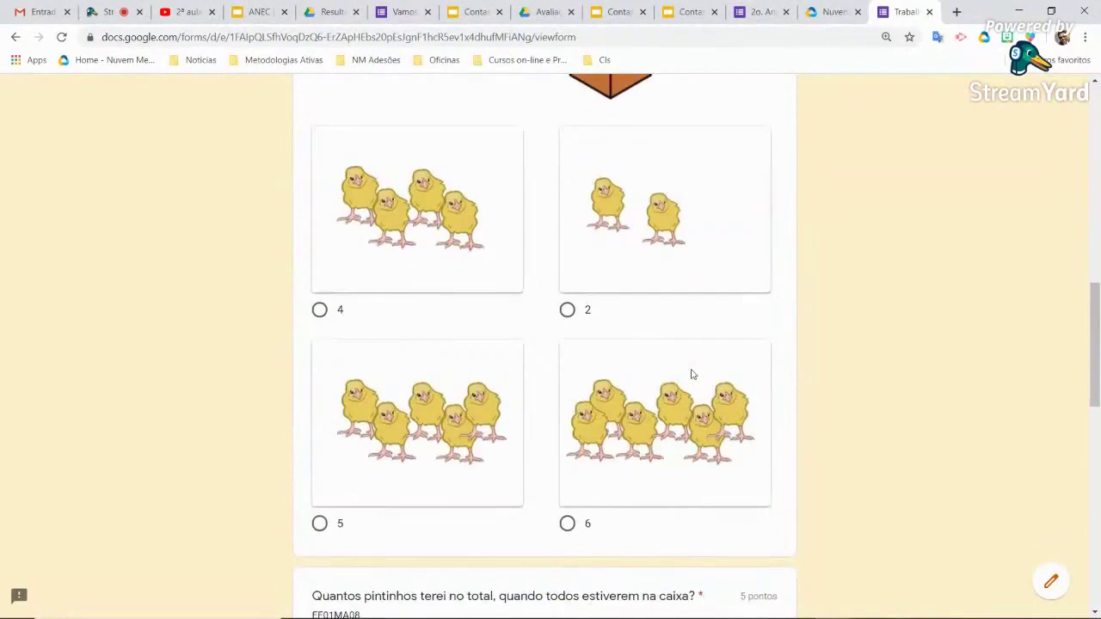
{"action": "left_click", "coordinate": [792, 10]}
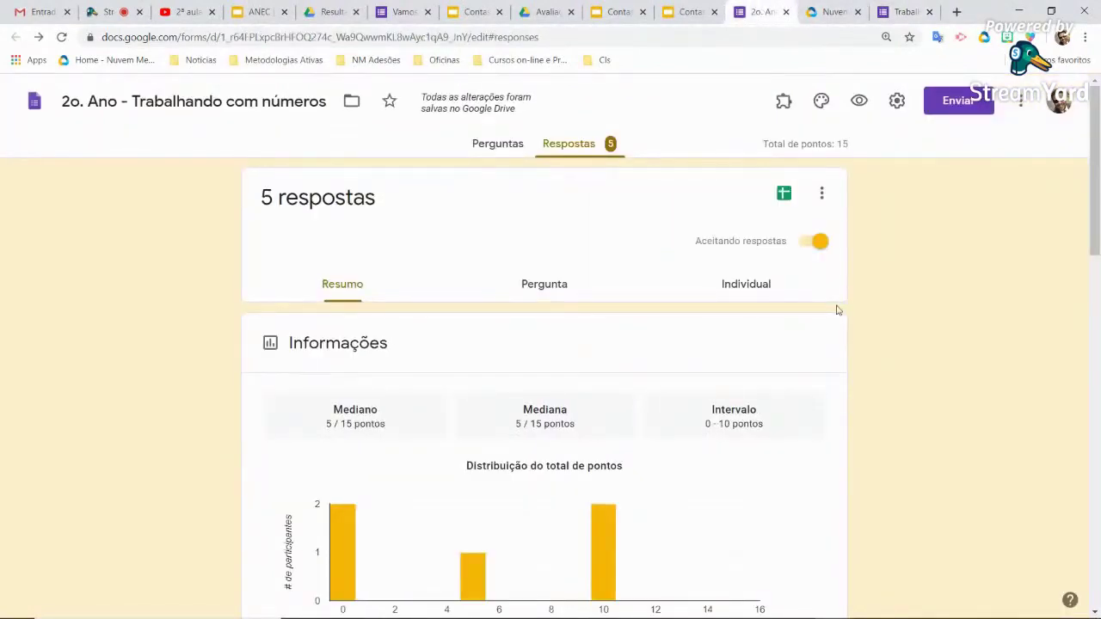
Return to the Contas presentation on the mestra.me/ANECForms slide, with its text box deselected
{"action": "left_click", "coordinate": [688, 11]}
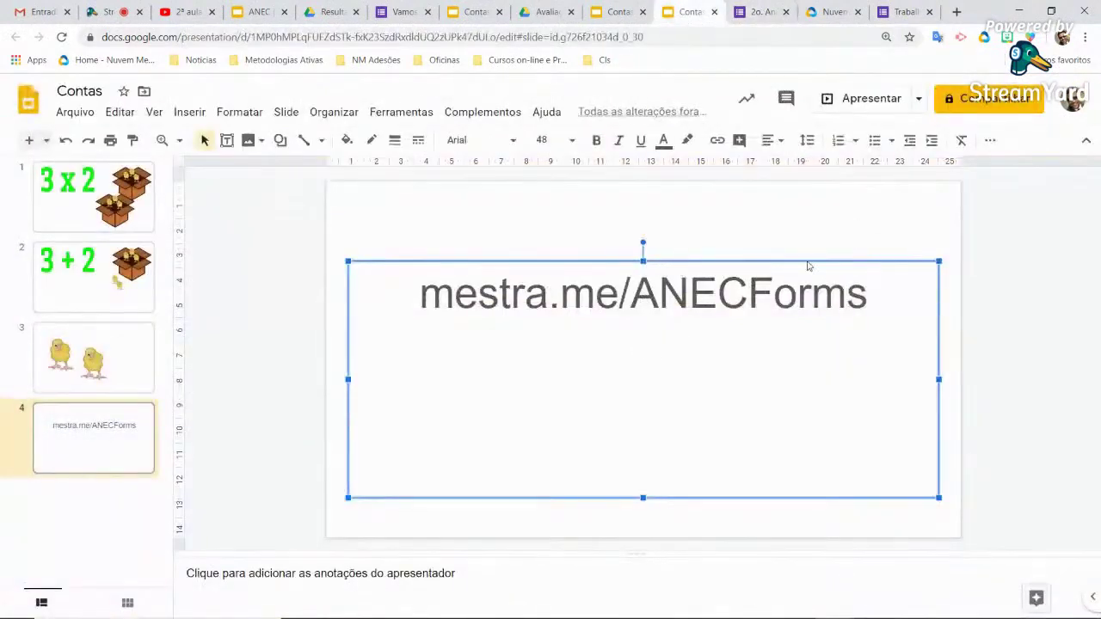
{"action": "left_click", "coordinate": [994, 354]}
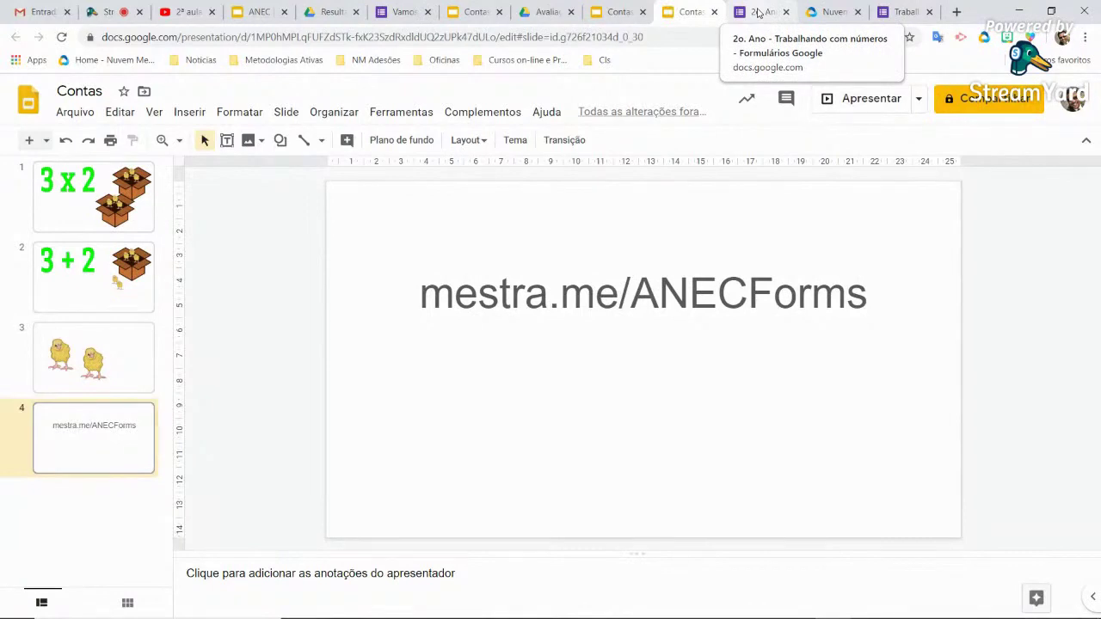
Scroll through the '2o. Ano' form's response summary charts, then begin linking responses to a spreadsheet
{"action": "left_click", "coordinate": [758, 12]}
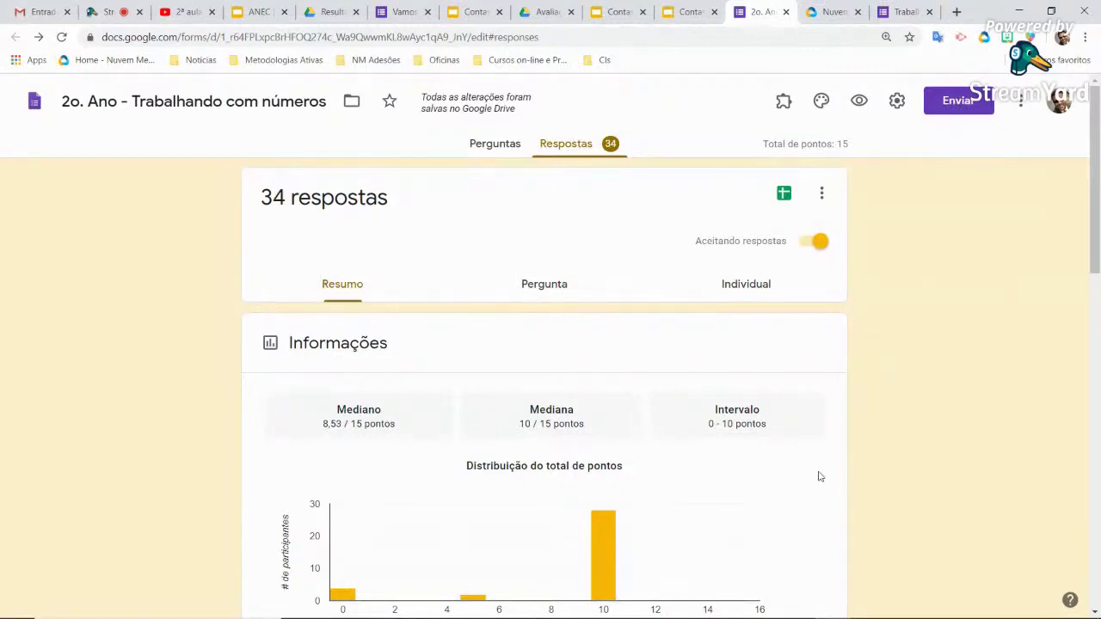
{"action": "scroll", "coordinate": [820, 476], "scroll_direction": "down", "scroll_amount": 5}
{"action": "scroll", "coordinate": [818, 474], "scroll_direction": "up", "scroll_amount": 3}
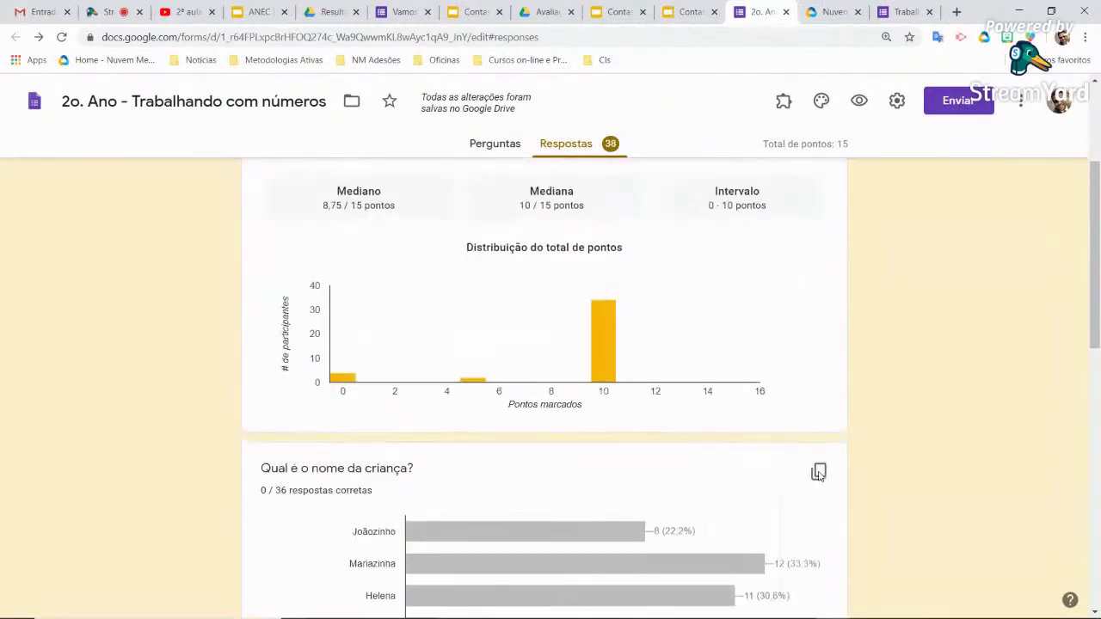
{"action": "scroll", "coordinate": [819, 474], "scroll_direction": "up", "scroll_amount": 3}
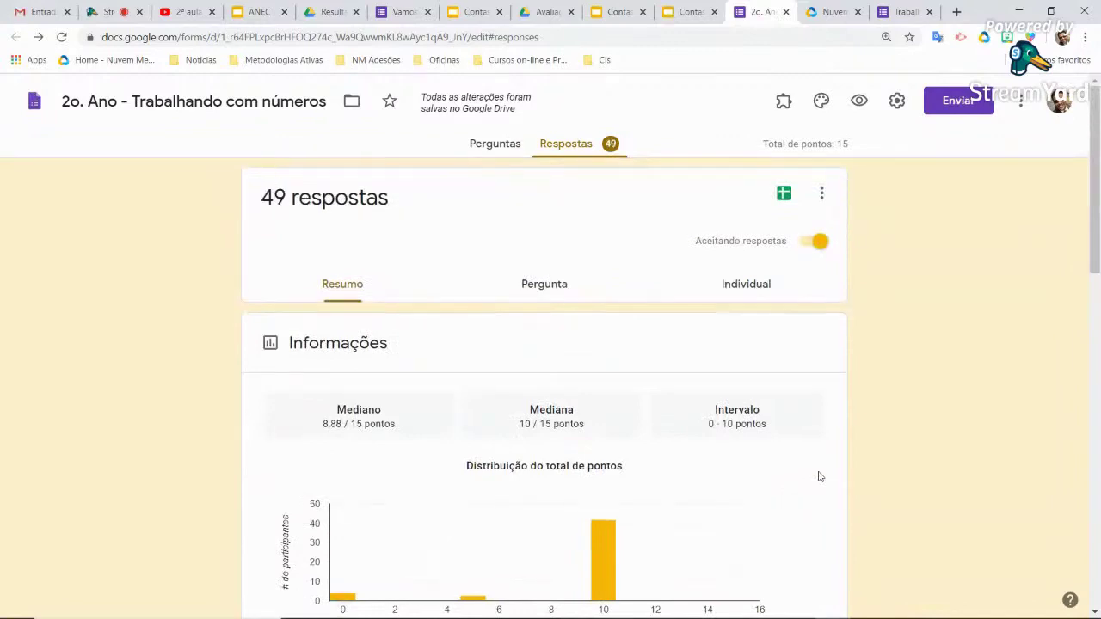
{"action": "scroll", "coordinate": [820, 476], "scroll_direction": "down", "scroll_amount": 5}
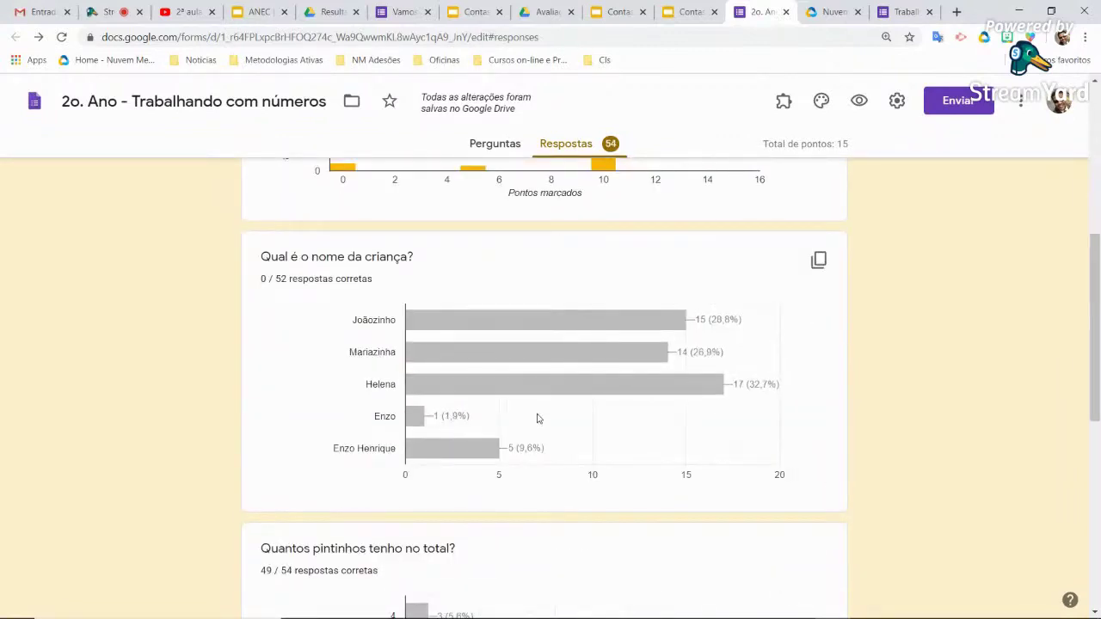
{"action": "scroll", "coordinate": [536, 418], "scroll_direction": "down", "scroll_amount": 2}
{"action": "scroll", "coordinate": [537, 419], "scroll_direction": "down", "scroll_amount": 2}
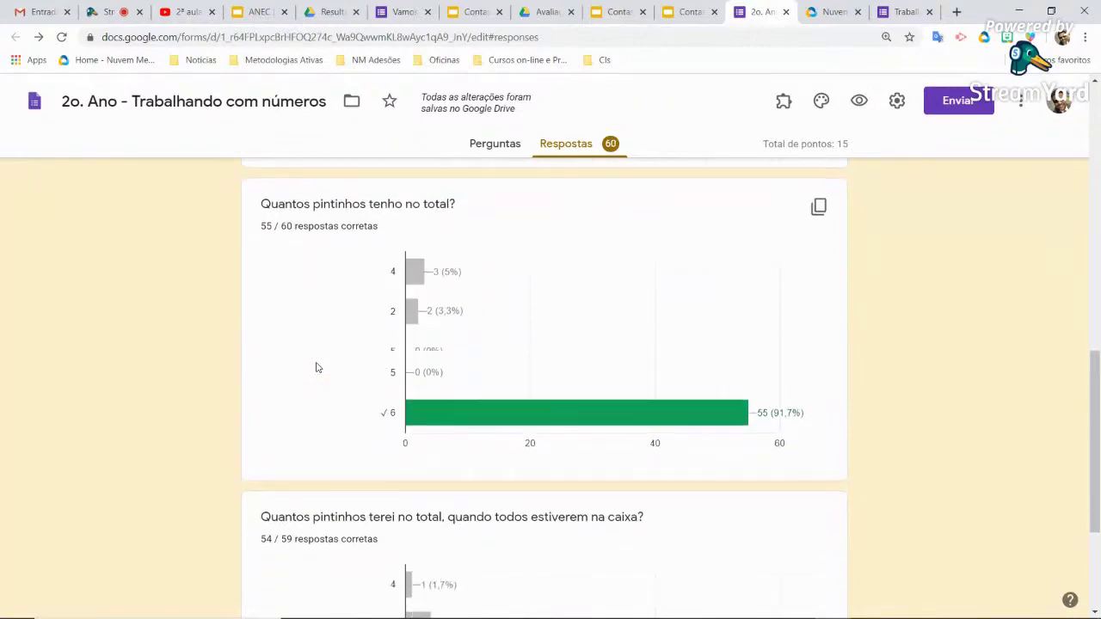
{"action": "scroll", "coordinate": [685, 492], "scroll_direction": "up", "scroll_amount": 15}
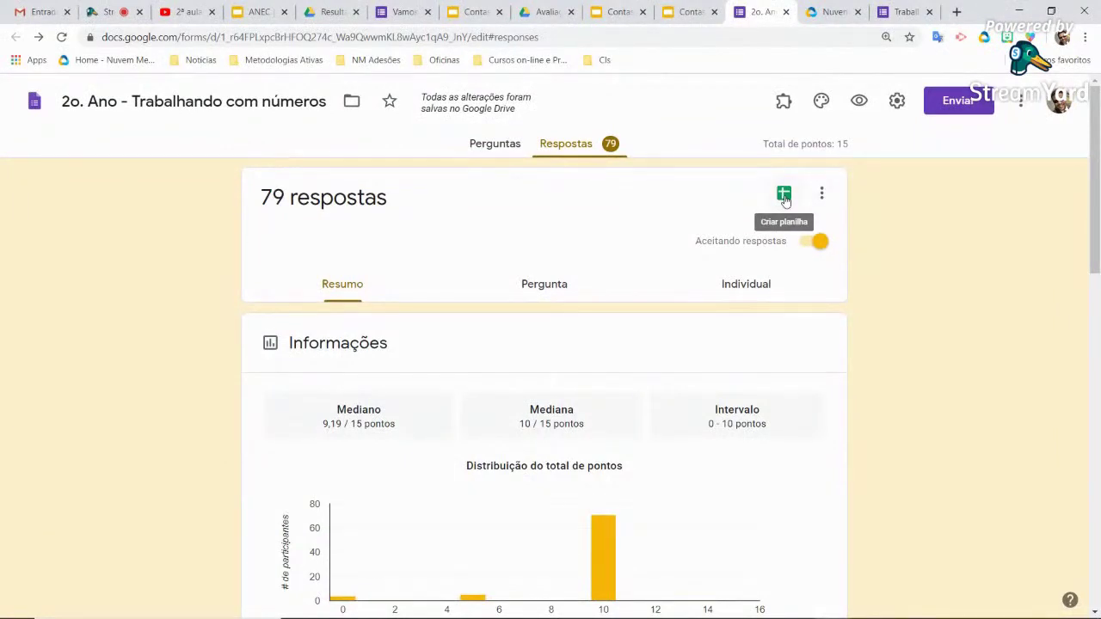
{"action": "left_click", "coordinate": [784, 198]}
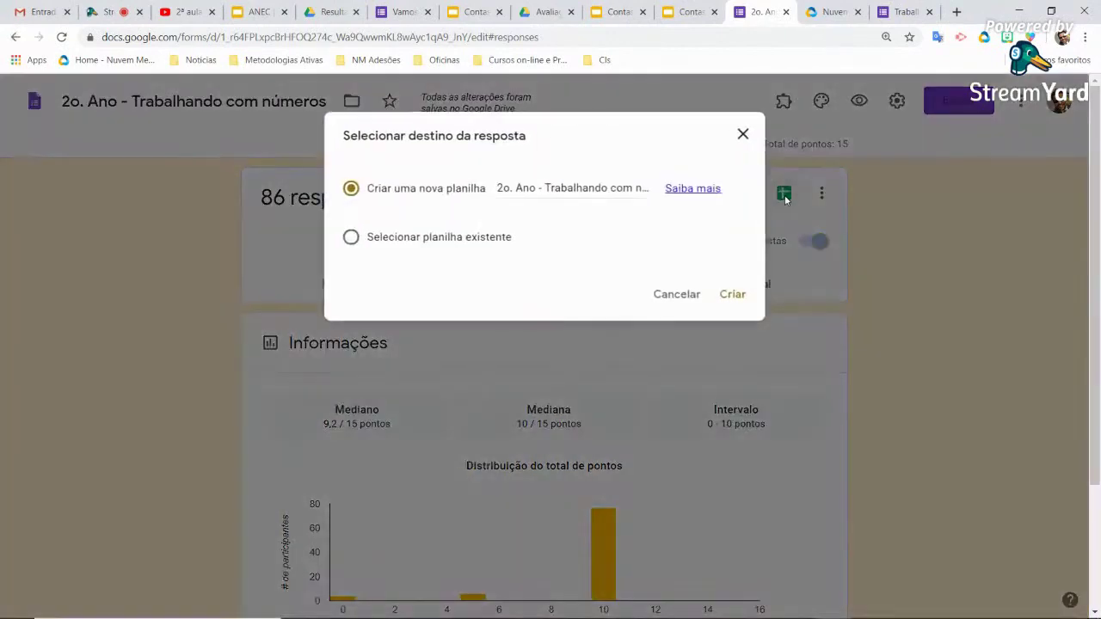
Choose 'Criar uma nova planilha' as the destination for the quiz responses
{"action": "left_click", "coordinate": [734, 294]}
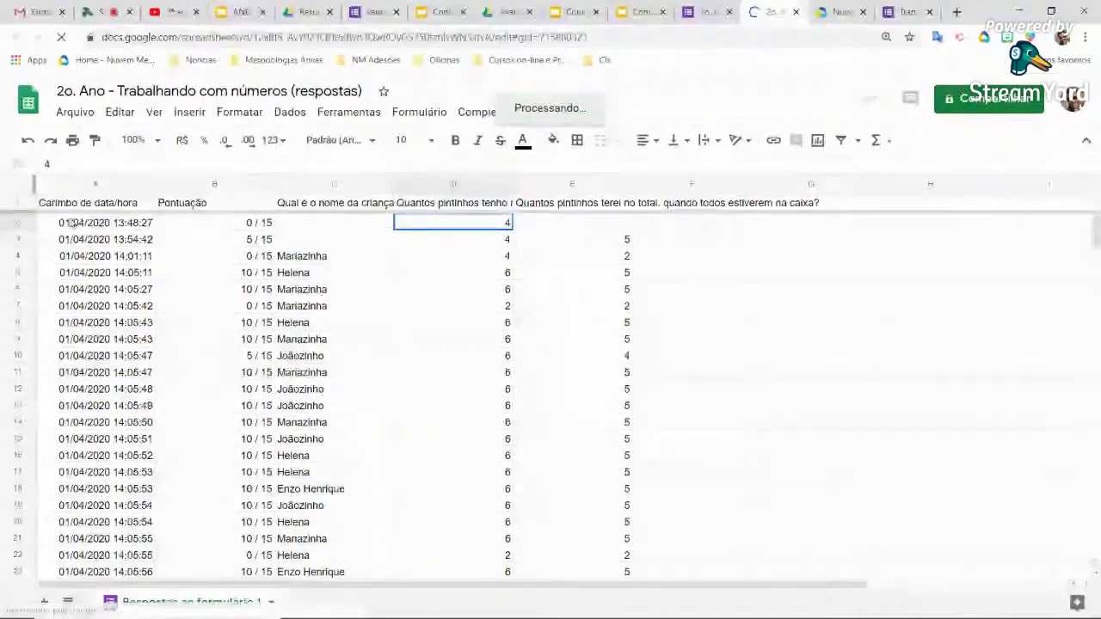
Look over the response sheet from cell A2, then go back to the 172-response summary
{"action": "left_click", "coordinate": [152, 223]}
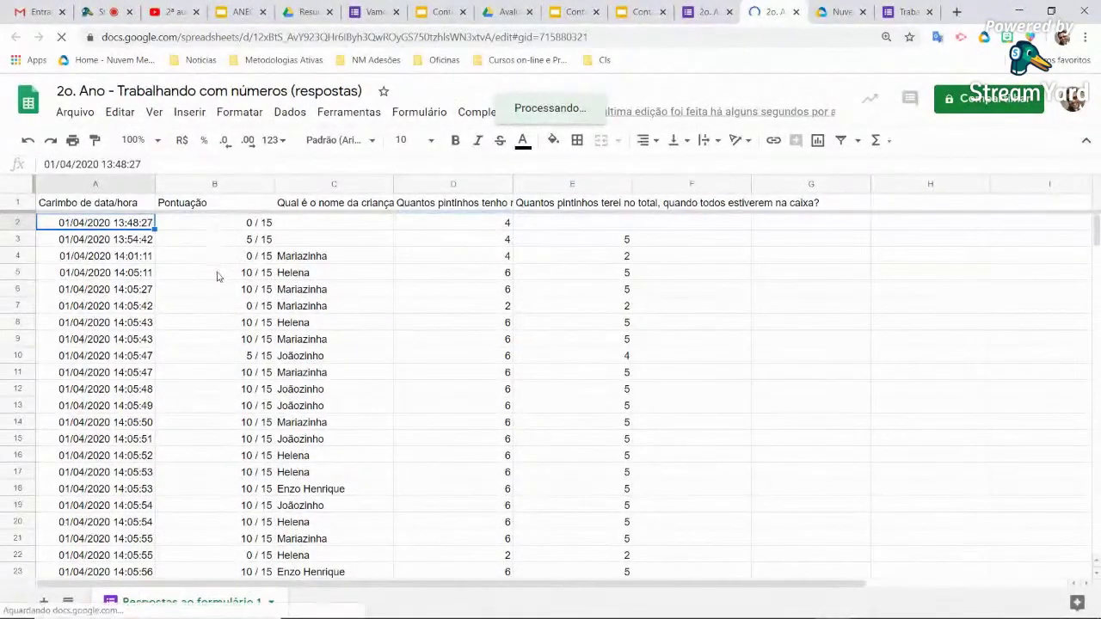
{"action": "scroll", "coordinate": [216, 275], "scroll_direction": "down", "scroll_amount": 1}
{"action": "scroll", "coordinate": [232, 377], "scroll_direction": "down", "scroll_amount": 20}
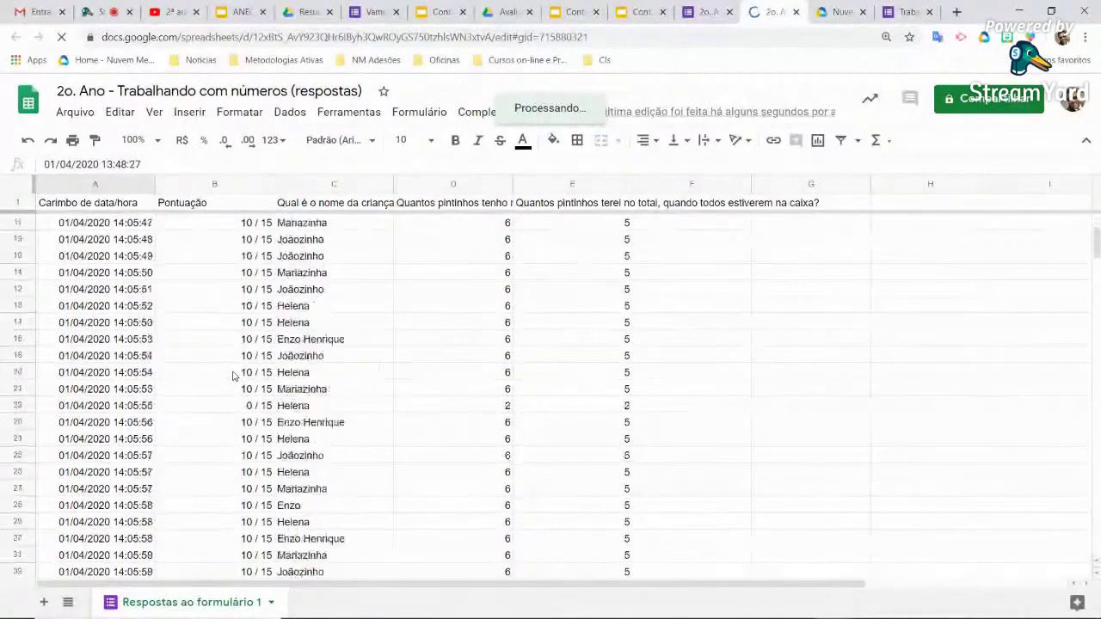
{"action": "scroll", "coordinate": [233, 376], "scroll_direction": "down", "scroll_amount": 18}
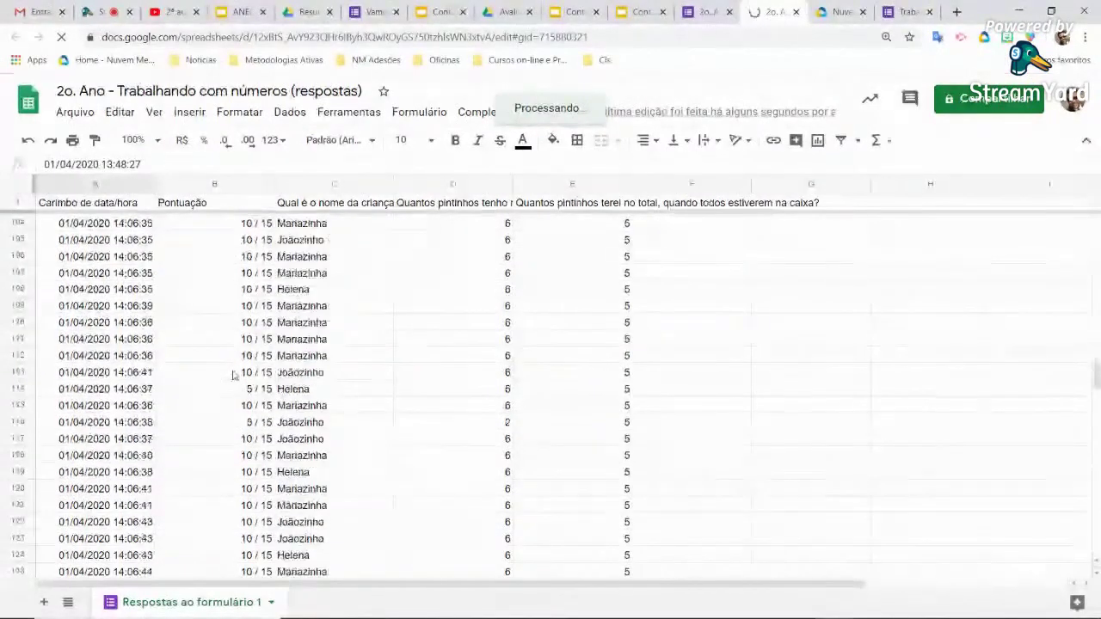
{"action": "scroll", "coordinate": [232, 376], "scroll_direction": "up", "scroll_amount": 4}
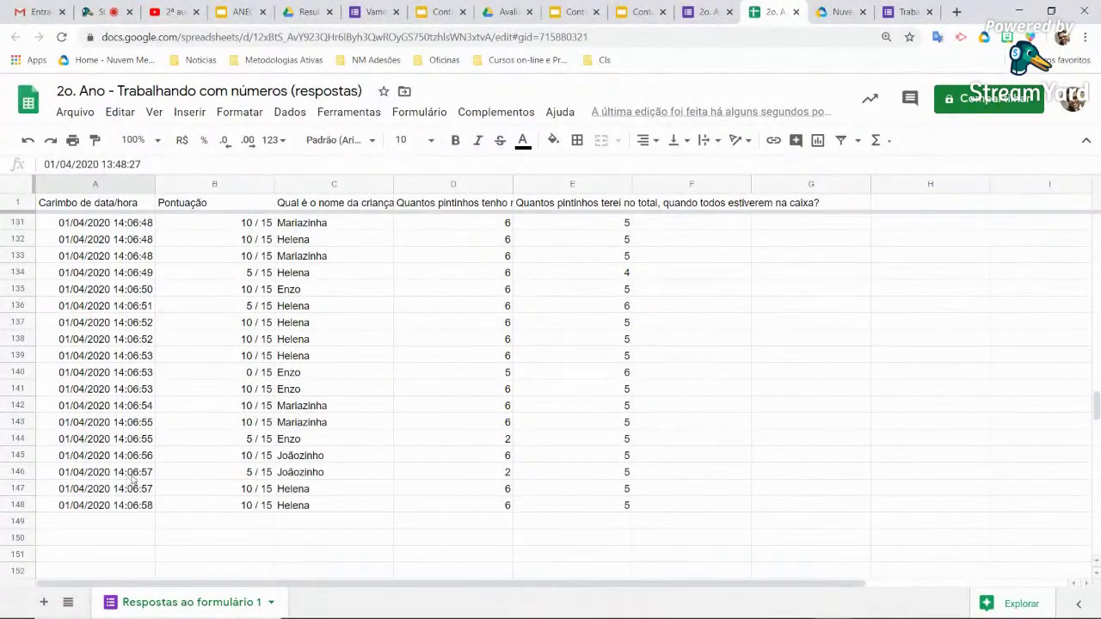
{"action": "scroll", "coordinate": [129, 479], "scroll_direction": "up", "scroll_amount": 5}
{"action": "scroll", "coordinate": [137, 479], "scroll_direction": "up", "scroll_amount": 20}
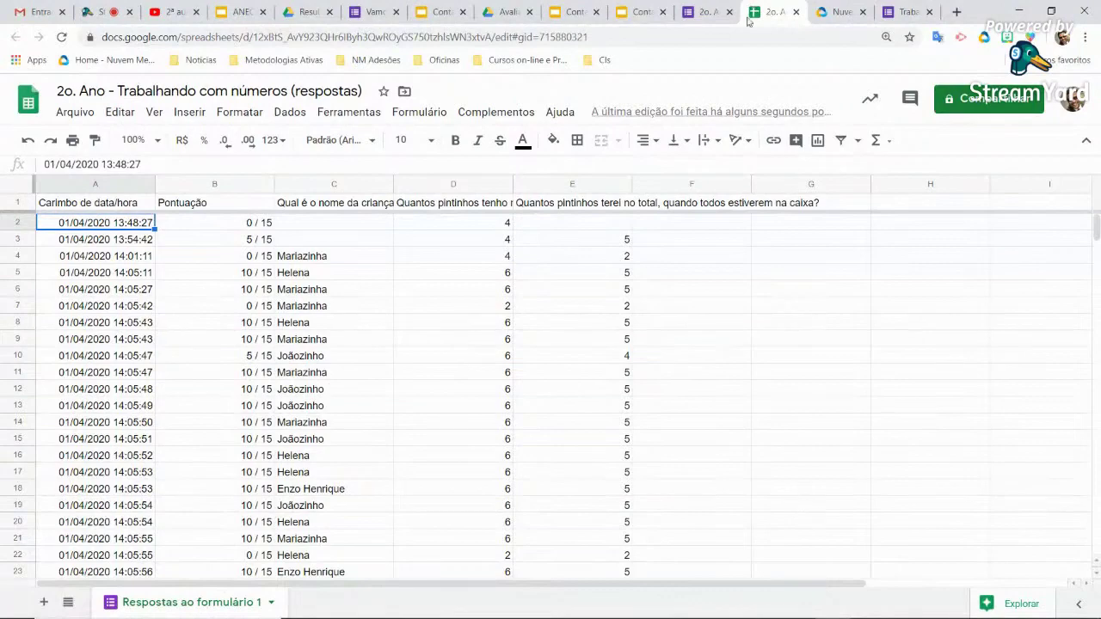
{"action": "left_click", "coordinate": [707, 11]}
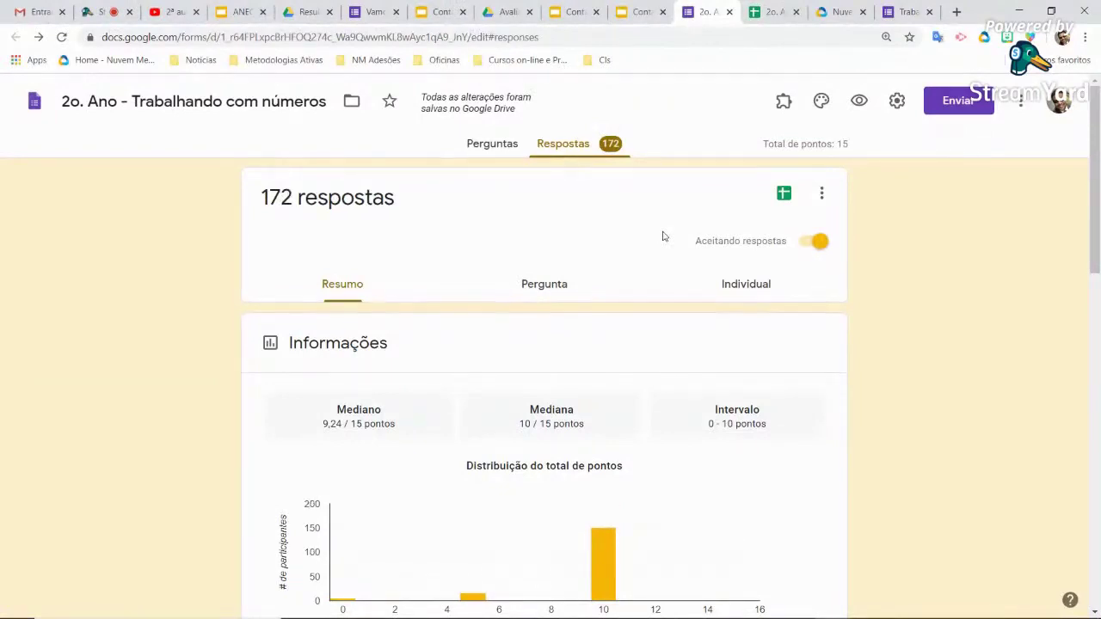
Switch the quiz back to Perguntas, then go to the Avaliações folder tab in Drive
{"action": "left_click", "coordinate": [497, 145]}
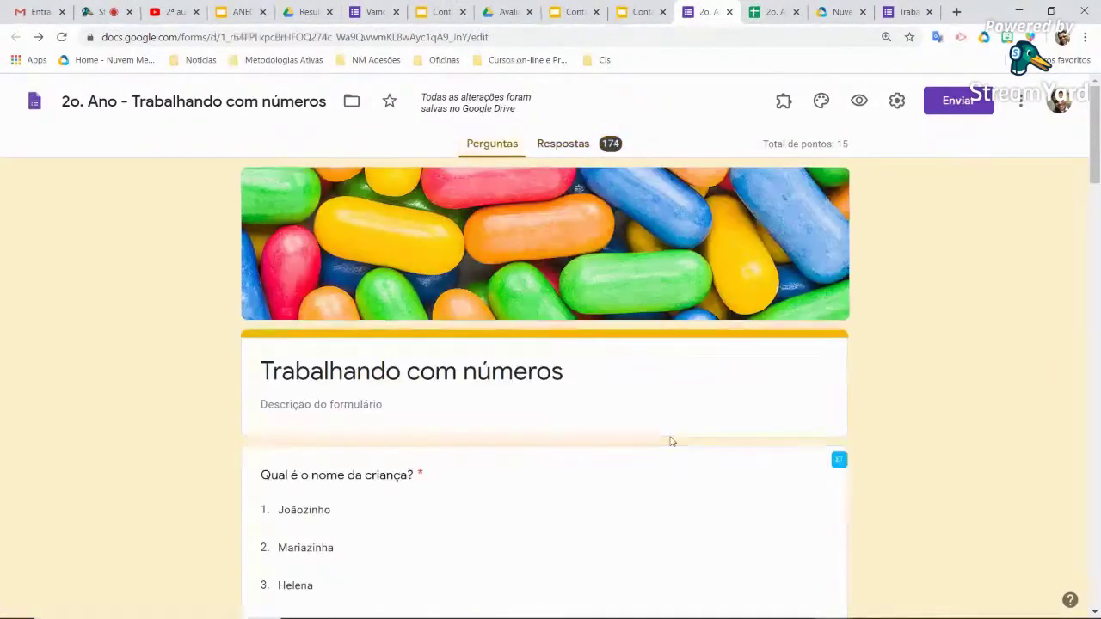
{"action": "scroll", "coordinate": [671, 442], "scroll_direction": "up", "scroll_amount": 3}
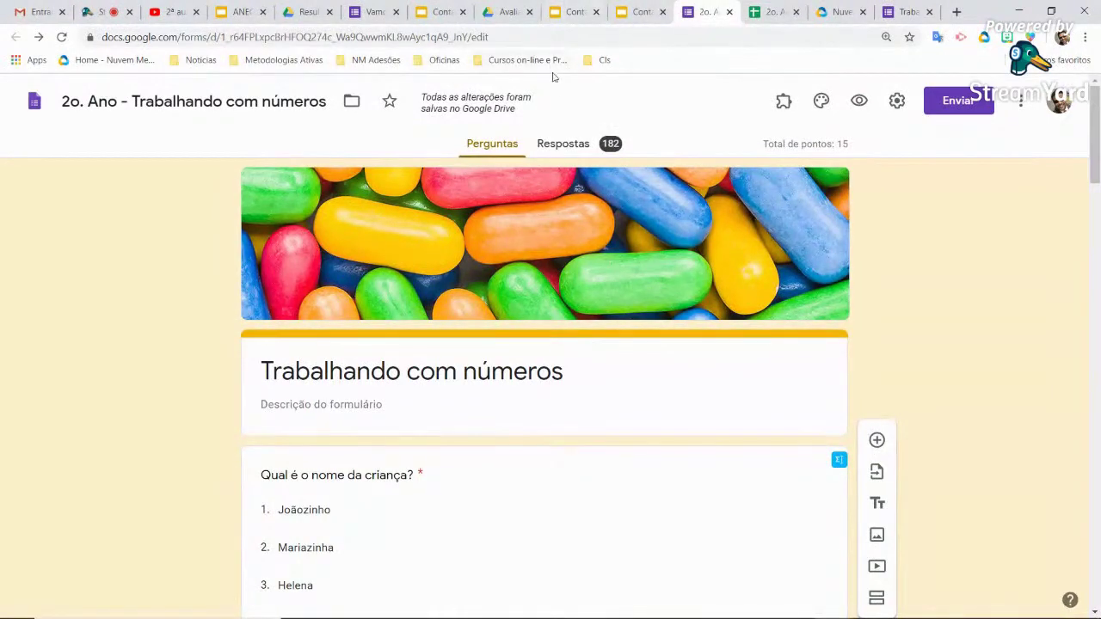
{"action": "left_click", "coordinate": [507, 12]}
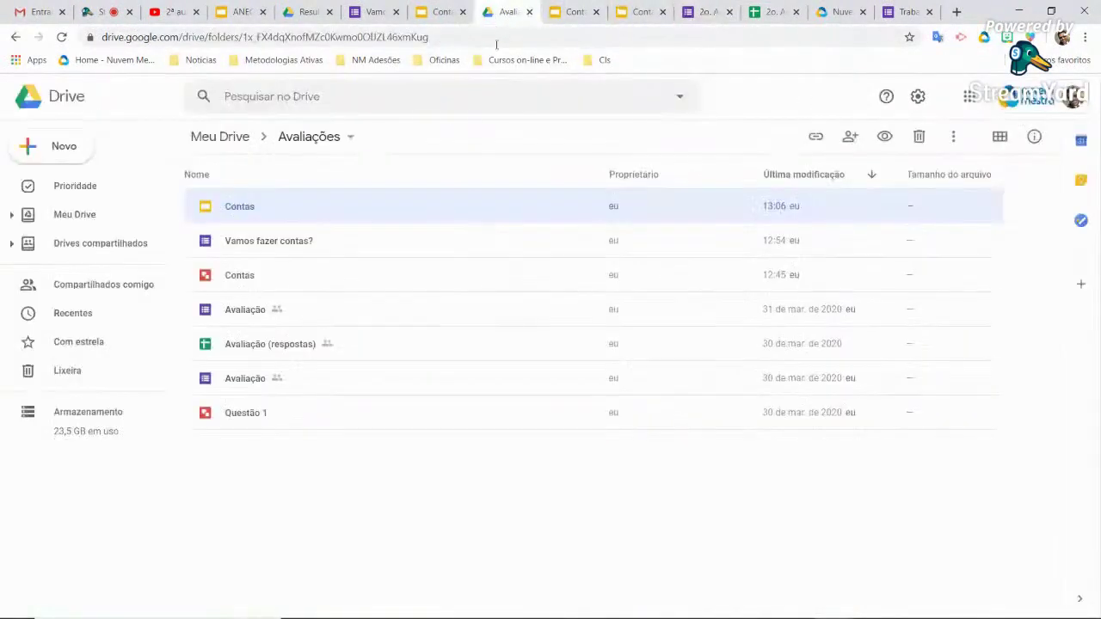
In Avaliações, make a new blank form through Novo > Mais > Formulários Google
{"action": "left_click", "coordinate": [354, 490]}
{"action": "left_click", "coordinate": [264, 246]}
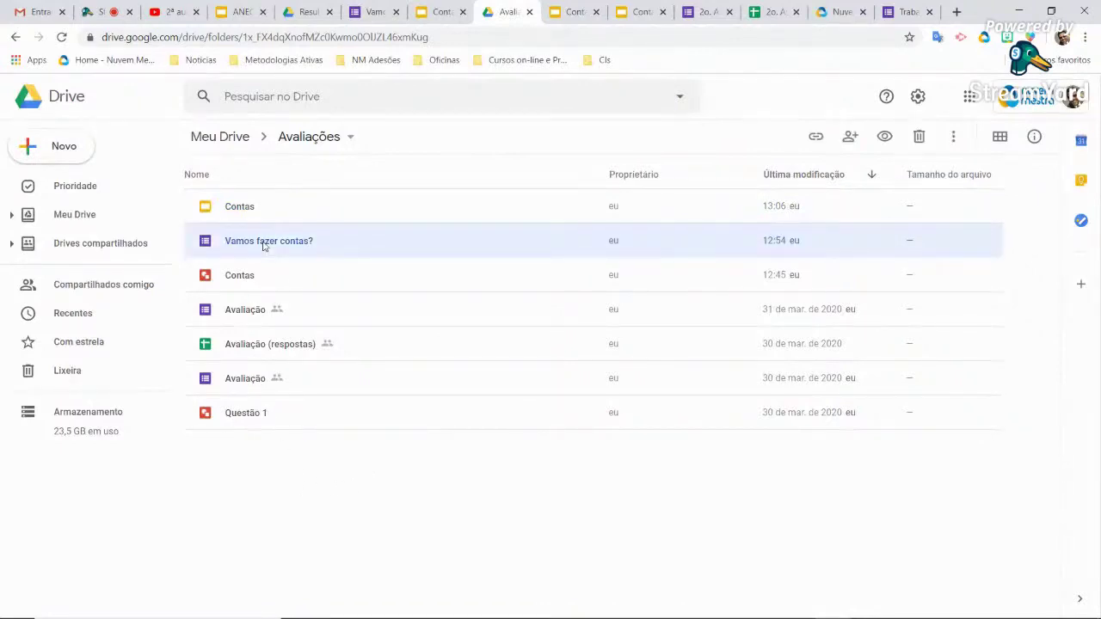
{"action": "left_click", "coordinate": [57, 148]}
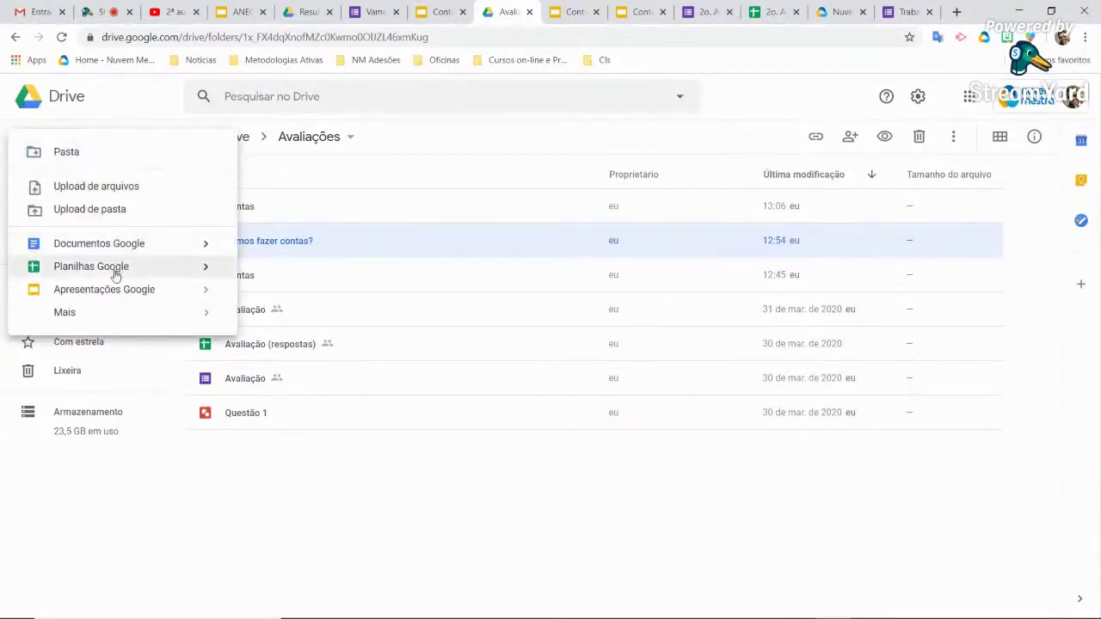
{"action": "mouse_move", "coordinate": [99, 324]}
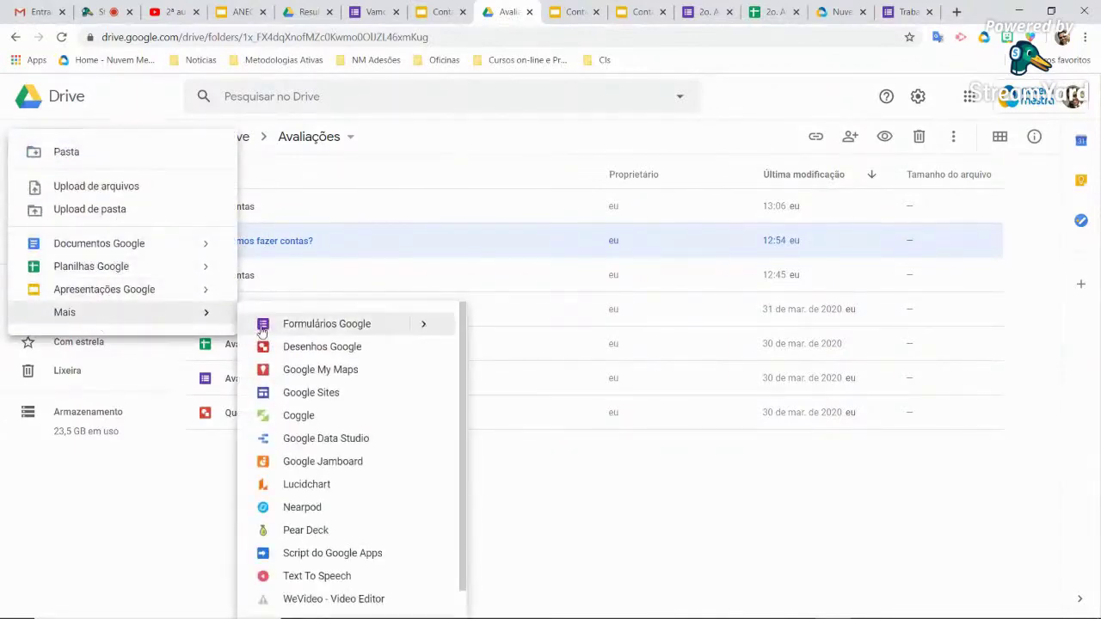
{"action": "left_click", "coordinate": [327, 332]}
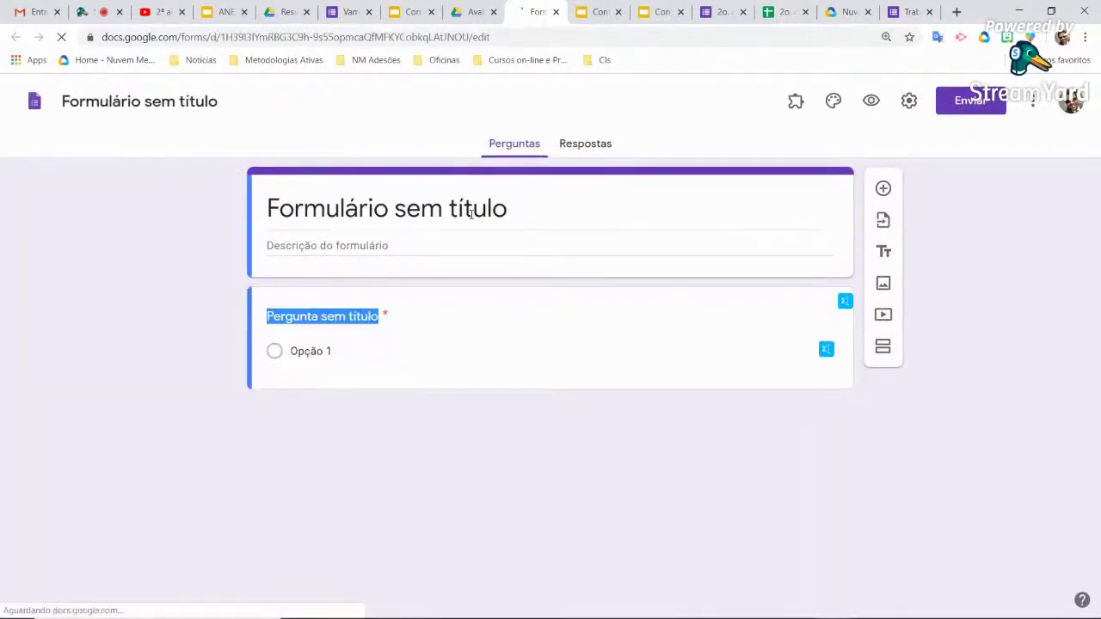
Rename the 'Formulário sem título' heading to 'Entrega de trabalho', correcting typos along the way
{"action": "type", "text": "Entra"}
{"action": "key", "text": "BackSpace"}
{"action": "key", "text": "BackSpace"}
{"action": "key", "text": "BackSpace"}
{"action": "key", "text": "BackSpace"}
{"action": "key", "text": "BackSpace"}
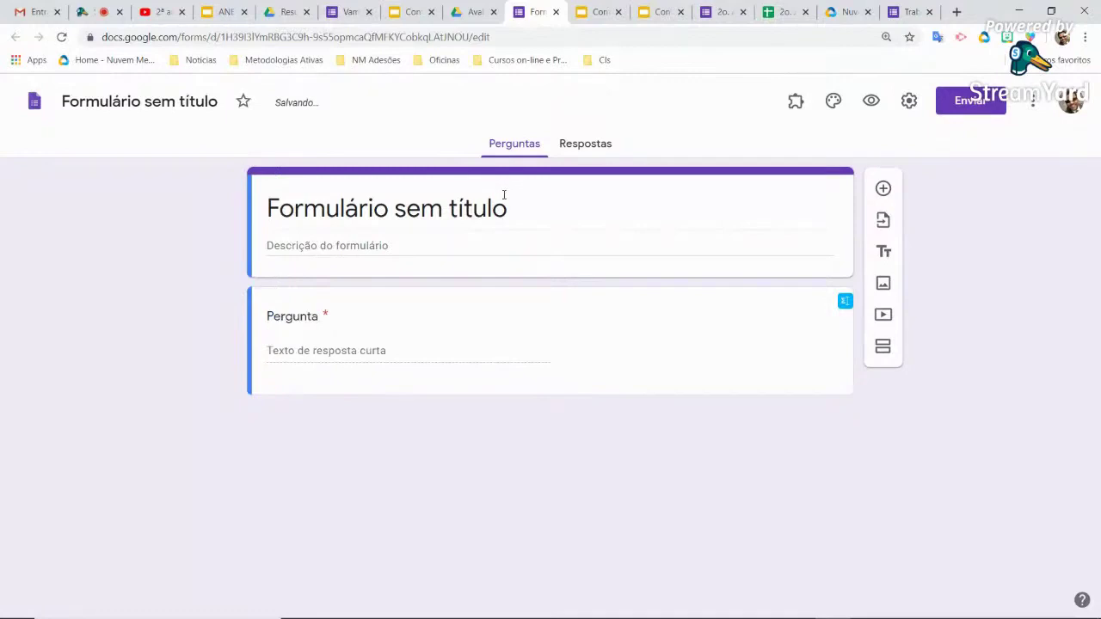
{"action": "left_click", "coordinate": [504, 195]}
{"action": "type", "text": "Entrada"}
{"action": "key", "text": "BackSpace"}
{"action": "key", "text": "BackSpace"}
{"action": "key", "text": "BackSpace"}
{"action": "type", "text": "ega de t"}
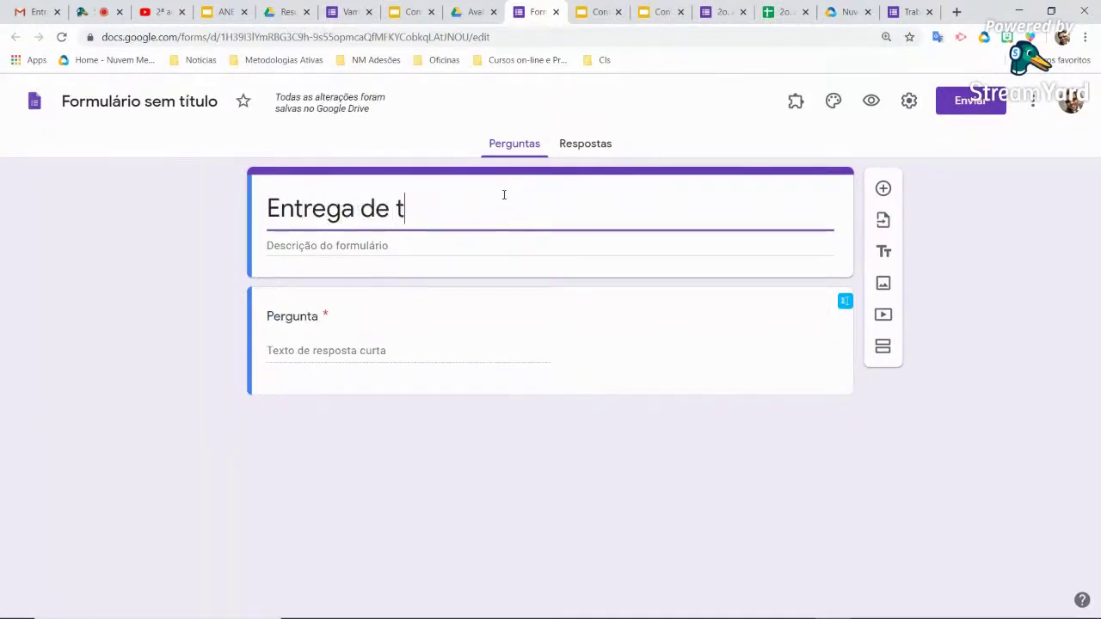
{"action": "type", "text": "rabalho de m"}
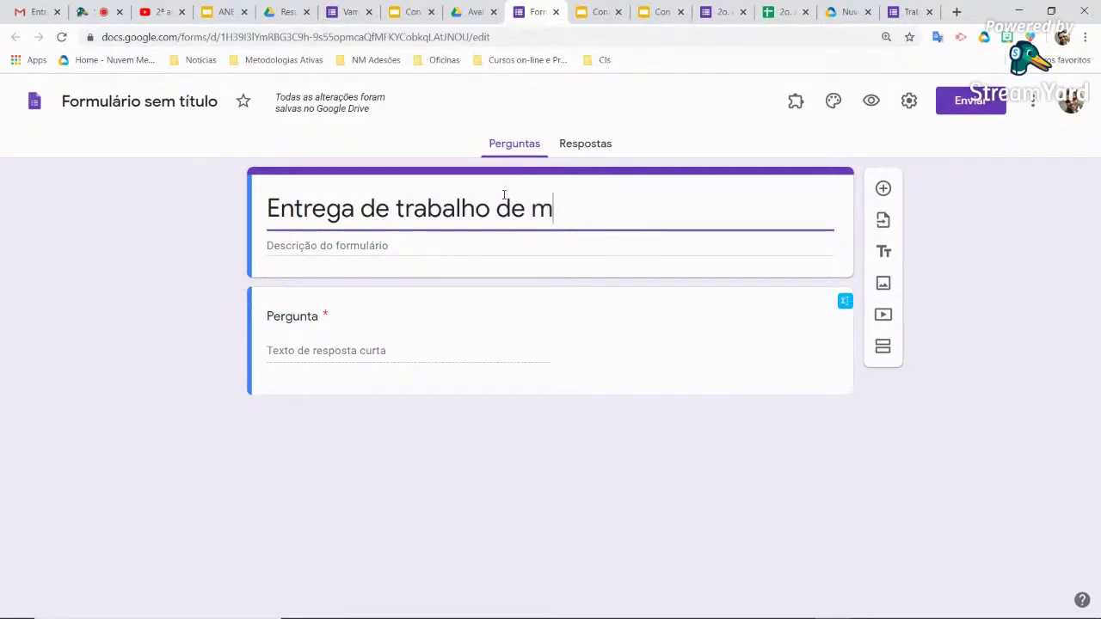
{"action": "key", "text": "BackSpace"}
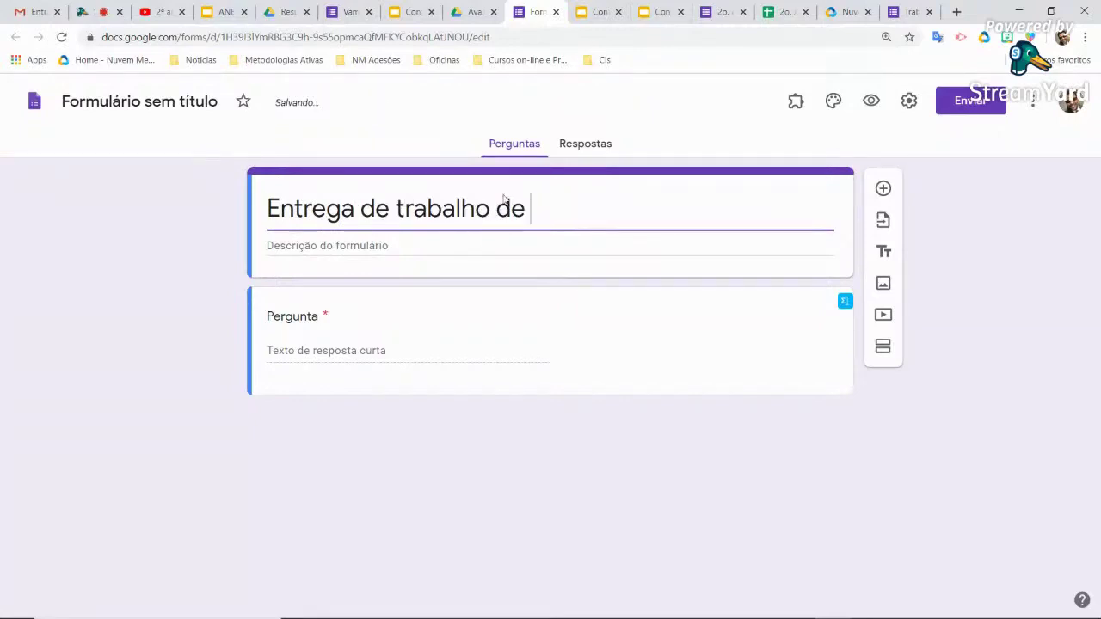
{"action": "key", "text": "BackSpace"}
{"action": "key", "text": "BackSpace"}
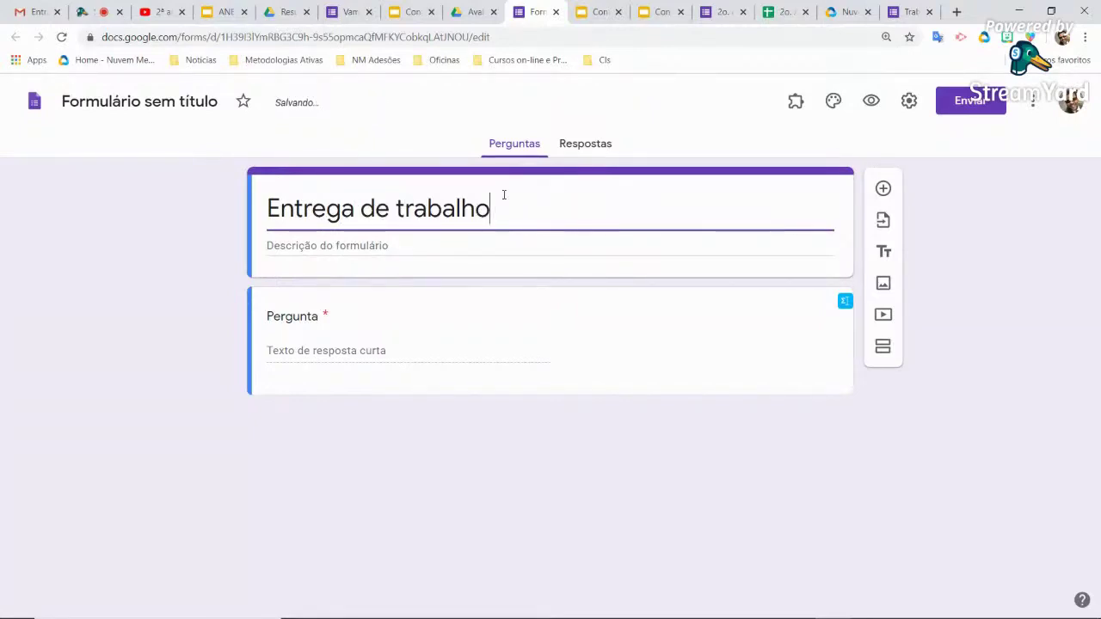
{"action": "left_click", "coordinate": [187, 103]}
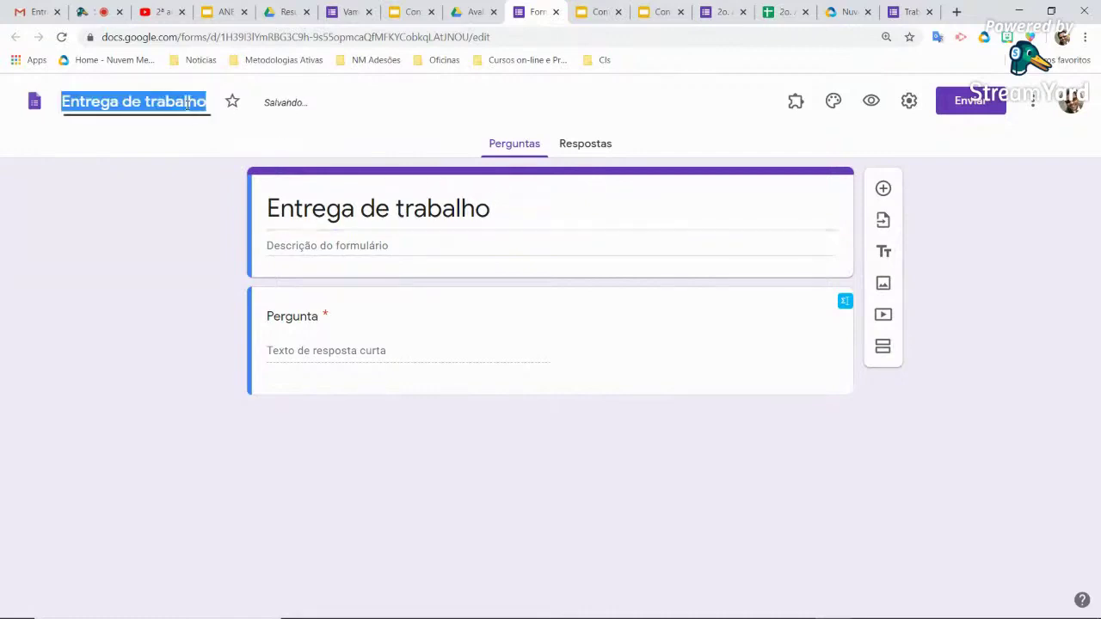
{"action": "triple_click", "coordinate": [534, 210]}
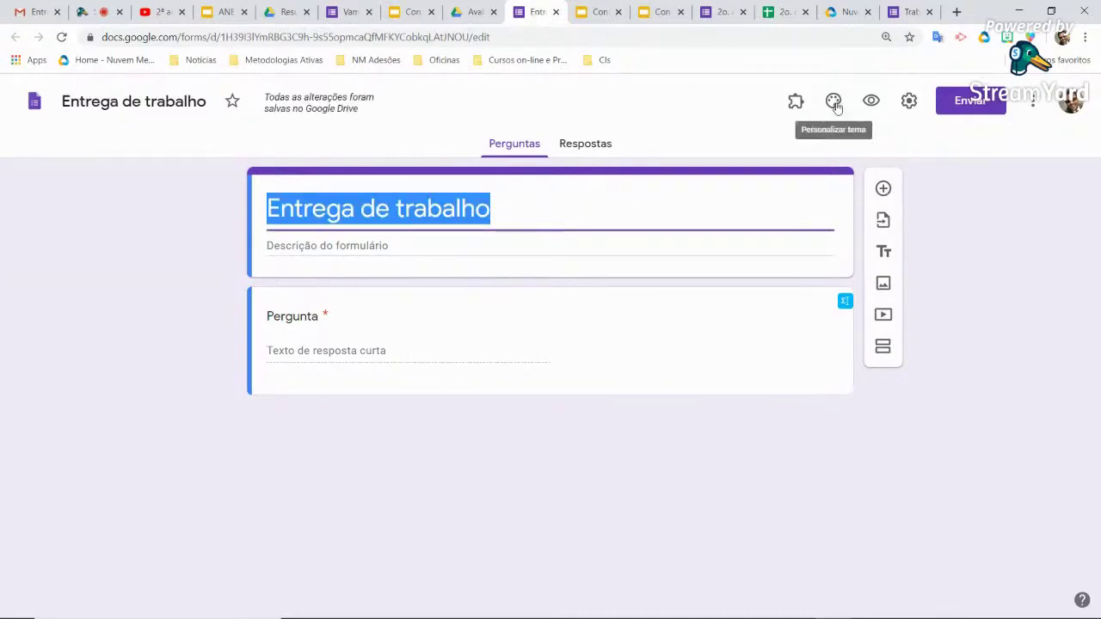
{"action": "left_click", "coordinate": [834, 101]}
Pick the teal swatch under Cor do tema and close the theme options panel
{"action": "left_click", "coordinate": [1031, 348]}
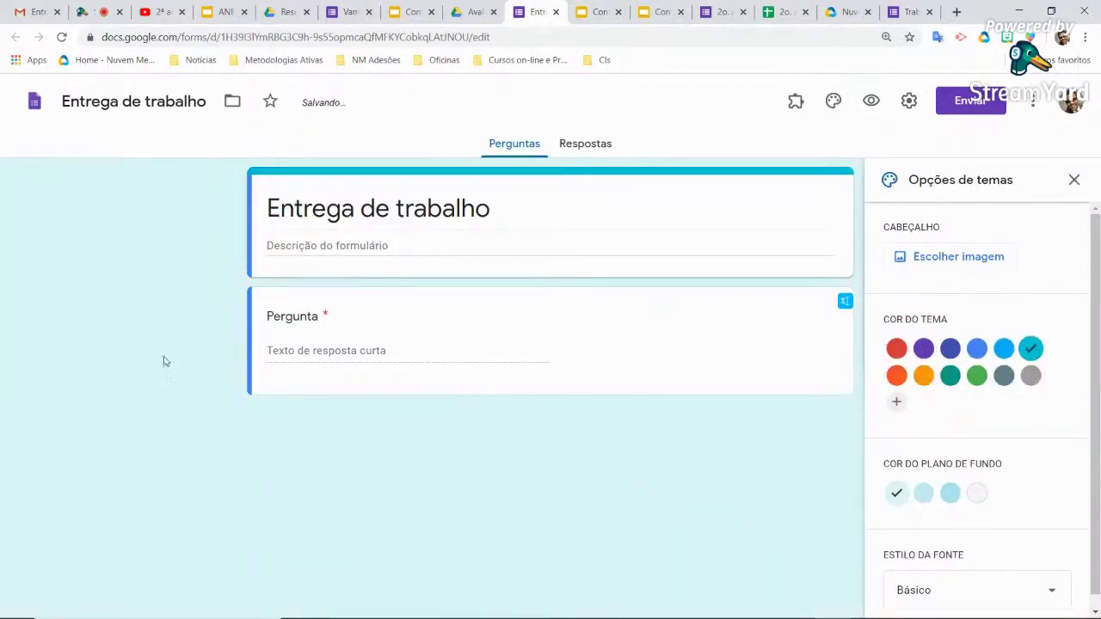
{"action": "left_click", "coordinate": [305, 318]}
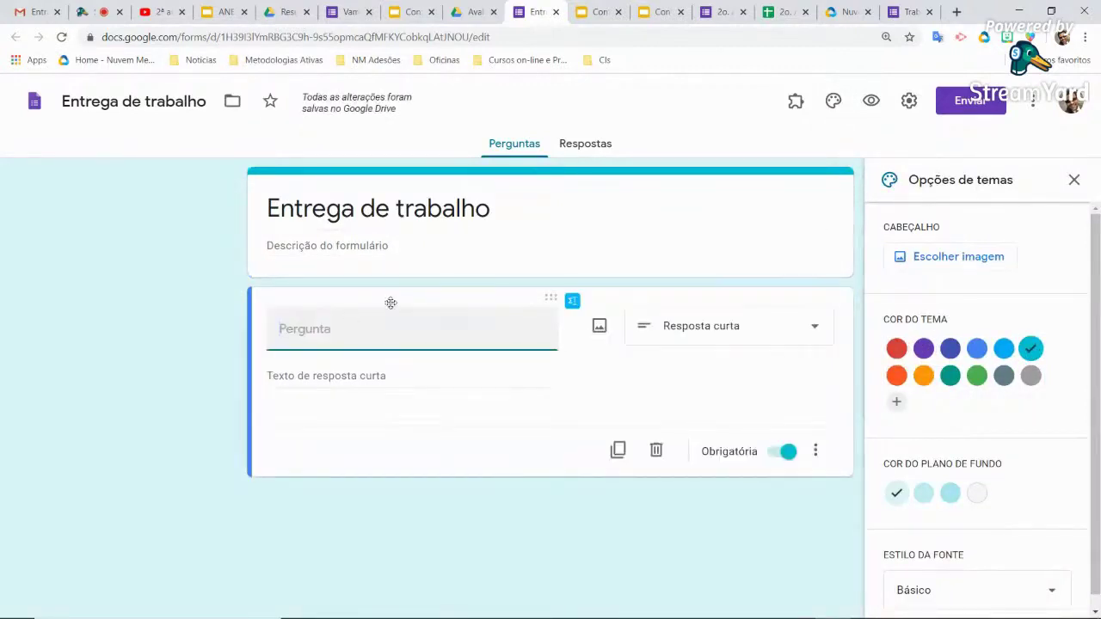
{"action": "left_click", "coordinate": [1074, 181]}
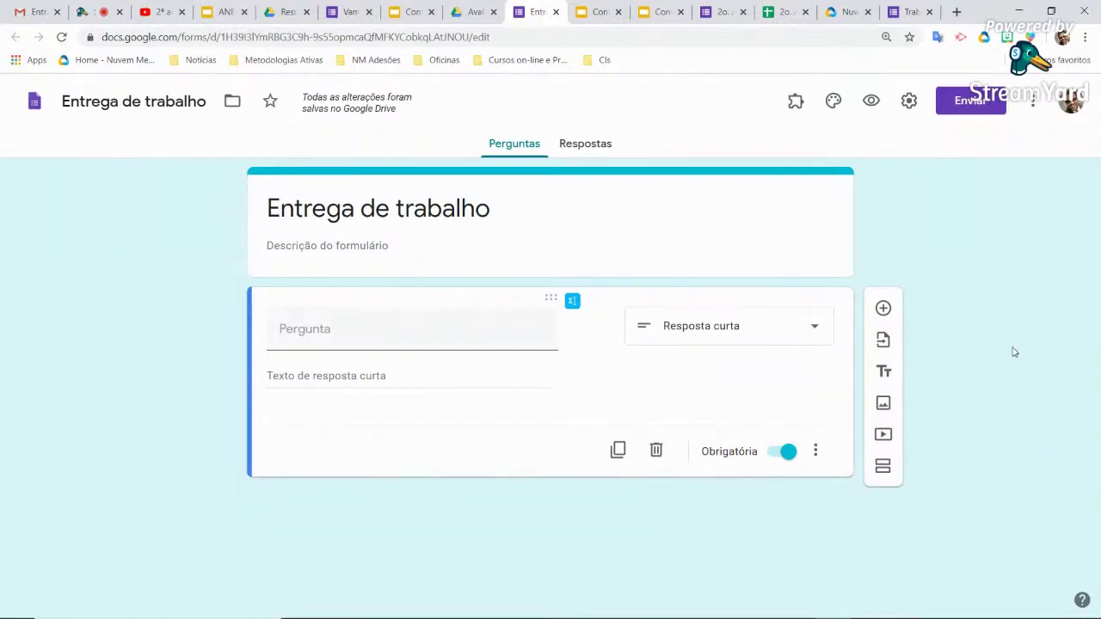
Title the first question 'Coloque aqui a foto da folha do caderno'
{"action": "left_click", "coordinate": [480, 324]}
{"action": "type", "text": "C"}
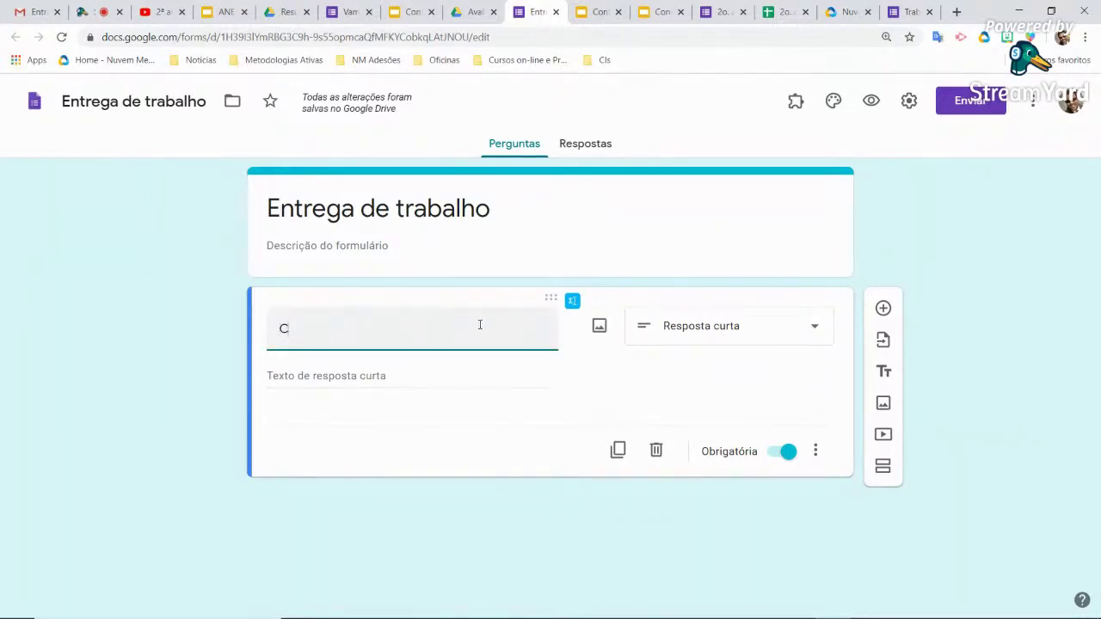
{"action": "type", "text": "oloque aqui"}
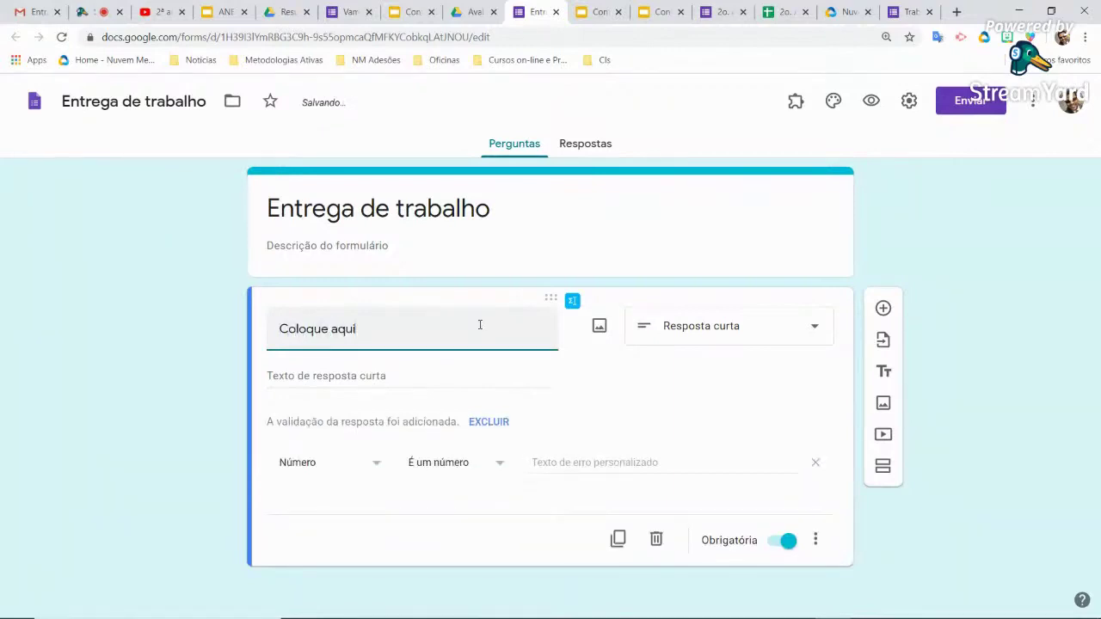
{"action": "type", "text": " a foto da f"}
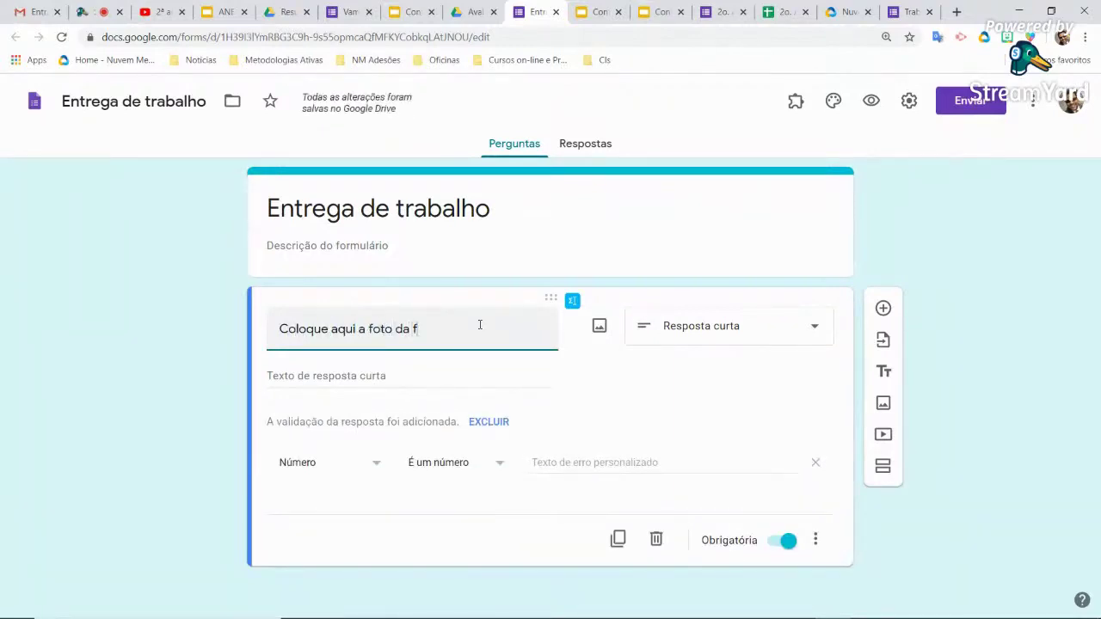
{"action": "type", "text": "lhe"}
{"action": "key", "text": "BackSpace"}
{"action": "key", "text": "BackSpace"}
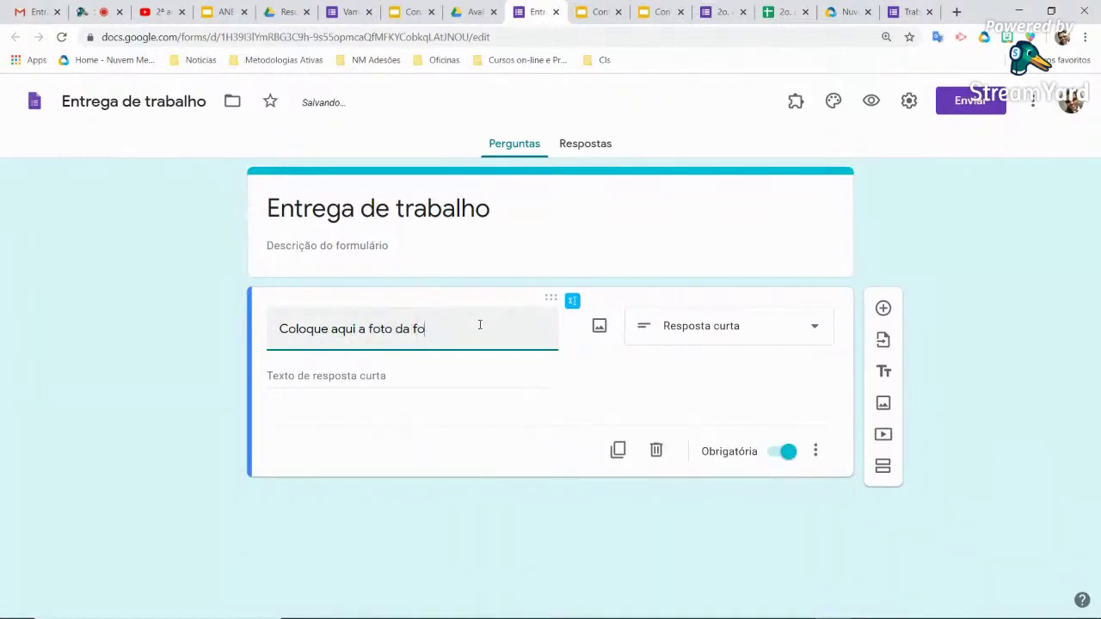
{"action": "type", "text": "lha do ca"}
{"action": "type", "text": "derno"}
{"action": "left_click", "coordinate": [699, 336]}
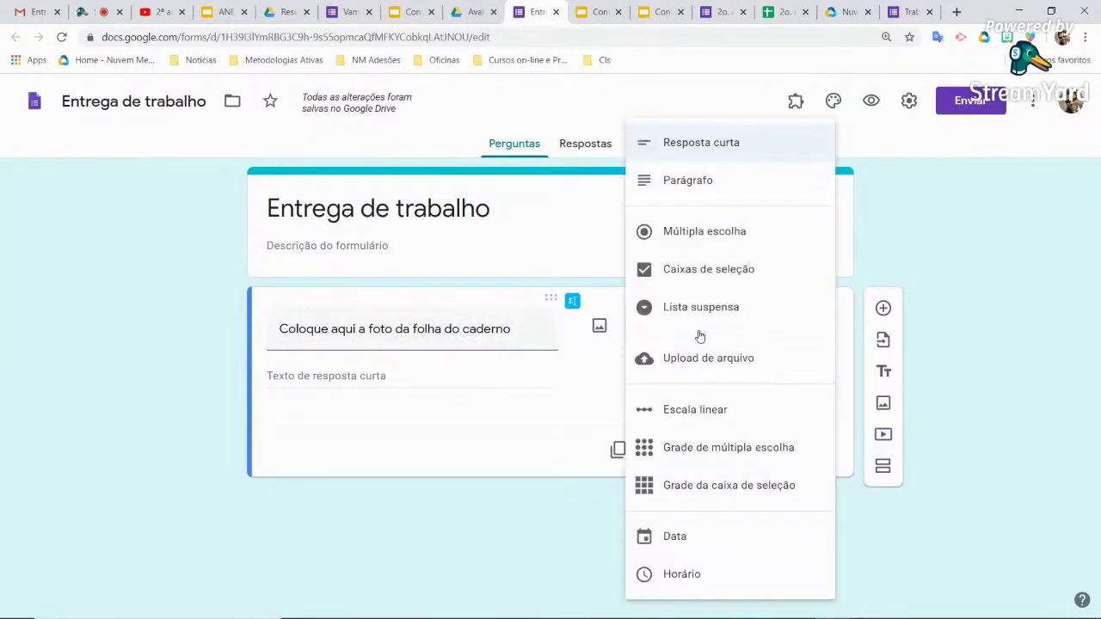
Make it an 'Upload de arquivo' question, accept the Drive notice, and allow only specific file types
{"action": "left_click", "coordinate": [741, 359]}
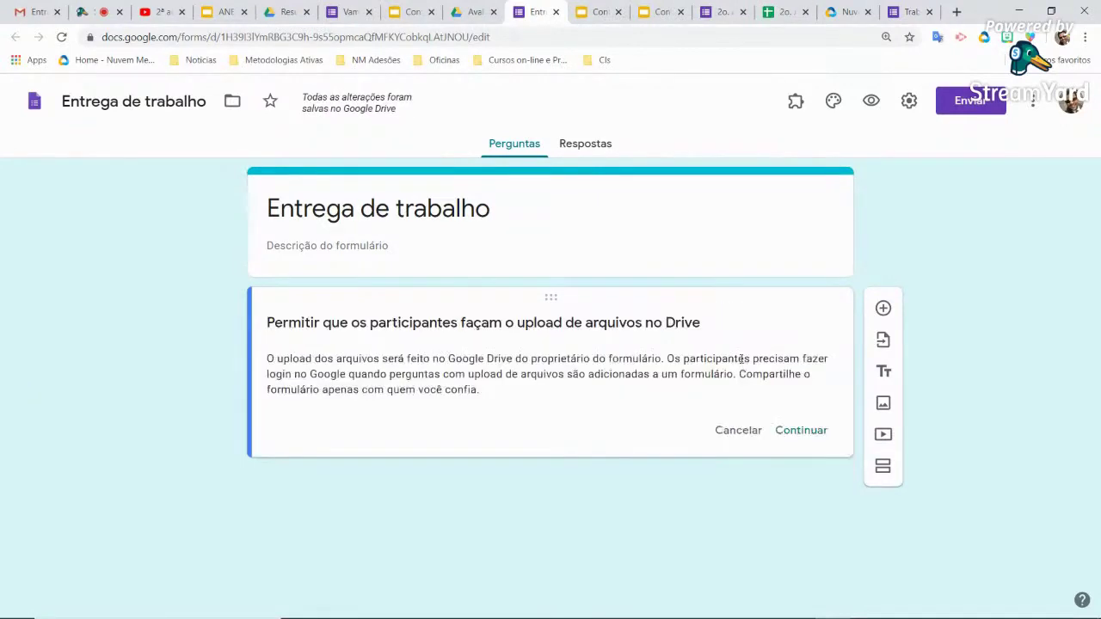
{"action": "left_click", "coordinate": [809, 433]}
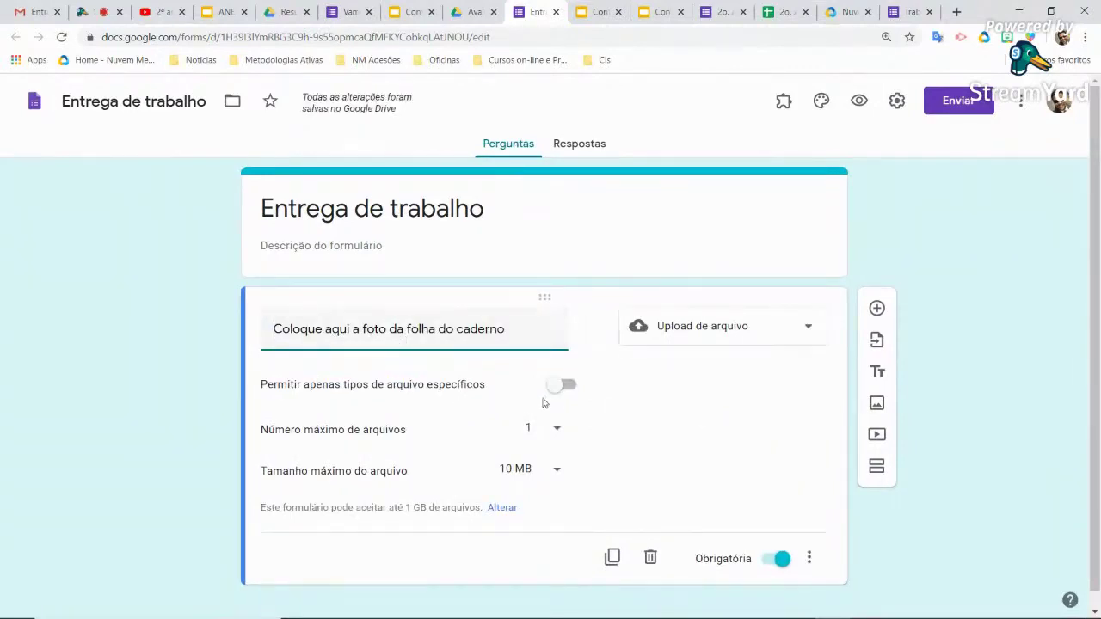
{"action": "left_click", "coordinate": [560, 388]}
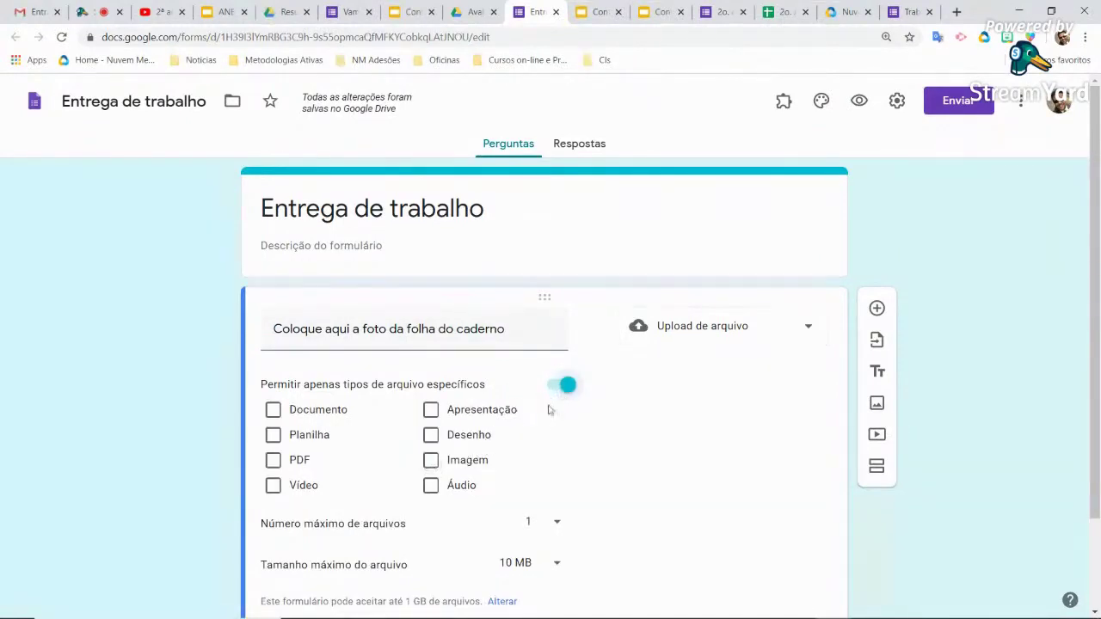
Allow only Imagem file types for the notebook-photo upload and keep the maximum at 1 file
{"action": "left_click", "coordinate": [478, 464]}
{"action": "scroll", "coordinate": [602, 463], "scroll_direction": "down", "scroll_amount": 1}
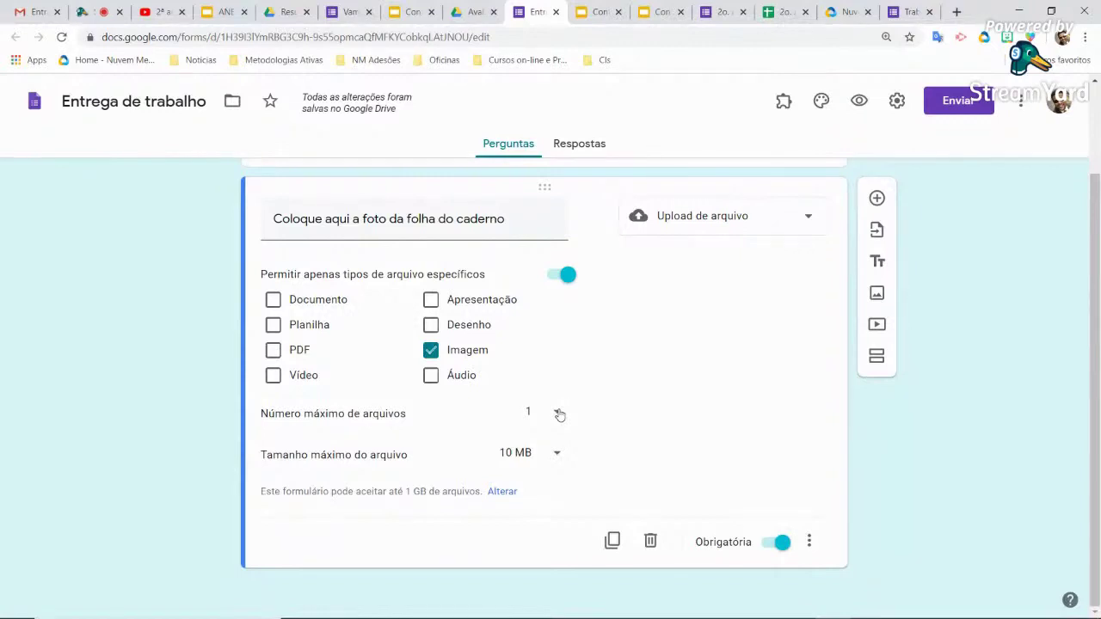
{"action": "left_click", "coordinate": [557, 414]}
{"action": "left_click", "coordinate": [640, 412]}
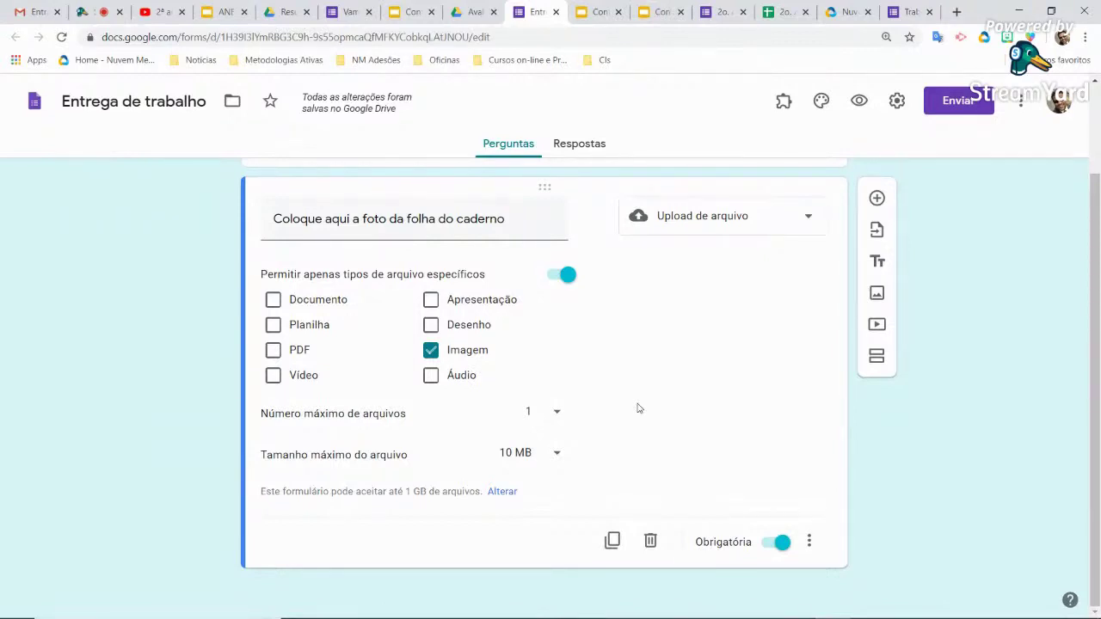
Import the dropdown question 'Qual é o nome da criança?' from the saved form '2o. Ano - Trabalhando com números'
{"action": "scroll", "coordinate": [637, 407], "scroll_direction": "up", "scroll_amount": 2}
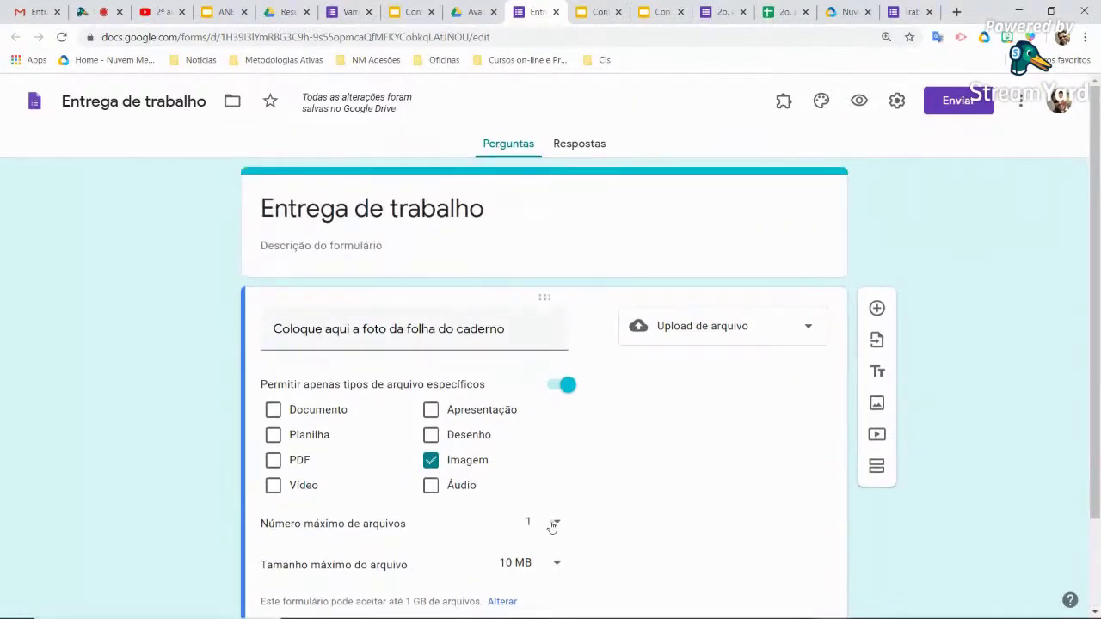
{"action": "left_click", "coordinate": [877, 341]}
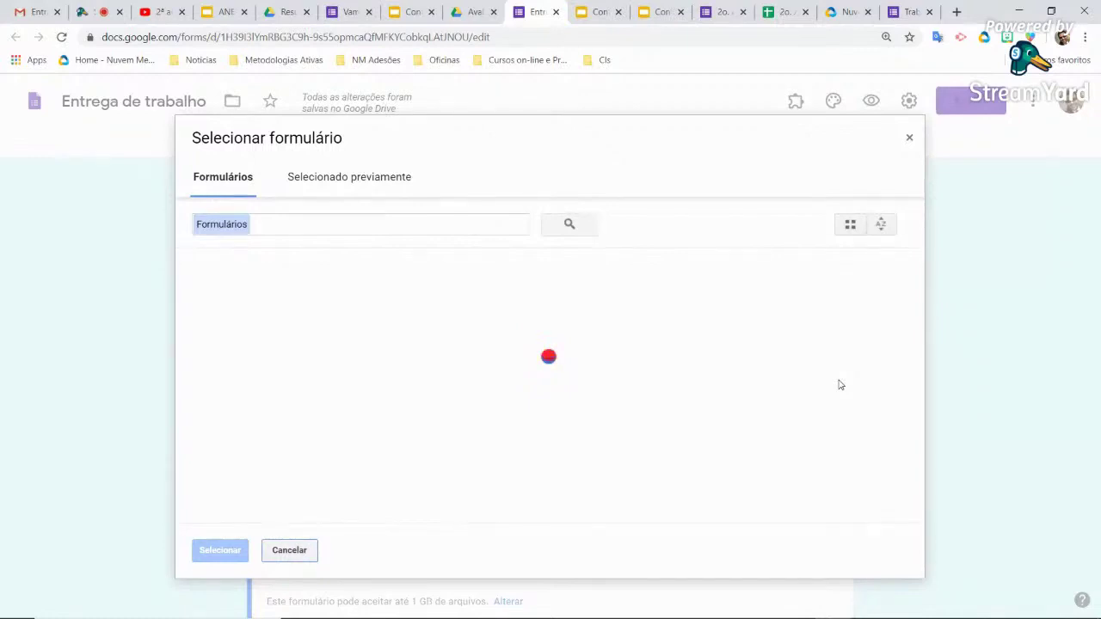
{"action": "left_click", "coordinate": [459, 226]}
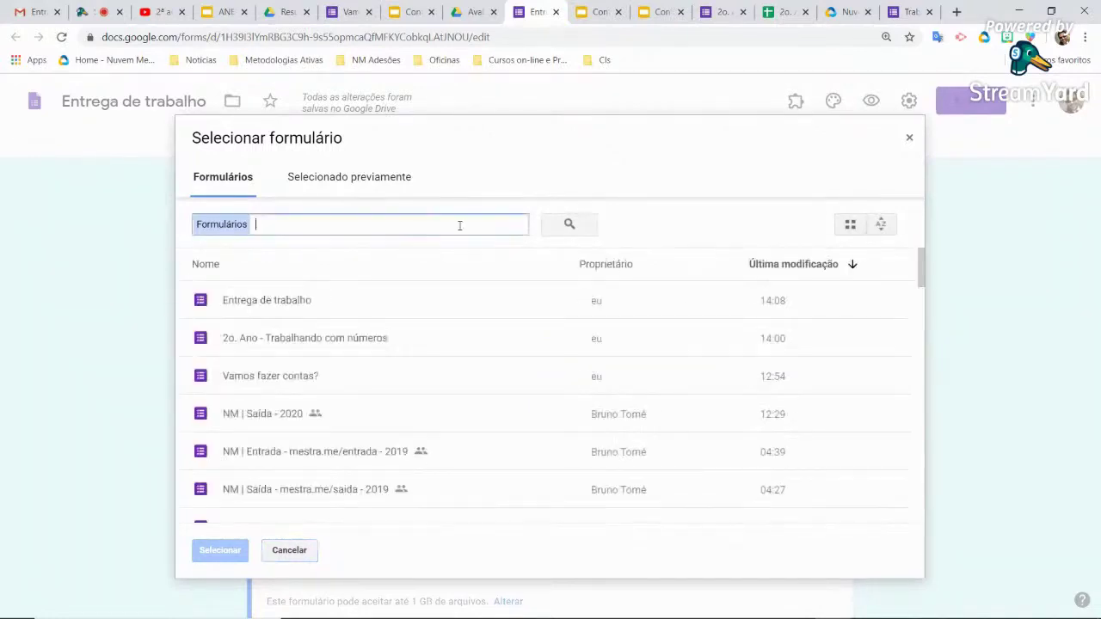
{"action": "left_click", "coordinate": [304, 340]}
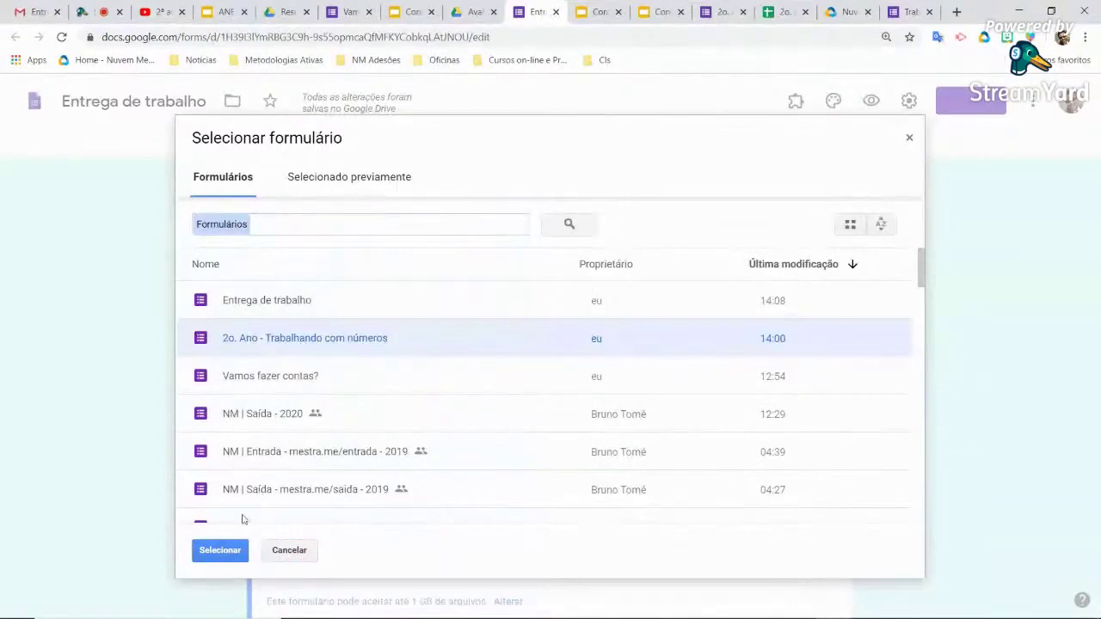
{"action": "left_click", "coordinate": [220, 551]}
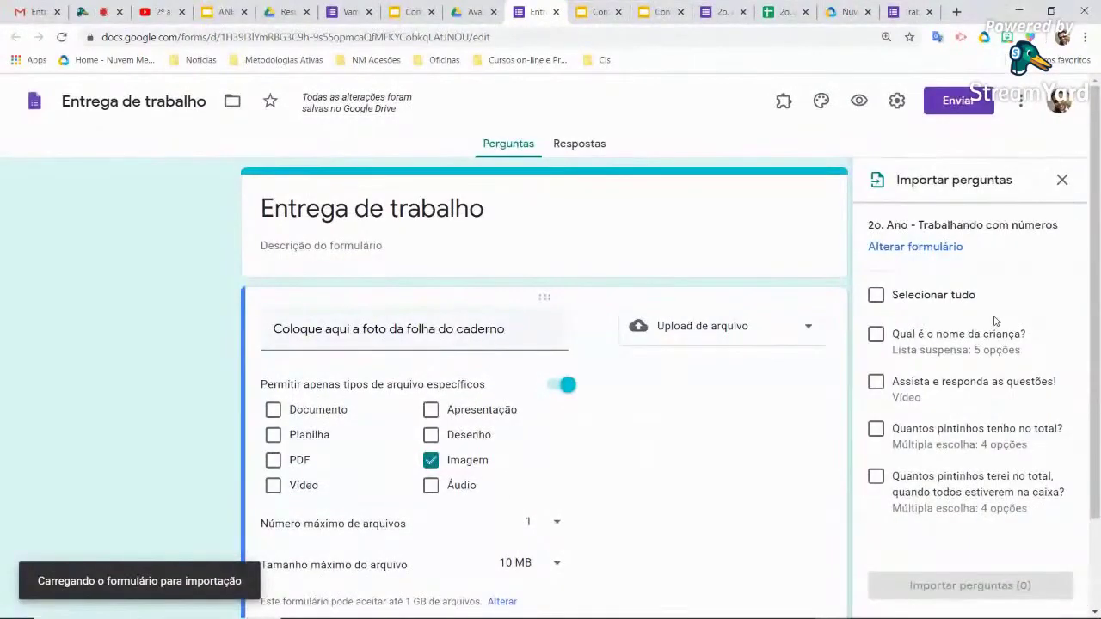
{"action": "left_click", "coordinate": [878, 341]}
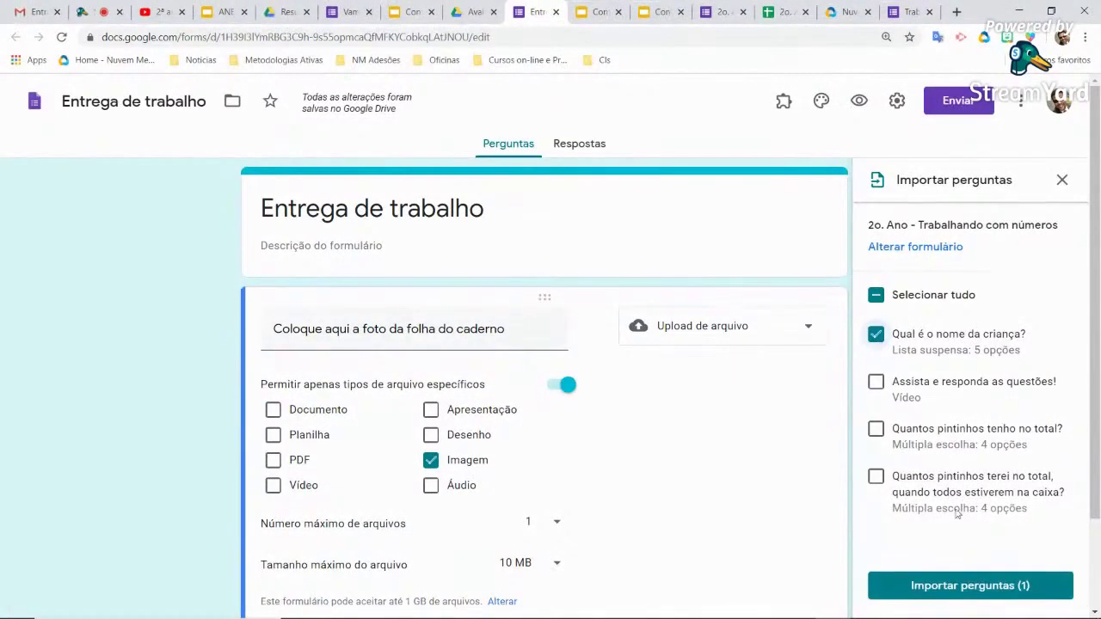
{"action": "left_click", "coordinate": [989, 588]}
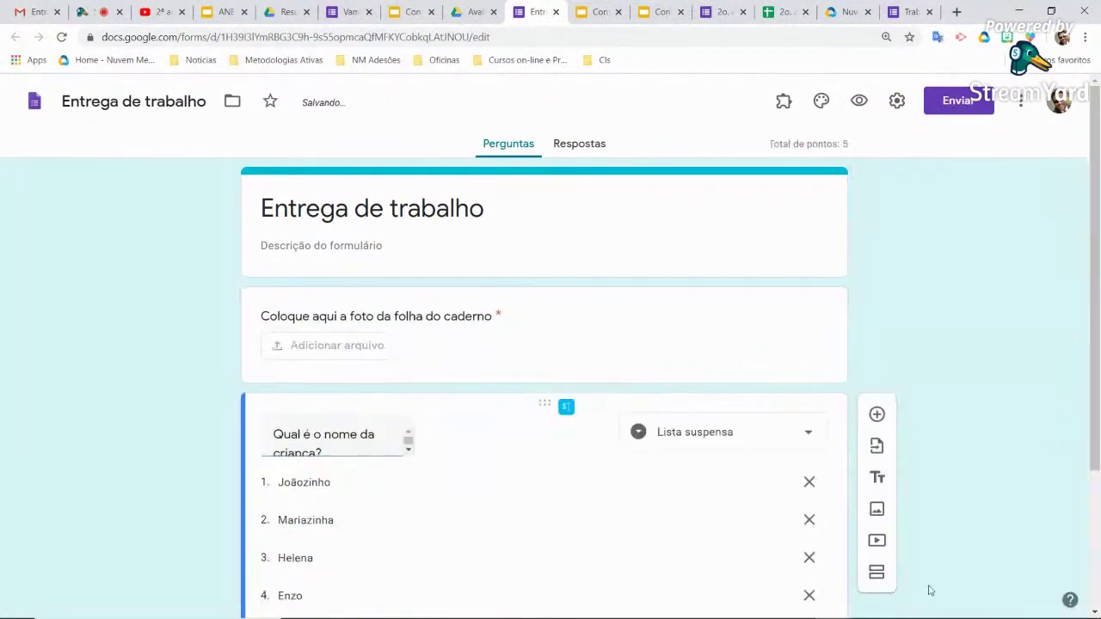
Reorder the cards so 'Qual é o nome da criança?' comes first and the photo upload question second
{"action": "scroll", "coordinate": [521, 410], "scroll_direction": "down", "scroll_amount": 2}
{"action": "scroll", "coordinate": [508, 403], "scroll_direction": "up", "scroll_amount": 2}
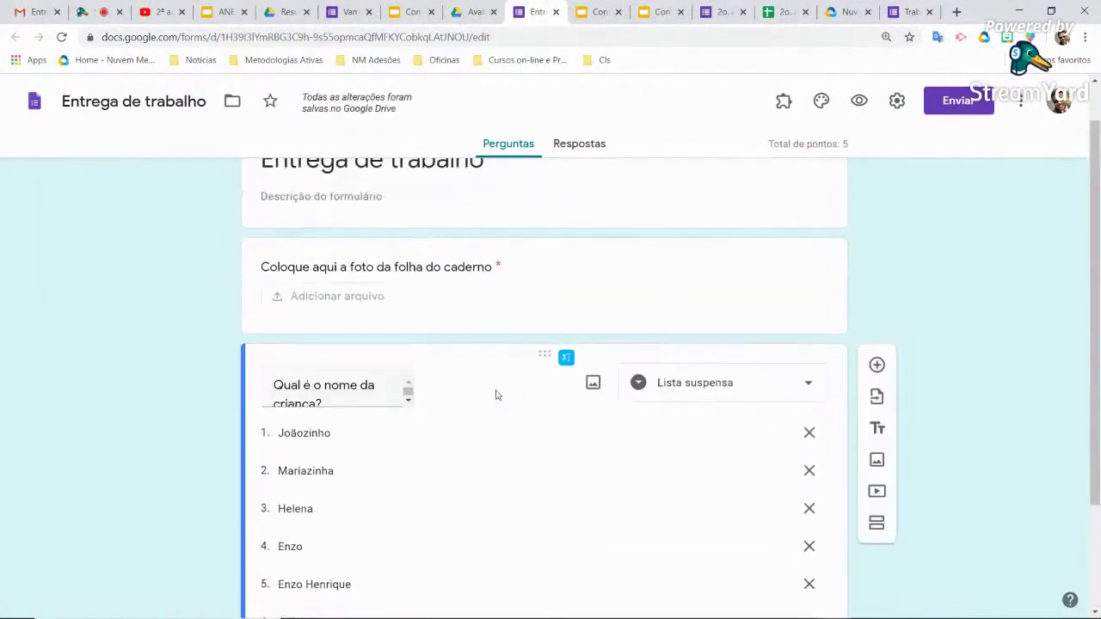
{"action": "left_click_drag", "start_coordinate": [536, 356], "coordinate": [532, 277]}
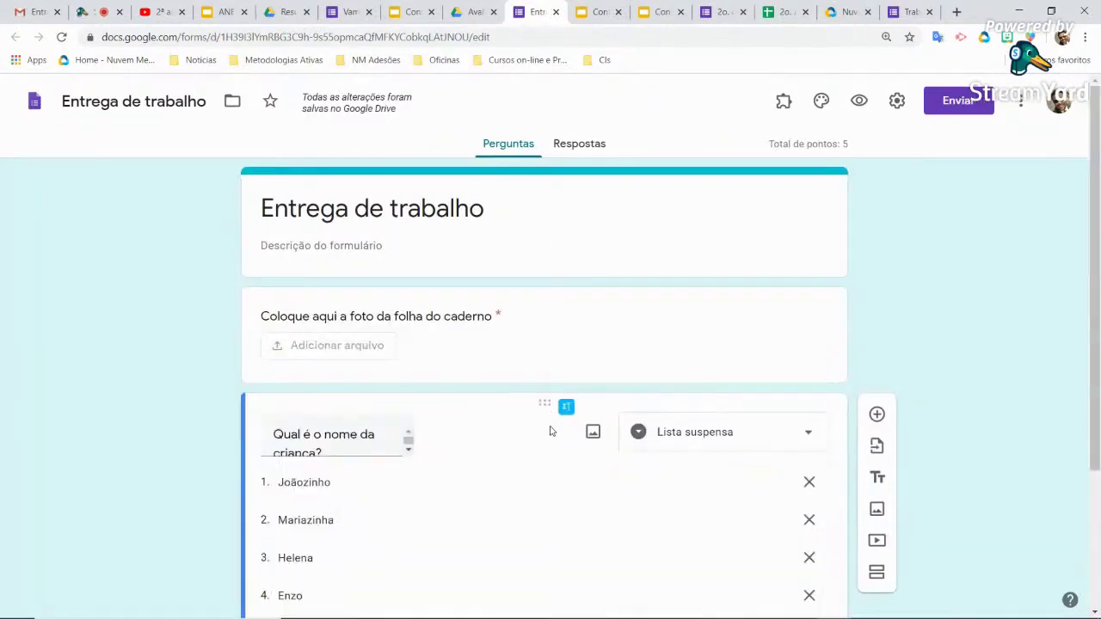
{"action": "left_click_drag", "start_coordinate": [551, 405], "coordinate": [465, 224]}
{"action": "left_click_drag", "start_coordinate": [543, 298], "coordinate": [559, 592]}
{"action": "left_click", "coordinate": [556, 594]}
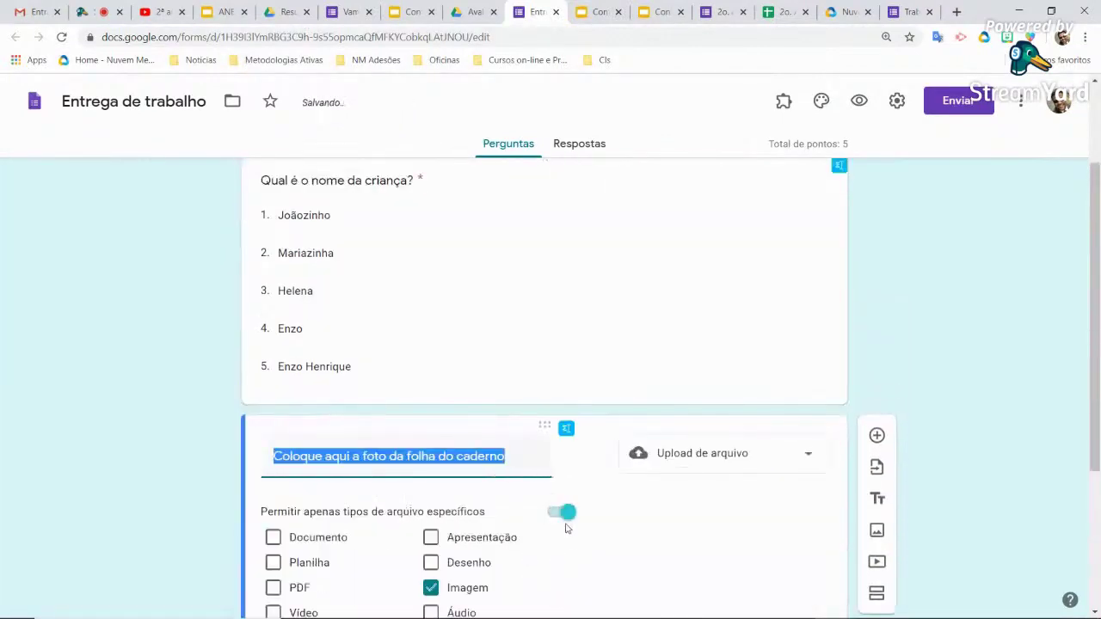
{"action": "scroll", "coordinate": [520, 338], "scroll_direction": "up", "scroll_amount": 2}
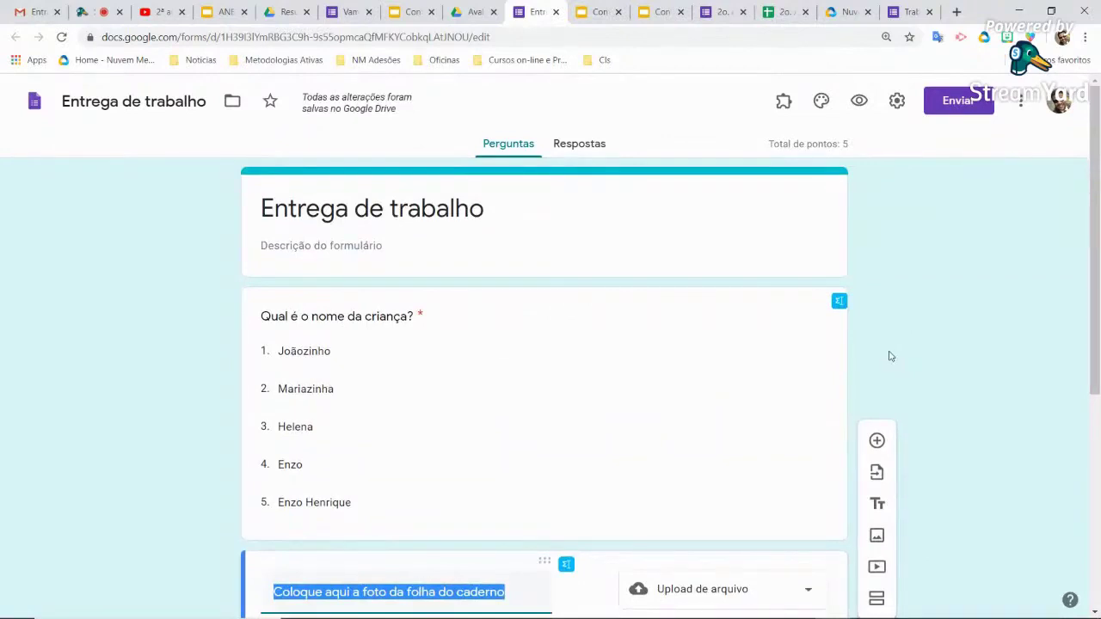
{"action": "scroll", "coordinate": [891, 356], "scroll_direction": "down", "scroll_amount": 3}
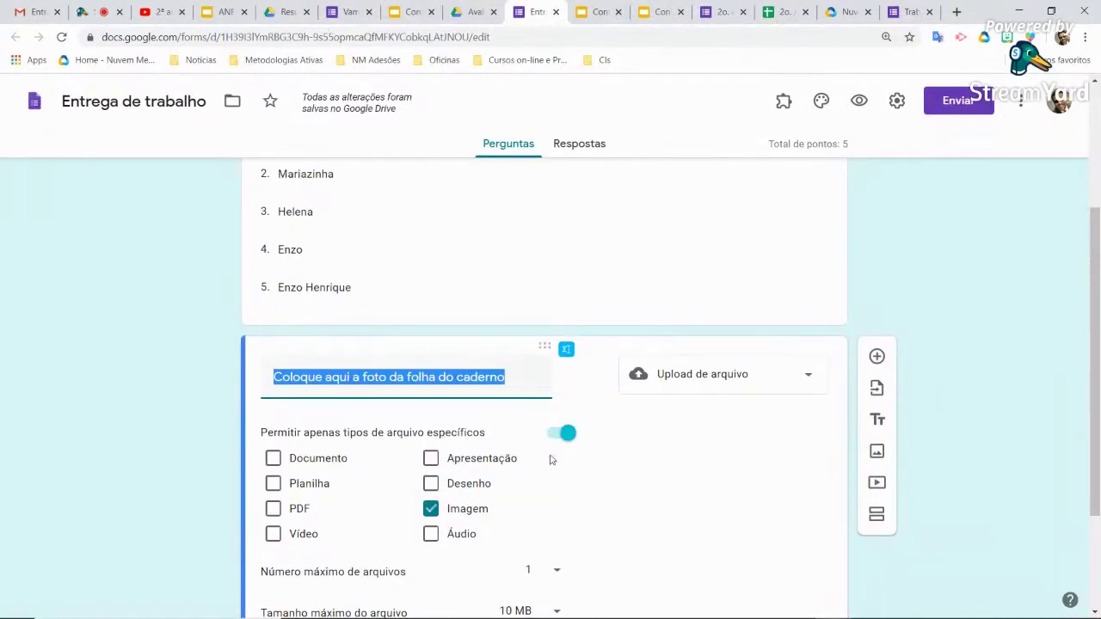
{"action": "scroll", "coordinate": [551, 455], "scroll_direction": "up", "scroll_amount": 3}
Write the description 'Atenção responsável. Já tirou a foto? Então tire antes de prosseguir!' under the title
{"action": "left_click", "coordinate": [335, 247]}
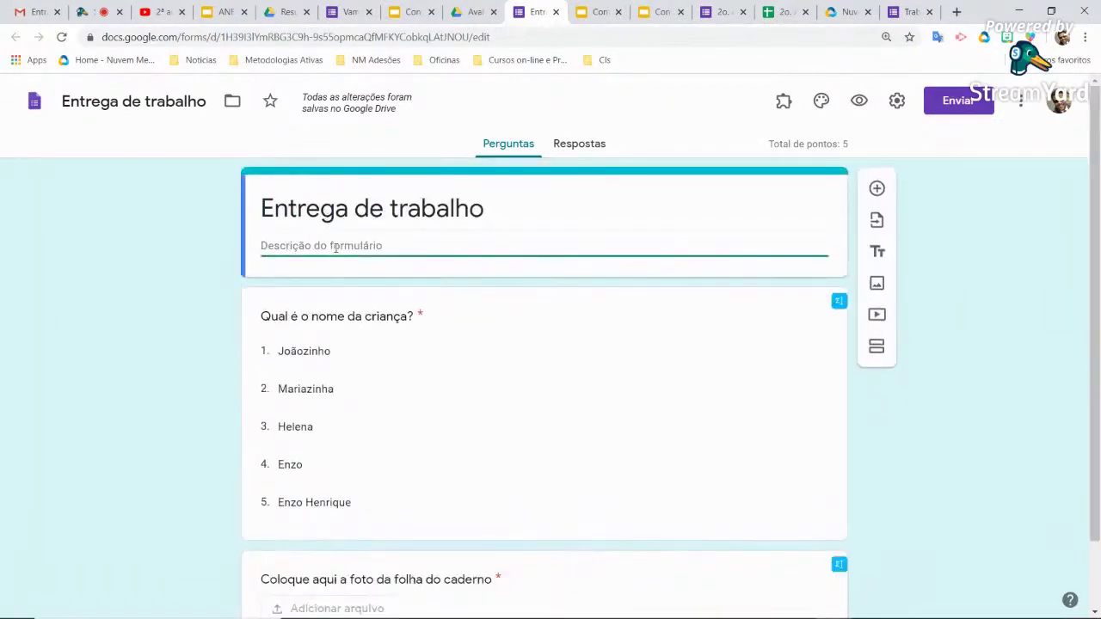
{"action": "type", "text": "Atenção."}
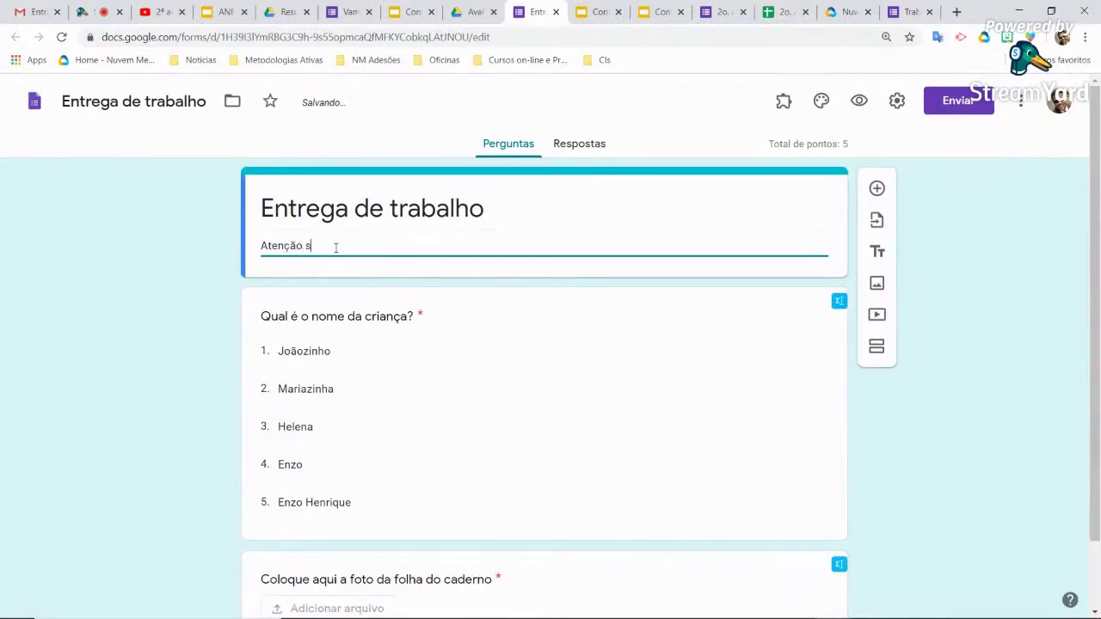
{"action": "type", "text": "responsável. Tire a foto "}
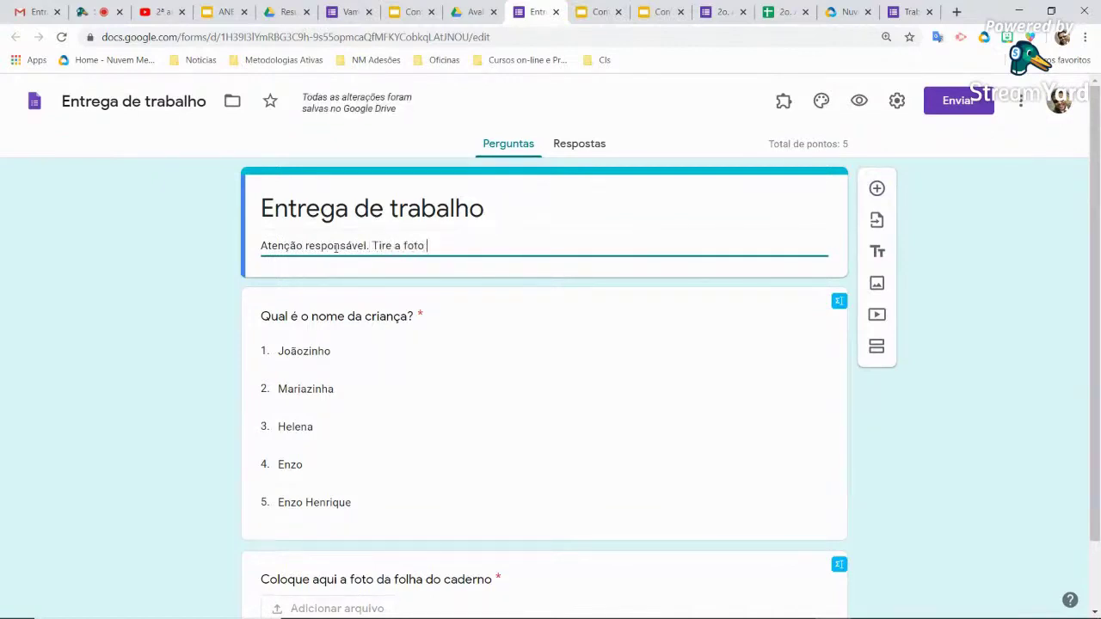
{"action": "type", "text": "antes de e"}
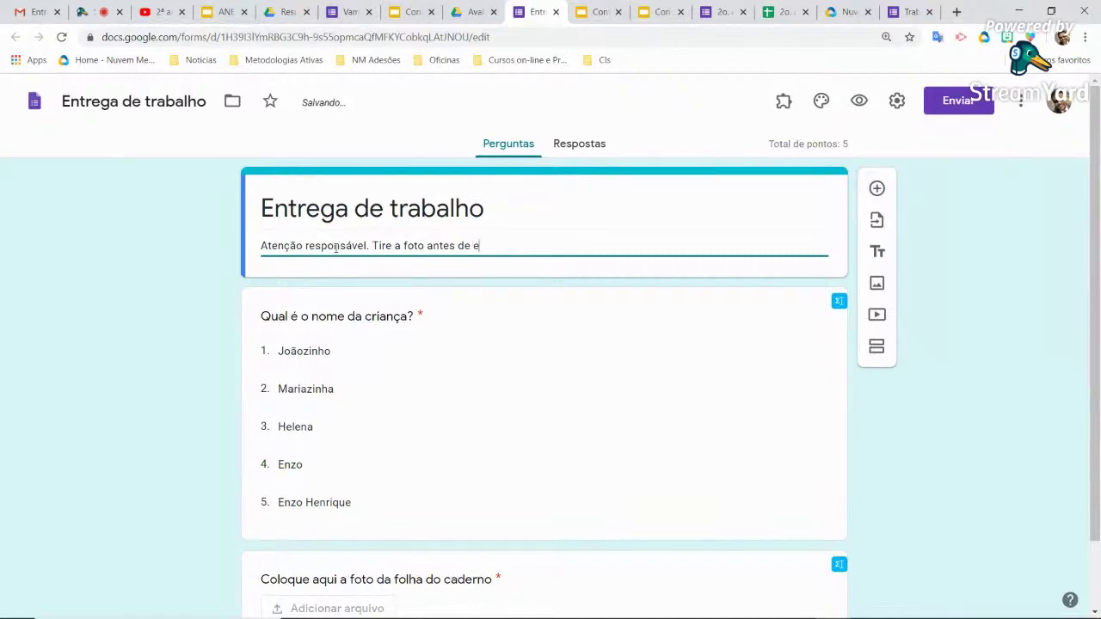
{"action": "key", "text": "BackSpace"}
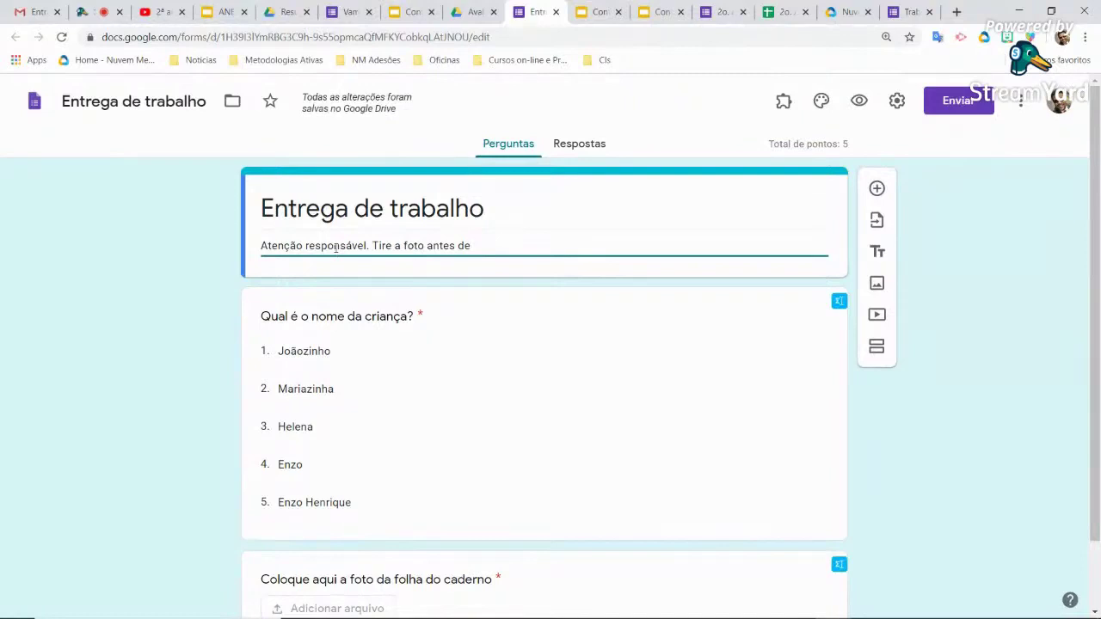
{"action": "key", "text": "BackSpace"}
{"action": "key", "text": "BackSpace"}
{"action": "key", "text": "BackSpace"}
{"action": "key", "text": "BackSpace"}
{"action": "key", "text": "BackSpace"}
{"action": "key", "text": "BackSpace"}
{"action": "key", "text": "BackSpace"}
{"action": "key", "text": "BackSpace"}
{"action": "key", "text": "BackSpace"}
{"action": "key", "text": "BackSpace"}
{"action": "key", "text": "BackSpace"}
{"action": "key", "text": "BackSpace"}
{"action": "key", "text": "BackSpace"}
{"action": "key", "text": "BackSpace"}
{"action": "key", "text": "BackSpace"}
{"action": "key", "text": "BackSpace"}
{"action": "key", "text": "BackSpace"}
{"action": "key", "text": "BackSpace"}
{"action": "key", "text": "BackSpace"}
{"action": "key", "text": "BackSpace"}
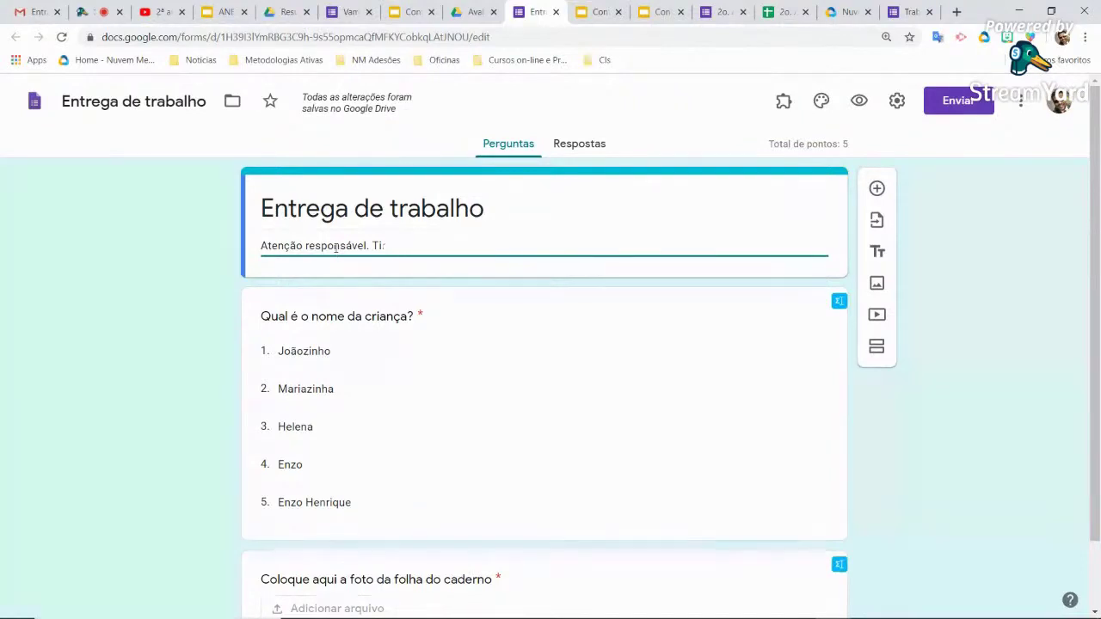
{"action": "type", "text": "Já ti"}
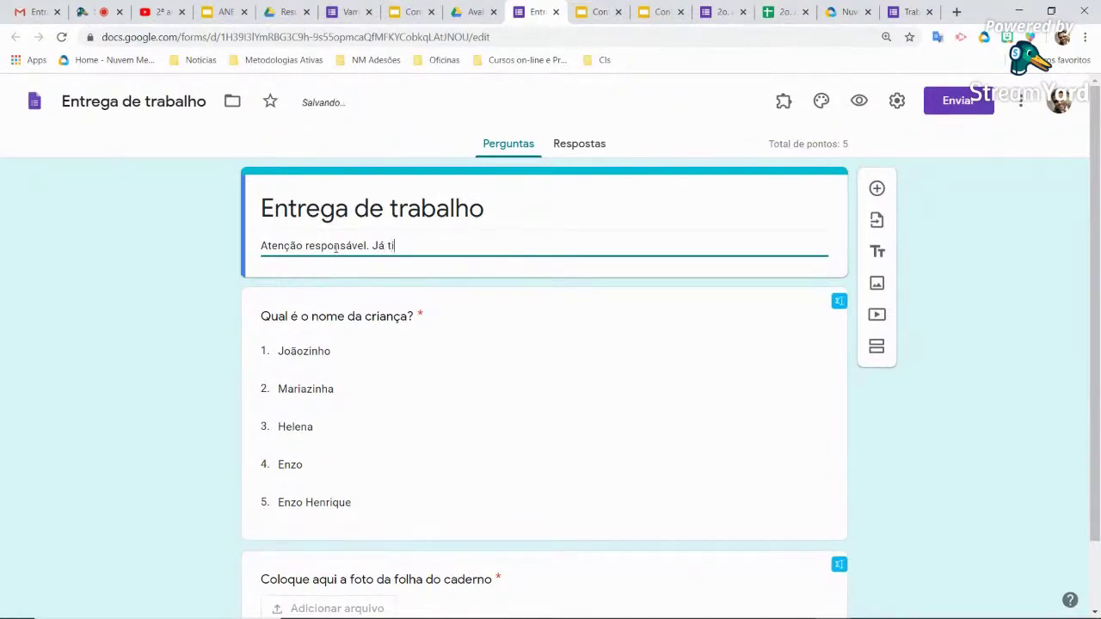
{"action": "type", "text": "rou a foto? Então tir"}
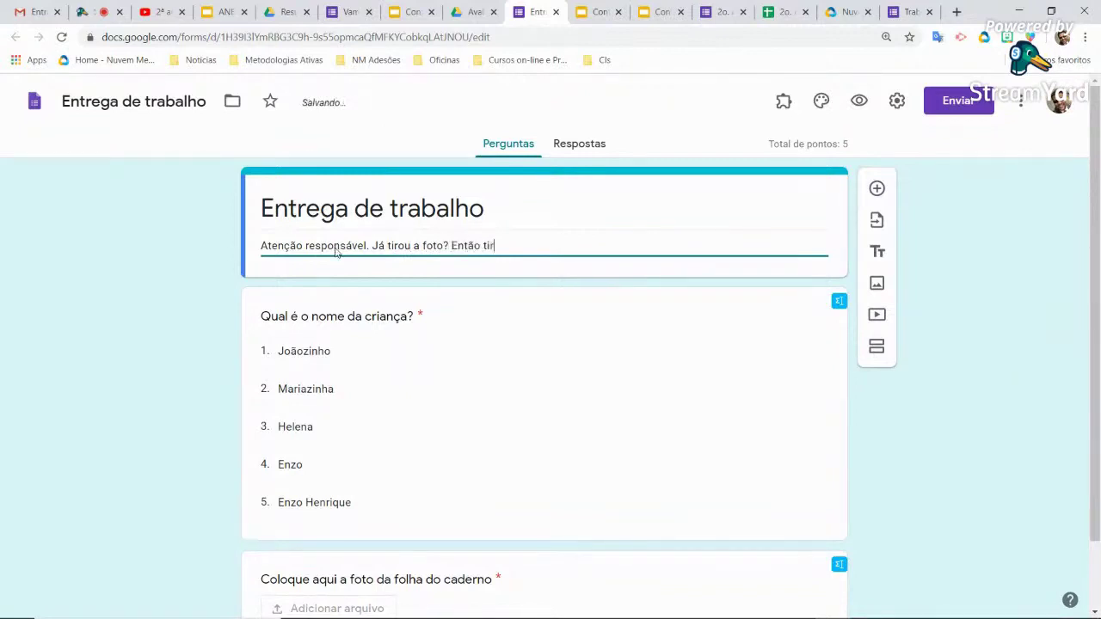
{"action": "type", "text": "e antes de pros"}
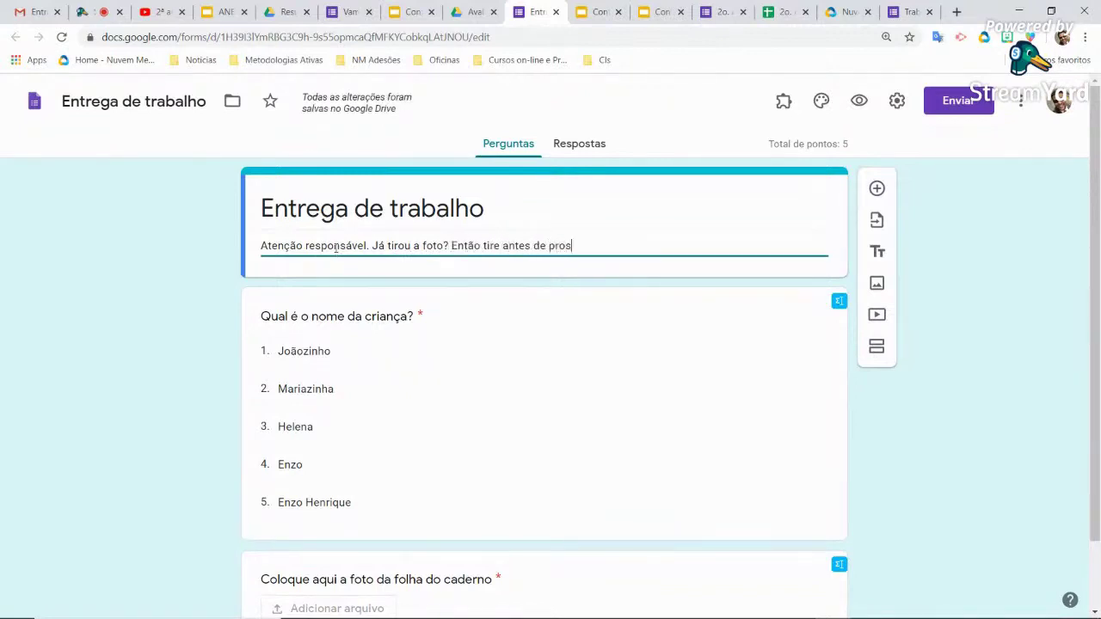
{"action": "type", "text": "seguir!"}
{"action": "scroll", "coordinate": [187, 499], "scroll_direction": "down", "scroll_amount": 2}
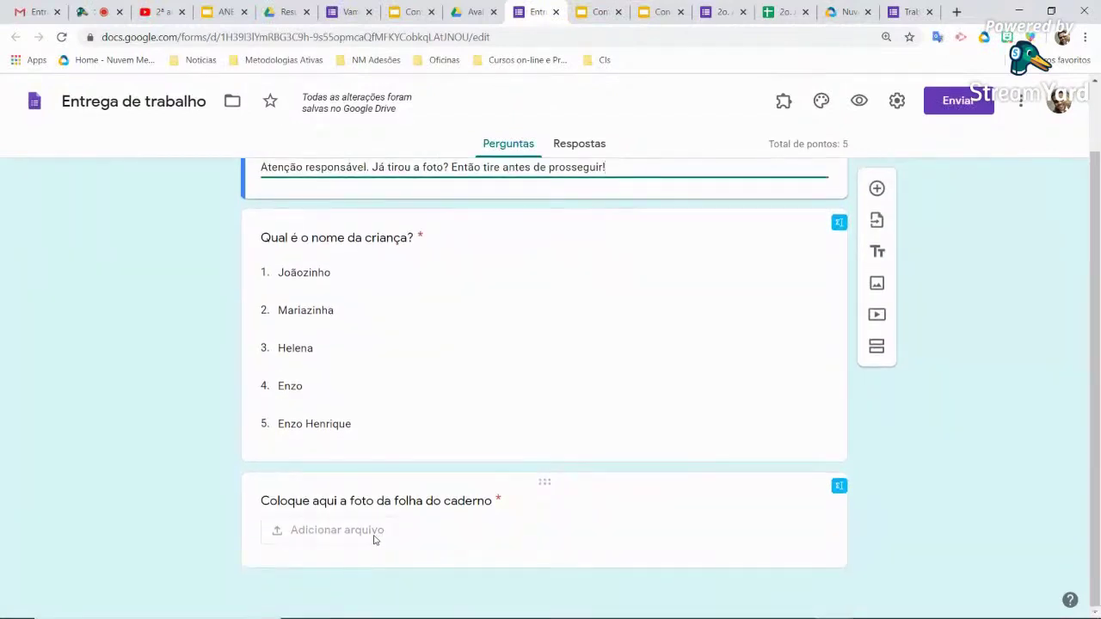
{"action": "scroll", "coordinate": [422, 527], "scroll_direction": "up", "scroll_amount": 2}
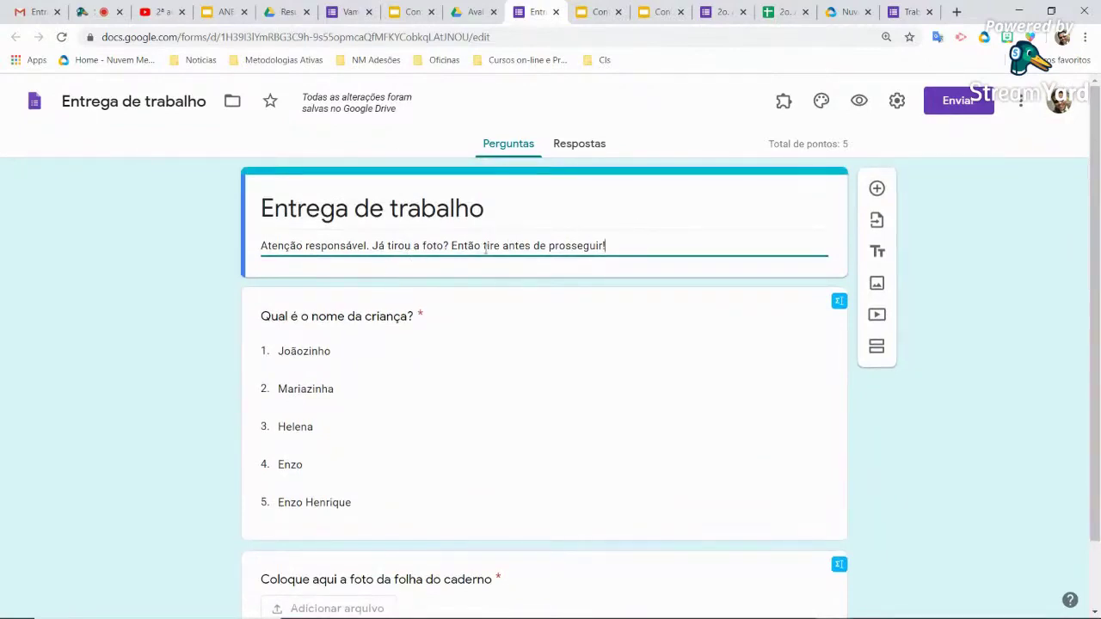
{"action": "left_click", "coordinate": [898, 102]}
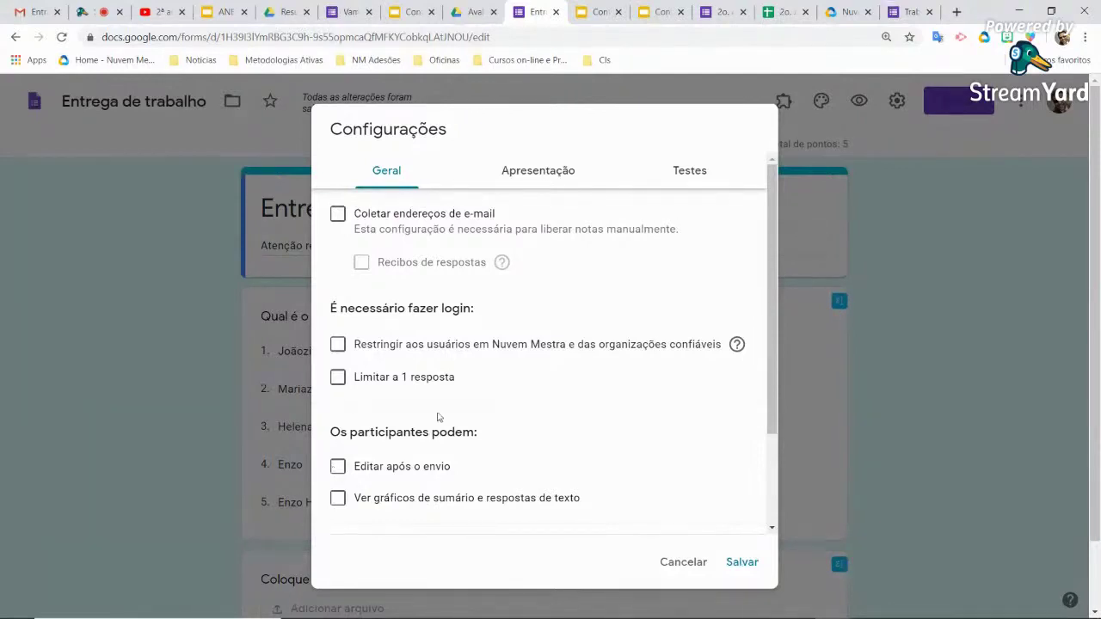
{"action": "left_click", "coordinate": [551, 170]}
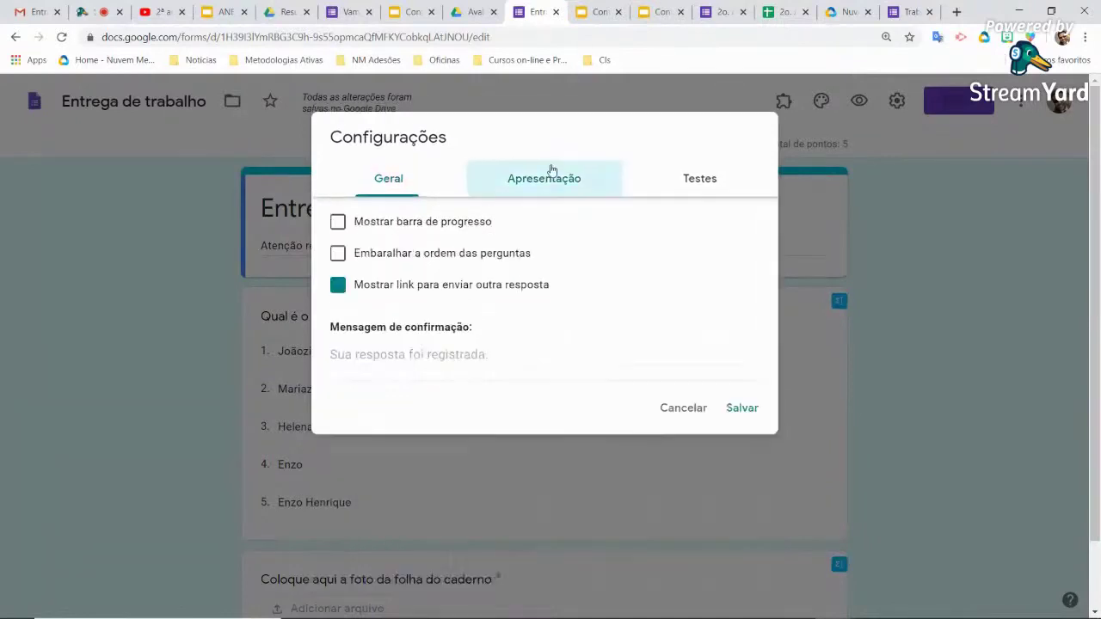
{"action": "left_click", "coordinate": [690, 178]}
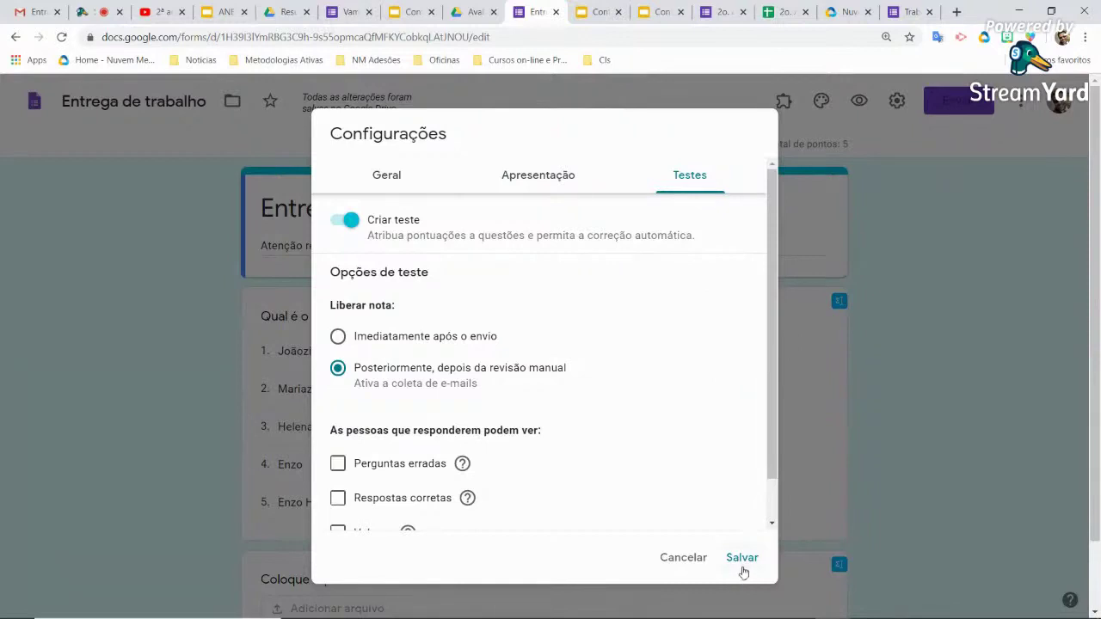
{"action": "left_click", "coordinate": [743, 559]}
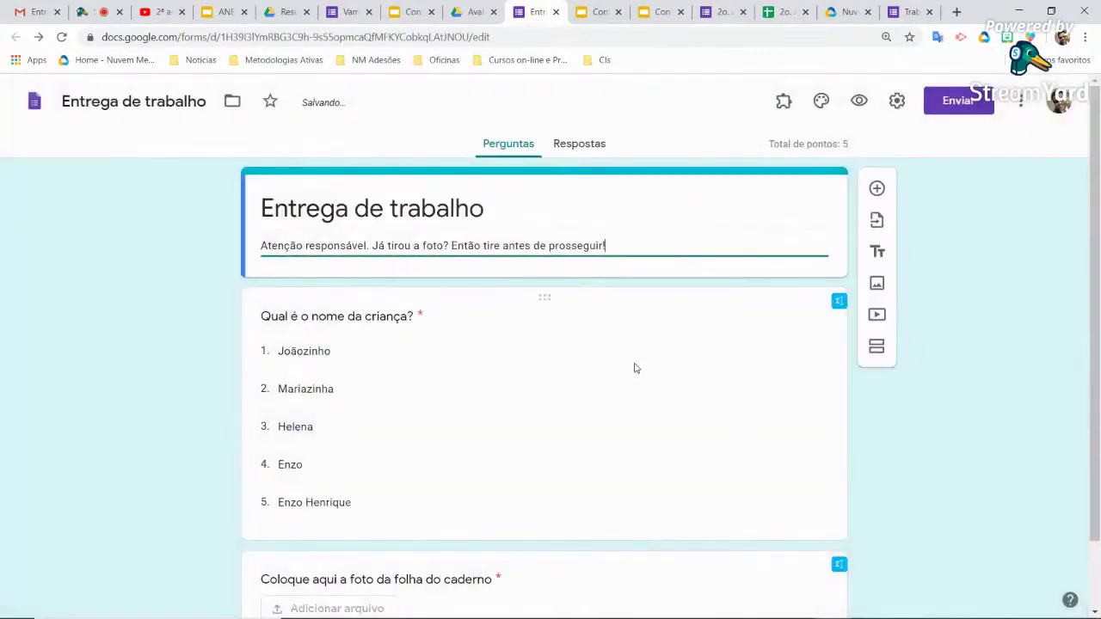
{"action": "scroll", "coordinate": [607, 375], "scroll_direction": "down", "scroll_amount": 1}
Give the photo upload question an answer key worth 10 points
{"action": "left_click", "coordinate": [501, 508]}
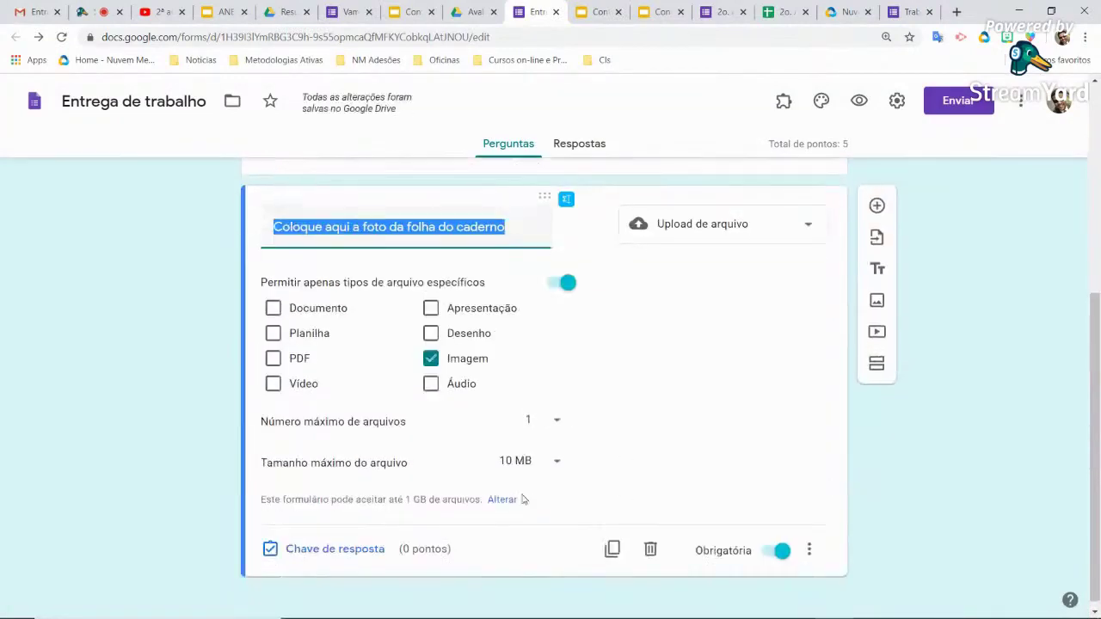
{"action": "left_click", "coordinate": [333, 559]}
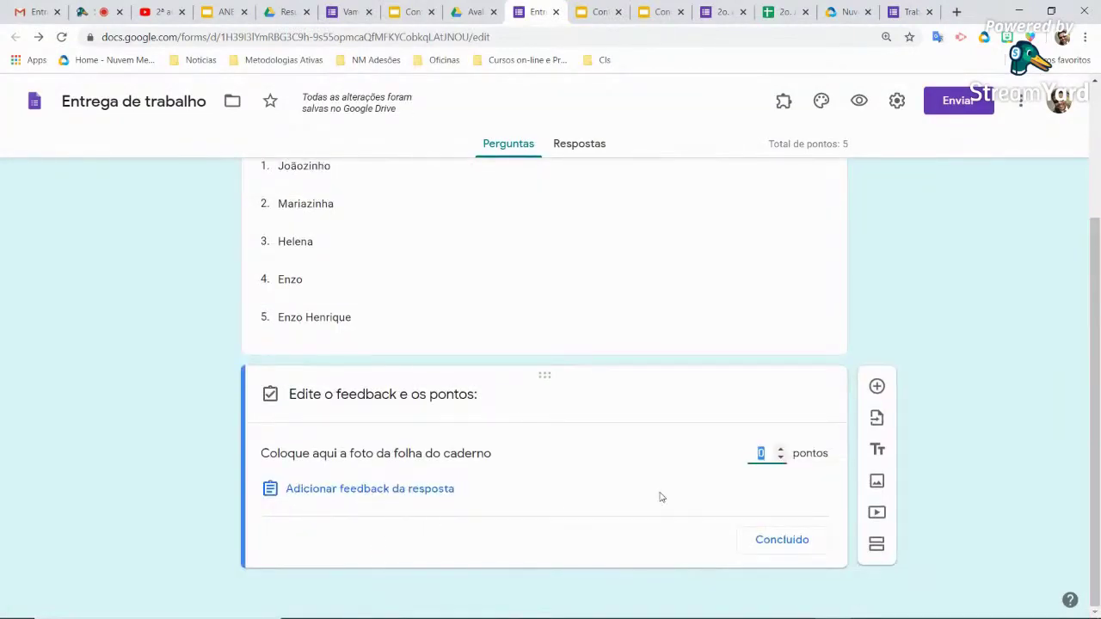
{"action": "type", "text": "10"}
{"action": "left_click", "coordinate": [797, 548]}
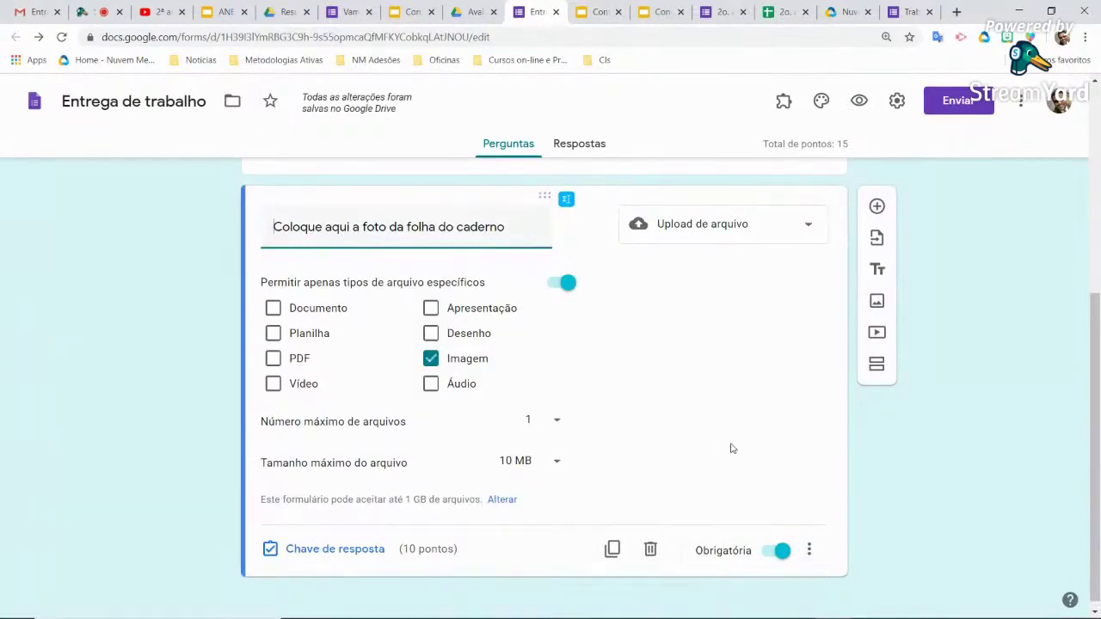
Reword the question title to 'Coloque aqui a foto da folha da atividade'
{"action": "left_click", "coordinate": [915, 478]}
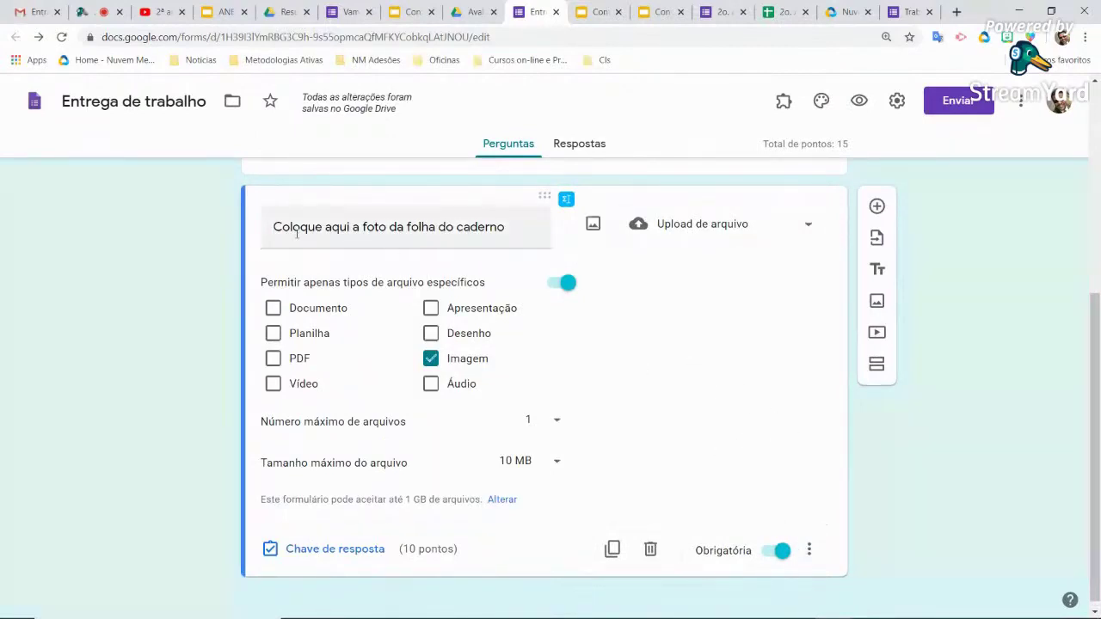
{"action": "triple_click", "coordinate": [517, 226]}
{"action": "left_click", "coordinate": [521, 227]}
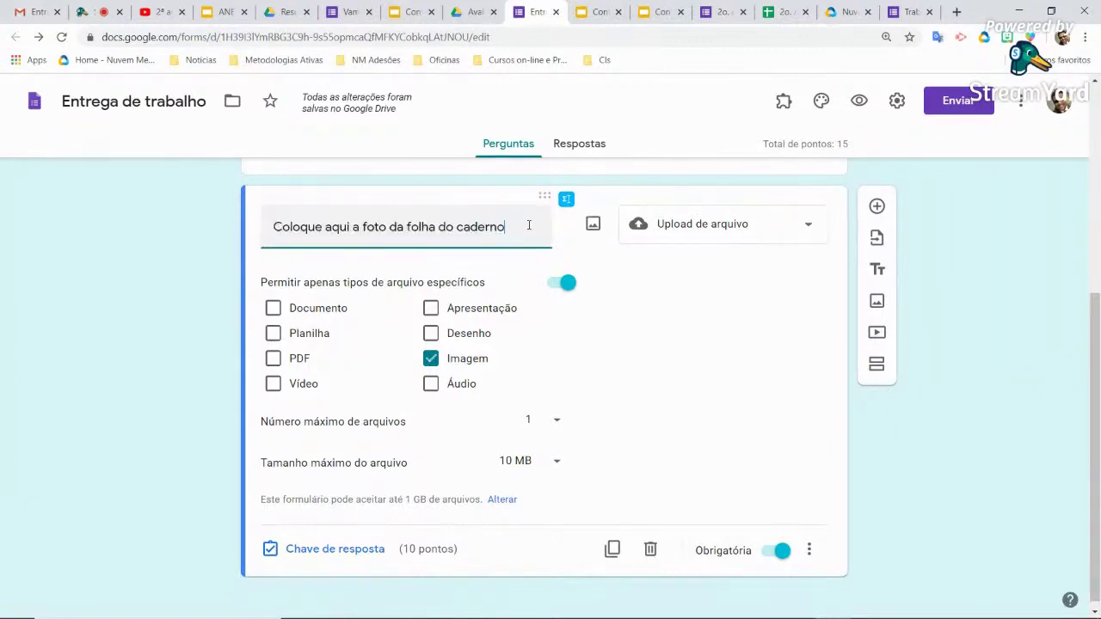
{"action": "left_click_drag", "start_coordinate": [512, 232], "coordinate": [445, 228]}
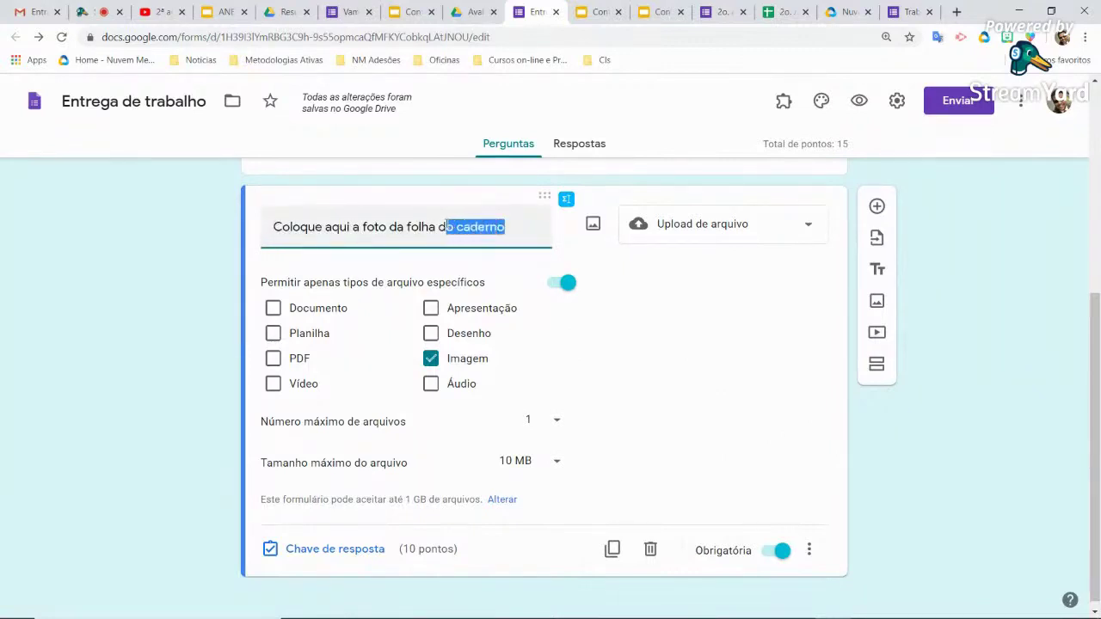
{"action": "type", "text": "a"}
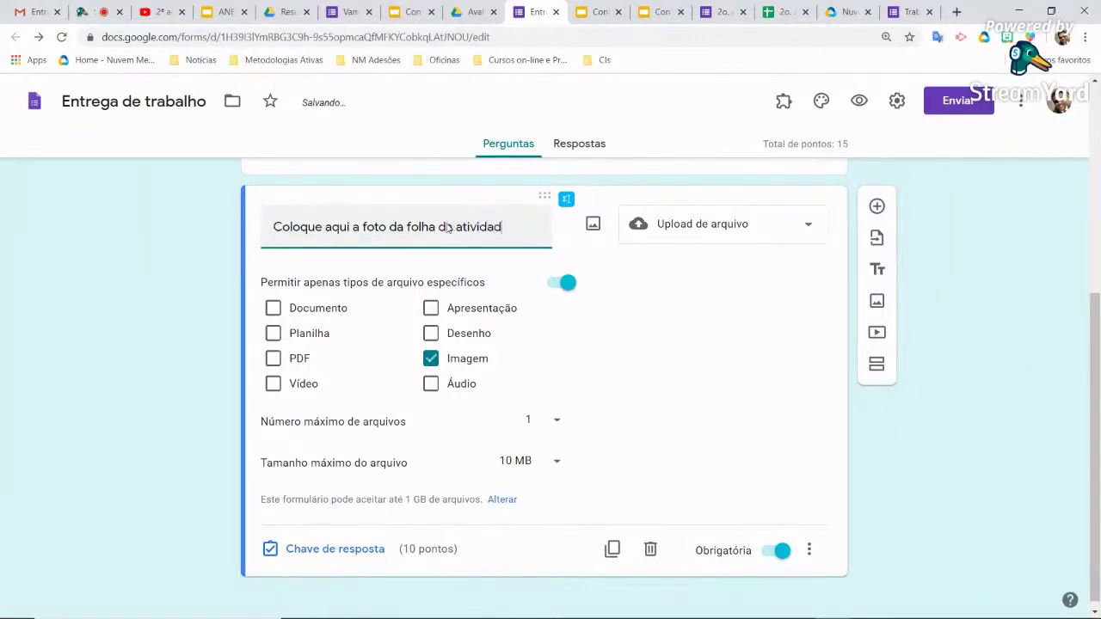
{"action": "scroll", "coordinate": [951, 350], "scroll_direction": "up", "scroll_amount": 5}
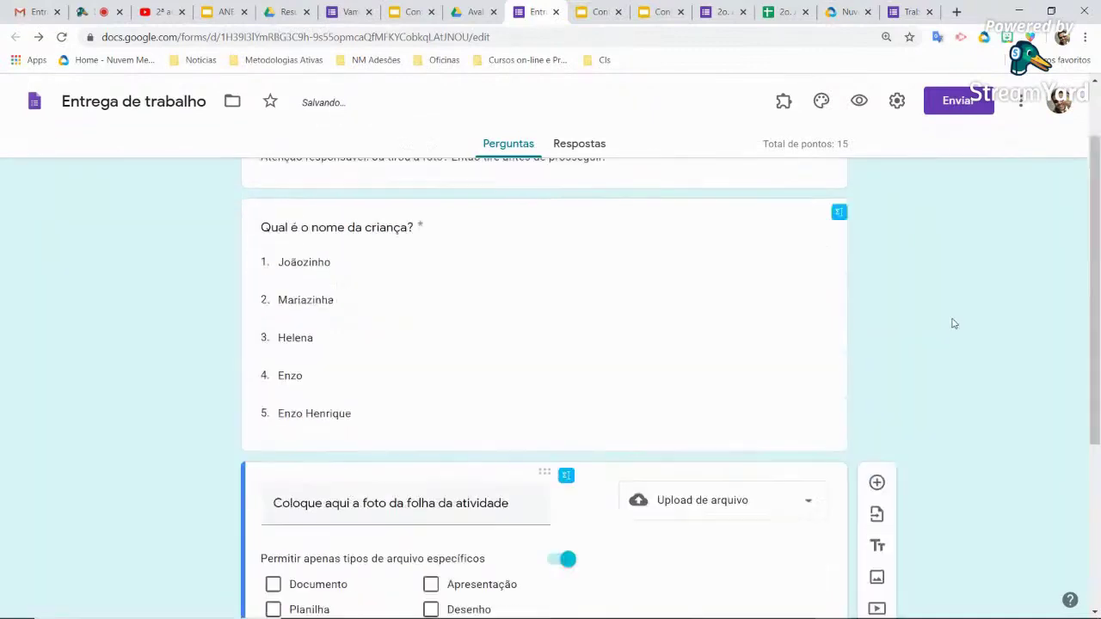
Preview the form and choose a child's name in the dropdown
{"action": "left_click", "coordinate": [860, 101]}
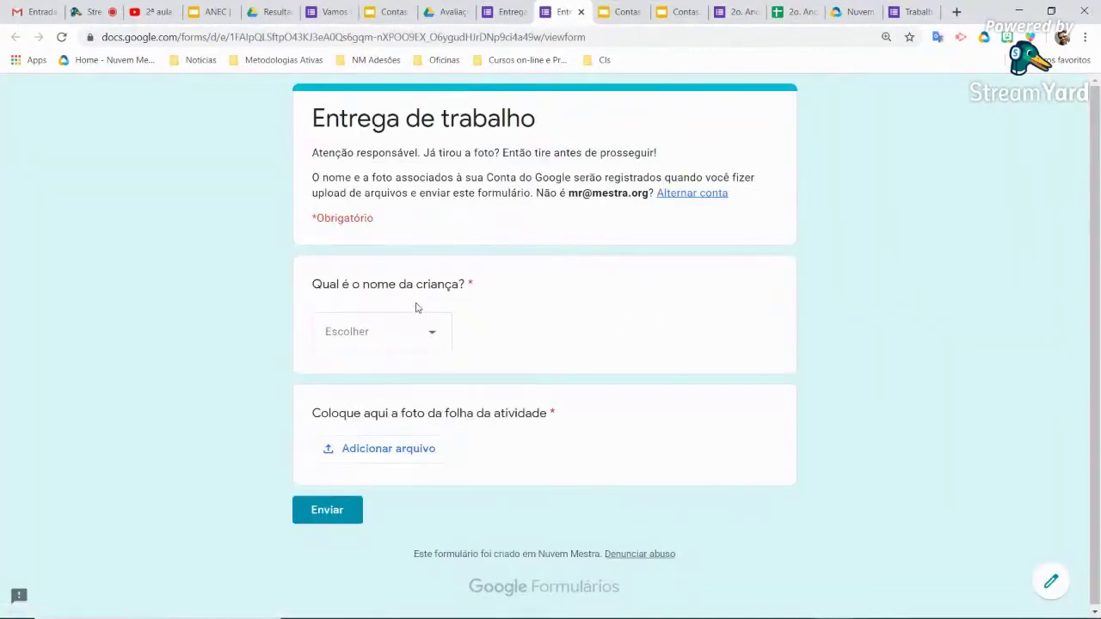
{"action": "left_click", "coordinate": [434, 336]}
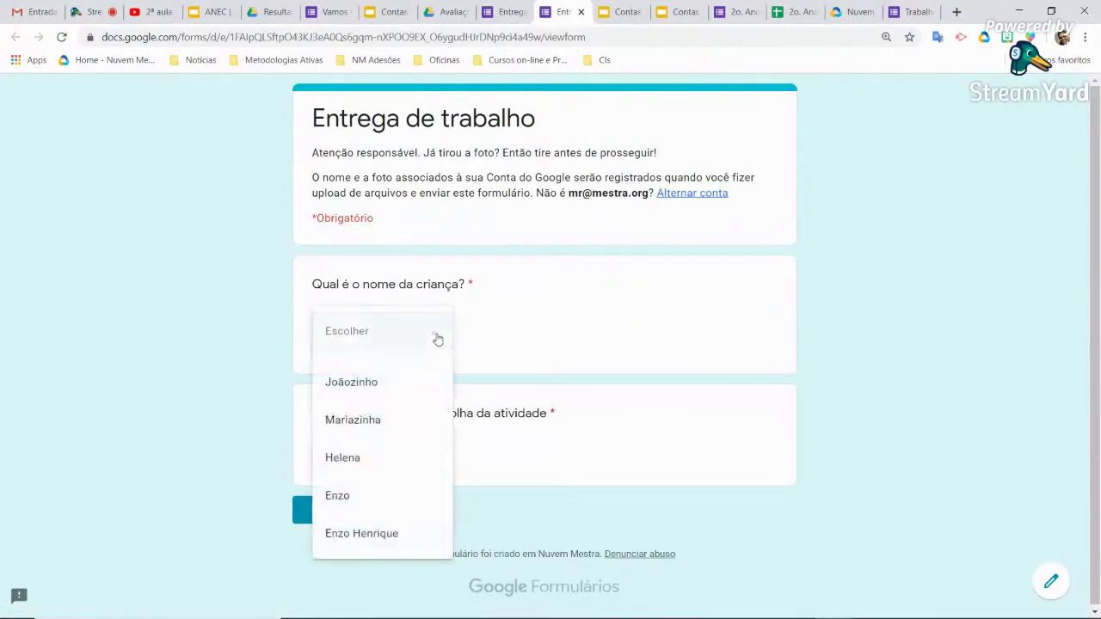
{"action": "left_click", "coordinate": [387, 462]}
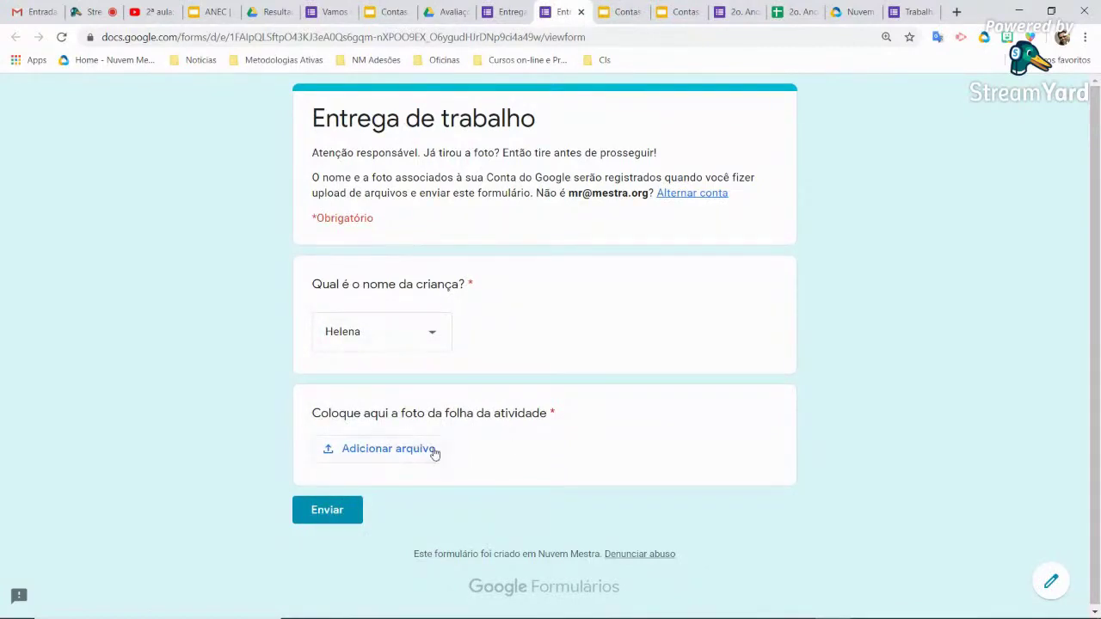
Attach the photo Contas (6).jpg to the upload question and submit the response
{"action": "left_click", "coordinate": [414, 457]}
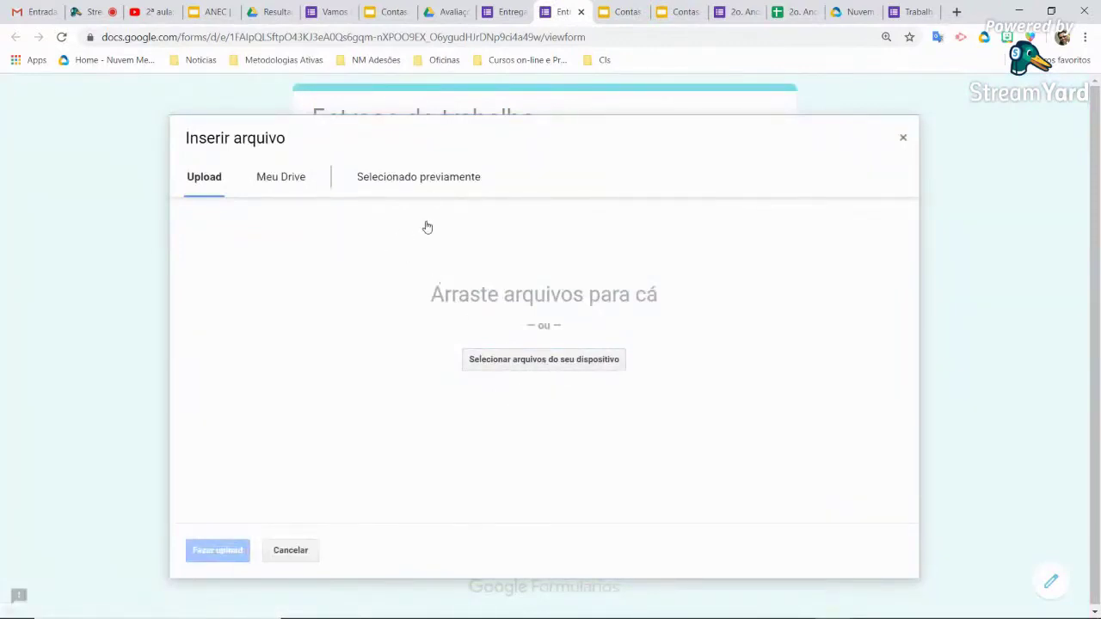
{"action": "left_click", "coordinate": [516, 359]}
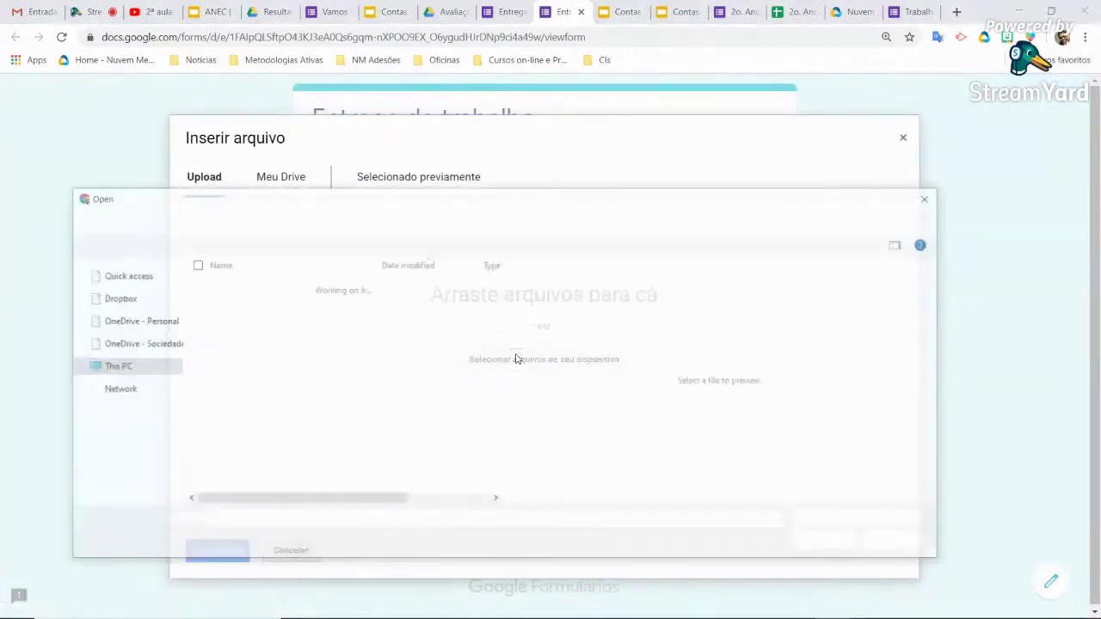
{"action": "left_click", "coordinate": [249, 305]}
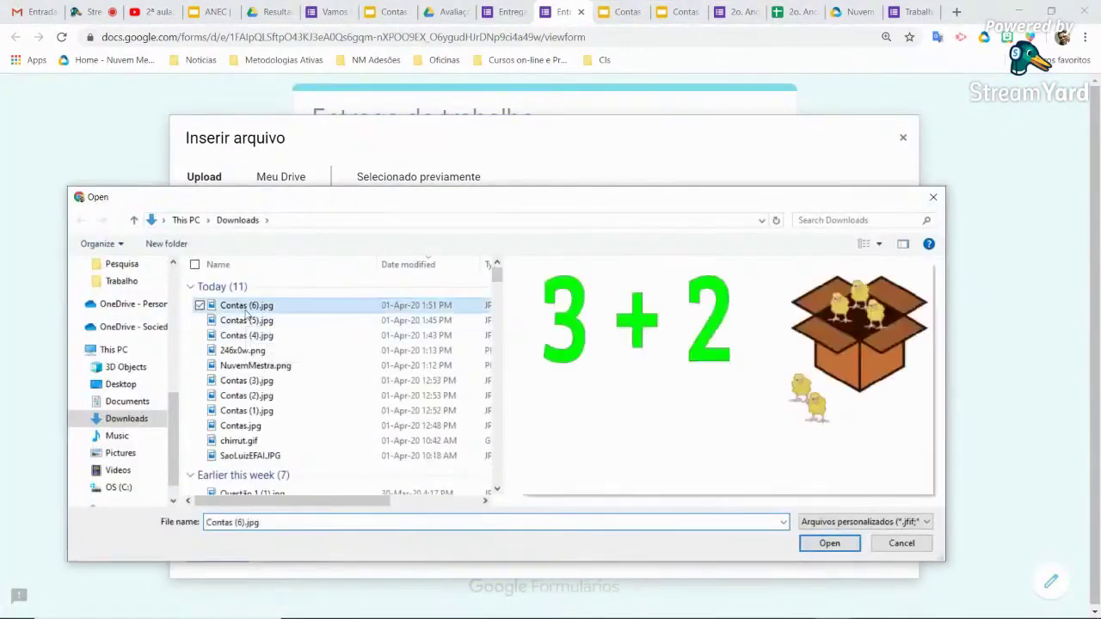
{"action": "left_click", "coordinate": [827, 544]}
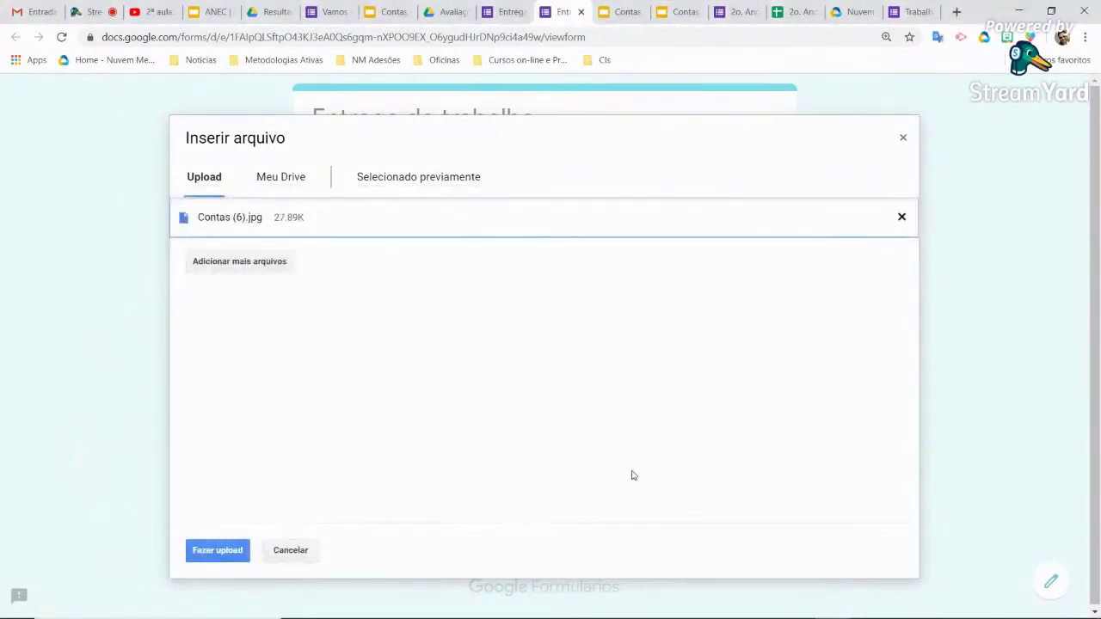
{"action": "left_click", "coordinate": [219, 549]}
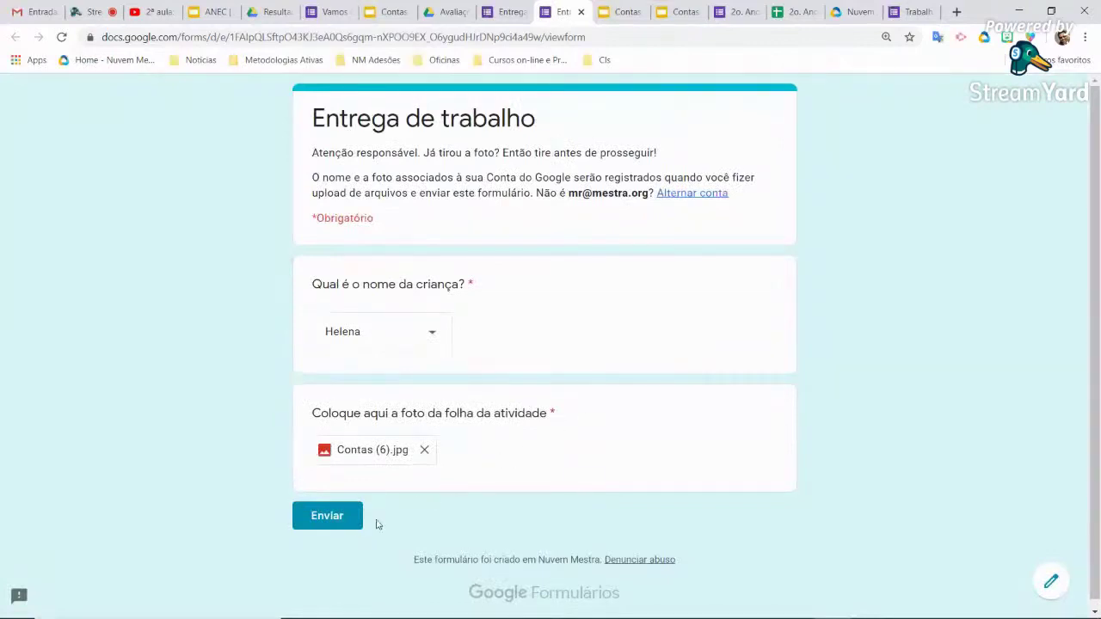
{"action": "left_click", "coordinate": [329, 518]}
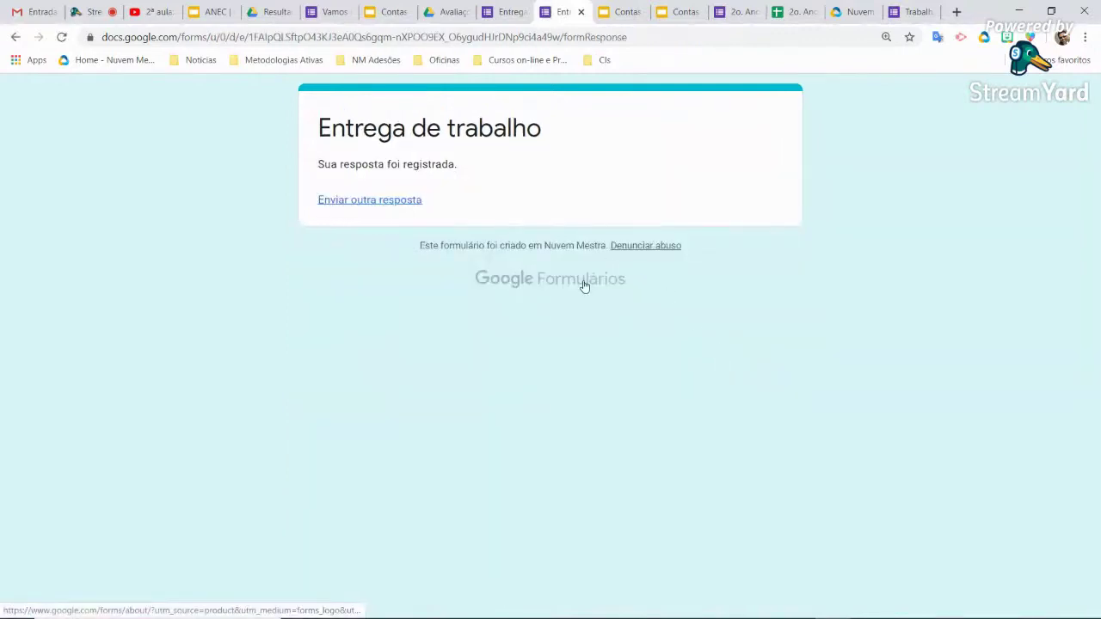
From the Respostas tab, link responses to a new spreadsheet 'Entrega de trabalho (respostas)'
{"action": "left_click", "coordinate": [515, 12]}
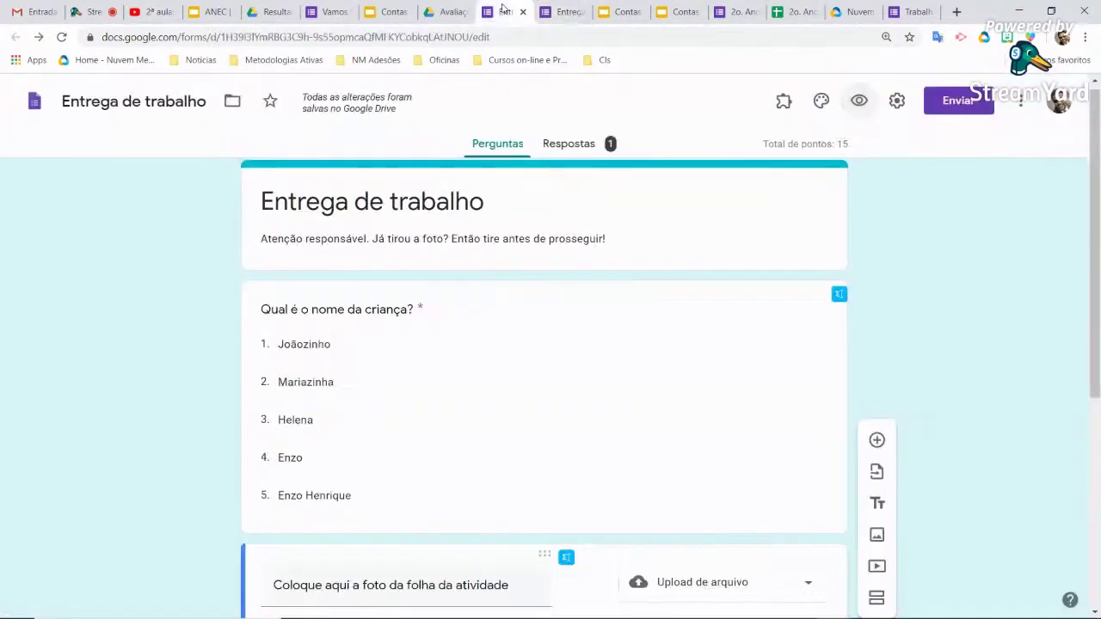
{"action": "left_click", "coordinate": [587, 146]}
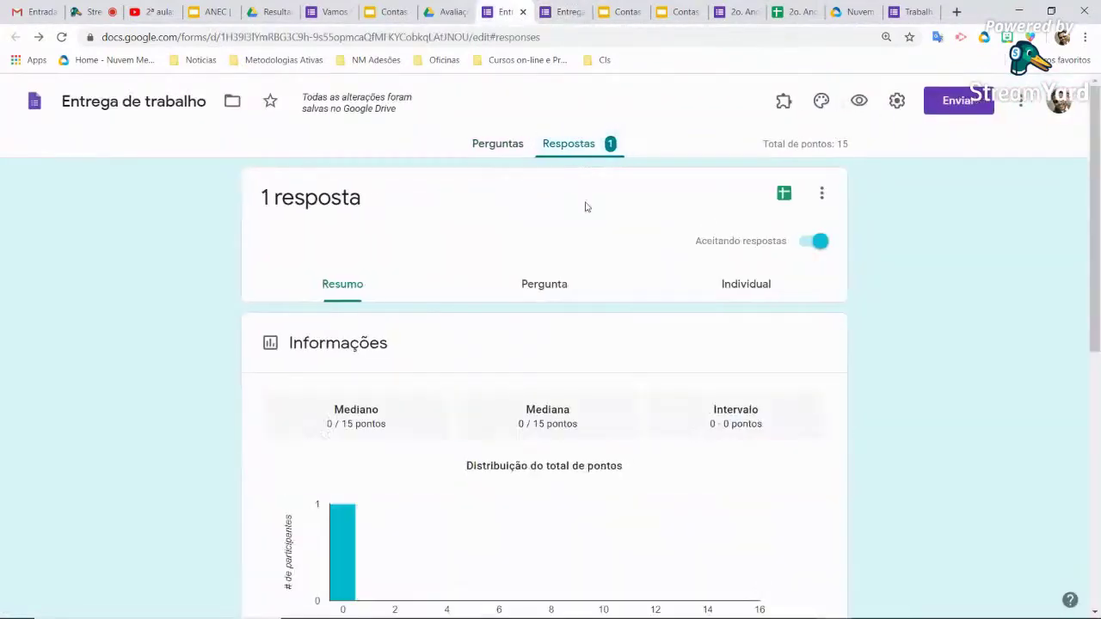
{"action": "left_click", "coordinate": [784, 196]}
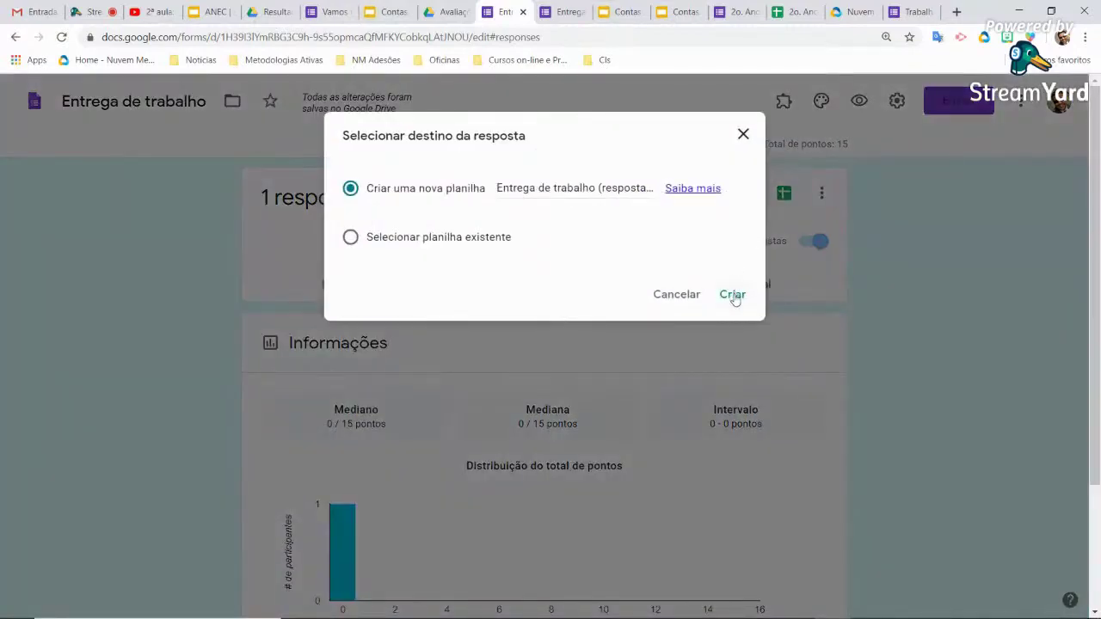
{"action": "left_click", "coordinate": [733, 295]}
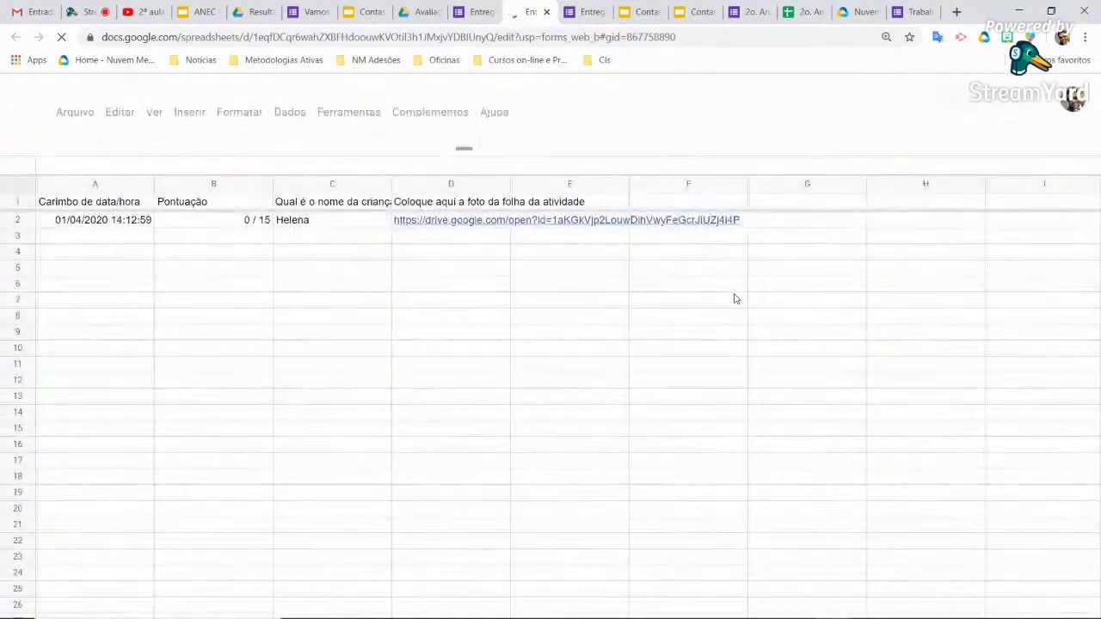
Inspect the test response's child name and timestamp in the sheet, then return to Respostas
{"action": "left_click", "coordinate": [329, 224]}
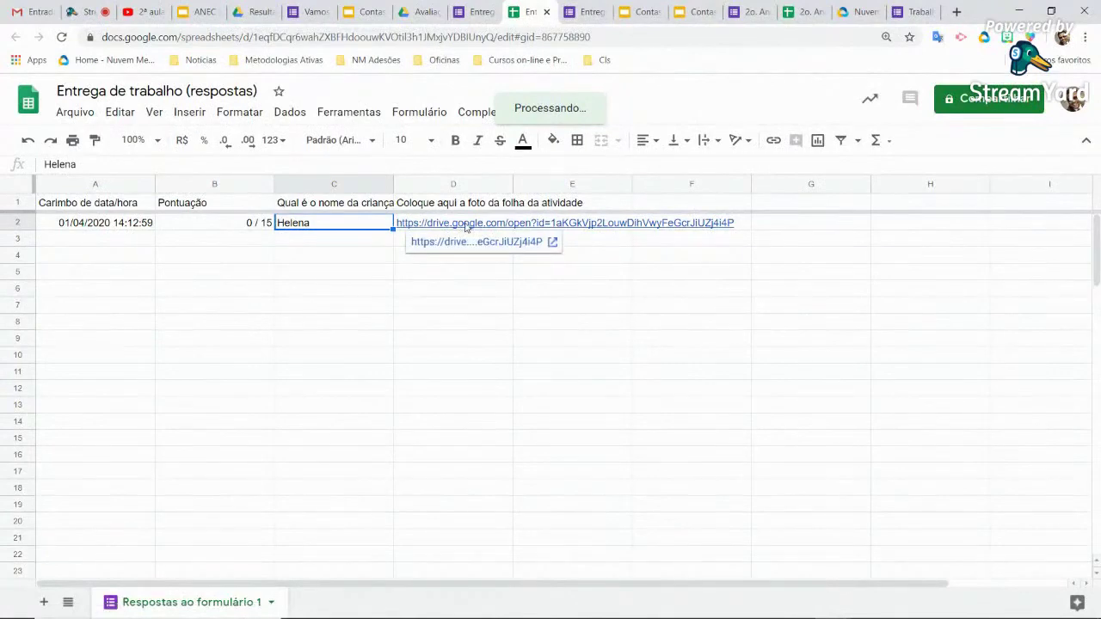
{"action": "left_click", "coordinate": [109, 226]}
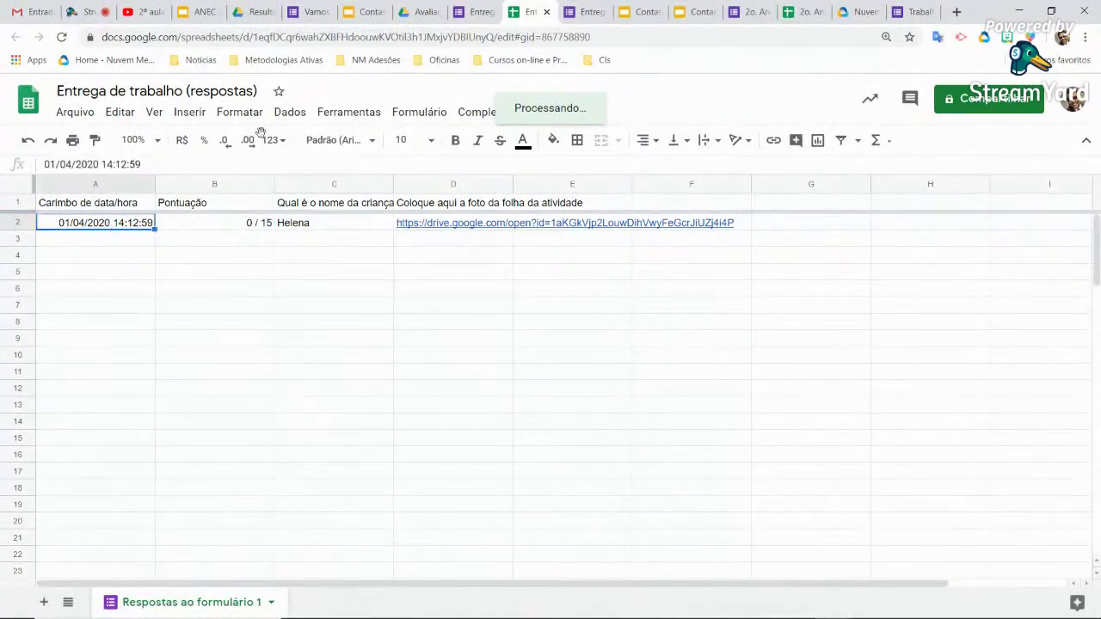
{"action": "left_click", "coordinate": [580, 12]}
{"action": "left_click", "coordinate": [528, 12]}
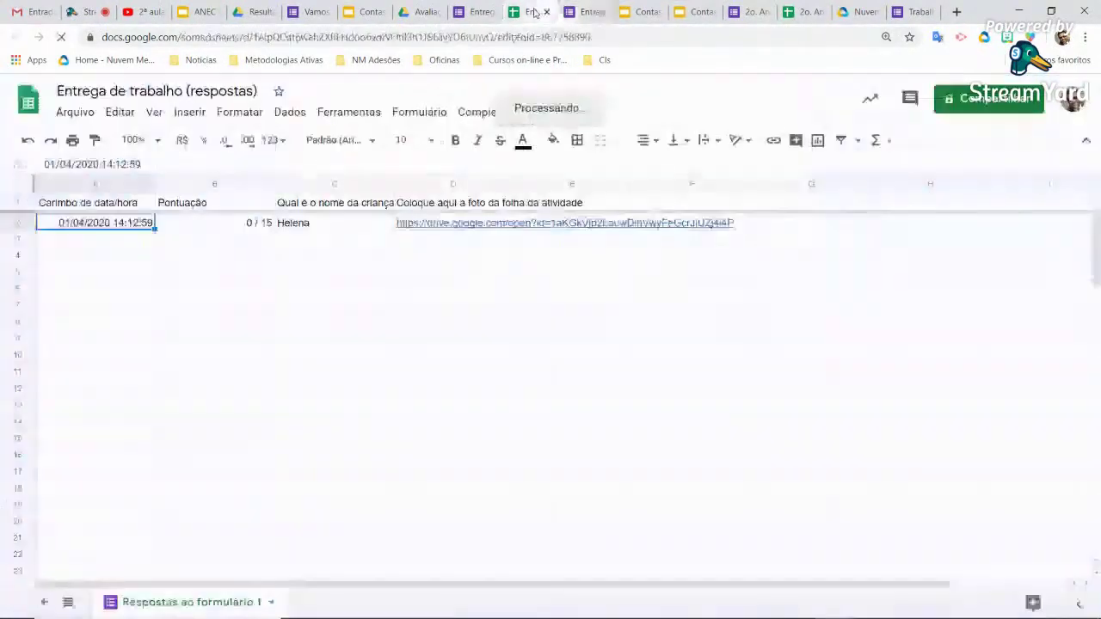
{"action": "left_click", "coordinate": [474, 12]}
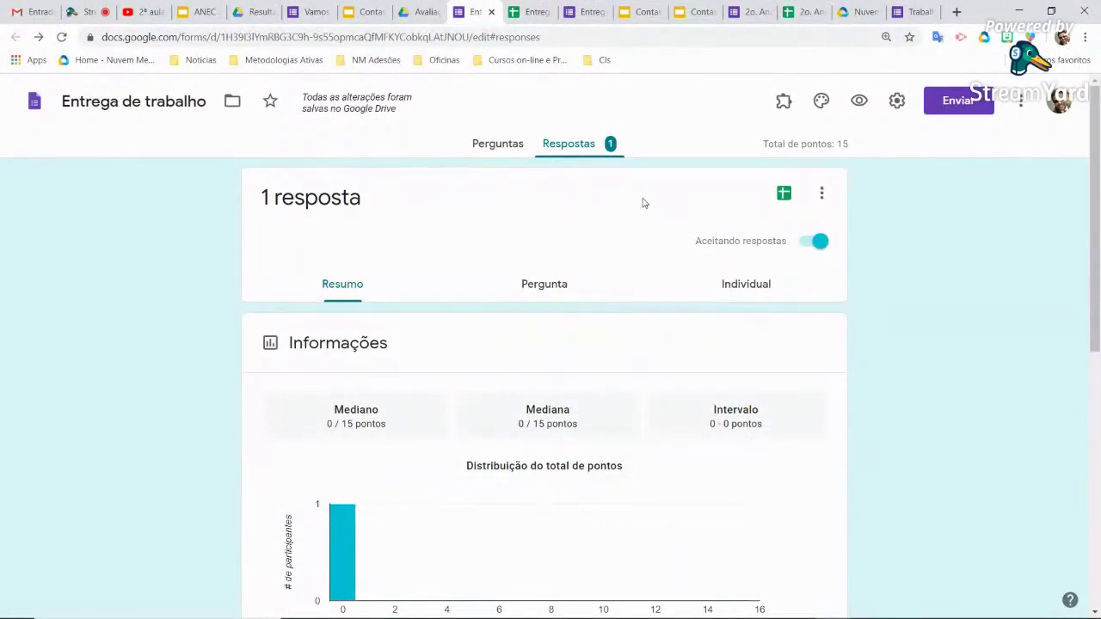
Copy the 'Entrega de trabalho' respondent link from the Enviar dialog, then close it
{"action": "left_click", "coordinate": [499, 146]}
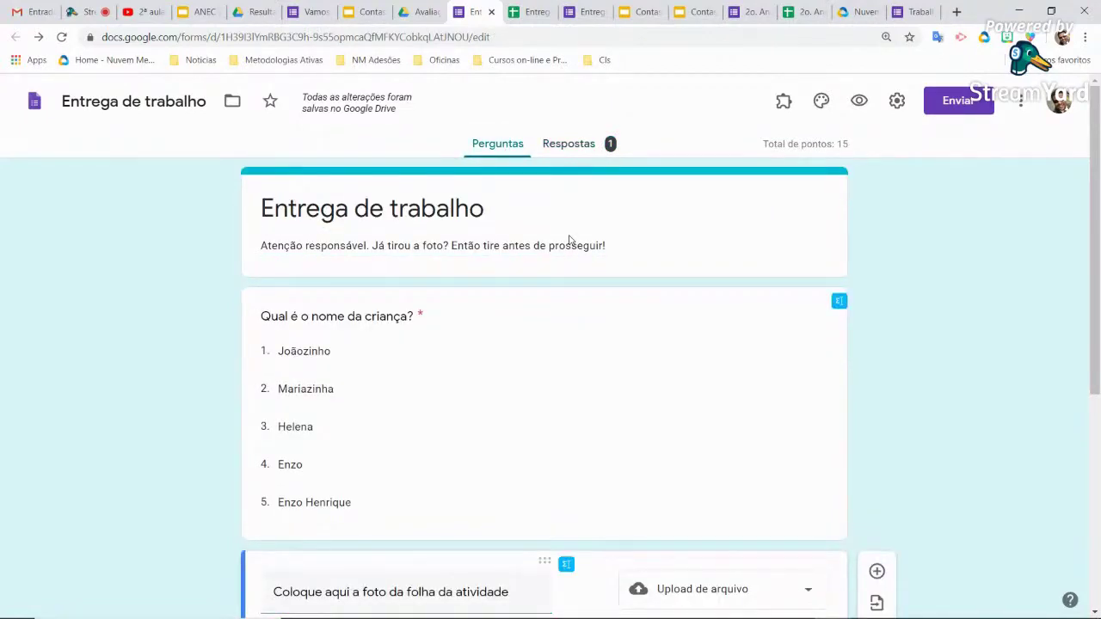
{"action": "left_click", "coordinate": [959, 101]}
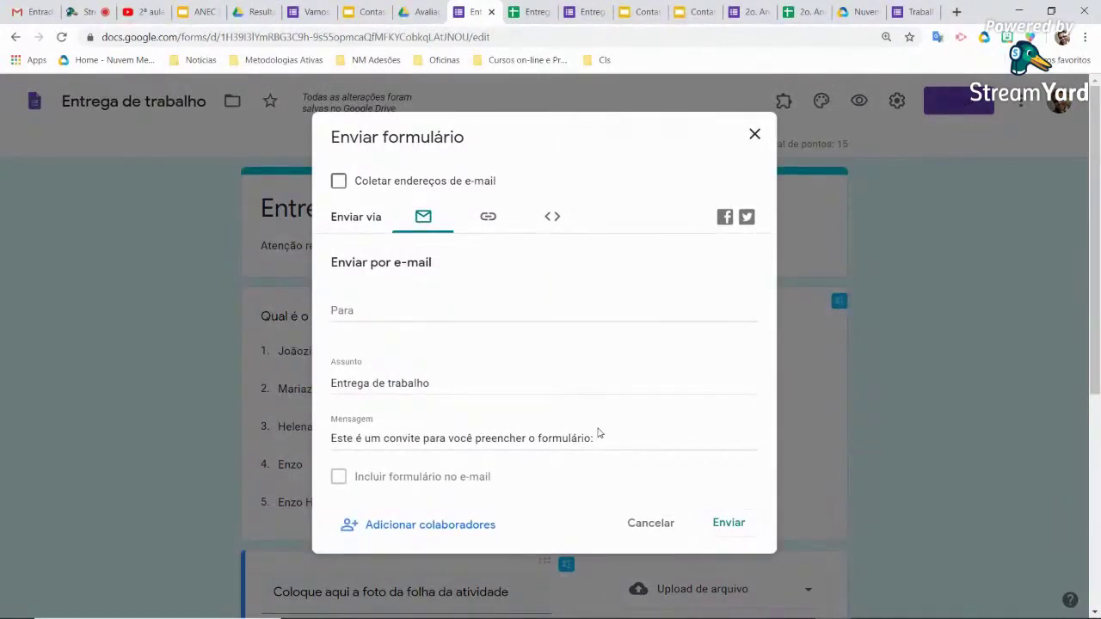
{"action": "left_click", "coordinate": [490, 219]}
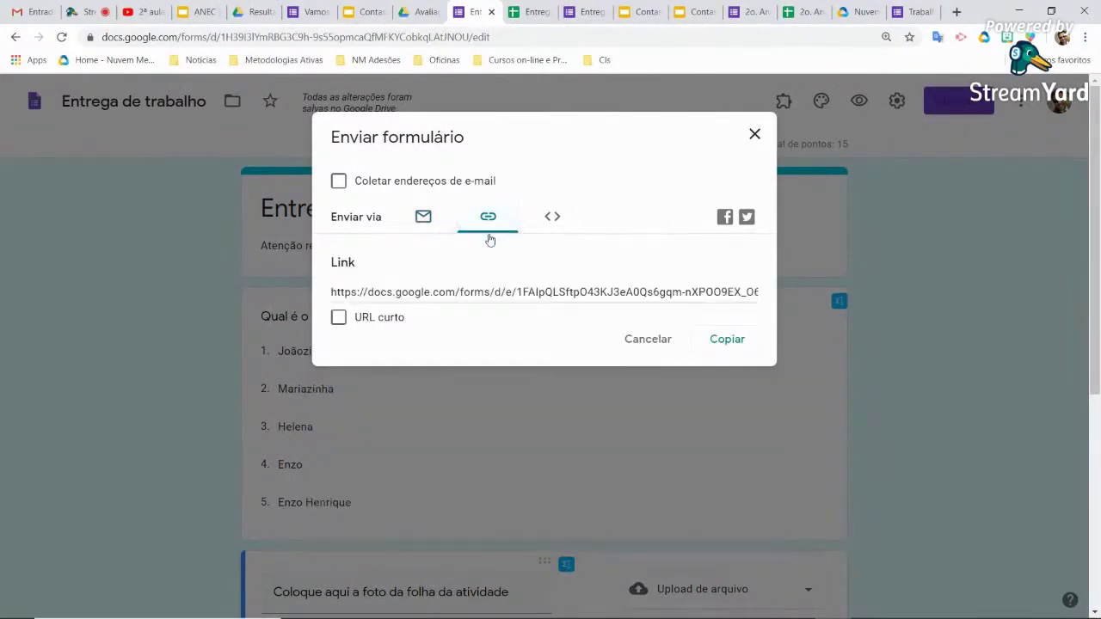
{"action": "left_click", "coordinate": [727, 339]}
{"action": "key", "text": "ctrl+c"}
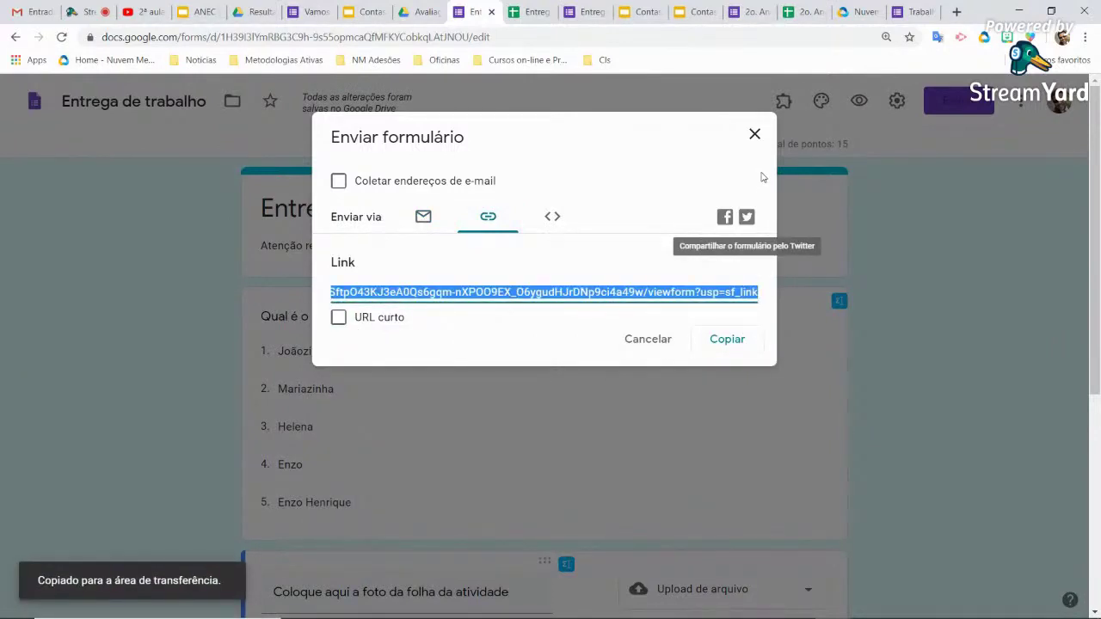
{"action": "left_click", "coordinate": [755, 135]}
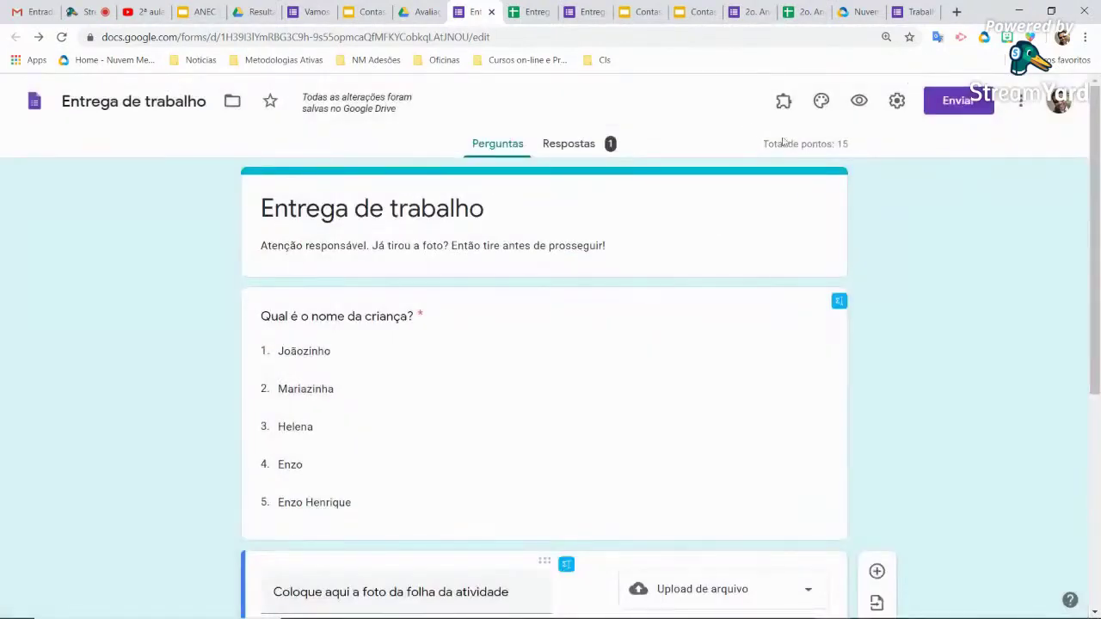
Paste the form URL into the Nuvem Mestra shortener as a new link to shorten
{"action": "left_click", "coordinate": [856, 11]}
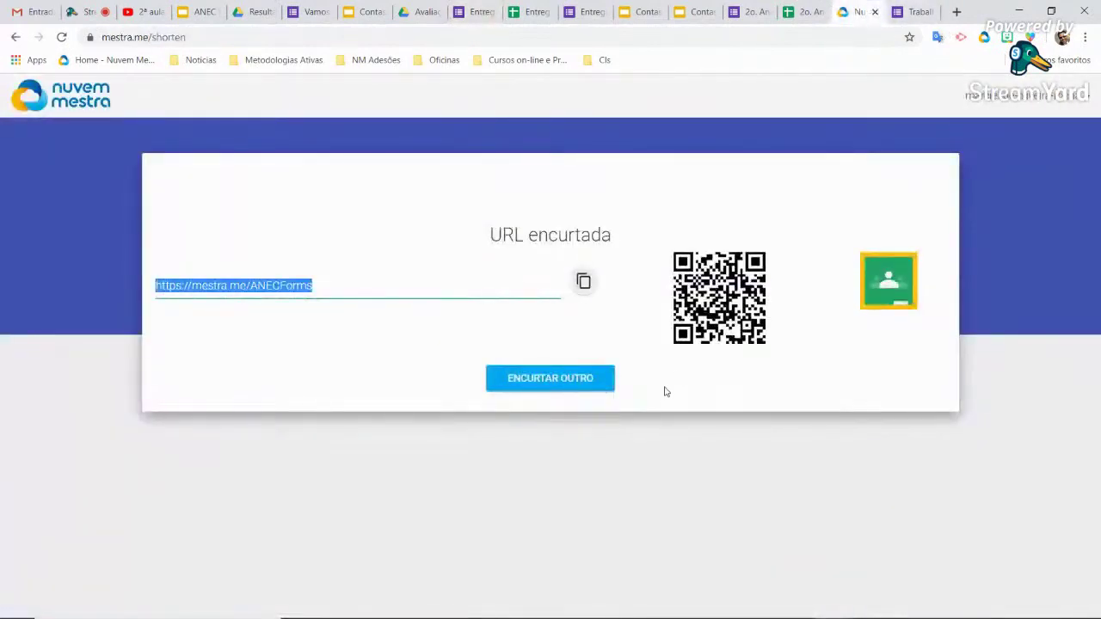
{"action": "left_click", "coordinate": [567, 389]}
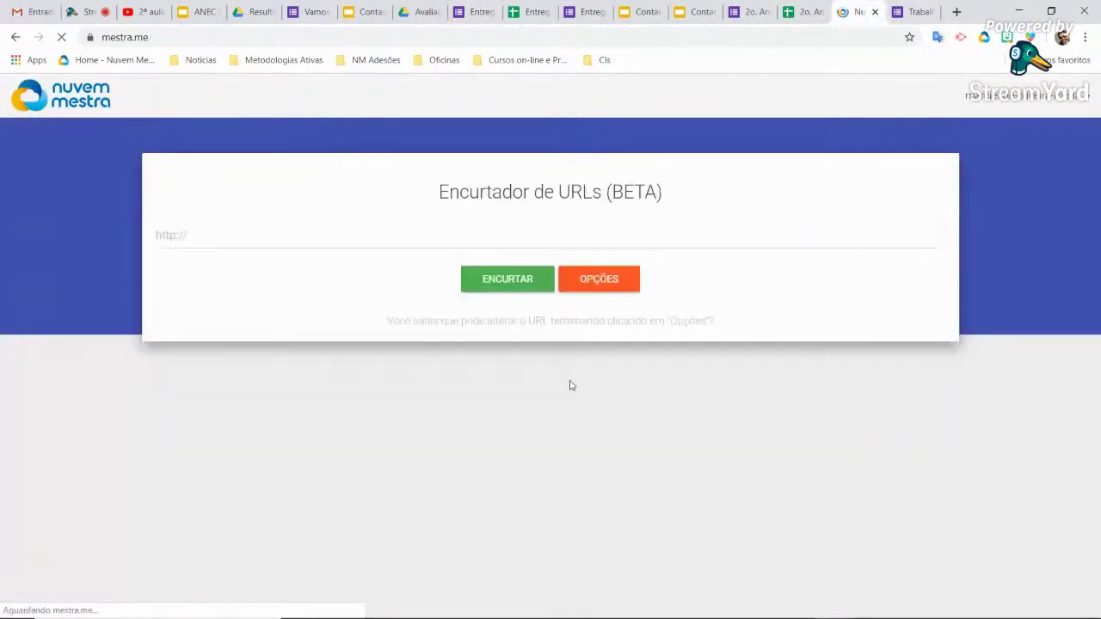
{"action": "left_click", "coordinate": [355, 236]}
{"action": "key", "text": "ctrl+v"}
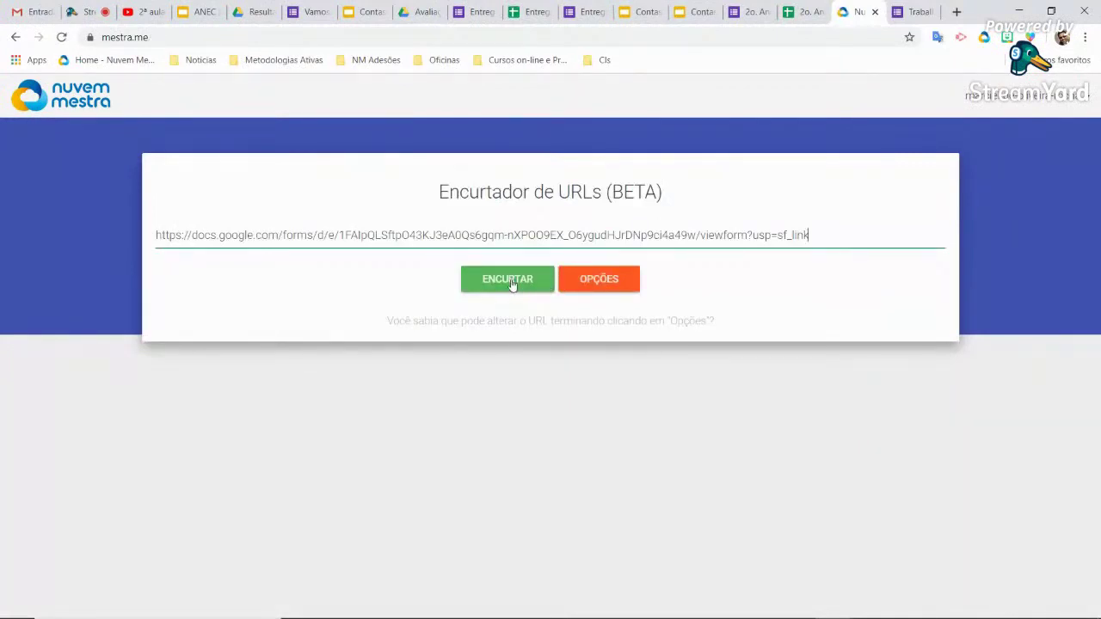
Shorten it with the custom ending ANECFotos, producing mestra.me/ANECFotos, and select the result
{"action": "left_click", "coordinate": [596, 283]}
{"action": "left_click", "coordinate": [538, 350]}
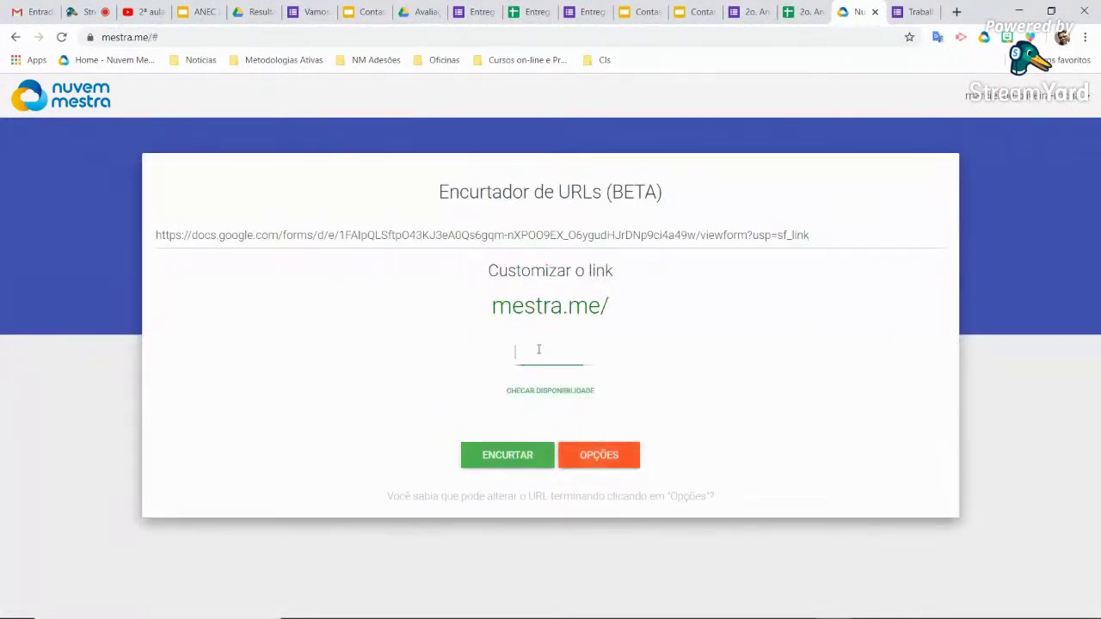
{"action": "type", "text": "ANECFotos"}
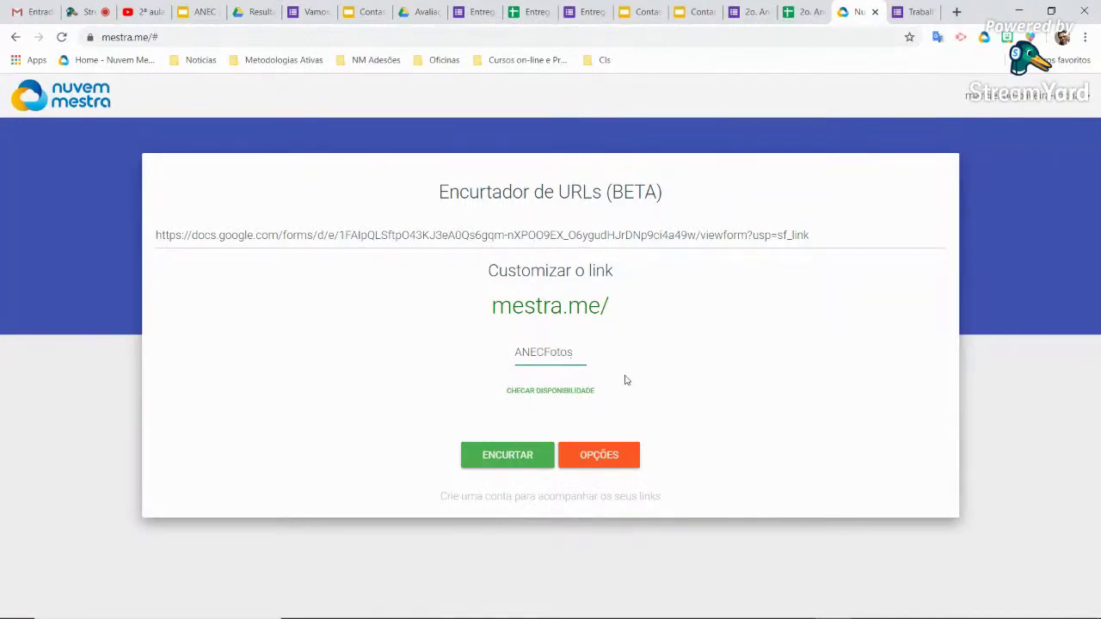
{"action": "left_click", "coordinate": [524, 456]}
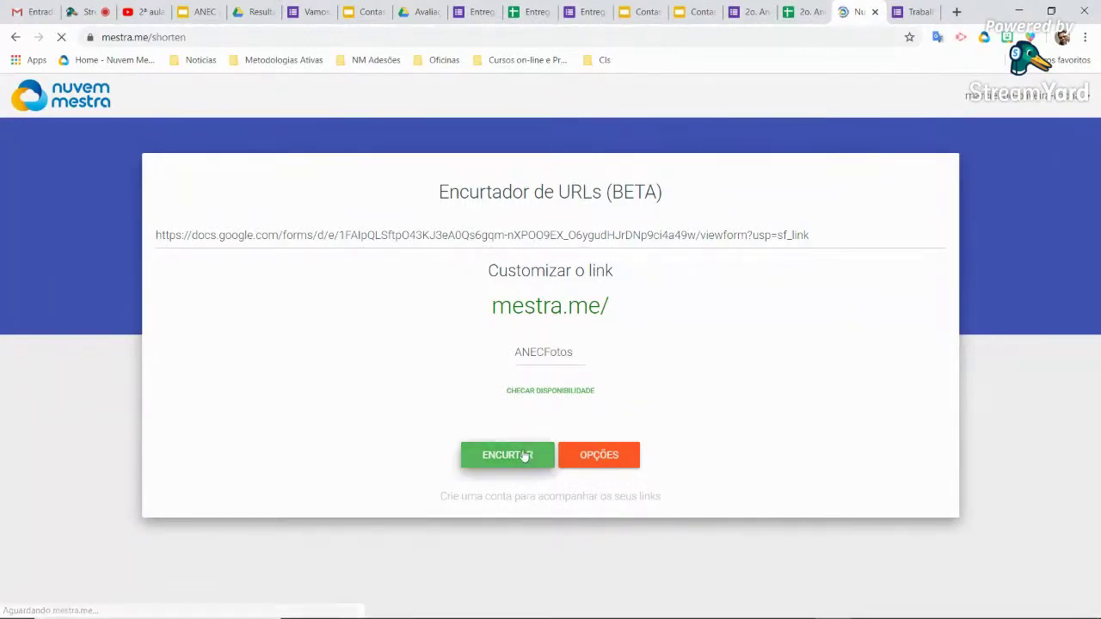
{"action": "left_click_drag", "start_coordinate": [363, 293], "coordinate": [194, 275]}
{"action": "key", "text": "ctrl+c"}
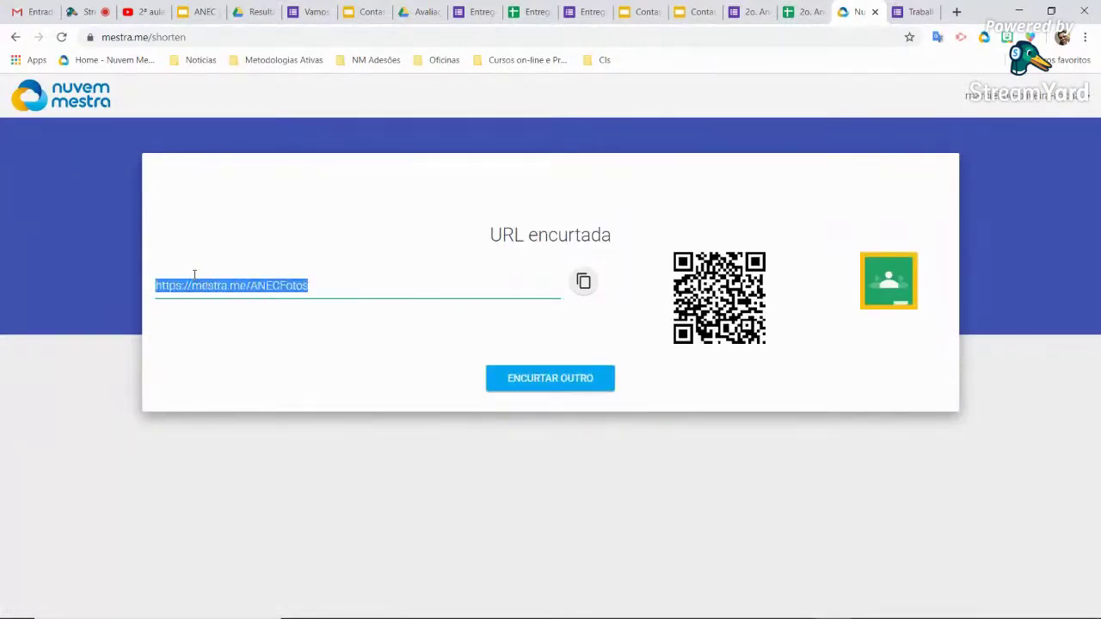
{"action": "left_click", "coordinate": [699, 12]}
{"action": "left_click", "coordinate": [717, 299]}
{"action": "left_click", "coordinate": [420, 292]}
{"action": "left_click_drag", "start_coordinate": [867, 294], "coordinate": [424, 296]}
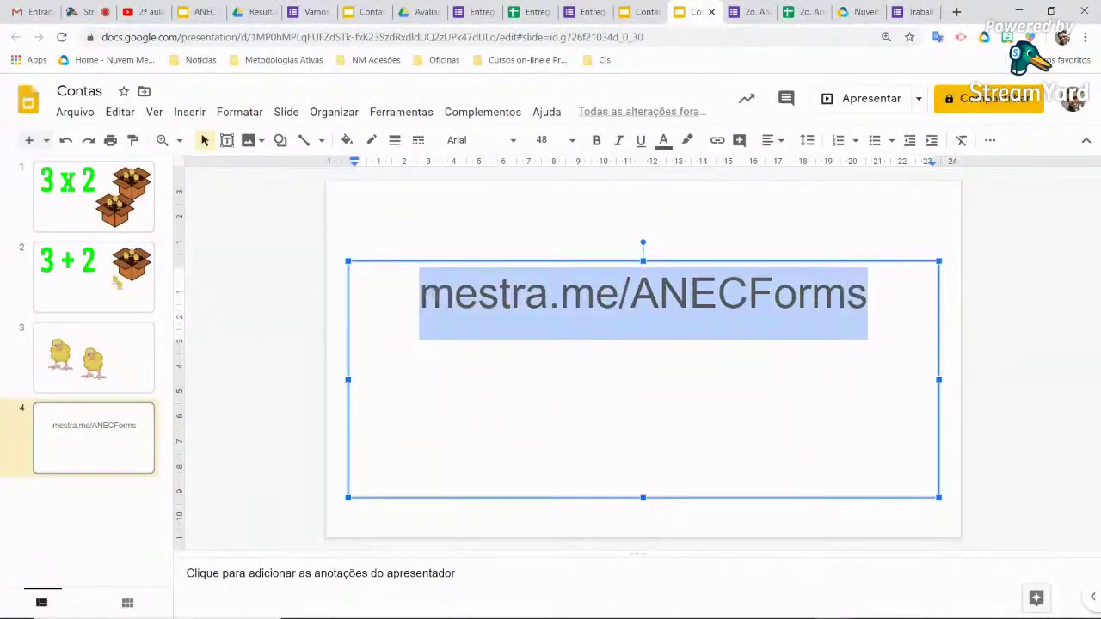
{"action": "right_click", "coordinate": [430, 295]}
{"action": "left_click", "coordinate": [495, 279]}
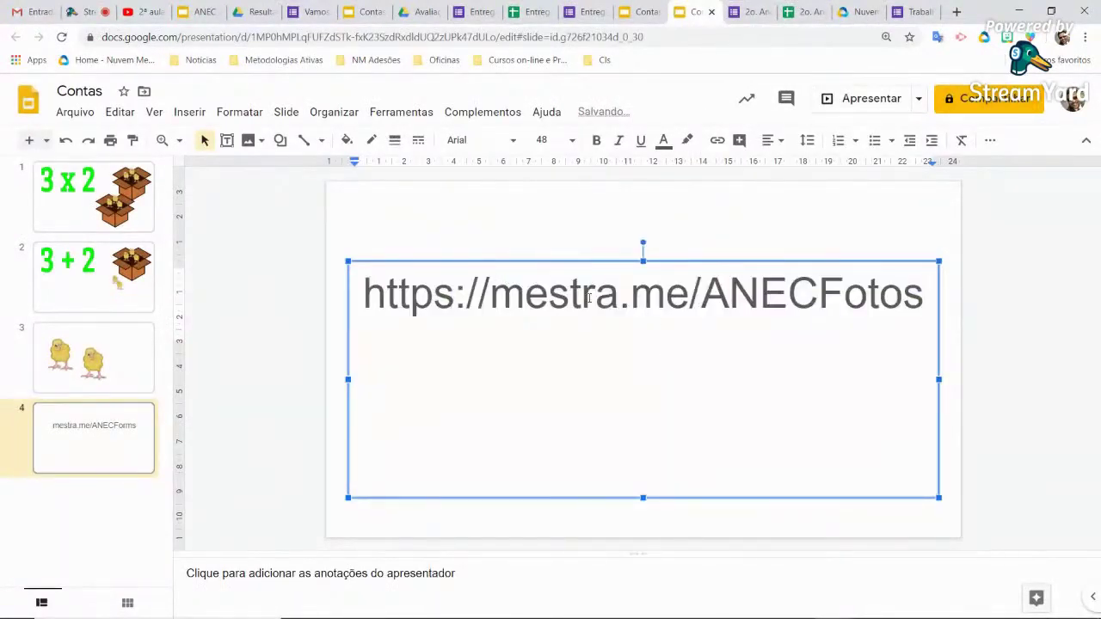
{"action": "left_click_drag", "start_coordinate": [494, 300], "coordinate": [335, 295]}
{"action": "key", "text": "BackSpace"}
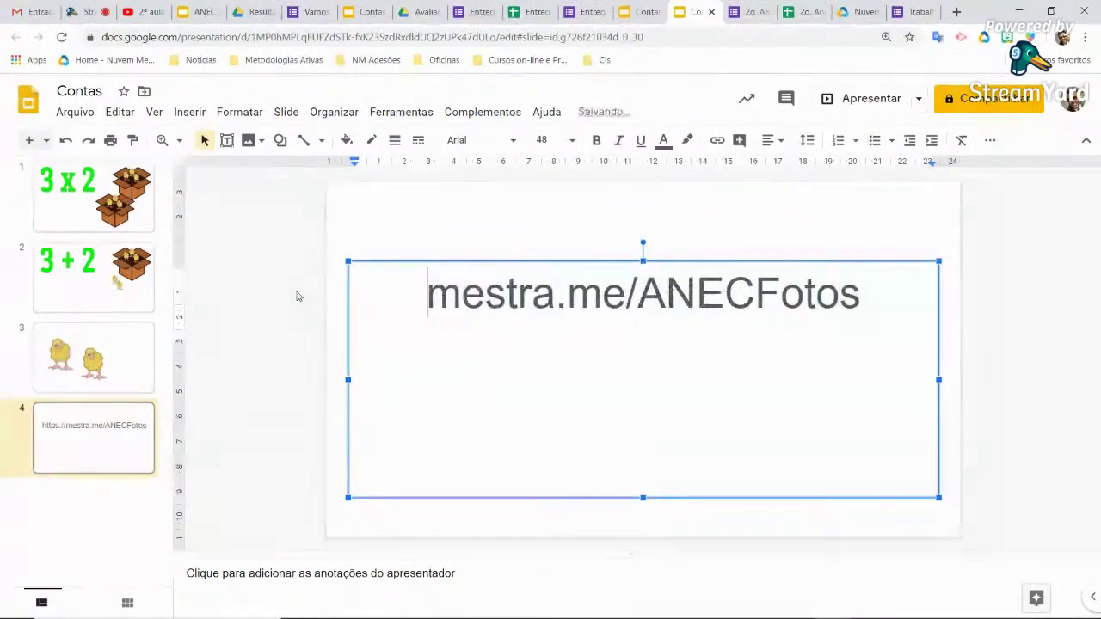
{"action": "left_click", "coordinate": [828, 230]}
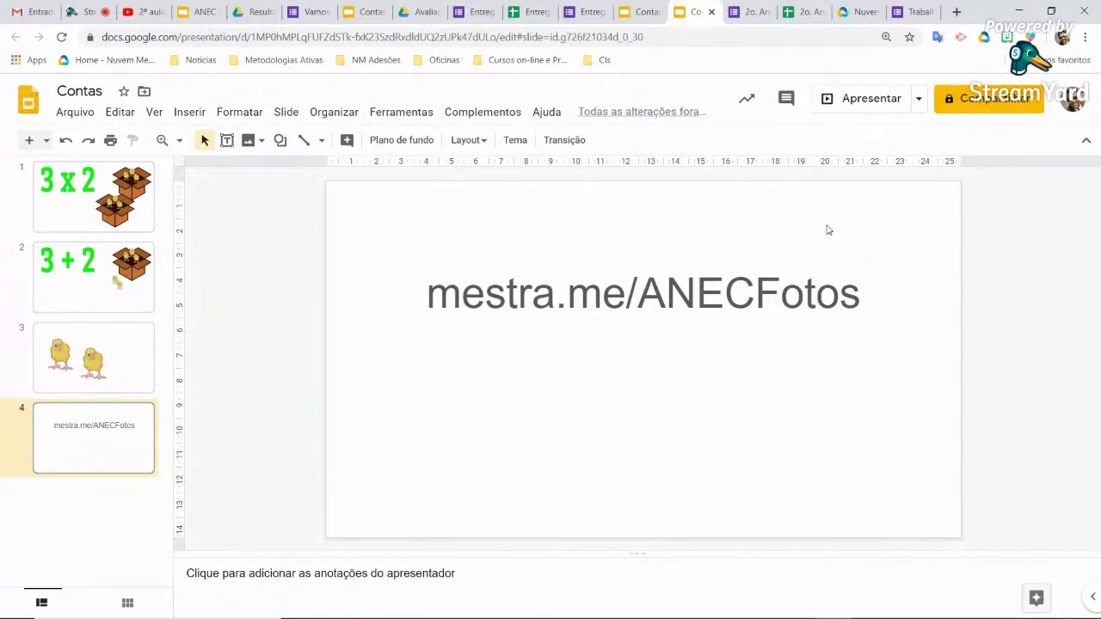
Open My Drive, then return to slide 4 and select the short link text
{"action": "left_click", "coordinate": [252, 11]}
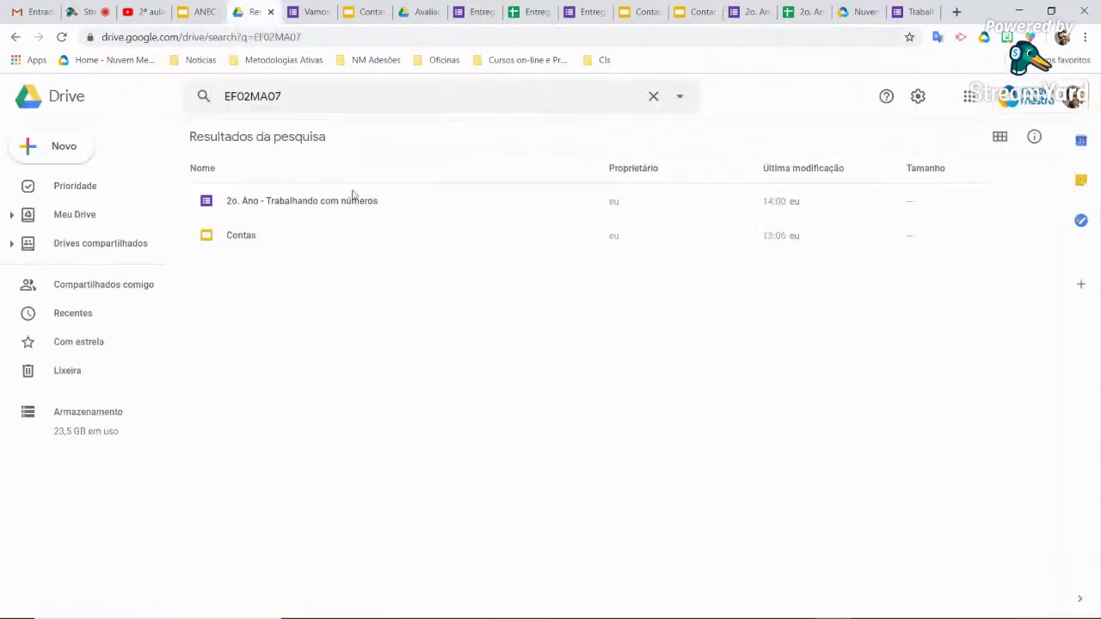
{"action": "left_click", "coordinate": [92, 216]}
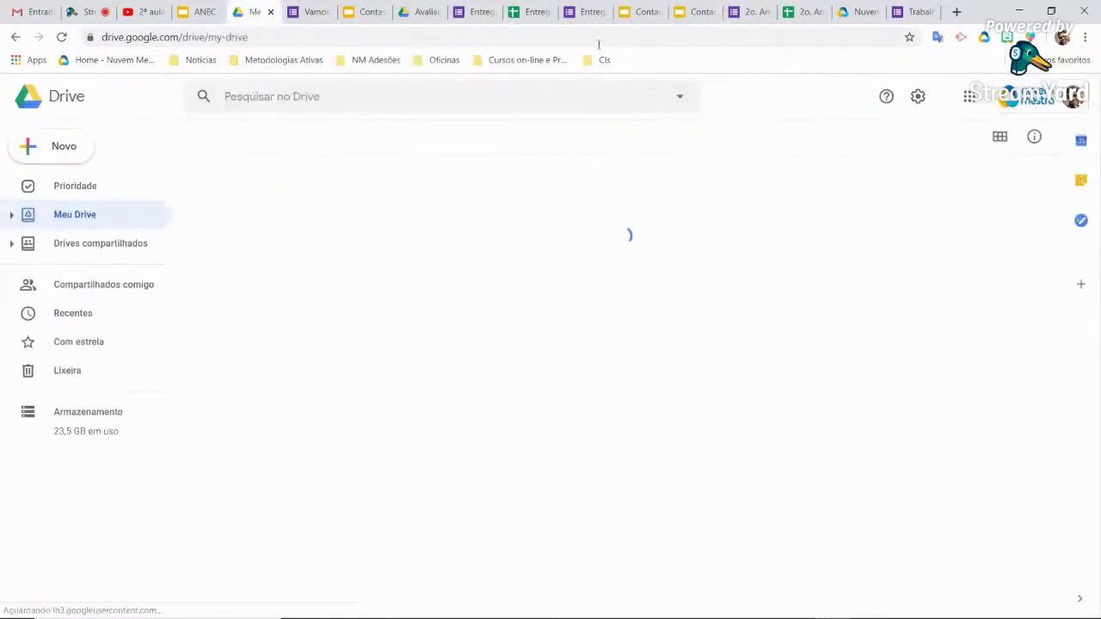
{"action": "left_click", "coordinate": [693, 11]}
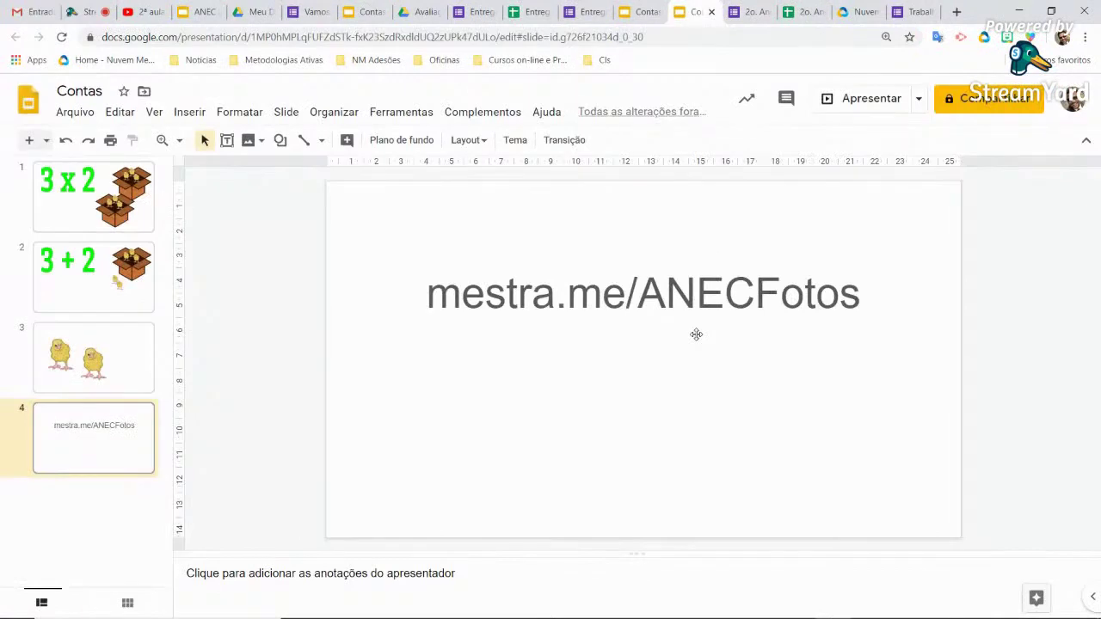
{"action": "double_click", "coordinate": [747, 305]}
{"action": "left_click", "coordinate": [880, 305]}
{"action": "left_click_drag", "start_coordinate": [880, 304], "coordinate": [429, 281]}
{"action": "key", "text": "ctrl+c"}
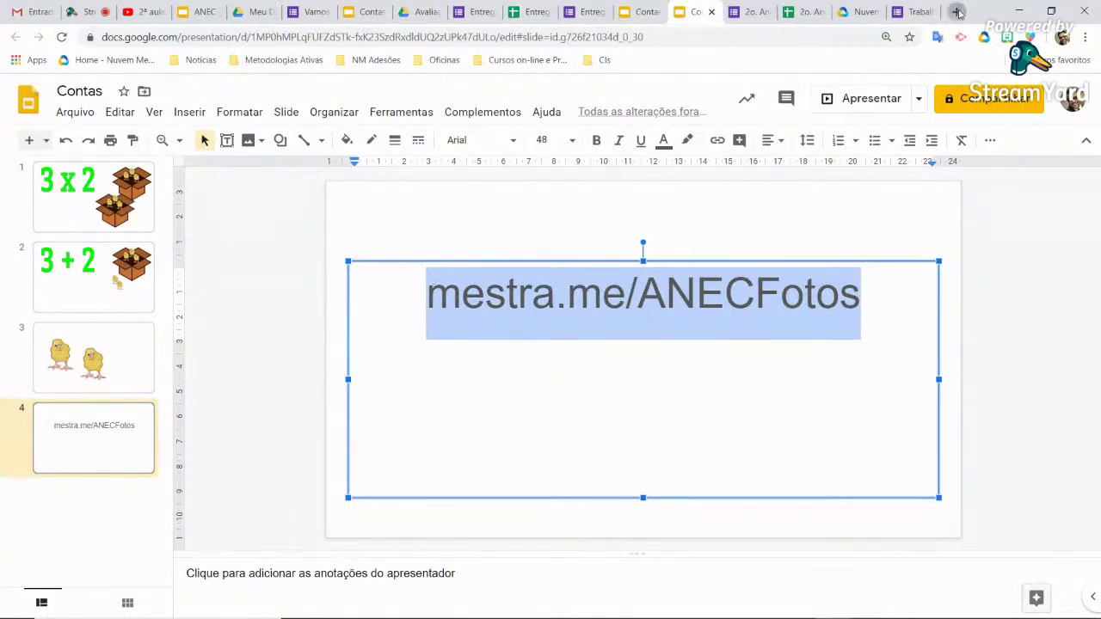
Load mestra.me/ANECFotos in a new tab to confirm it opens the form, then return to Drive
{"action": "left_click", "coordinate": [957, 11]}
{"action": "key", "text": "ctrl+v"}
{"action": "key", "text": "Return"}
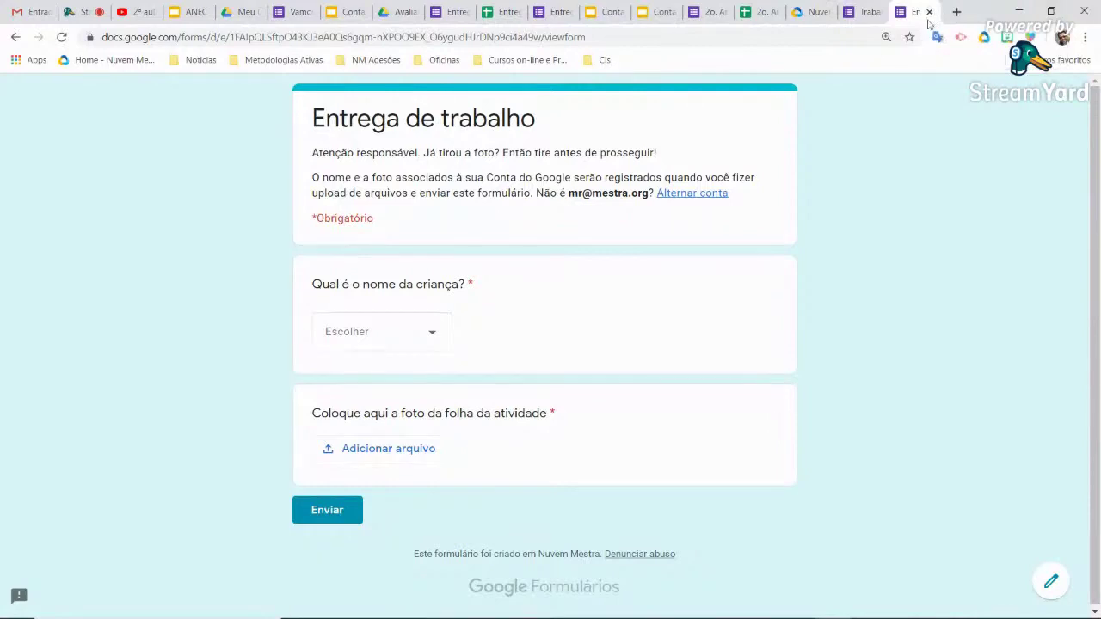
{"action": "left_click", "coordinate": [928, 12]}
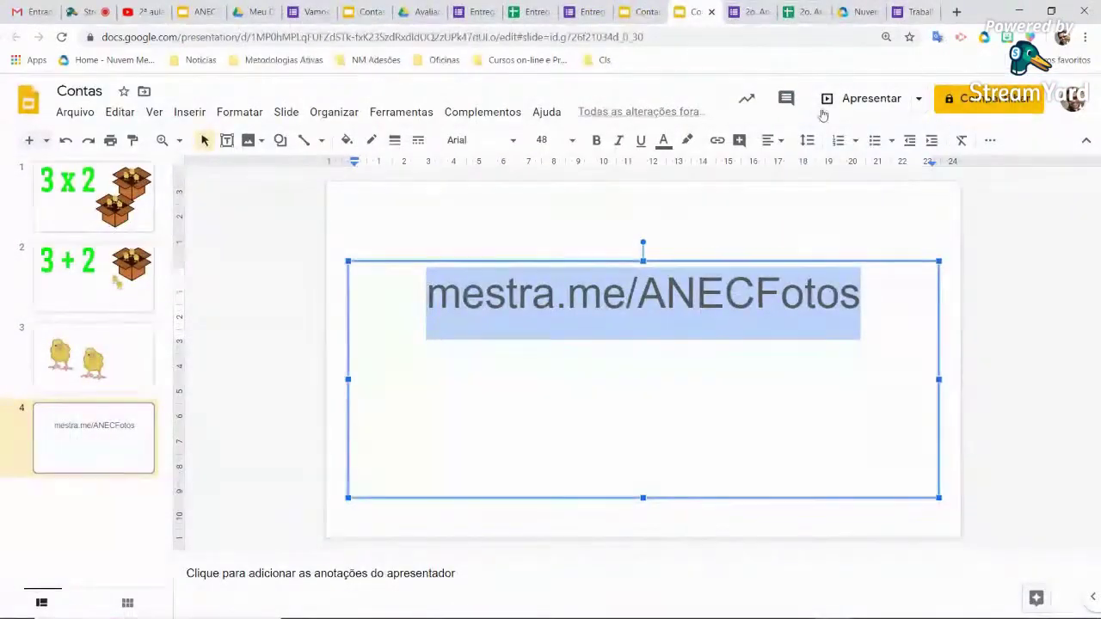
{"action": "left_click", "coordinate": [634, 469]}
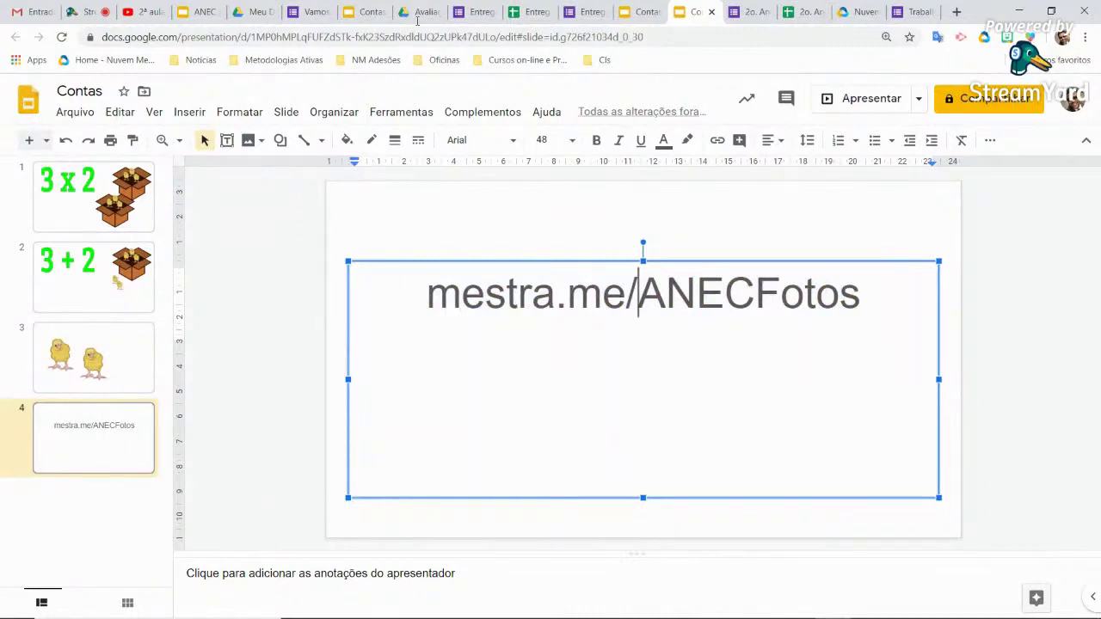
{"action": "left_click", "coordinate": [255, 12]}
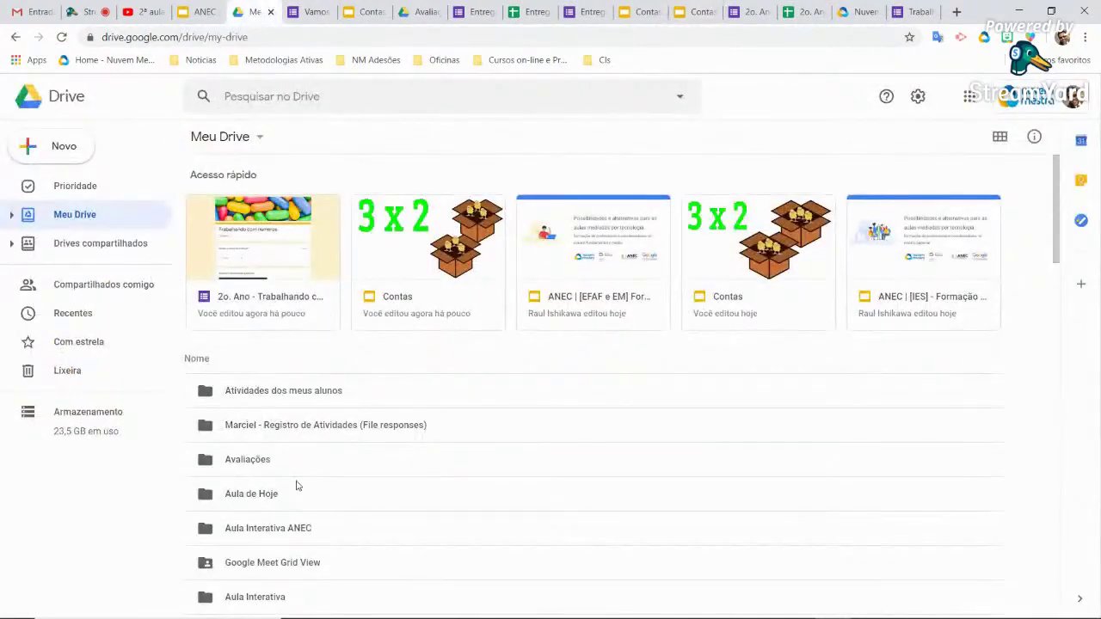
Open Avaliações > Entrega de trabalho (File responses) > the uploaded activity photos folder
{"action": "double_click", "coordinate": [260, 461]}
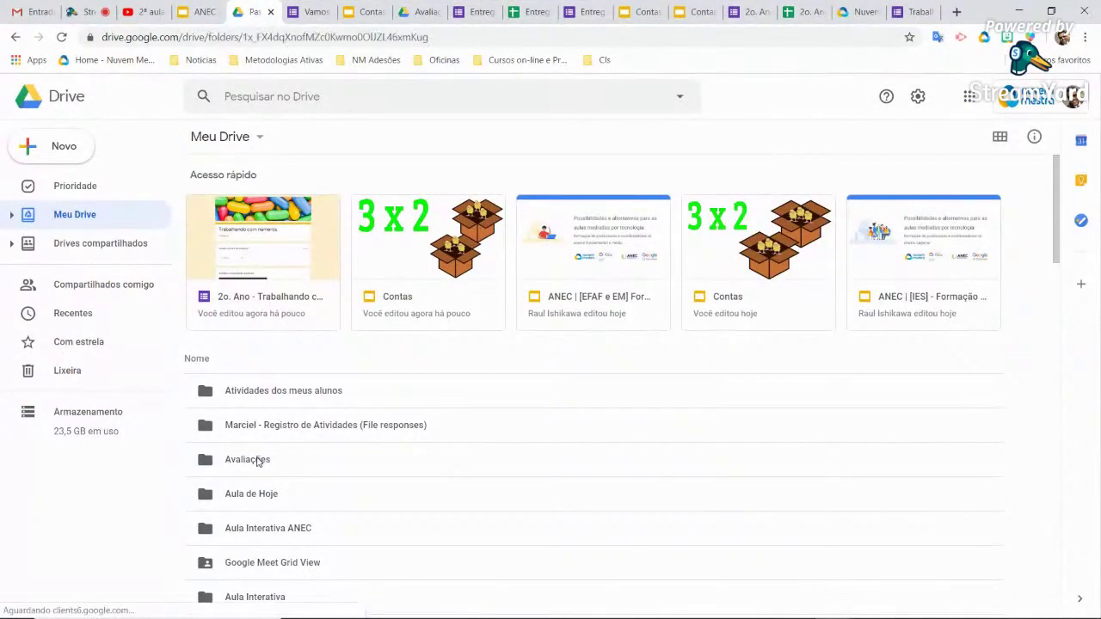
{"action": "double_click", "coordinate": [278, 210]}
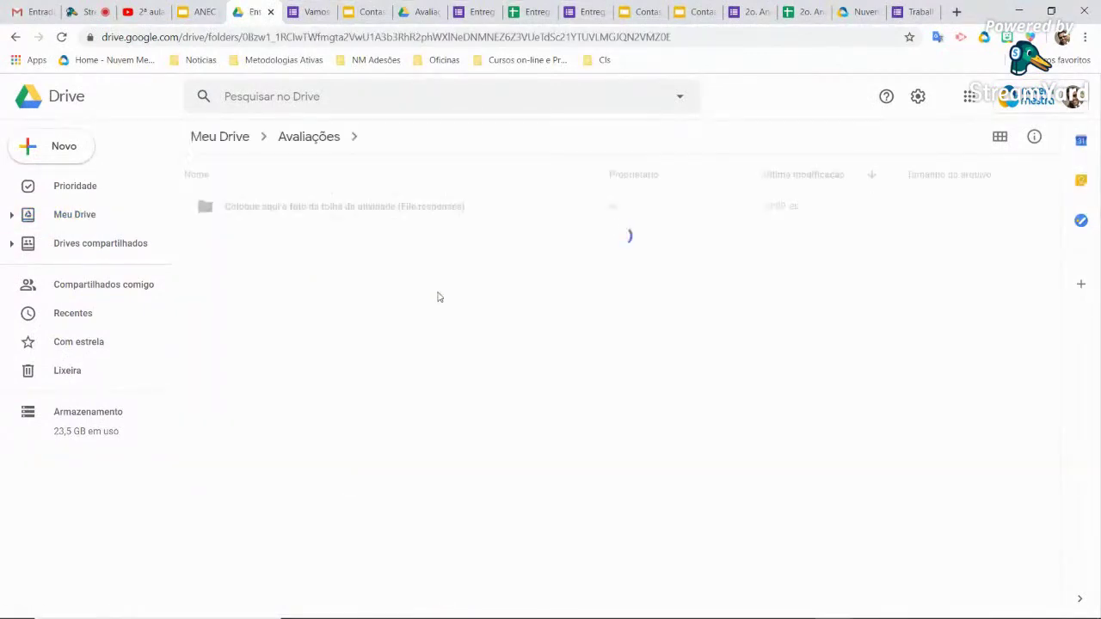
{"action": "double_click", "coordinate": [383, 214]}
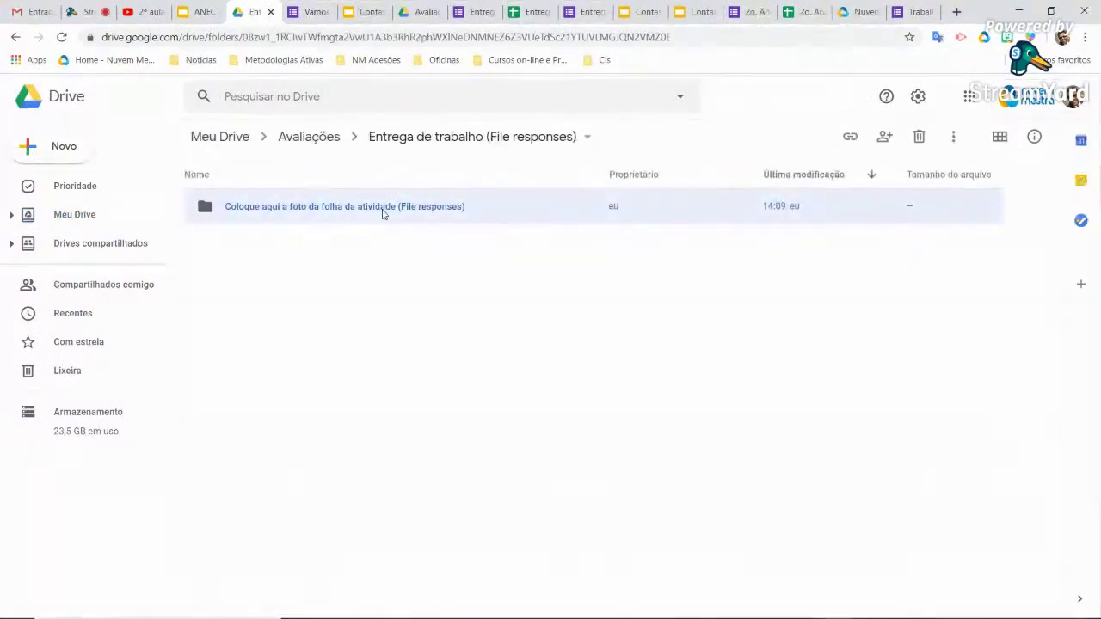
Browse the Aula de Hoje and Aula Interativa ANEC folders from My Drive
{"action": "left_click", "coordinate": [84, 218]}
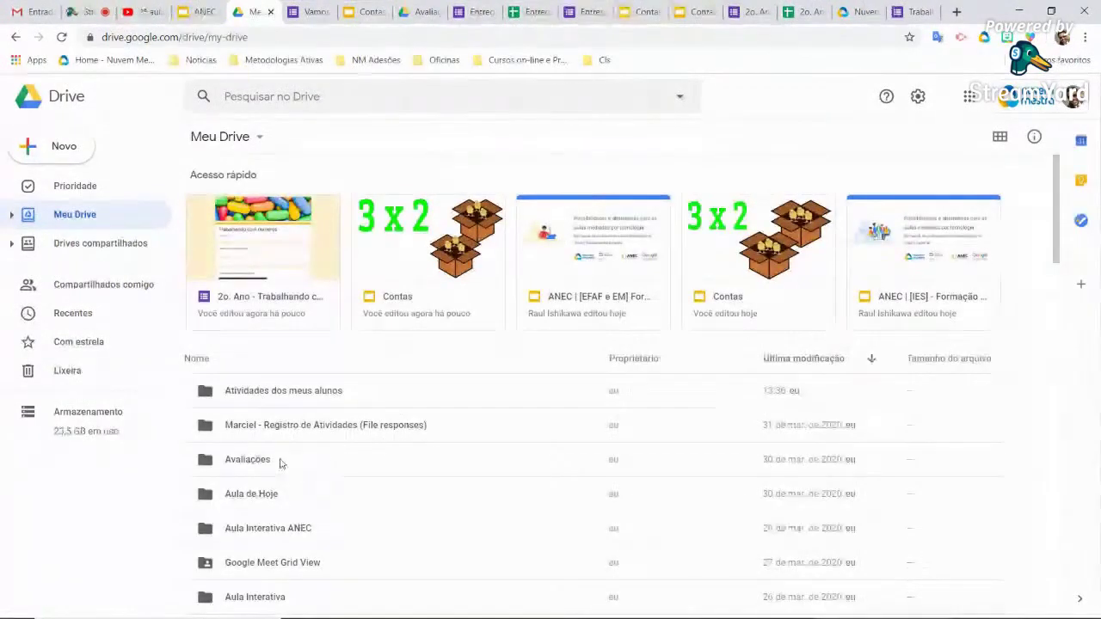
{"action": "double_click", "coordinate": [280, 496]}
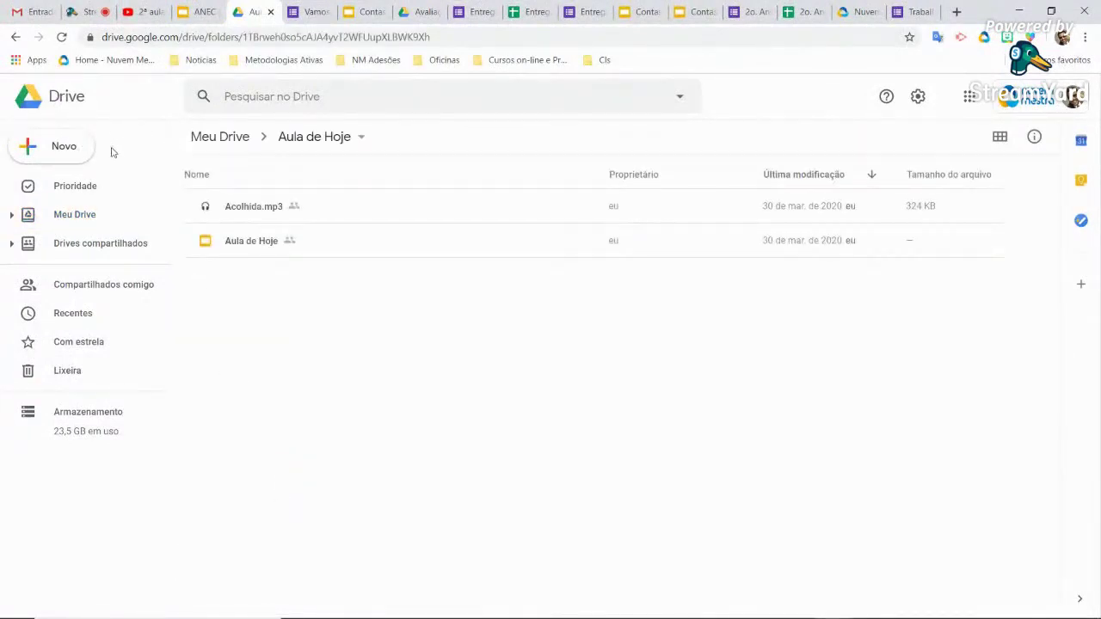
{"action": "left_click", "coordinate": [69, 219]}
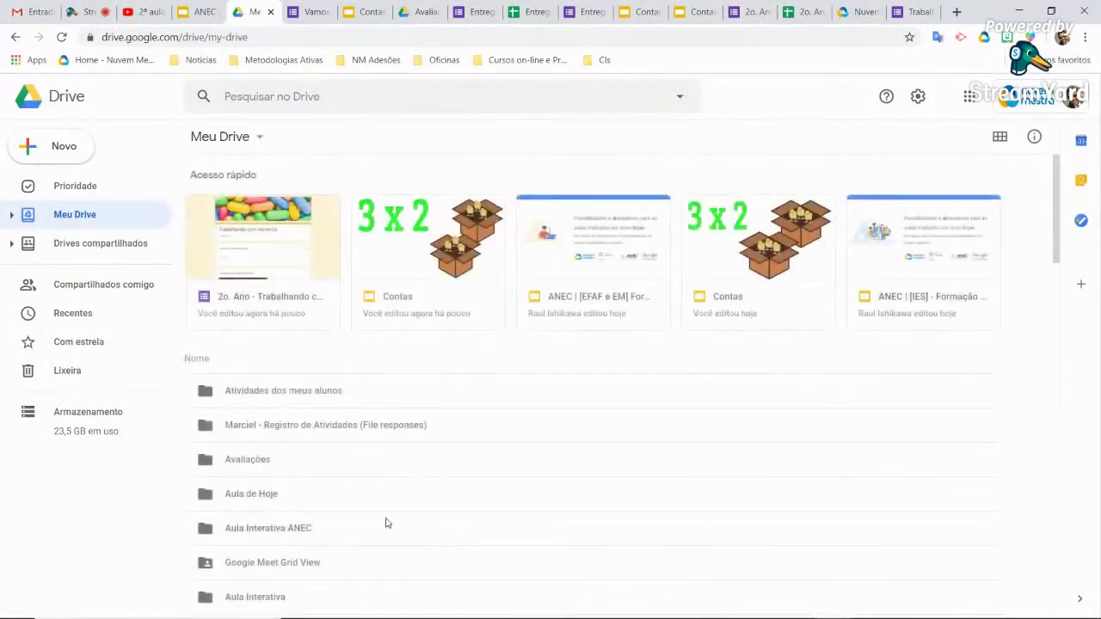
{"action": "double_click", "coordinate": [324, 531]}
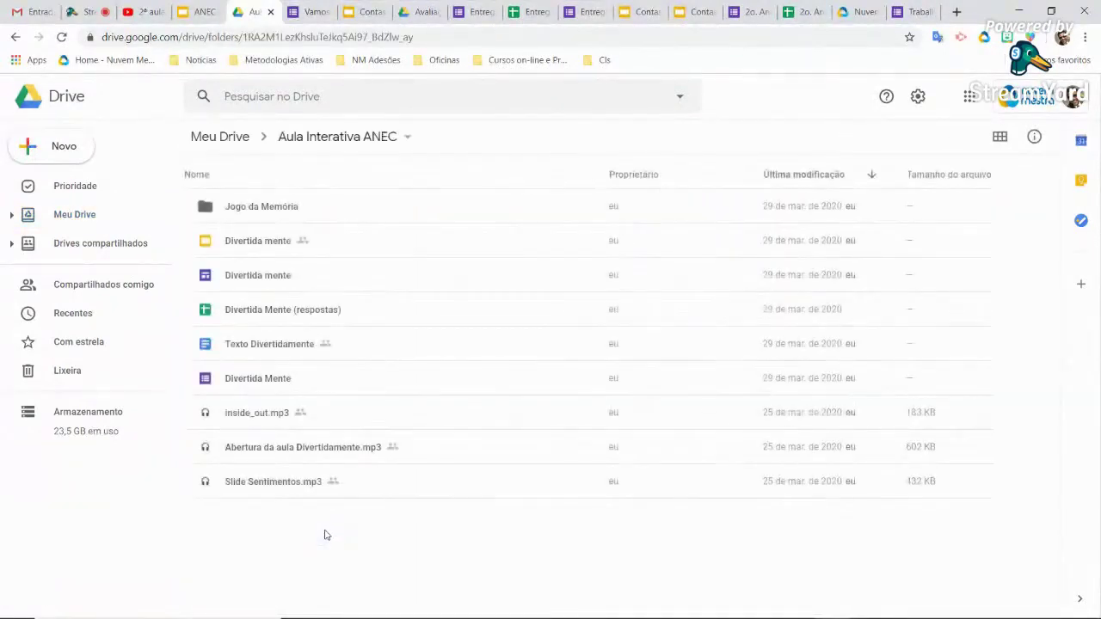
Search Drive for Imagens file type and select the first image result
{"action": "left_click", "coordinate": [335, 102]}
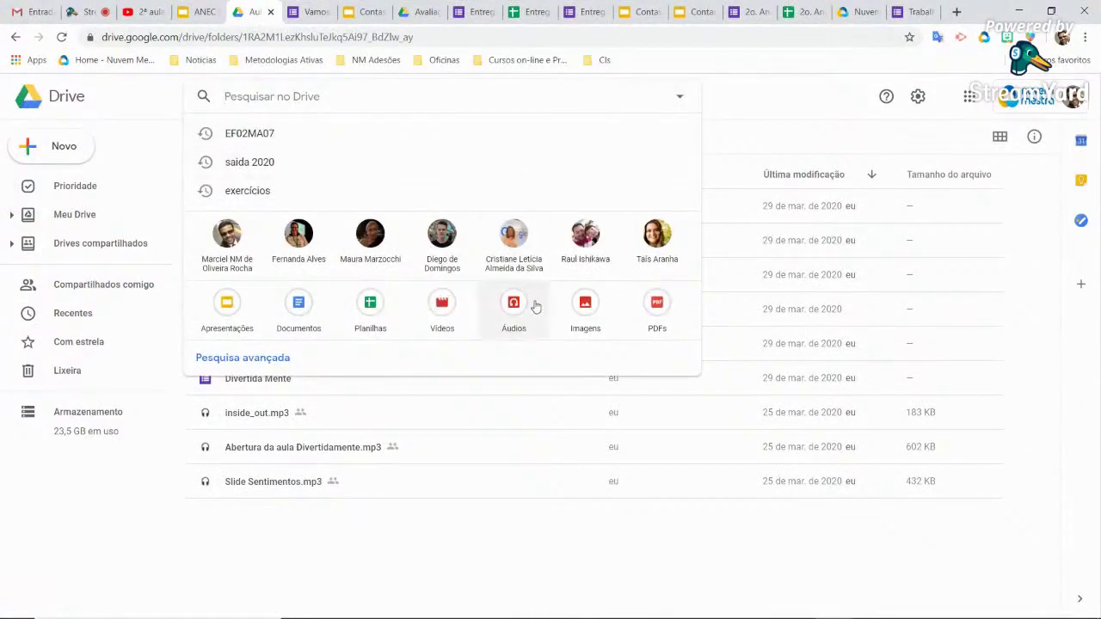
{"action": "left_click", "coordinate": [583, 318]}
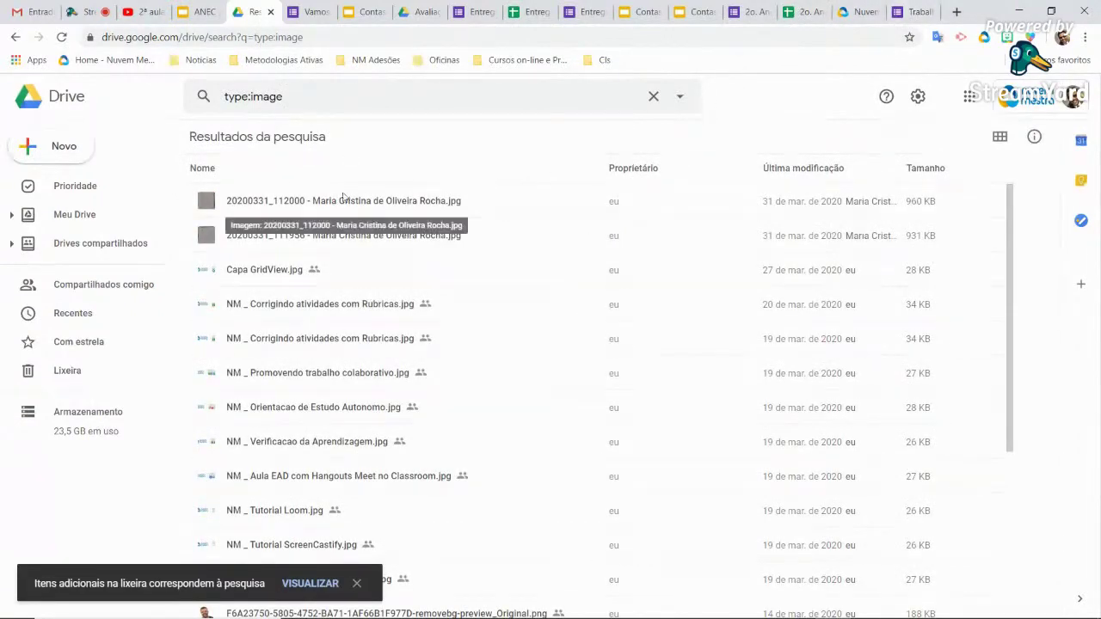
{"action": "left_click", "coordinate": [338, 203]}
Preview the next handwritten-page photo, zoom and pan over it, then return to the chick-counting form
{"action": "double_click", "coordinate": [336, 201]}
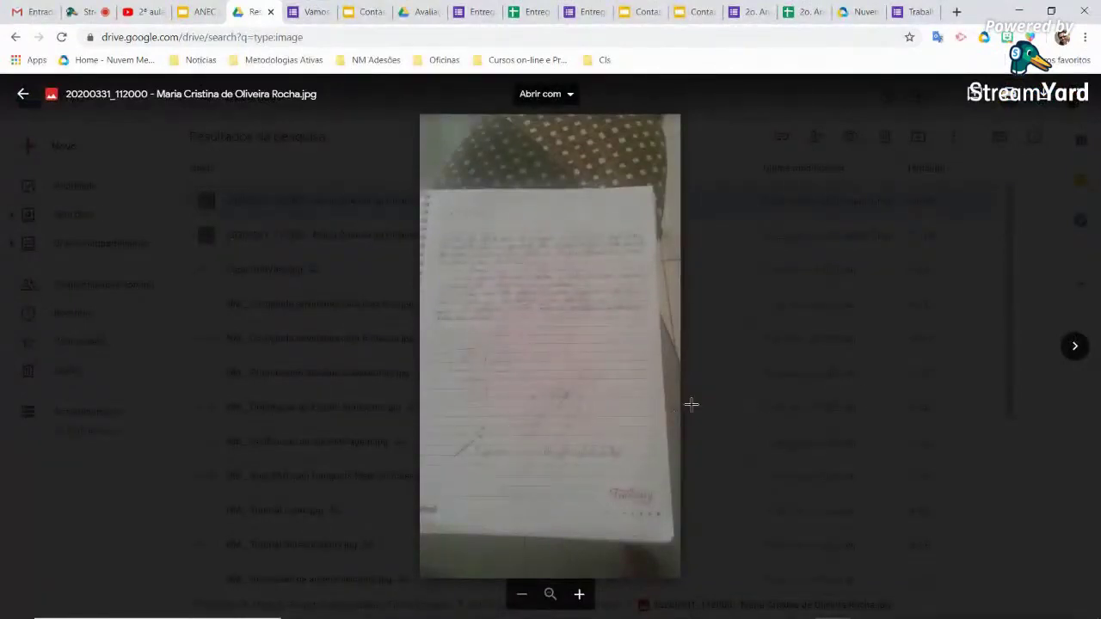
{"action": "left_click", "coordinate": [1075, 347]}
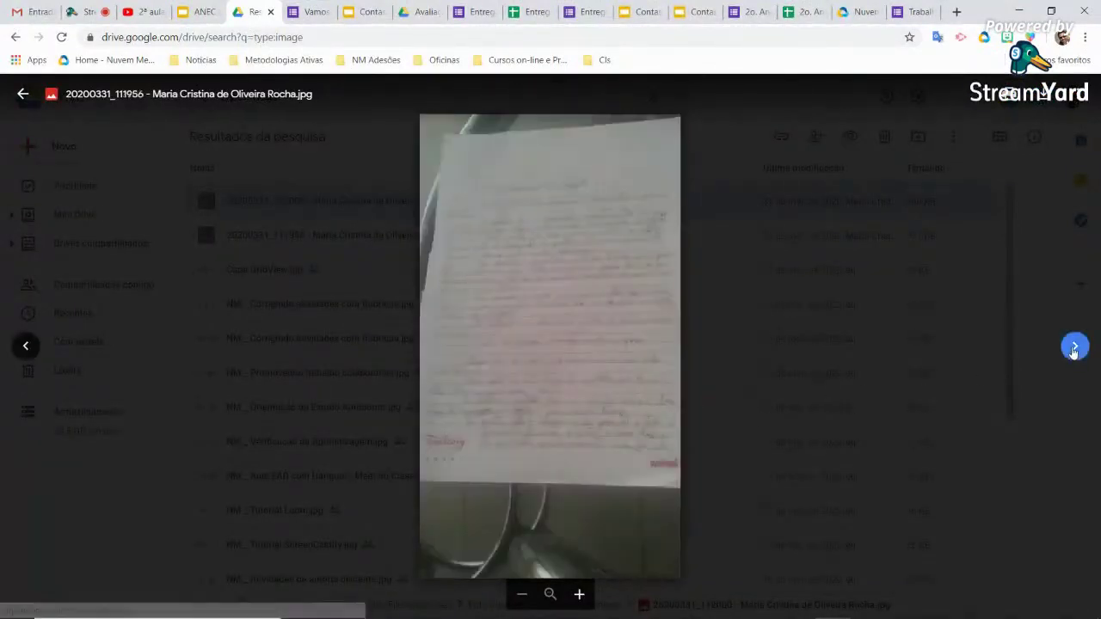
{"action": "scroll", "coordinate": [558, 348], "scroll_direction": "up", "scroll_amount": 5}
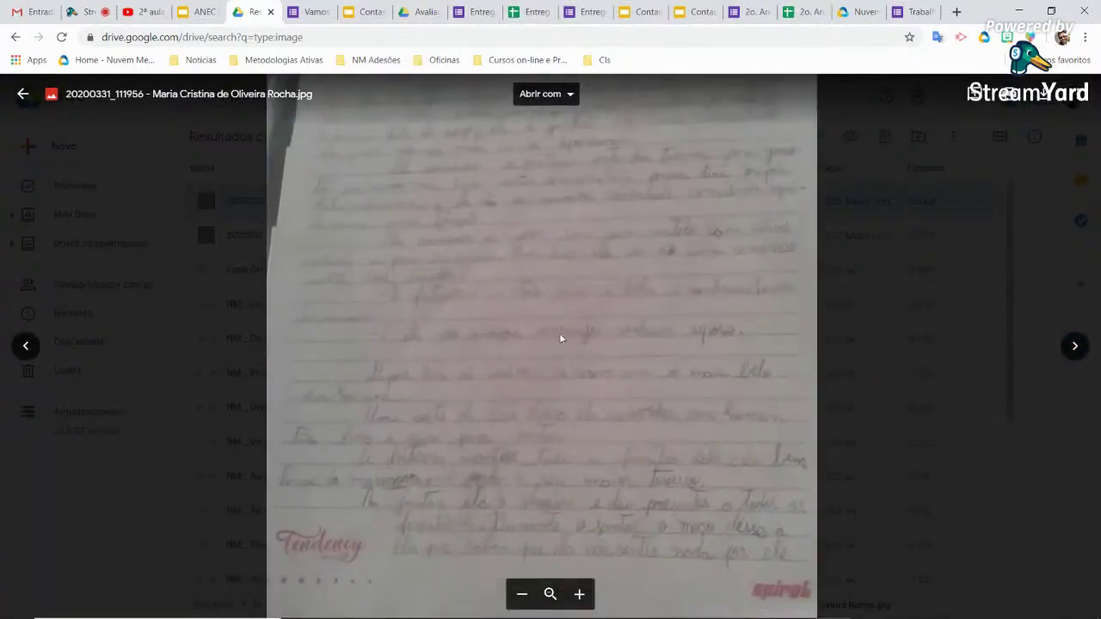
{"action": "scroll", "coordinate": [591, 406], "scroll_direction": "up", "scroll_amount": 3}
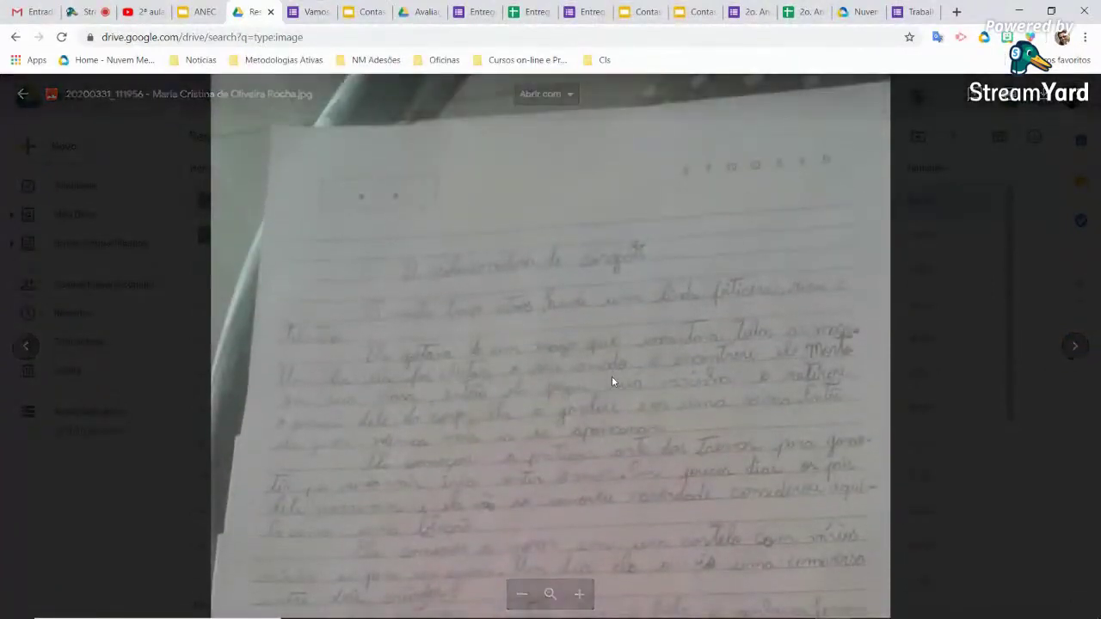
{"action": "scroll", "coordinate": [606, 362], "scroll_direction": "down", "scroll_amount": 3}
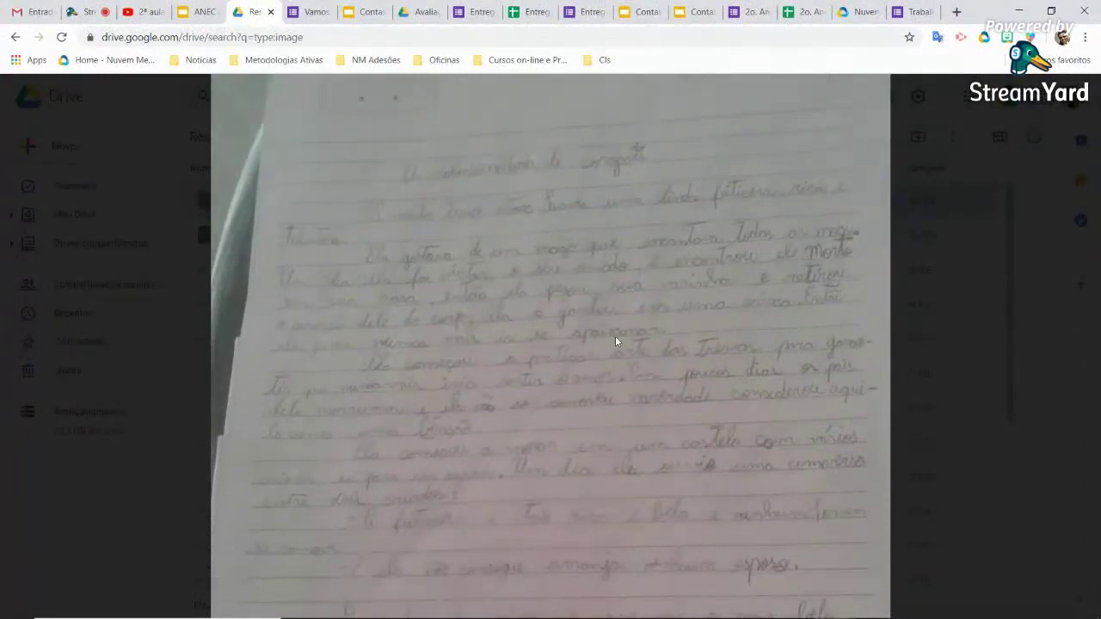
{"action": "scroll", "coordinate": [616, 342], "scroll_direction": "down", "scroll_amount": 4}
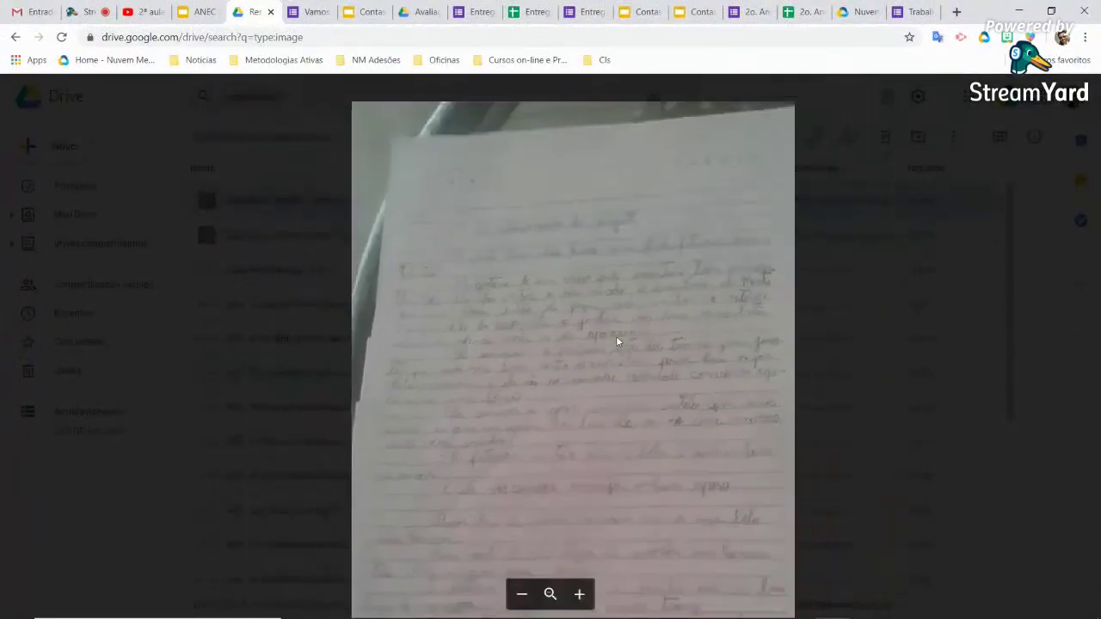
{"action": "scroll", "coordinate": [616, 342], "scroll_direction": "up", "scroll_amount": 2}
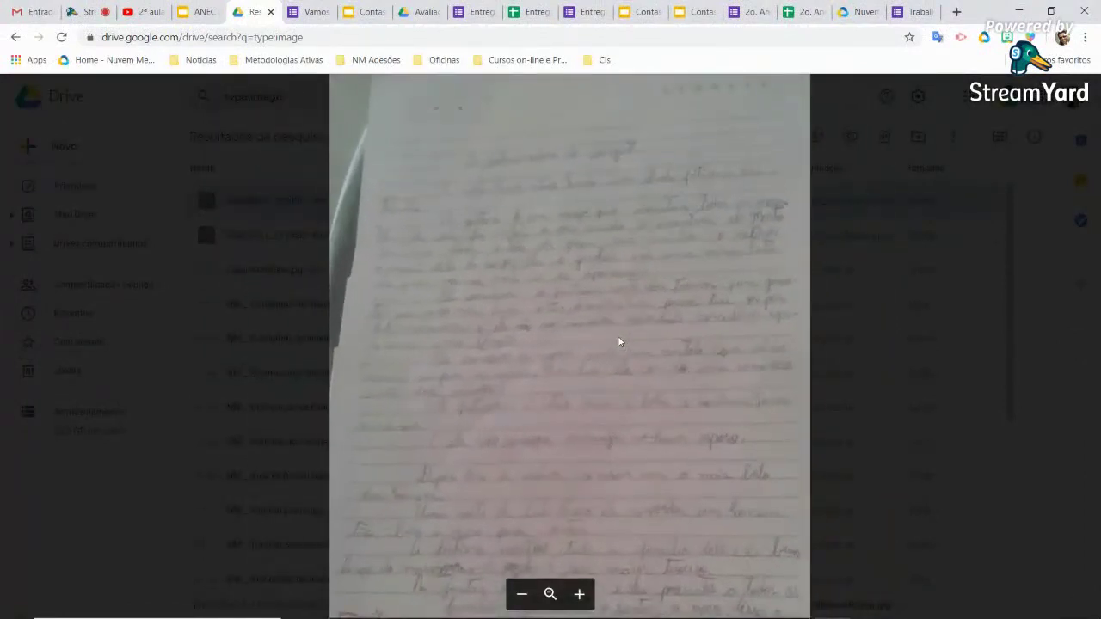
{"action": "left_click", "coordinate": [911, 15]}
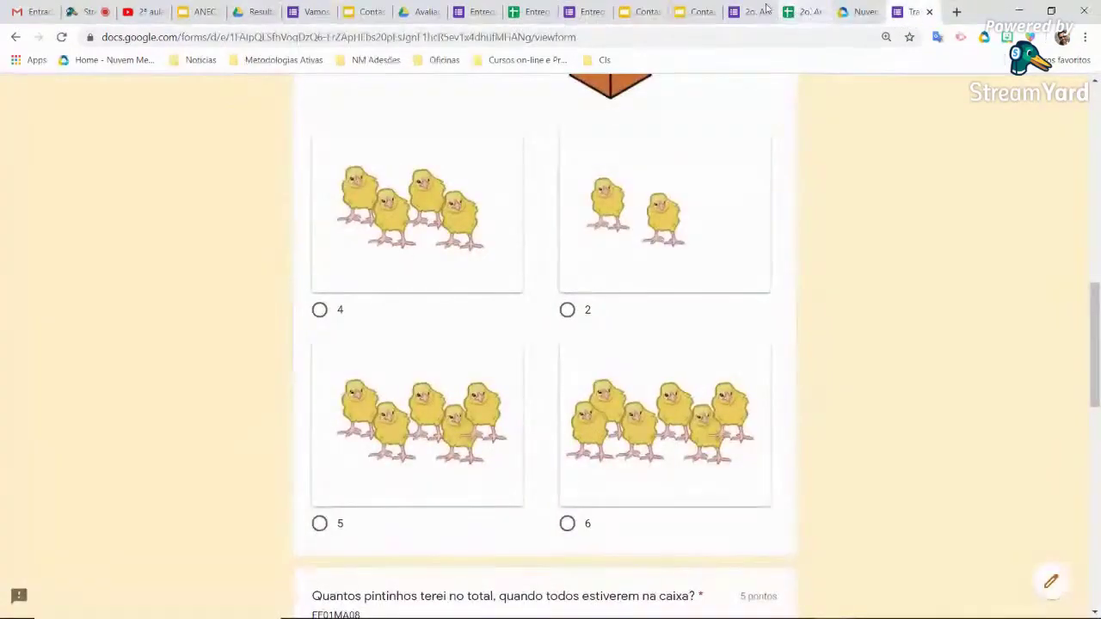
Switch to the Entrega de trabalho form editor and show its Respostas summary
{"action": "left_click", "coordinate": [755, 12]}
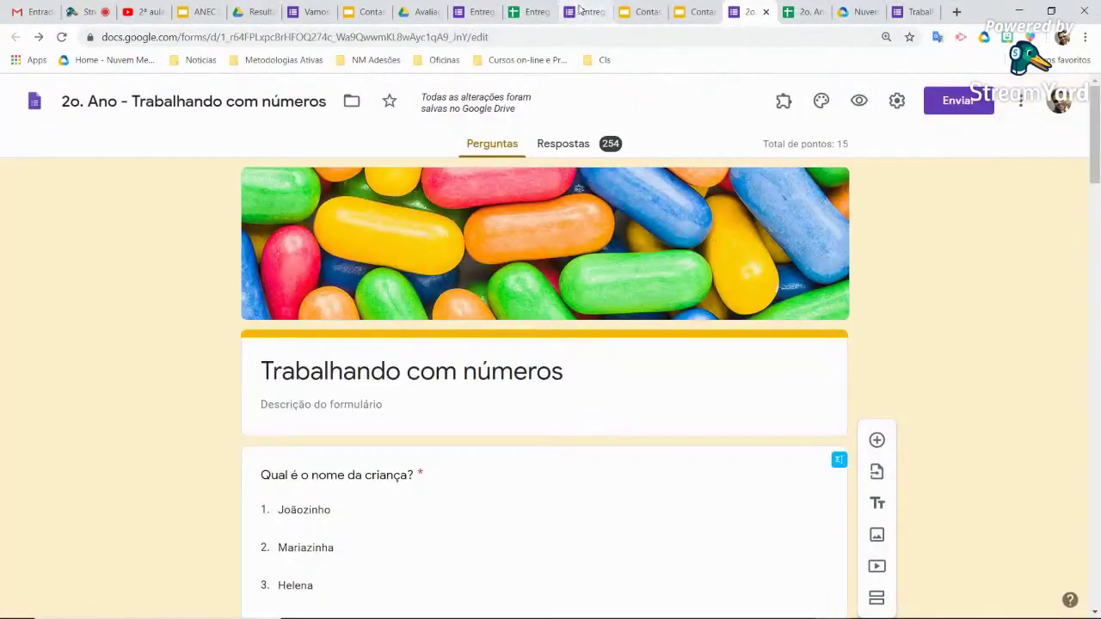
{"action": "left_click", "coordinate": [581, 12]}
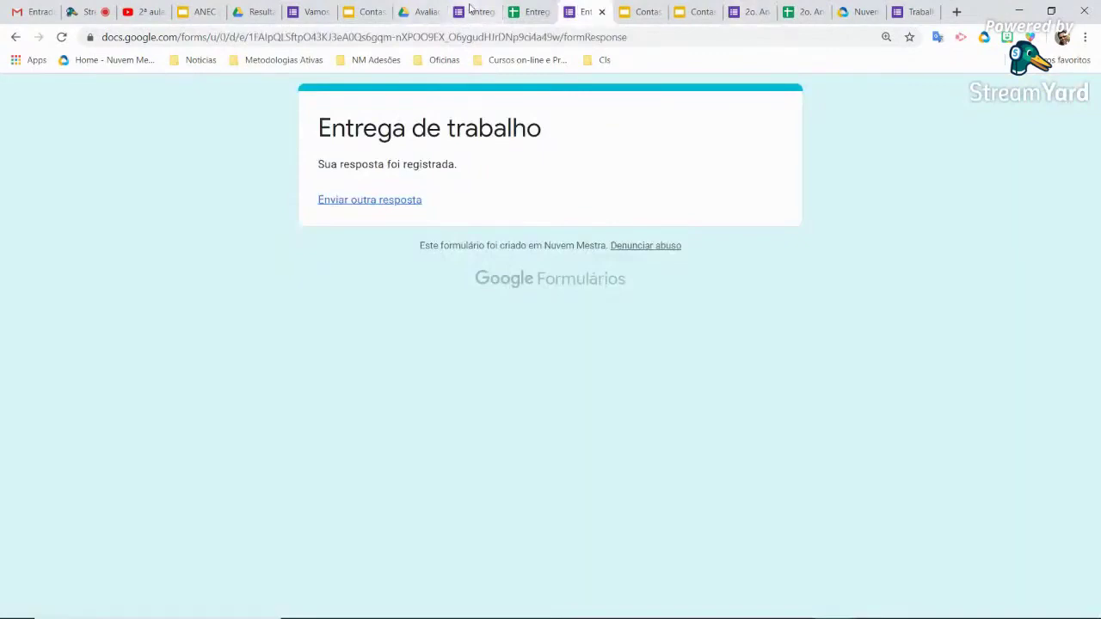
{"action": "left_click", "coordinate": [480, 12]}
{"action": "left_click", "coordinate": [580, 146]}
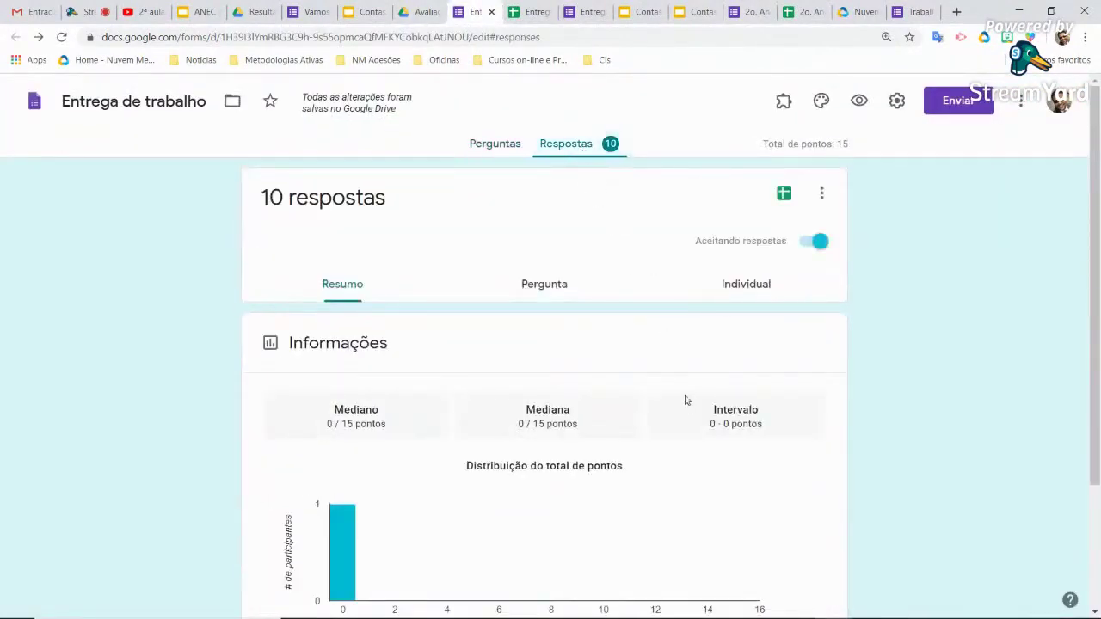
Scroll through the summary and open the linked 'Entrega de trabalho (respostas)' spreadsheet
{"action": "scroll", "coordinate": [689, 401], "scroll_direction": "down", "scroll_amount": 5}
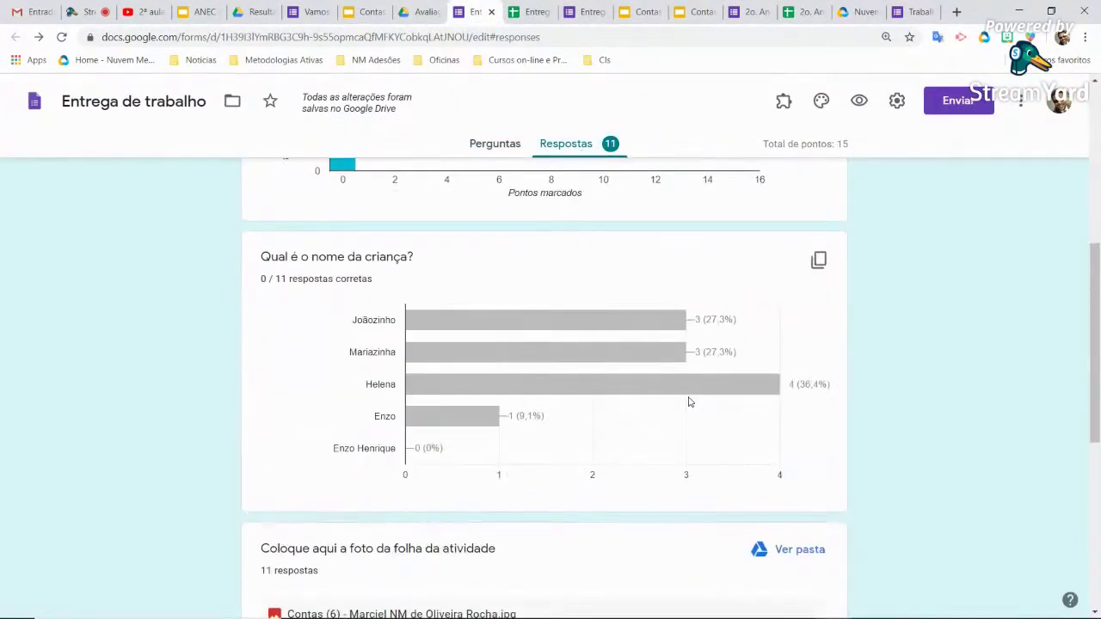
{"action": "scroll", "coordinate": [688, 402], "scroll_direction": "down", "scroll_amount": 4}
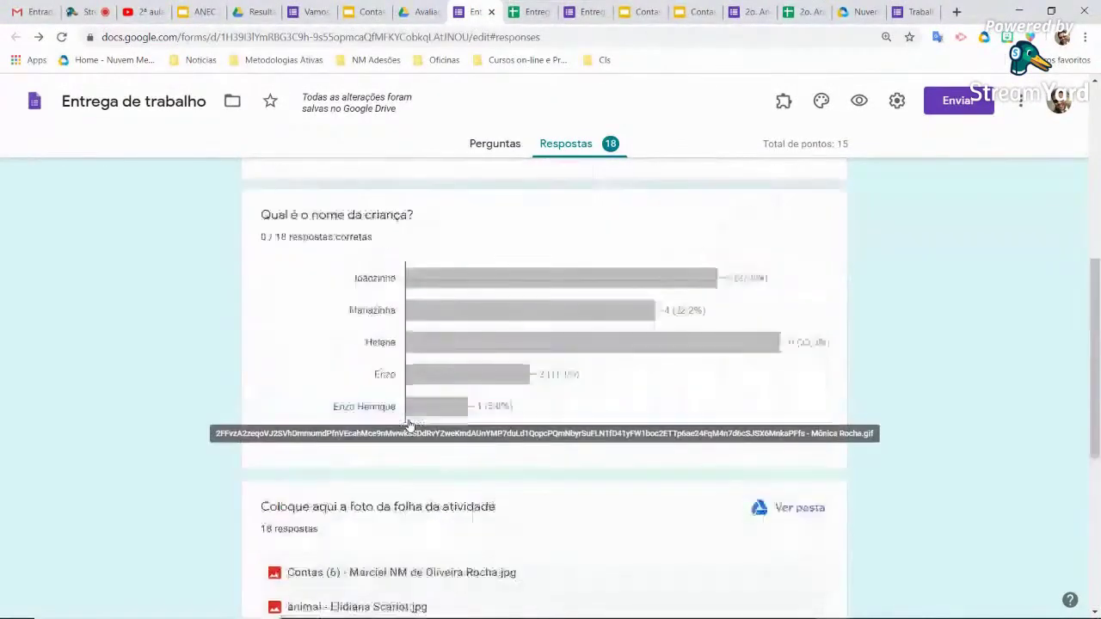
{"action": "scroll", "coordinate": [410, 425], "scroll_direction": "up", "scroll_amount": 8}
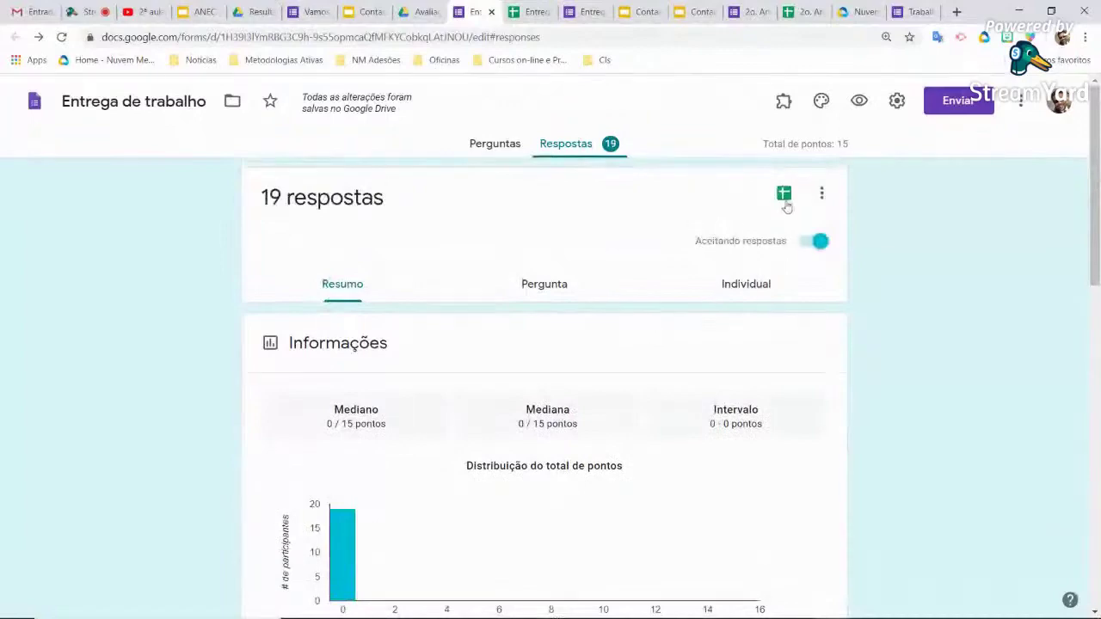
{"action": "left_click", "coordinate": [783, 195]}
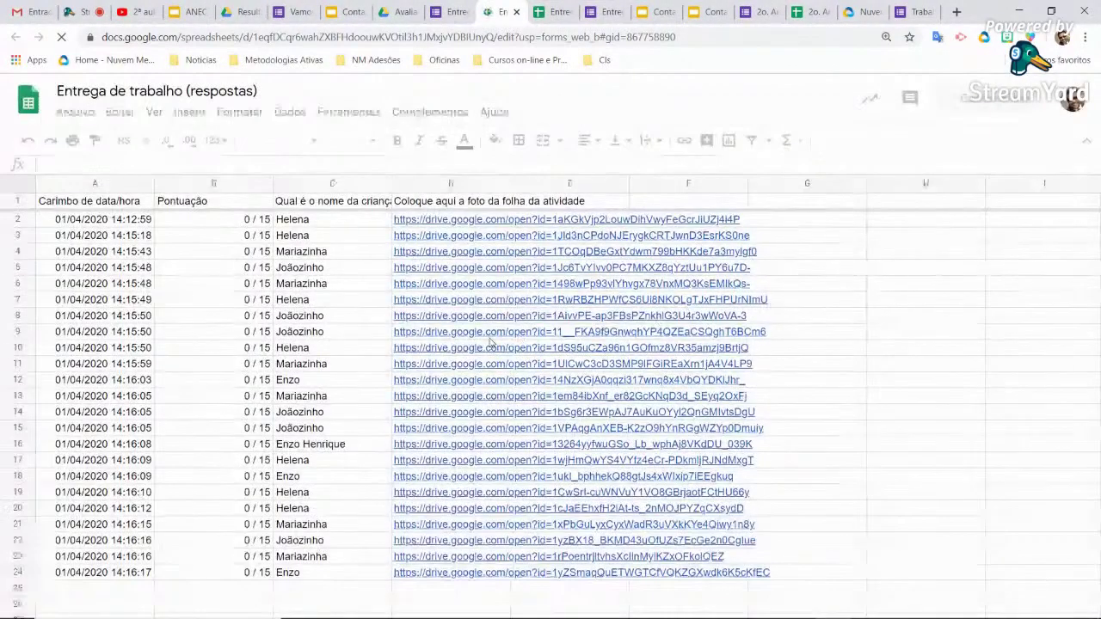
Scroll the response rows with photo links, then go back to the Avaliações Drive folder
{"action": "scroll", "coordinate": [250, 393], "scroll_direction": "down", "scroll_amount": 5}
{"action": "scroll", "coordinate": [356, 278], "scroll_direction": "up", "scroll_amount": 5}
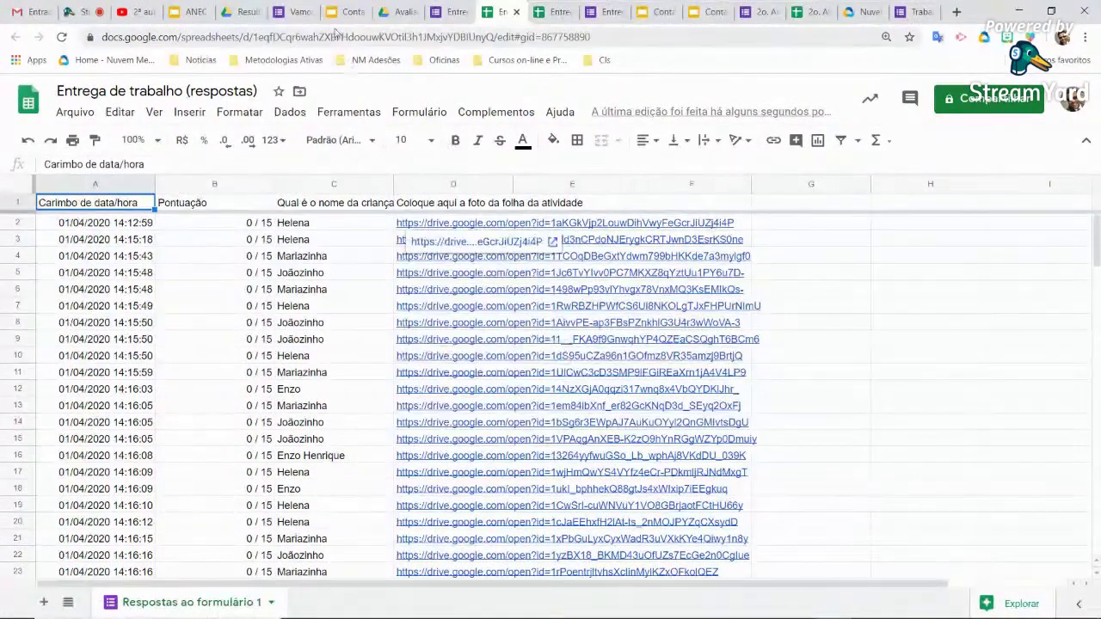
{"action": "left_click", "coordinate": [394, 12]}
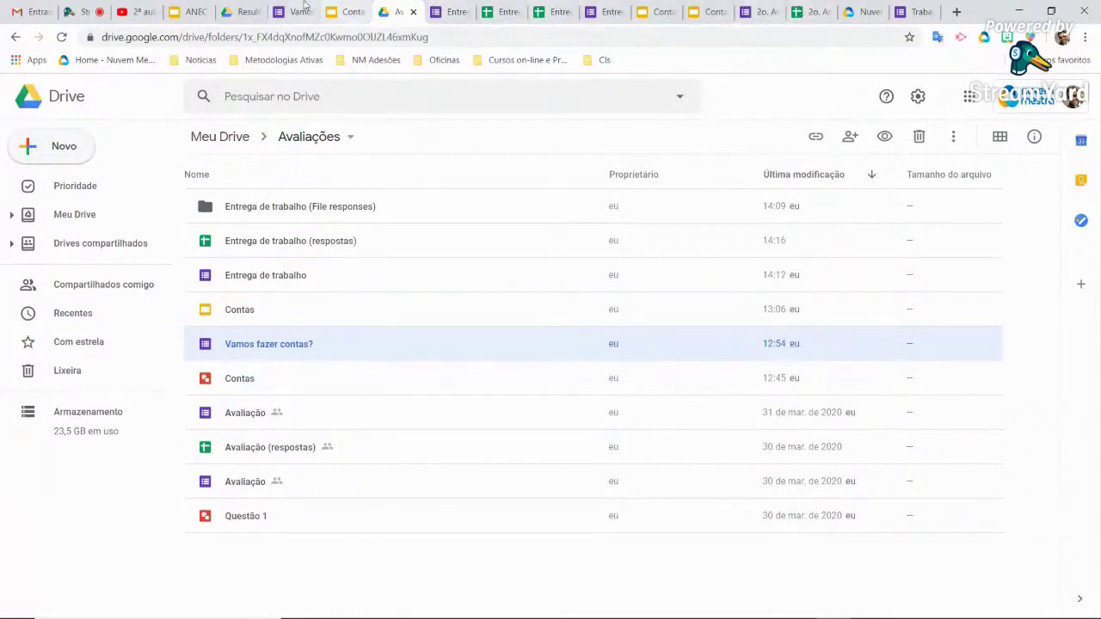
Flip through image previews to Capa GridView.jpg and back, then close the viewer
{"action": "left_click", "coordinate": [241, 12]}
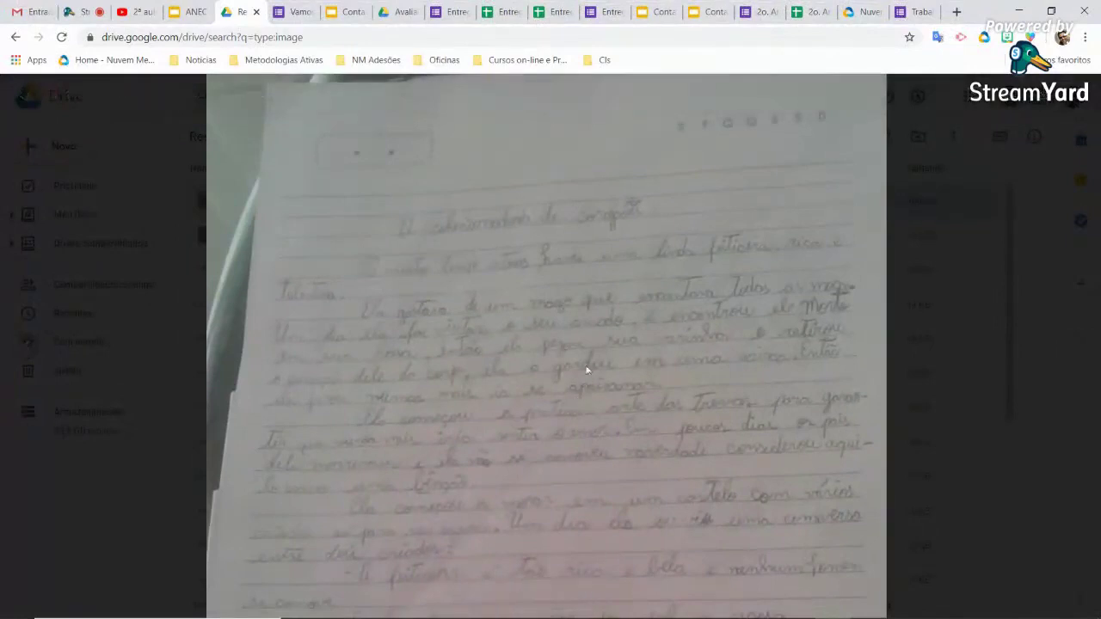
{"action": "key", "text": "Right"}
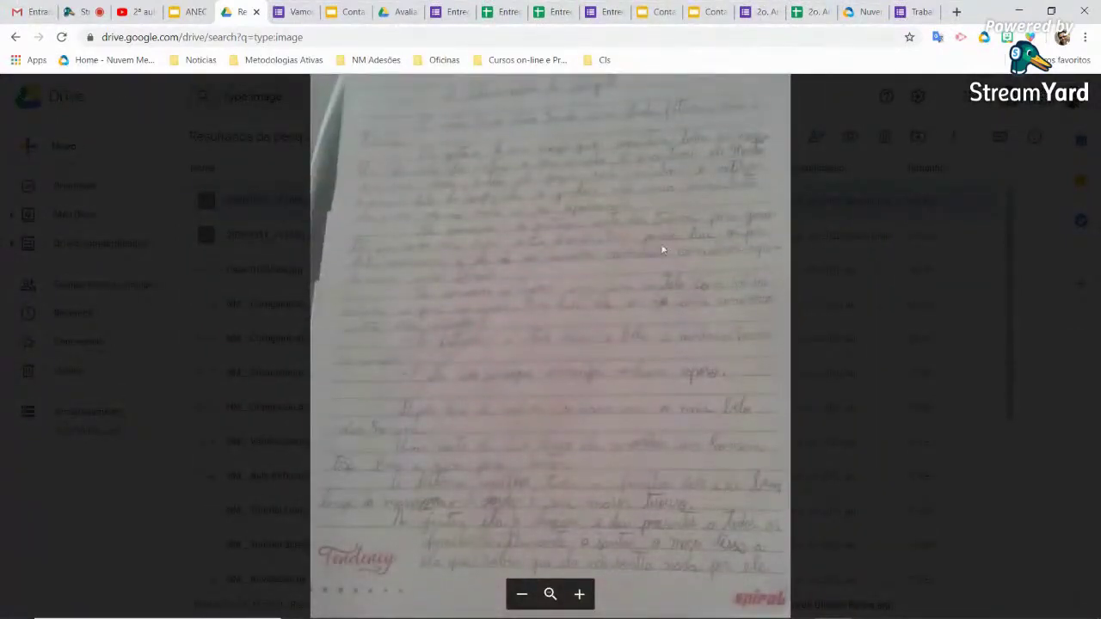
{"action": "left_click", "coordinate": [1075, 348]}
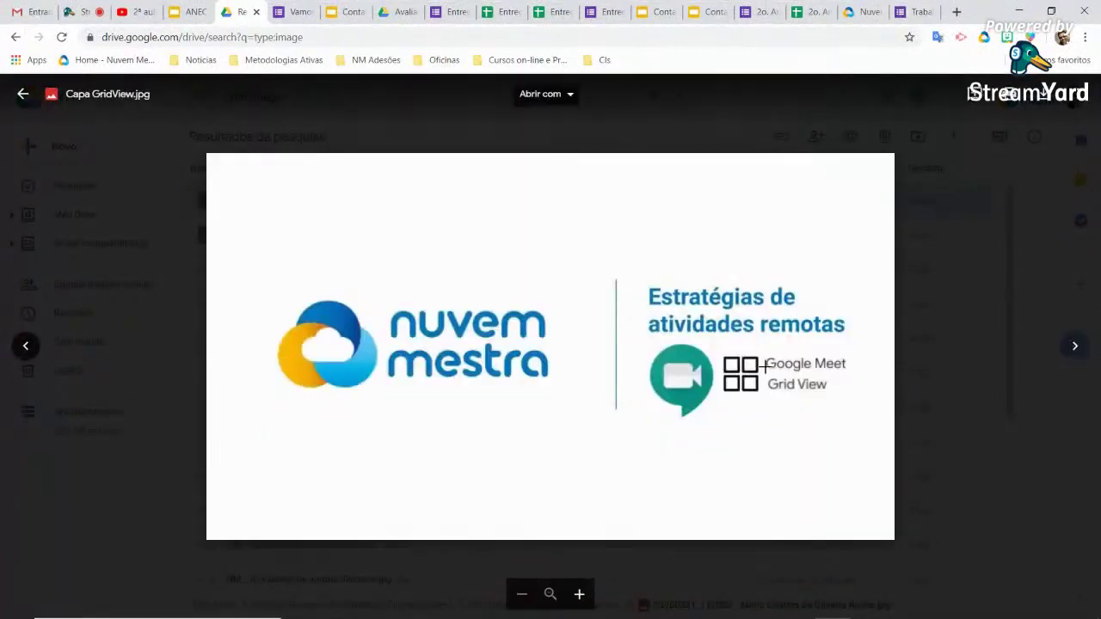
{"action": "left_click", "coordinate": [35, 348]}
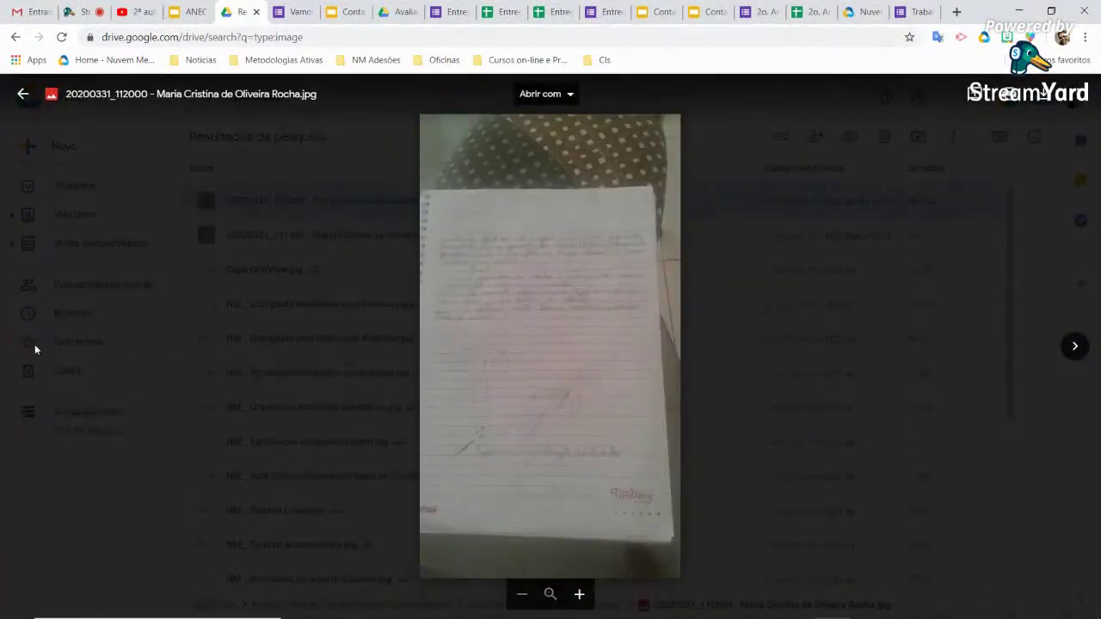
{"action": "left_click", "coordinate": [22, 94]}
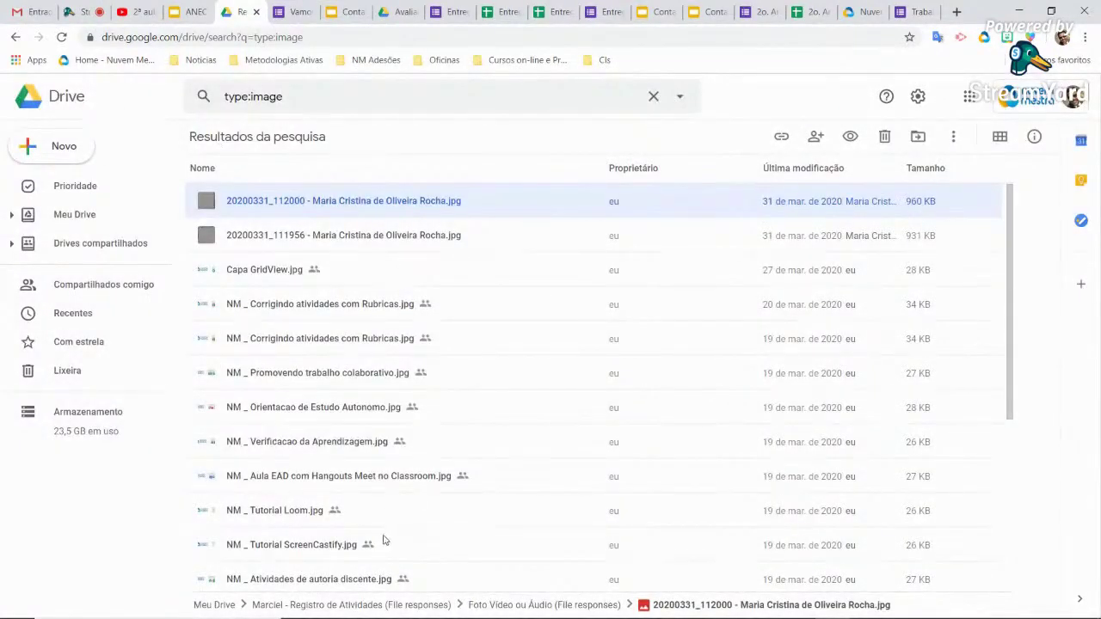
Scroll the image results, briefly preview the 20200331_111956 photo, and close it
{"action": "scroll", "coordinate": [384, 540], "scroll_direction": "down", "scroll_amount": 1}
{"action": "scroll", "coordinate": [384, 540], "scroll_direction": "down", "scroll_amount": 1}
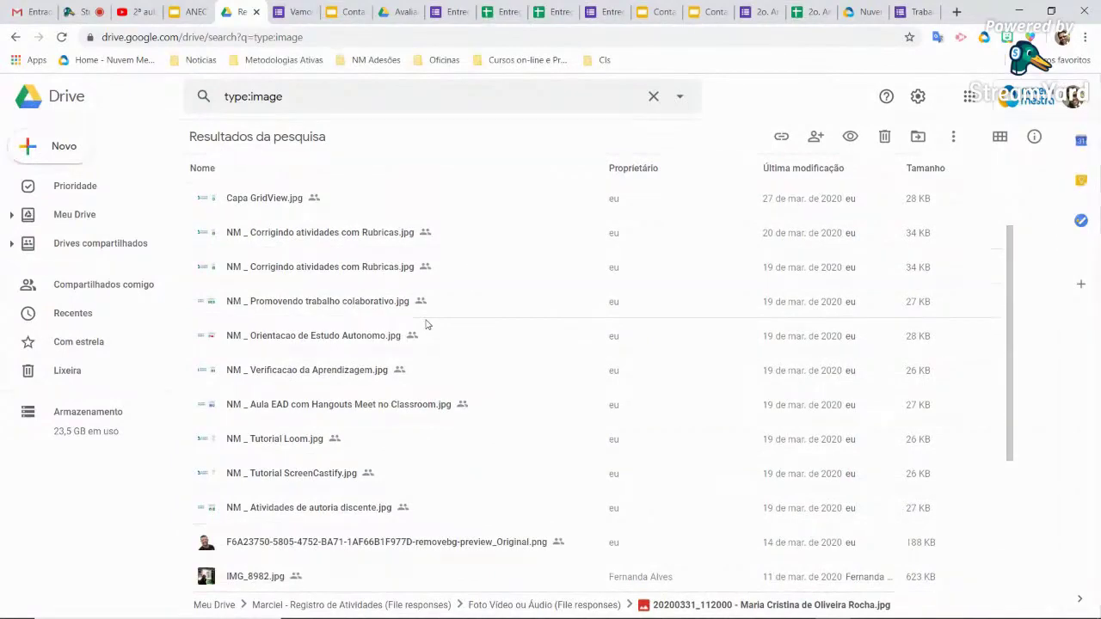
{"action": "scroll", "coordinate": [425, 324], "scroll_direction": "down", "scroll_amount": 1}
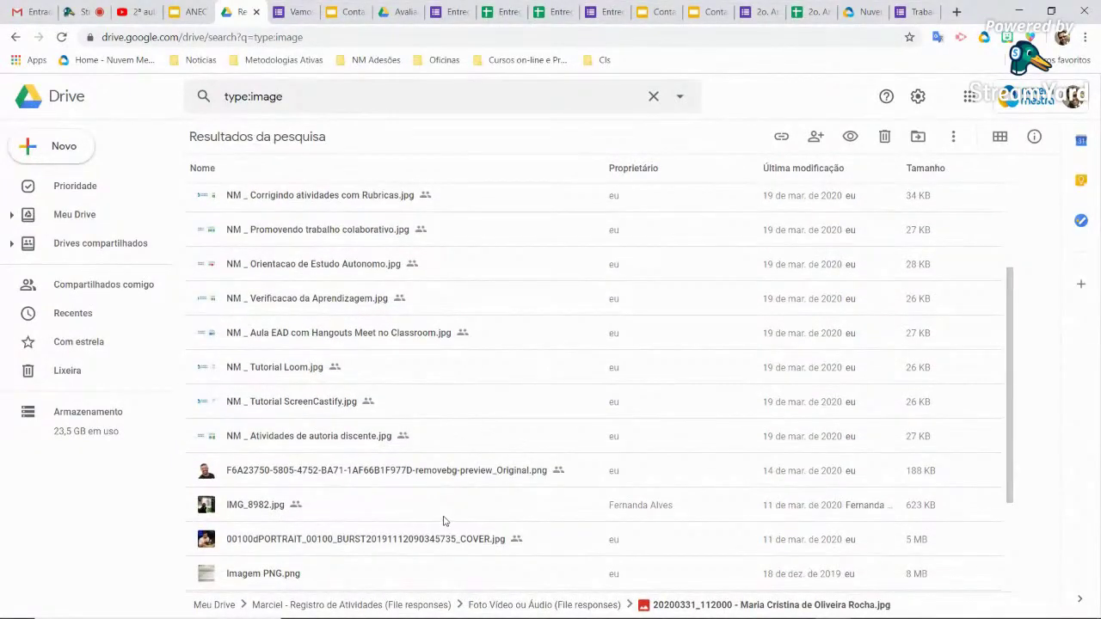
{"action": "scroll", "coordinate": [444, 522], "scroll_direction": "down", "scroll_amount": 1}
{"action": "left_click", "coordinate": [291, 511]}
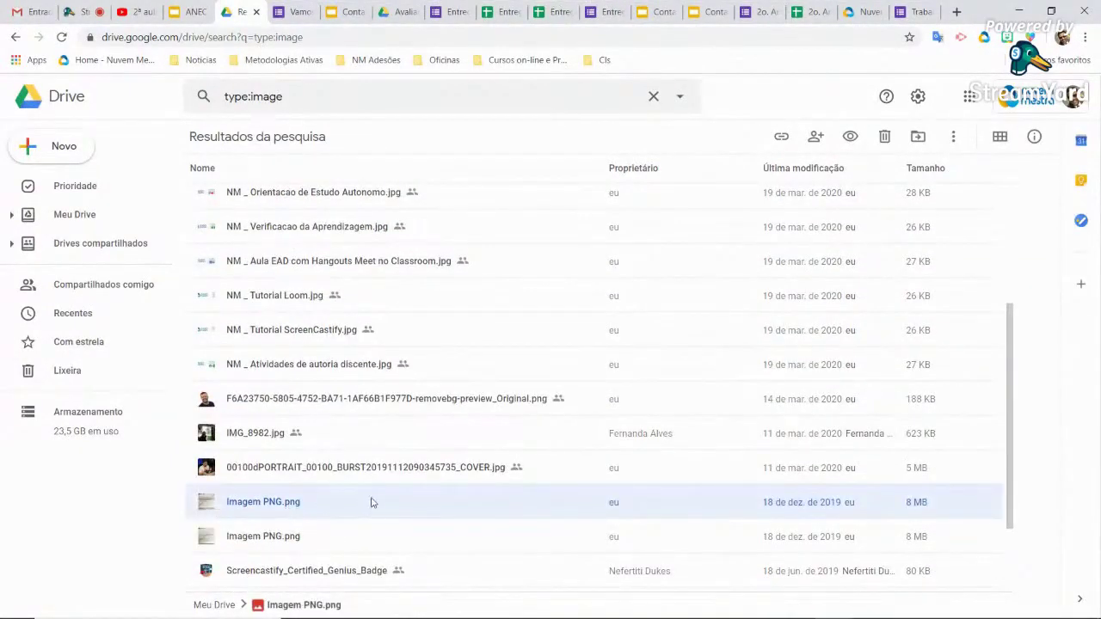
{"action": "scroll", "coordinate": [373, 502], "scroll_direction": "up", "scroll_amount": 5}
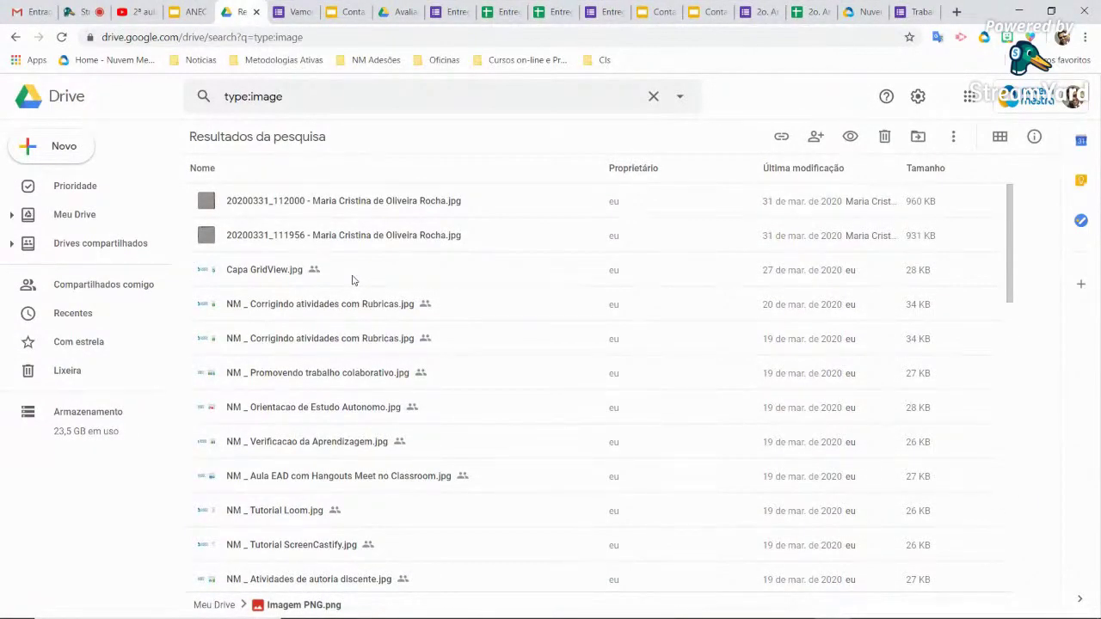
{"action": "left_click", "coordinate": [391, 236]}
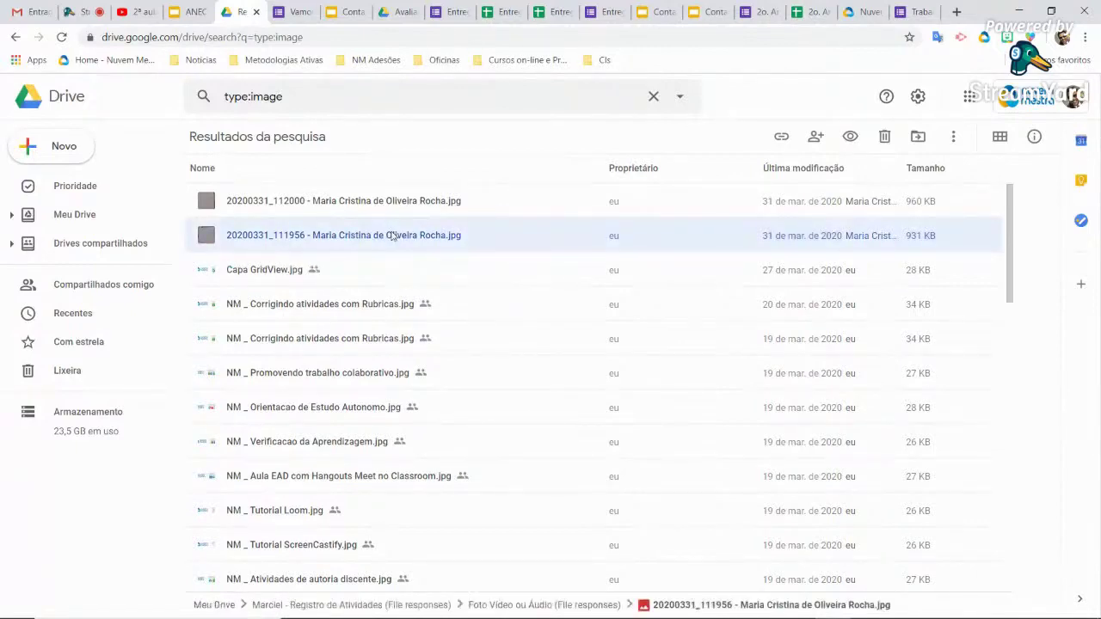
{"action": "double_click", "coordinate": [392, 235]}
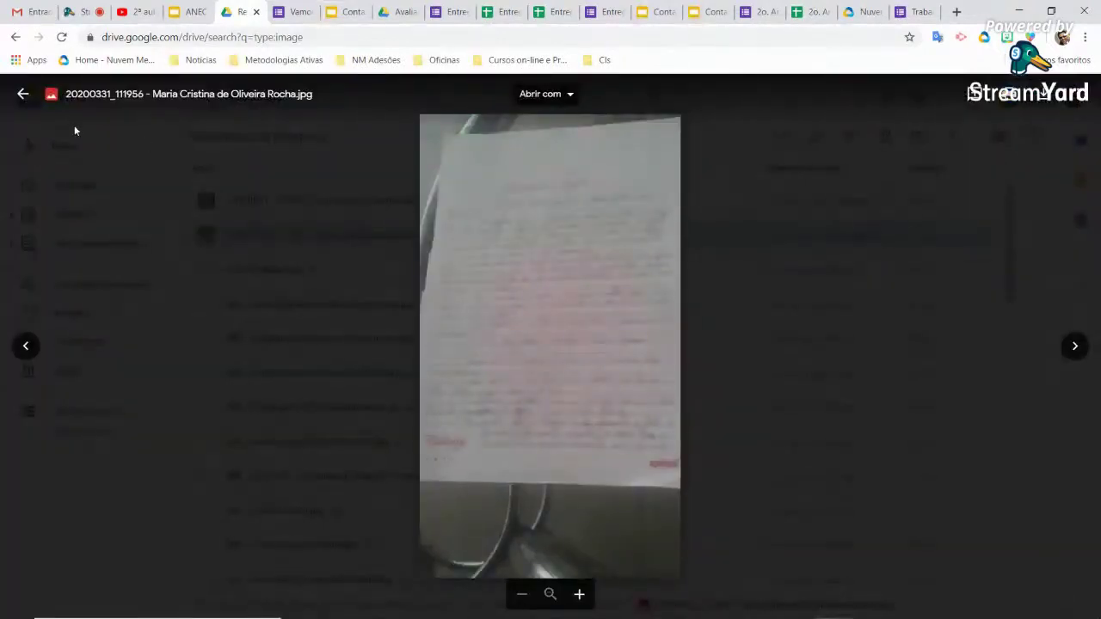
{"action": "left_click", "coordinate": [23, 95]}
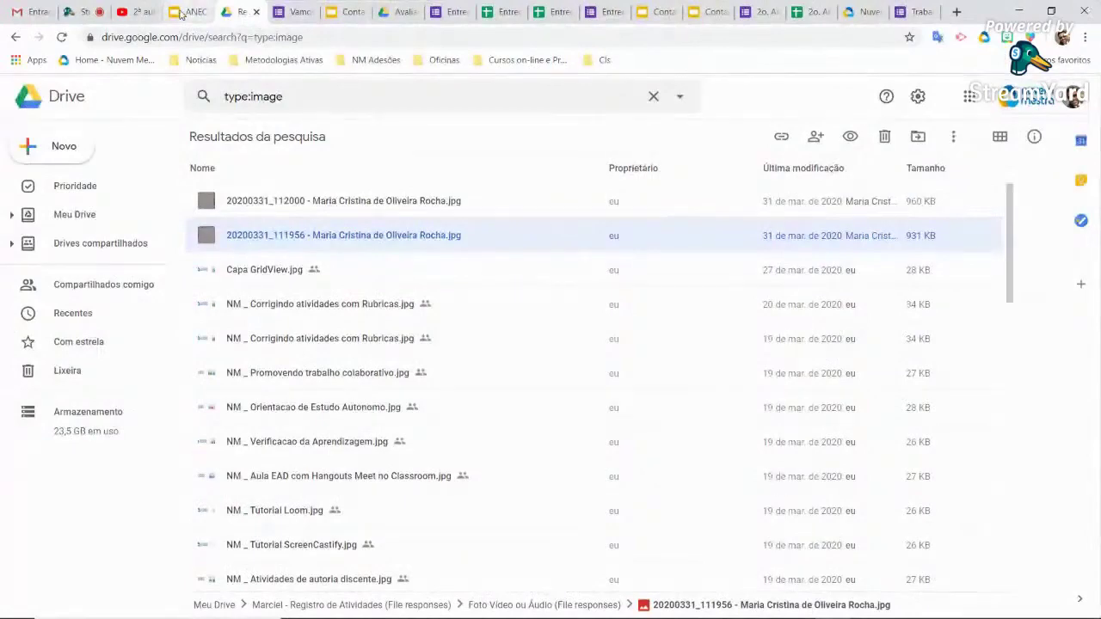
{"action": "left_click", "coordinate": [355, 12]}
Glance at the Contas slide with the mestra.me/ANECFotos link, then reopen the responses spreadsheet
{"action": "left_click", "coordinate": [662, 12]}
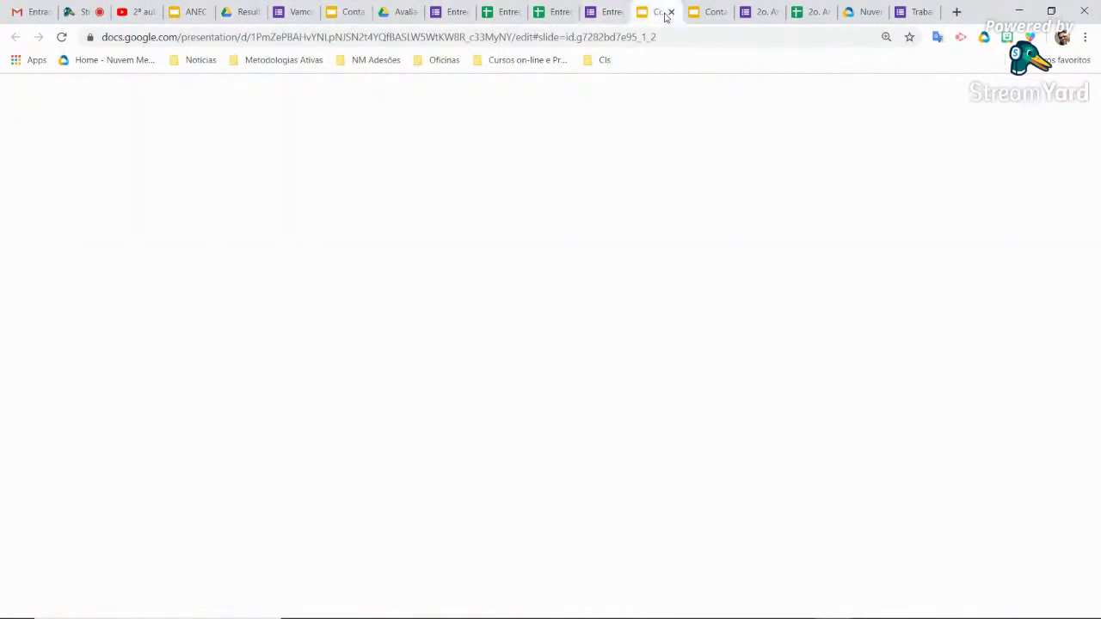
{"action": "left_click", "coordinate": [704, 13]}
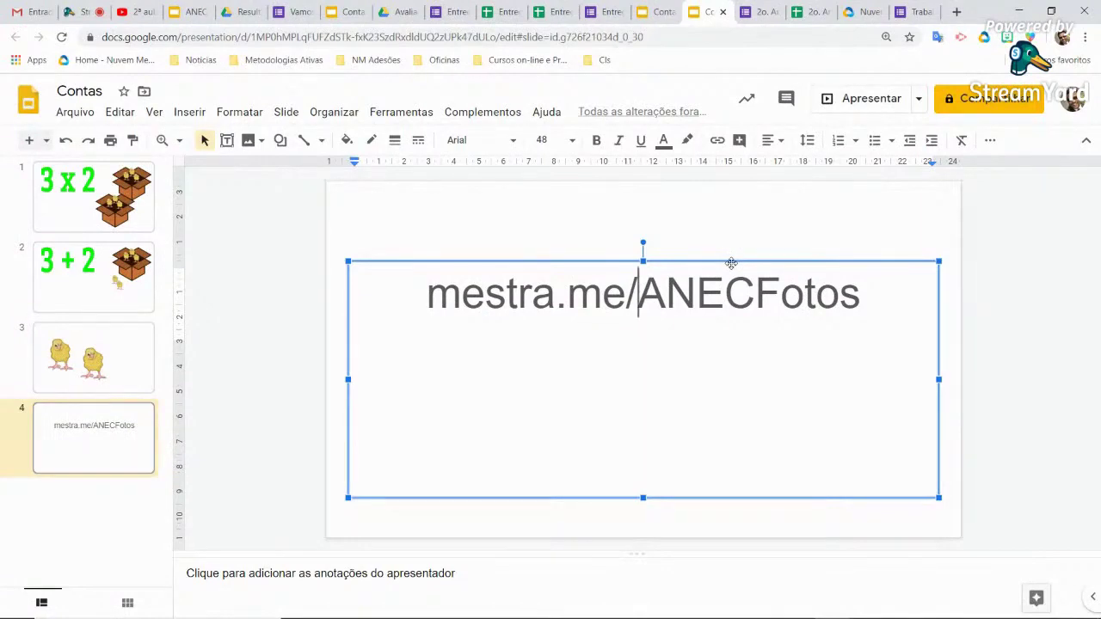
{"action": "left_click", "coordinate": [504, 12]}
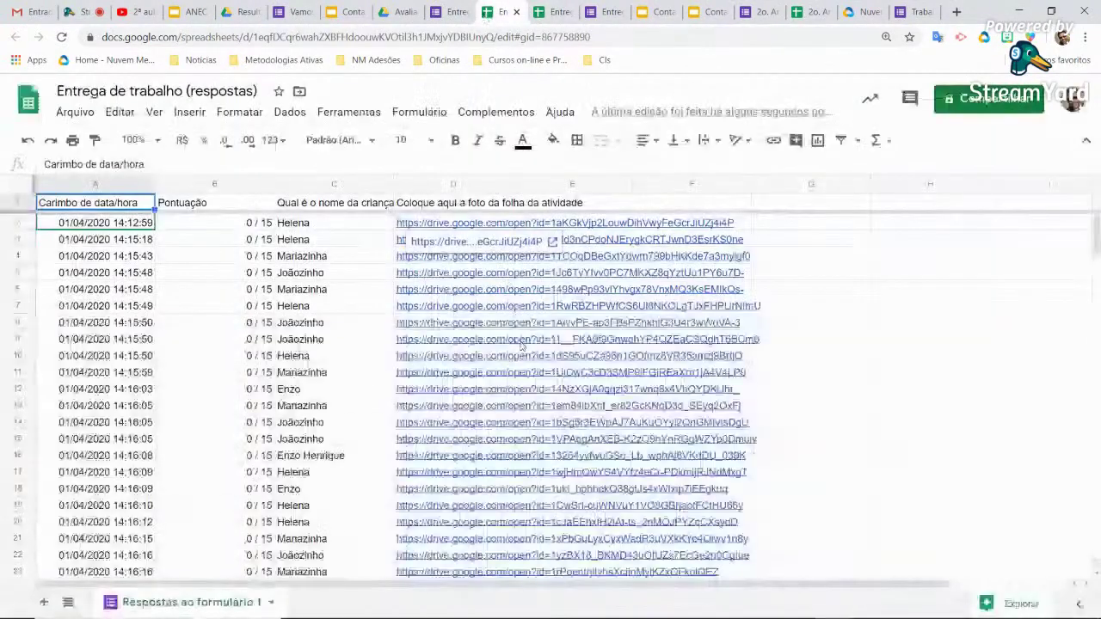
Scroll the Entrega de trabalho response rows, checking row 12's score and child name cells
{"action": "left_click", "coordinate": [233, 392]}
{"action": "scroll", "coordinate": [231, 395], "scroll_direction": "down", "scroll_amount": 7}
{"action": "scroll", "coordinate": [231, 396], "scroll_direction": "down", "scroll_amount": 11}
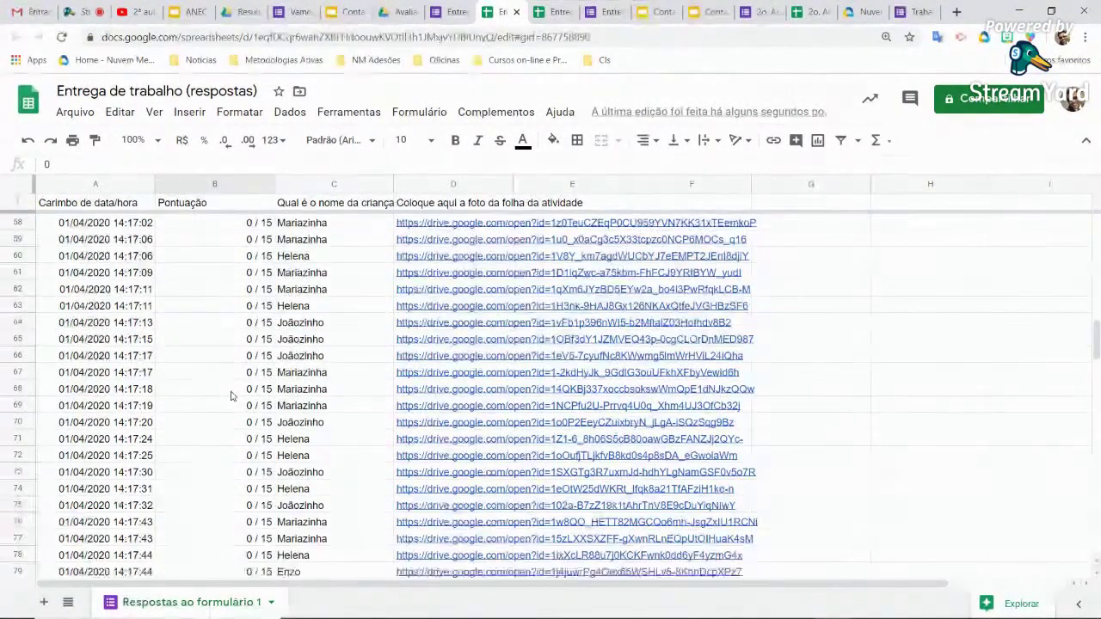
{"action": "scroll", "coordinate": [231, 395], "scroll_direction": "down", "scroll_amount": 3}
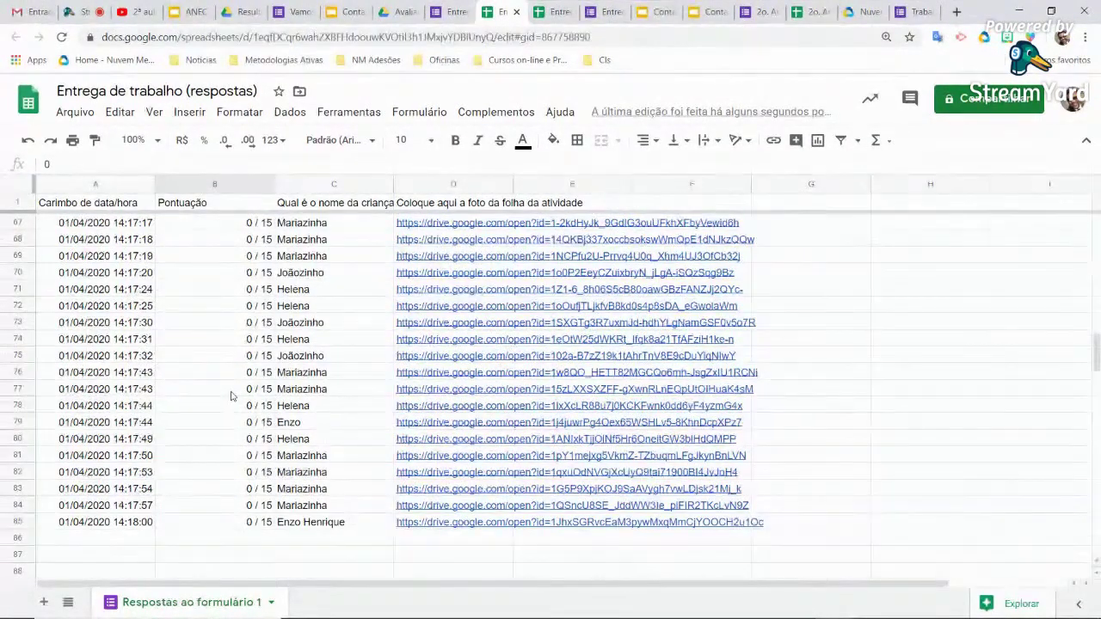
{"action": "scroll", "coordinate": [332, 395], "scroll_direction": "up", "scroll_amount": 10}
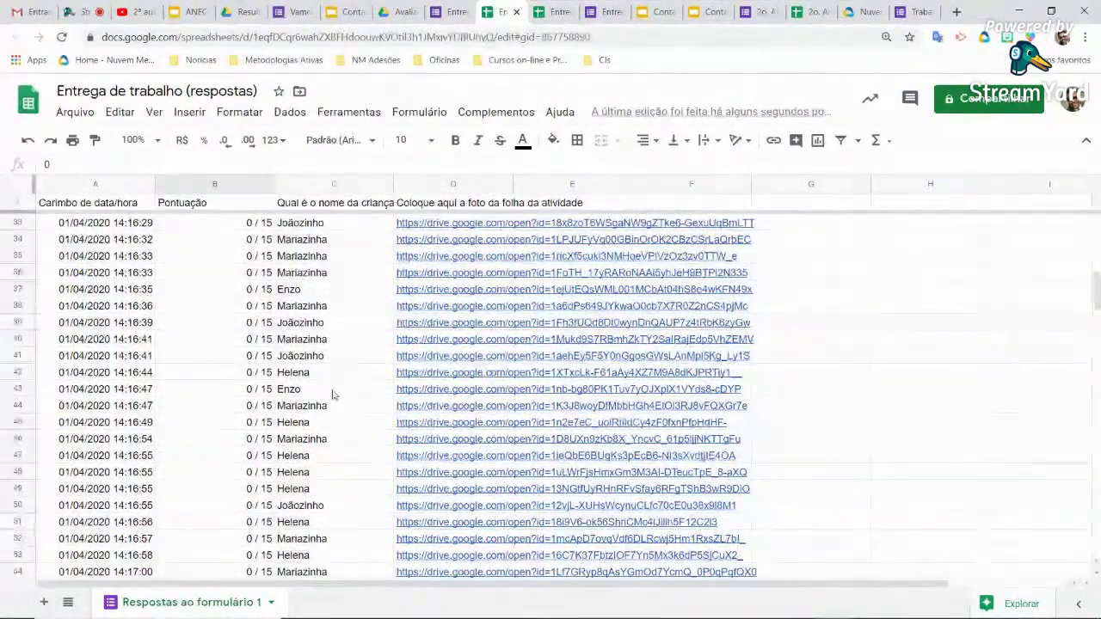
{"action": "scroll", "coordinate": [332, 395], "scroll_direction": "up", "scroll_amount": 8}
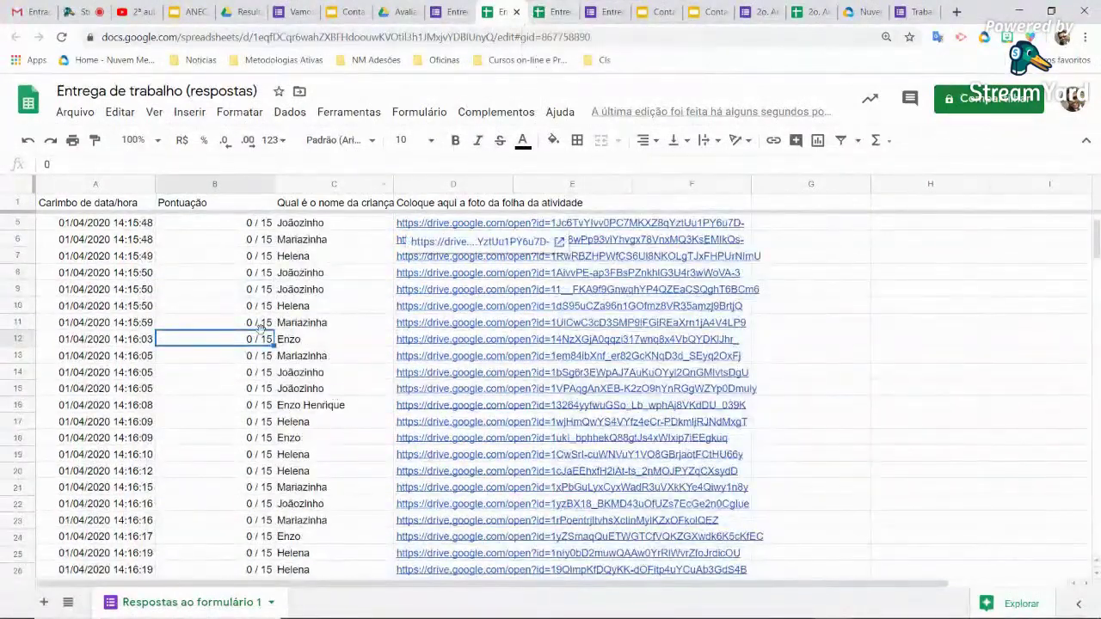
{"action": "scroll", "coordinate": [262, 330], "scroll_direction": "up", "scroll_amount": 1}
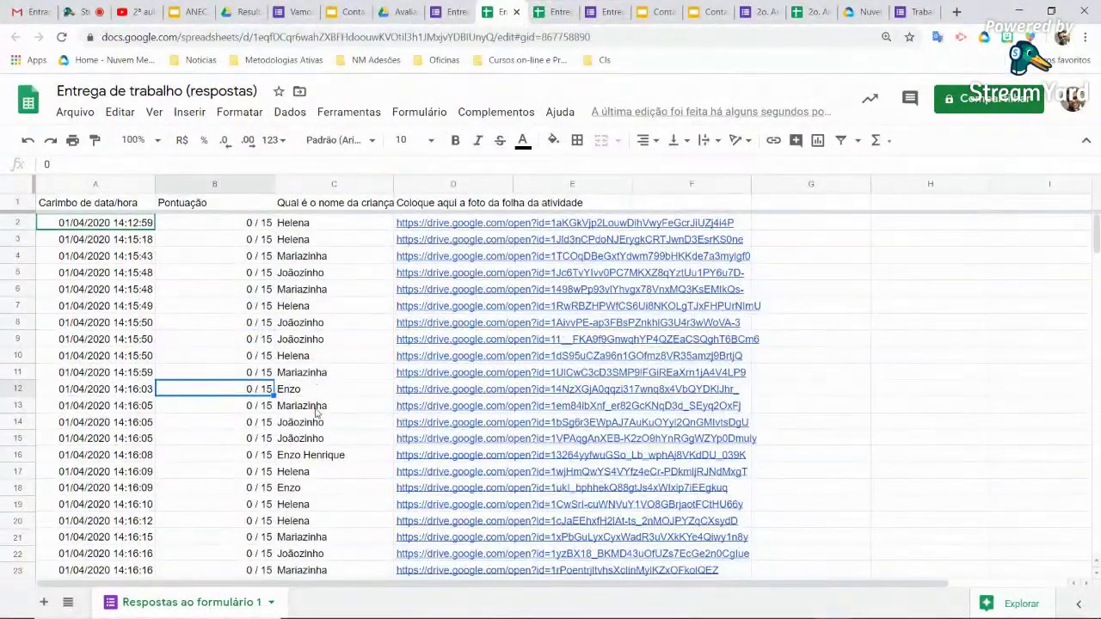
{"action": "left_click", "coordinate": [319, 395]}
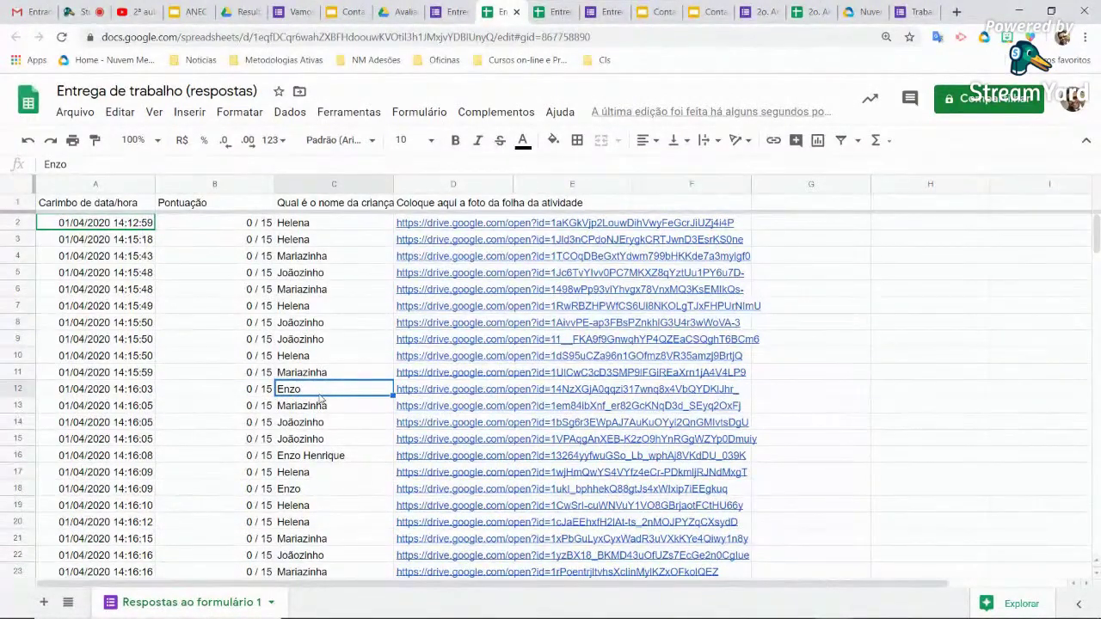
{"action": "left_click", "coordinate": [451, 10]}
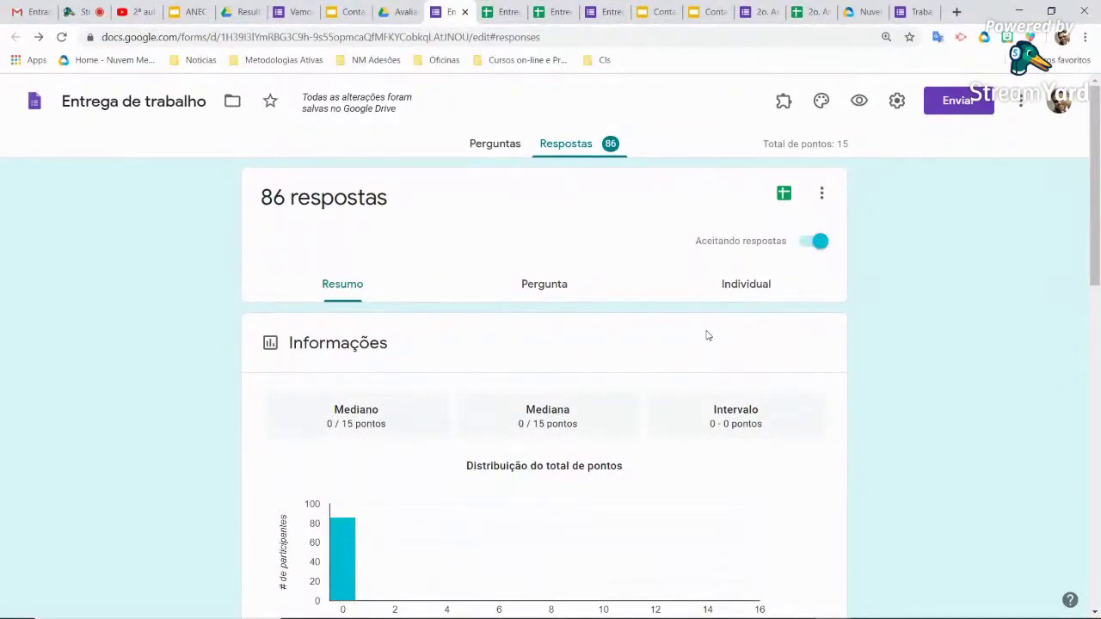
Scroll down and back up through the Respostas summary charts
{"action": "scroll", "coordinate": [816, 418], "scroll_direction": "down", "scroll_amount": 10}
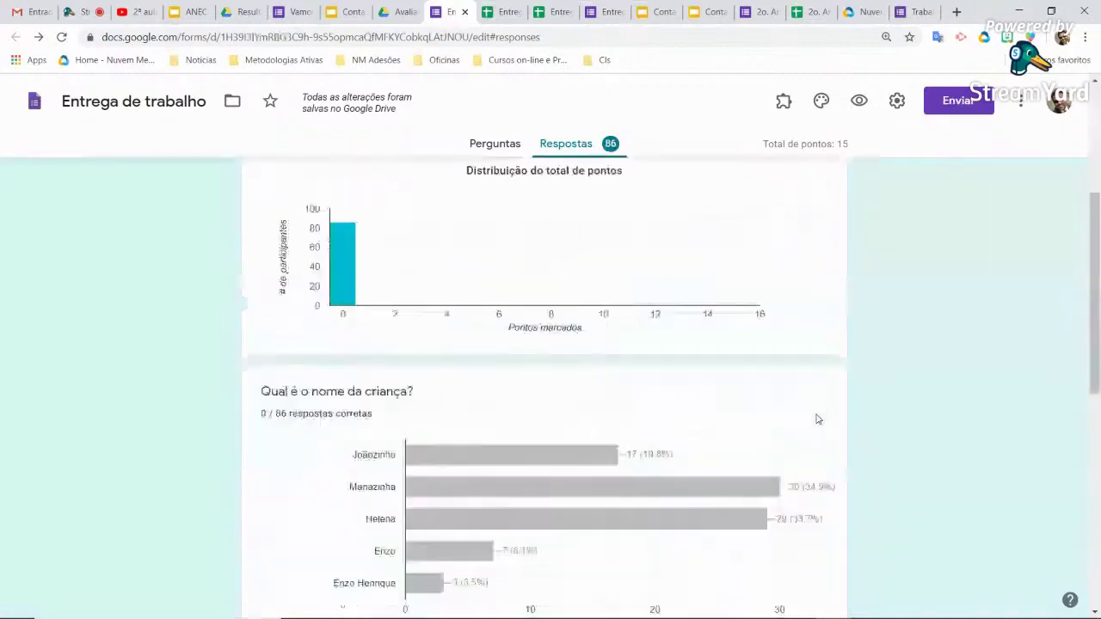
{"action": "scroll", "coordinate": [817, 419], "scroll_direction": "up", "scroll_amount": 10}
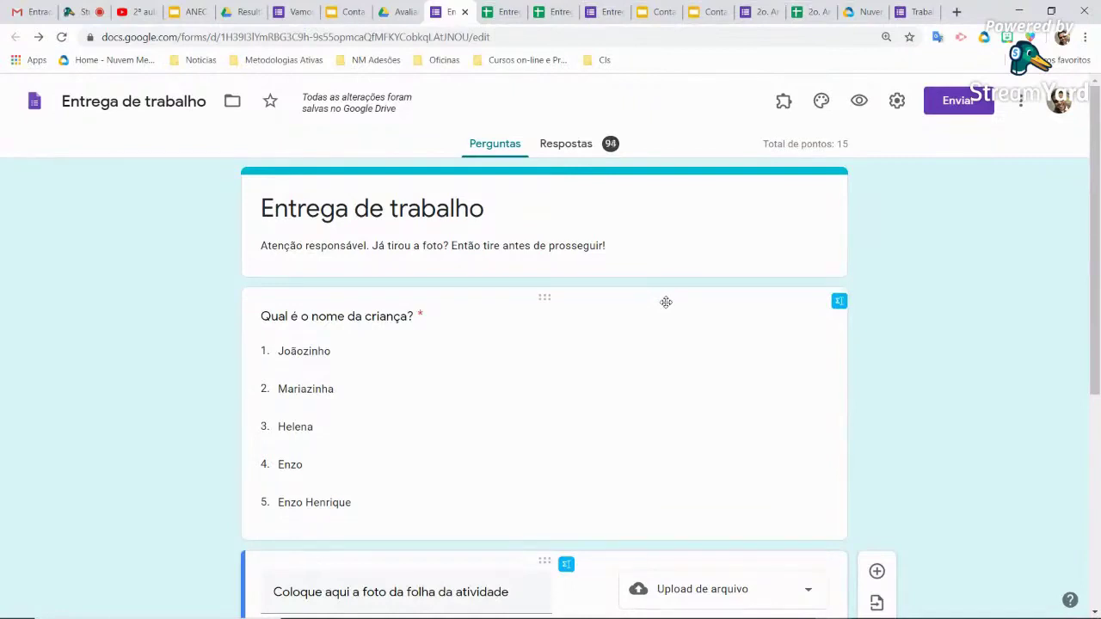
Scroll to the upload question's limits (Imagem, 1 file, 10 MB), then reopen the spreadsheet
{"action": "scroll", "coordinate": [666, 305], "scroll_direction": "down", "scroll_amount": 4}
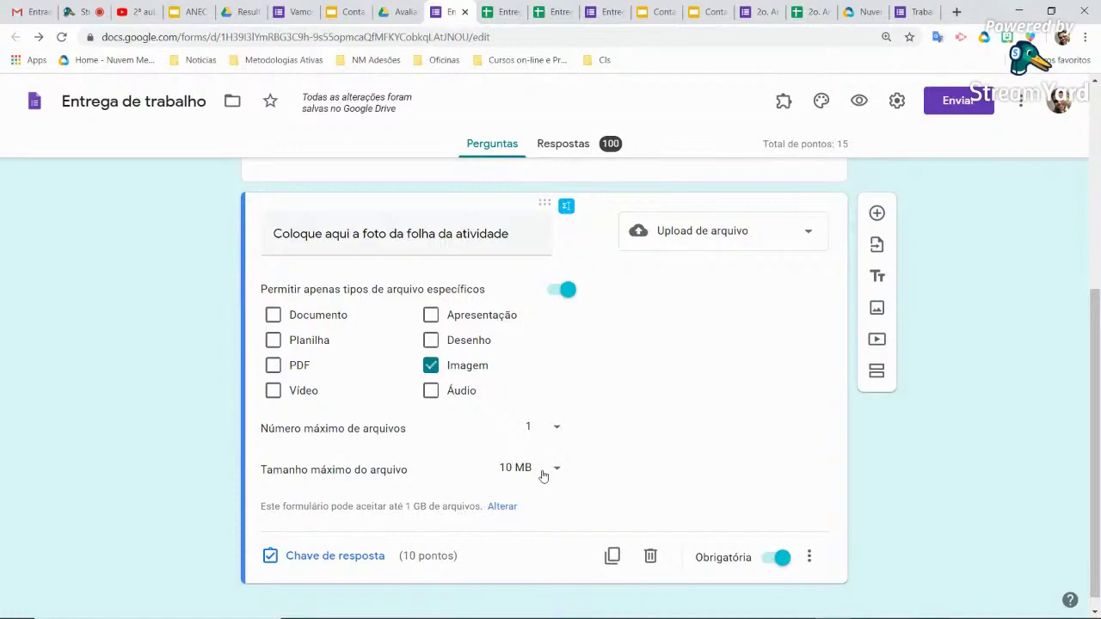
{"action": "left_click", "coordinate": [506, 14]}
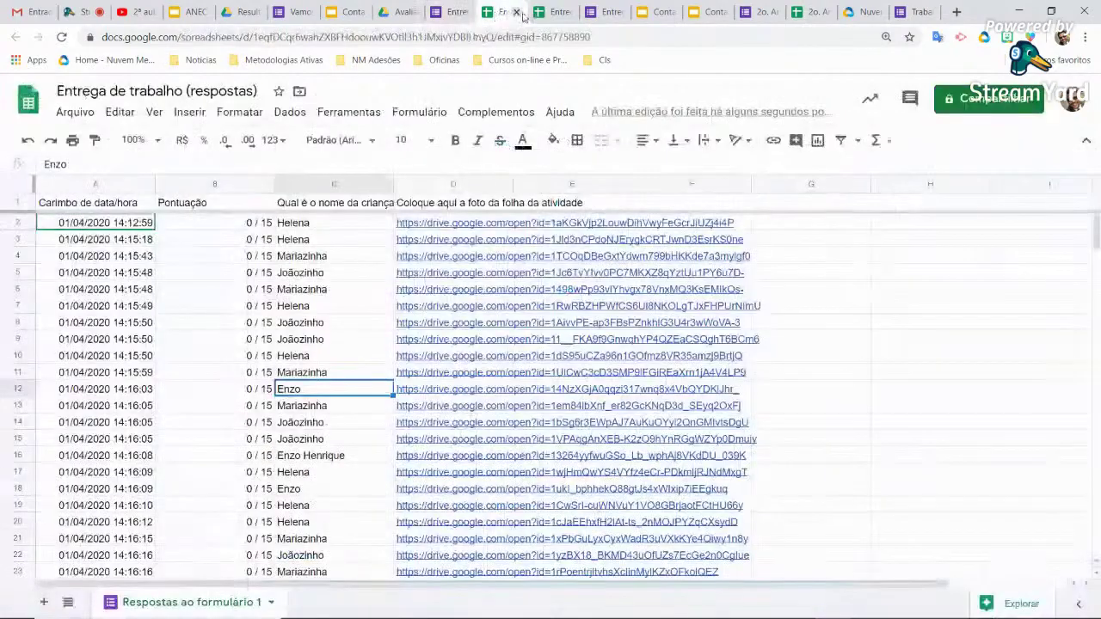
Scroll to the last response rows, close the duplicate Sheets tab, and go back to the Entrega de trabalho editor
{"action": "scroll", "coordinate": [359, 392], "scroll_direction": "down", "scroll_amount": 10}
{"action": "scroll", "coordinate": [359, 392], "scroll_direction": "down", "scroll_amount": 15}
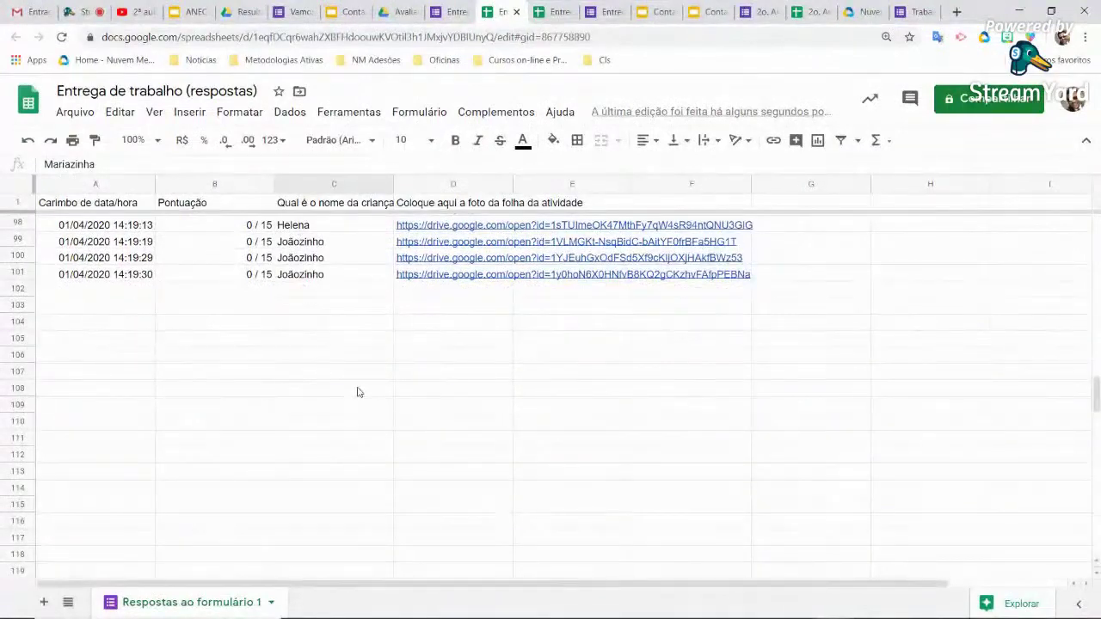
{"action": "left_click", "coordinate": [559, 12]}
{"action": "left_click", "coordinate": [568, 12]}
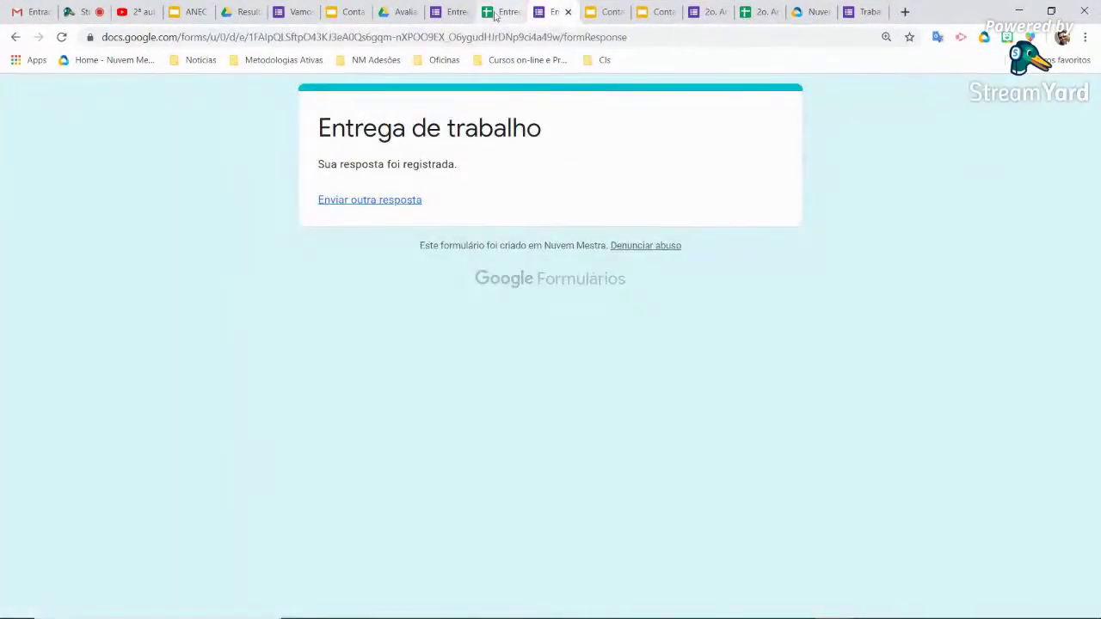
{"action": "left_click", "coordinate": [500, 12]}
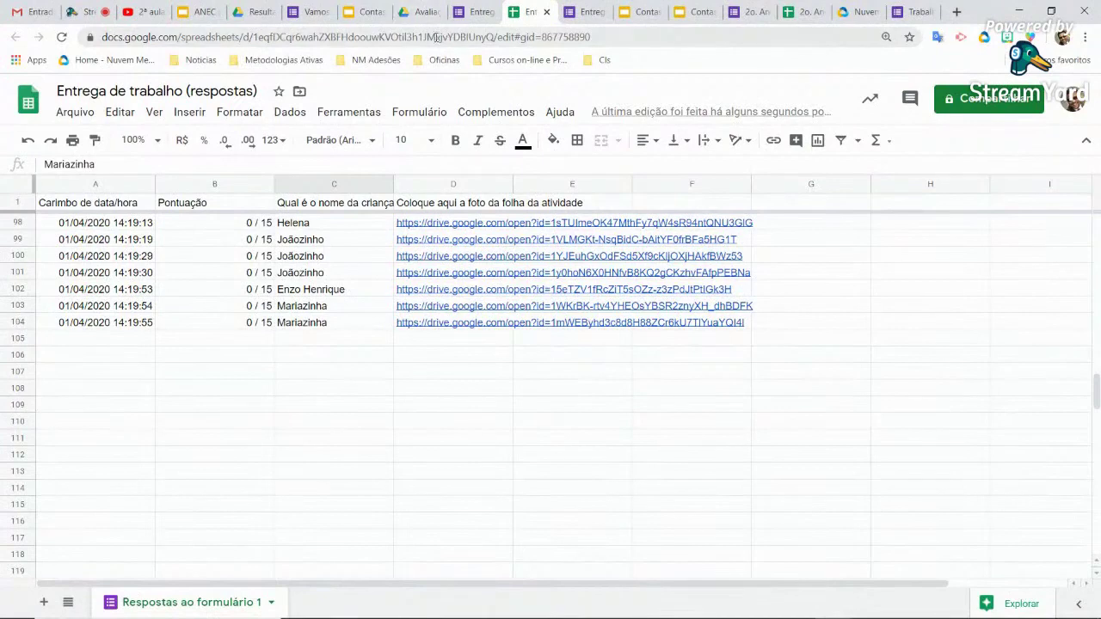
{"action": "left_click", "coordinate": [473, 12]}
{"action": "scroll", "coordinate": [533, 270], "scroll_direction": "up", "scroll_amount": 4}
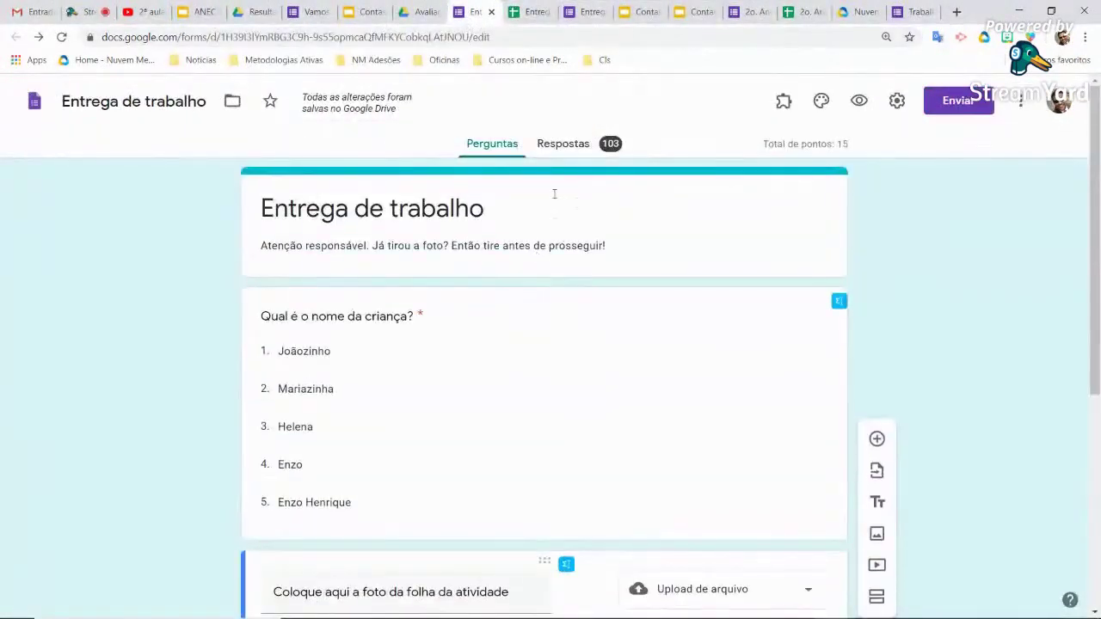
Open the Enviar sharing dialog from the Entrega de trabalho form's 103-response summary
{"action": "left_click", "coordinate": [566, 145]}
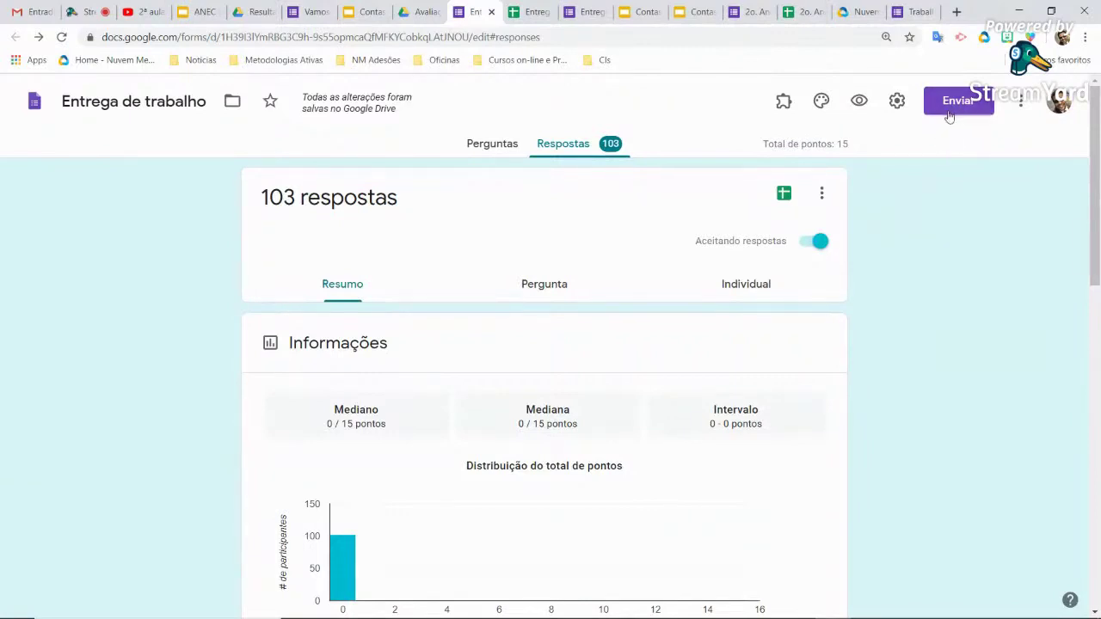
{"action": "left_click", "coordinate": [968, 103]}
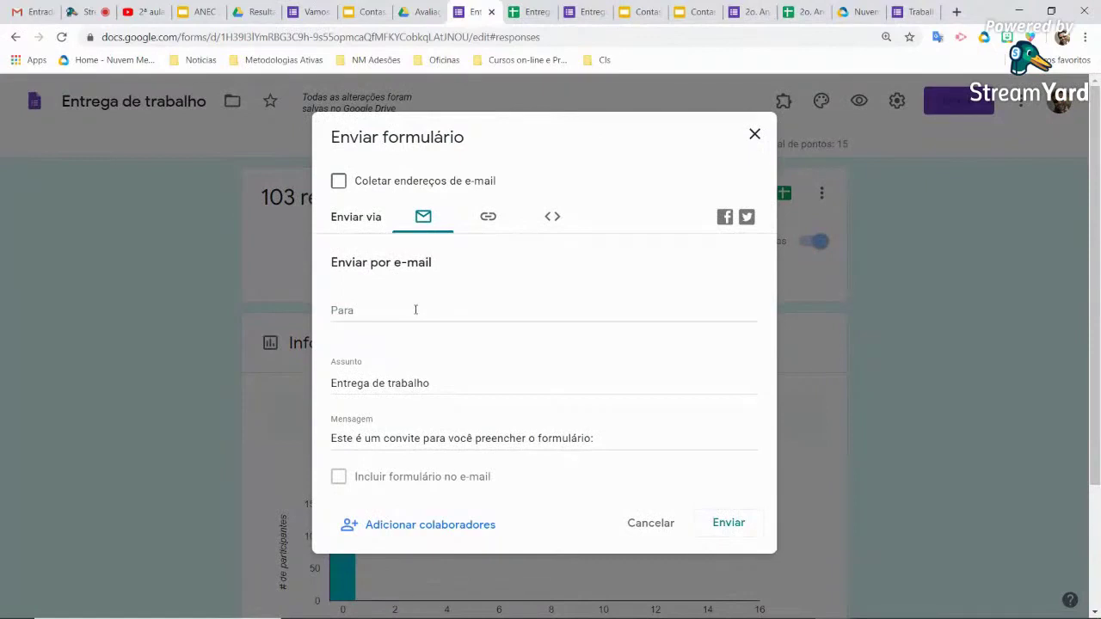
{"action": "left_click", "coordinate": [483, 218]}
{"action": "left_click", "coordinate": [551, 216]}
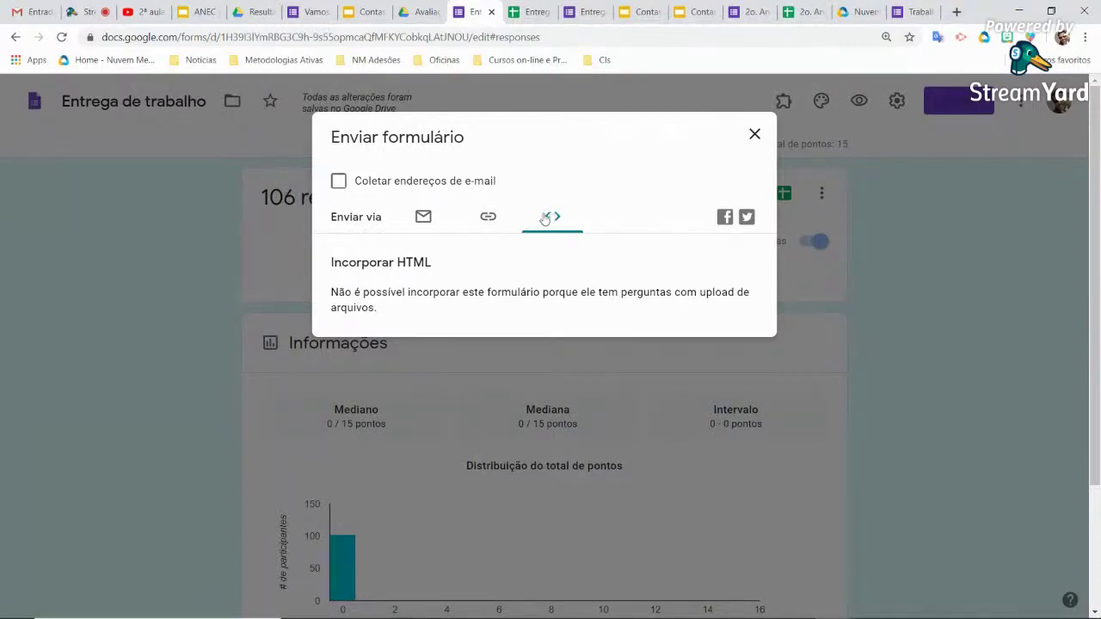
{"action": "left_click", "coordinate": [488, 217]}
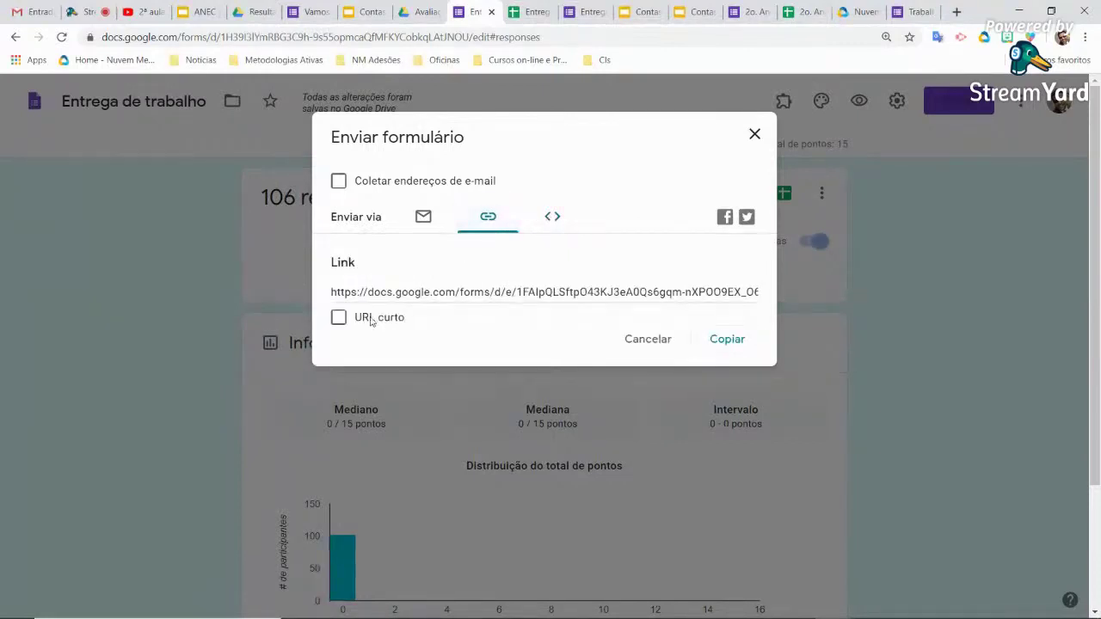
{"action": "left_click", "coordinate": [338, 318]}
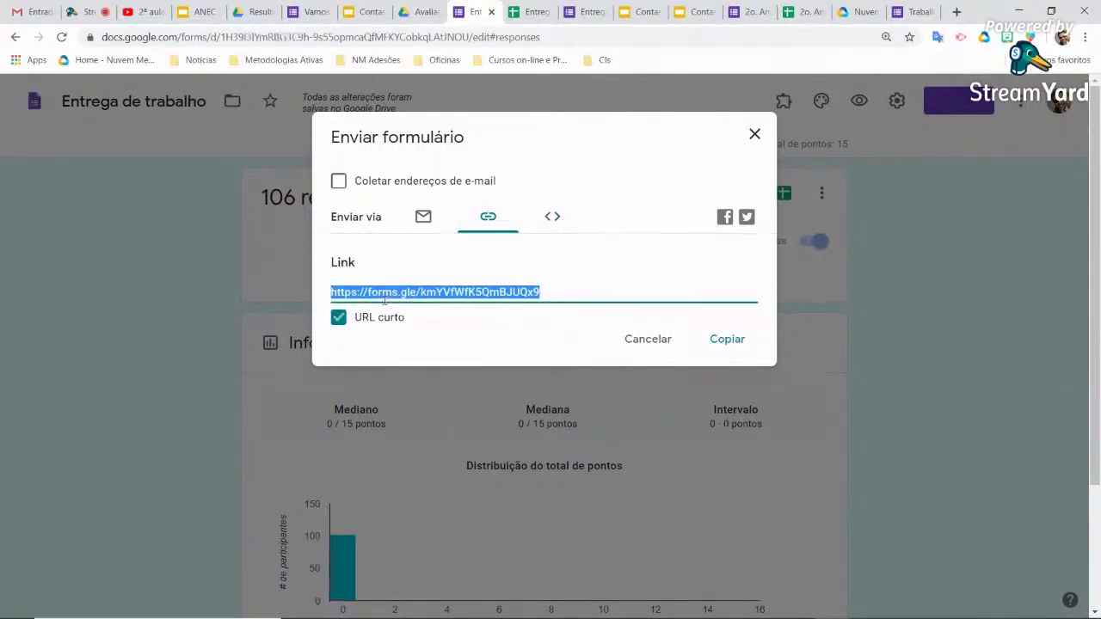
{"action": "left_click", "coordinate": [717, 344]}
Switch to the '2o. Ano - Trabalhando com números' form and turn off Aceitando respostas
{"action": "left_click", "coordinate": [755, 134]}
{"action": "left_click", "coordinate": [754, 13]}
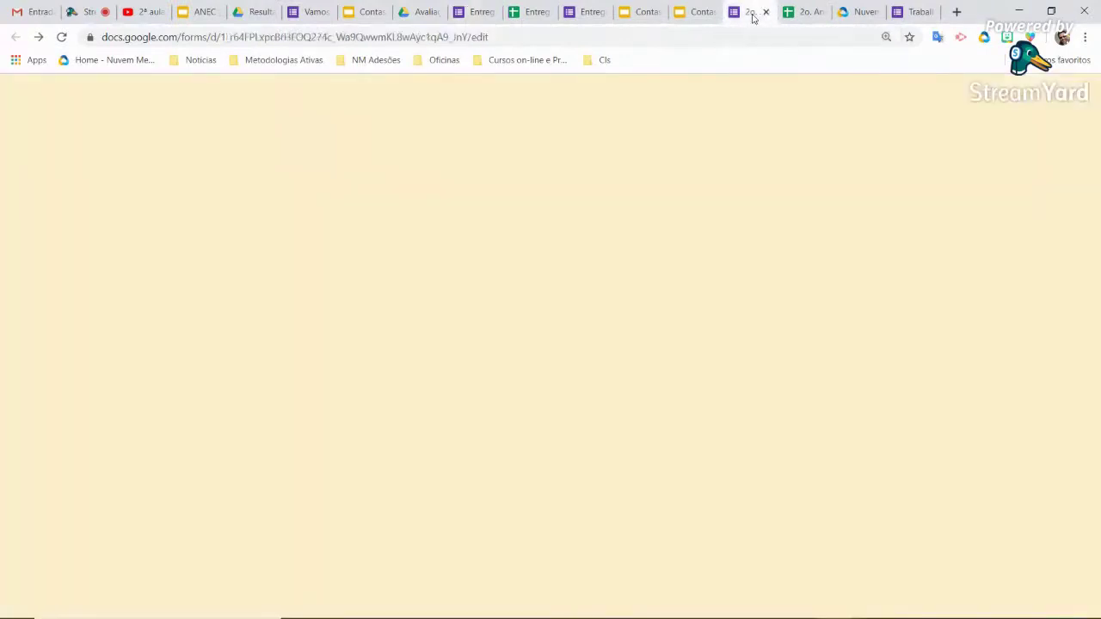
{"action": "left_click", "coordinate": [578, 146]}
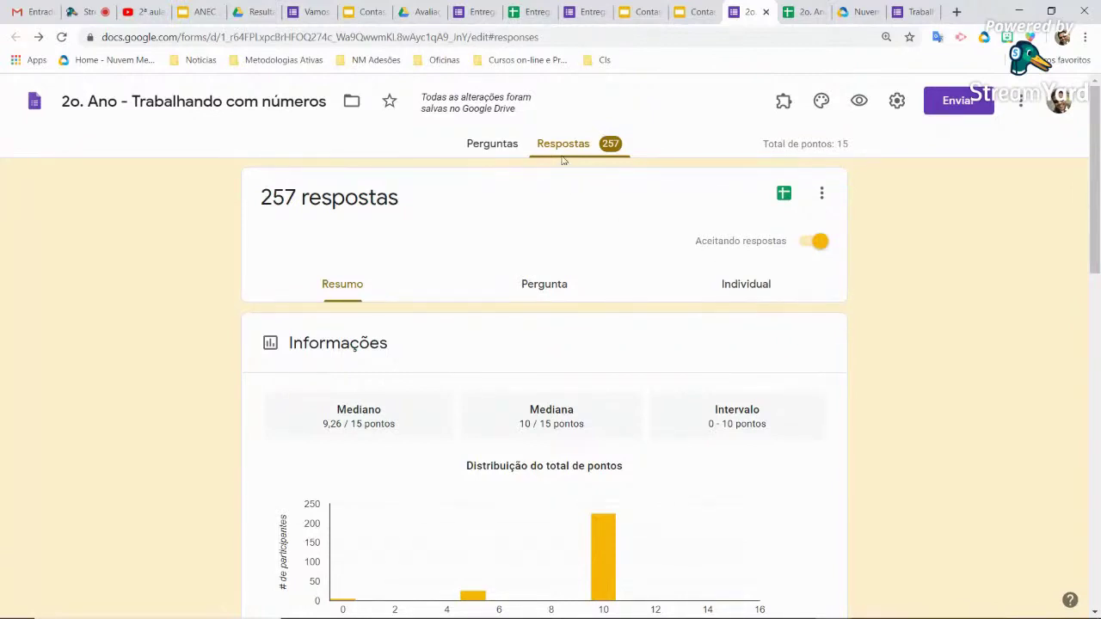
{"action": "left_click", "coordinate": [817, 241]}
Draft then discard the 'Atividade encerrada' message and set the 2o. Ano form accepting responses again
{"action": "left_click", "coordinate": [547, 311]}
{"action": "type", "text": "Atividade encerrada"}
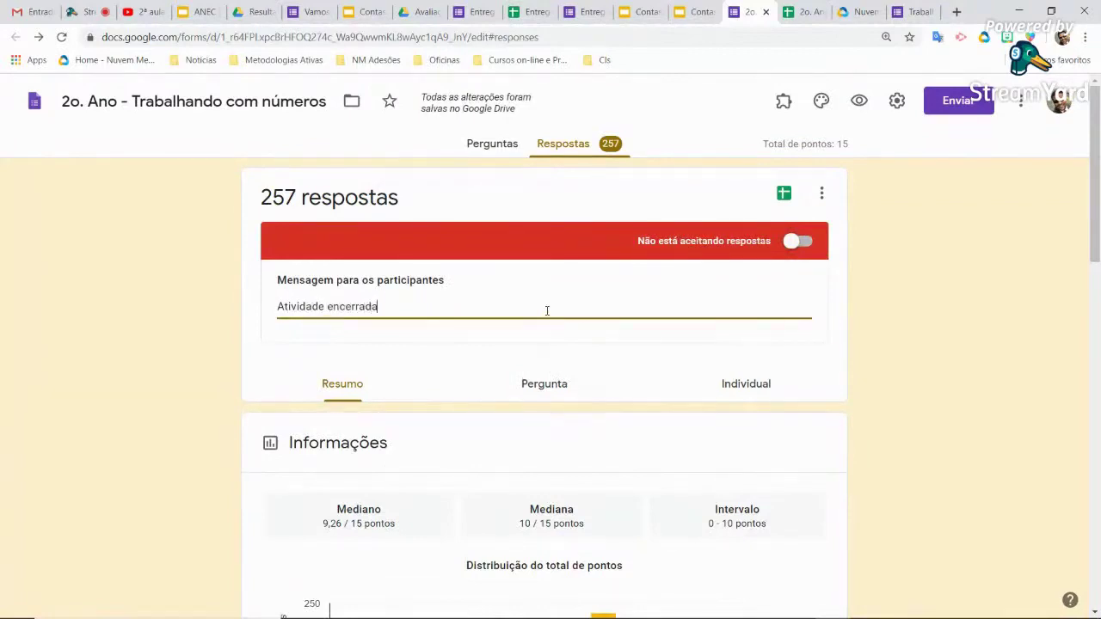
{"action": "type", "text": ". Favor cont"}
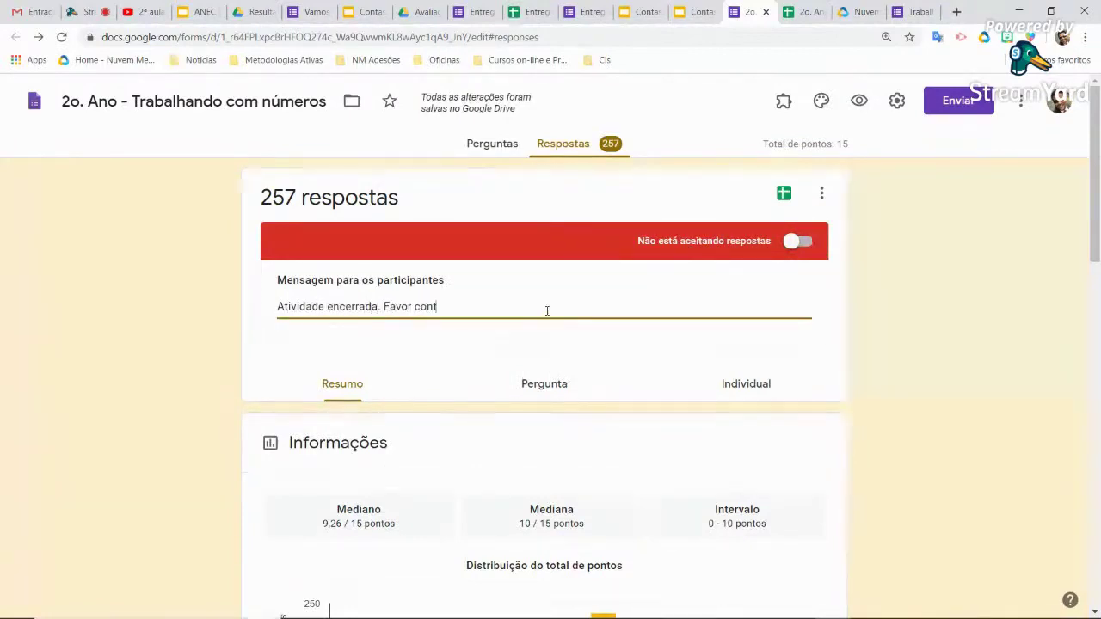
{"action": "type", "text": "atar o profe"}
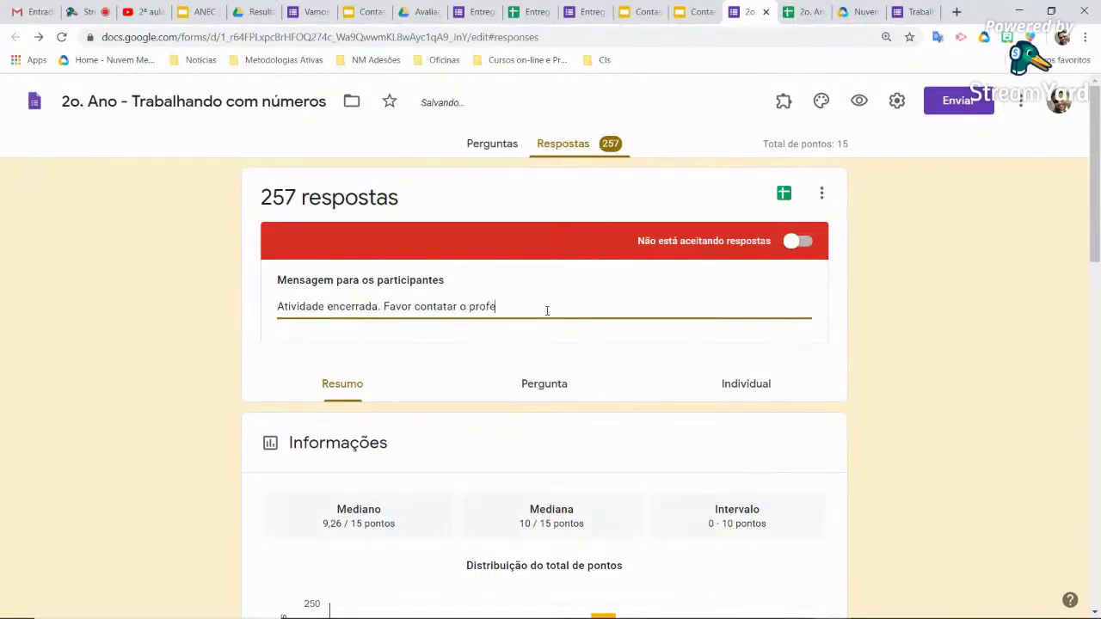
{"action": "type", "text": "ssor."}
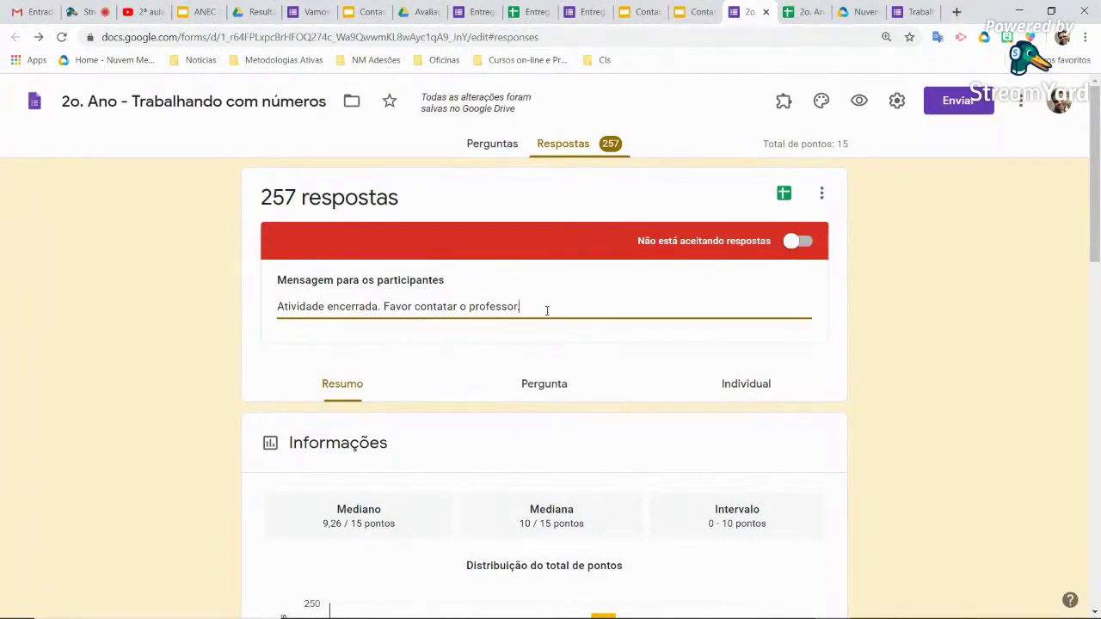
{"action": "key", "text": "ctrl+a"}
{"action": "key", "text": "BackSpace"}
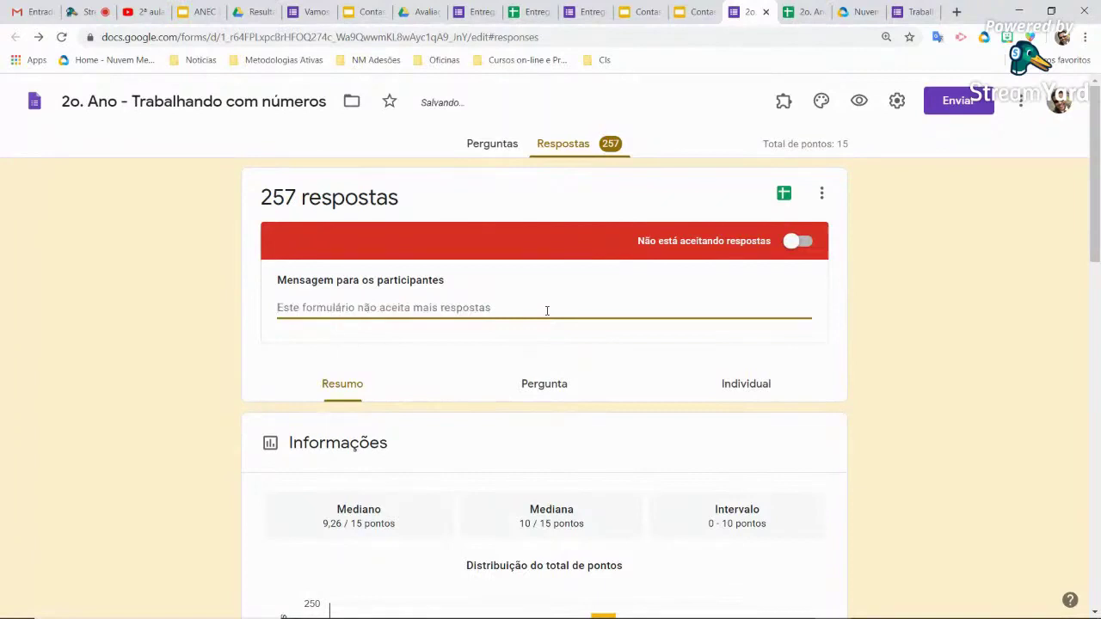
{"action": "left_click", "coordinate": [795, 242]}
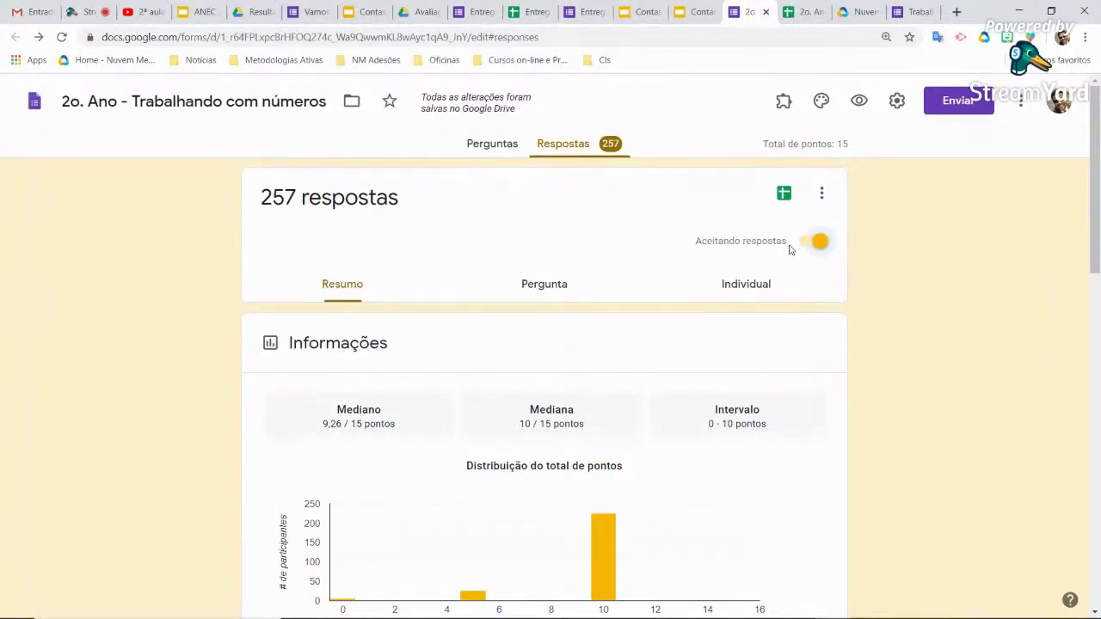
Copy the 2o. Ano form's link and return to the 'Como receber o que foi feito?' slide
{"action": "scroll", "coordinate": [700, 437], "scroll_direction": "down", "scroll_amount": 8}
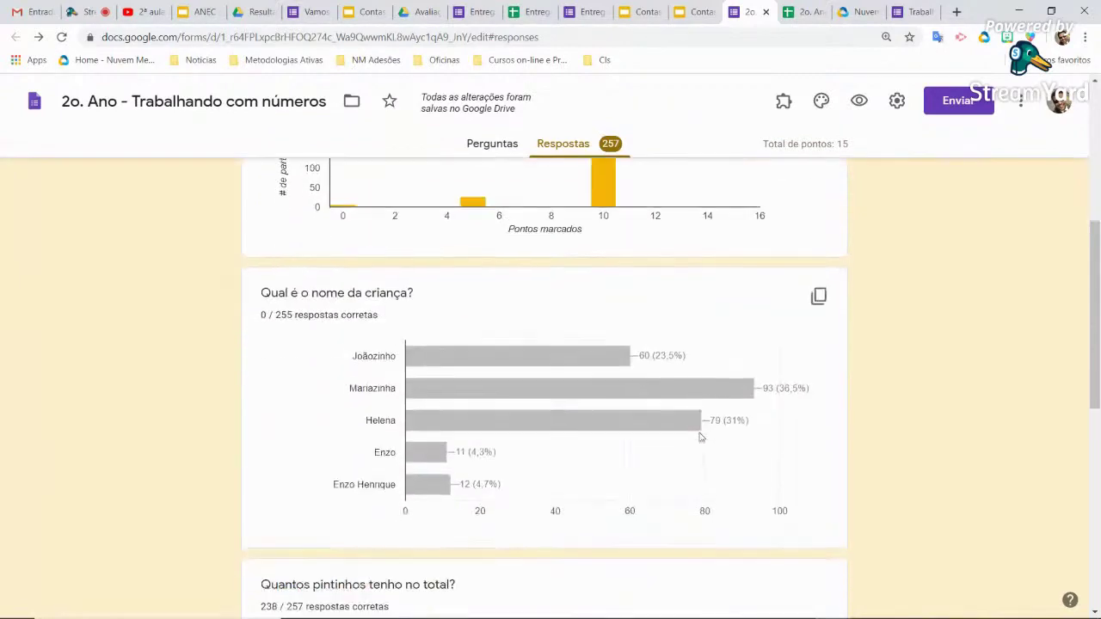
{"action": "scroll", "coordinate": [700, 437], "scroll_direction": "down", "scroll_amount": 3}
{"action": "scroll", "coordinate": [700, 437], "scroll_direction": "up", "scroll_amount": 12}
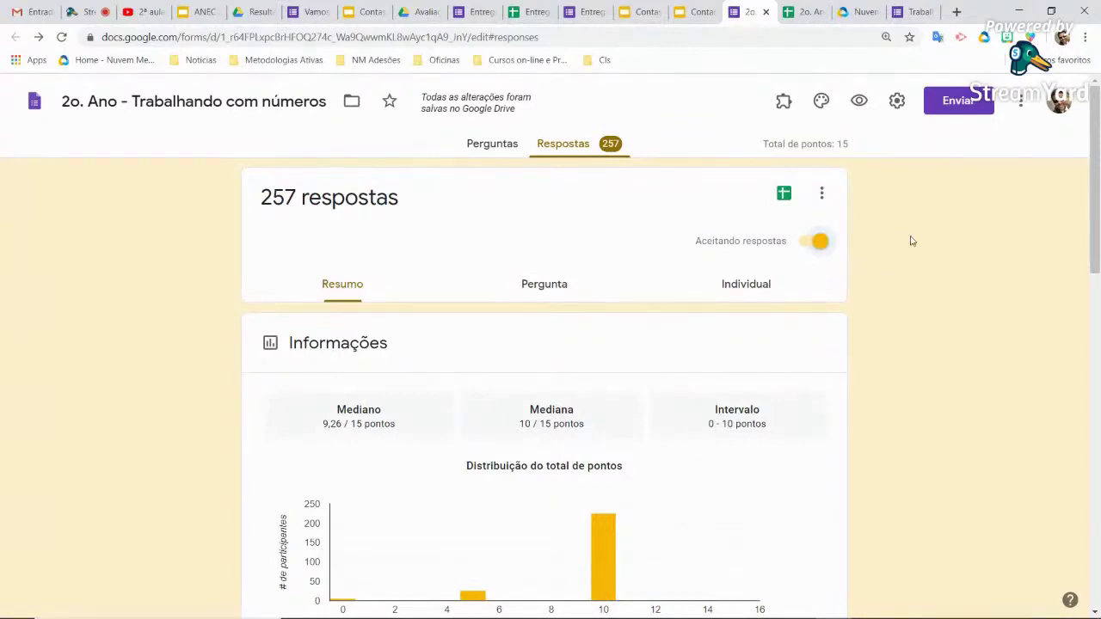
{"action": "left_click", "coordinate": [959, 103]}
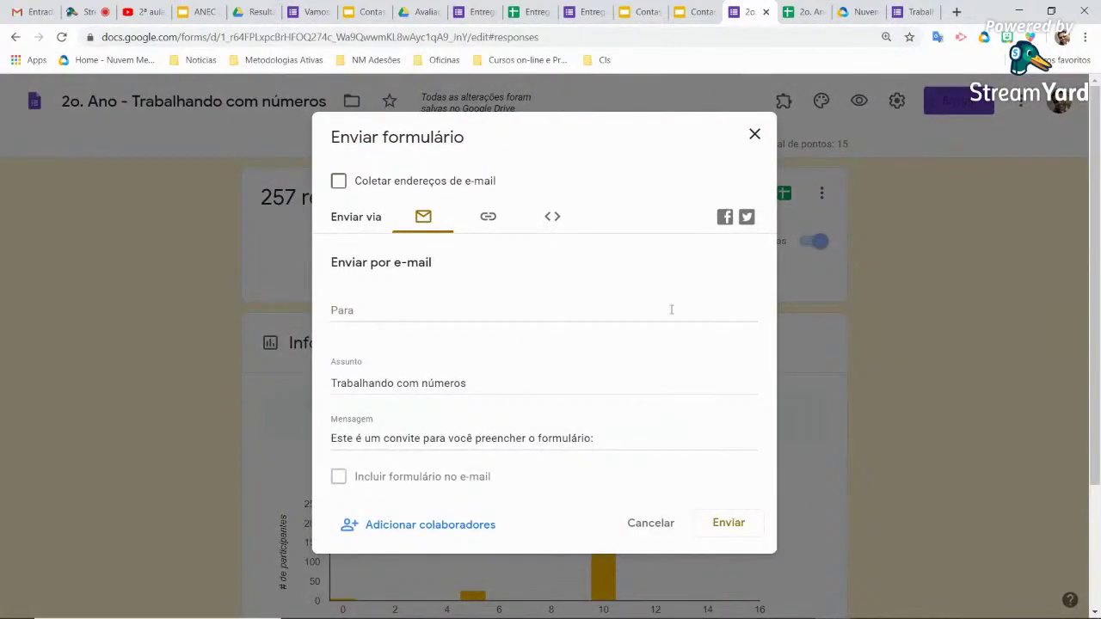
{"action": "left_click", "coordinate": [488, 218]}
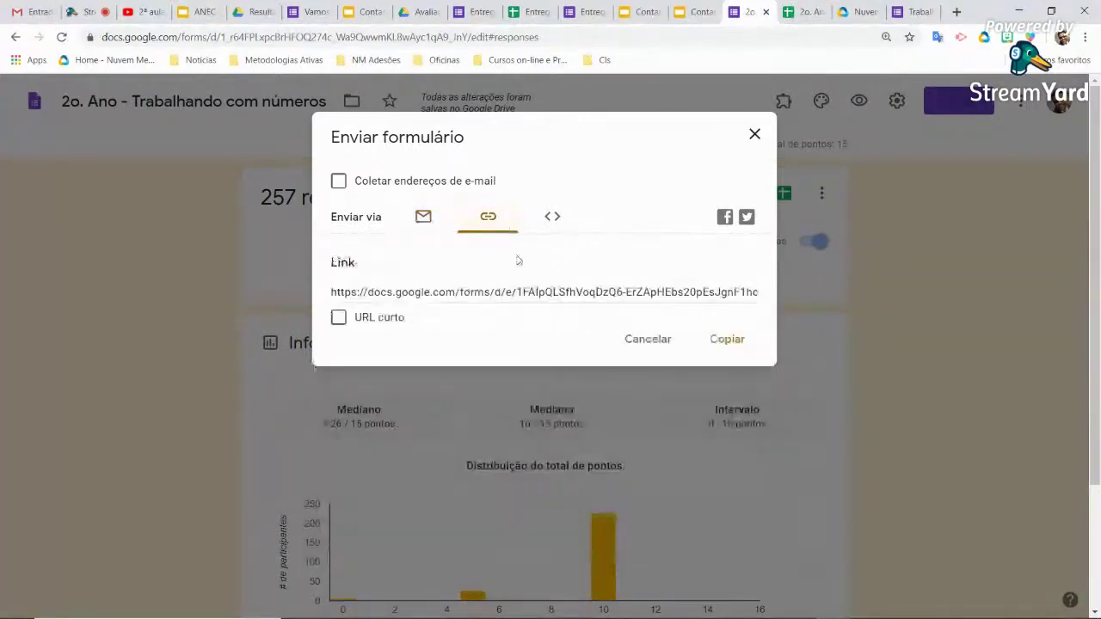
{"action": "left_click", "coordinate": [740, 339]}
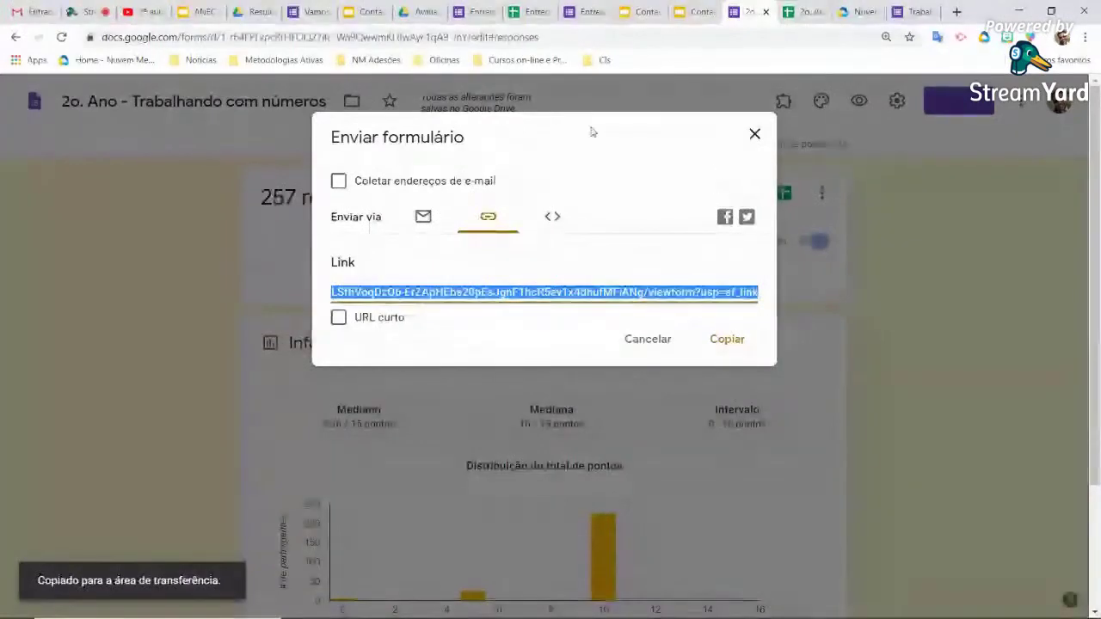
{"action": "left_click", "coordinate": [197, 12]}
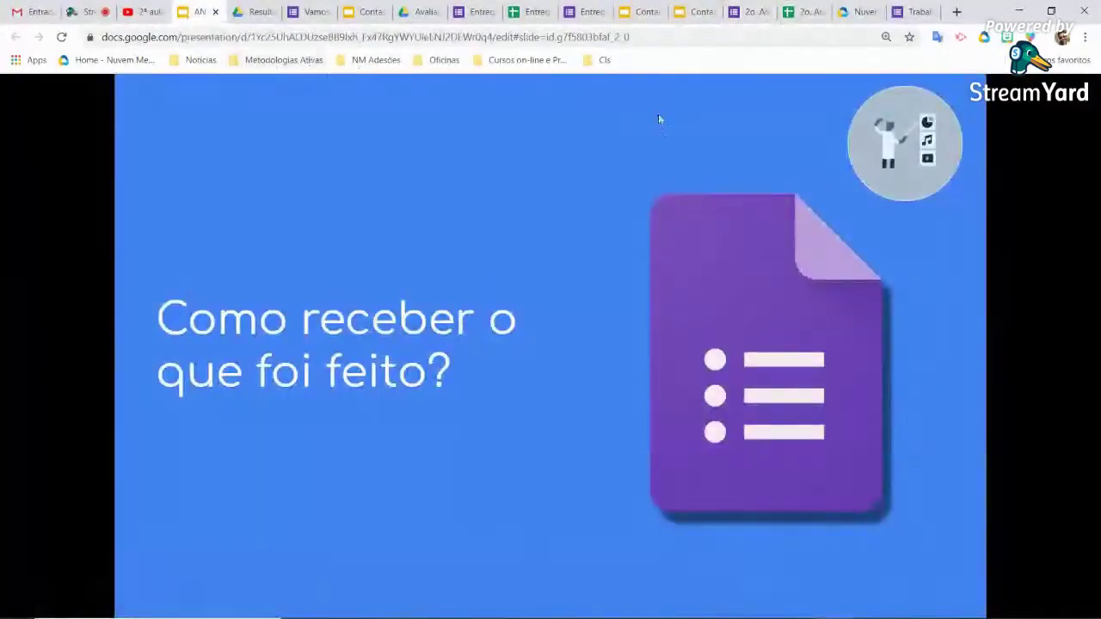
Browse Meu Drive into the Aula Interativa folder, opening and closing the Divertida Mente presentation
{"action": "left_click", "coordinate": [425, 11]}
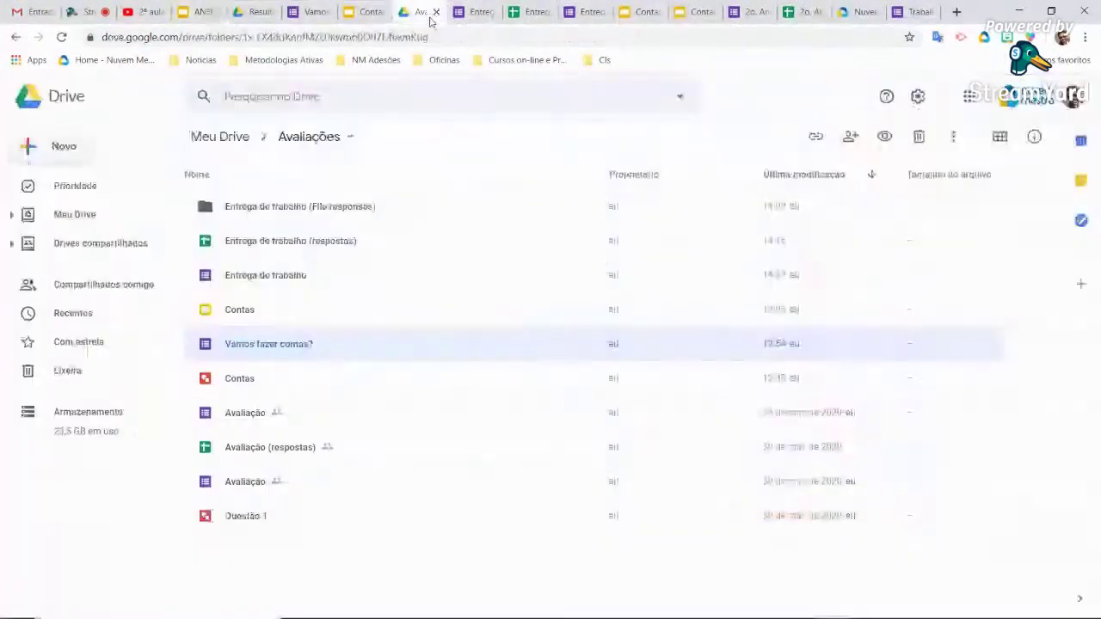
{"action": "left_click", "coordinate": [84, 218]}
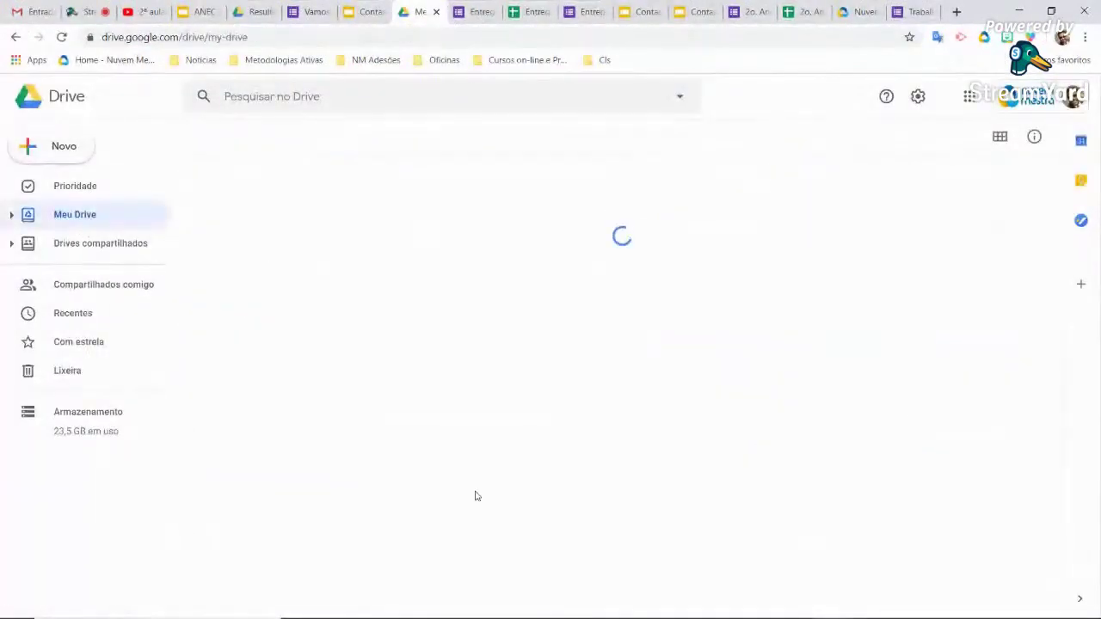
{"action": "scroll", "coordinate": [369, 500], "scroll_direction": "down", "scroll_amount": 3}
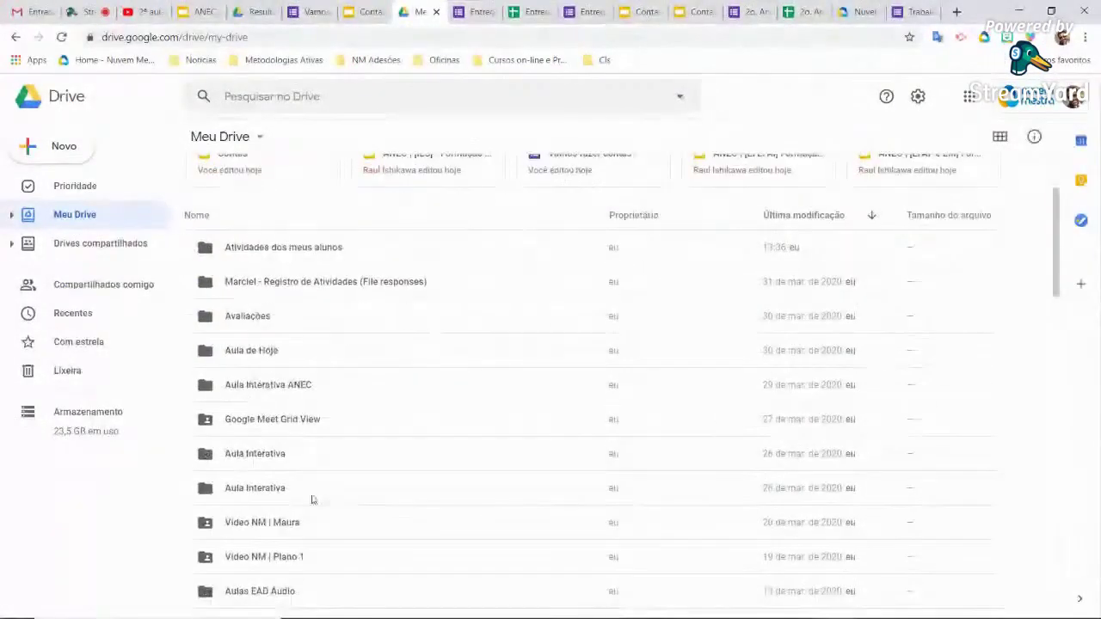
{"action": "left_click", "coordinate": [285, 492]}
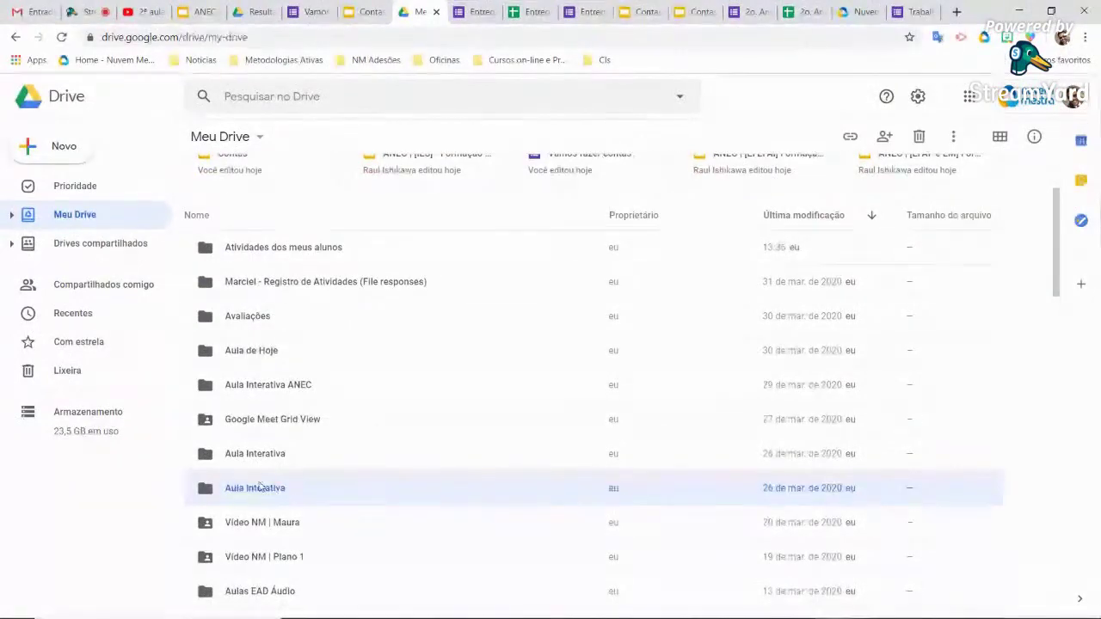
{"action": "double_click", "coordinate": [280, 490]}
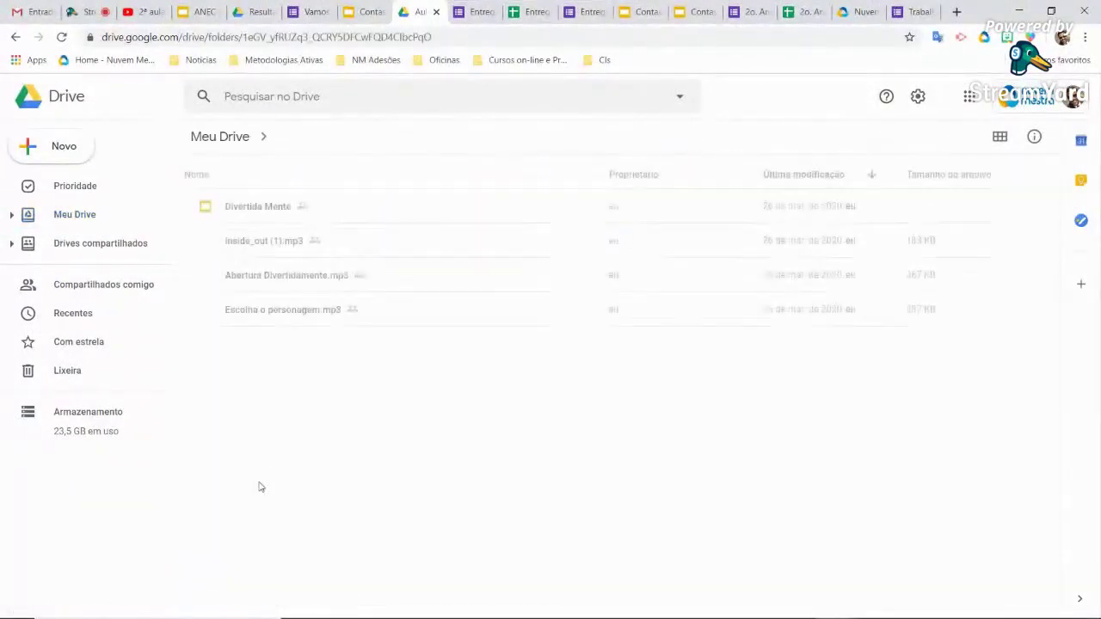
{"action": "double_click", "coordinate": [263, 208]}
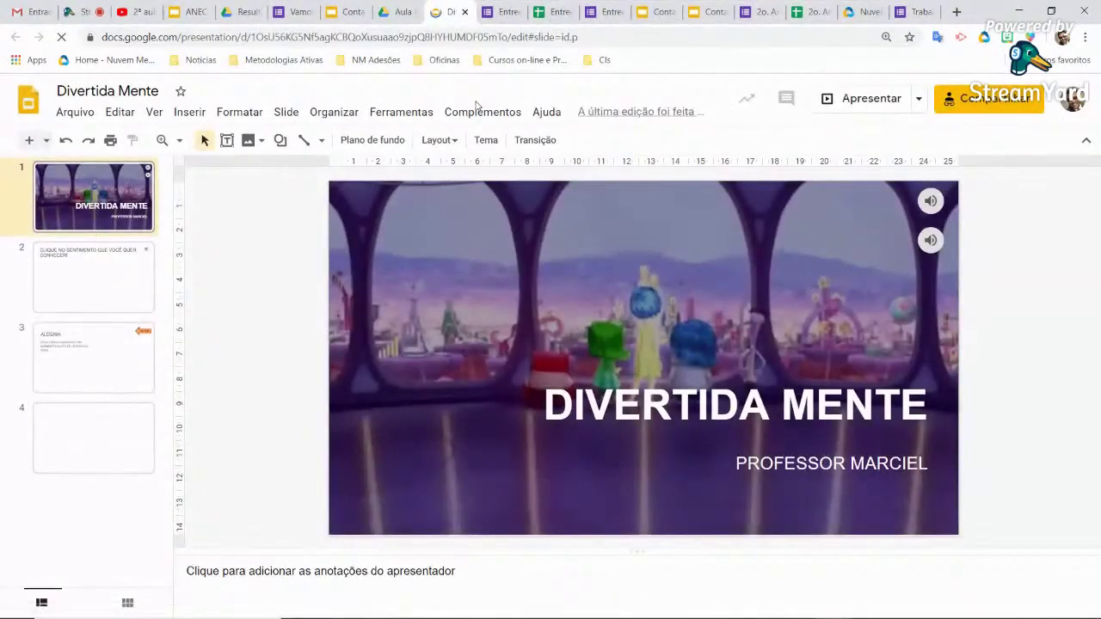
{"action": "left_click", "coordinate": [465, 12]}
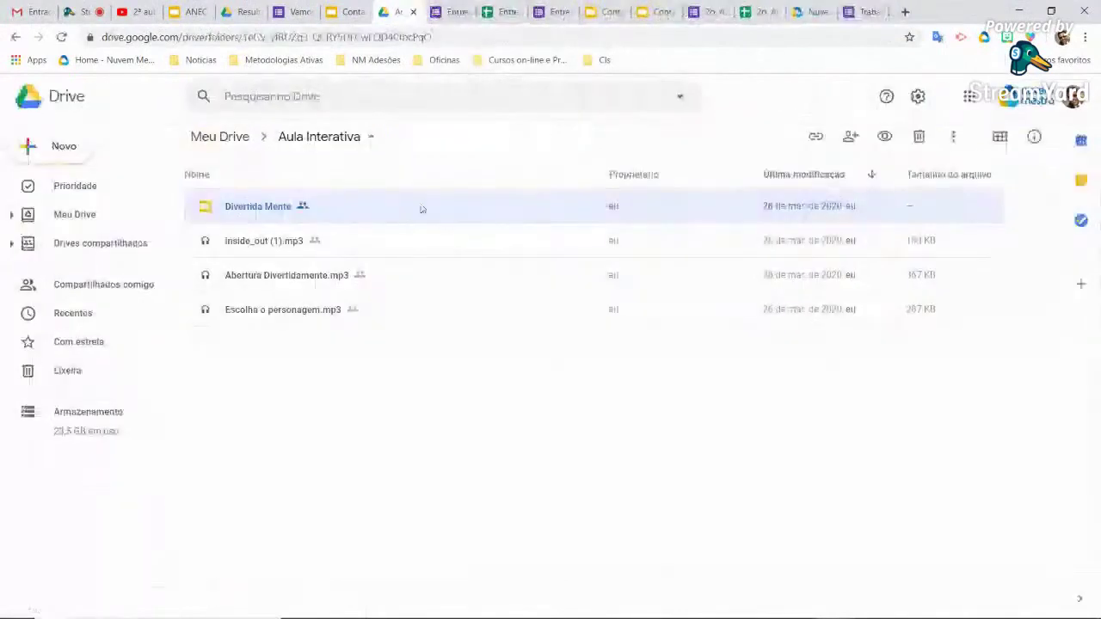
Open Divertida mente from Aula Interativa ANEC and select the angry-character image on slide 5 'Raiva'
{"action": "left_click", "coordinate": [15, 37]}
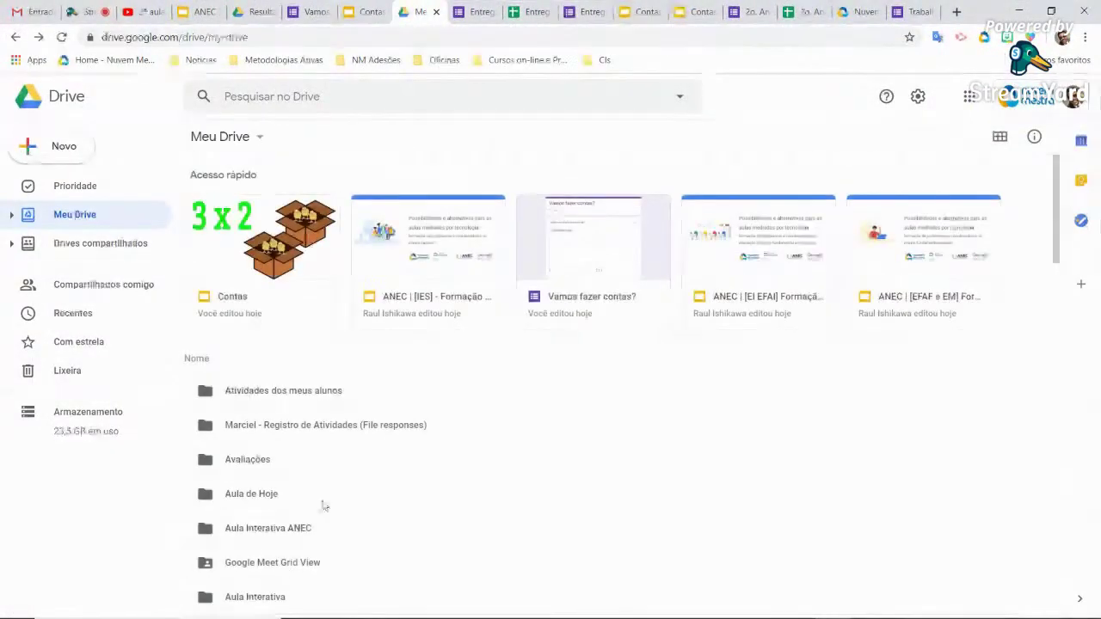
{"action": "scroll", "coordinate": [323, 501], "scroll_direction": "down", "scroll_amount": 3}
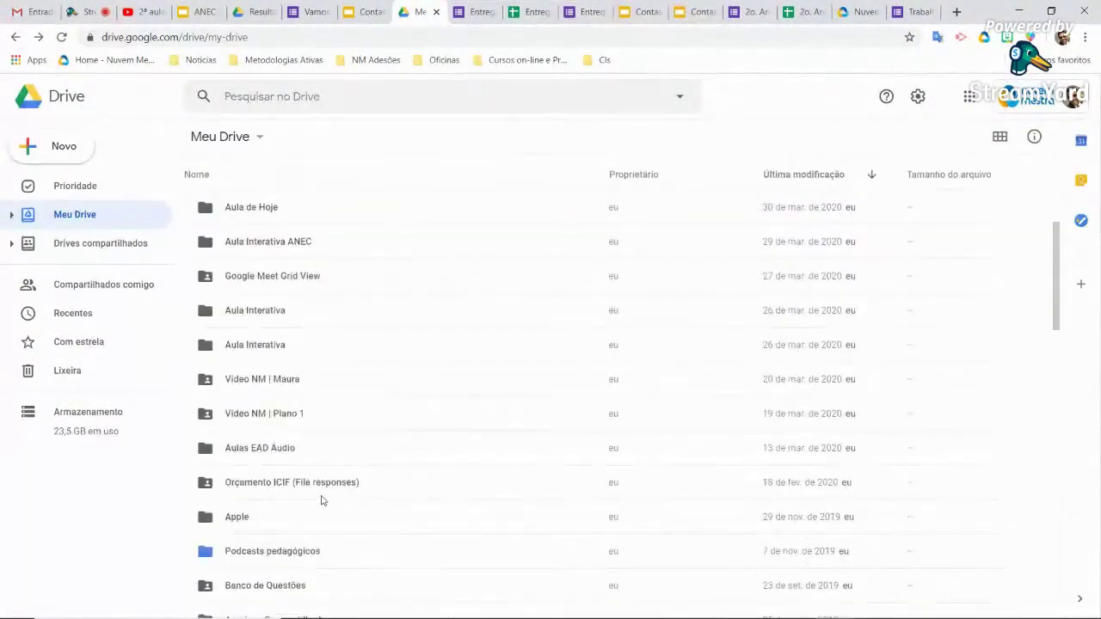
{"action": "left_click", "coordinate": [290, 319]}
{"action": "double_click", "coordinate": [310, 247]}
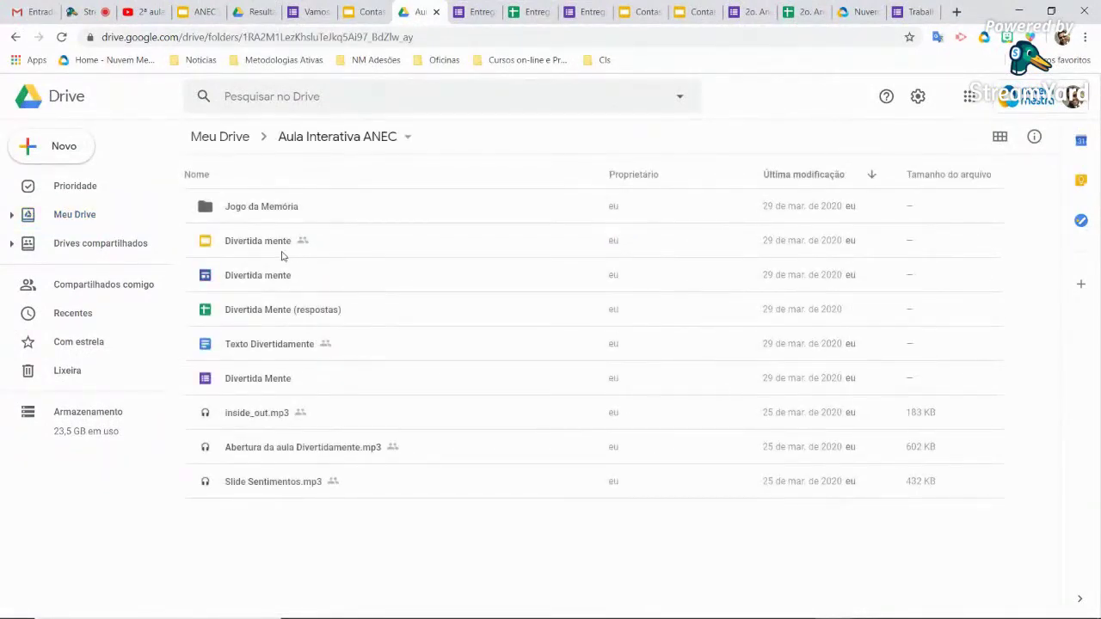
{"action": "double_click", "coordinate": [255, 243]}
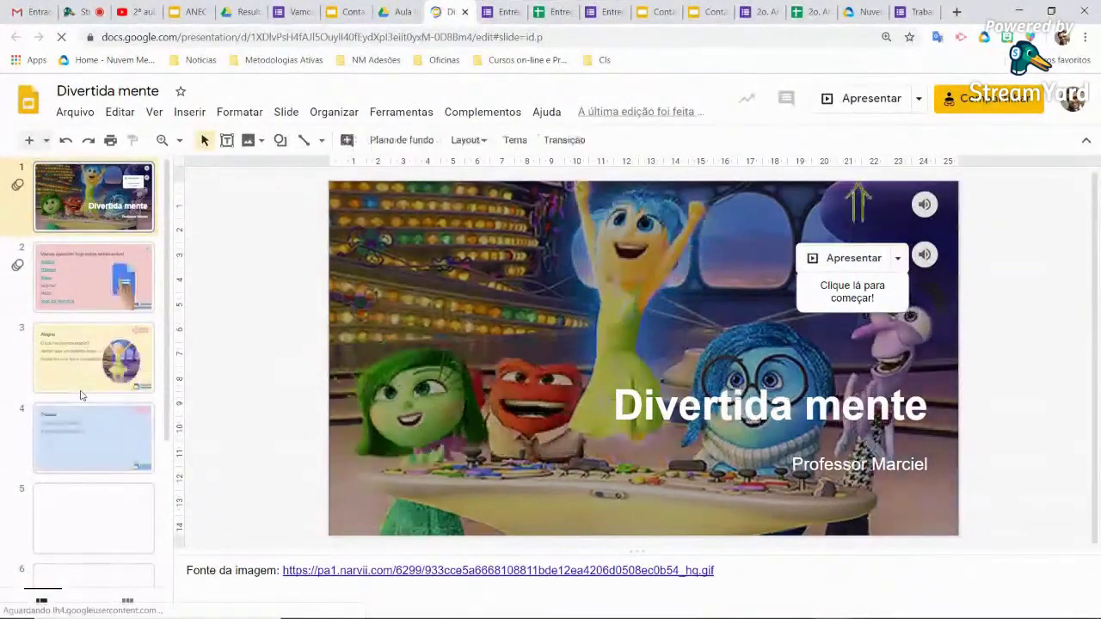
{"action": "scroll", "coordinate": [110, 497], "scroll_direction": "down", "scroll_amount": 1}
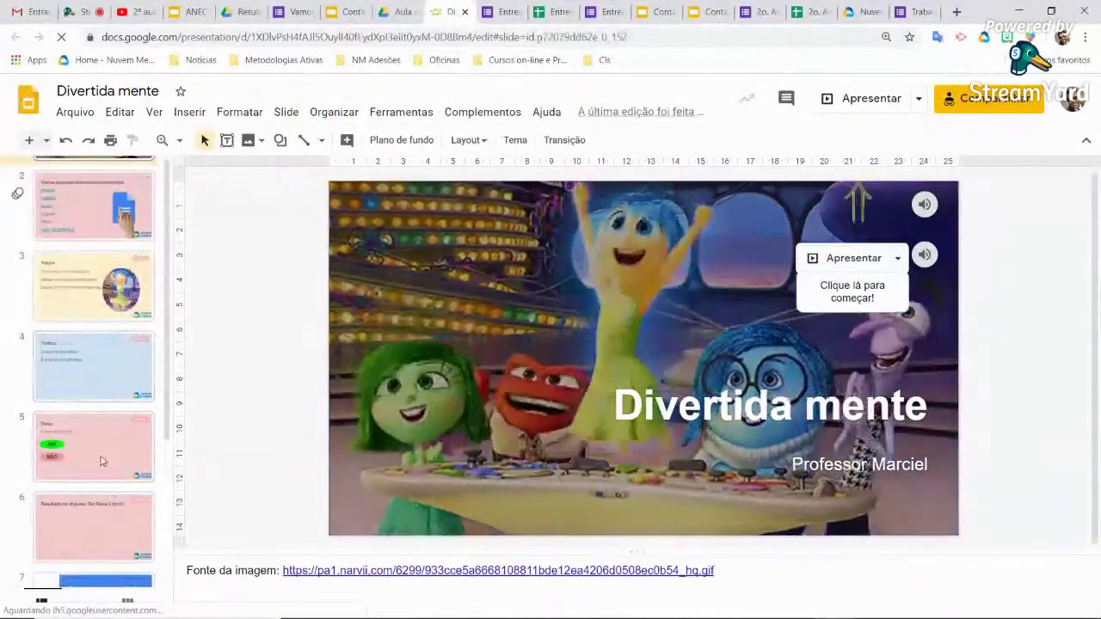
{"action": "left_click", "coordinate": [93, 365]}
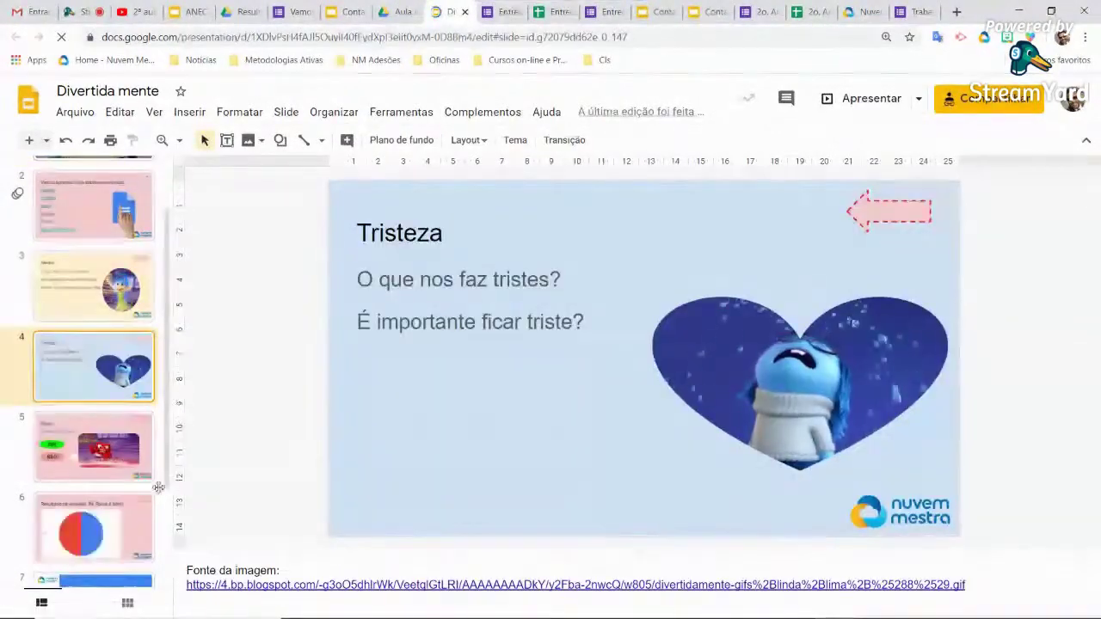
{"action": "key", "text": "Down"}
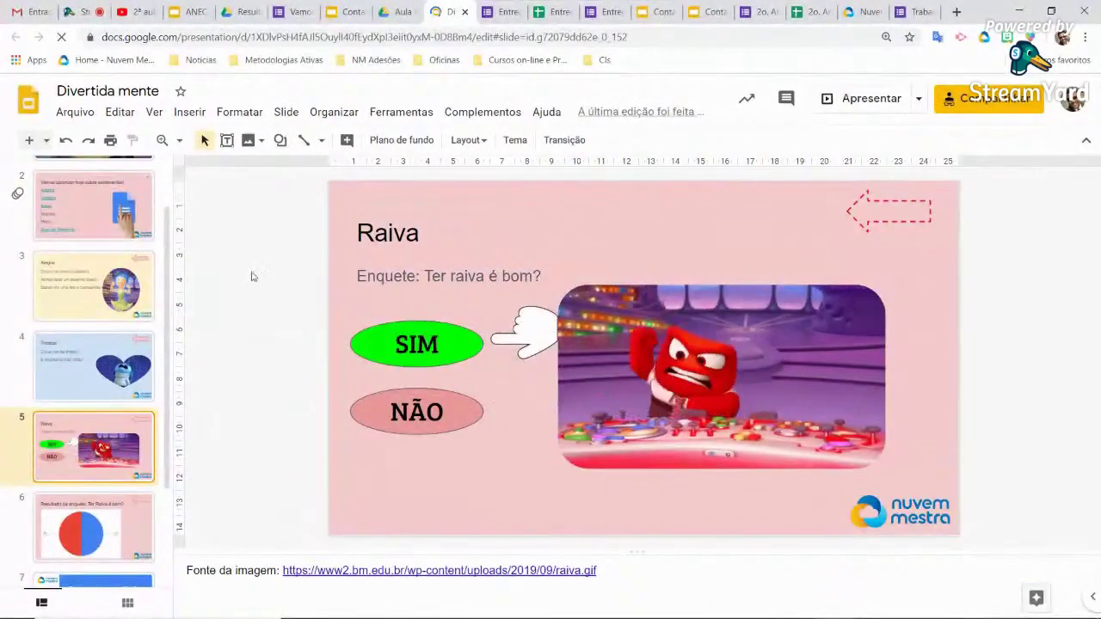
{"action": "left_click", "coordinate": [691, 293]}
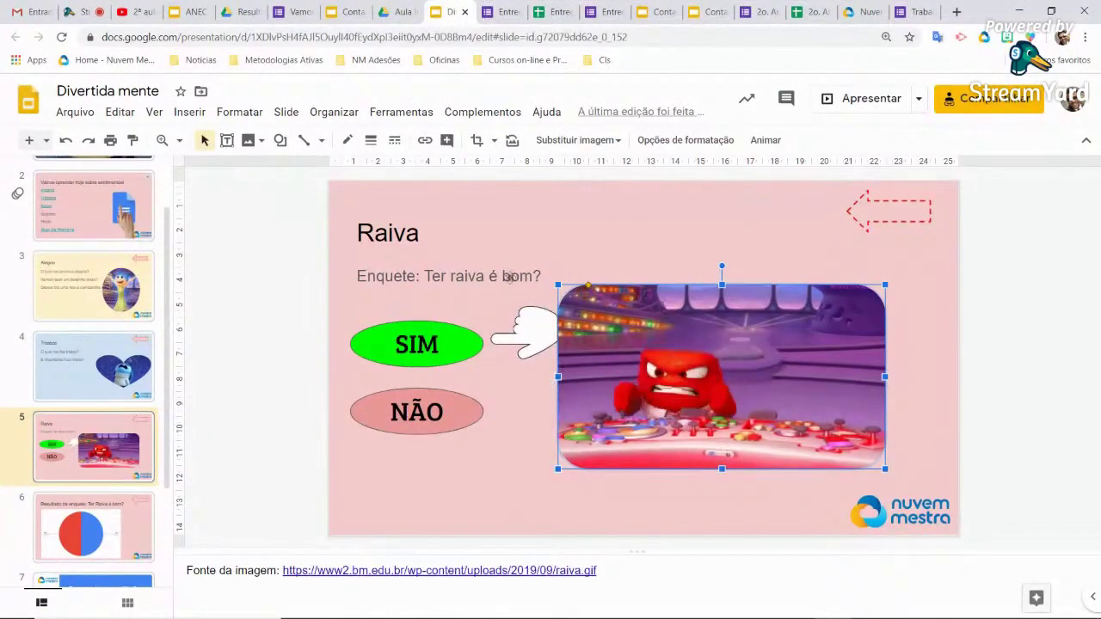
Link the Raiva slide's angry-character image to the pasted form URL and start presenting
{"action": "left_click", "coordinate": [189, 112]}
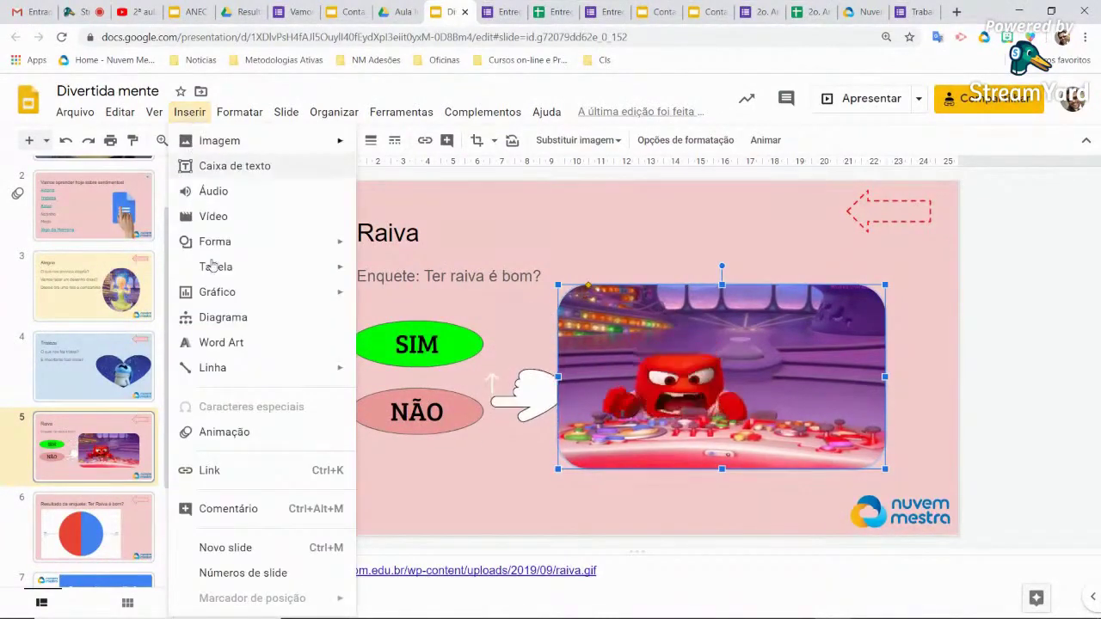
{"action": "left_click", "coordinate": [239, 469]}
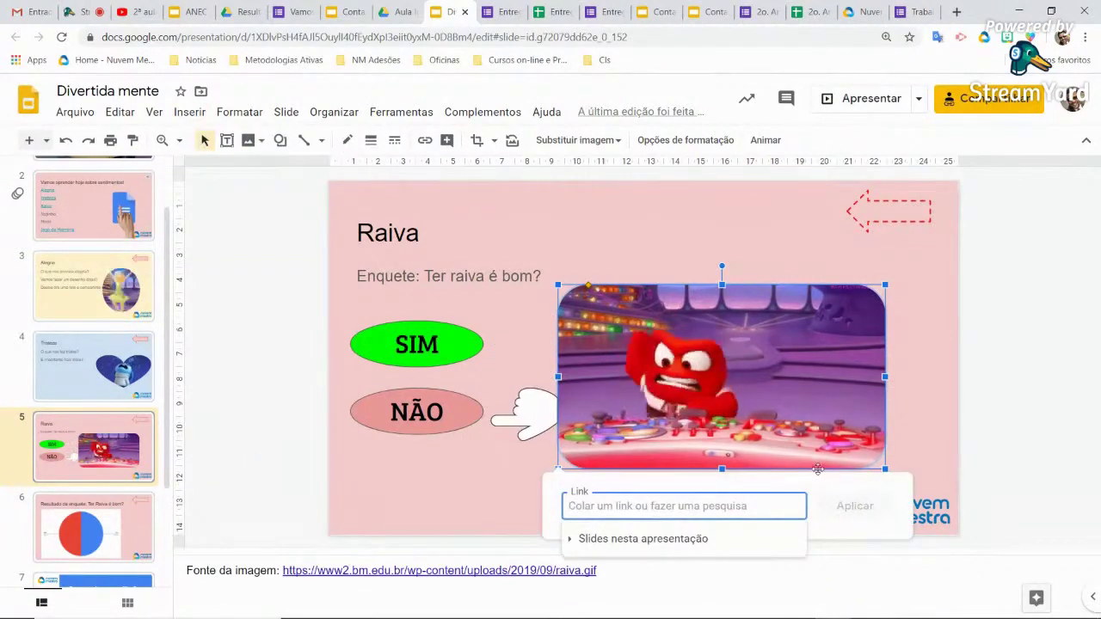
{"action": "key", "text": "ctrl+v"}
{"action": "left_click", "coordinate": [854, 506]}
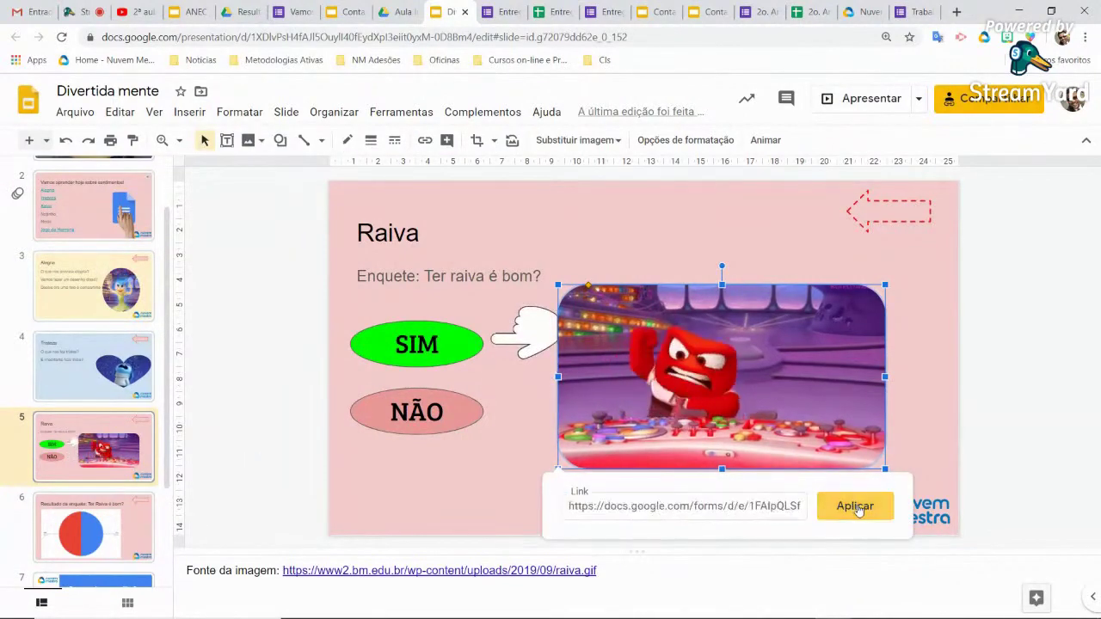
{"action": "left_click", "coordinate": [1020, 390]}
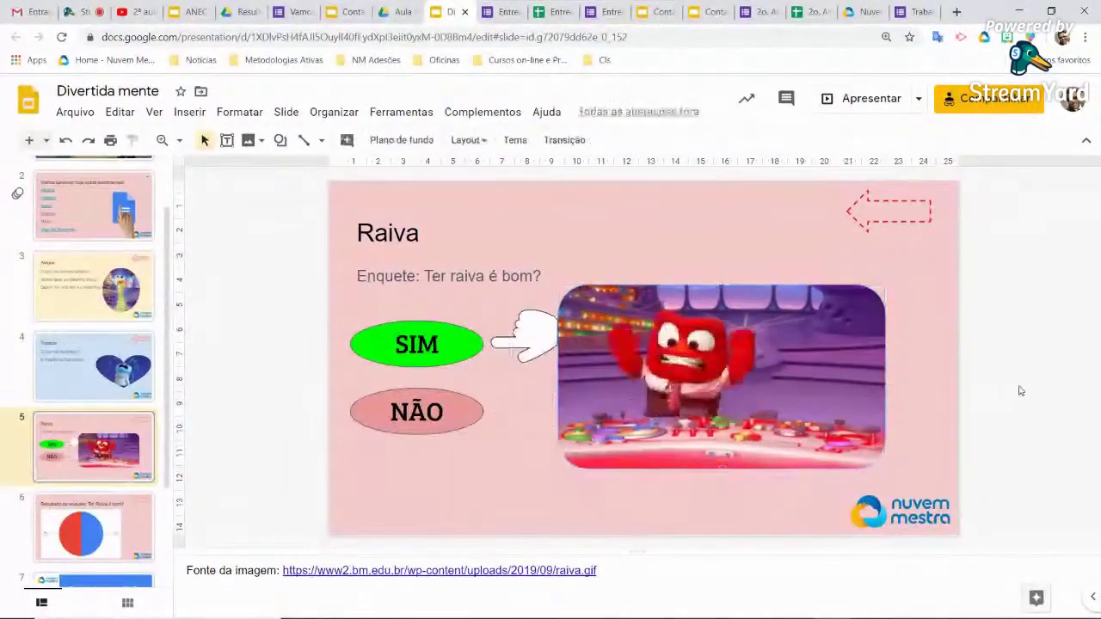
{"action": "left_click", "coordinate": [869, 105]}
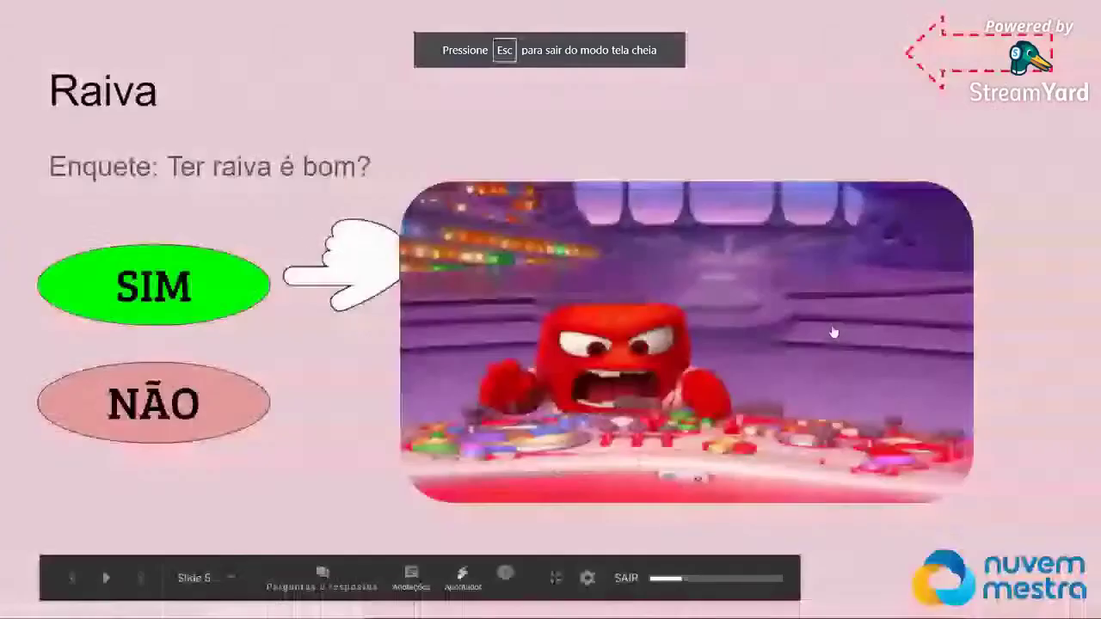
Test the image link by opening the linked form, then return to the slideshow
{"action": "left_click", "coordinate": [736, 324]}
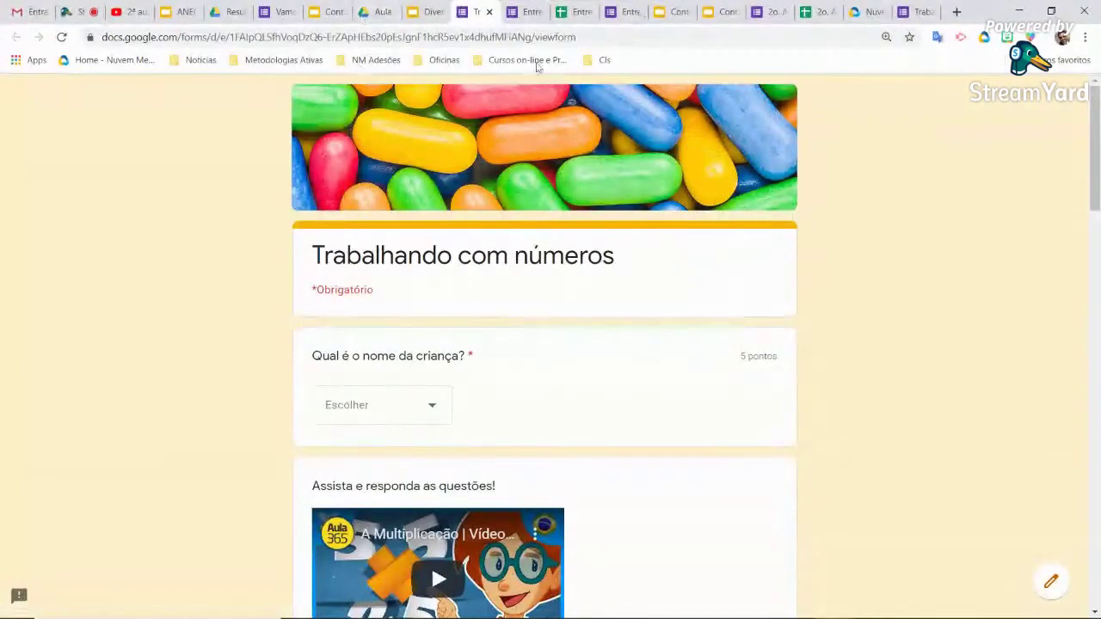
{"action": "left_click", "coordinate": [490, 13]}
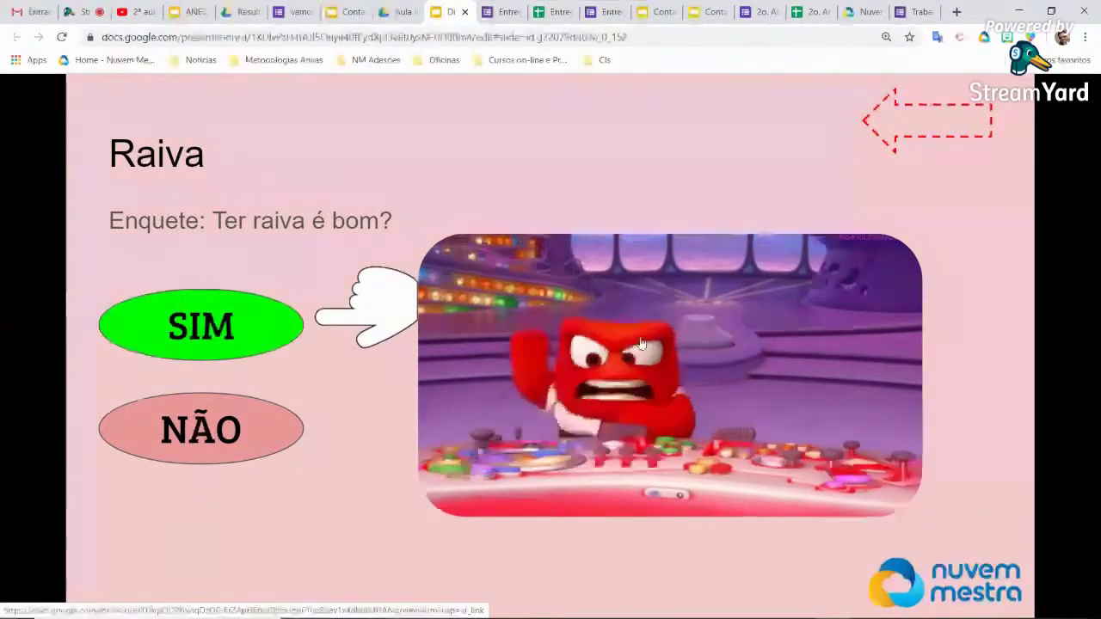
Go fullscreen, step to Alegria, return to the feelings index, exit, and show the Entrega de trabalho confirmation
{"action": "key", "text": "ctrl+shift+f"}
{"action": "key", "text": "Right"}
{"action": "key", "text": "Right"}
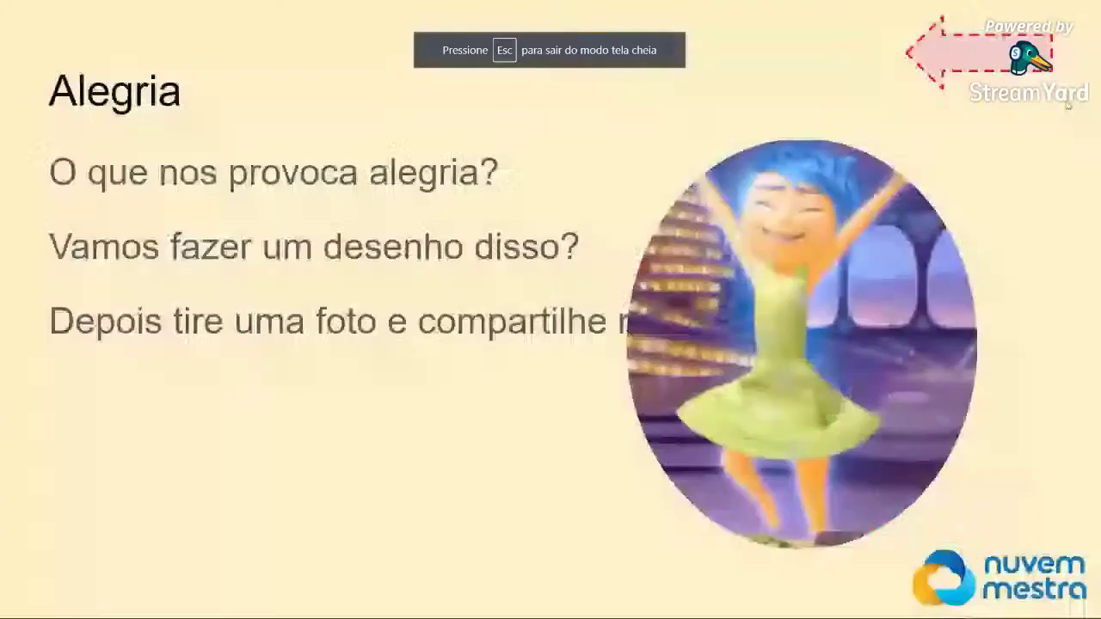
{"action": "left_click", "coordinate": [994, 65]}
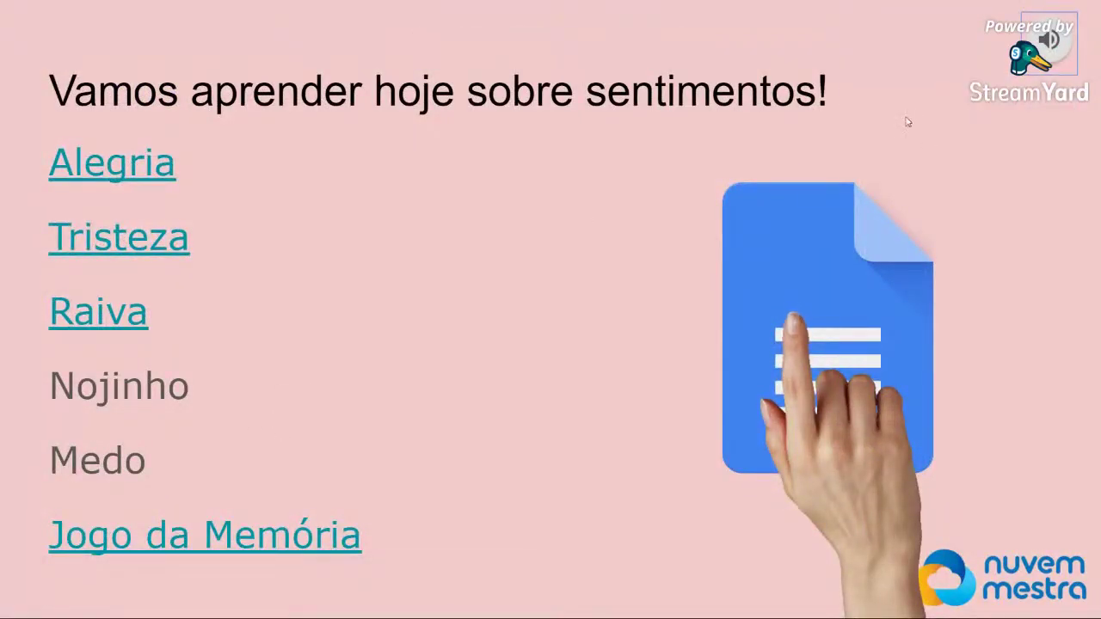
{"action": "mouse_move", "coordinate": [861, 102]}
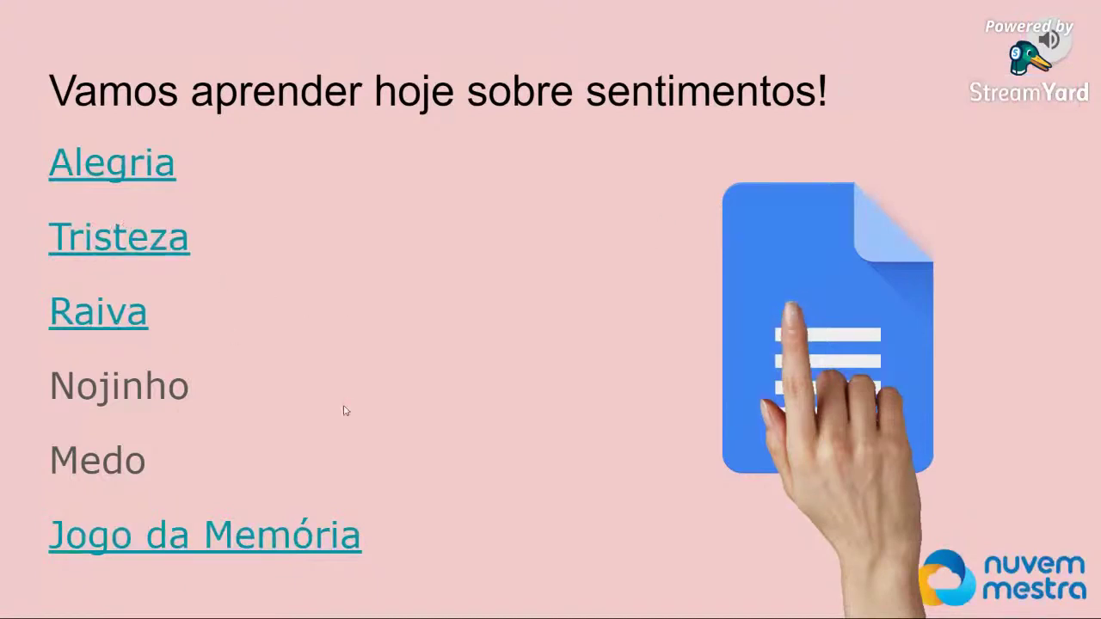
{"action": "key", "text": "Escape"}
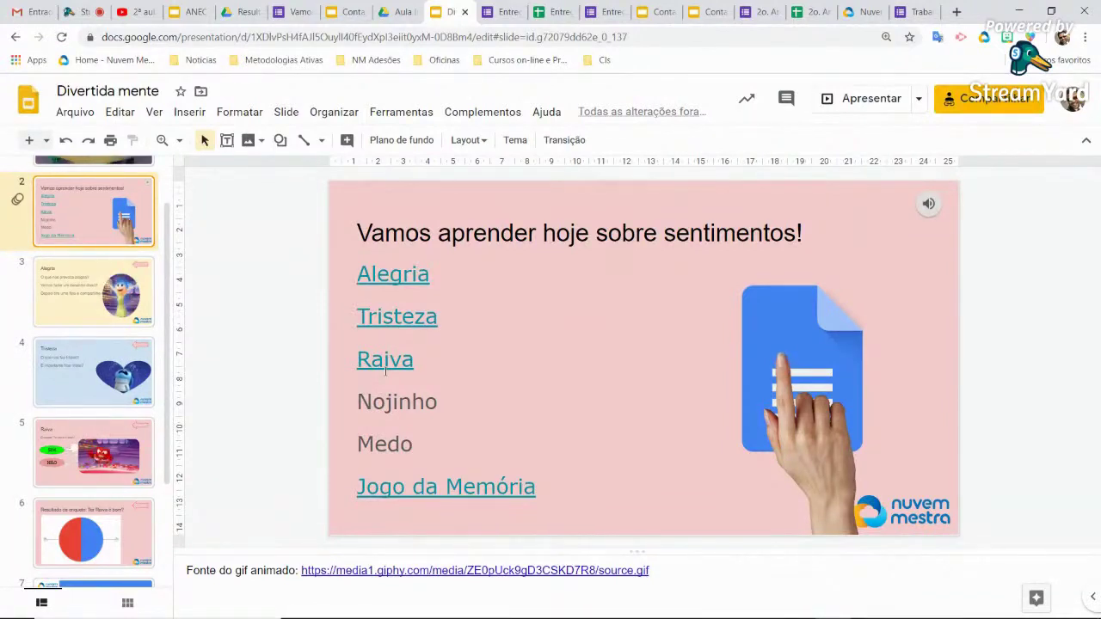
{"action": "left_click", "coordinate": [612, 17]}
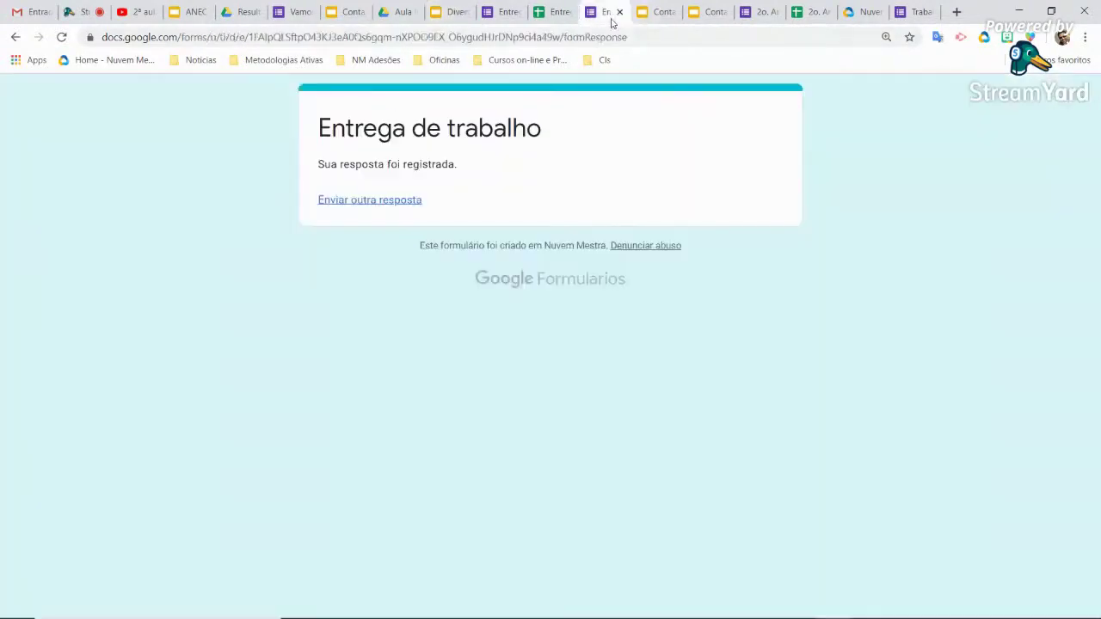
Close the form confirmation, check the YouTube stream, advance ANEC slides to Fechamento, and open a new tab
{"action": "left_click", "coordinate": [619, 12]}
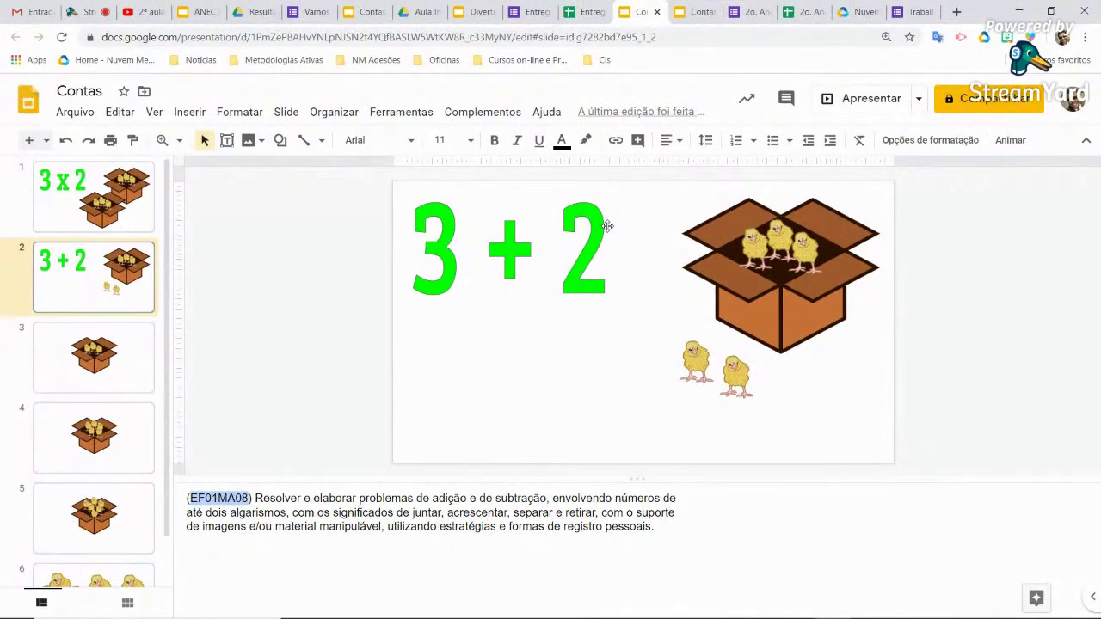
{"action": "left_click", "coordinate": [144, 13]}
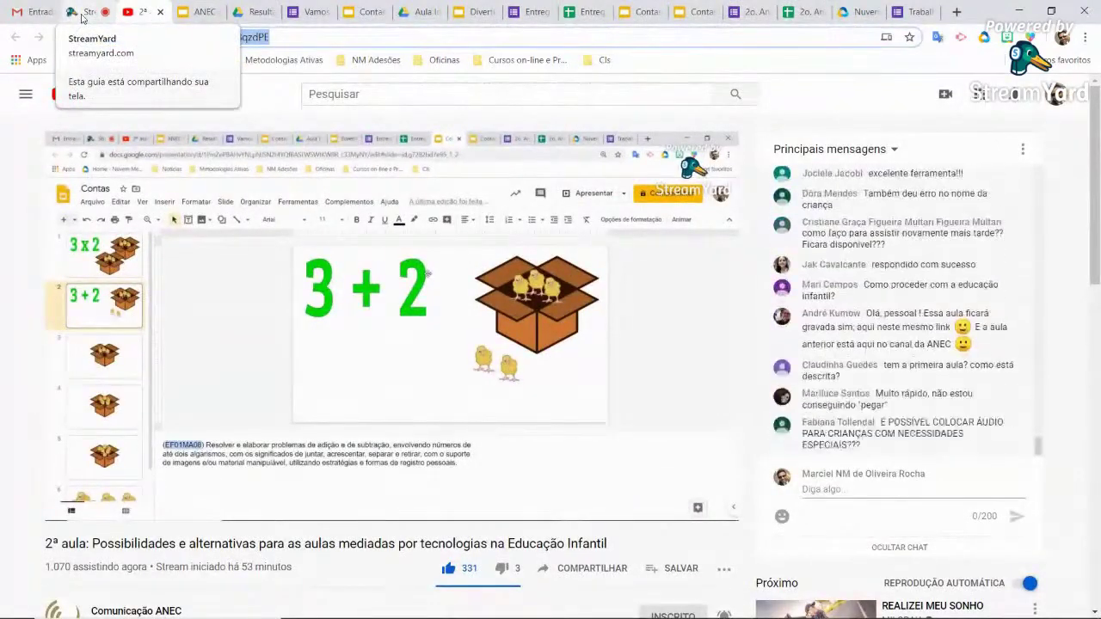
{"action": "left_click", "coordinate": [197, 12]}
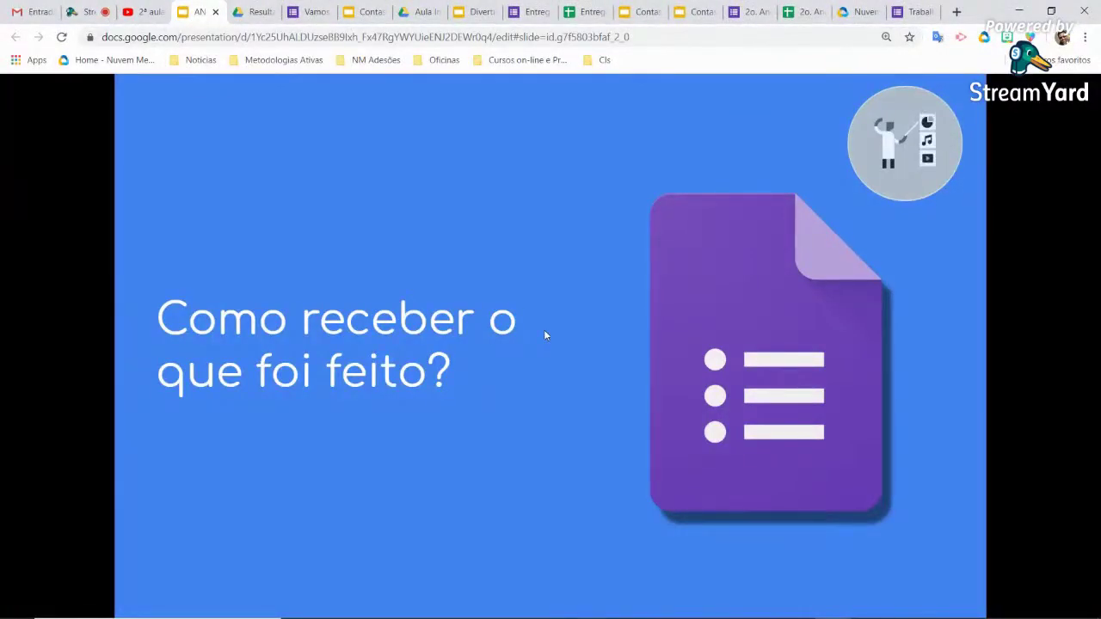
{"action": "key", "text": "Right"}
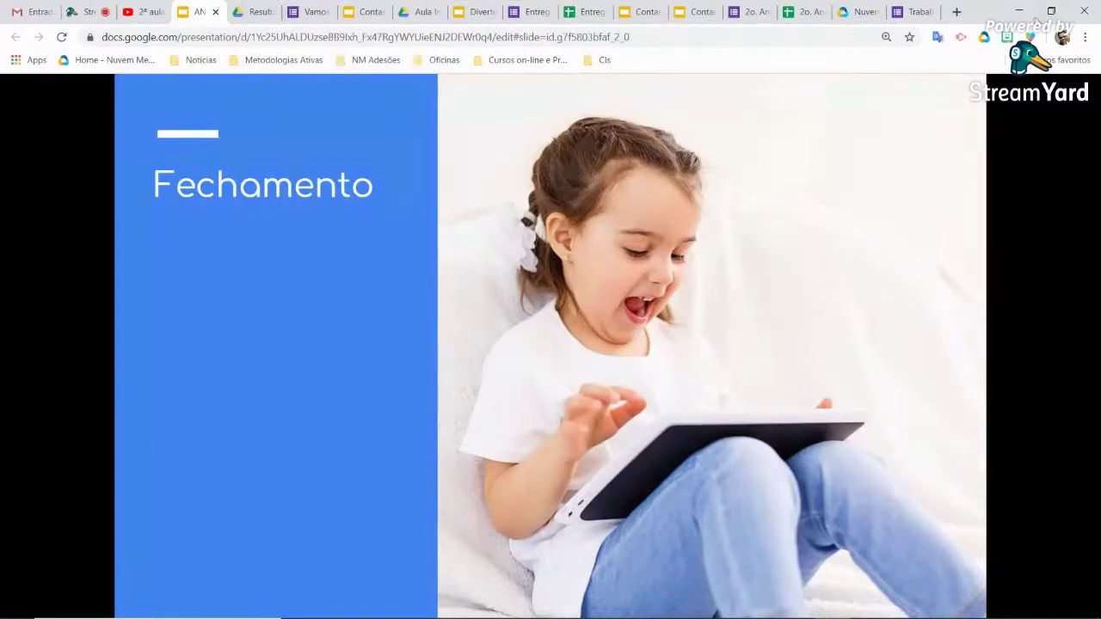
{"action": "left_click", "coordinate": [956, 11]}
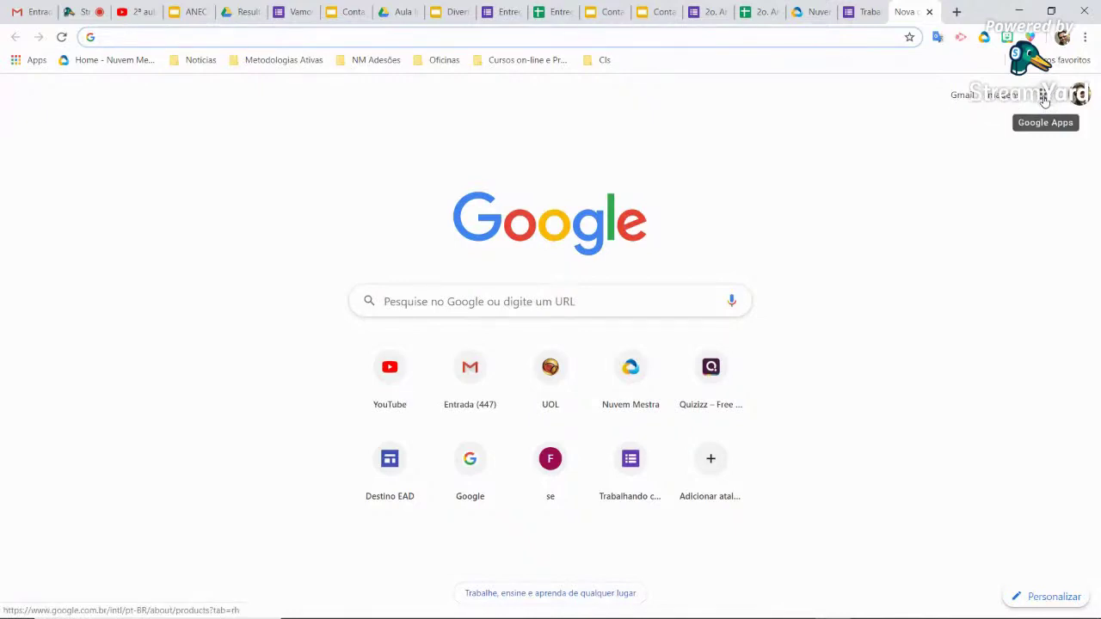
Open Google Forms and then Google Drive in new tabs from the Google apps grid
{"action": "left_click", "coordinate": [1043, 96]}
{"action": "scroll", "coordinate": [1030, 207], "scroll_direction": "down", "scroll_amount": 3}
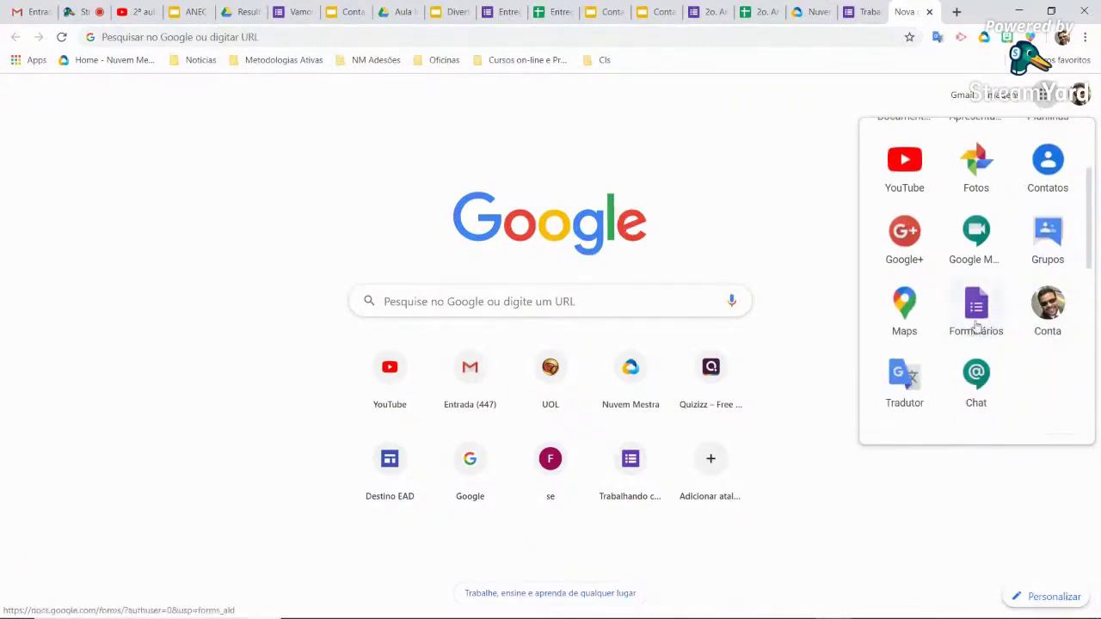
{"action": "left_click", "coordinate": [977, 308]}
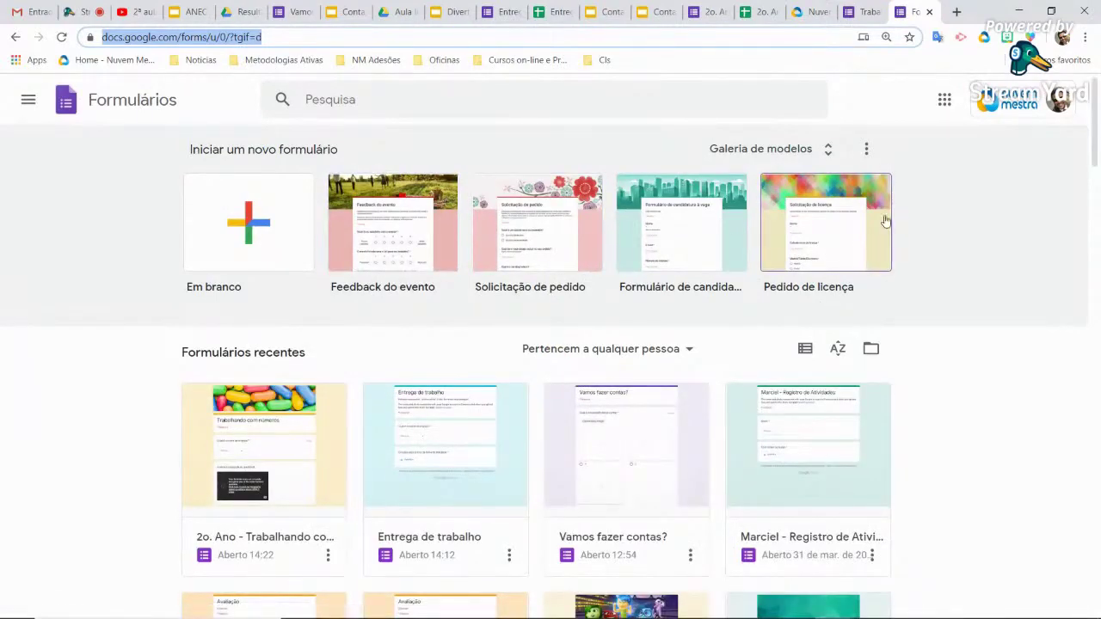
{"action": "left_click", "coordinate": [945, 102]}
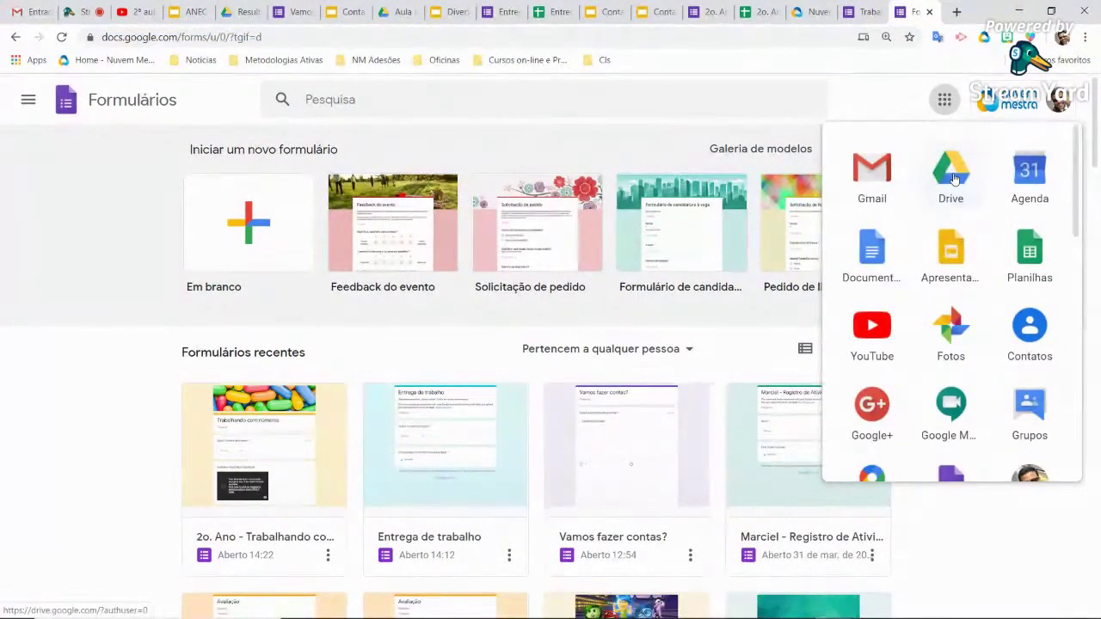
{"action": "left_click", "coordinate": [951, 172]}
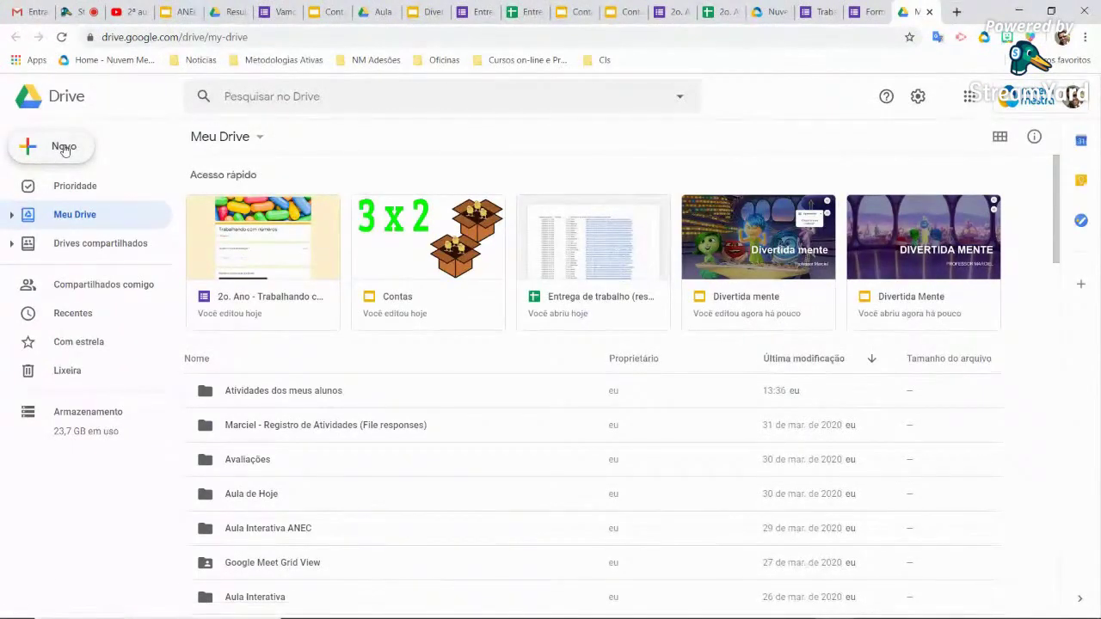
Create a blank 'Formulário sem título' Google Form from Drive's Novo menu, then open a fresh browser tab
{"action": "left_click", "coordinate": [64, 148]}
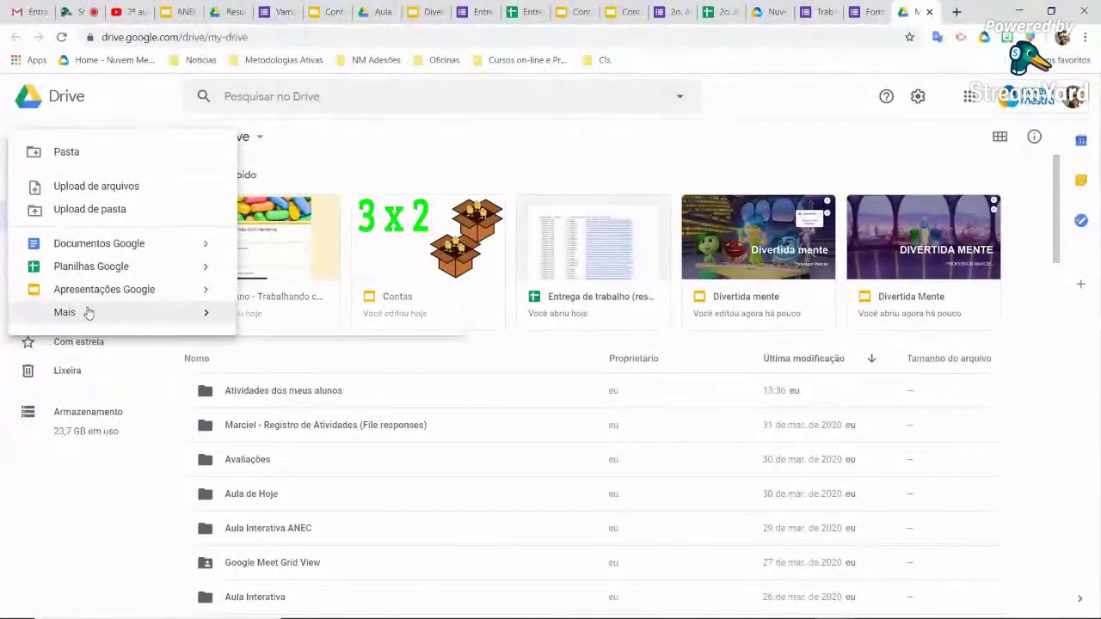
{"action": "mouse_move", "coordinate": [89, 313]}
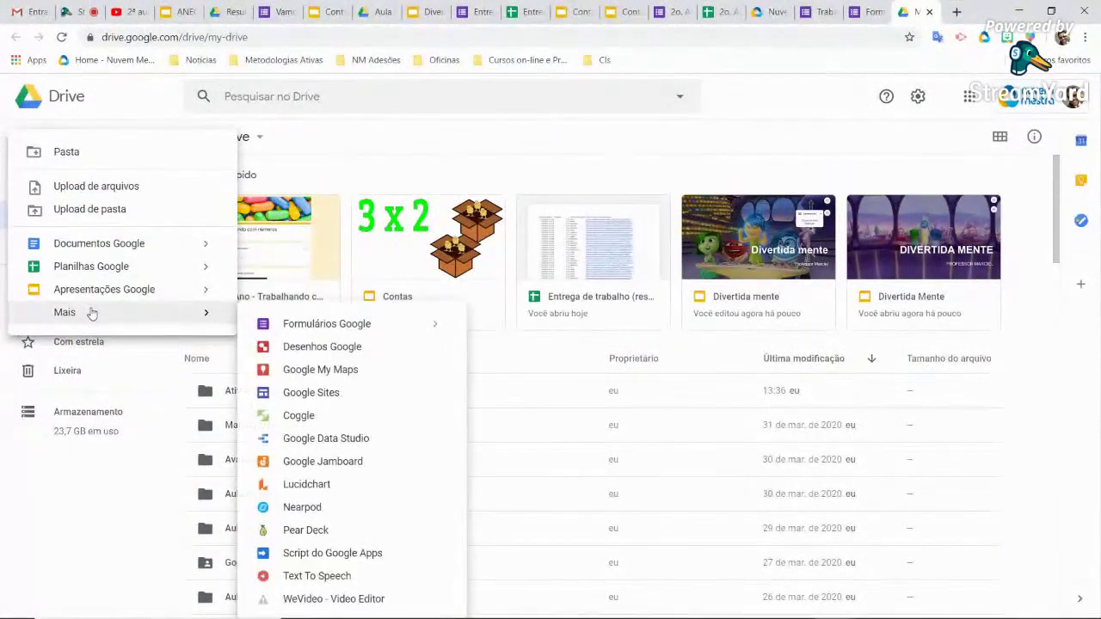
{"action": "left_click", "coordinate": [336, 331]}
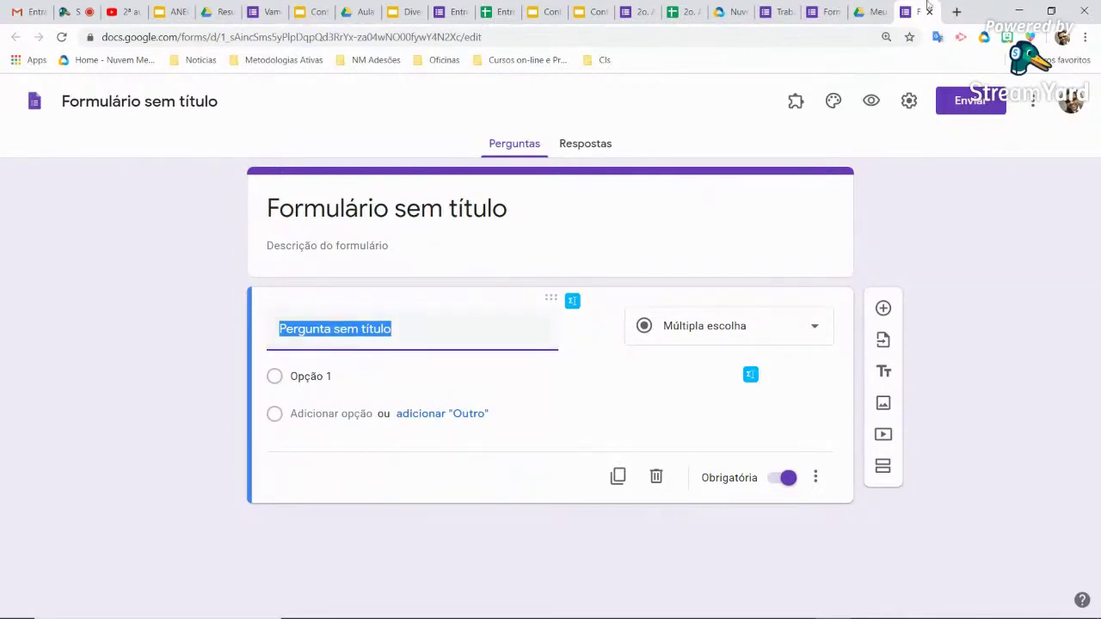
{"action": "left_click", "coordinate": [955, 14]}
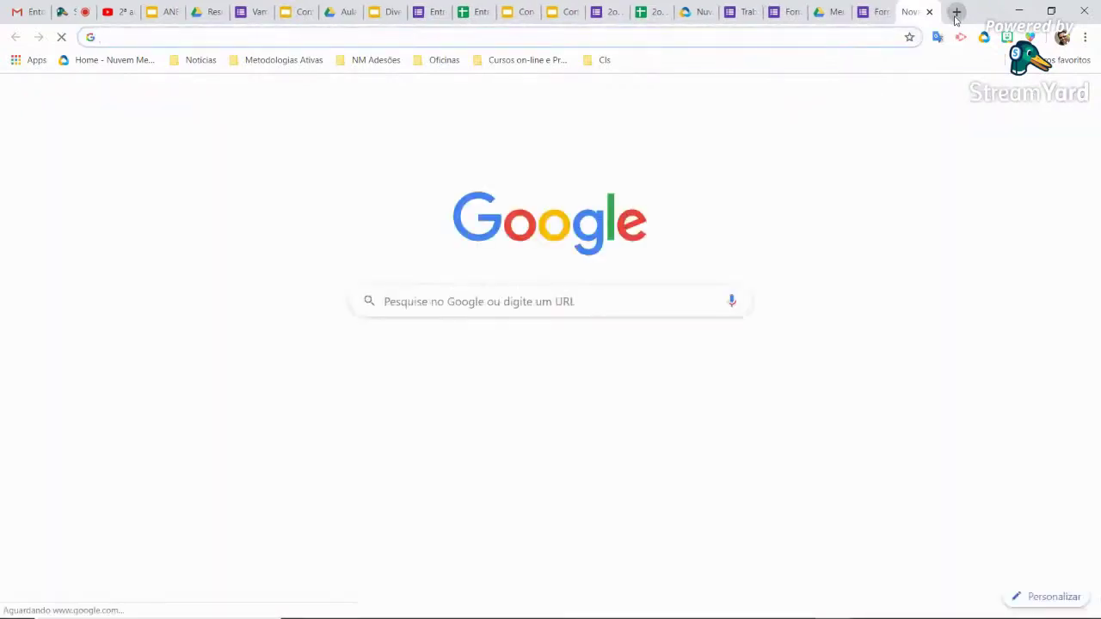
Go to the Google Forms home at forms.google.com
{"action": "type", "text": "for"}
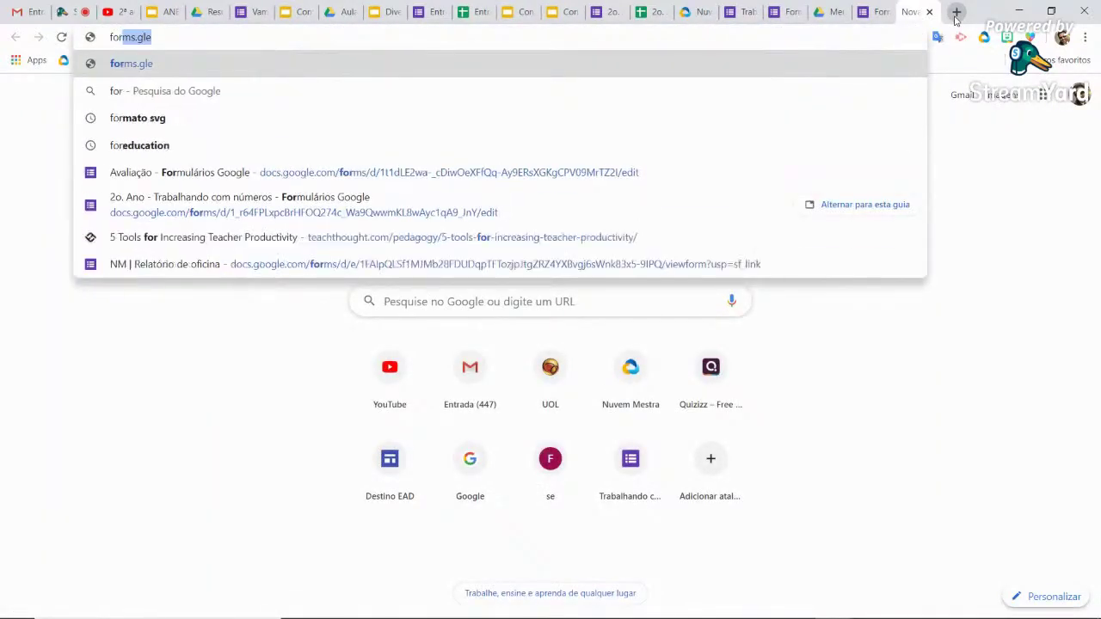
{"action": "type", "text": "ms.google.com"}
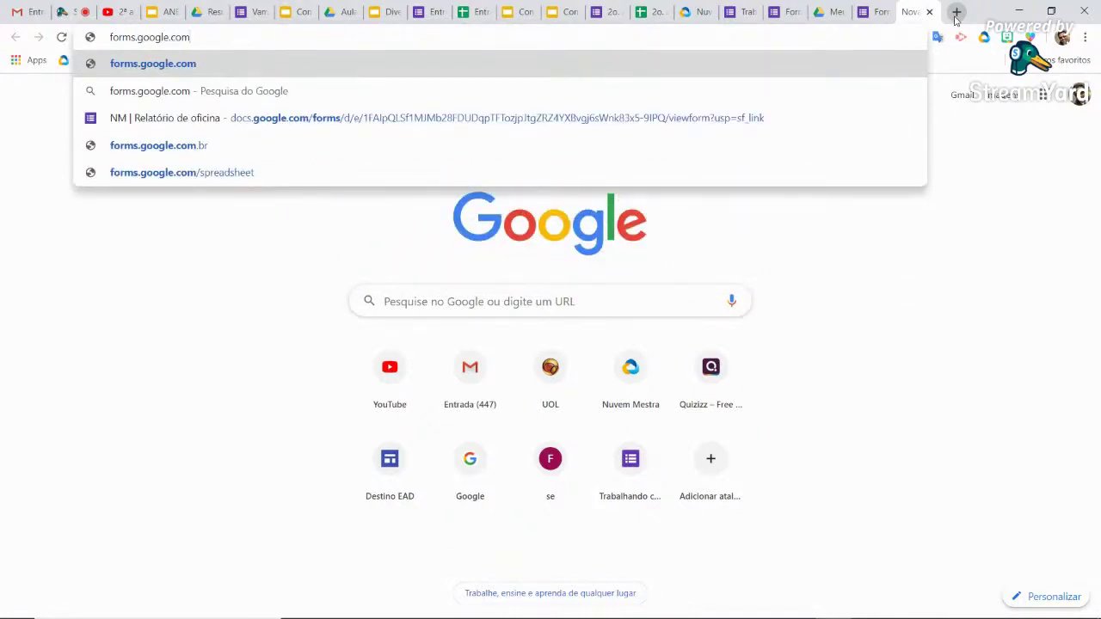
{"action": "key", "text": "ctrl+a"}
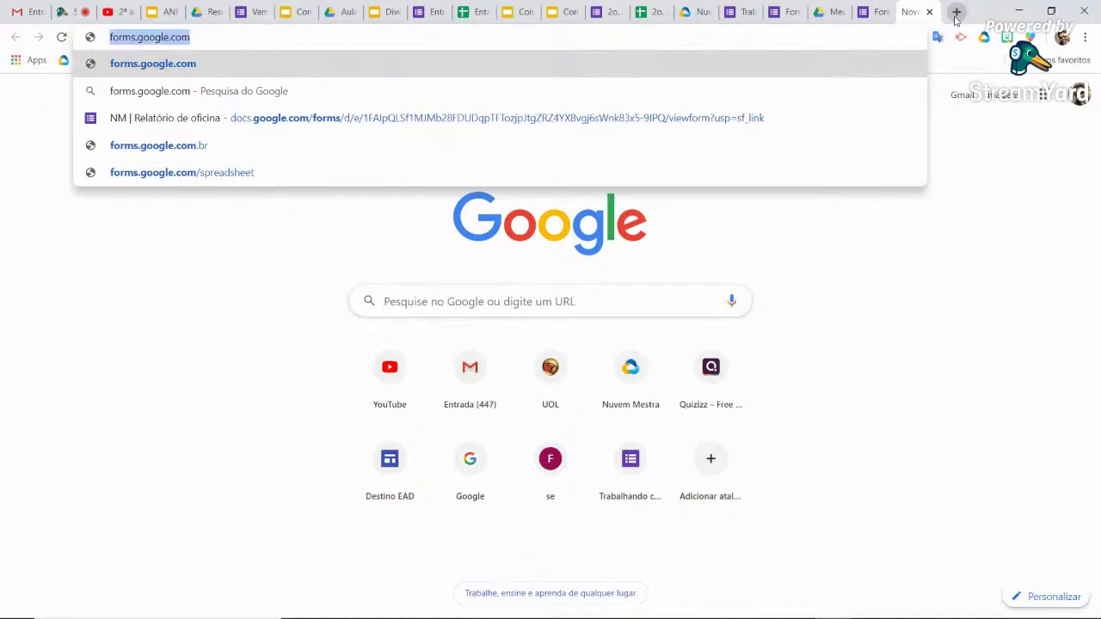
{"action": "key", "text": "Return"}
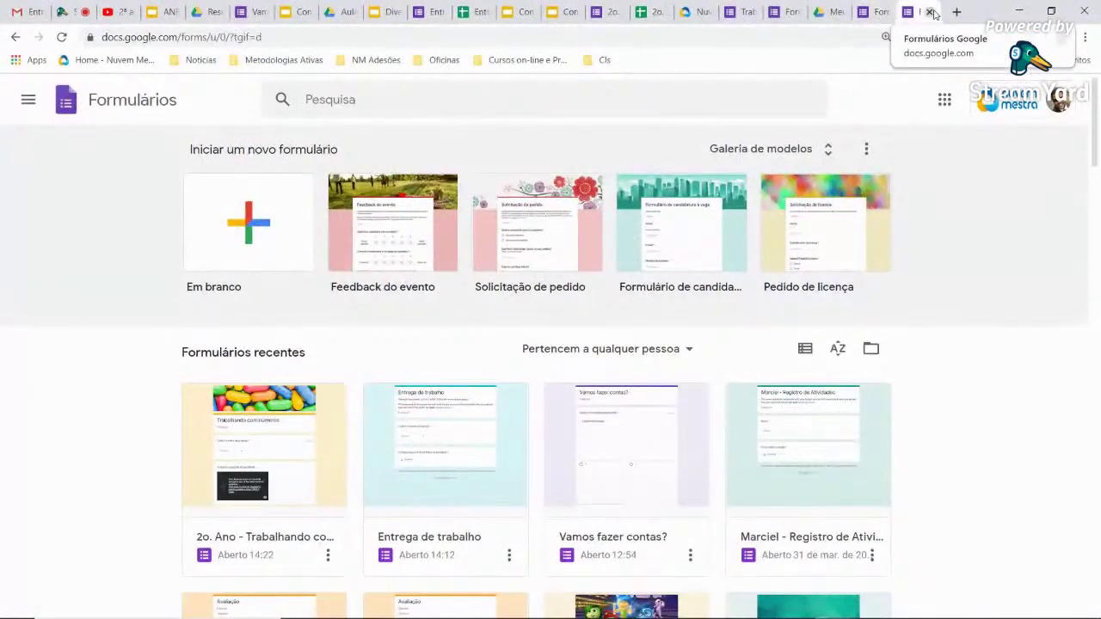
Close the Forms home, untitled form and Drive tabs to return to the 'Trabalhando com números' quiz
{"action": "left_click", "coordinate": [930, 12]}
{"action": "left_click", "coordinate": [930, 12]}
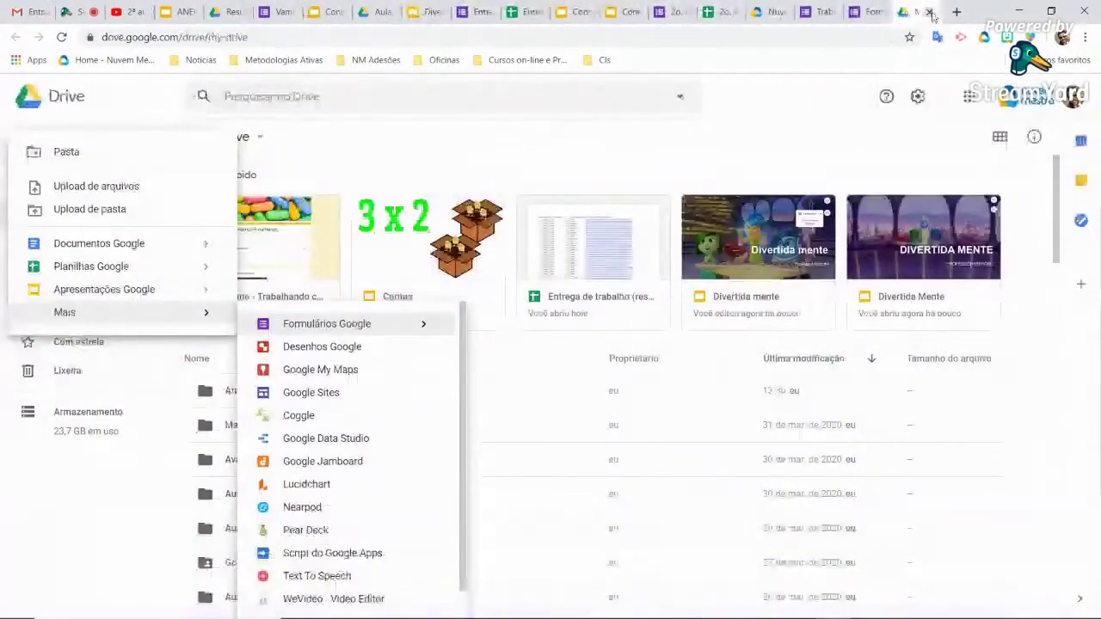
{"action": "left_click", "coordinate": [930, 12]}
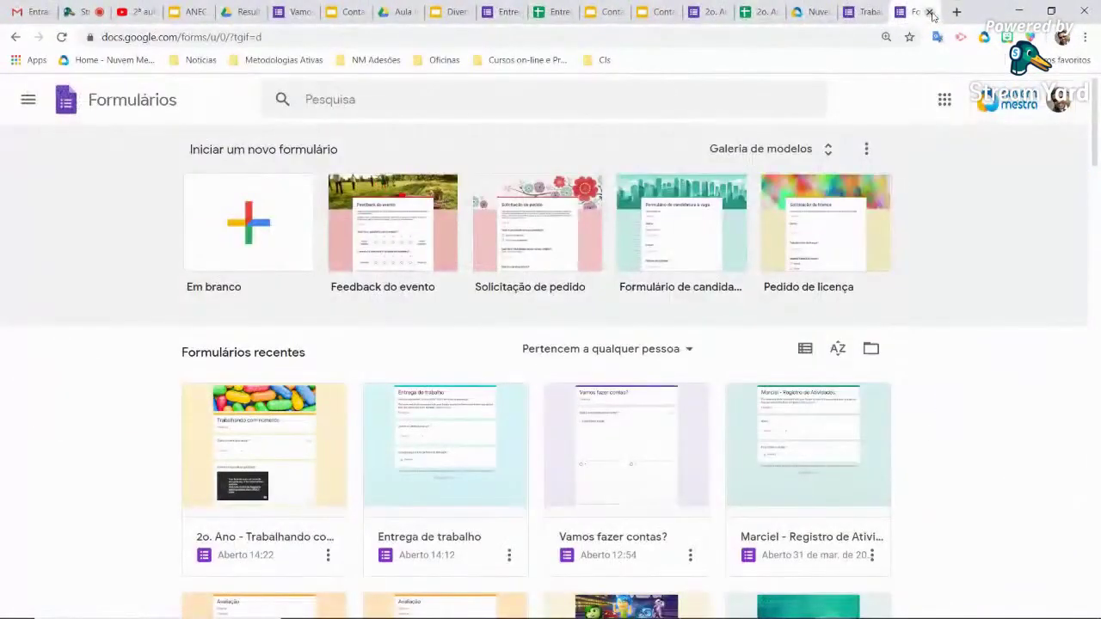
{"action": "left_click", "coordinate": [930, 12]}
{"action": "scroll", "coordinate": [857, 191], "scroll_direction": "up", "scroll_amount": 4}
{"action": "scroll", "coordinate": [863, 205], "scroll_direction": "up", "scroll_amount": 5}
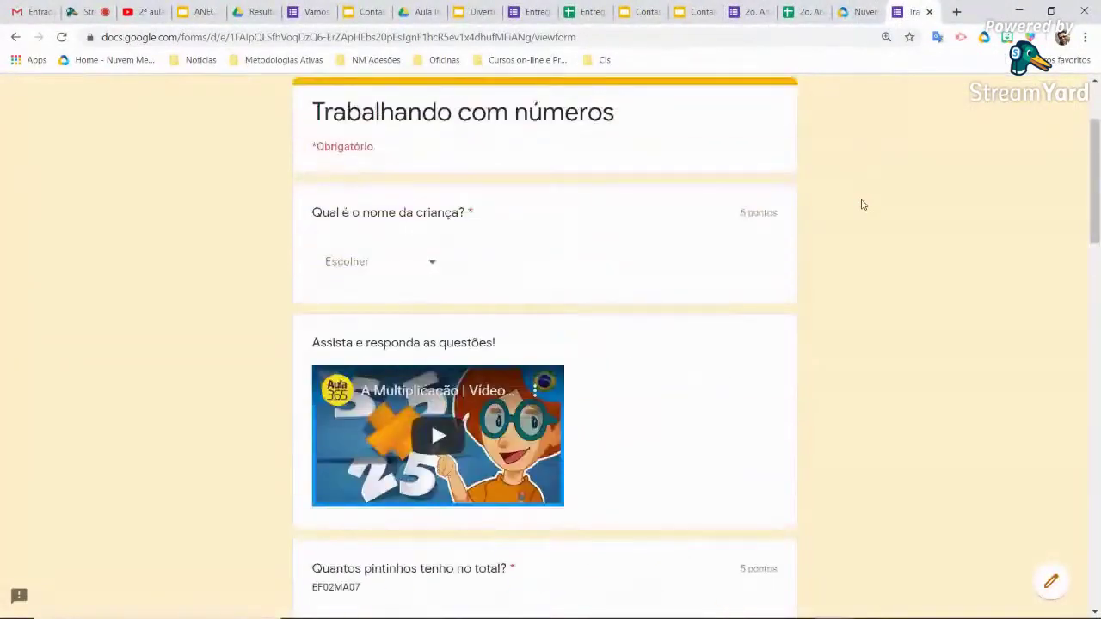
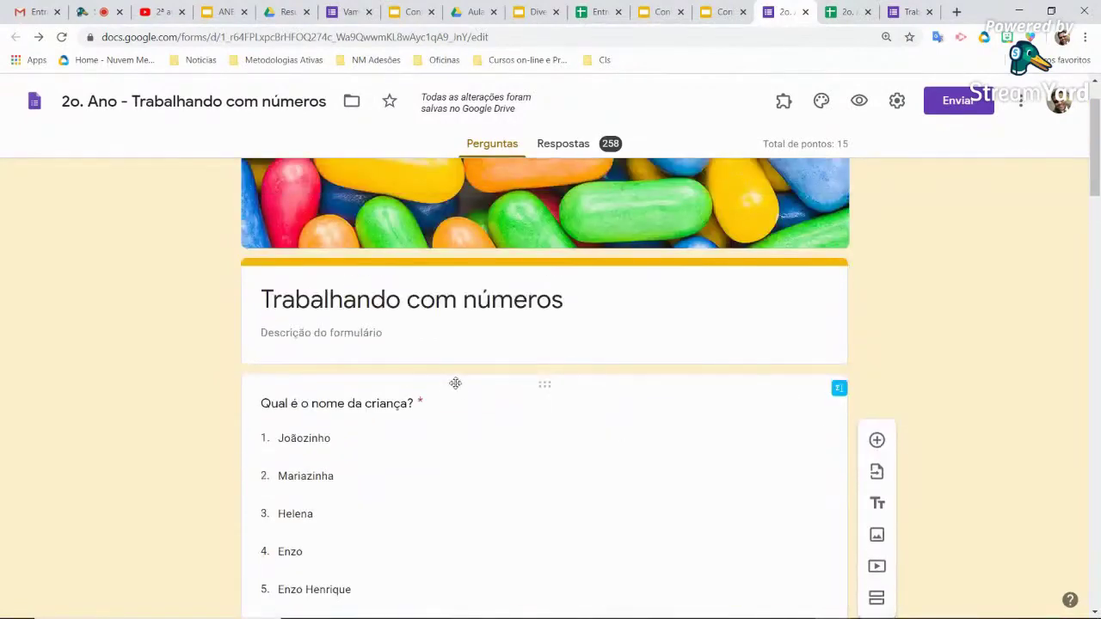
Copy the shareable Drive link for inside_out.mp3
{"action": "scroll", "coordinate": [455, 385], "scroll_direction": "down", "scroll_amount": 2}
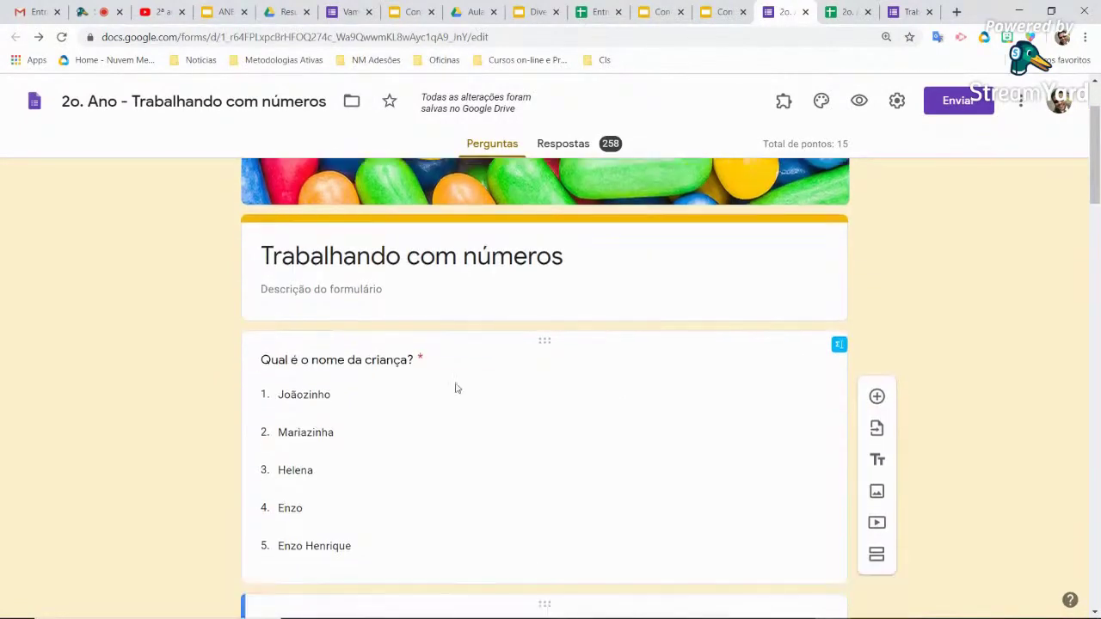
{"action": "left_click", "coordinate": [391, 535]}
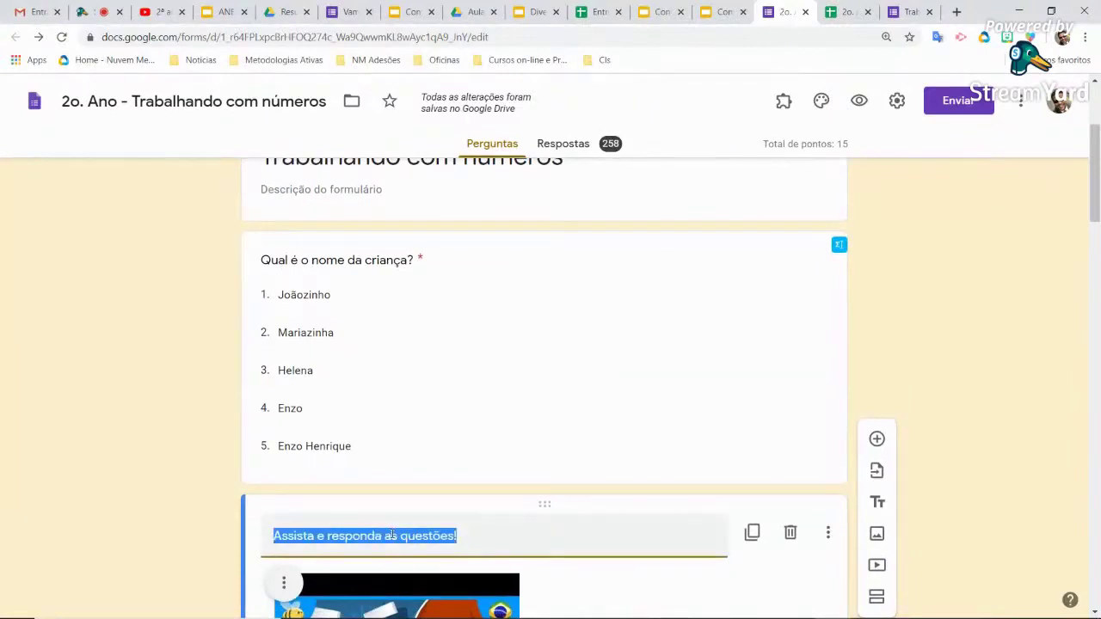
{"action": "left_click", "coordinate": [473, 12]}
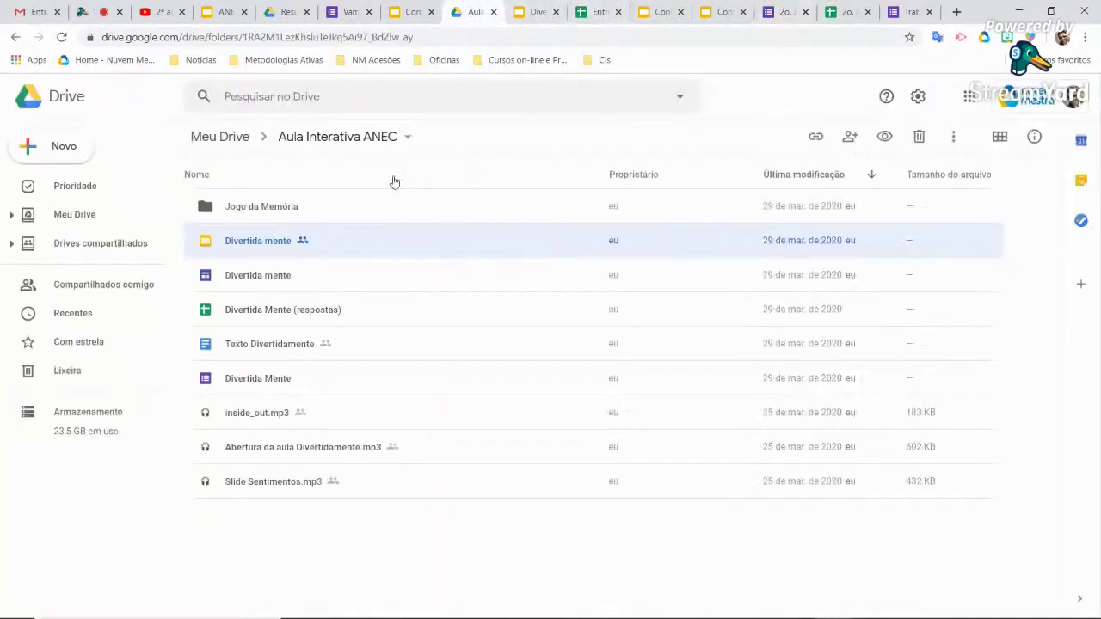
{"action": "left_click", "coordinate": [263, 420]}
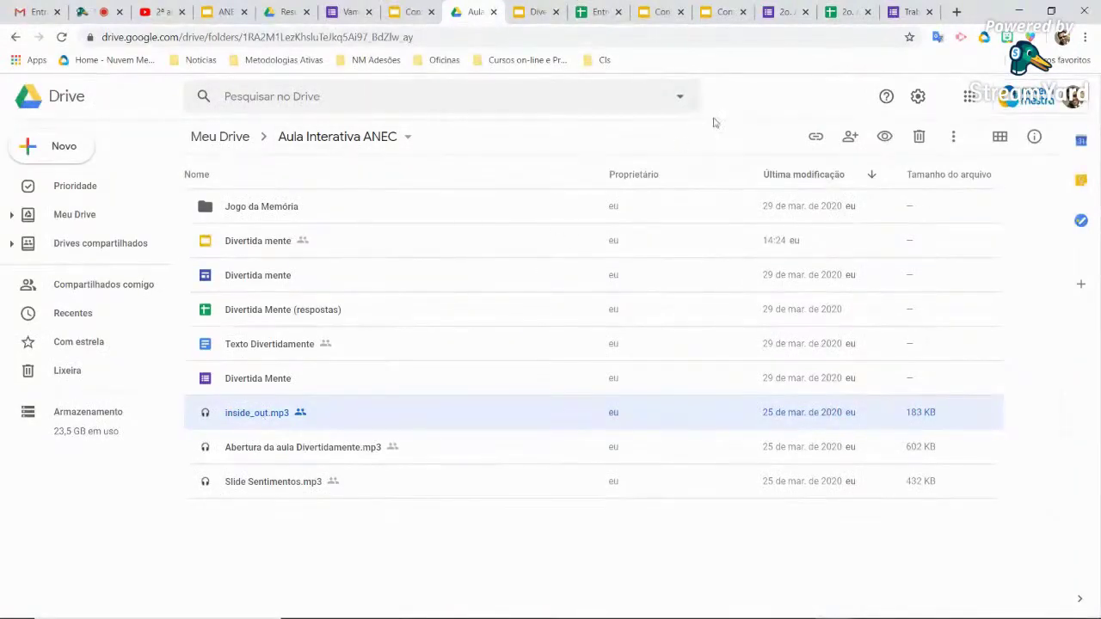
{"action": "left_click", "coordinate": [817, 138]}
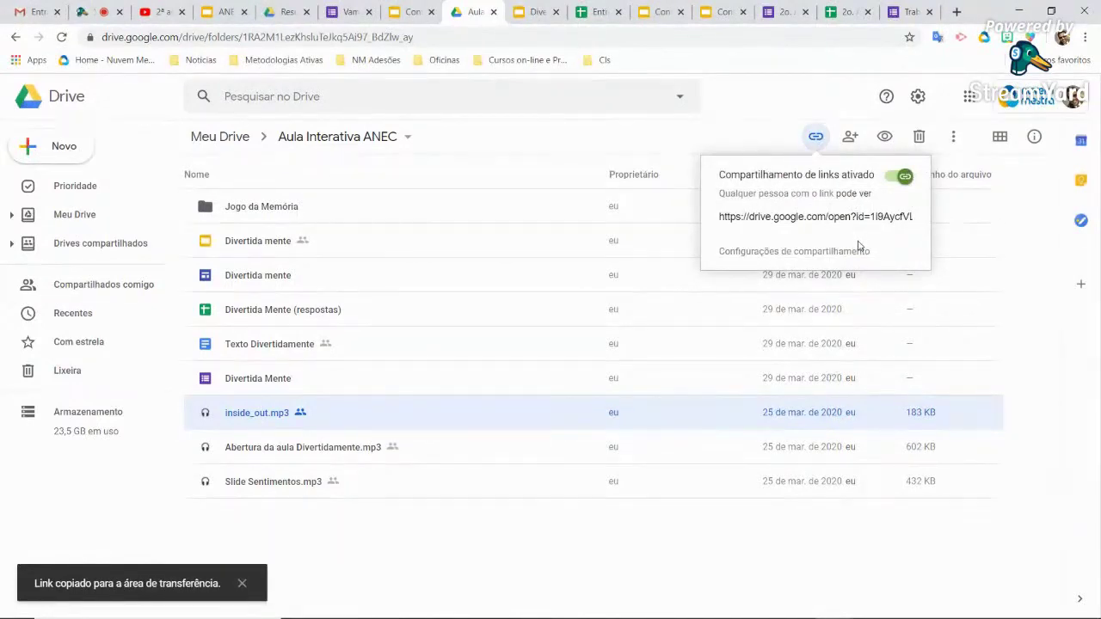
Paste the link after EF02MA07 in the 'Quantos pintinhos tenho no total?' description, then preview the form
{"action": "left_click", "coordinate": [779, 12]}
{"action": "scroll", "coordinate": [482, 467], "scroll_direction": "down", "scroll_amount": 2}
{"action": "left_click", "coordinate": [535, 389]}
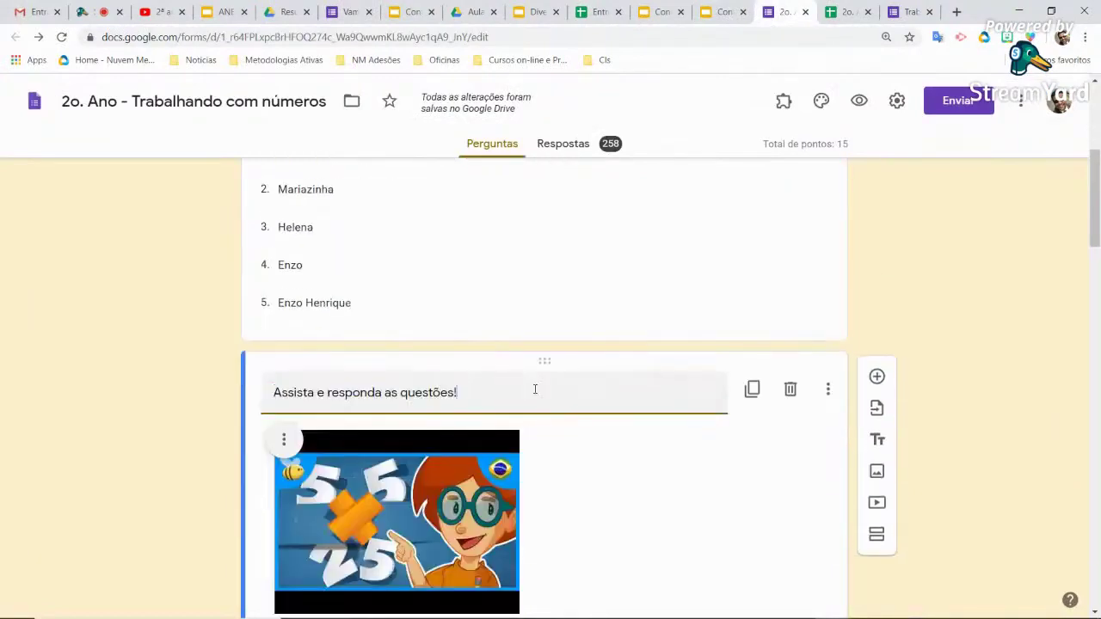
{"action": "scroll", "coordinate": [535, 390], "scroll_direction": "down", "scroll_amount": 5}
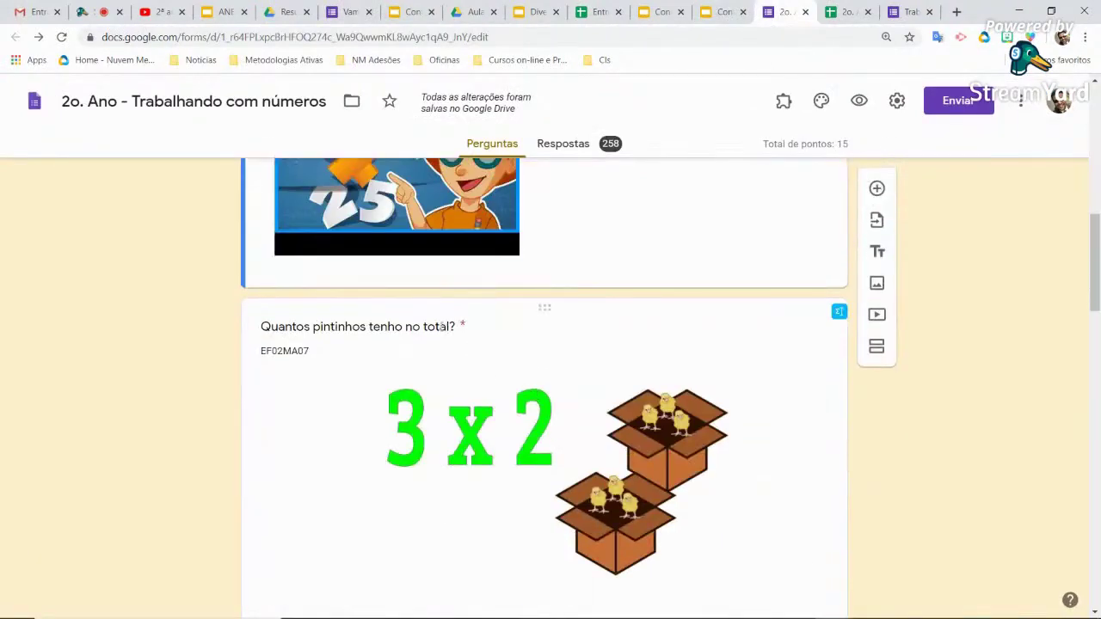
{"action": "left_click", "coordinate": [441, 327]}
{"action": "left_click", "coordinate": [347, 353]}
{"action": "left_click", "coordinate": [353, 354]}
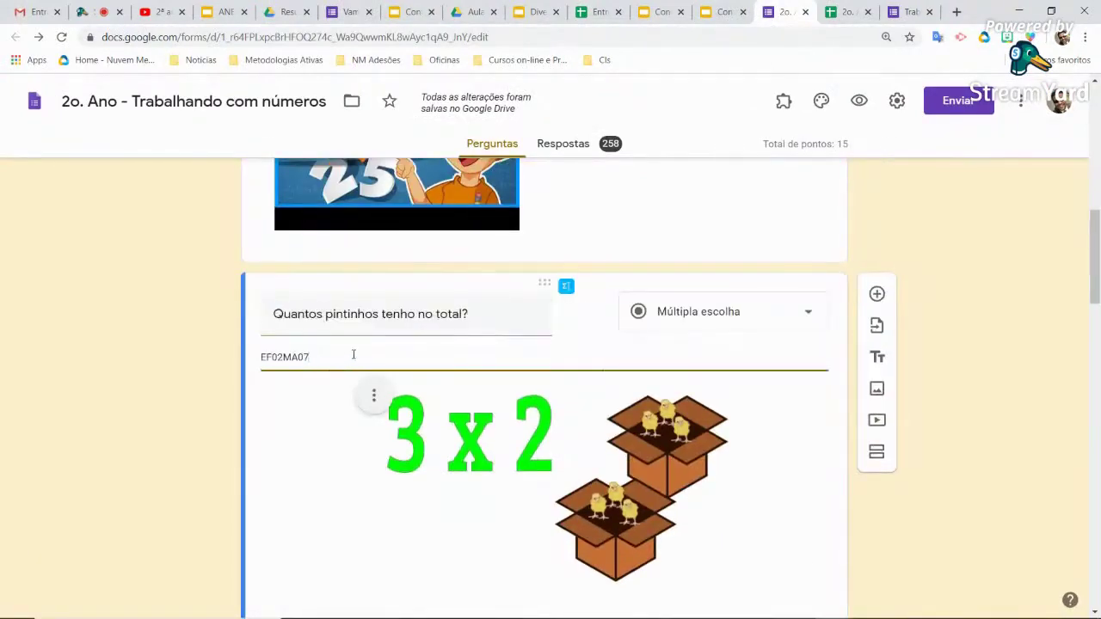
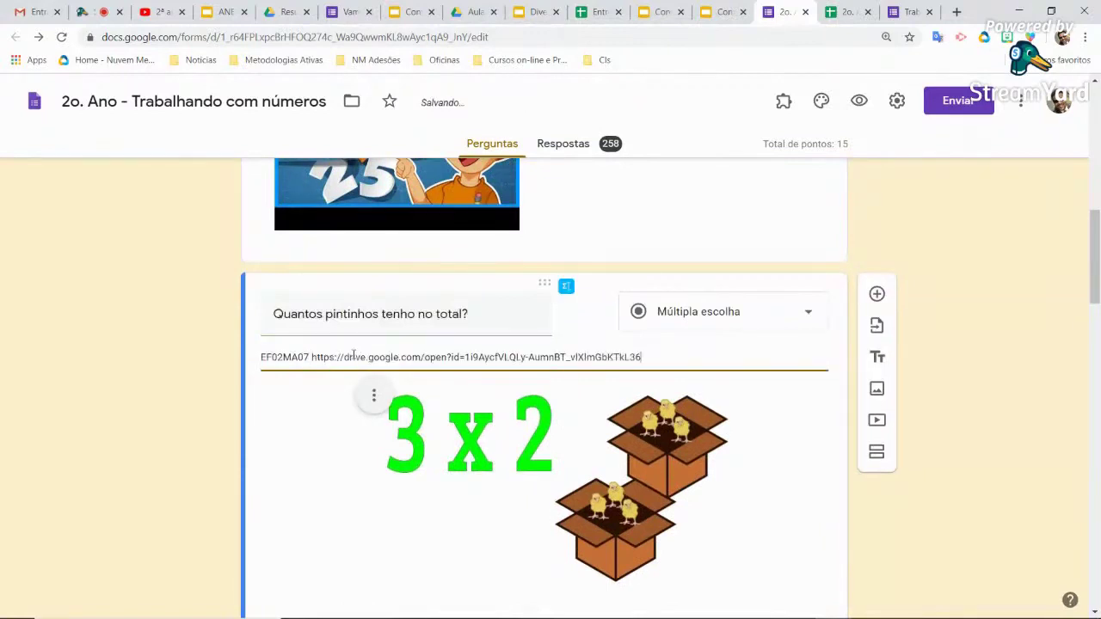
{"action": "left_click", "coordinate": [1026, 357]}
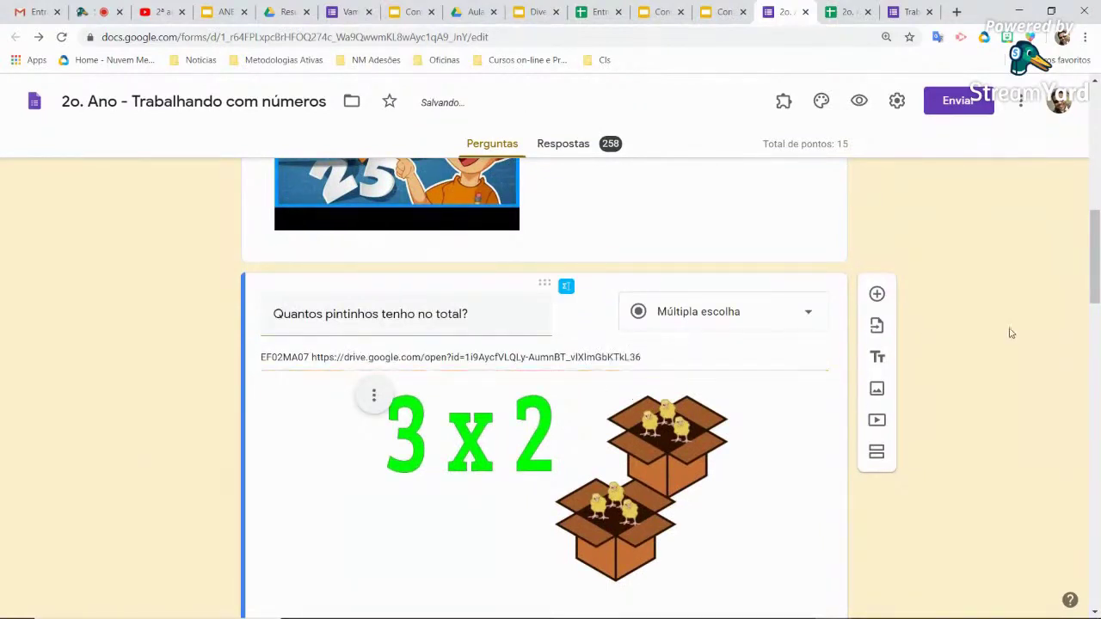
{"action": "left_click", "coordinate": [865, 105]}
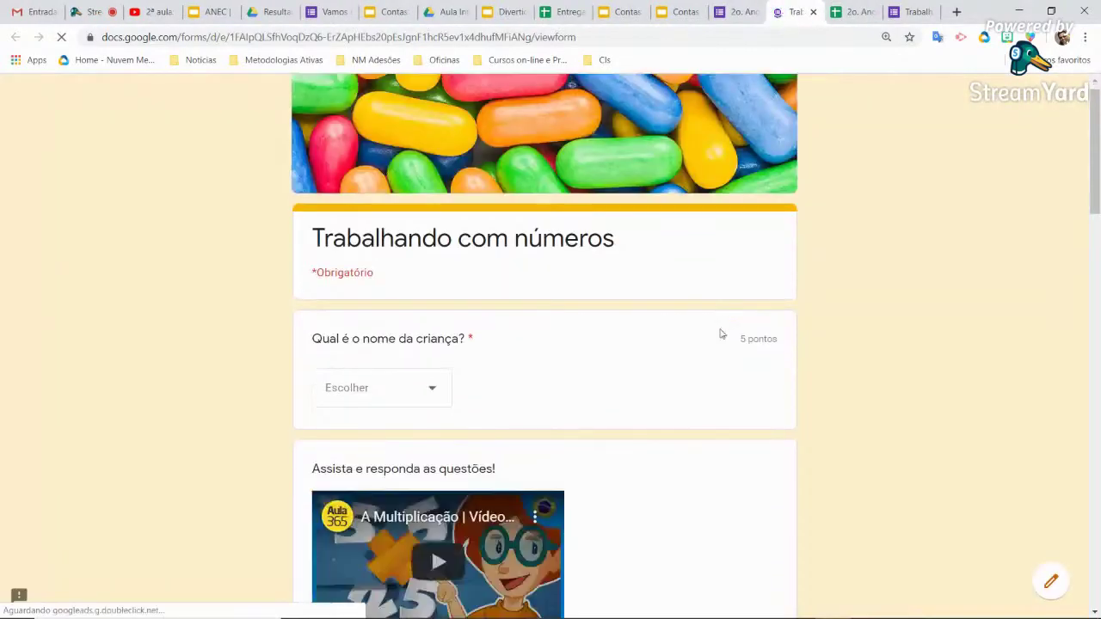
In the preview, follow the chicks question's description link to inside_out.mp3
{"action": "scroll", "coordinate": [721, 334], "scroll_direction": "down", "scroll_amount": 4}
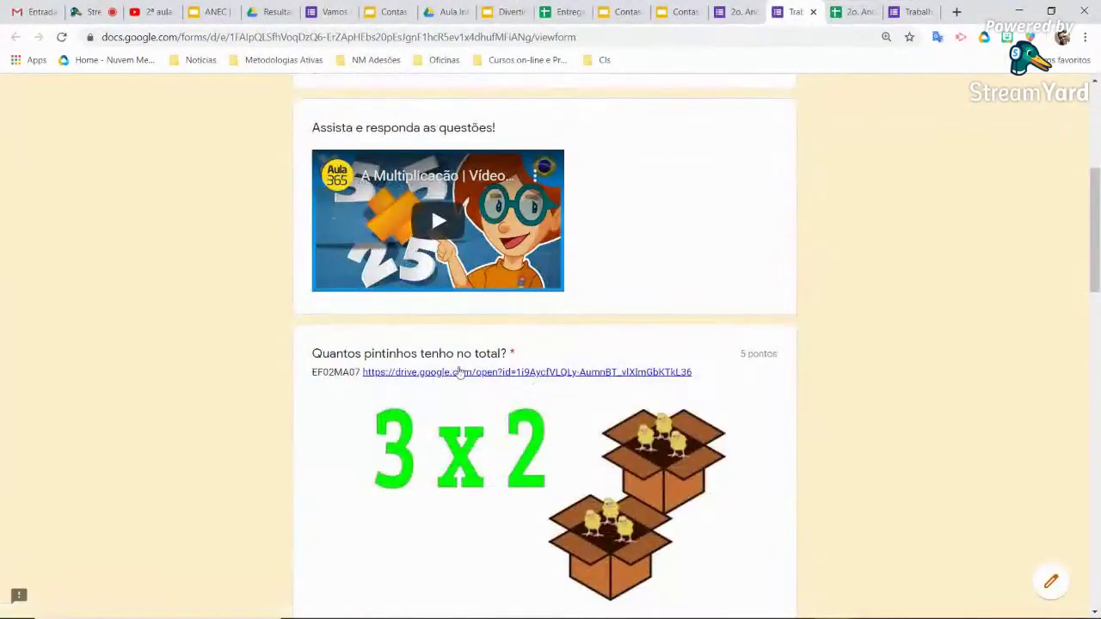
{"action": "left_click", "coordinate": [537, 372]}
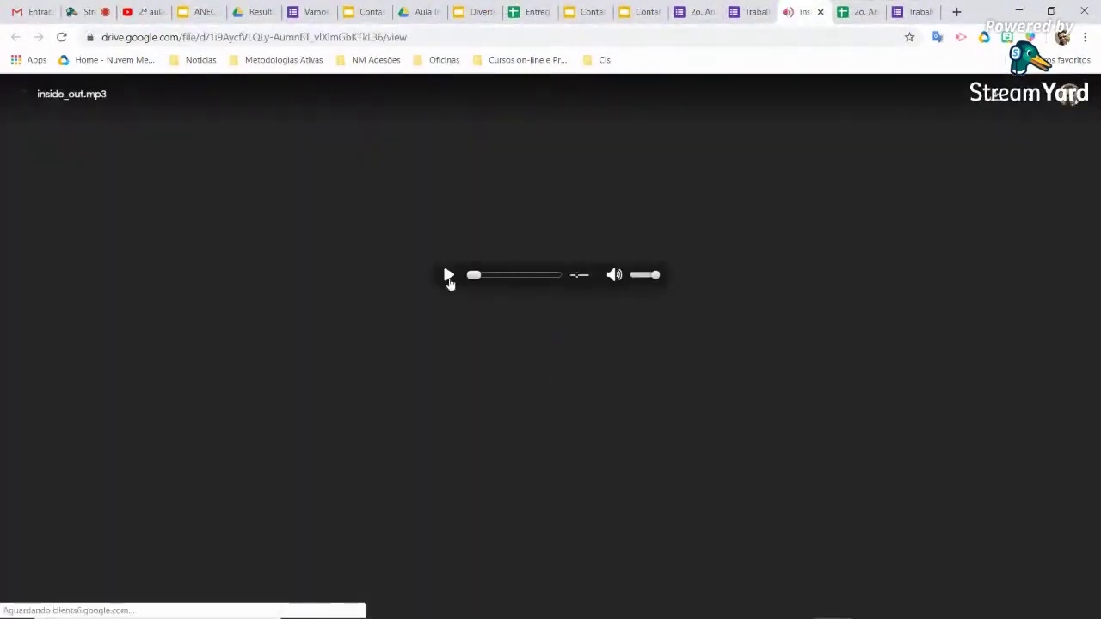
Play, pause and replay inside_out.mp3 briefly, then close the audio player tab
{"action": "left_click", "coordinate": [448, 275]}
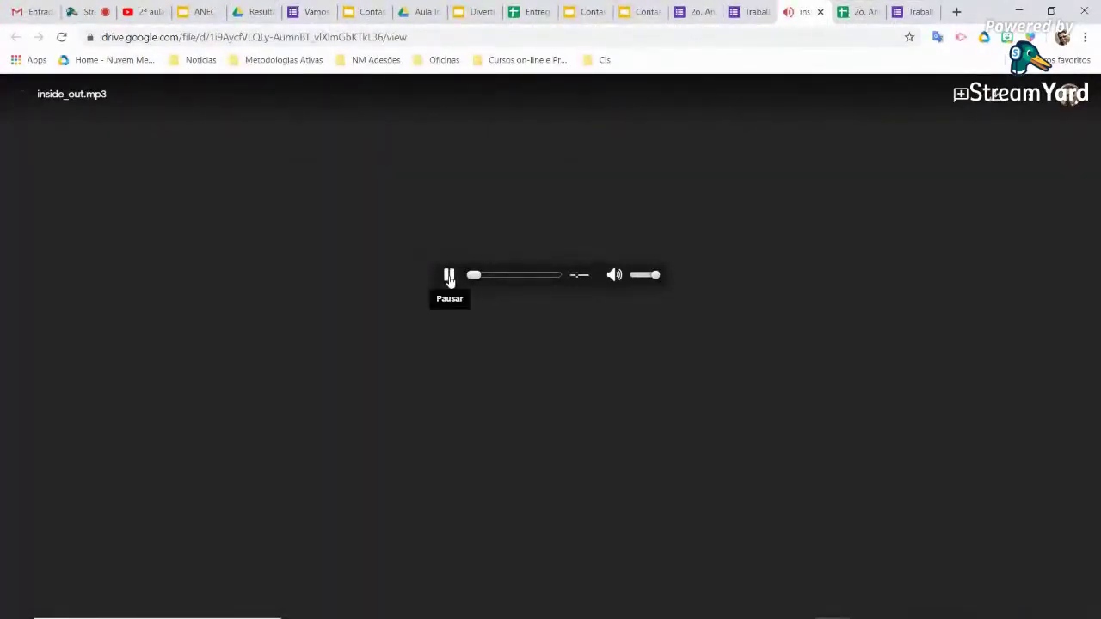
{"action": "left_click", "coordinate": [449, 276]}
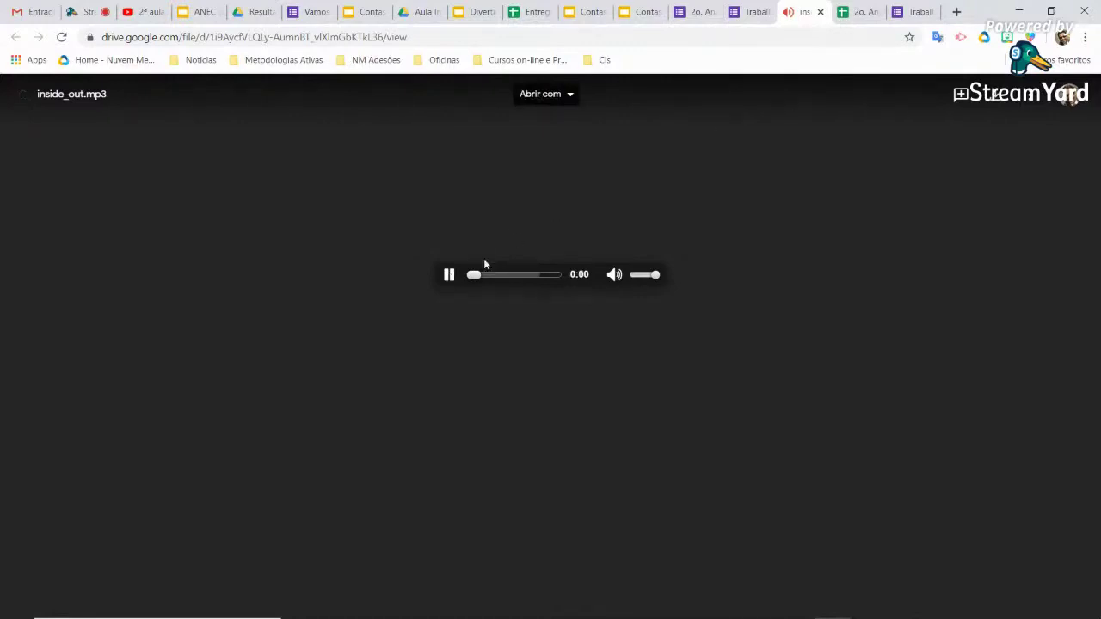
{"action": "left_click", "coordinate": [448, 275]}
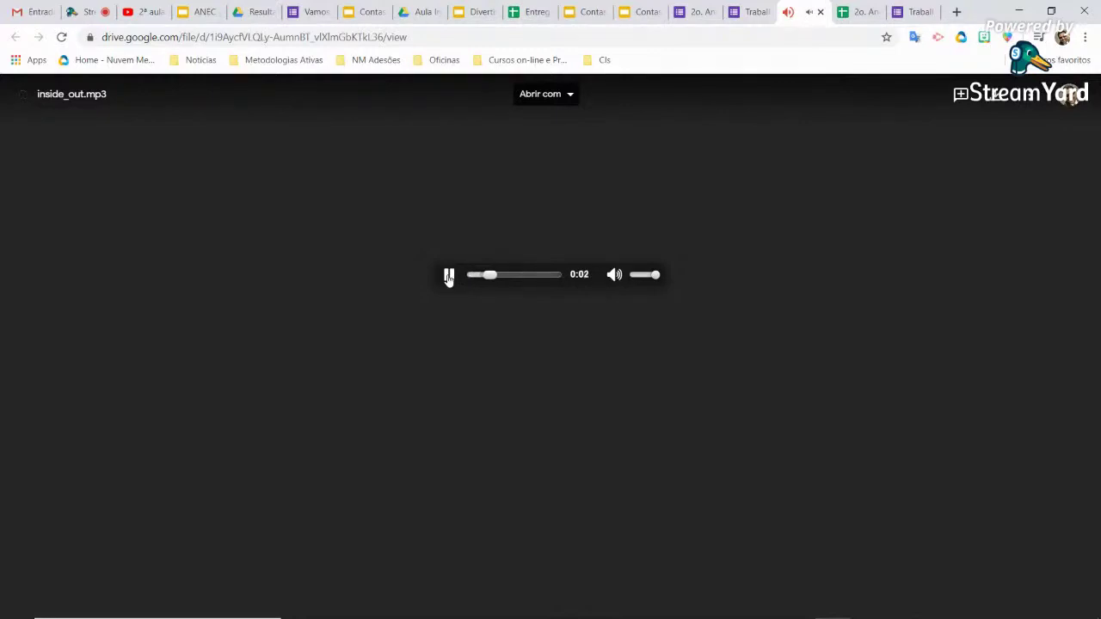
{"action": "left_click", "coordinate": [820, 12]}
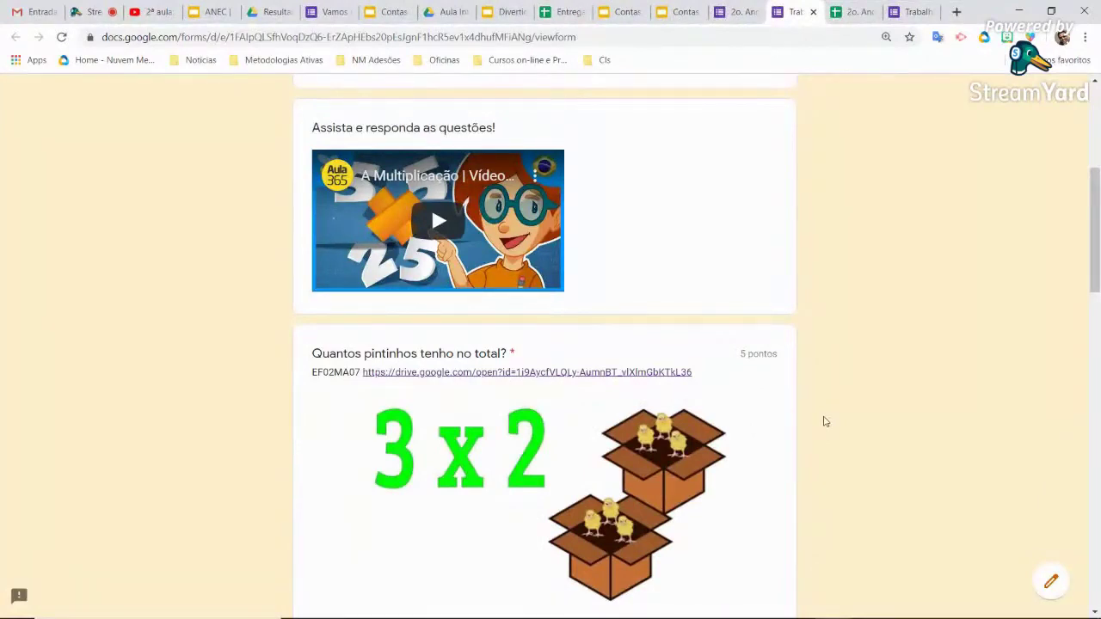
Scroll back up through the form preview and close the preview tab
{"action": "scroll", "coordinate": [824, 421], "scroll_direction": "down", "scroll_amount": 2}
{"action": "scroll", "coordinate": [824, 421], "scroll_direction": "up", "scroll_amount": 2}
{"action": "scroll", "coordinate": [824, 422], "scroll_direction": "up", "scroll_amount": 2}
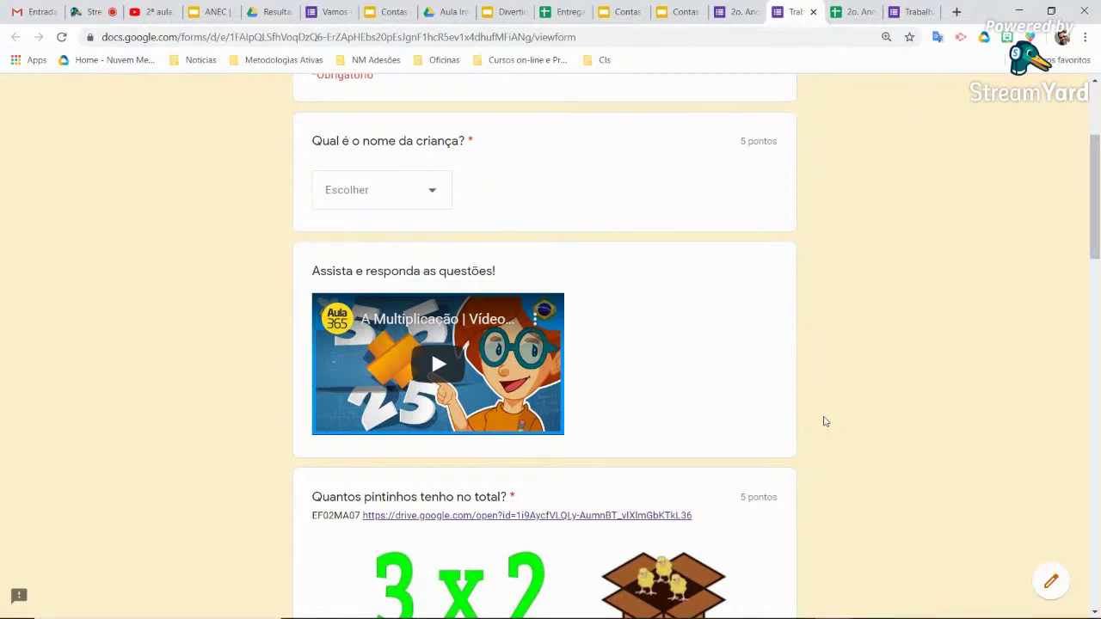
{"action": "scroll", "coordinate": [824, 422], "scroll_direction": "up", "scroll_amount": 2}
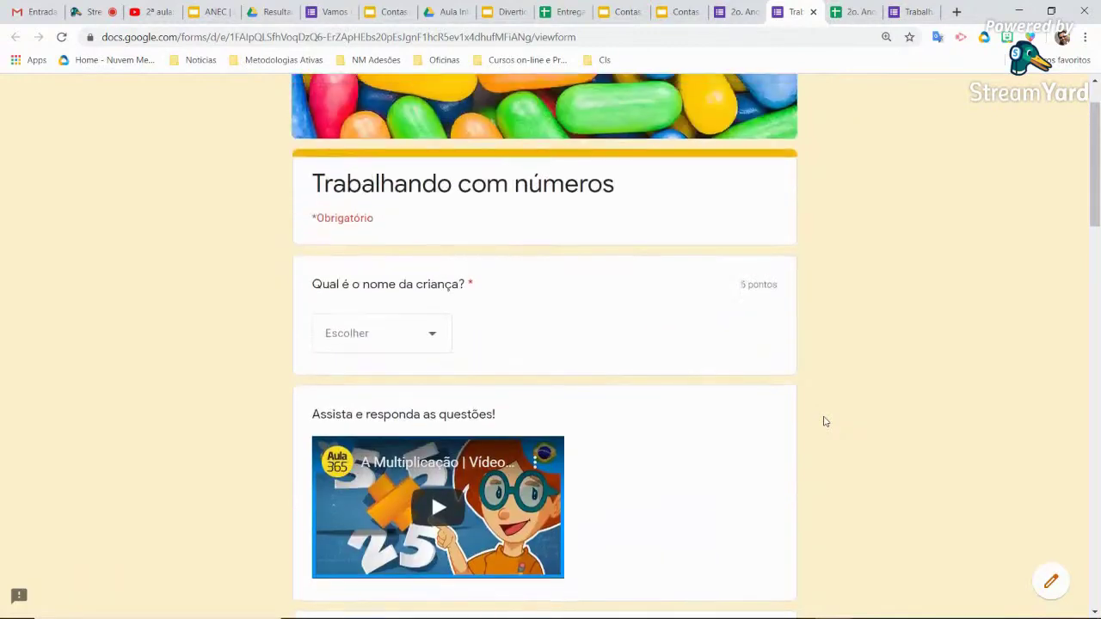
{"action": "left_click", "coordinate": [813, 11]}
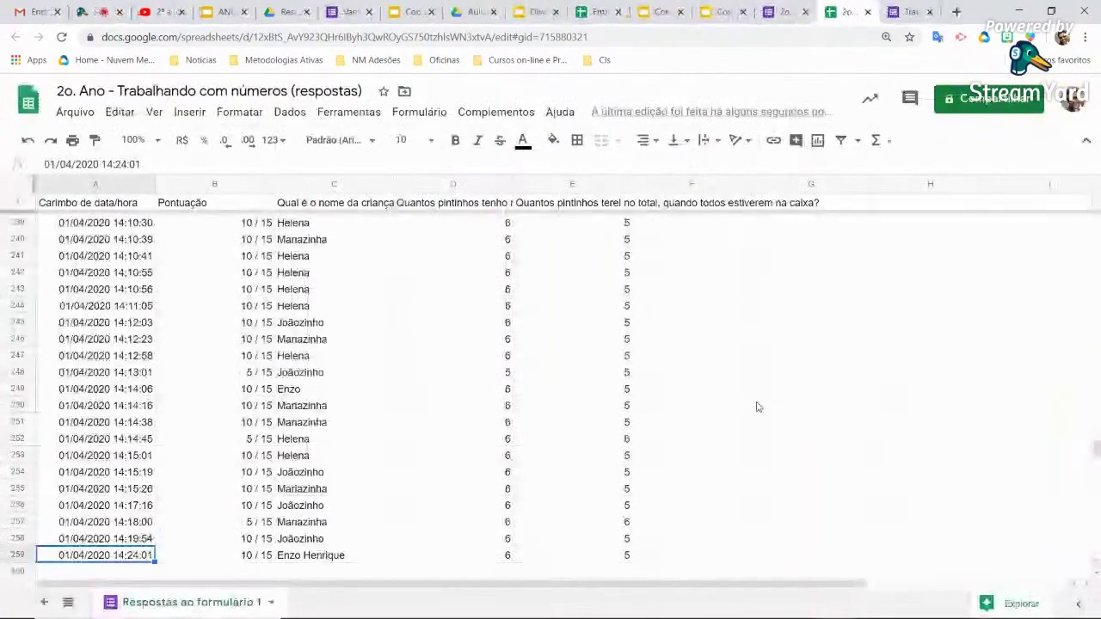
Cycle through the form editor, 'Vamos fazer contas?' and search tabs back to the Aula Interativa ANEC folder
{"action": "left_click", "coordinate": [783, 12]}
{"action": "scroll", "coordinate": [964, 422], "scroll_direction": "up", "scroll_amount": 10}
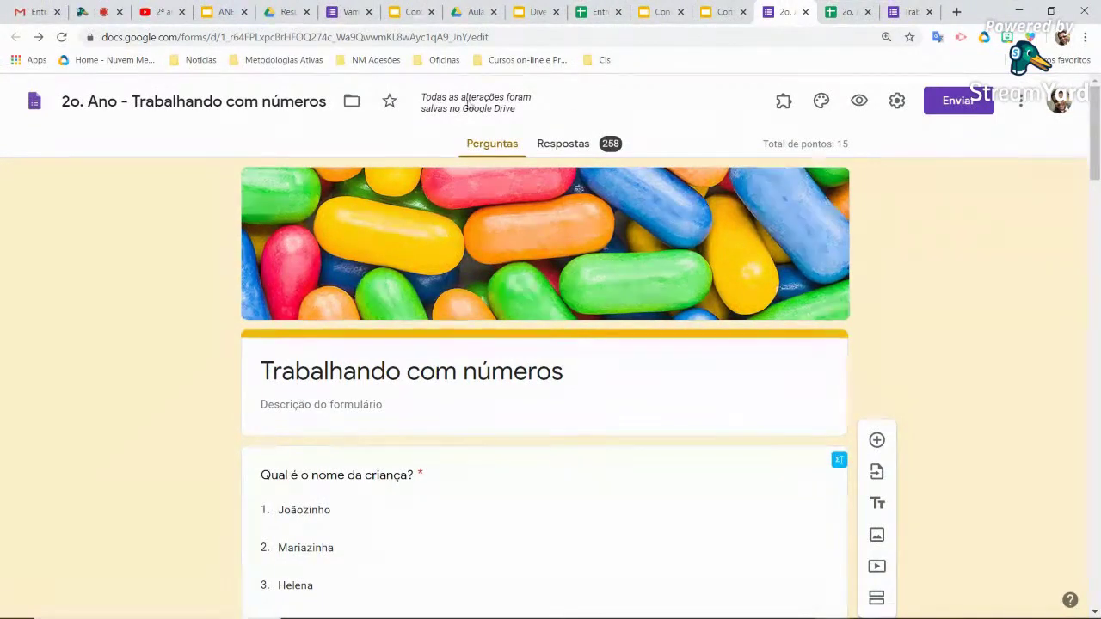
{"action": "left_click", "coordinate": [348, 12]}
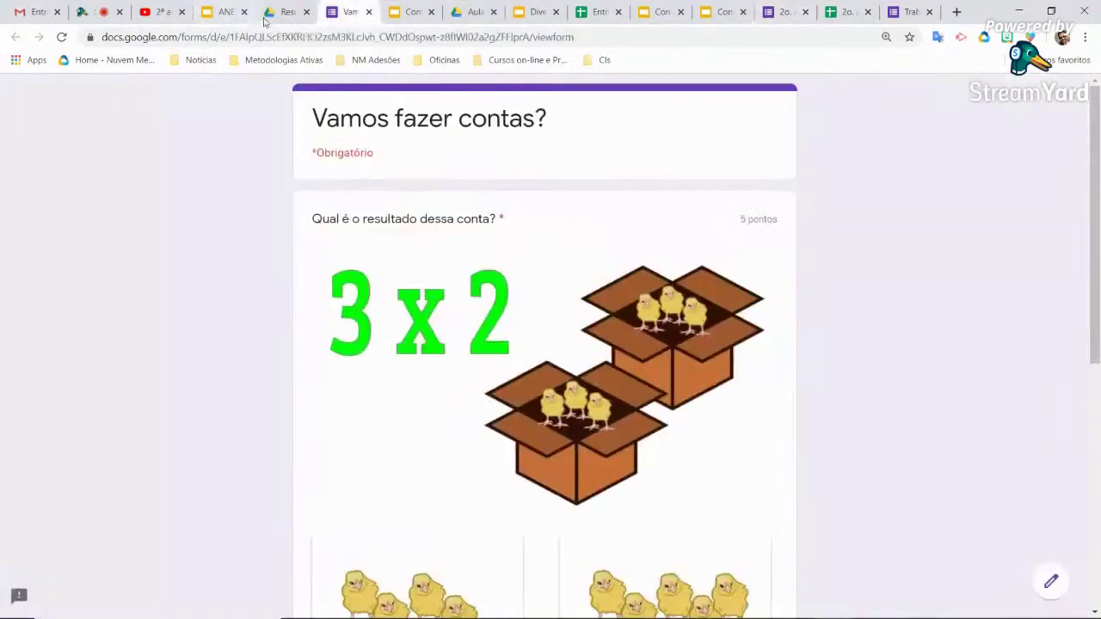
{"action": "left_click", "coordinate": [274, 13]}
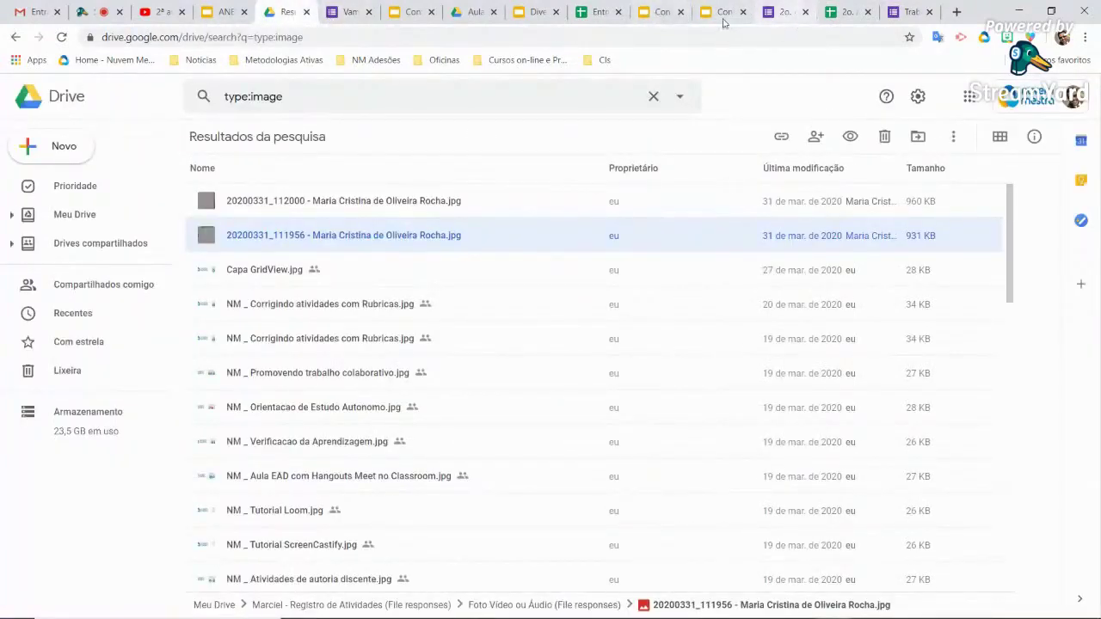
{"action": "left_click", "coordinate": [474, 12]}
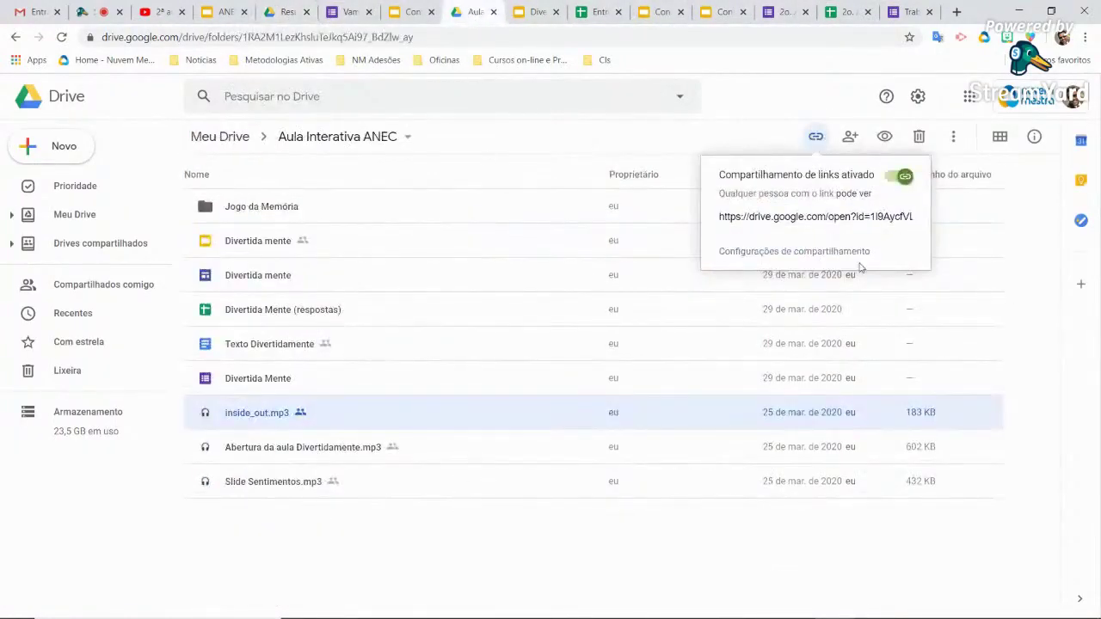
Share the Divertida Mente form as editor with the second account's e-mail address
{"action": "left_click", "coordinate": [277, 378]}
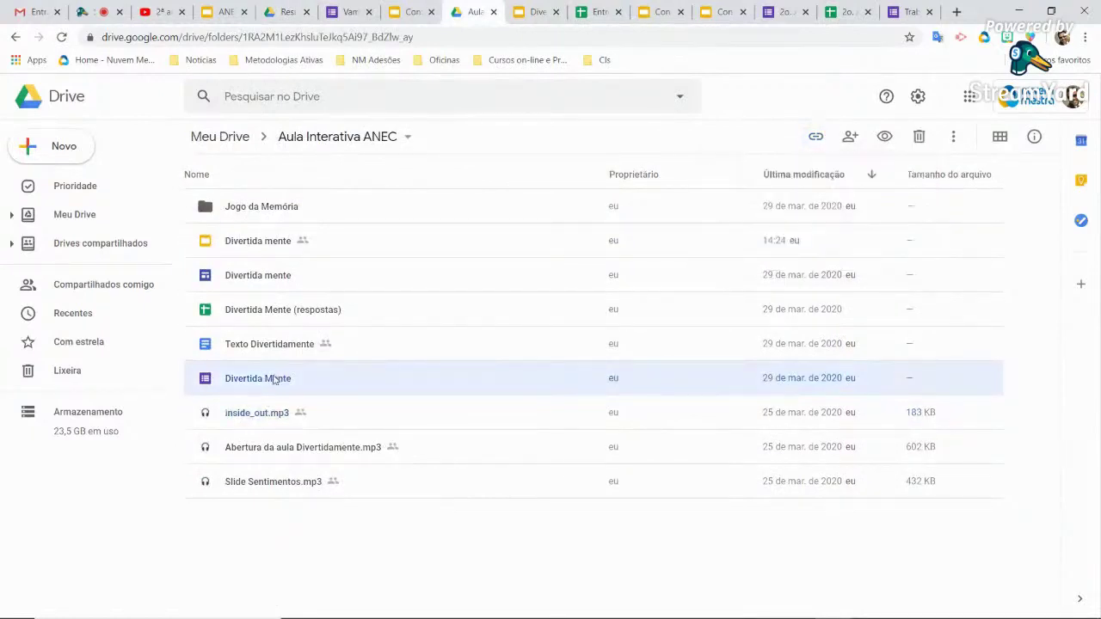
{"action": "right_click", "coordinate": [274, 378]}
{"action": "mouse_move", "coordinate": [284, 383]}
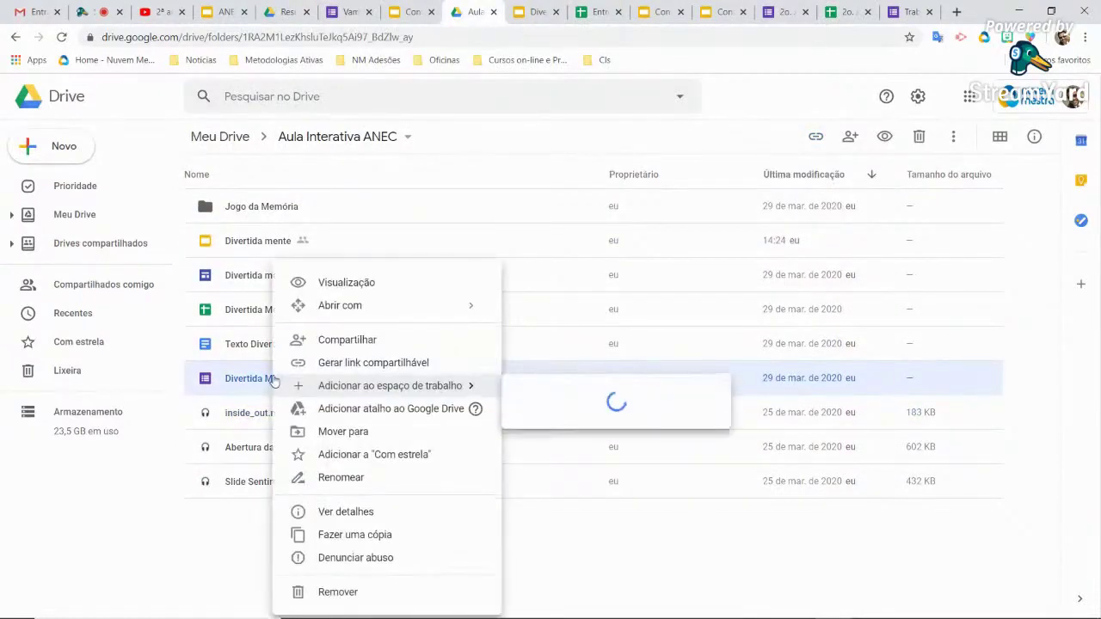
{"action": "left_click", "coordinate": [361, 340]}
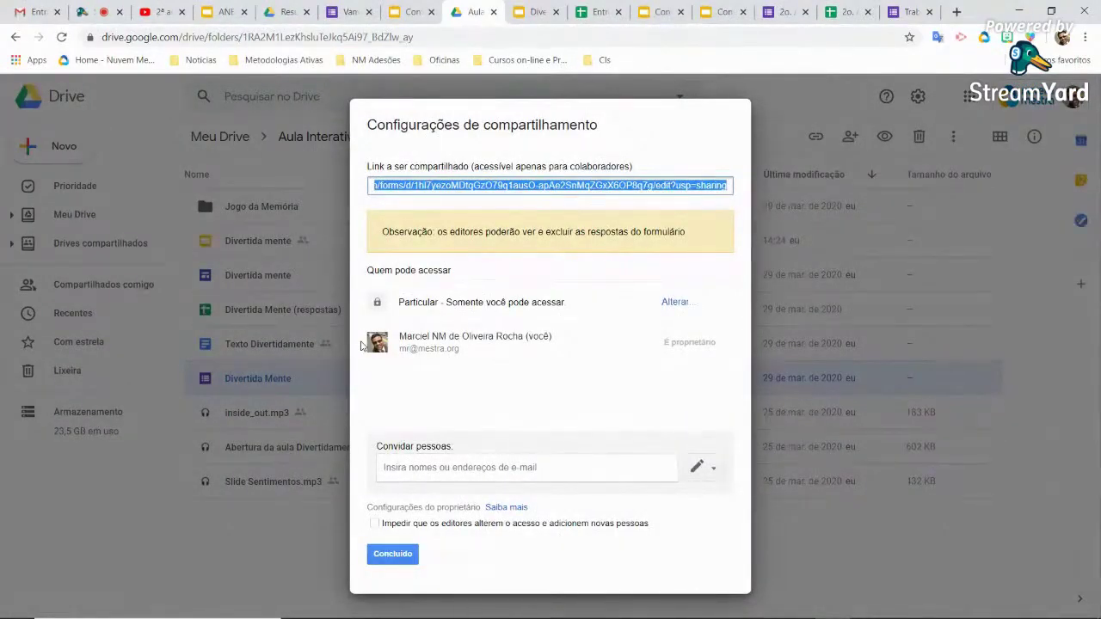
{"action": "left_click", "coordinate": [547, 465]}
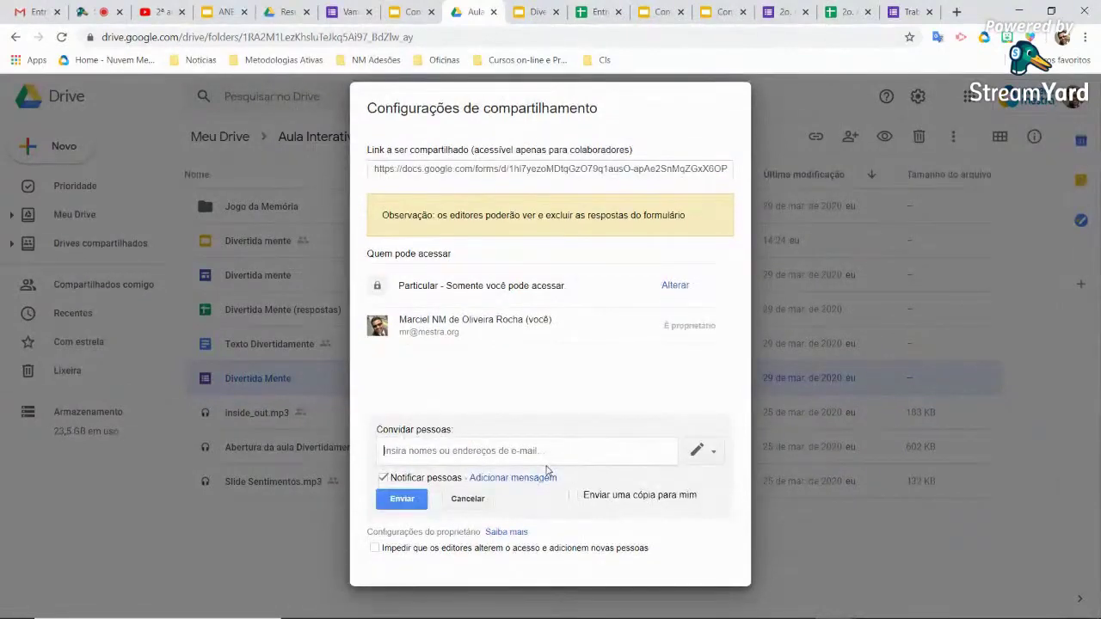
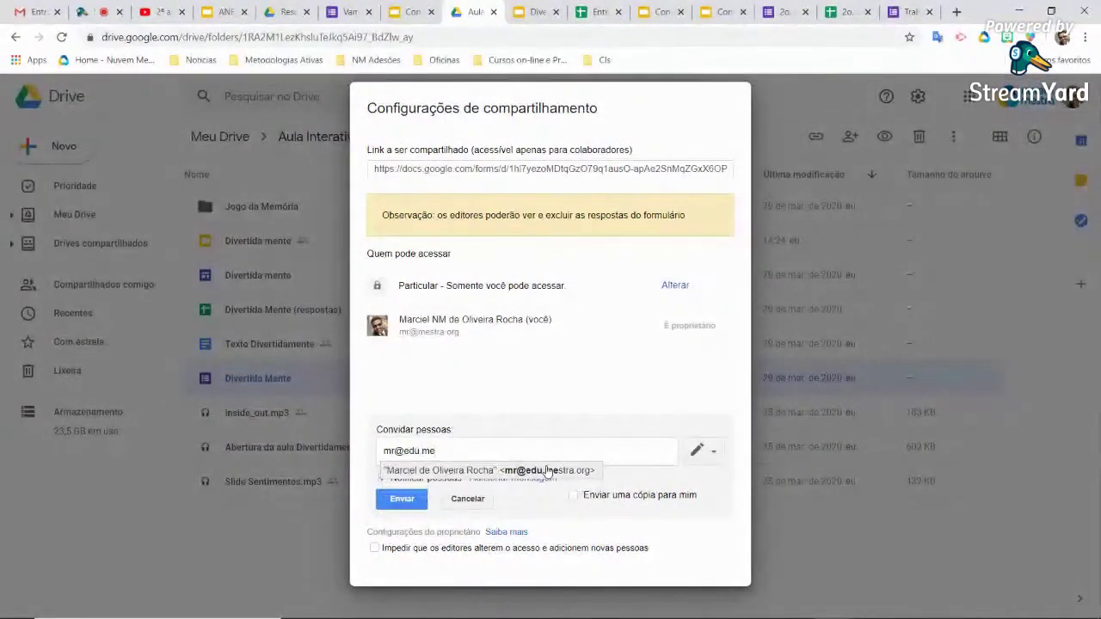
{"action": "left_click", "coordinate": [547, 471]}
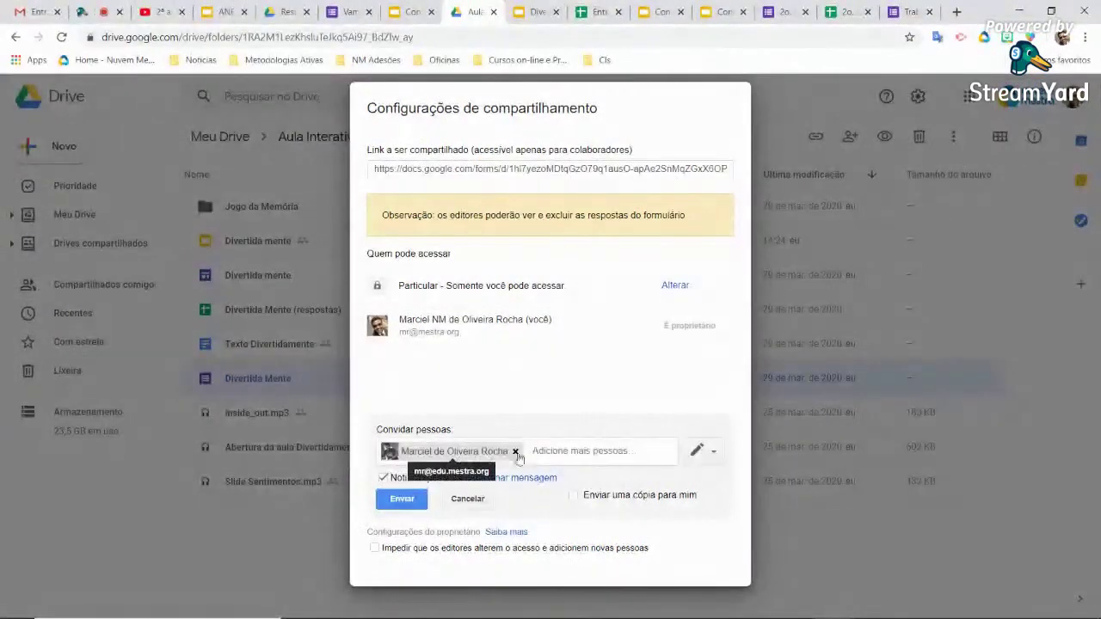
{"action": "left_click", "coordinate": [413, 503]}
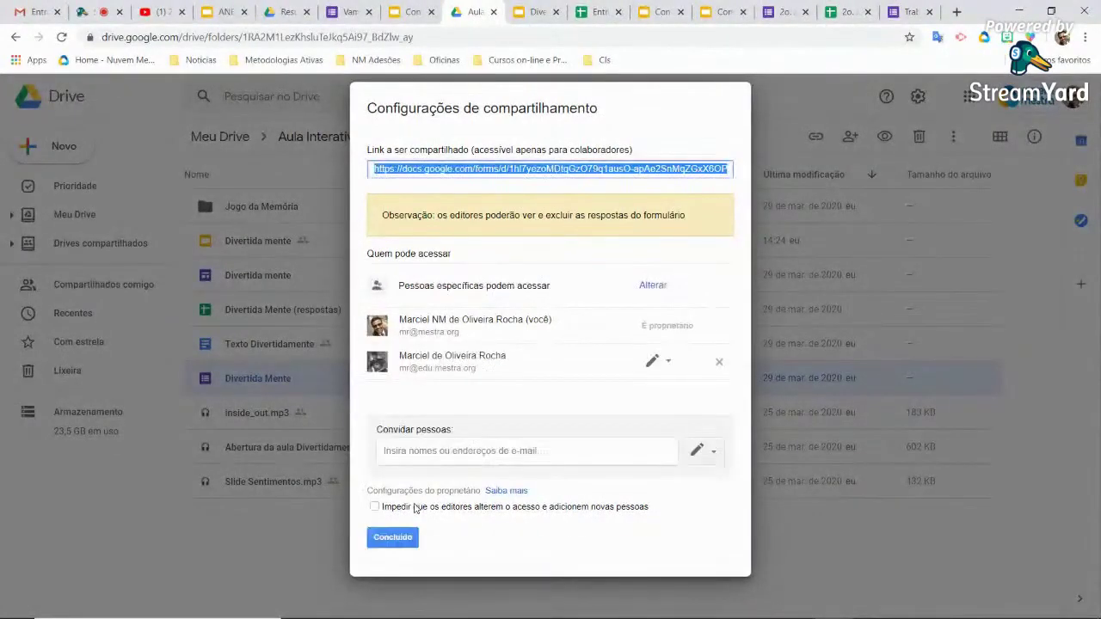
{"action": "left_click", "coordinate": [389, 537]}
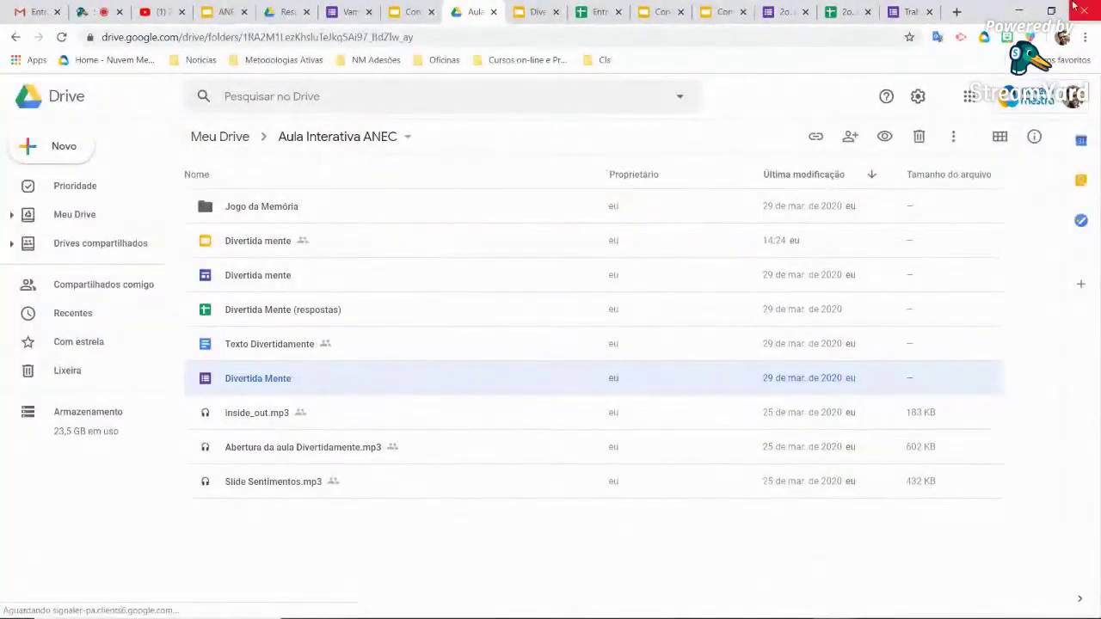
Launch Chrome under the second account's profile from the desktop
{"action": "left_click", "coordinate": [1018, 11]}
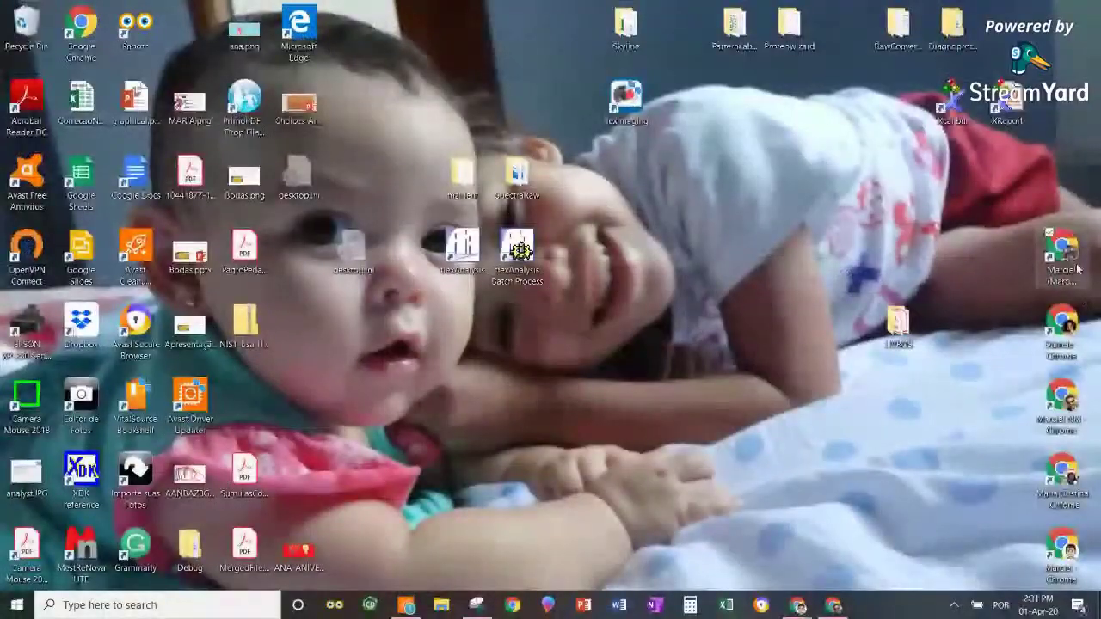
{"action": "left_click", "coordinate": [1077, 269]}
{"action": "double_click", "coordinate": [1077, 269]}
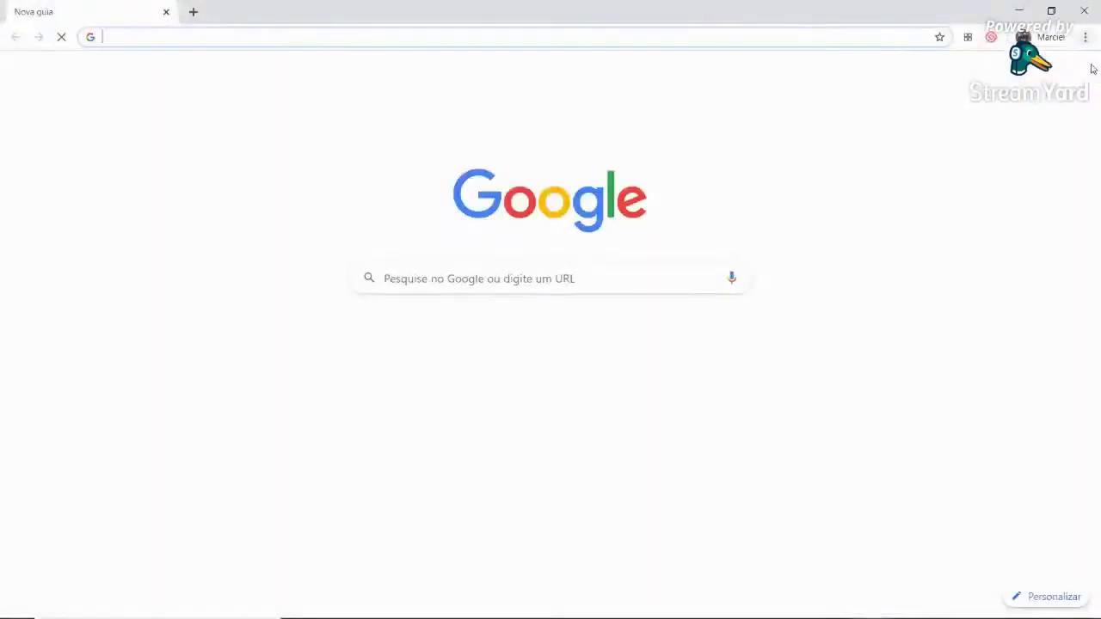
Open that account's Google Drive, show Compartilhados comigo and select Divertida Mente
{"action": "left_click", "coordinate": [1043, 77]}
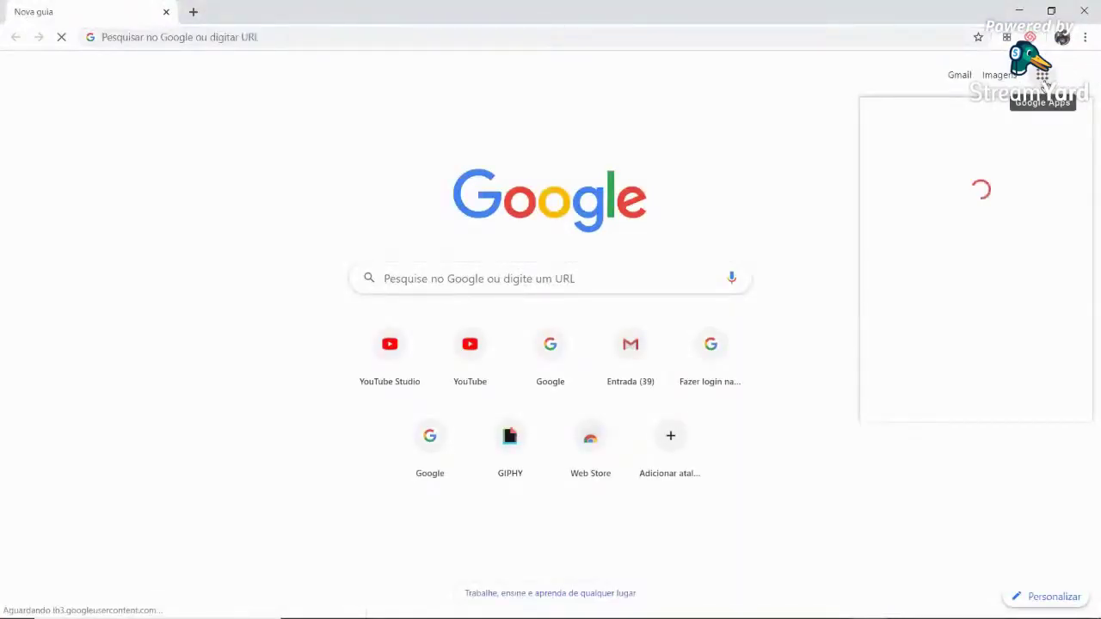
{"action": "left_click", "coordinate": [1044, 79]}
{"action": "left_click", "coordinate": [1043, 77]}
{"action": "left_click", "coordinate": [1043, 78]}
{"action": "left_click", "coordinate": [1043, 77]}
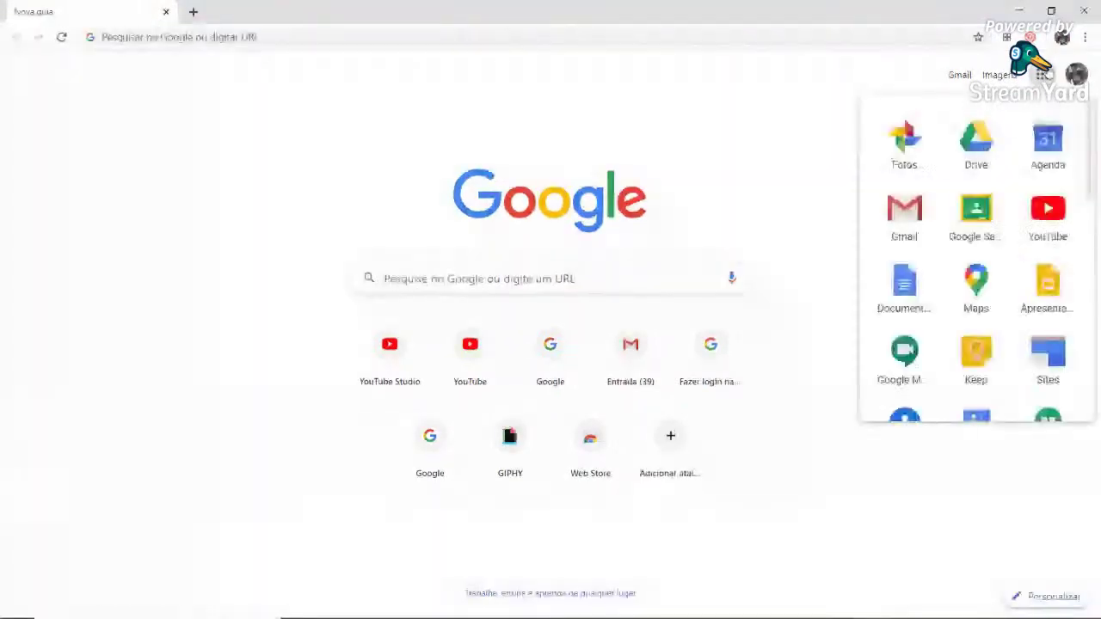
{"action": "left_click", "coordinate": [976, 139]}
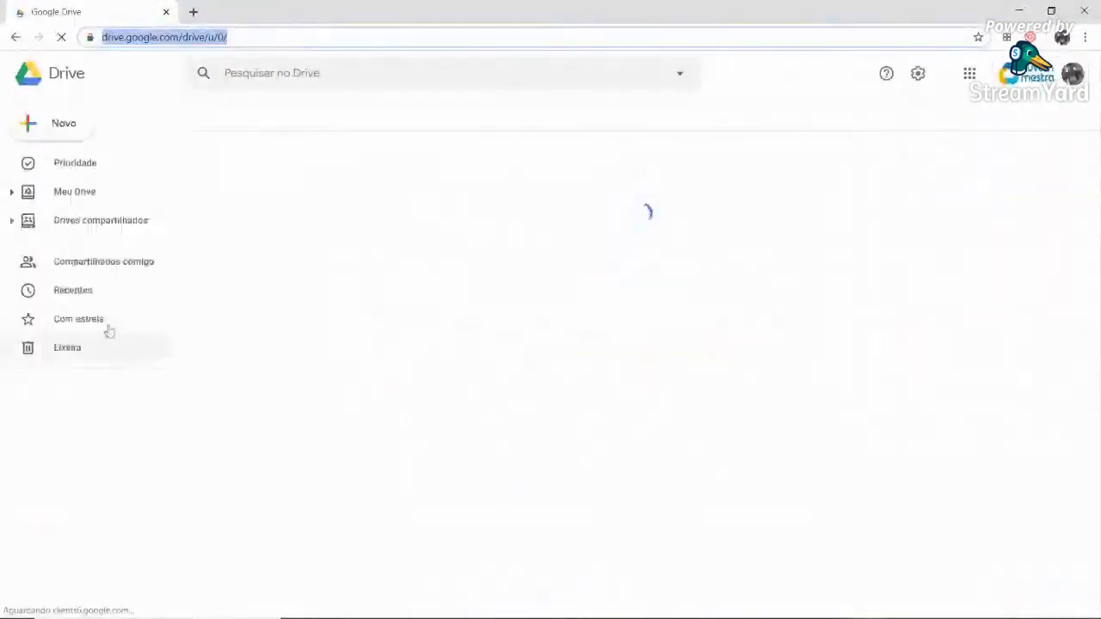
{"action": "left_click", "coordinate": [74, 265]}
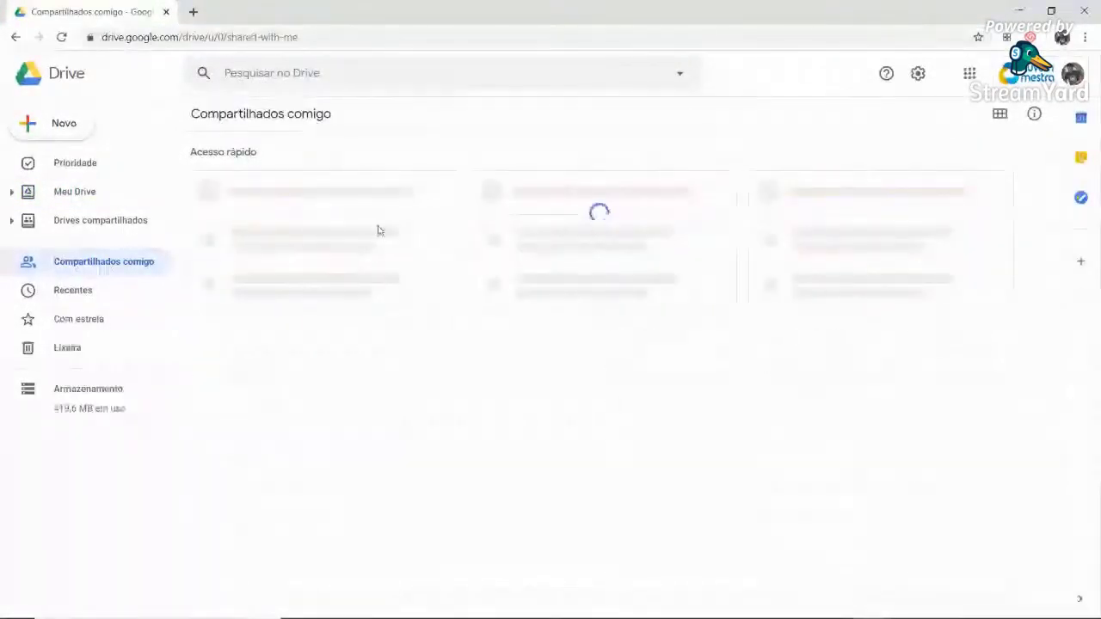
{"action": "left_click", "coordinate": [290, 406]}
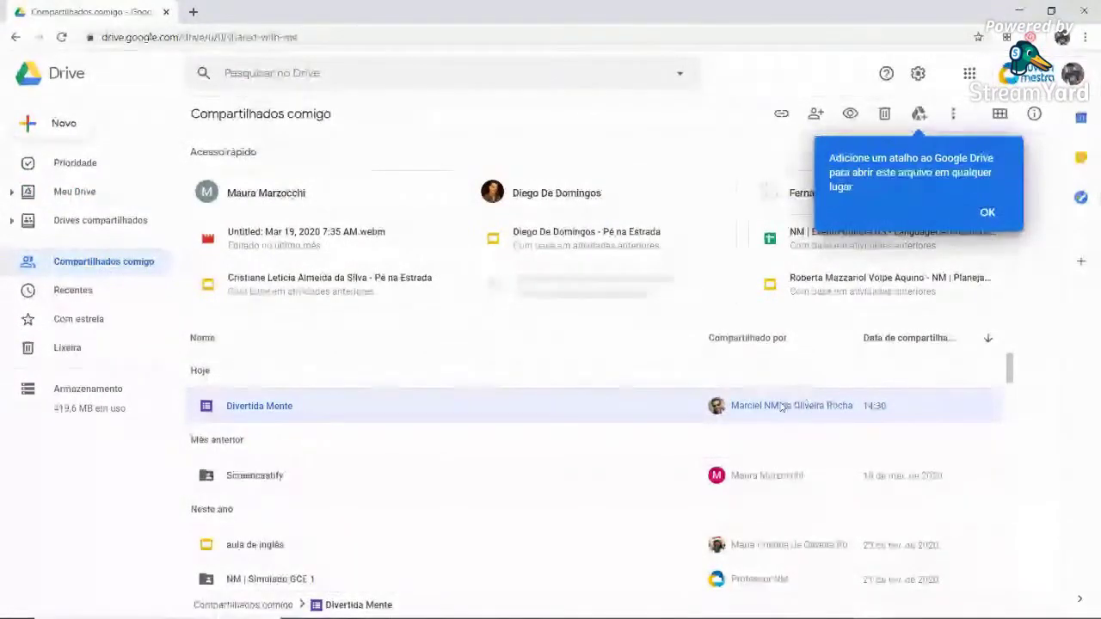
Make a copy of the shared form named 'Divertida Mente', removing the 'Cópia de ' prefix
{"action": "double_click", "coordinate": [498, 416]}
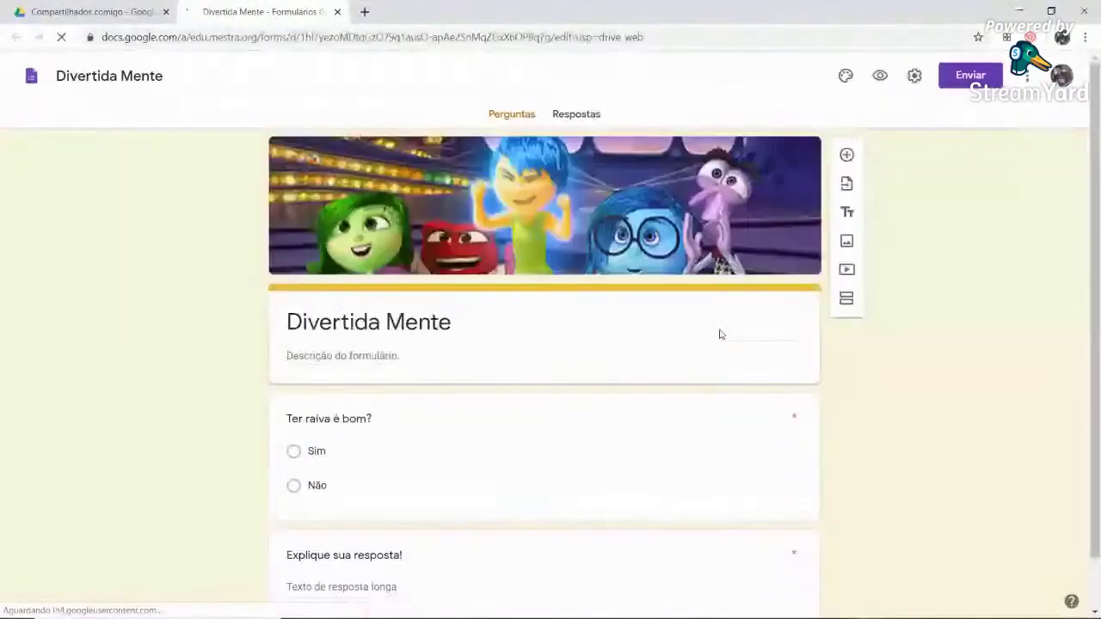
{"action": "left_click", "coordinate": [1028, 76]}
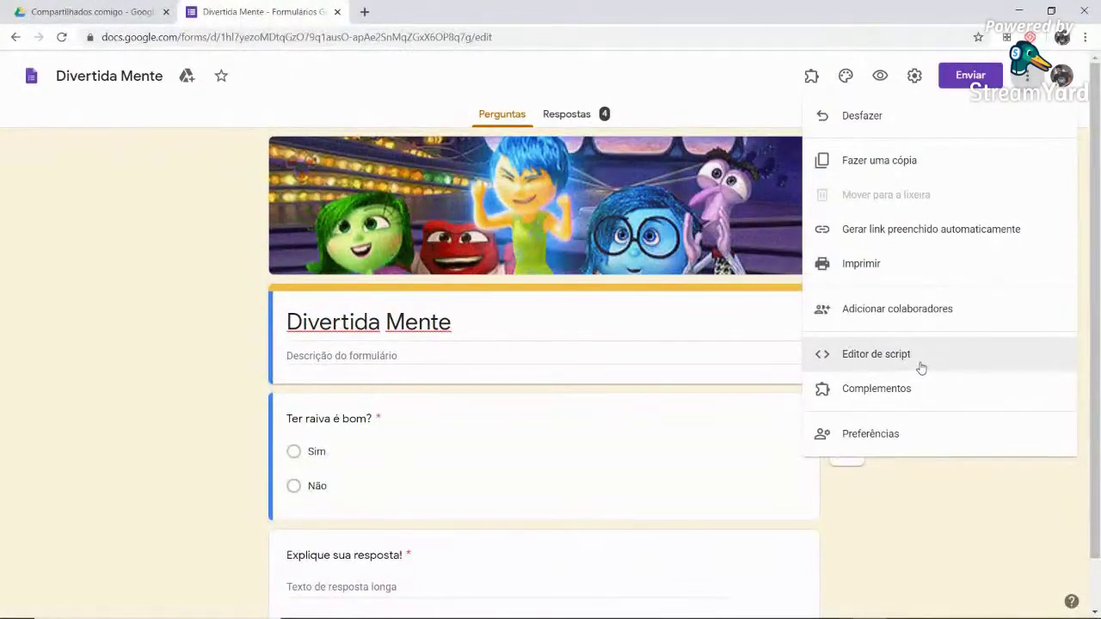
{"action": "left_click", "coordinate": [881, 161]}
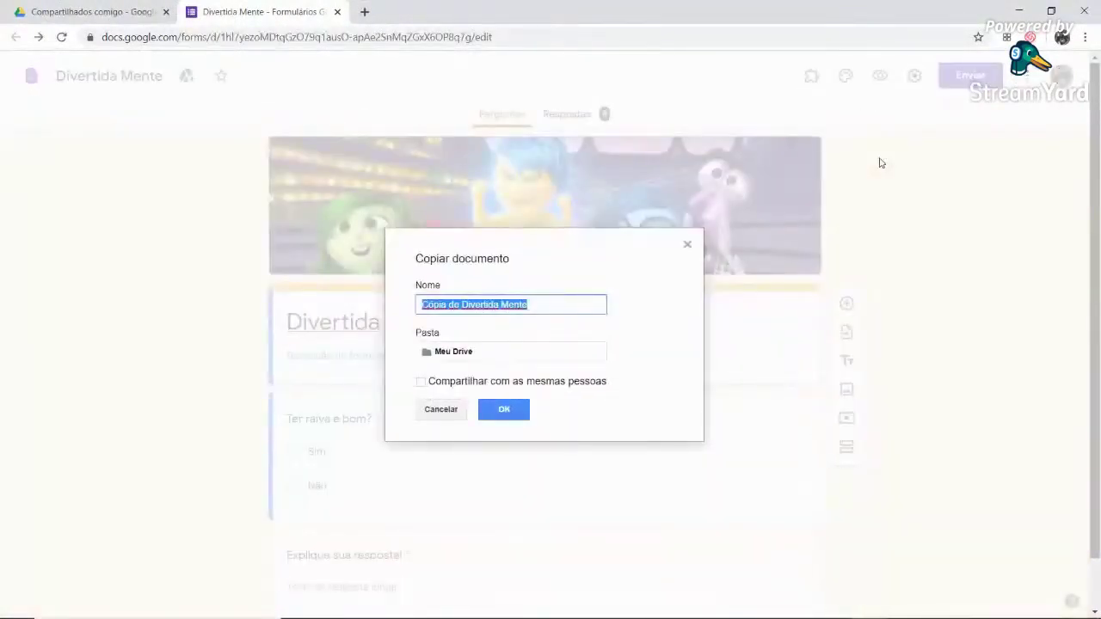
{"action": "left_click", "coordinate": [464, 307]}
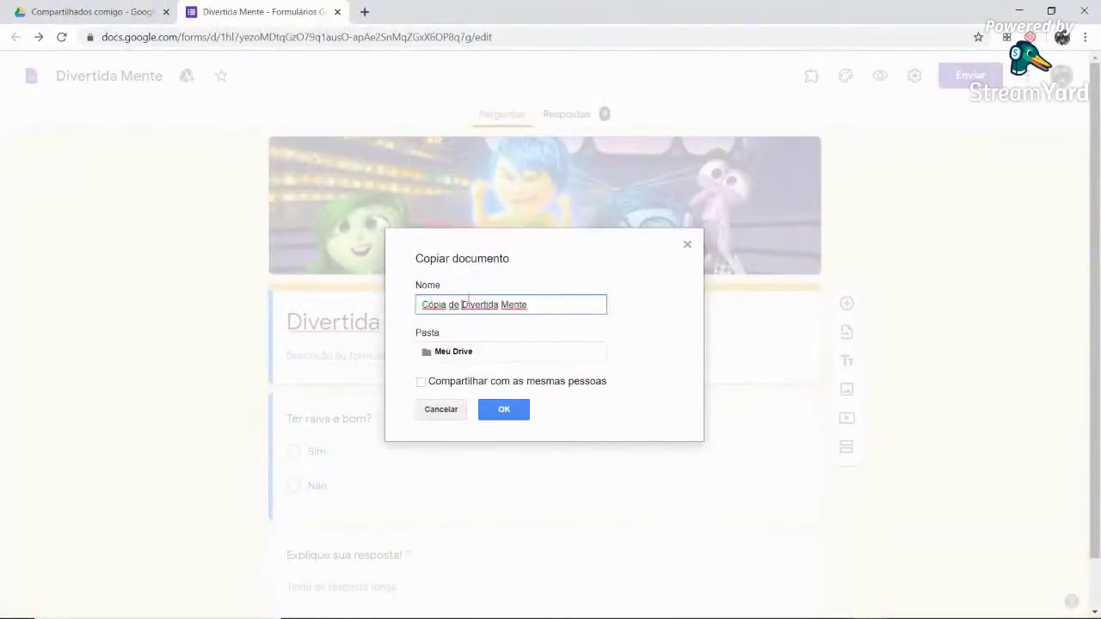
{"action": "key", "text": "BackSpace"}
{"action": "key", "text": "BackSpace"}
{"action": "key", "text": "BackSpace"}
{"action": "key", "text": "BackSpace"}
{"action": "key", "text": "BackSpace"}
{"action": "key", "text": "BackSpace"}
{"action": "key", "text": "BackSpace"}
{"action": "key", "text": "BackSpace"}
{"action": "key", "text": "BackSpace"}
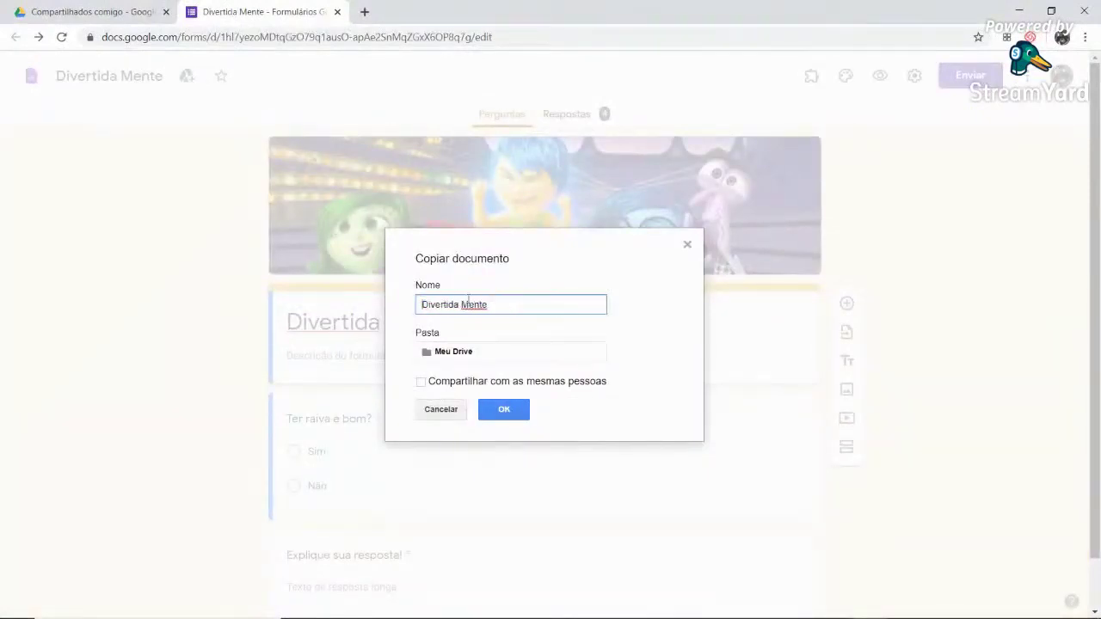
{"action": "left_click", "coordinate": [505, 409]}
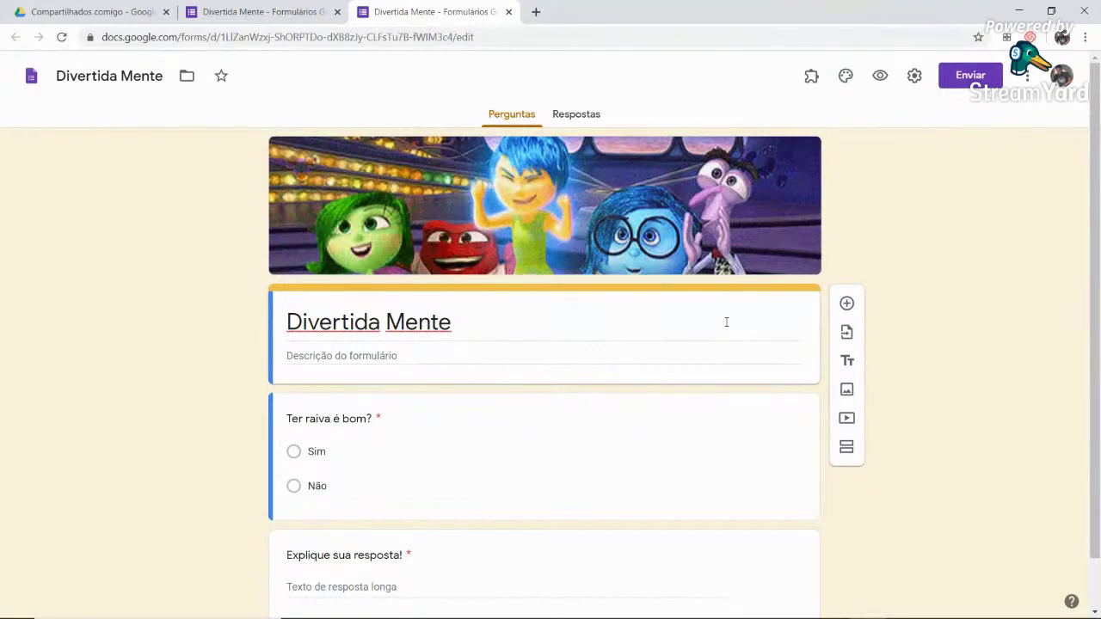
Return to the shared form and the Compartilhados comigo list, then switch to the first account's window
{"action": "left_click", "coordinate": [278, 17]}
{"action": "left_click", "coordinate": [120, 12]}
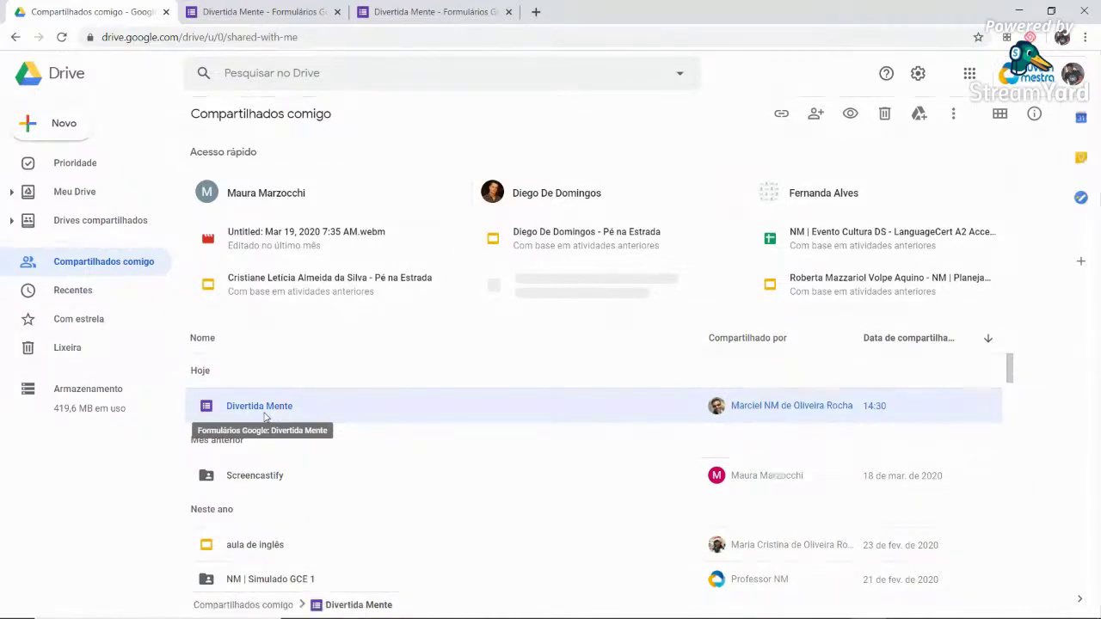
{"action": "key", "text": "alt+Tab"}
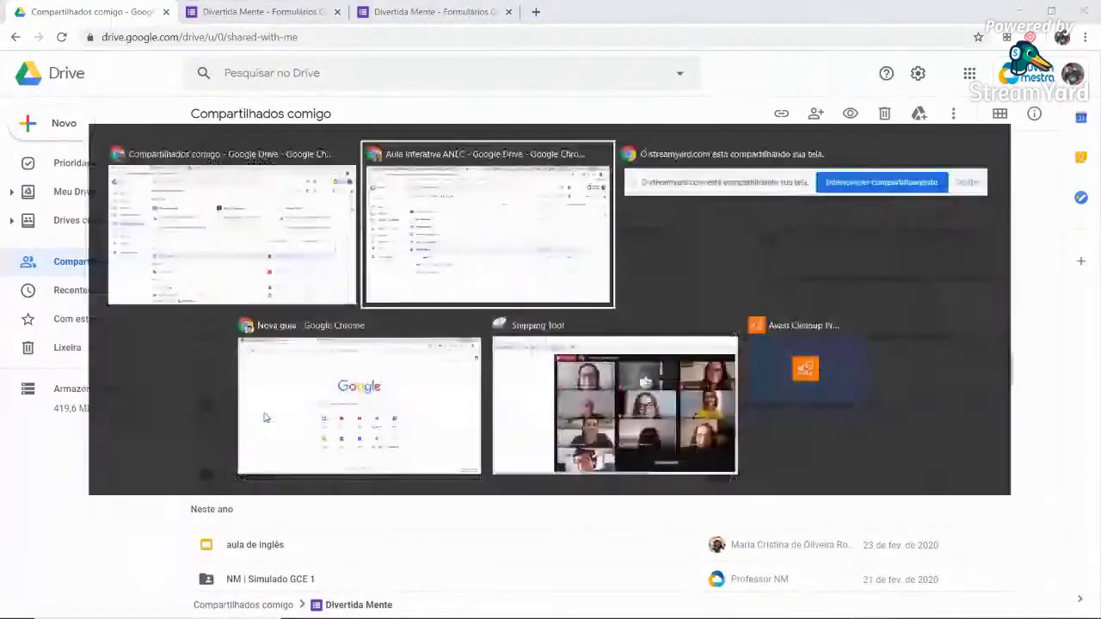